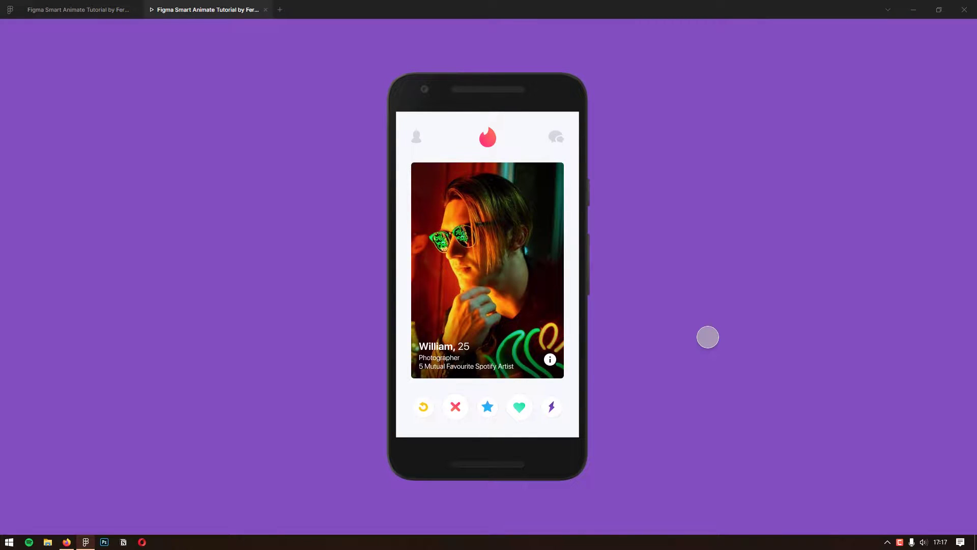
# Step: Swipe through the card-swiping prototype demo, liking and rejecting cards and dismissing match overlays
pyautogui.moveTo(445, 305)
pyautogui.mouseDown()
pyautogui.moveTo(540, 279)
pyautogui.moveTo(448, 293)
pyautogui.moveTo(539, 284)
pyautogui.mouseUp()
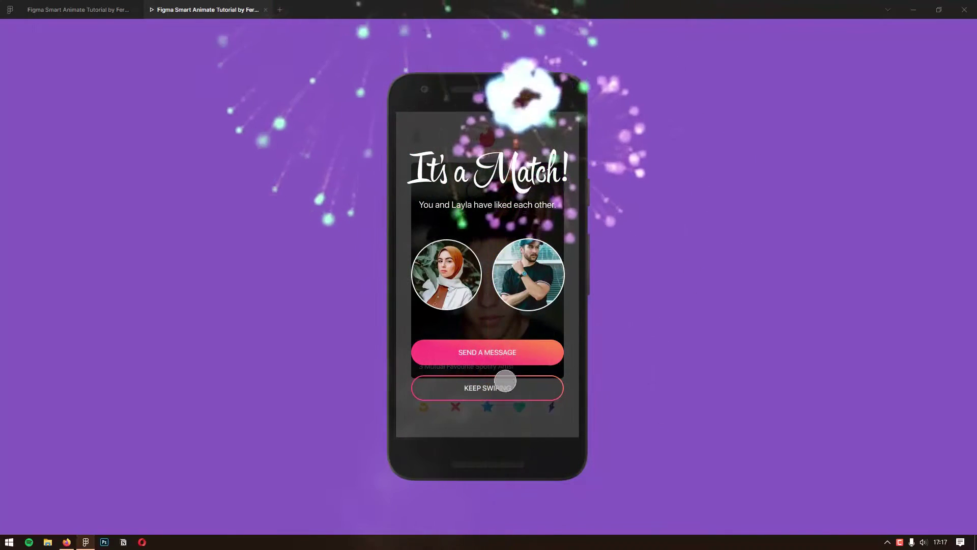
pyautogui.click(505, 384)
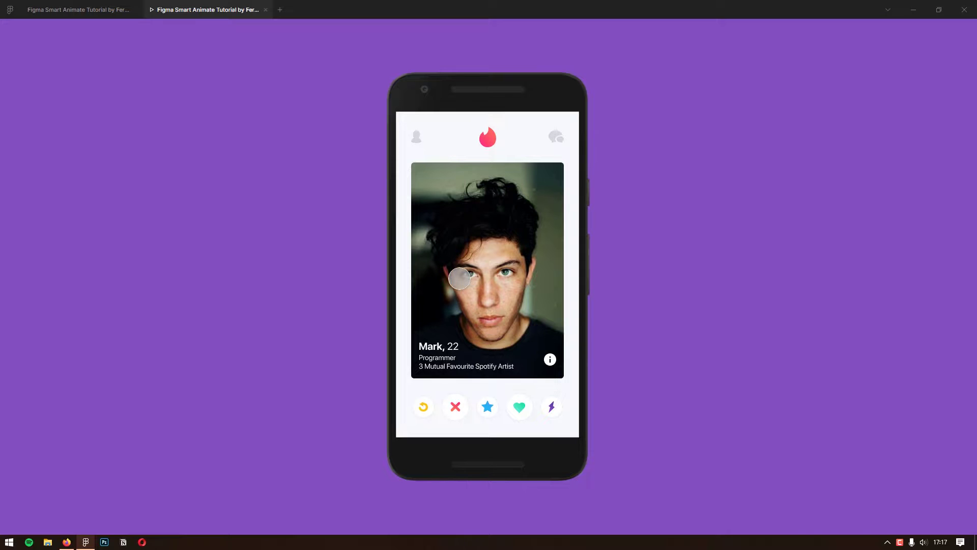
pyautogui.moveTo(539, 264)
pyautogui.mouseDown()
pyautogui.moveTo(458, 295)
pyautogui.moveTo(543, 283)
pyautogui.mouseUp()
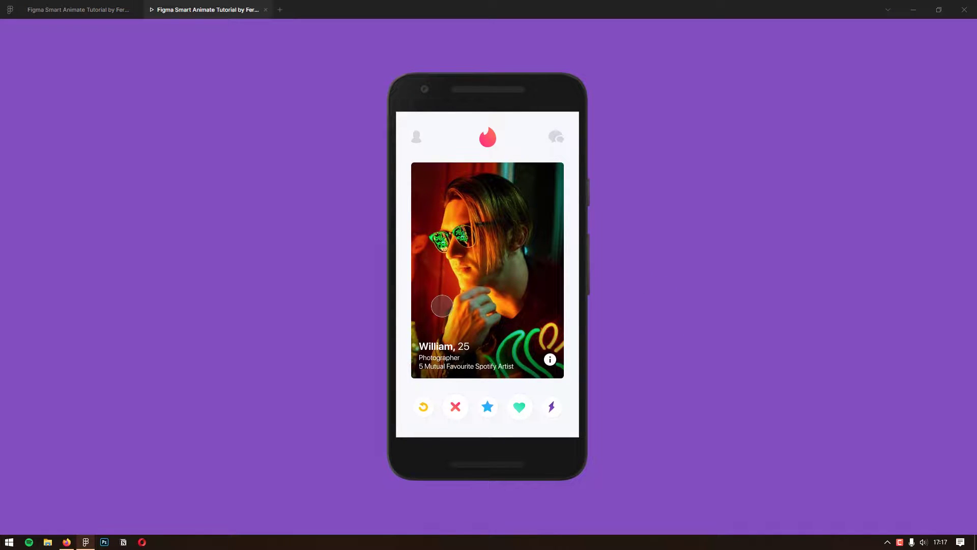
pyautogui.moveTo(441, 307)
pyautogui.mouseDown()
pyautogui.moveTo(540, 278)
pyautogui.moveTo(450, 293)
pyautogui.moveTo(529, 290)
pyautogui.mouseUp()
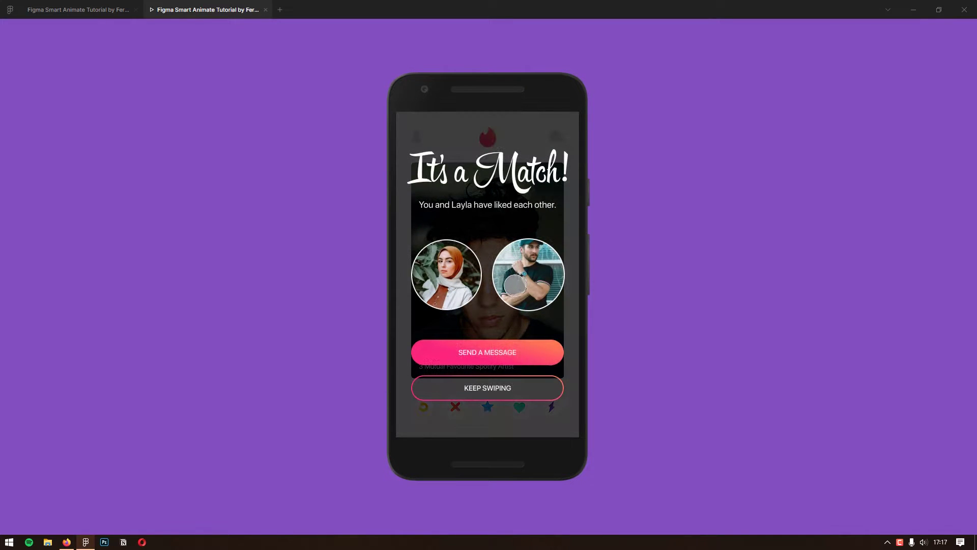
pyautogui.click(504, 387)
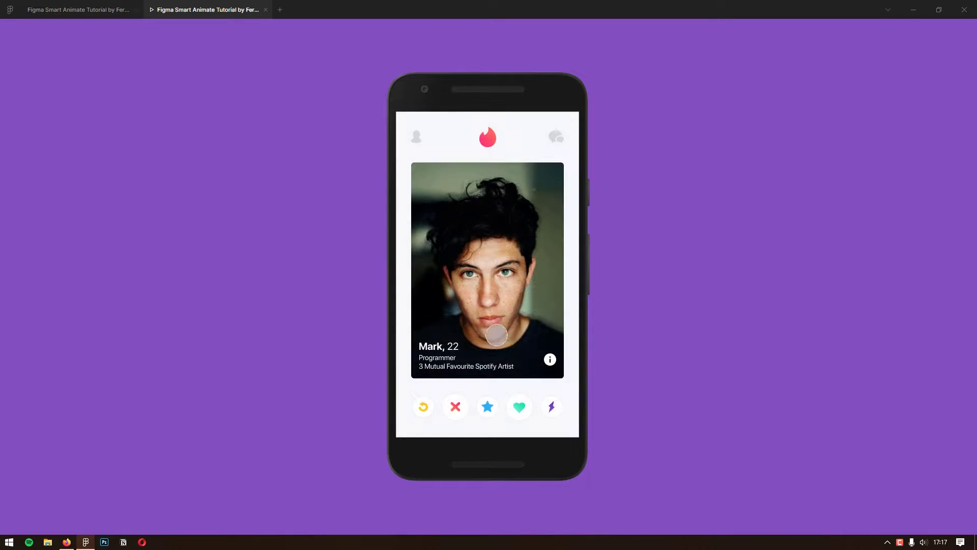
pyautogui.moveTo(529, 263)
pyautogui.mouseDown()
pyautogui.moveTo(458, 282)
pyautogui.moveTo(543, 281)
pyautogui.mouseUp()
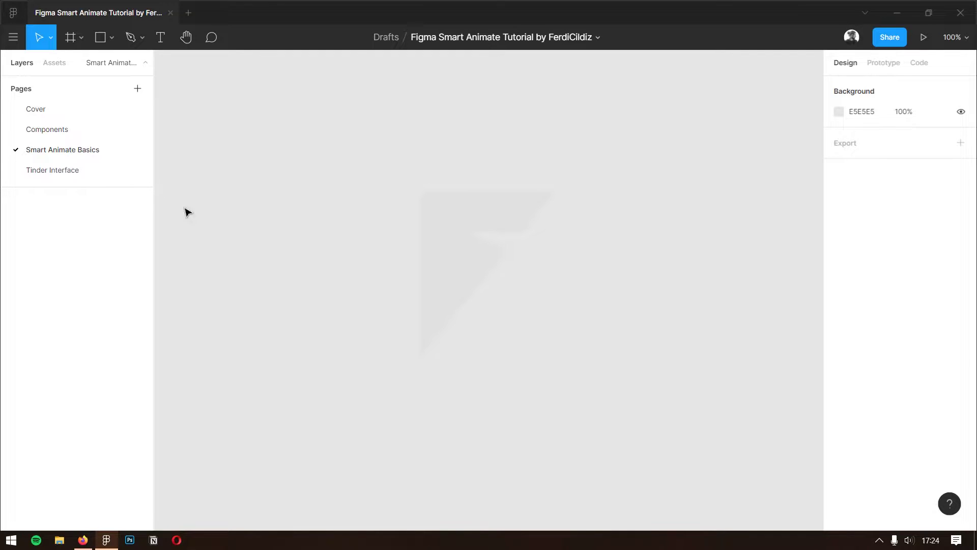
# Step: Add a 360×640 Android frame from the device presets
pyautogui.click(69, 38)
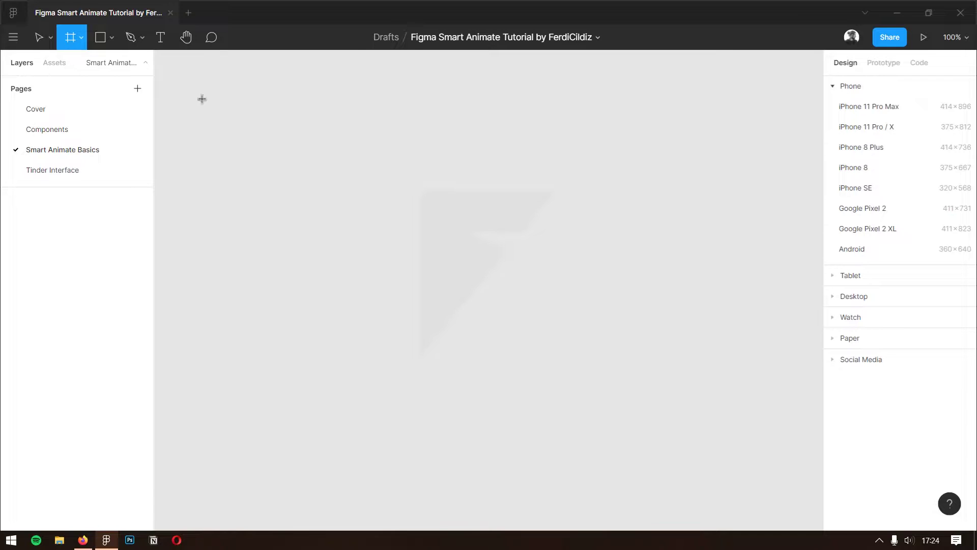
pyautogui.click(847, 248)
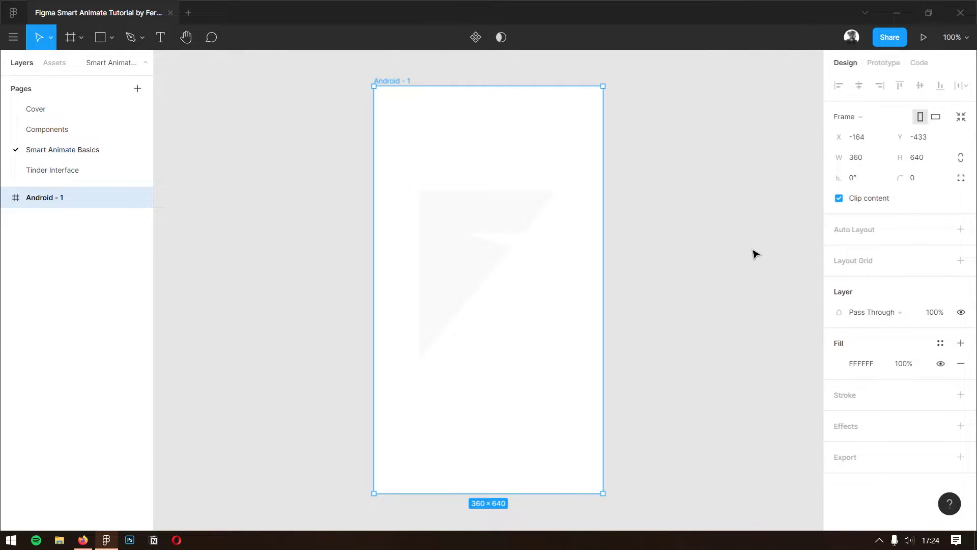
pyautogui.moveTo(748, 253); pyautogui.dragTo(545, 251)
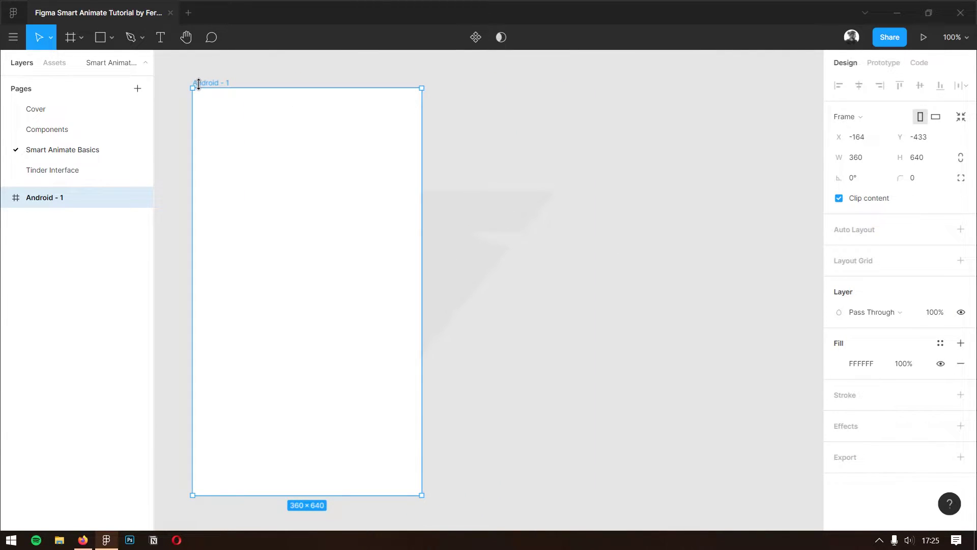
# Step: Alt-drag a duplicate, Android - 2, to the right of Android - 1
pyautogui.moveTo(199, 83); pyautogui.dragTo(517, 125)
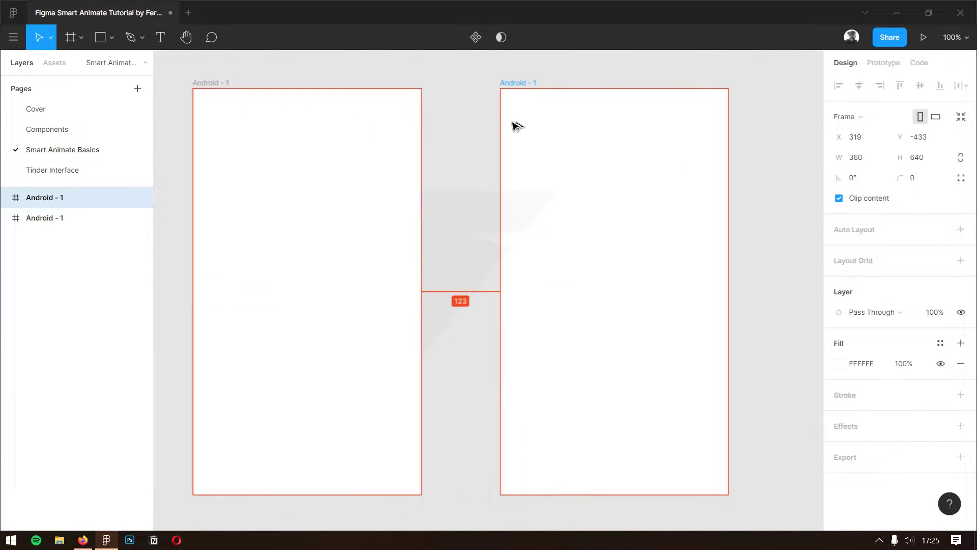
pyautogui.moveTo(517, 126); pyautogui.dragTo(515, 126)
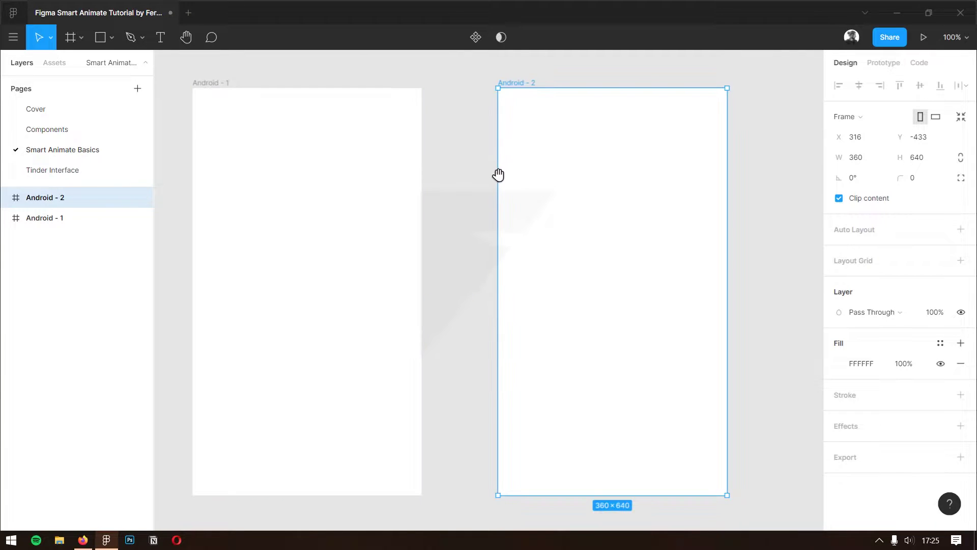
pyautogui.moveTo(498, 174); pyautogui.dragTo(513, 174)
pyautogui.click(502, 193)
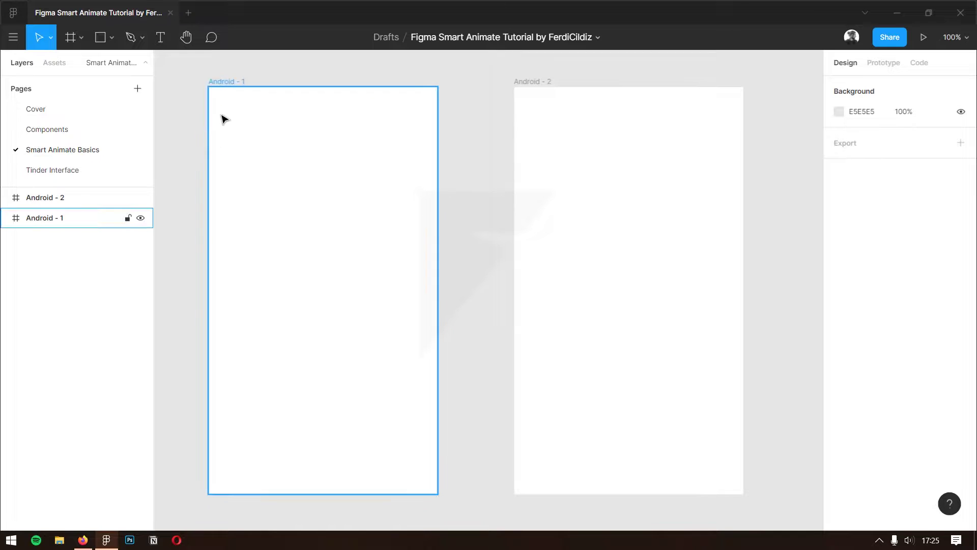
# Step: Draw a 49×49 square filled D11818 near the top of Android - 1
pyautogui.click(101, 39)
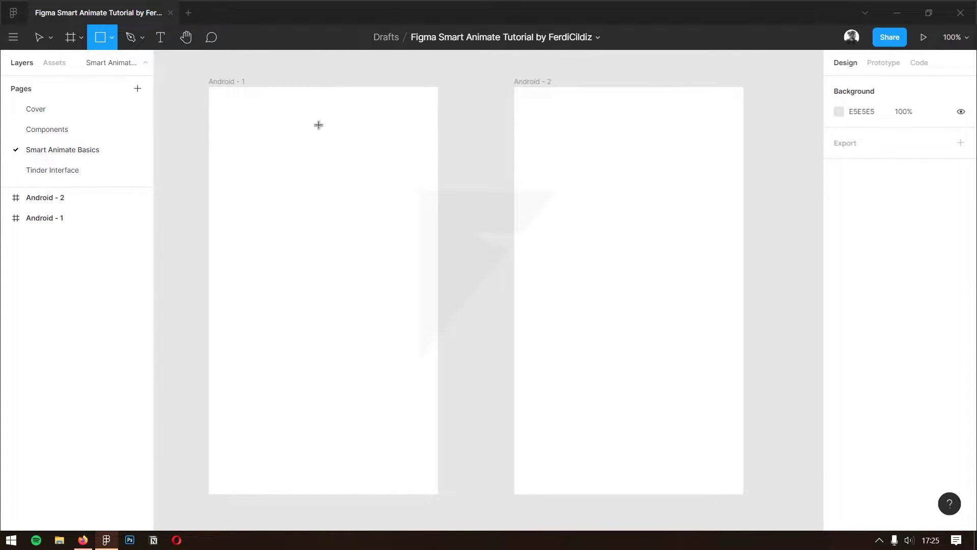
pyautogui.moveTo(310, 120); pyautogui.dragTo(341, 150)
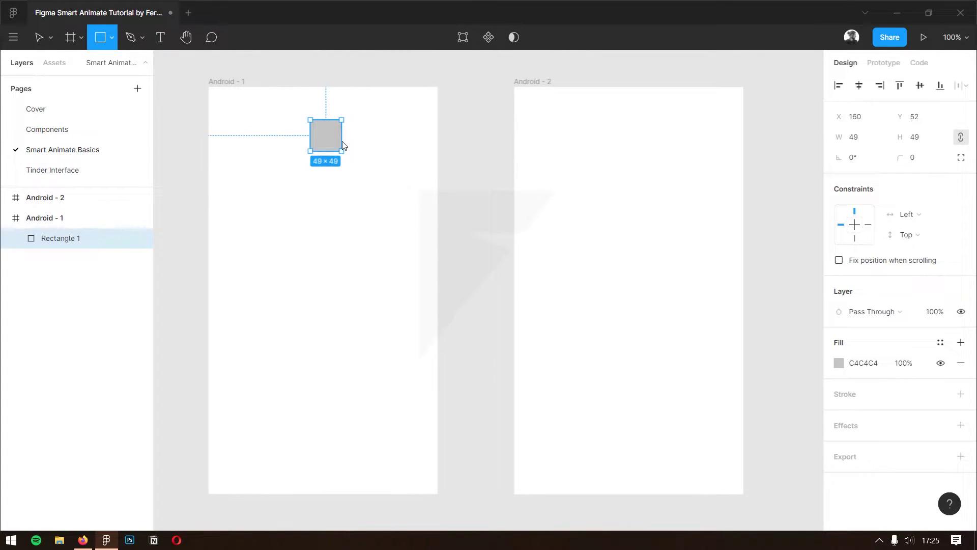
pyautogui.click(839, 363)
pyautogui.click(805, 240)
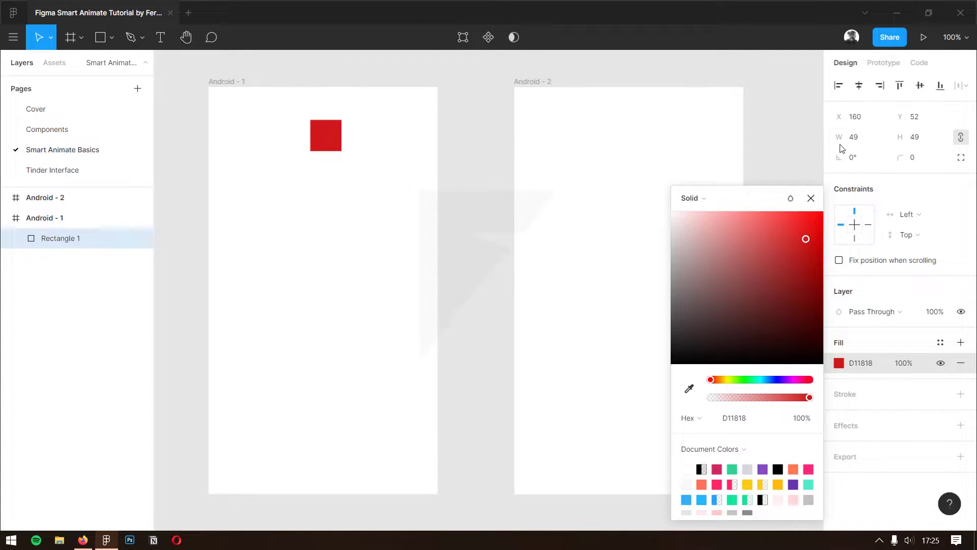
pyautogui.press('Left')
pyautogui.press('Left')
pyautogui.press('Left')
pyautogui.press('Escape')
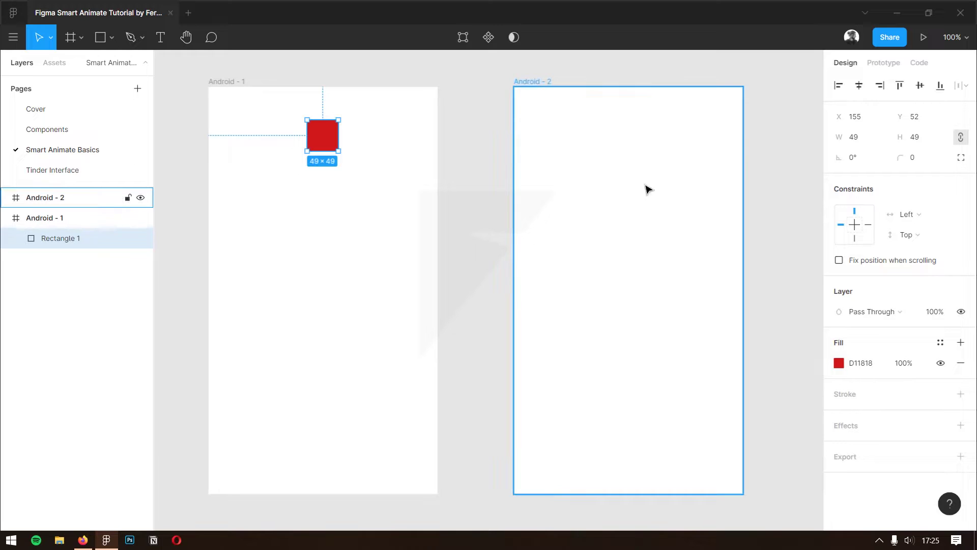
pyautogui.click(481, 202)
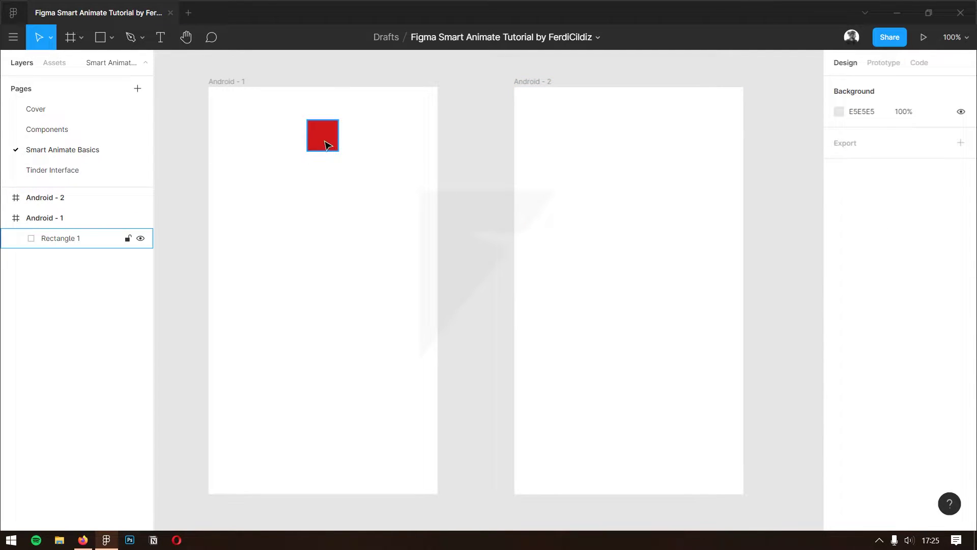
# Step: Alt-drag a copy of the red square to the bottom of Android - 2, at Y 538
pyautogui.moveTo(326, 140)
pyautogui.mouseDown()
pyautogui.moveTo(635, 158)
pyautogui.moveTo(660, 452)
pyautogui.mouseUp()
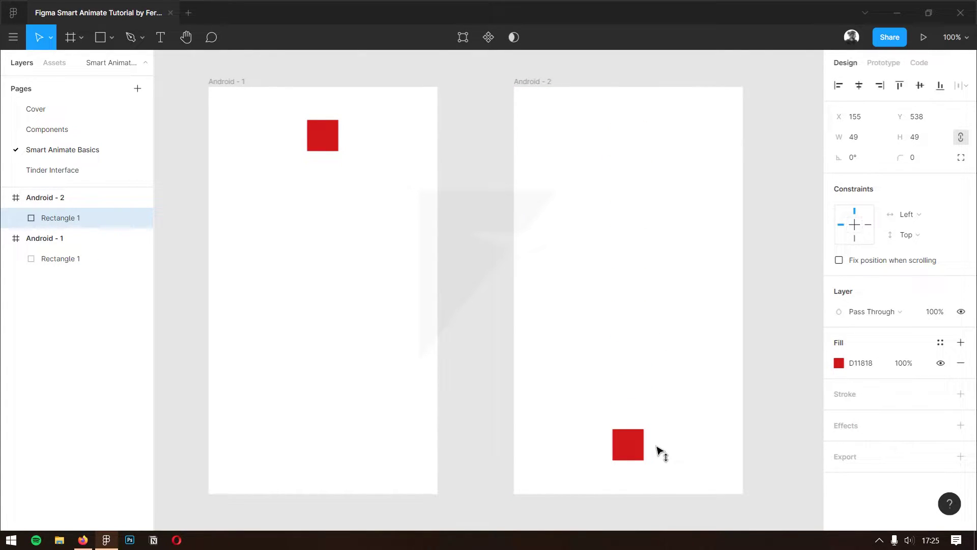
pyautogui.click(465, 189)
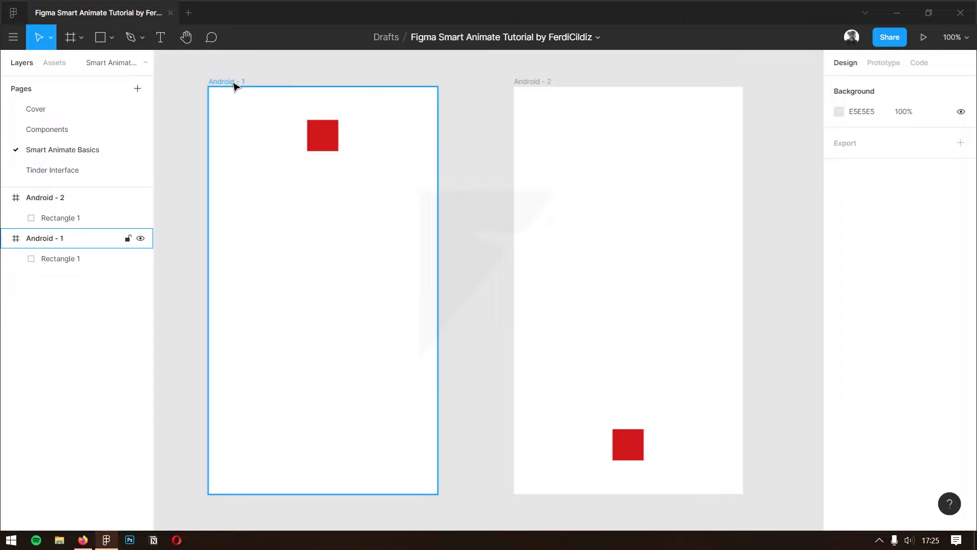
pyautogui.click(328, 145)
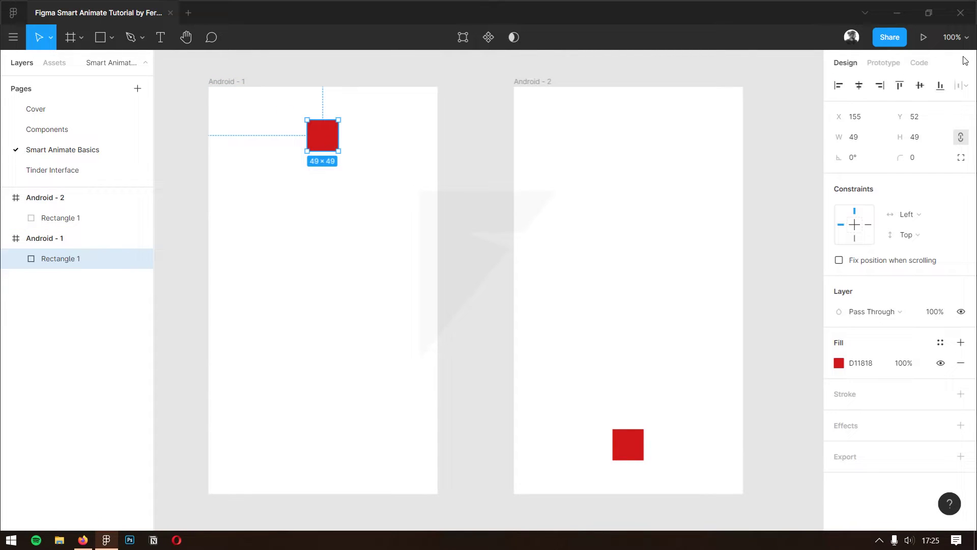
# Step: Connect the red square to Android - 2 with an On Tap, Navigate To interaction
pyautogui.click(899, 66)
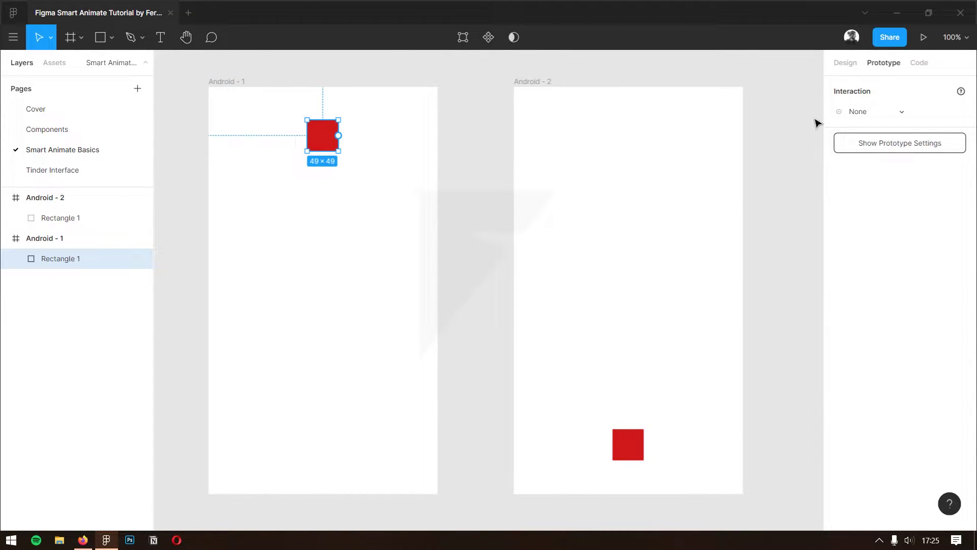
pyautogui.moveTo(338, 135); pyautogui.dragTo(556, 279)
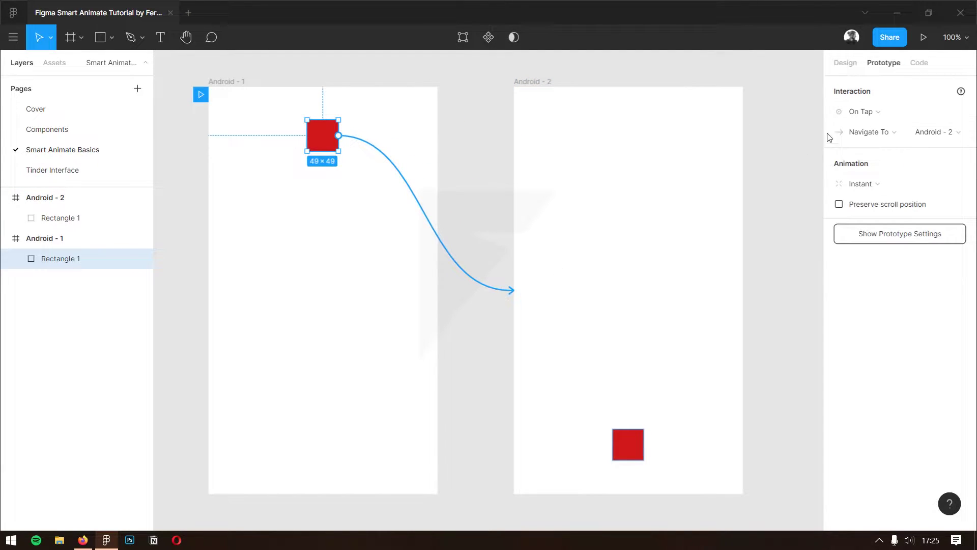
pyautogui.click(859, 113)
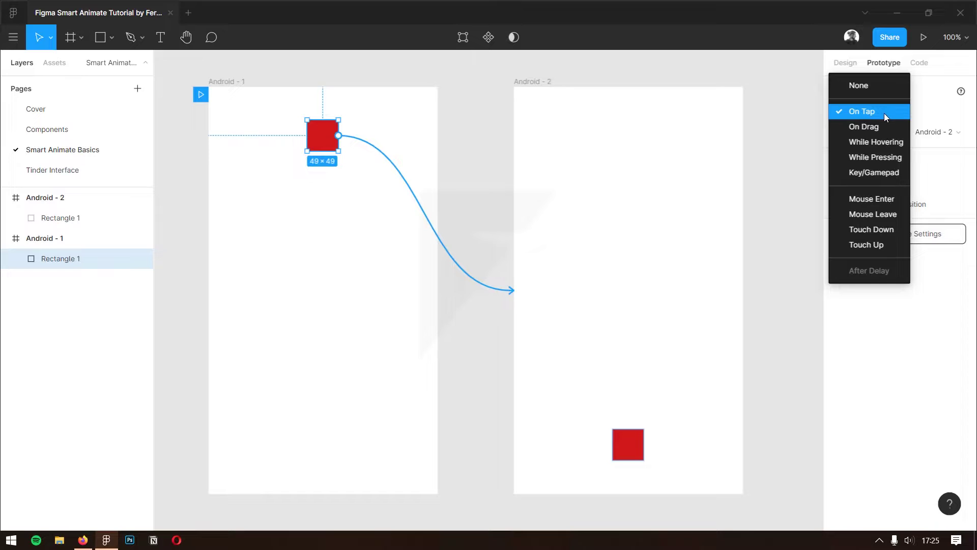
pyautogui.click(884, 113)
pyautogui.click(874, 131)
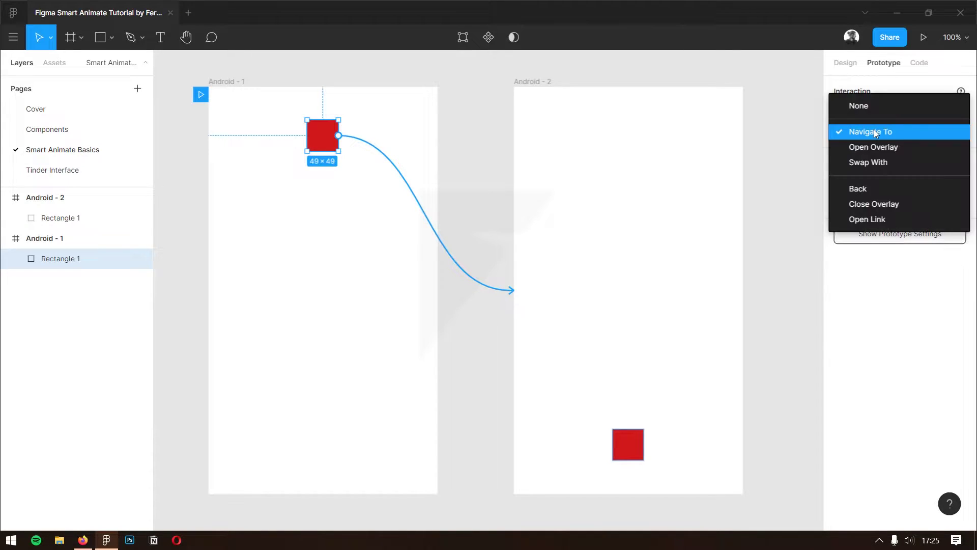
pyautogui.click(899, 130)
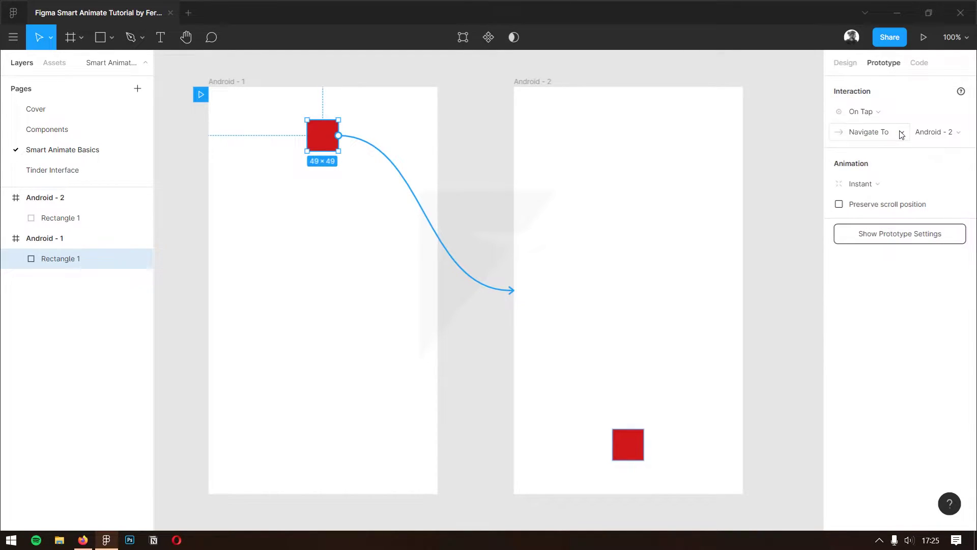
# Step: Set the transition to Smart Animate, Ease In And Out, 350ms, and launch the preview
pyautogui.click(876, 180)
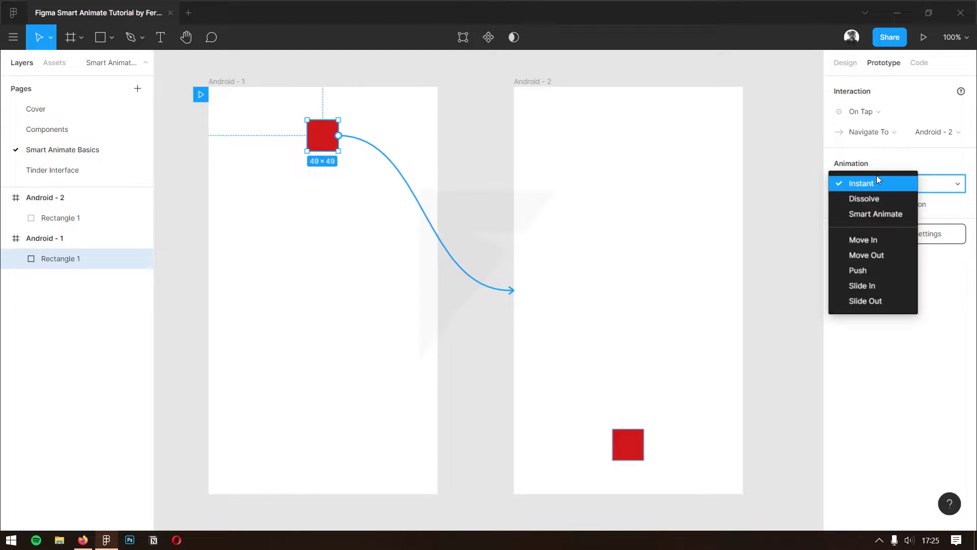
pyautogui.click(873, 214)
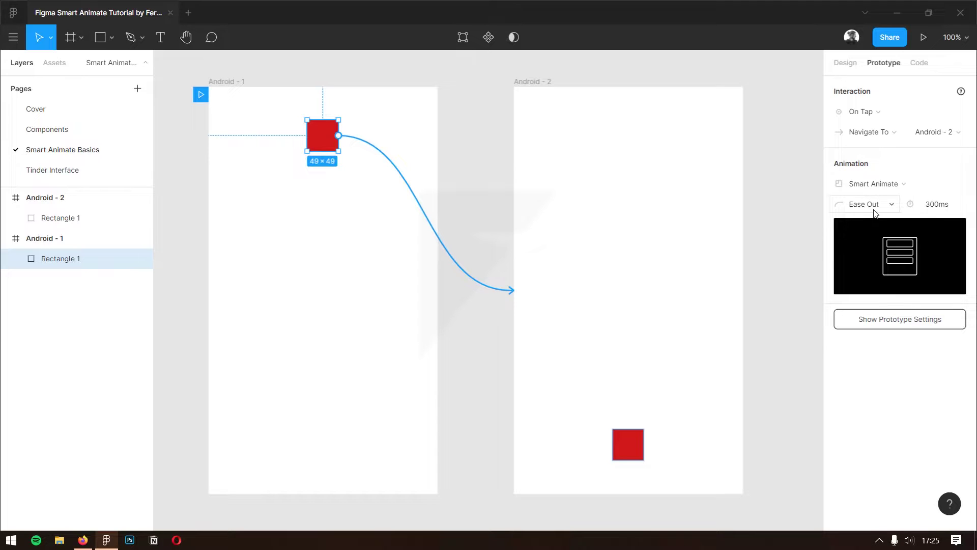
pyautogui.click(875, 212)
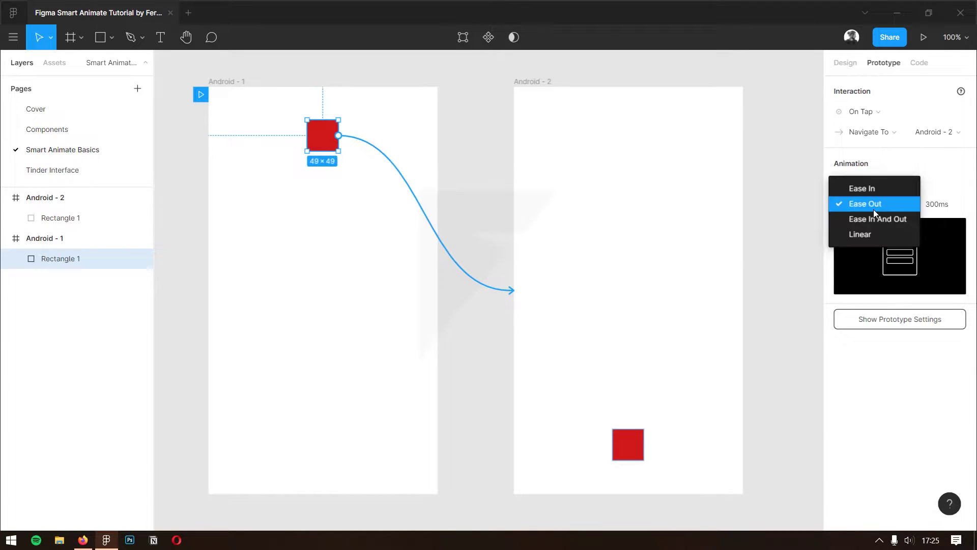
pyautogui.click(878, 223)
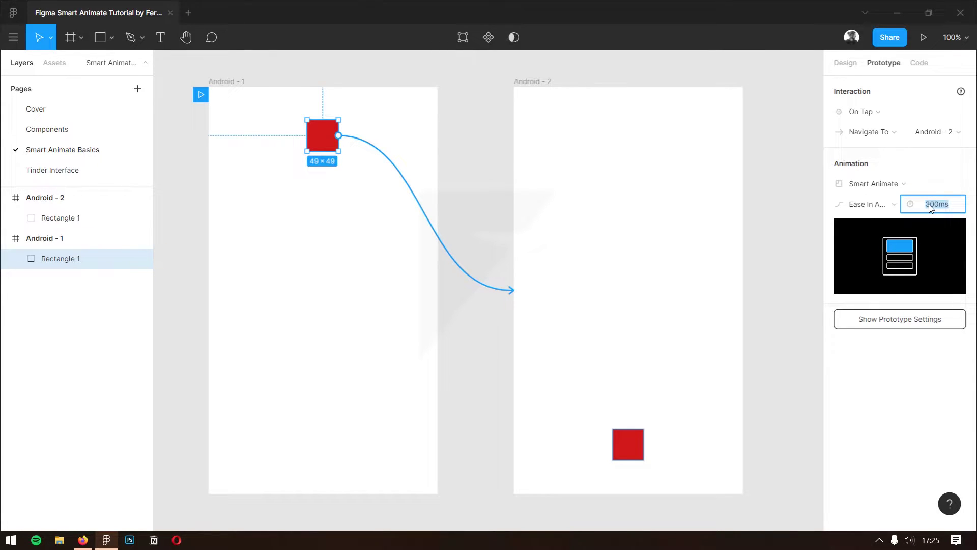
pyautogui.write('350')
pyautogui.press('Return')
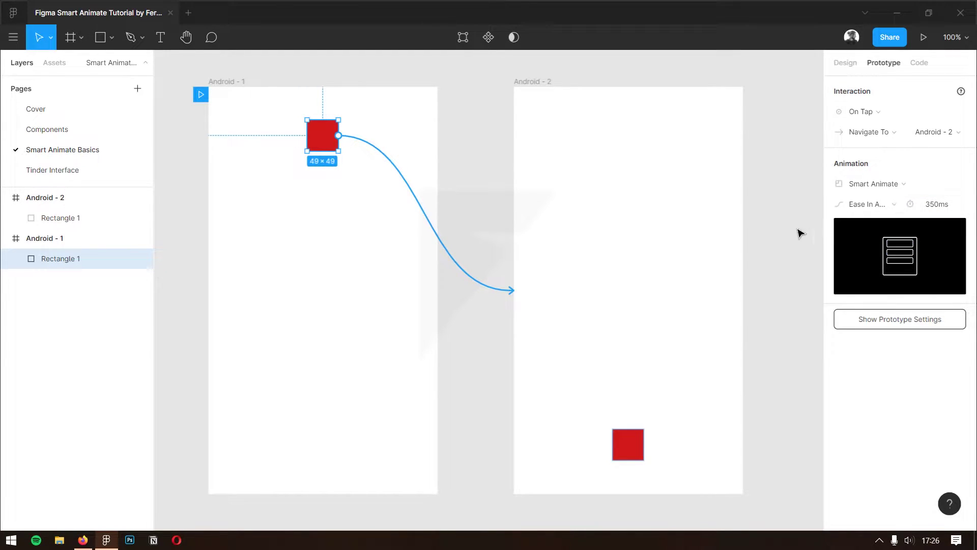
pyautogui.click(924, 37)
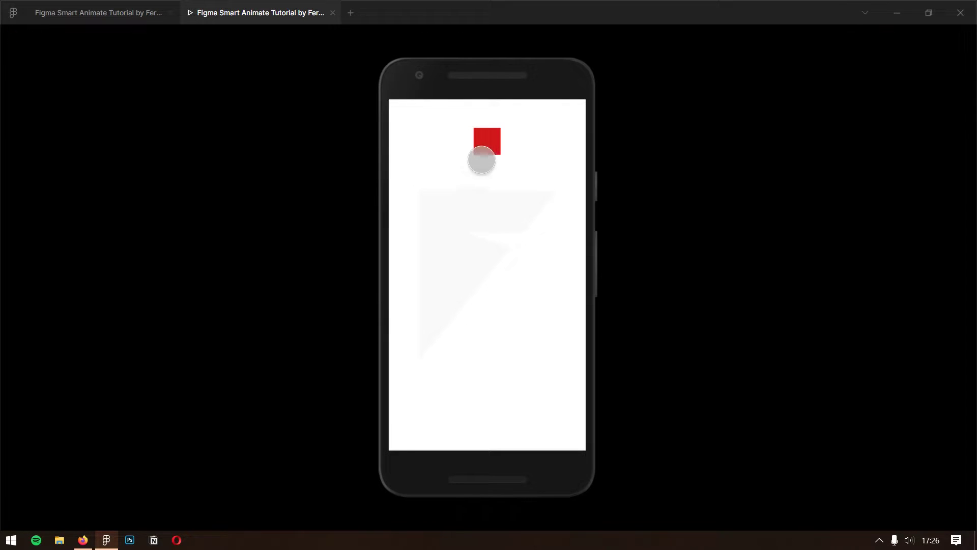
# Step: Test the square's top-to-bottom slide twice, restarting with R, then return to the editor
pyautogui.click(487, 140)
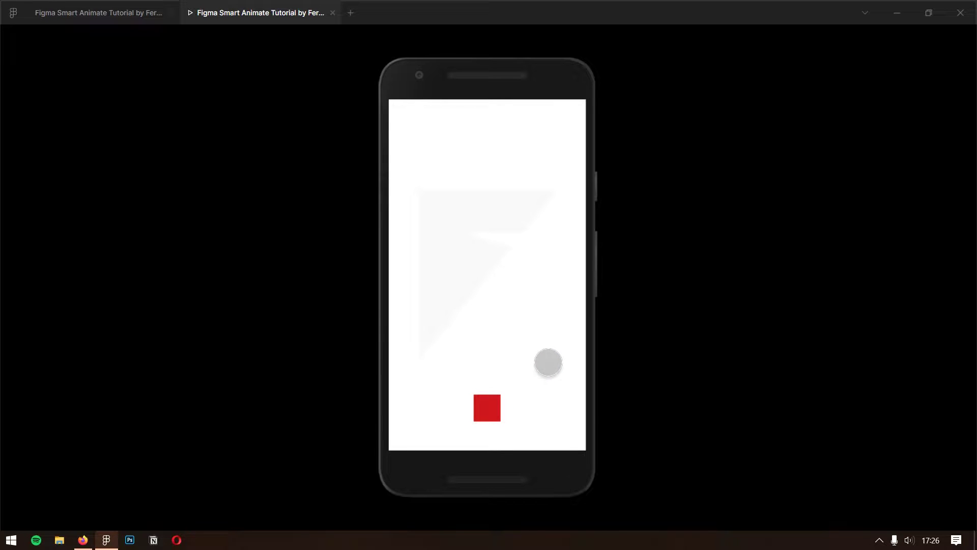
pyautogui.press('r')
pyautogui.click(493, 144)
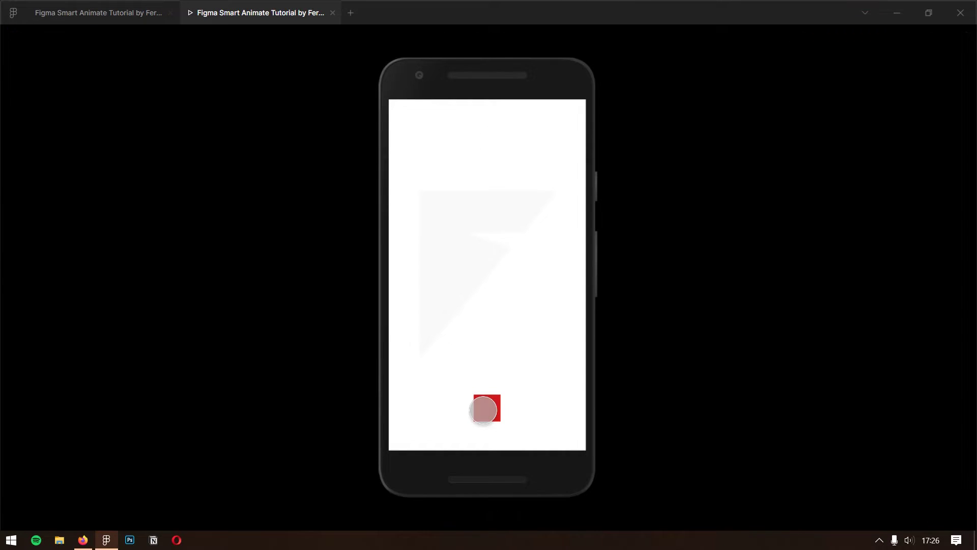
pyautogui.click(146, 18)
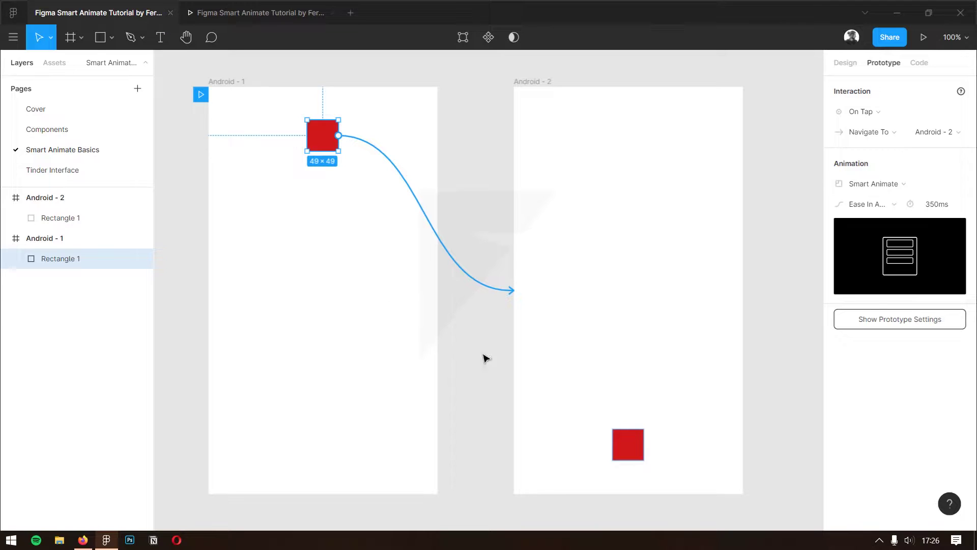
# Step: Link Android - 2's red square On Tap back to Android - 1 and reopen the preview
pyautogui.click(628, 444)
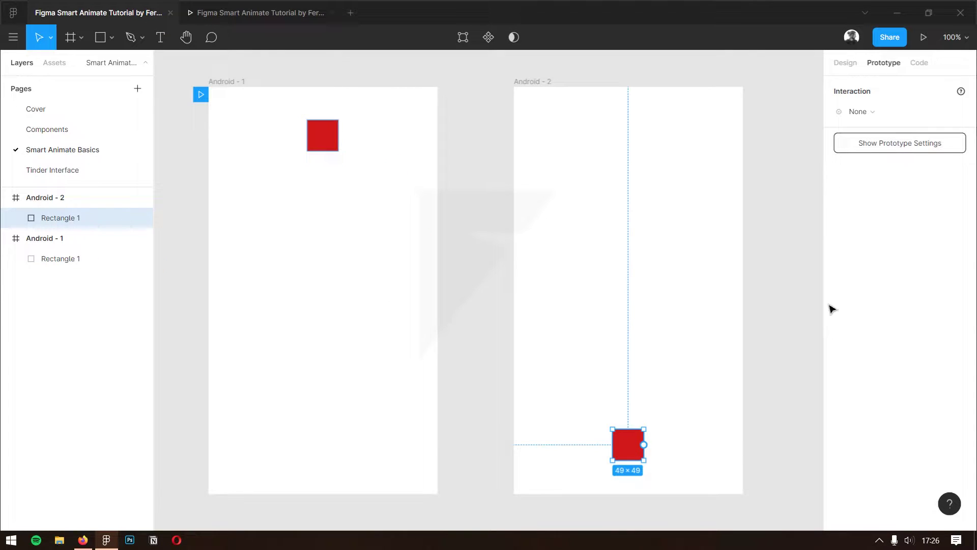
pyautogui.click(864, 117)
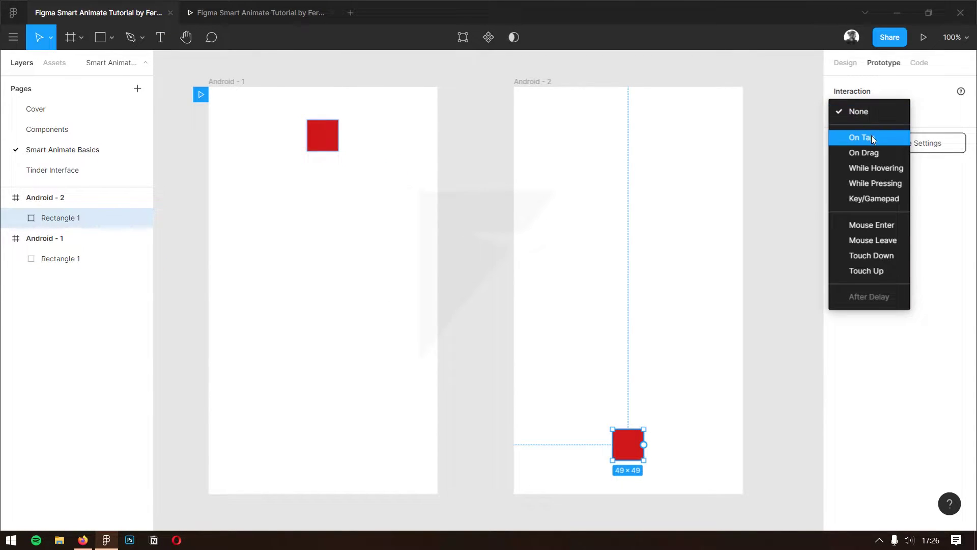
pyautogui.click(871, 136)
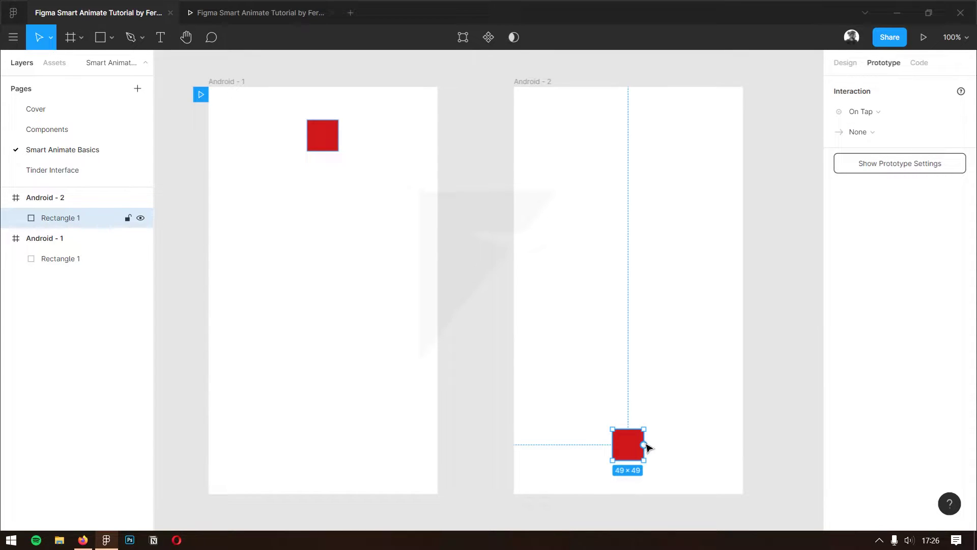
pyautogui.moveTo(644, 444)
pyautogui.mouseDown()
pyautogui.moveTo(396, 377)
pyautogui.moveTo(399, 364)
pyautogui.mouseUp()
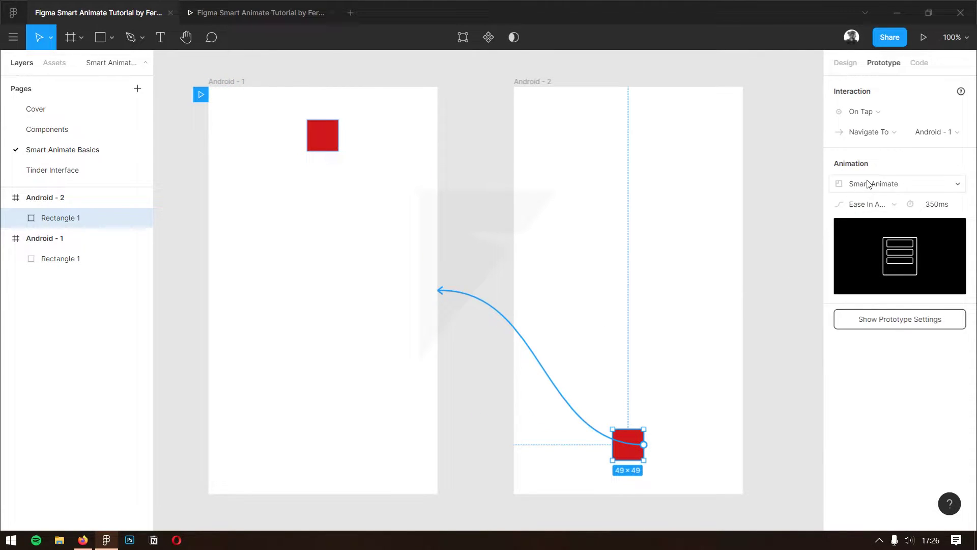
pyautogui.click(230, 17)
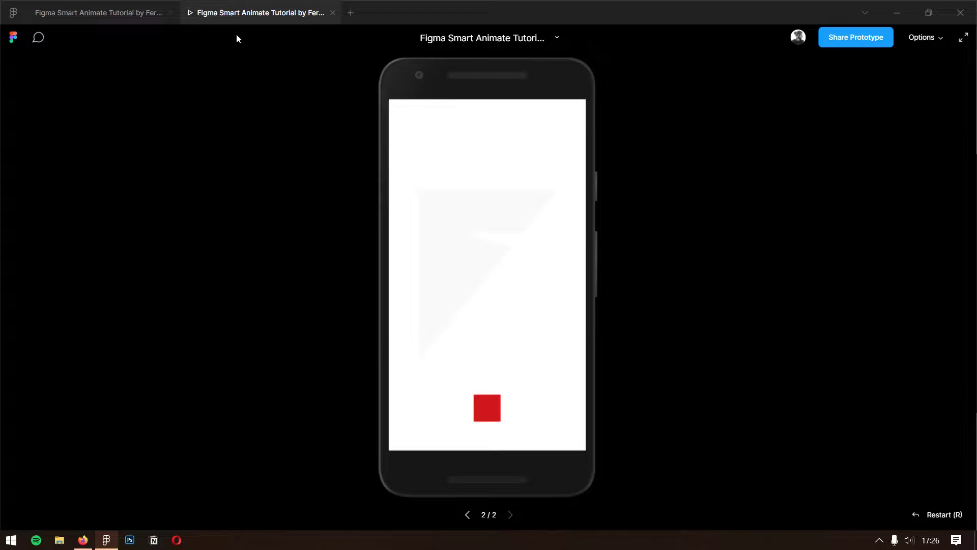
# Step: Restart the preview and tap the square four times to test its down-and-up loop
pyautogui.press('r')
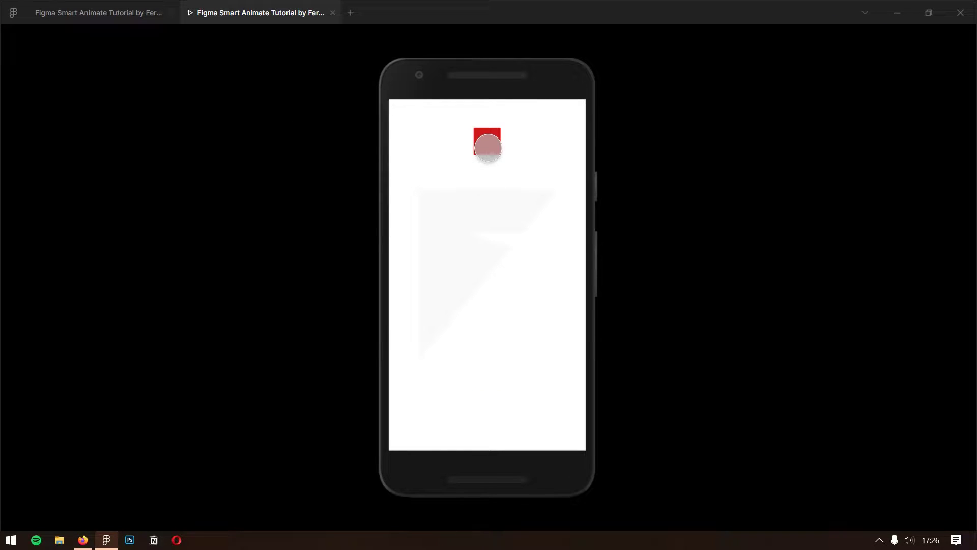
pyautogui.click(487, 145)
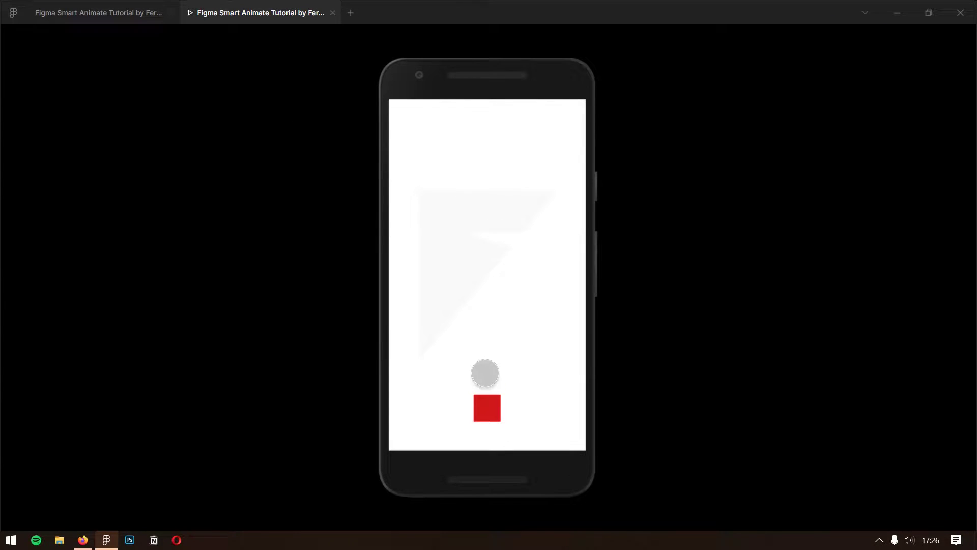
pyautogui.click(488, 407)
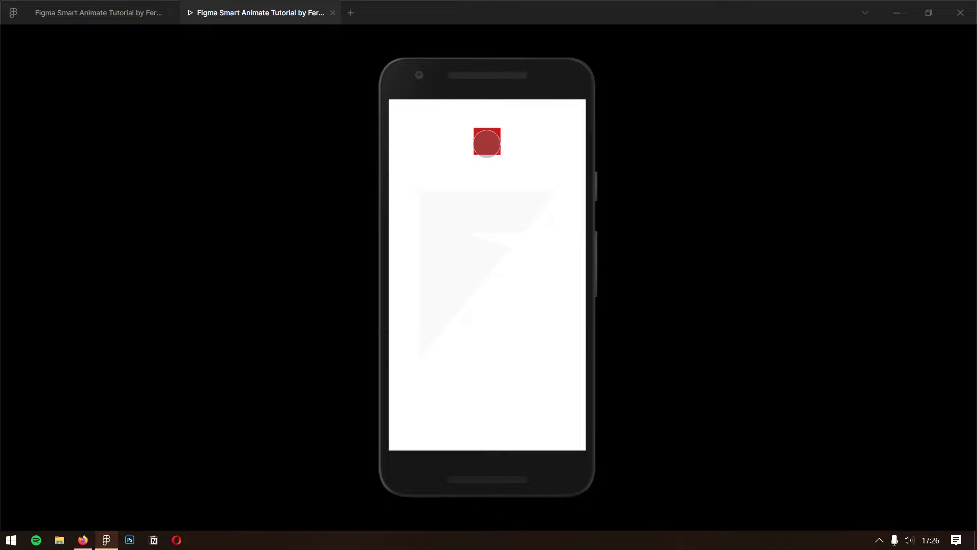
pyautogui.click(487, 142)
pyautogui.click(484, 407)
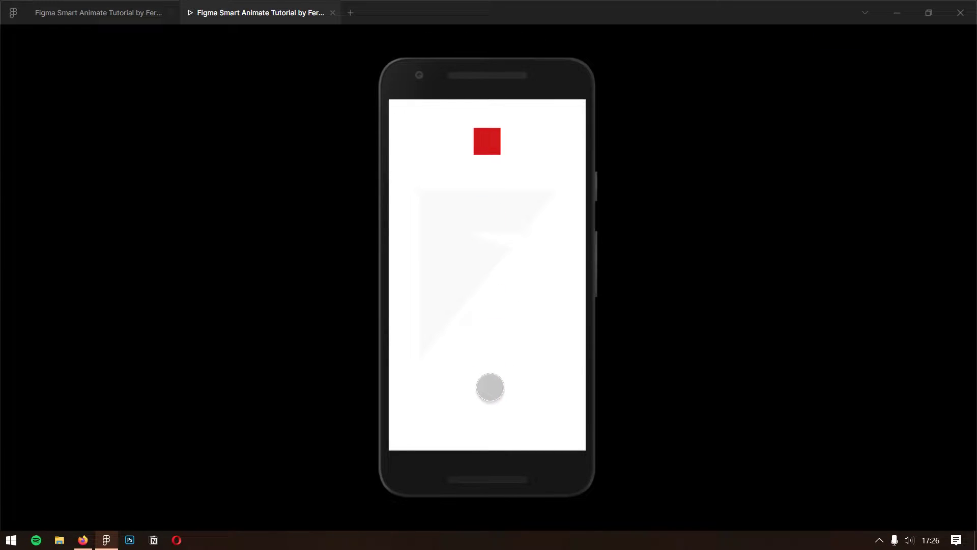
pyautogui.moveTo(488, 275)
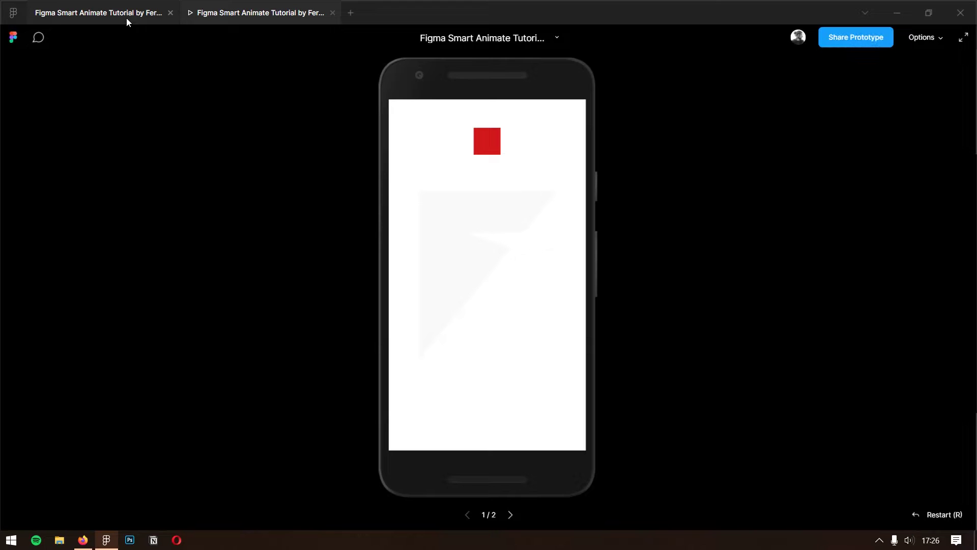
pyautogui.click(126, 18)
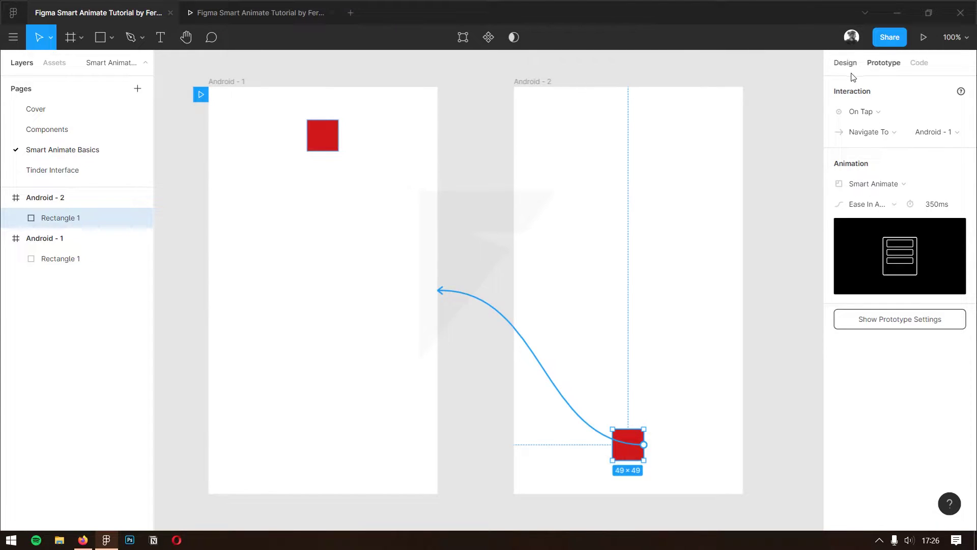
# Step: Select the red squares in Android - 1 and Android - 2 and delete them
pyautogui.click(893, 186)
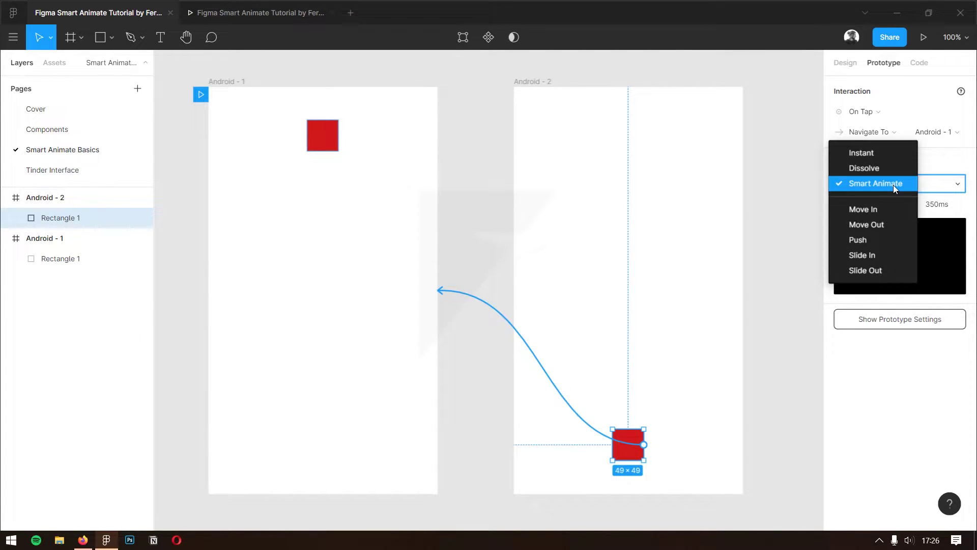
pyautogui.click(893, 184)
pyautogui.click(845, 62)
pyautogui.click(655, 281)
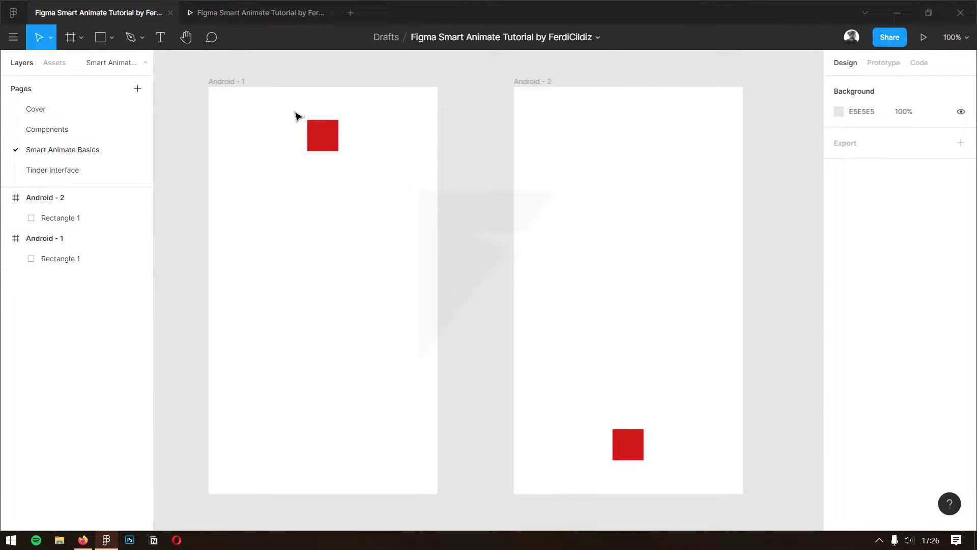
pyautogui.click(323, 136)
pyautogui.keyDown('shift'); pyautogui.click(628, 445); pyautogui.keyUp('shift')
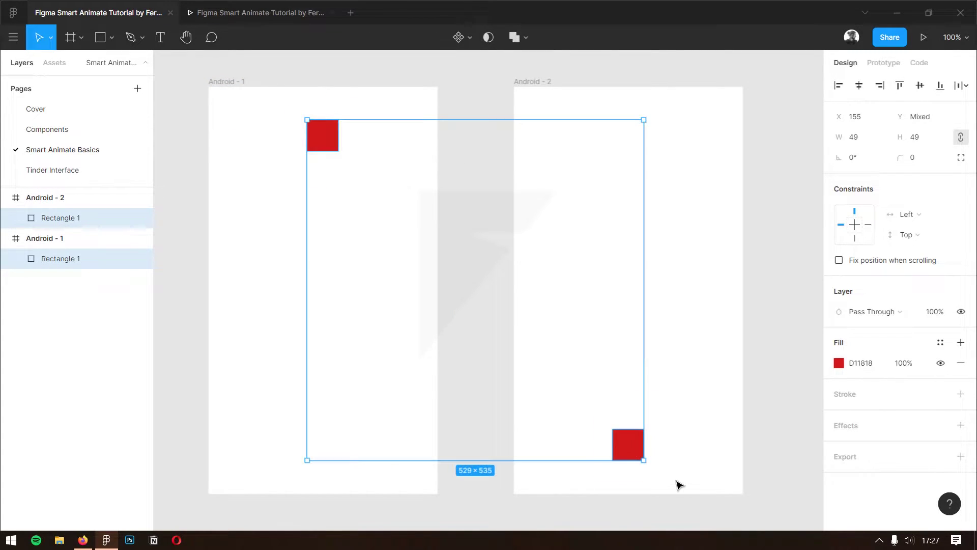
pyautogui.press('Delete')
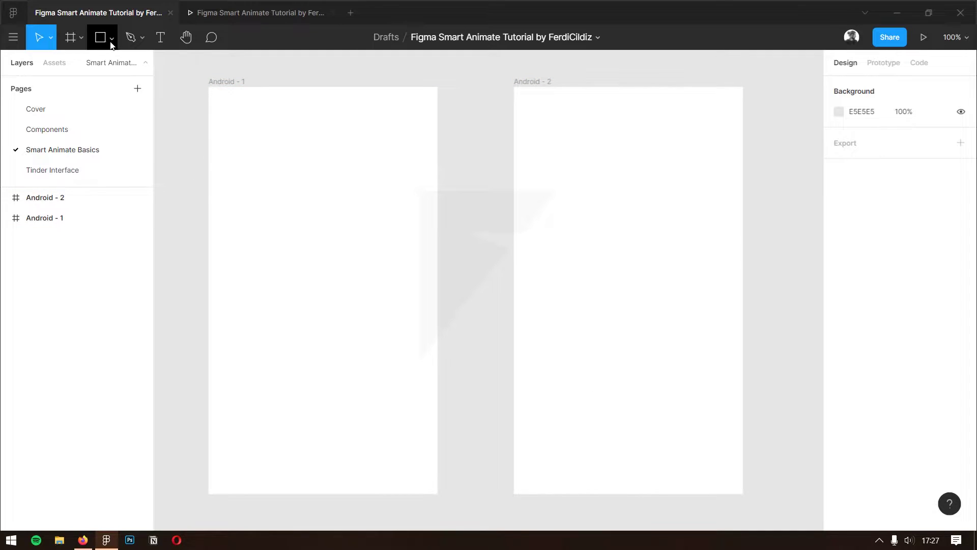
# Step: Draw a 117×117 circle filled 7C79FF and centre it horizontally and vertically in Android - 1
pyautogui.click(112, 44)
pyautogui.click(108, 108)
pyautogui.moveTo(287, 229); pyautogui.dragTo(362, 303)
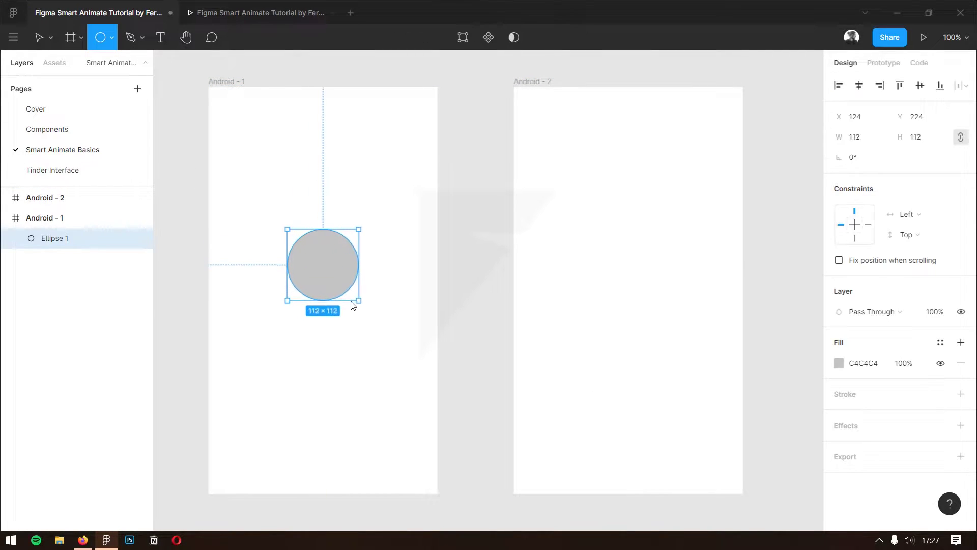
pyautogui.click(838, 363)
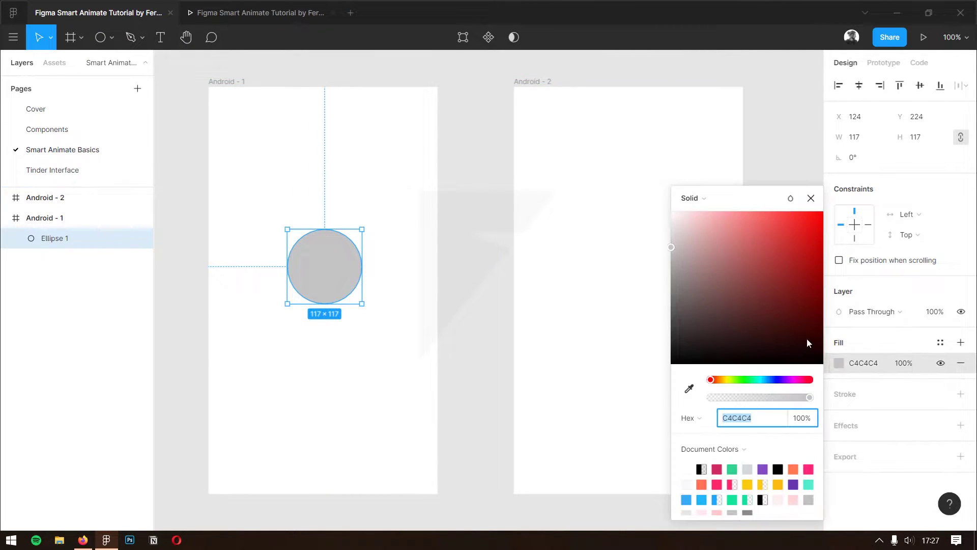
pyautogui.click(778, 380)
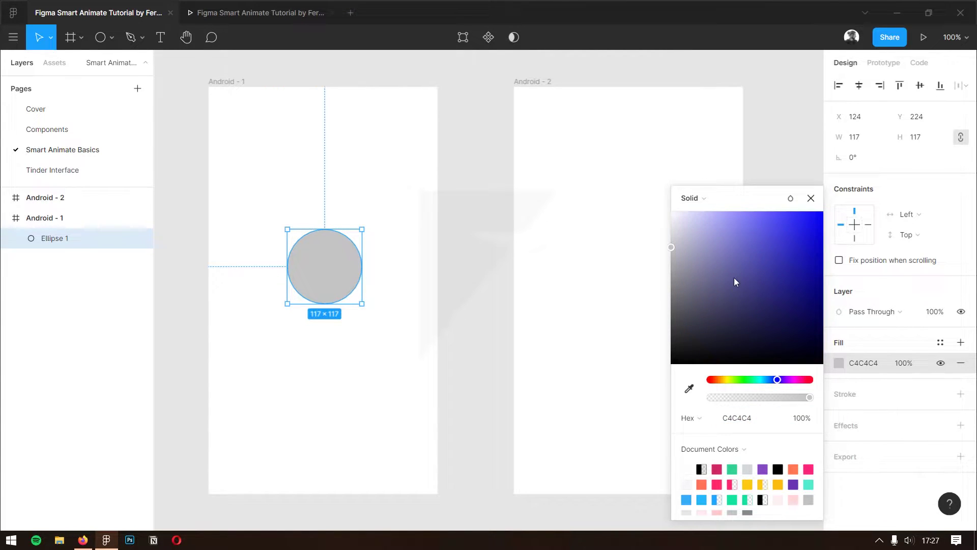
pyautogui.moveTo(735, 281); pyautogui.dragTo(752, 206)
pyautogui.click(556, 260)
pyautogui.click(316, 259)
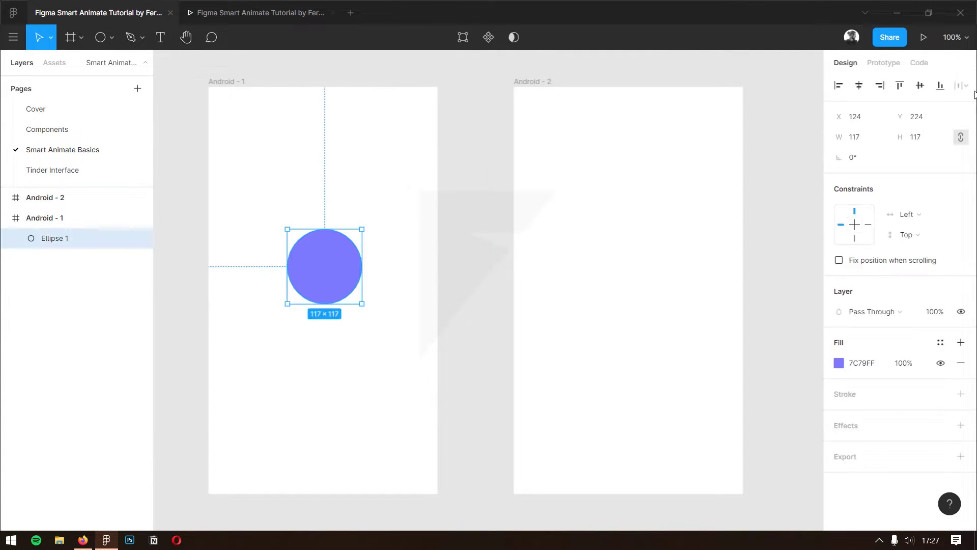
pyautogui.click(859, 85)
pyautogui.click(920, 85)
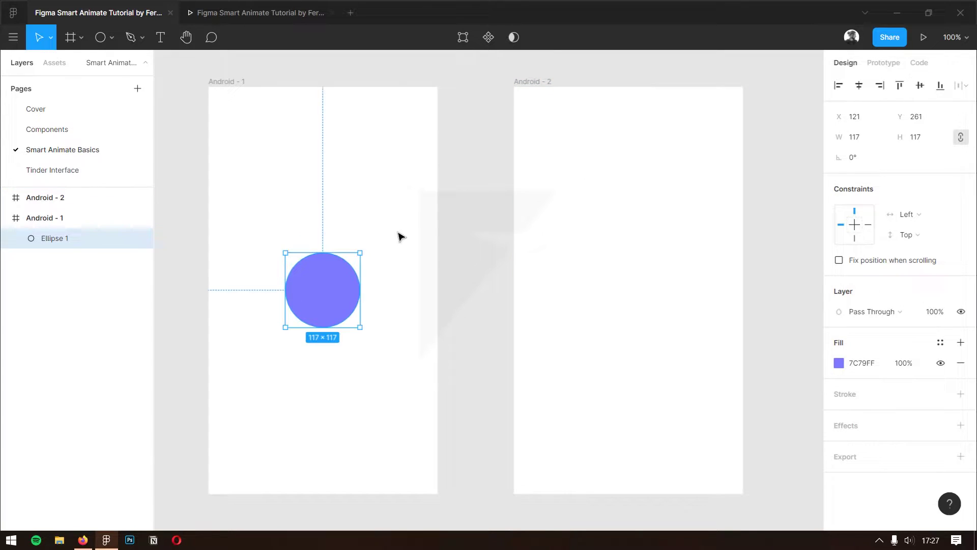
pyautogui.click(484, 281)
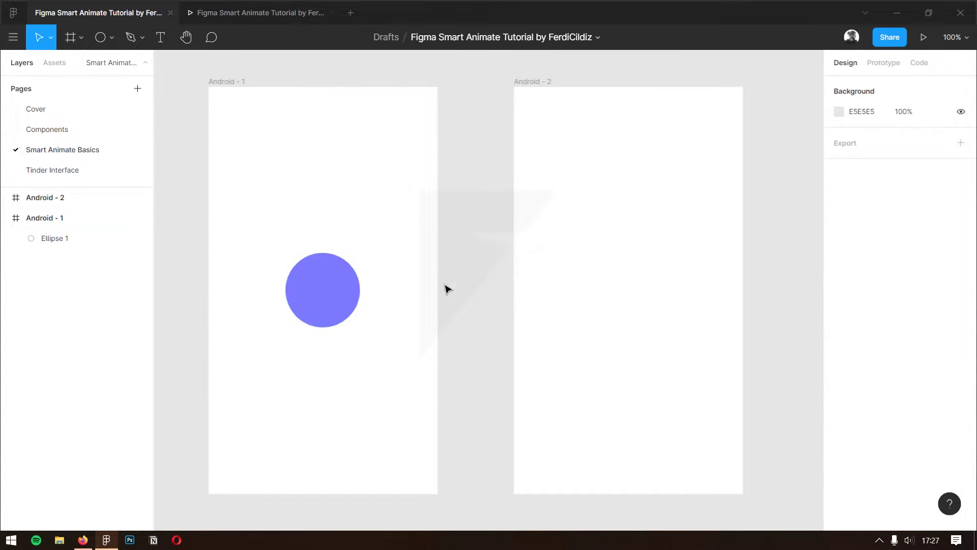
# Step: Copy the circle into Android - 2, centre it horizontally, and enlarge it to 803×803
pyautogui.moveTo(324, 304); pyautogui.dragTo(628, 301)
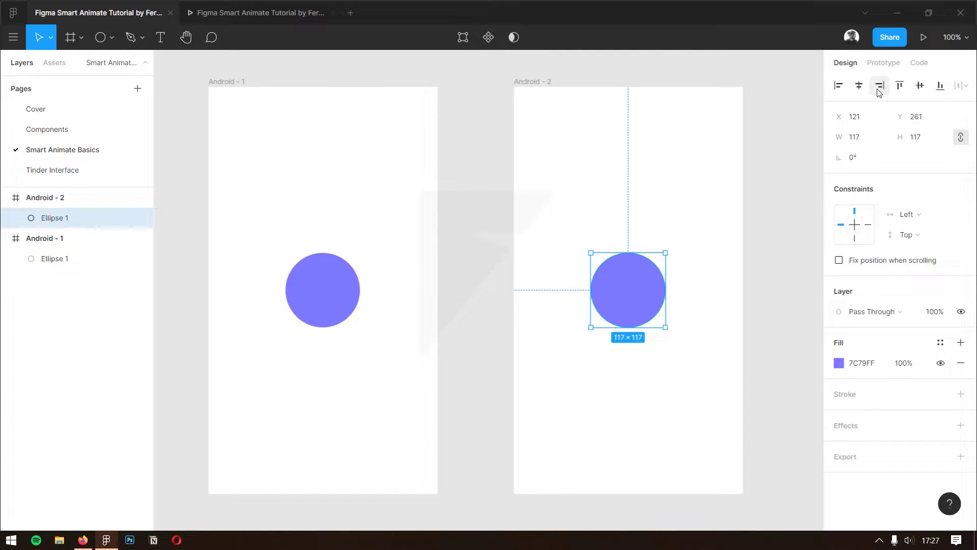
pyautogui.click(859, 85)
pyautogui.hscroll(3, 718, 300)
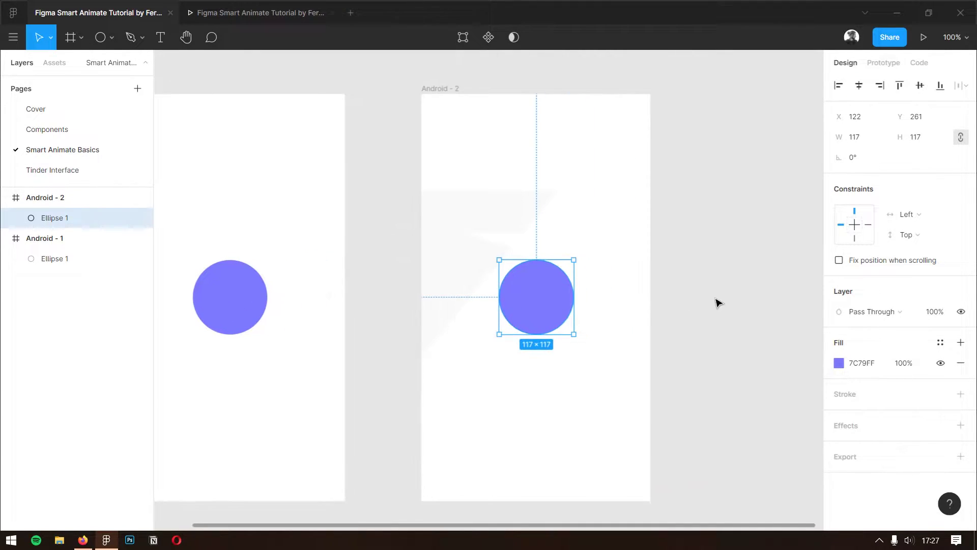
pyautogui.click(556, 288)
pyautogui.scroll(-3, 557, 288)
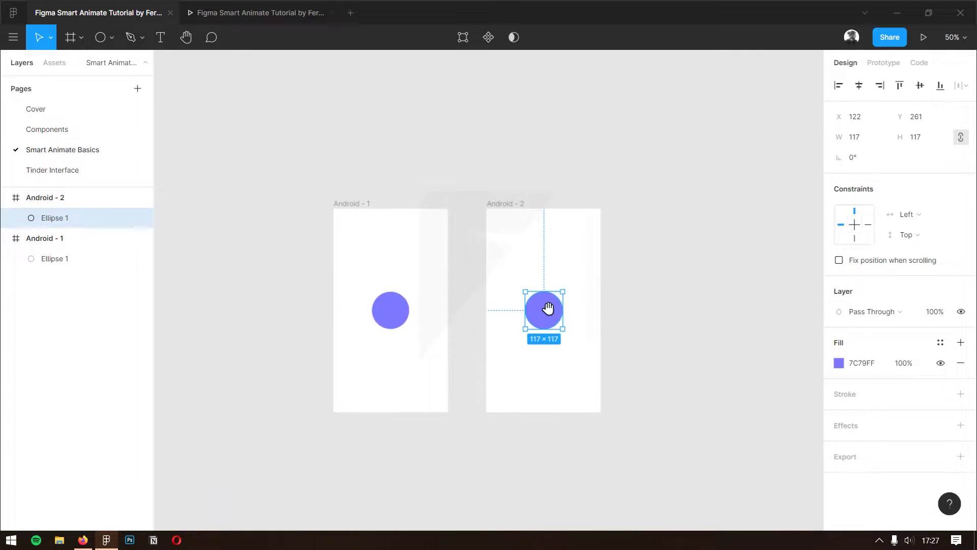
pyautogui.moveTo(558, 295); pyautogui.dragTo(664, 209)
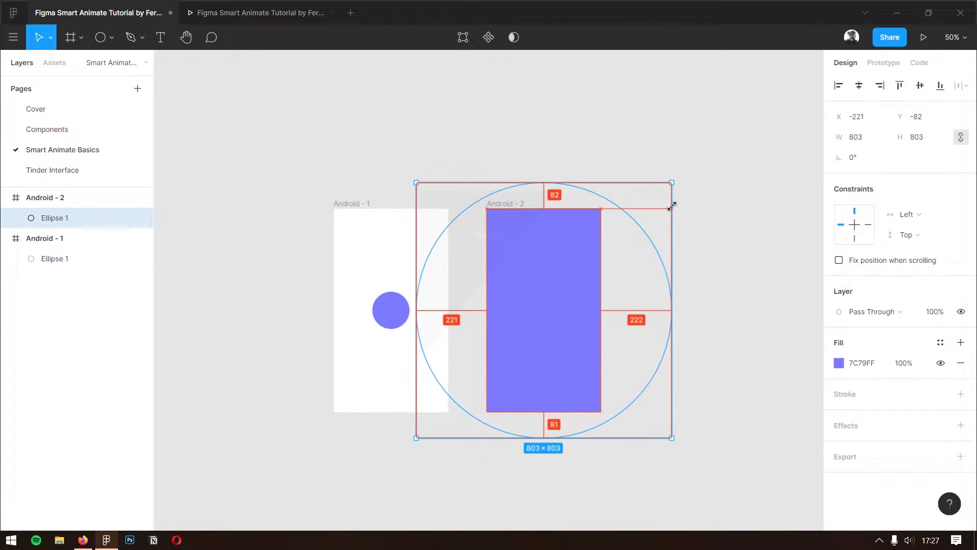
pyautogui.moveTo(664, 209); pyautogui.dragTo(671, 203)
pyautogui.click(726, 249)
# Step: Add a 'Hello World' text layer to the Android - 2 frame
pyautogui.scroll(3, 507, 340)
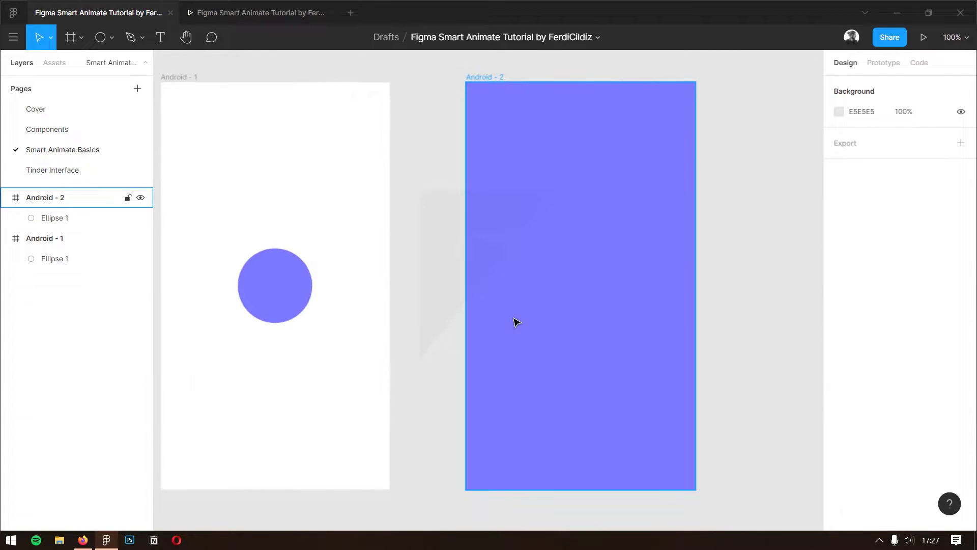
pyautogui.press('t')
pyautogui.click(525, 282)
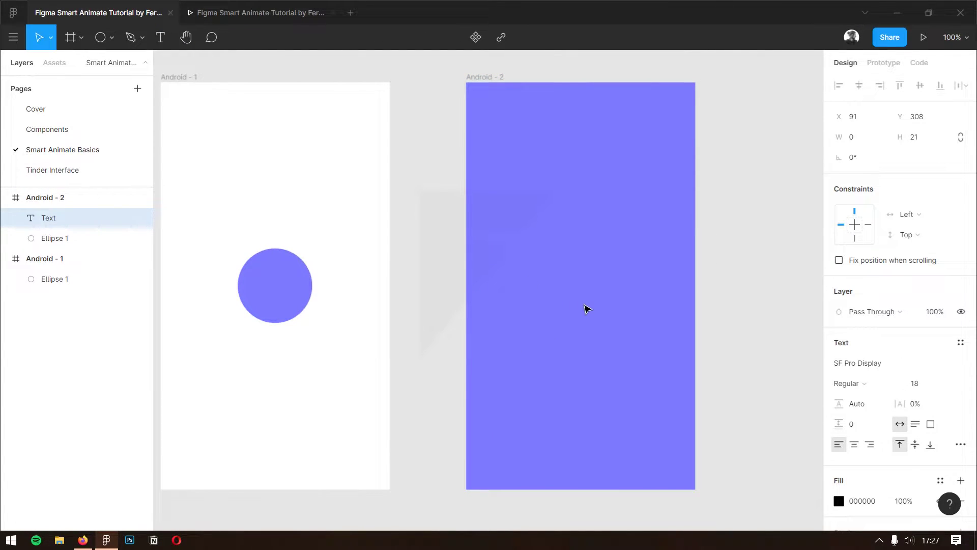
pyautogui.write('Hello World')
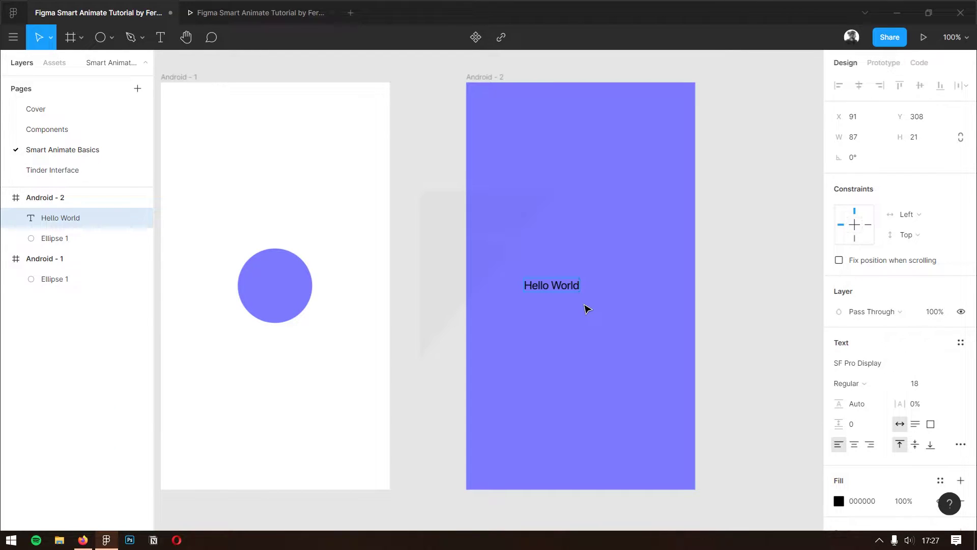
pyautogui.press('Escape')
# Step: Make the text white (FFFFFF), size 38, centred horizontally and vertically in the frame
pyautogui.click(862, 501)
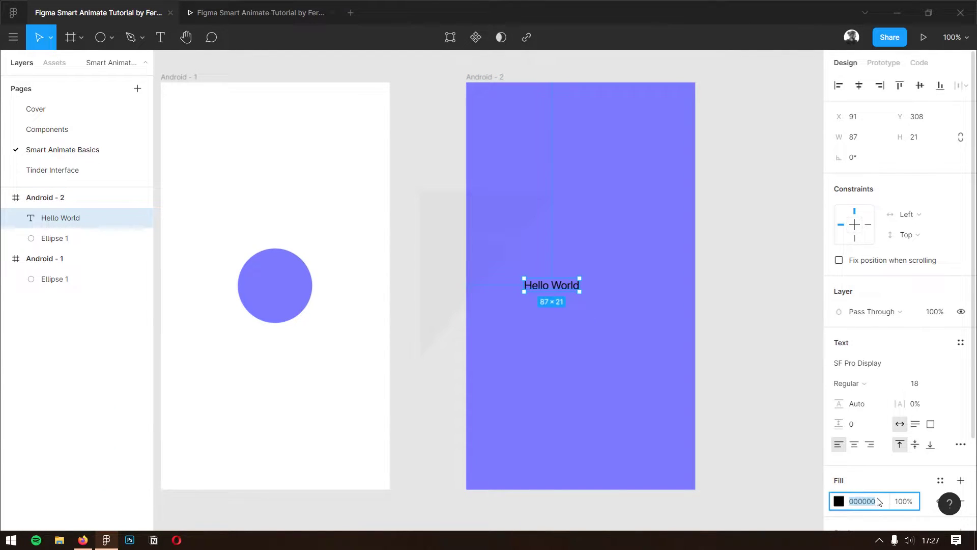
pyautogui.write('FFFFFF')
pyautogui.press('Return')
pyautogui.click(934, 388)
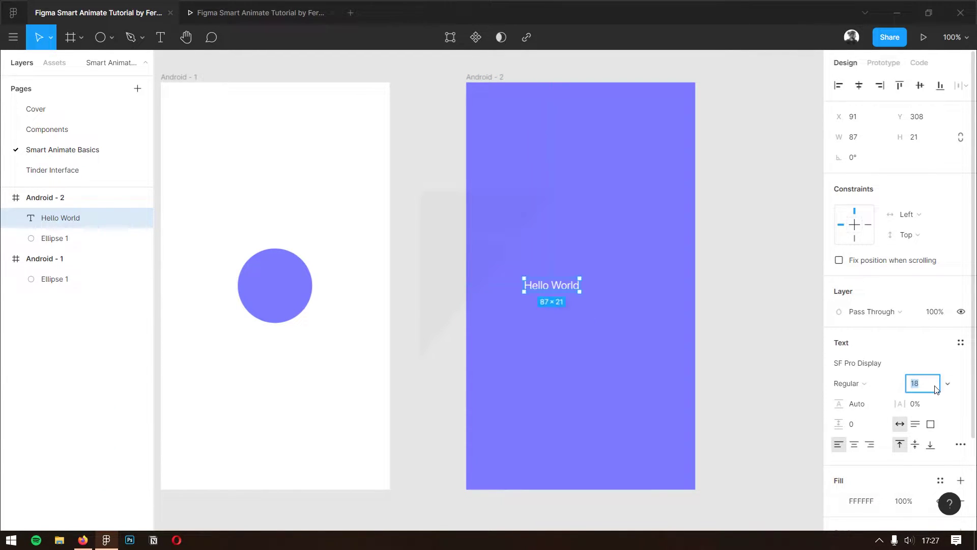
pyautogui.write('38')
pyautogui.press('Return')
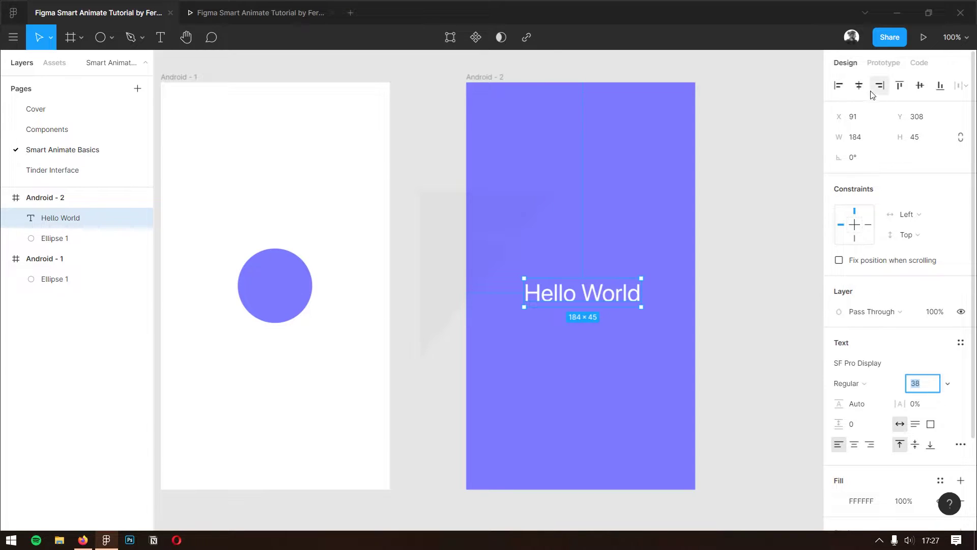
pyautogui.click(859, 85)
pyautogui.click(920, 85)
pyautogui.click(757, 255)
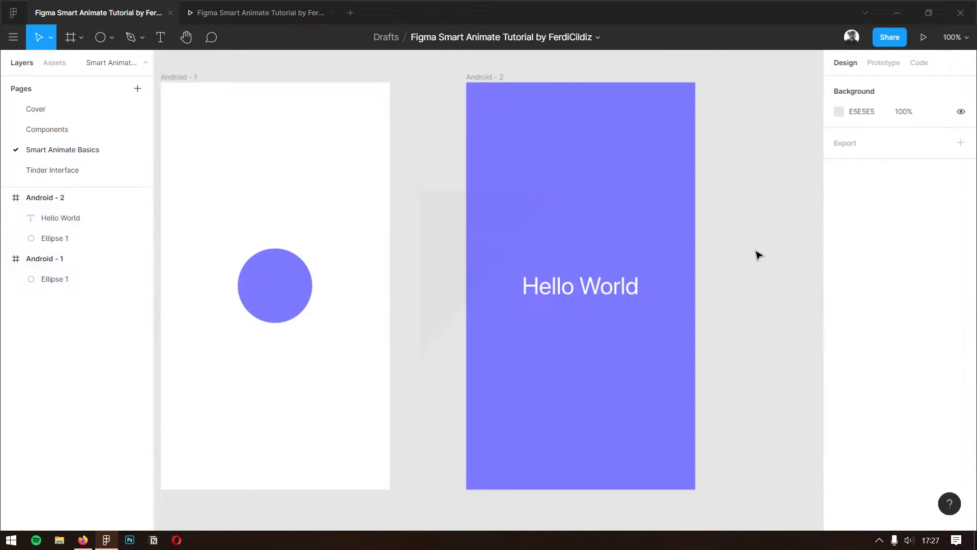
pyautogui.hscroll(-2, 682, 262)
pyautogui.click(351, 288)
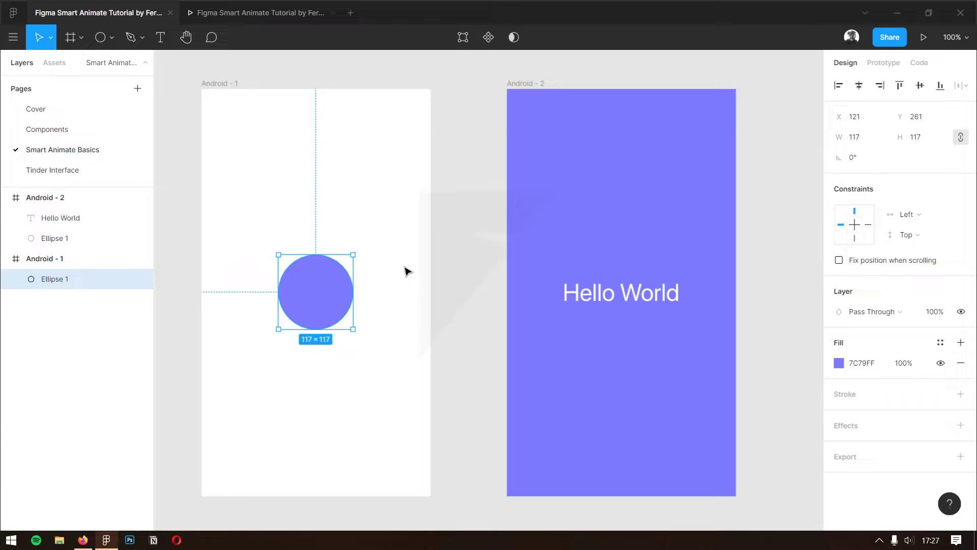
# Step: Link the Android - 1 circle to Android - 2 with On Tap Smart Animate, then present
pyautogui.click(884, 63)
pyautogui.moveTo(353, 292); pyautogui.dragTo(575, 292)
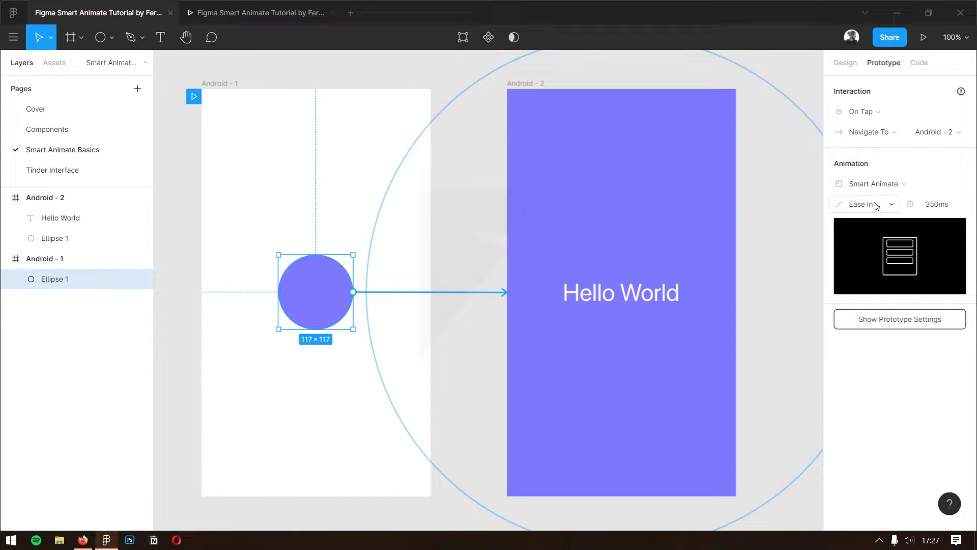
pyautogui.click(918, 41)
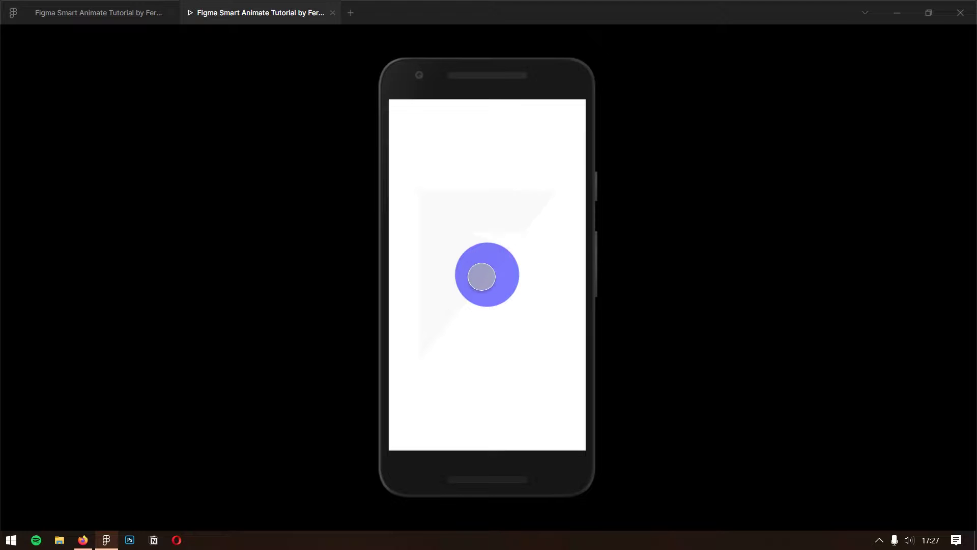
# Step: Tap the circle several times to replay the Hello World transition, then close the preview
pyautogui.click(490, 277)
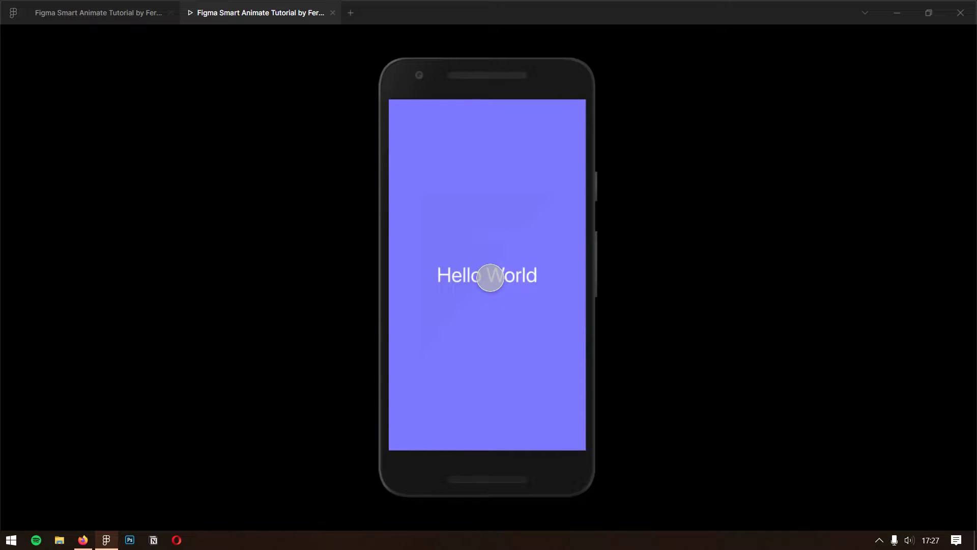
pyautogui.click(539, 309)
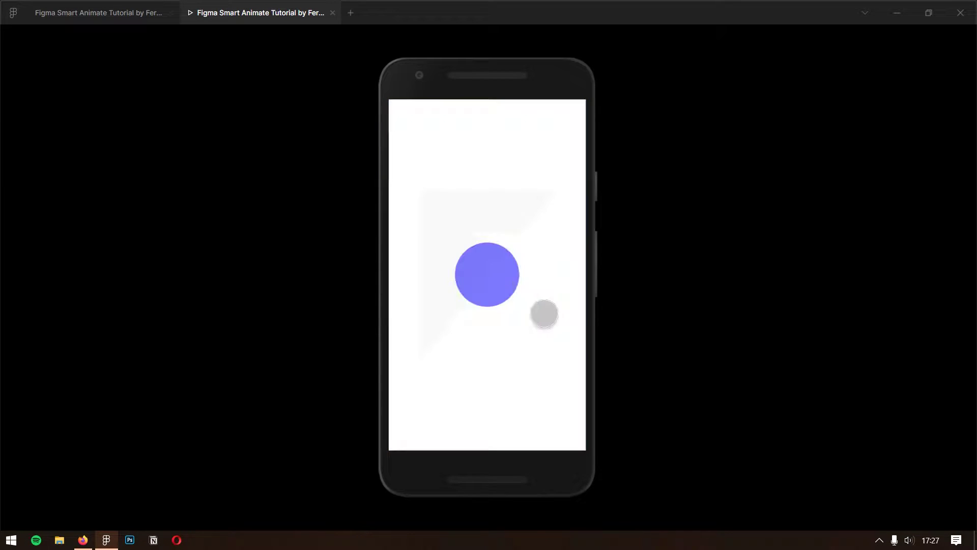
pyautogui.click(504, 280)
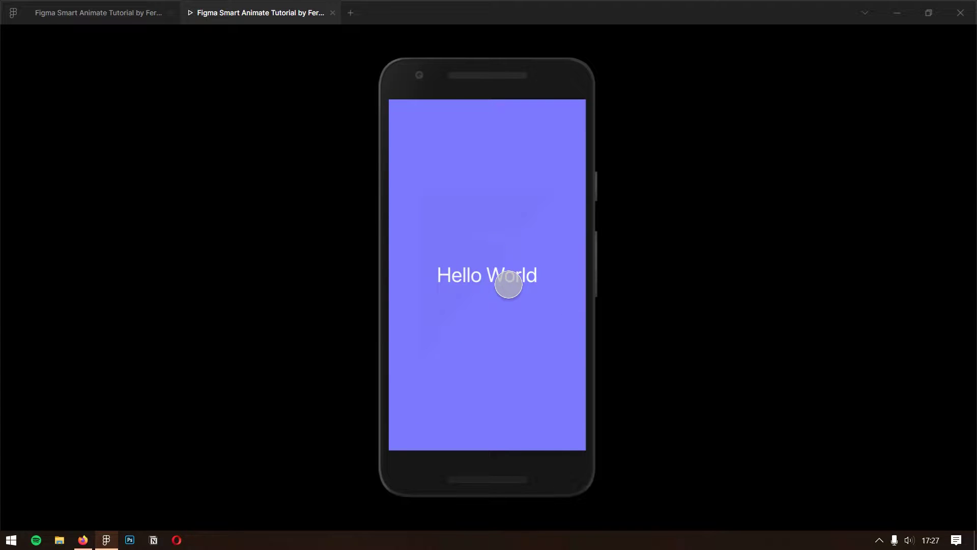
pyautogui.click(509, 285)
pyautogui.hotkey('ctrl', 'w')
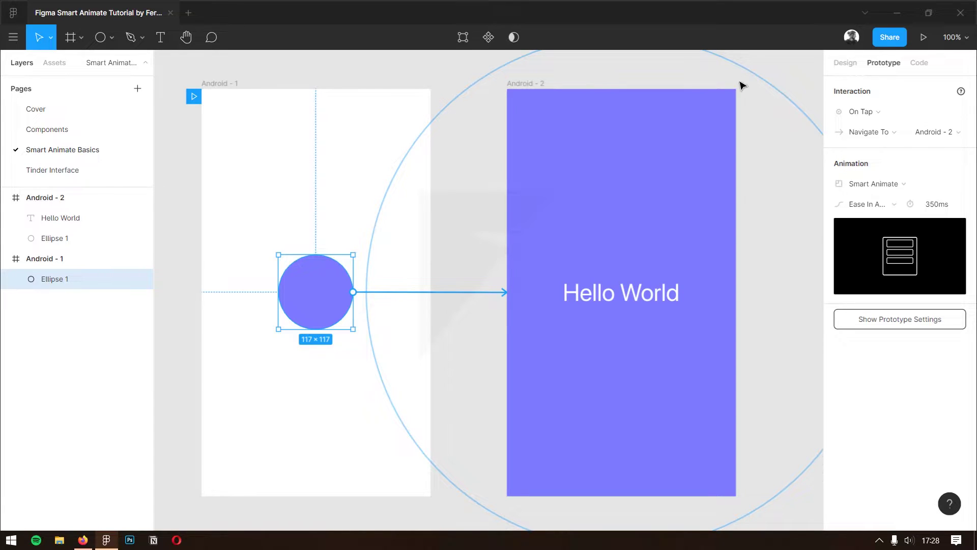
# Step: Duplicate Android - 1 below the original as a new Android - 3 frame
pyautogui.click(611, 79)
pyautogui.scroll(-5, 535, 203)
pyautogui.moveTo(515, 342)
pyautogui.mouseDown()
pyautogui.moveTo(504, 208)
pyautogui.moveTo(511, 251)
pyautogui.mouseUp()
pyautogui.click(840, 63)
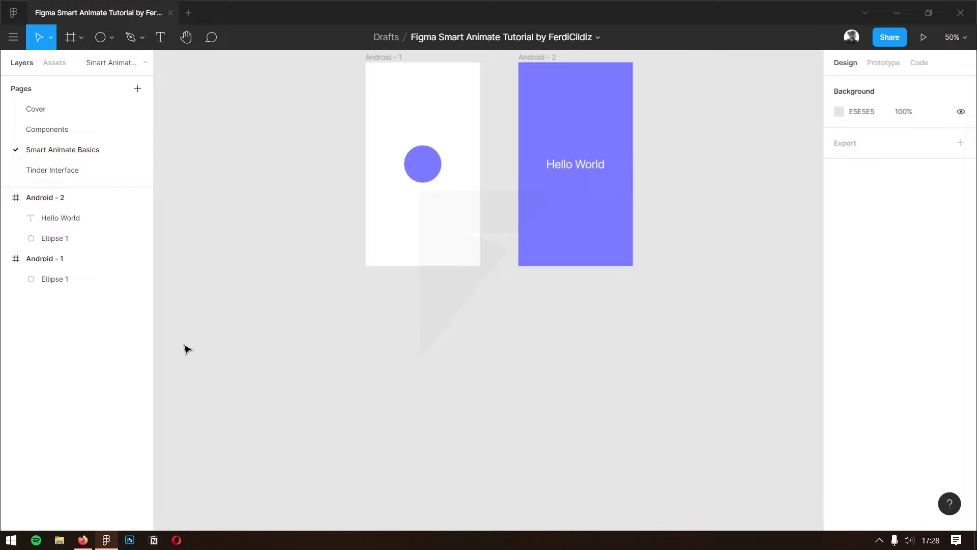
pyautogui.moveTo(374, 276); pyautogui.dragTo(351, 307)
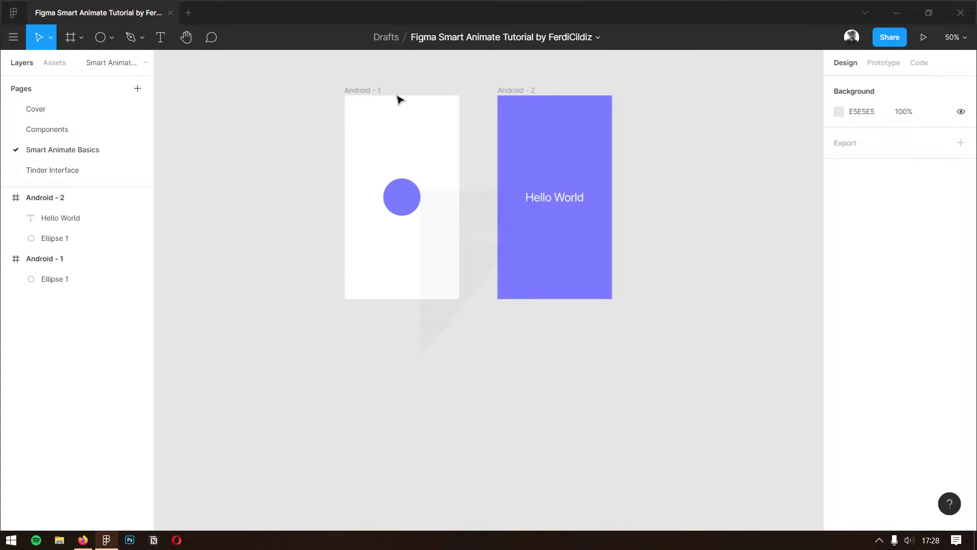
pyautogui.moveTo(375, 93)
pyautogui.mouseDown()
pyautogui.moveTo(402, 350)
pyautogui.moveTo(430, 349)
pyautogui.mouseUp()
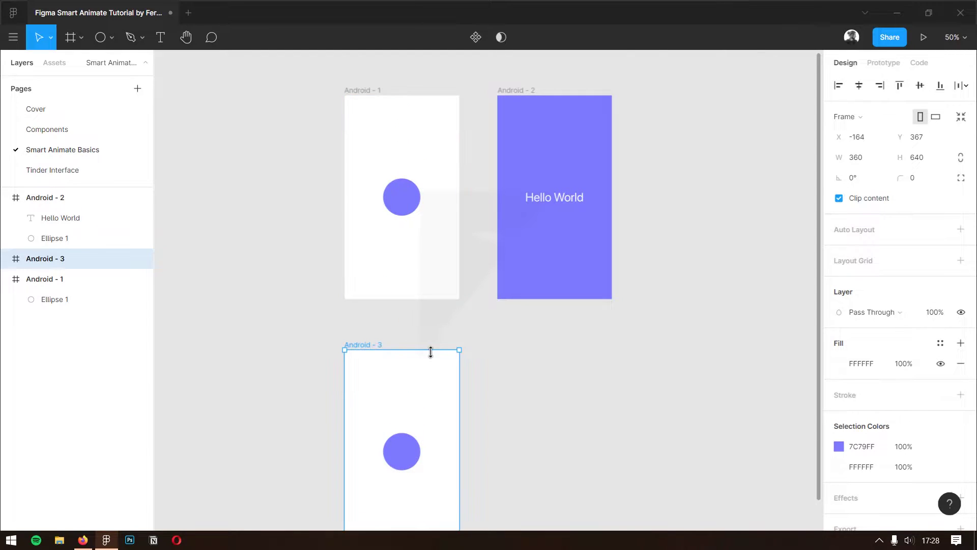
# Step: Delete the circle from Android - 3
pyautogui.scroll(-3, 429, 254)
pyautogui.moveTo(297, 142); pyautogui.dragTo(608, 389)
pyautogui.click(550, 353)
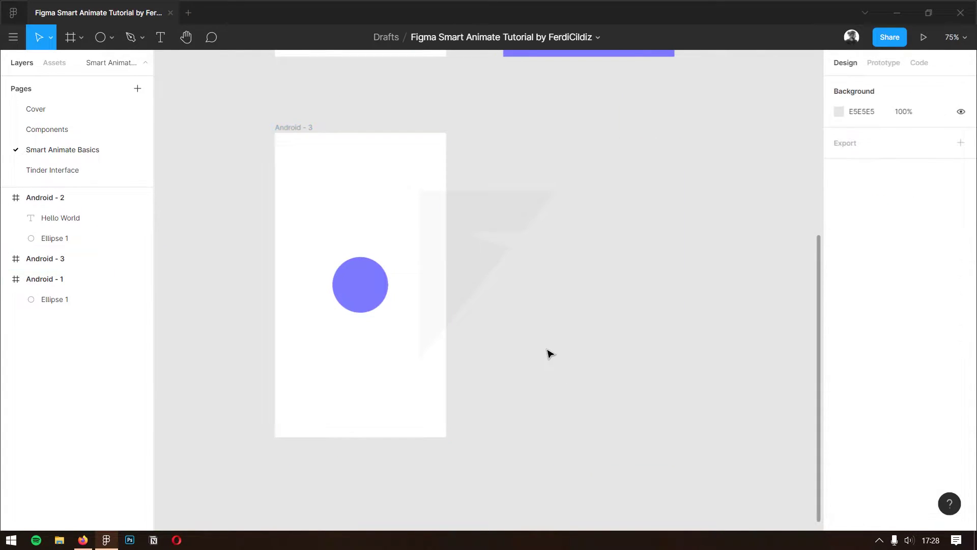
pyautogui.scroll(2, 547, 351)
pyautogui.click(371, 328)
pyautogui.press('Delete')
pyautogui.click(273, 226)
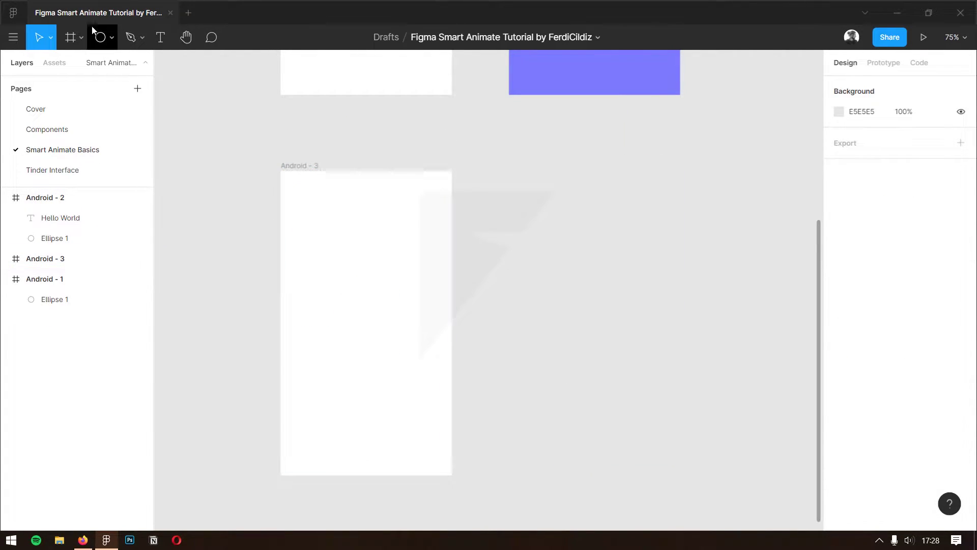
# Step: Draw a rectangle at the top-left of Android - 3, sized 360 wide by 290 tall
pyautogui.click(112, 37)
pyautogui.click(114, 69)
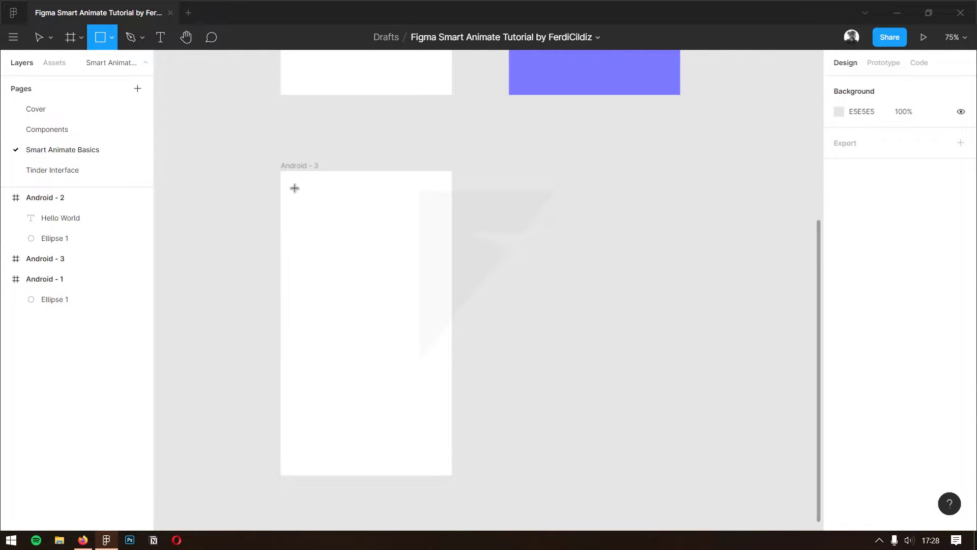
pyautogui.moveTo(295, 188); pyautogui.dragTo(411, 288)
pyautogui.click(839, 85)
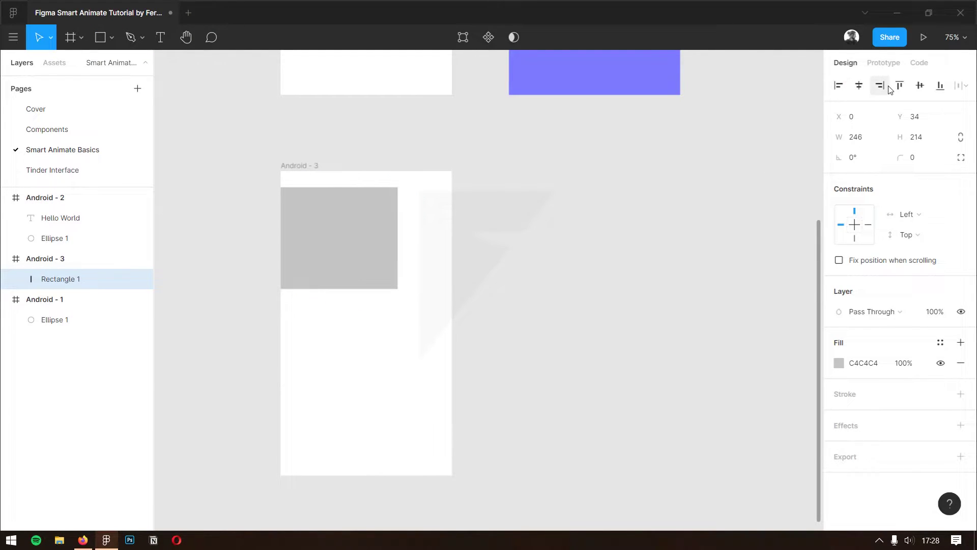
pyautogui.click(898, 85)
pyautogui.moveTo(397, 240); pyautogui.dragTo(452, 240)
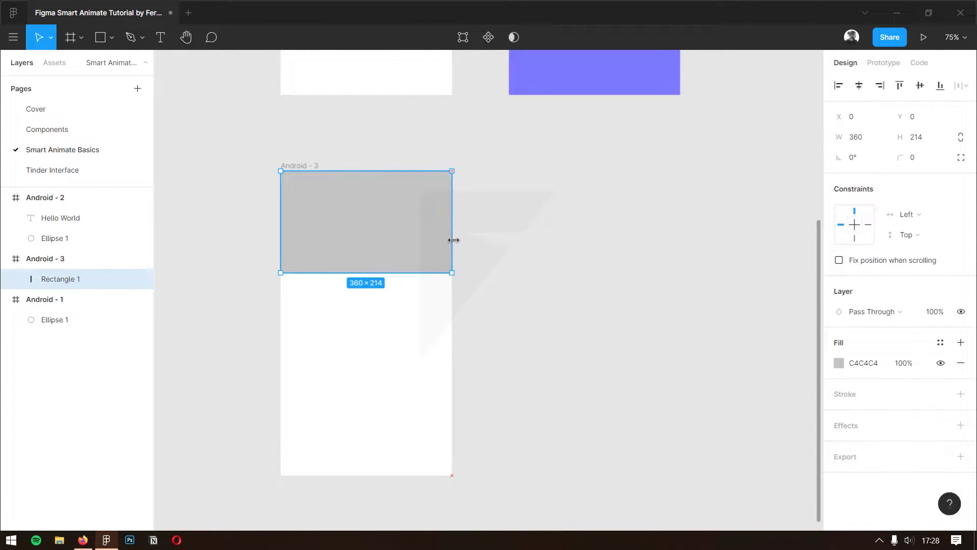
pyautogui.moveTo(389, 273); pyautogui.dragTo(400, 310)
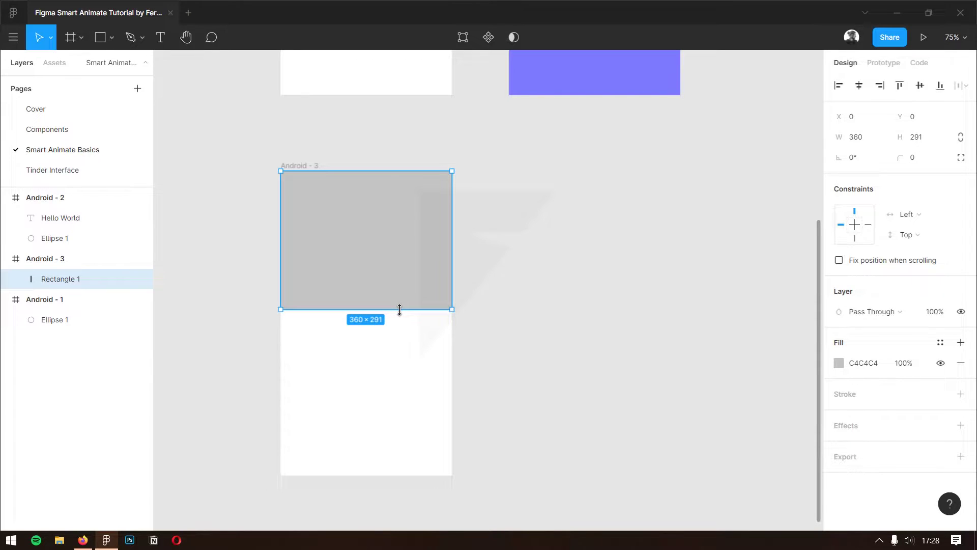
pyautogui.click(940, 142)
pyautogui.write('290')
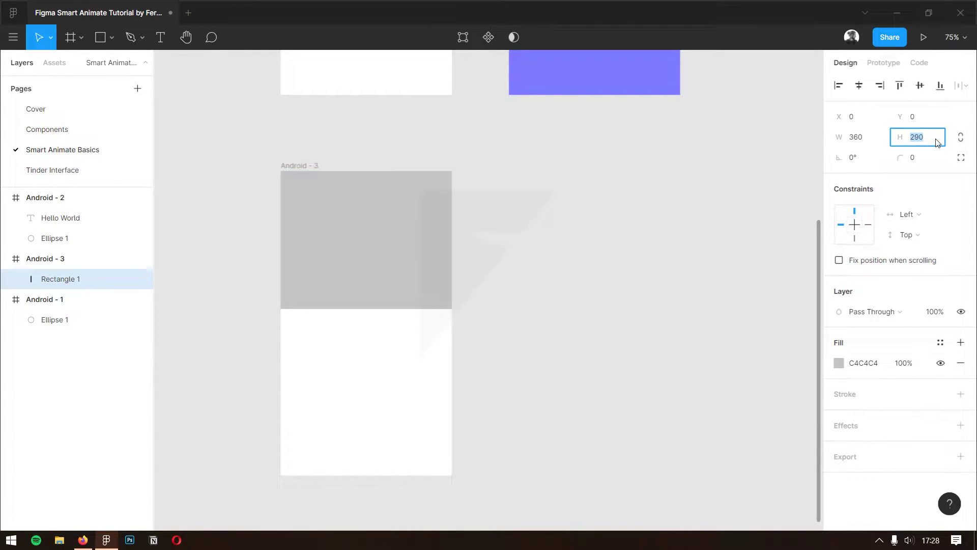
pyautogui.click(616, 272)
pyautogui.click(347, 220)
# Step: Fill the rectangle with an Unsplash 'dog' photo of a white dog running
pyautogui.rightClick(372, 229)
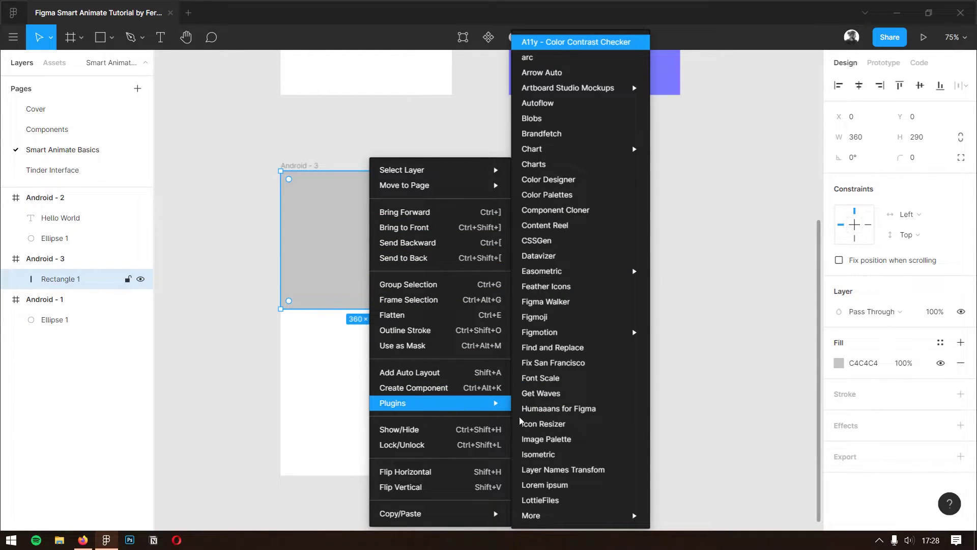
pyautogui.moveTo(530, 514)
pyautogui.click(720, 421)
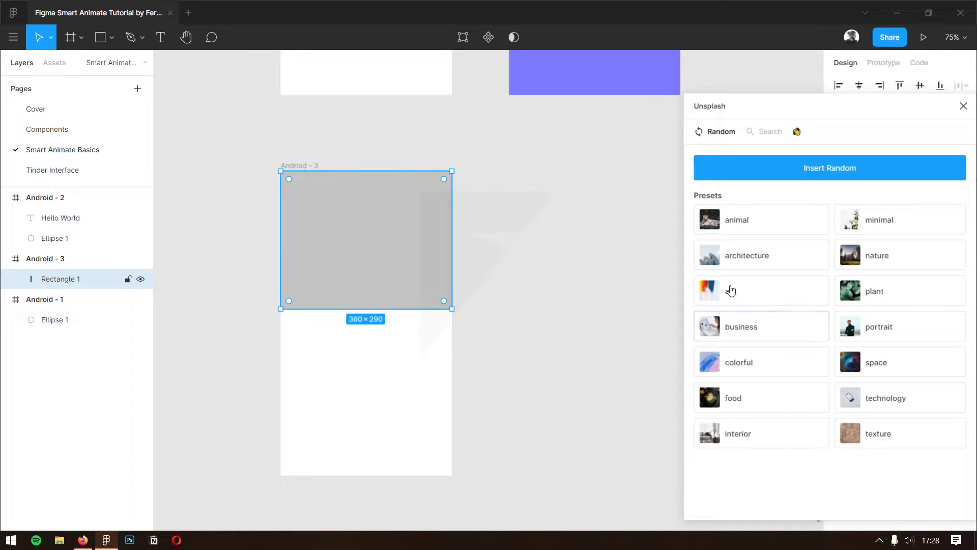
pyautogui.click(745, 213)
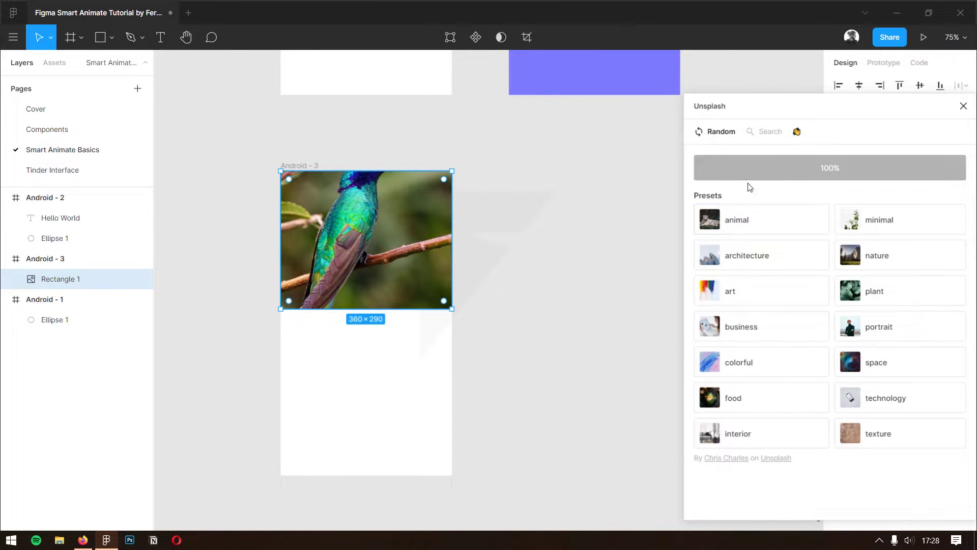
pyautogui.click(761, 134)
pyautogui.click(755, 168)
pyautogui.write('dog')
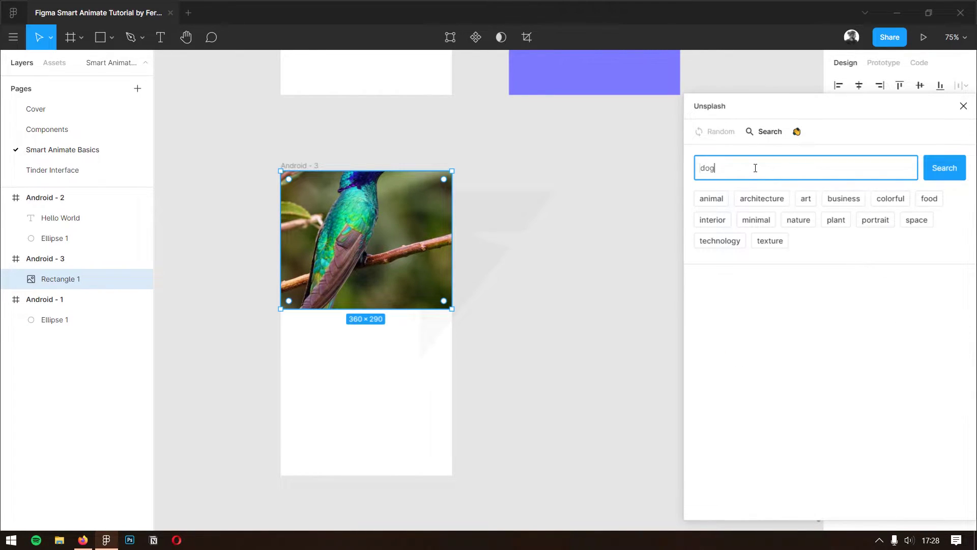
pyautogui.press('Return')
pyautogui.click(748, 249)
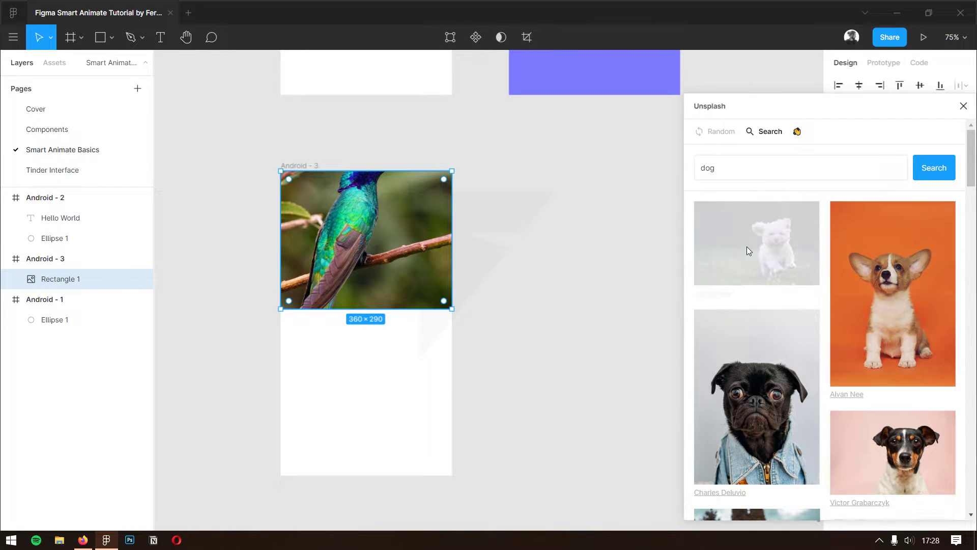
# Step: Close the photo plugin and move Android - 3 to sit below Android - 2
pyautogui.click(577, 223)
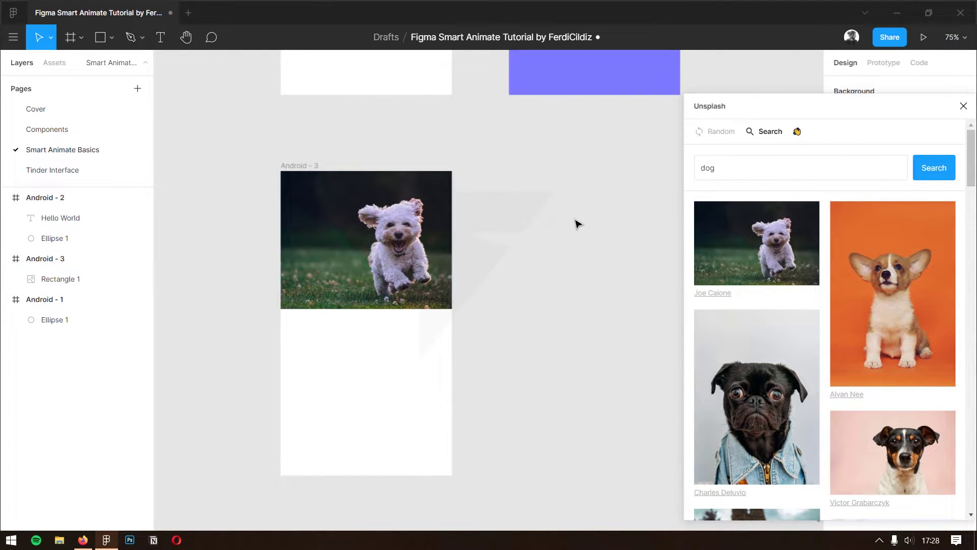
pyautogui.click(964, 106)
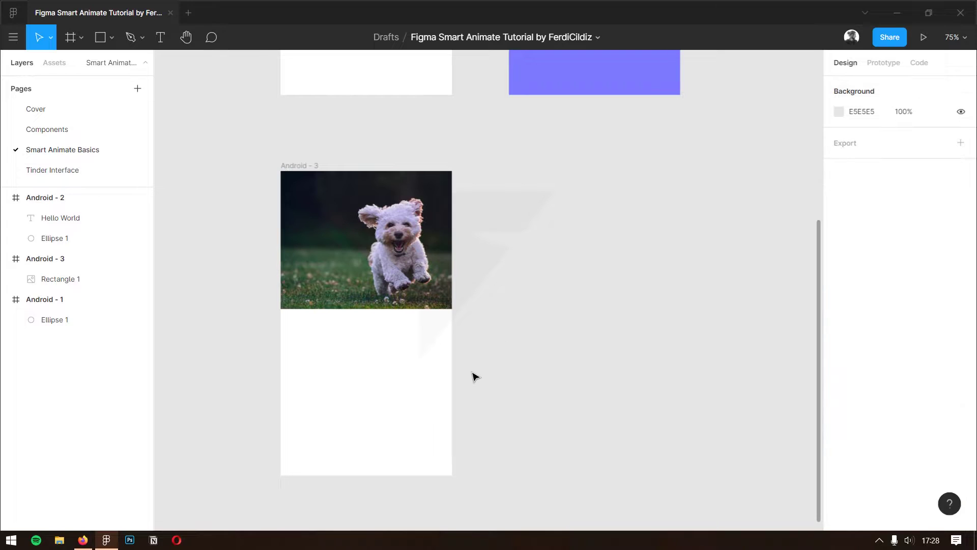
pyautogui.moveTo(506, 333); pyautogui.dragTo(502, 343)
pyautogui.click(286, 175)
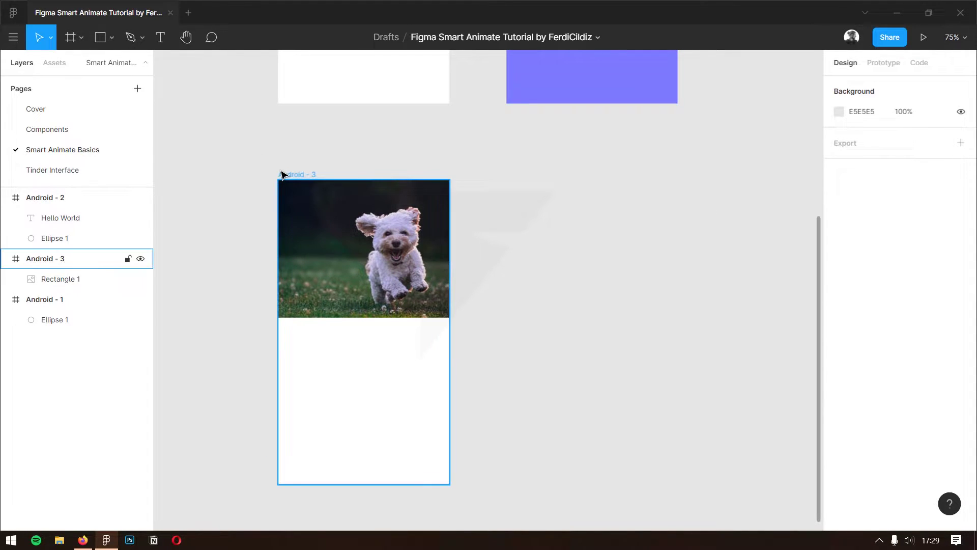
pyautogui.moveTo(286, 175); pyautogui.dragTo(514, 176)
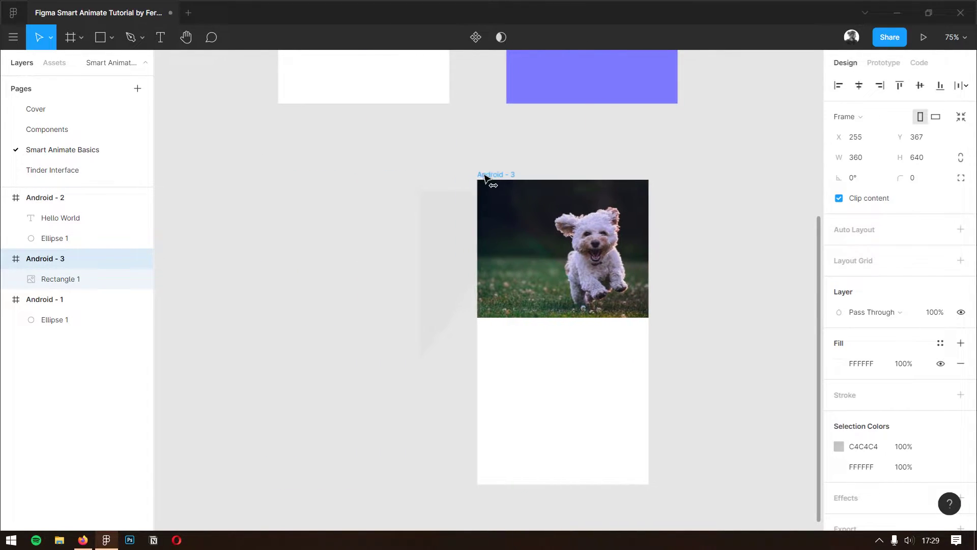
pyautogui.click(423, 219)
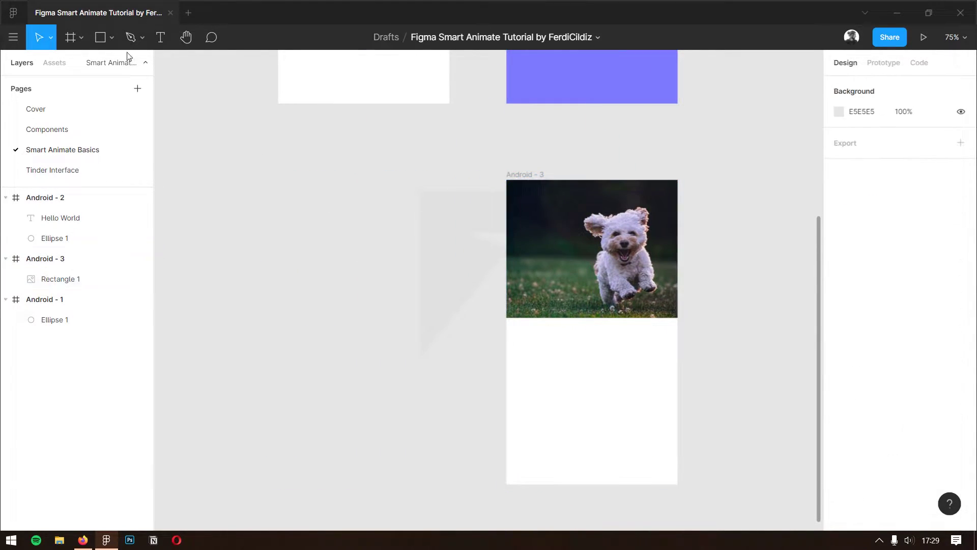
# Step: Add a size-20 'Lorem ipsum dolor' text below the dog photo
pyautogui.click(159, 45)
pyautogui.click(526, 340)
pyautogui.write('L')
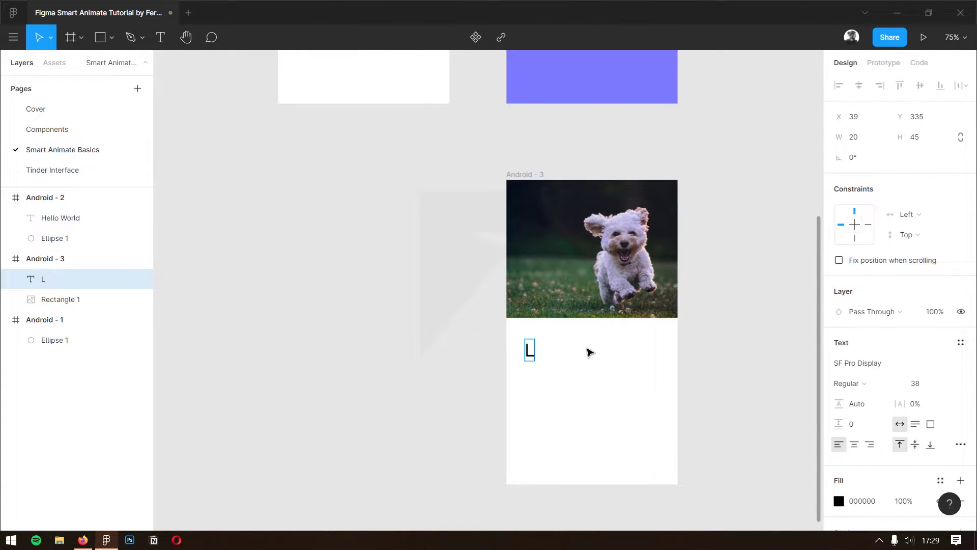
pyautogui.write('orem ipsum dolor')
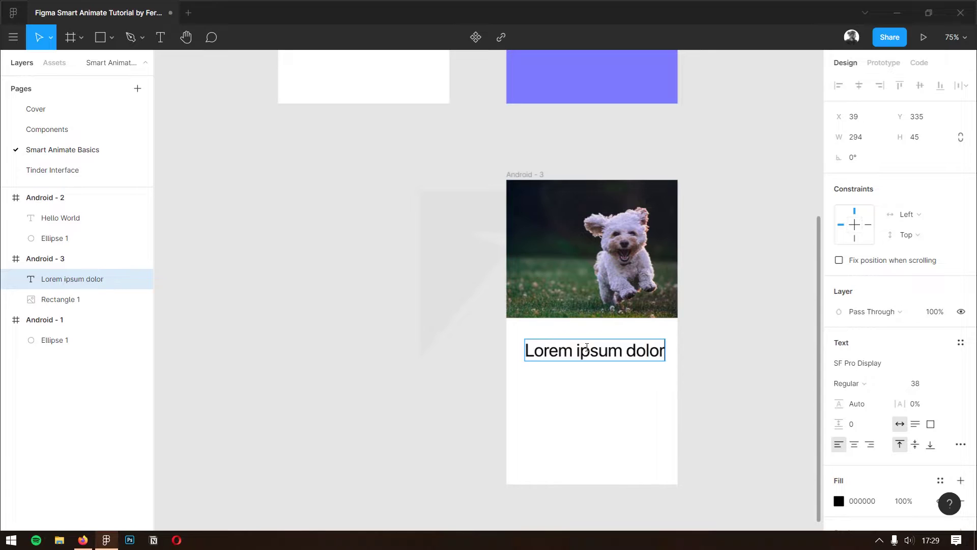
pyautogui.press('Escape')
pyautogui.click(934, 381)
pyautogui.write('2')
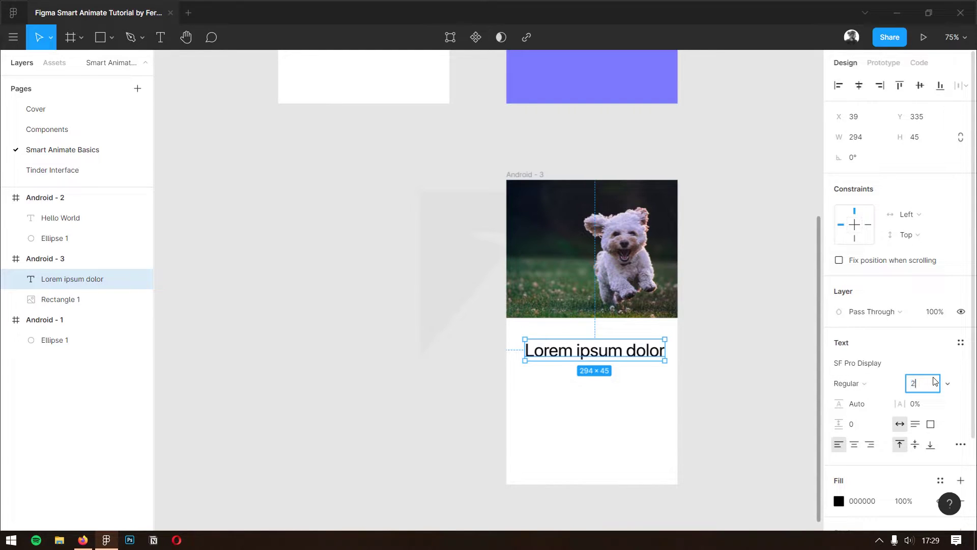
pyautogui.write('0')
pyautogui.press('Return')
pyautogui.moveTo(590, 361)
pyautogui.mouseDown()
pyautogui.moveTo(502, 305)
pyautogui.moveTo(498, 354)
pyautogui.moveTo(514, 350)
pyautogui.mouseUp()
pyautogui.click(523, 325)
# Step: Enlarge the lower 'Lorem ipsum dolor' text into a 309×229 box
pyautogui.click(522, 344)
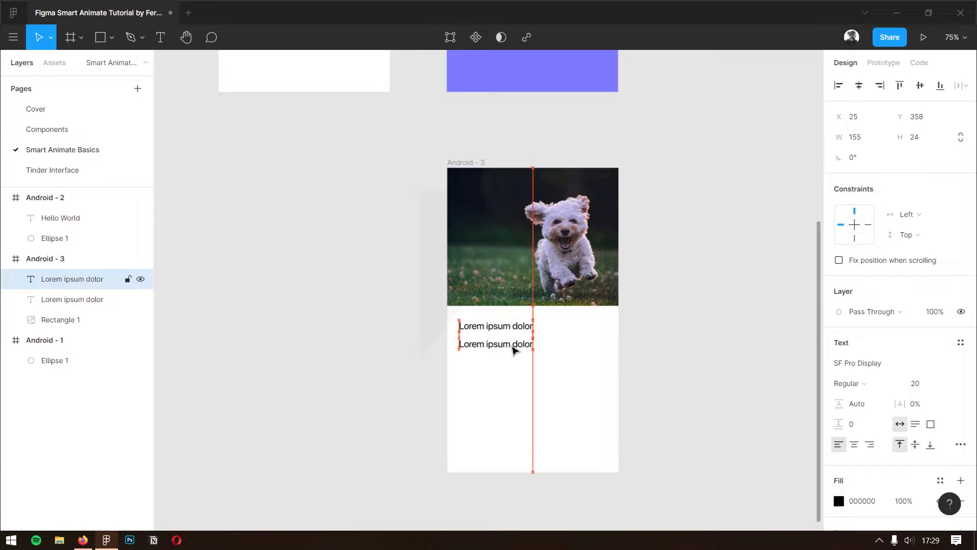
pyautogui.click(444, 319)
pyautogui.click(491, 345)
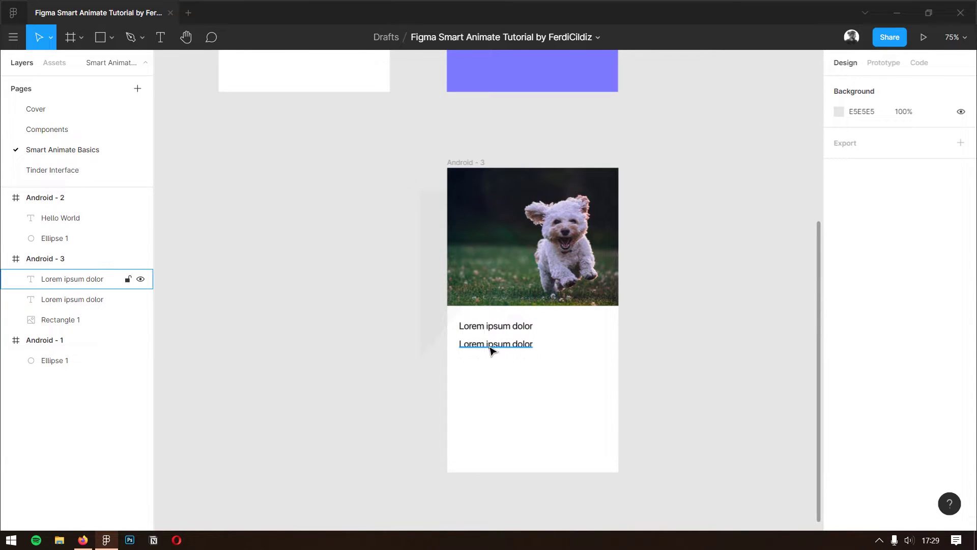
pyautogui.moveTo(535, 351); pyautogui.dragTo(606, 446)
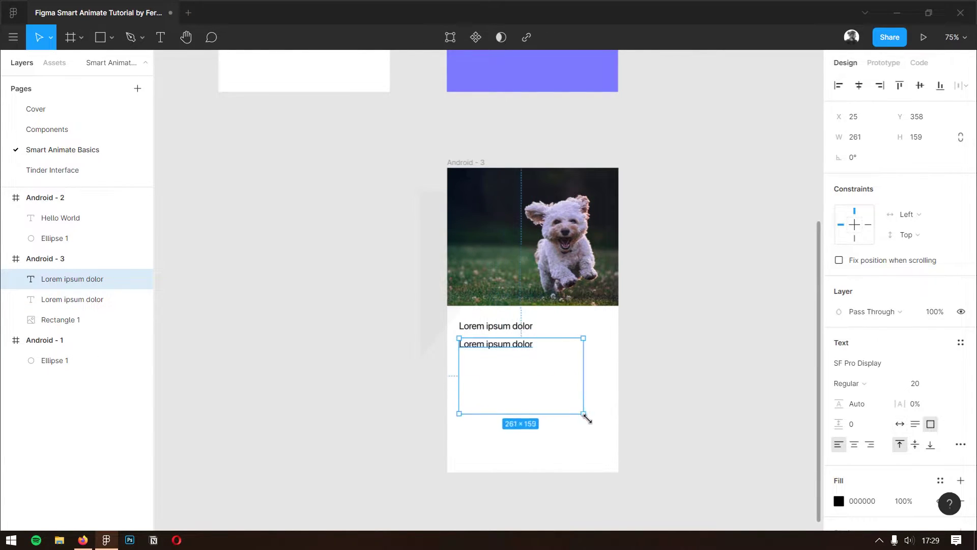
pyautogui.doubleClick(516, 350)
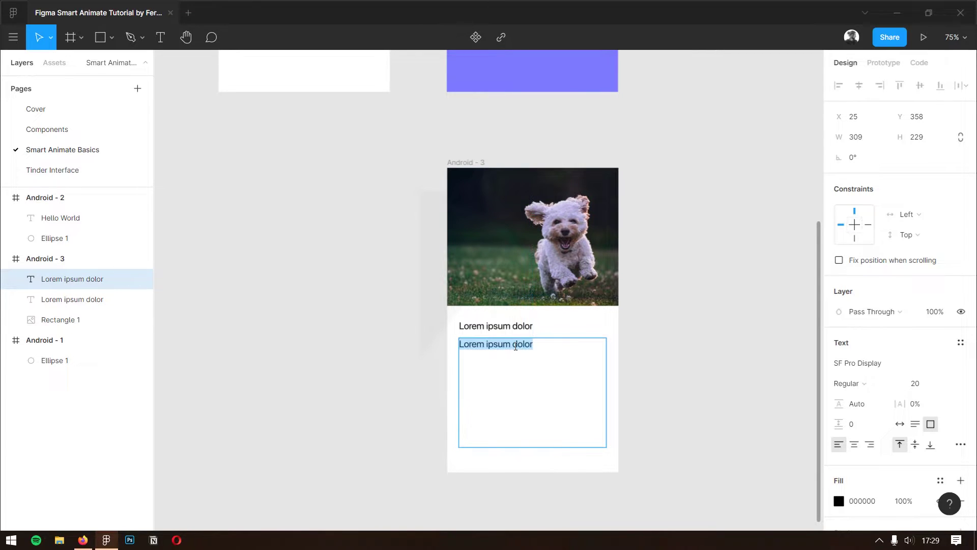
pyautogui.rightClick(510, 344)
# Step: Generate Lorem ipsum paragraphs into the lower text box
pyautogui.click(705, 486)
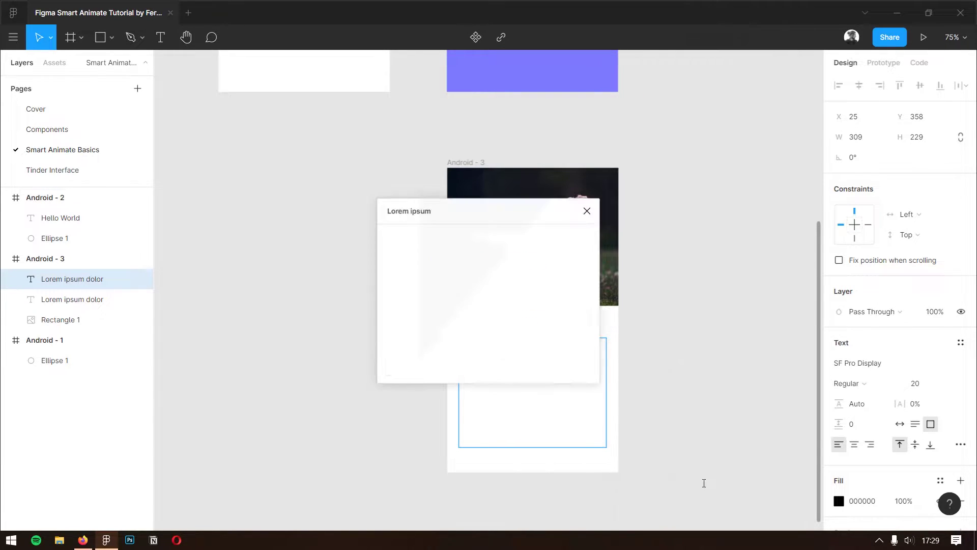
pyautogui.moveTo(484, 220); pyautogui.dragTo(769, 225)
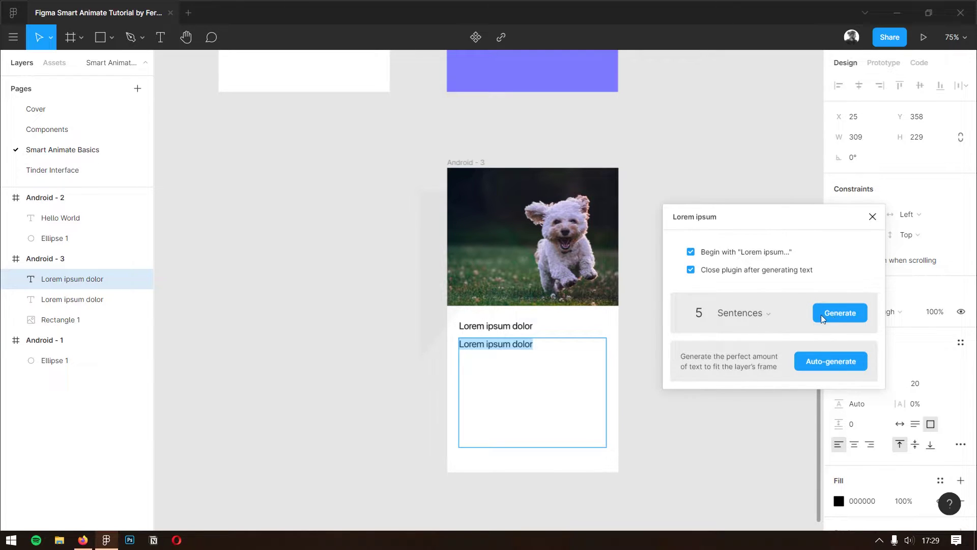
pyautogui.click(761, 313)
pyautogui.click(764, 366)
pyautogui.click(830, 315)
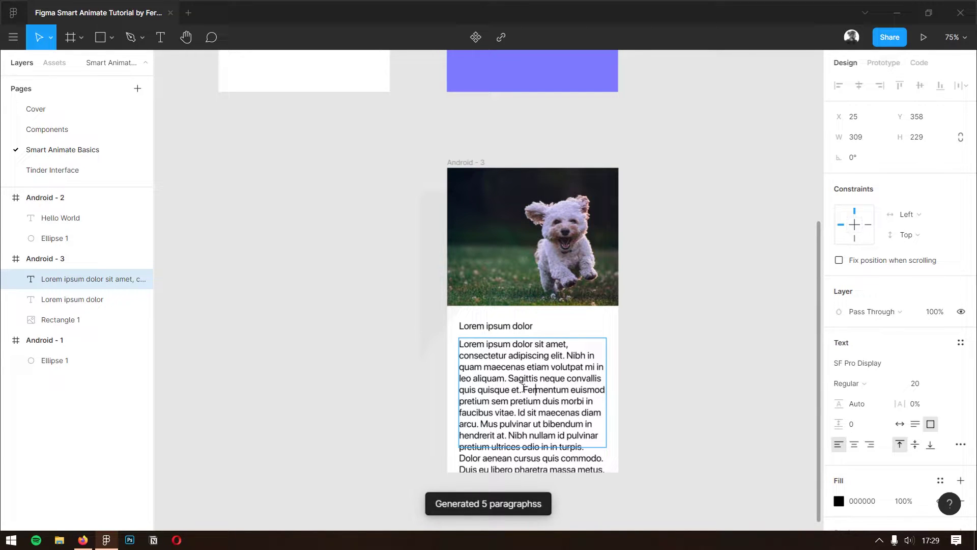
# Step: Trim the opening sentences, split into three paragraphs, and make the box 266 tall
pyautogui.moveTo(524, 388); pyautogui.dragTo(433, 309)
pyautogui.press('End')
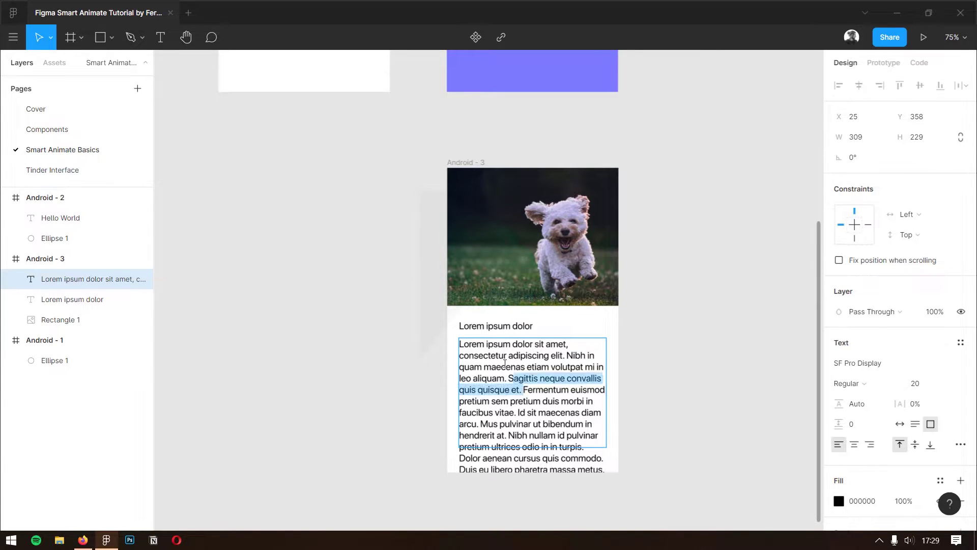
pyautogui.moveTo(521, 393); pyautogui.dragTo(446, 331)
pyautogui.press('BackSpace')
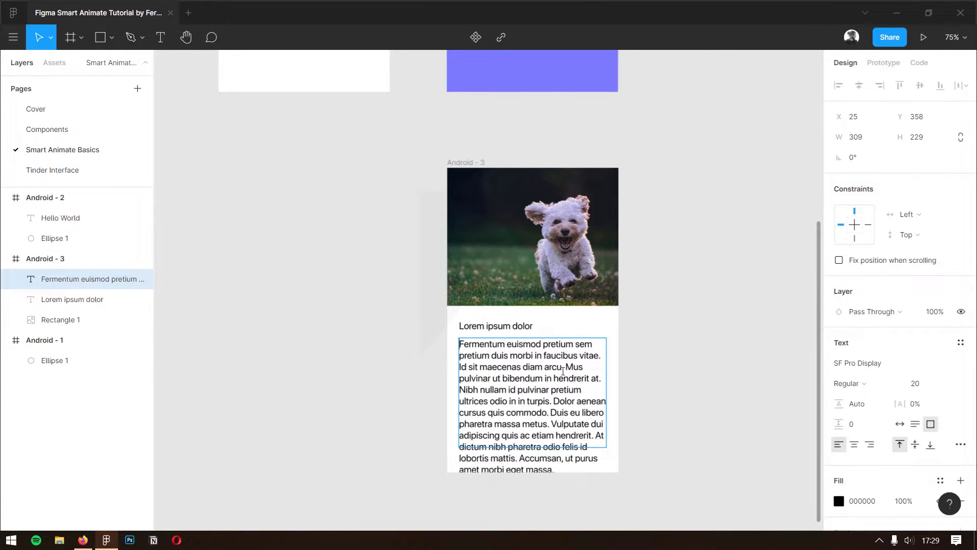
pyautogui.press('Return')
pyautogui.press('Return')
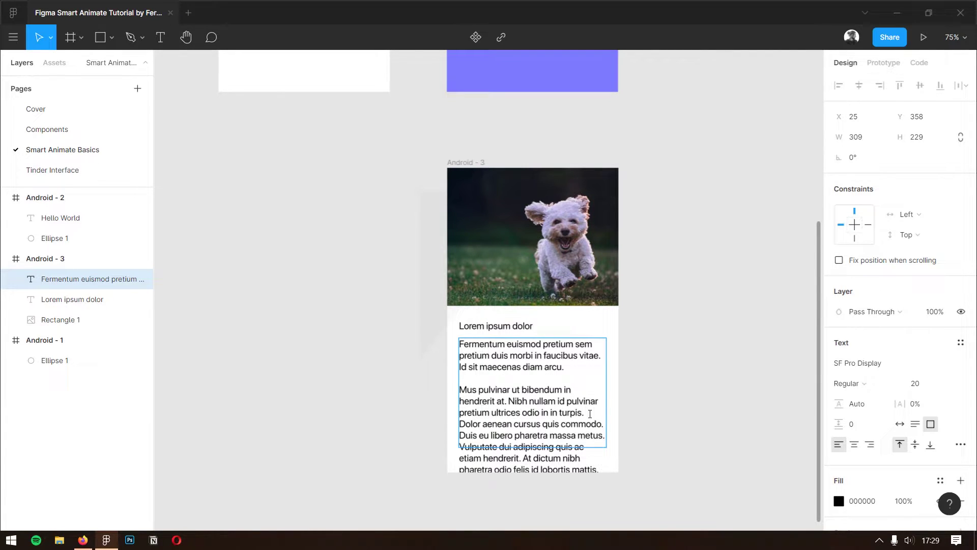
pyautogui.press('Return')
pyautogui.press('Return')
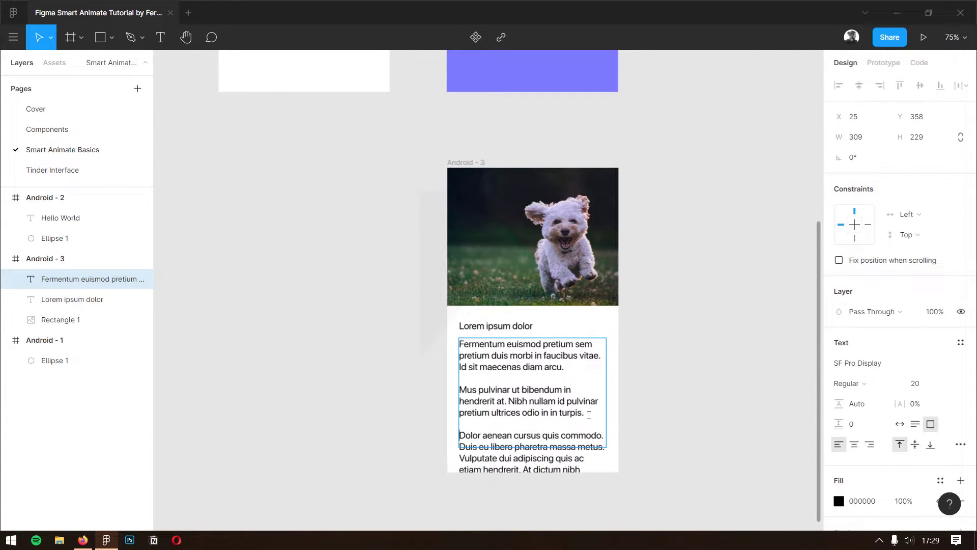
pyautogui.press('Escape')
pyautogui.moveTo(532, 447); pyautogui.dragTo(529, 464)
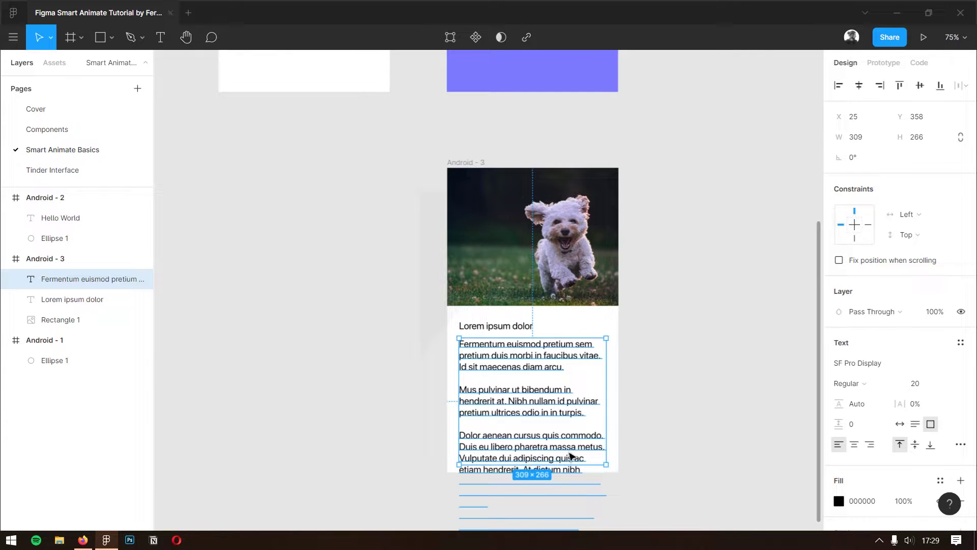
pyautogui.press('Return')
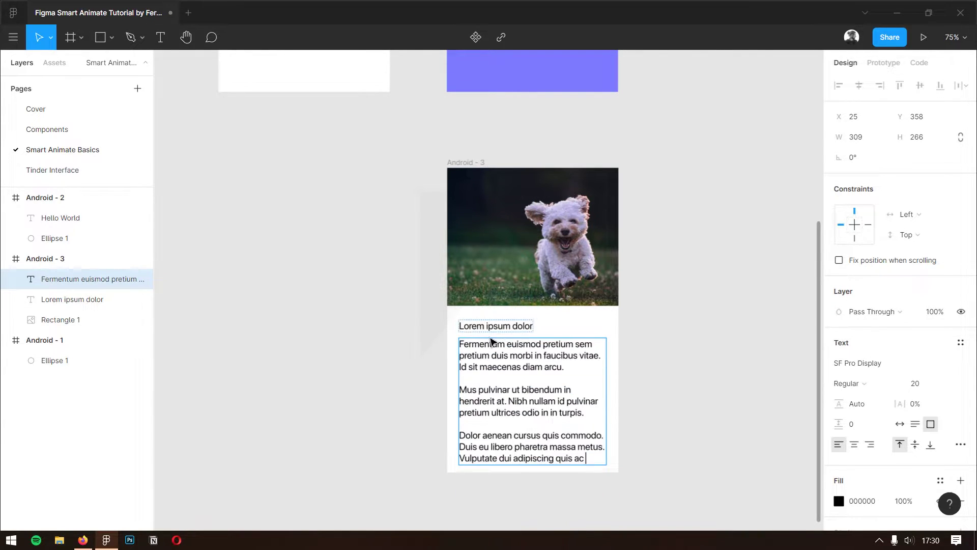
pyautogui.press('Escape')
# Step: Style the body text at size 18, Light weight, in mid grey
pyautogui.click(933, 385)
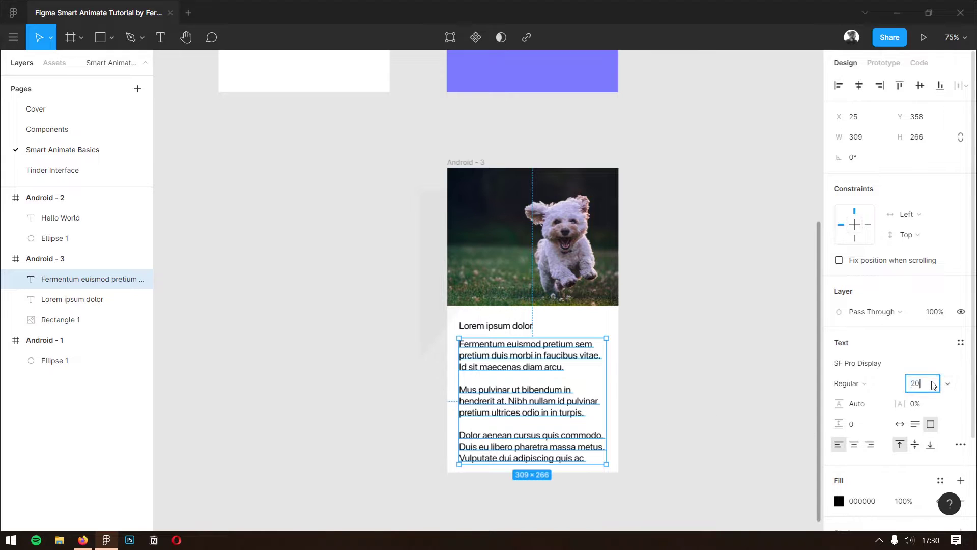
pyautogui.write('18')
pyautogui.press('Return')
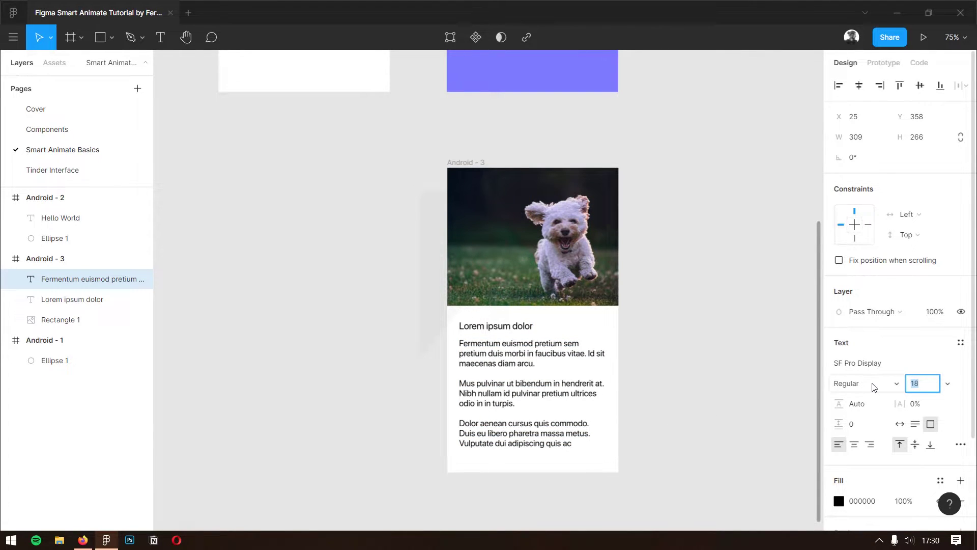
pyautogui.click(855, 383)
pyautogui.click(874, 271)
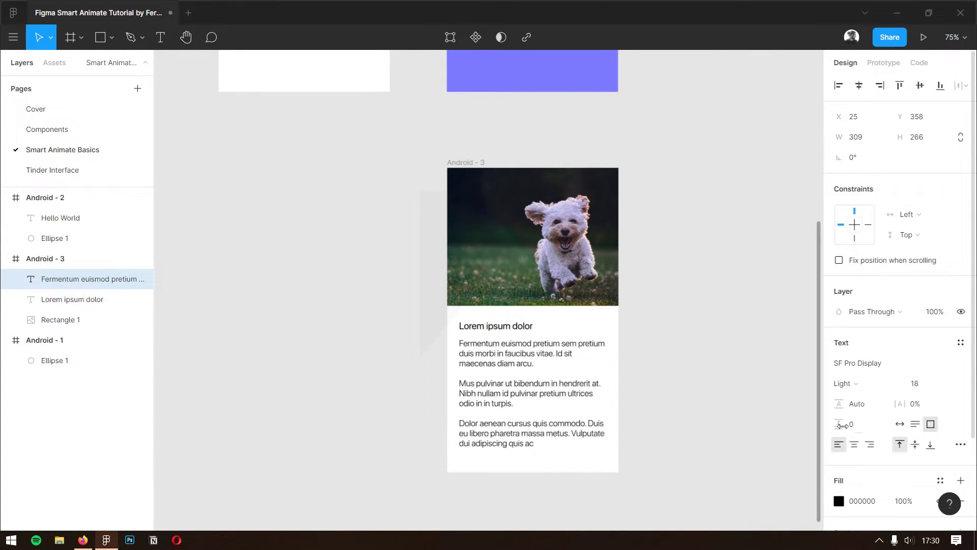
pyautogui.click(838, 501)
pyautogui.moveTo(671, 363); pyautogui.dragTo(645, 315)
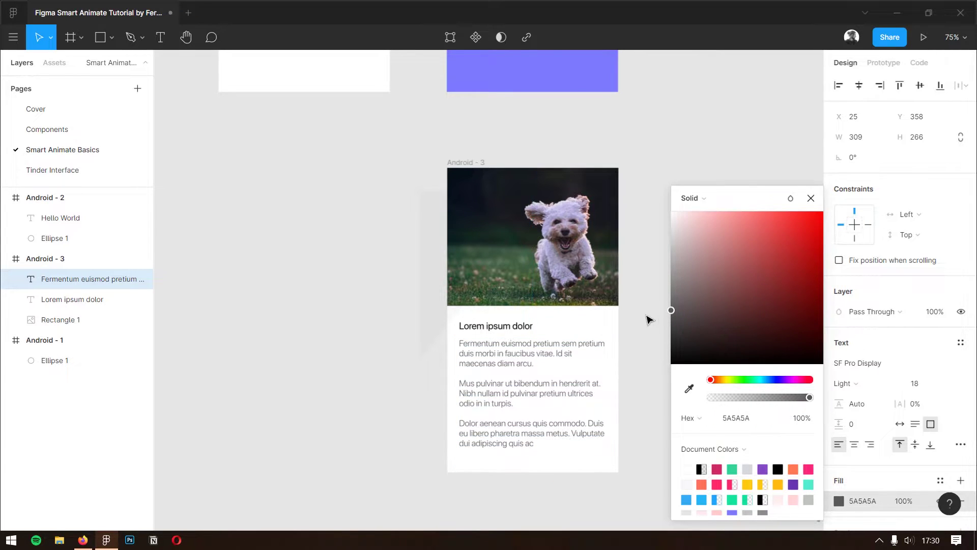
pyautogui.click(637, 317)
pyautogui.moveTo(551, 245); pyautogui.dragTo(618, 266)
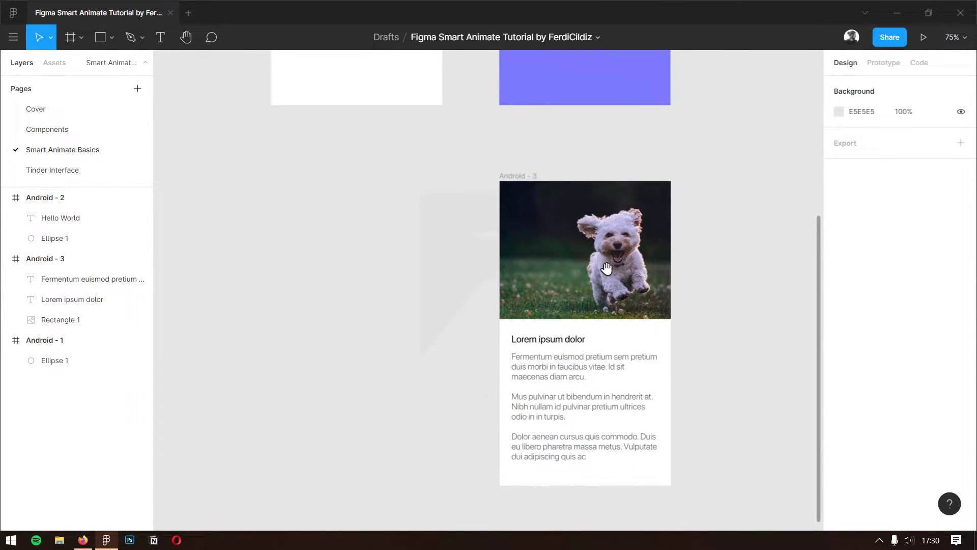
pyautogui.click(531, 182)
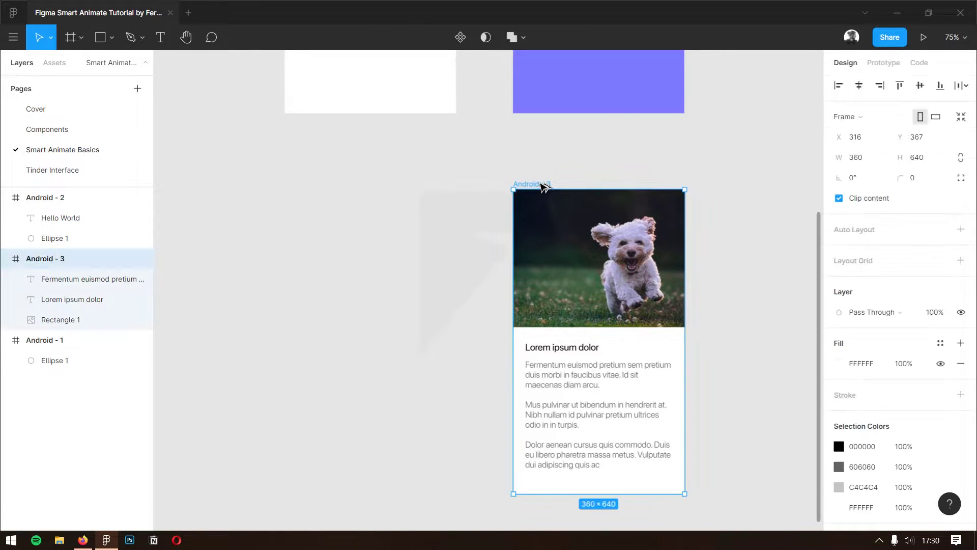
# Step: Duplicate Android - 3 to its left as Android - 4 and delete both text layers
pyautogui.moveTo(532, 183)
pyautogui.mouseDown()
pyautogui.moveTo(304, 178)
pyautogui.moveTo(315, 180)
pyautogui.mouseUp()
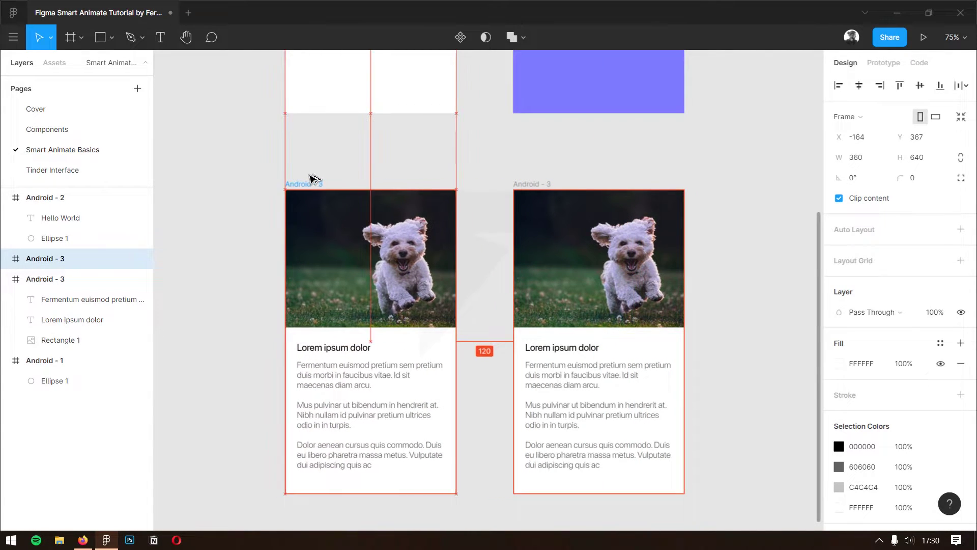
pyautogui.click(478, 375)
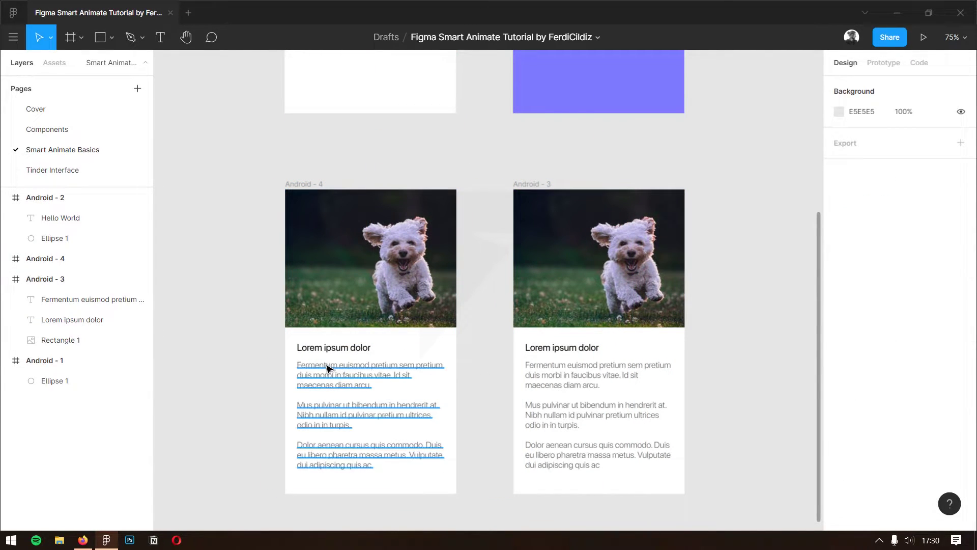
pyautogui.click(326, 347)
pyautogui.keyDown('shift'); pyautogui.click(346, 397); pyautogui.keyUp('shift')
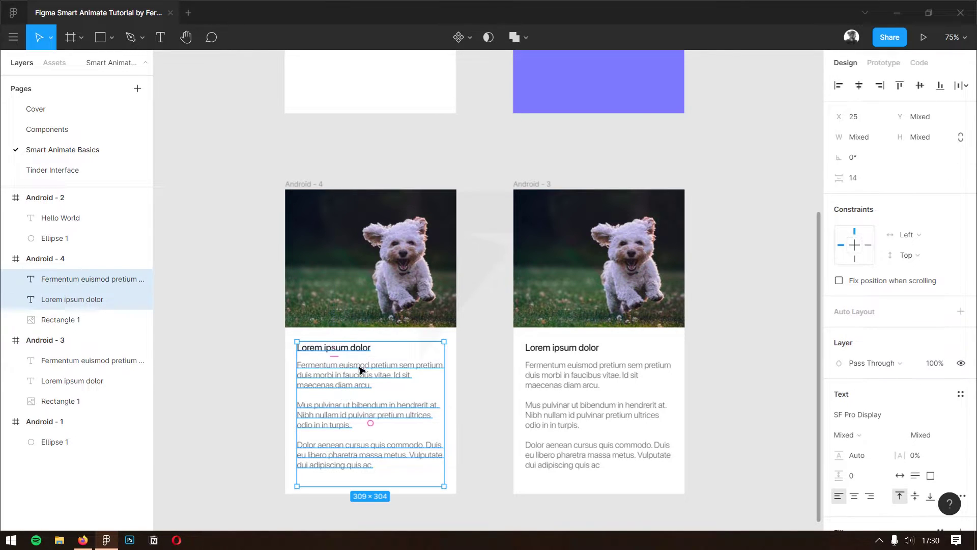
pyautogui.press('Delete')
# Step: Shrink the dog photo to 180×145 and stack two copies below it
pyautogui.click(415, 281)
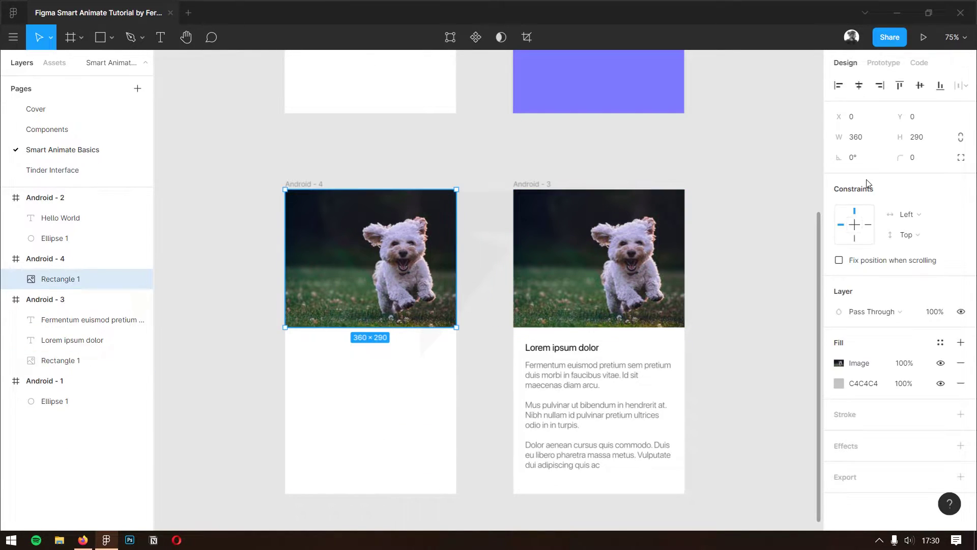
pyautogui.moveTo(456, 327); pyautogui.dragTo(413, 284)
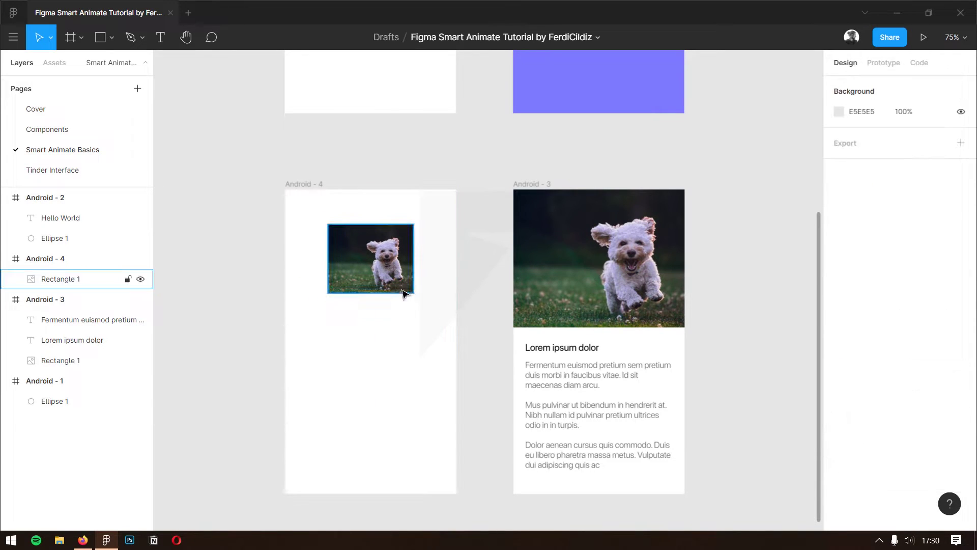
pyautogui.moveTo(385, 256); pyautogui.dragTo(385, 339)
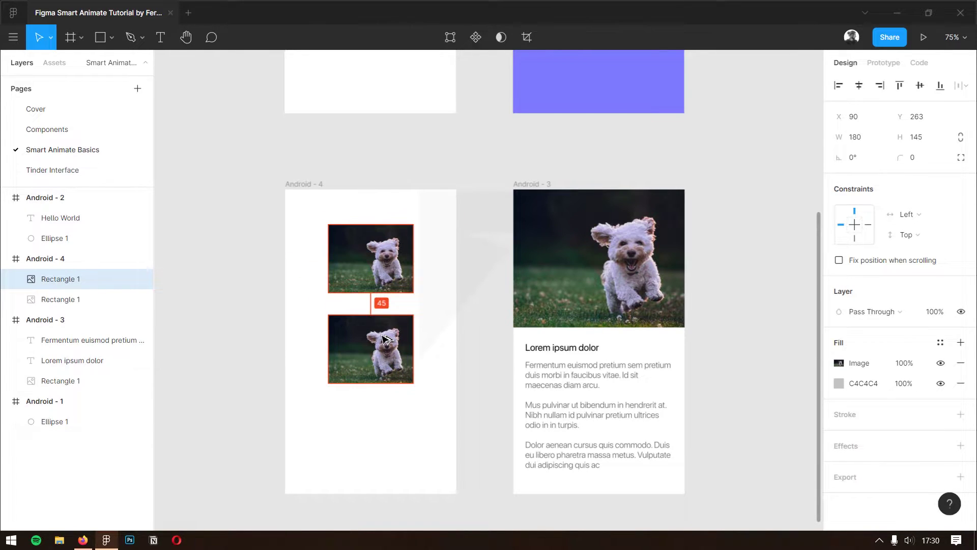
pyautogui.hotkey('ctrl', 'd')
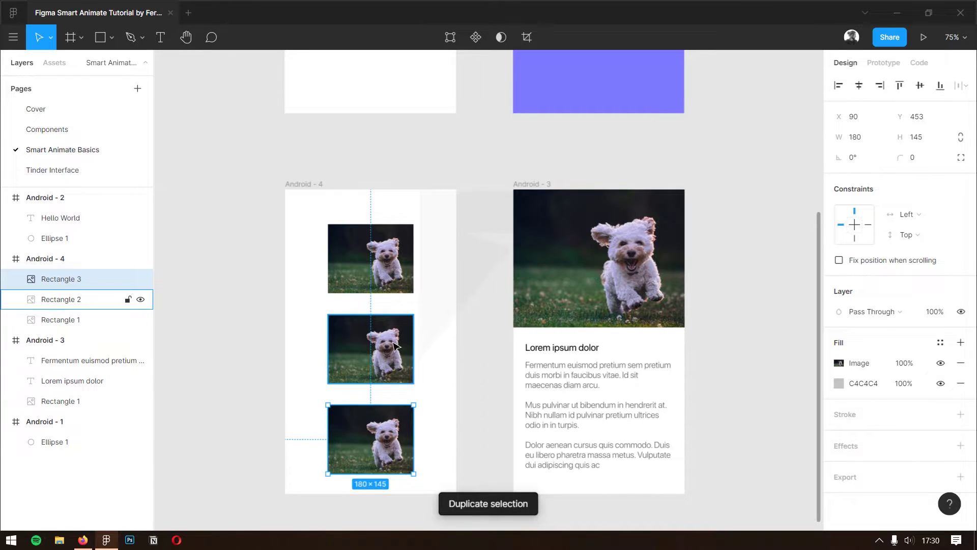
pyautogui.rightClick(389, 344)
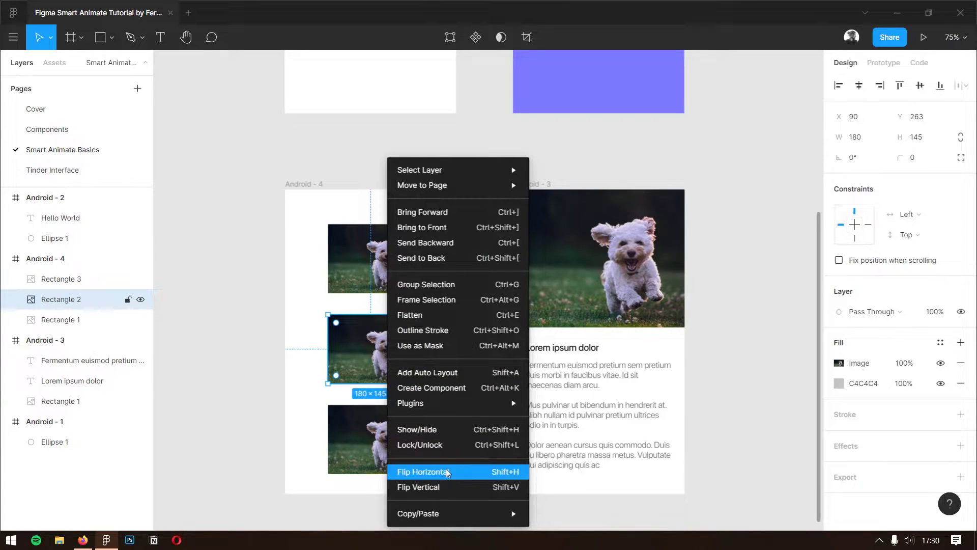
pyautogui.moveTo(597, 515)
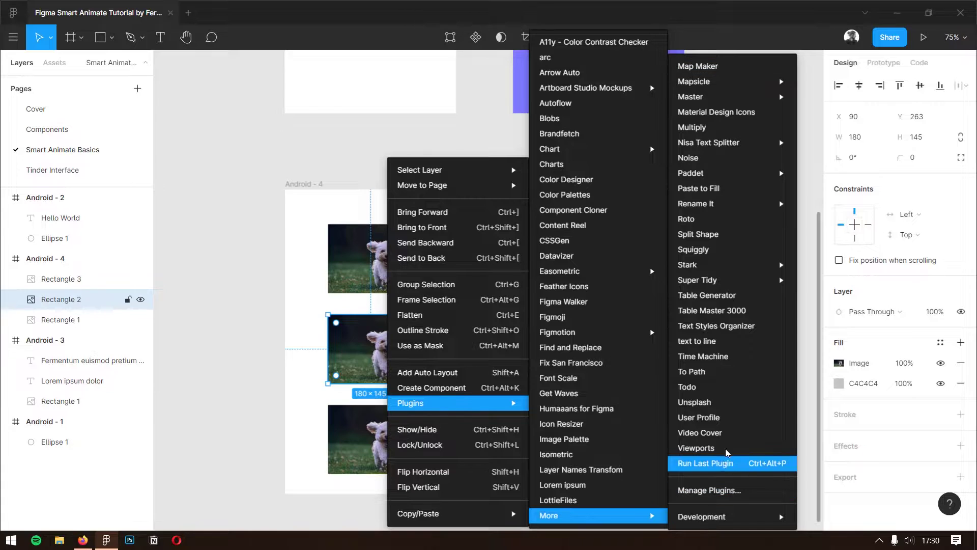
# Step: Replace the middle photo with a random Unsplash animal photo of a bird
pyautogui.click(729, 405)
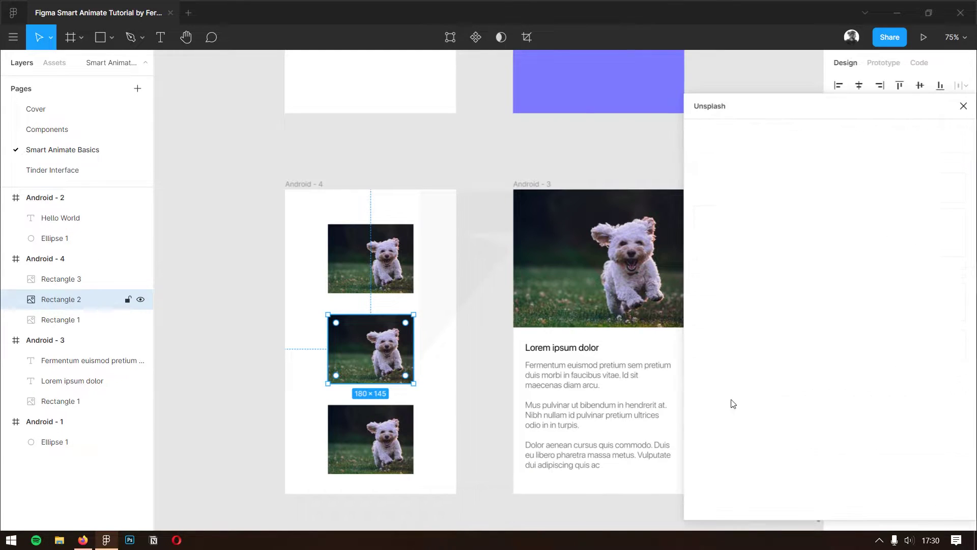
pyautogui.click(788, 224)
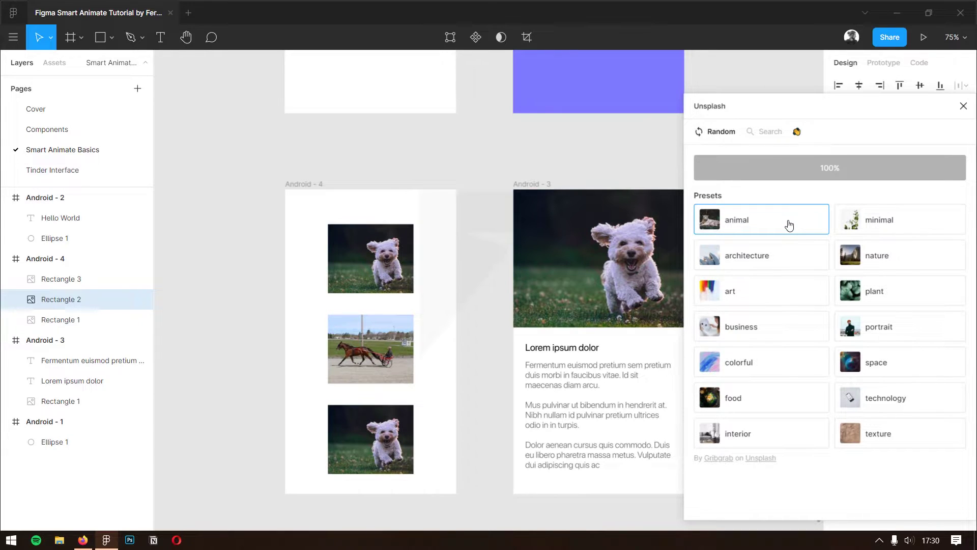
pyautogui.click(789, 225)
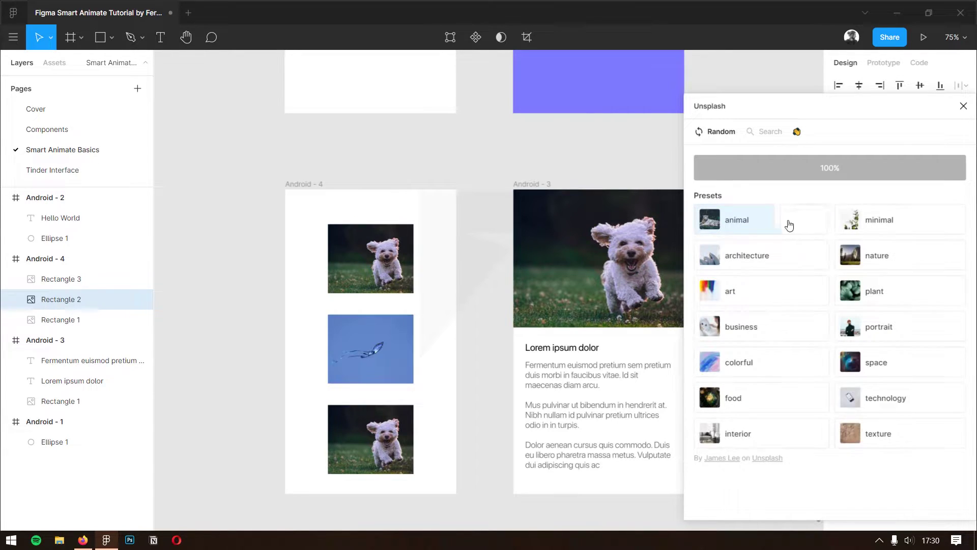
pyautogui.click(789, 225)
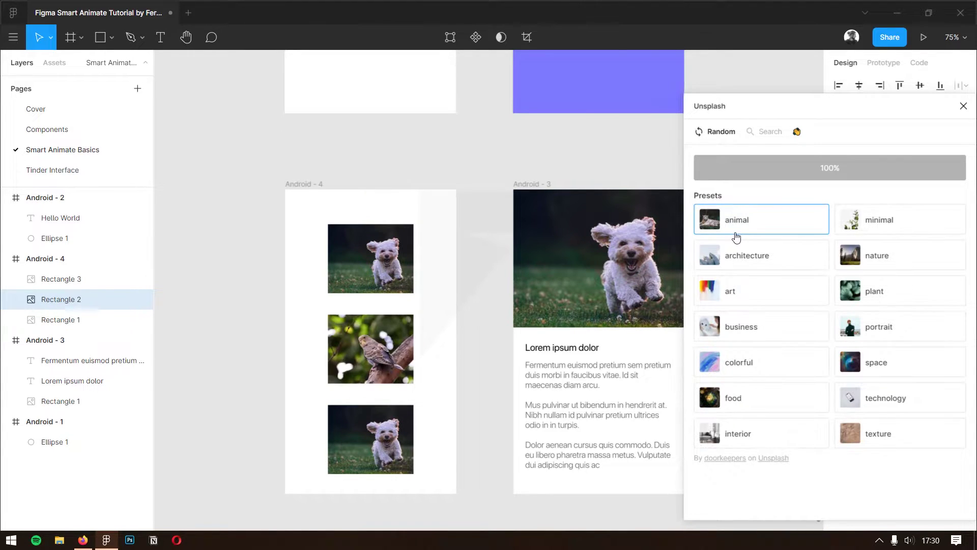
# Step: Replace the bottom photo with a bee on a flower, then select all three photos
pyautogui.click(389, 442)
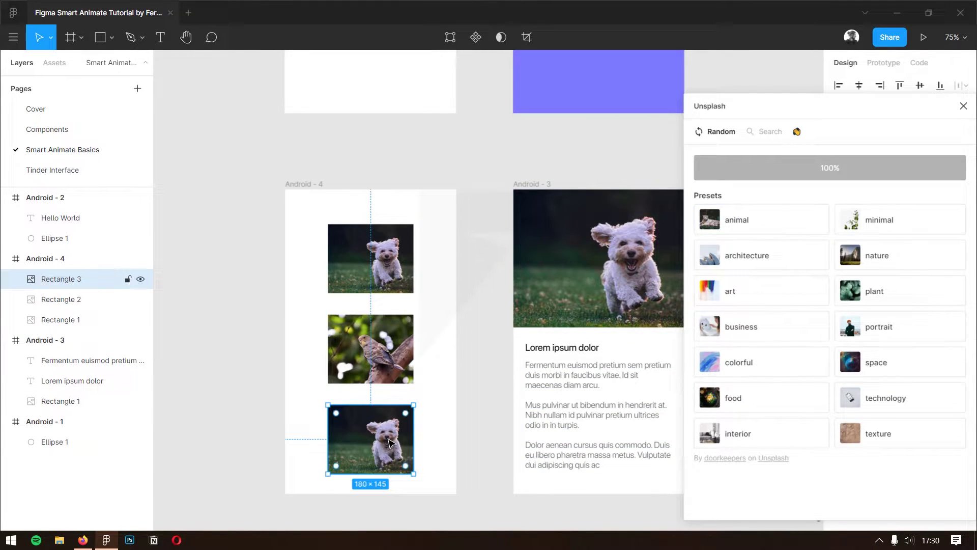
pyautogui.click(786, 219)
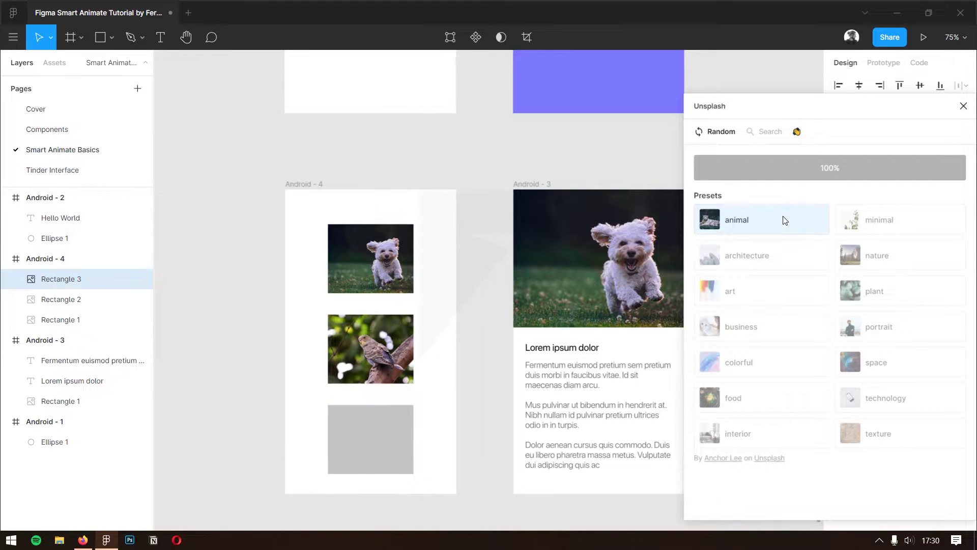
pyautogui.click(784, 221)
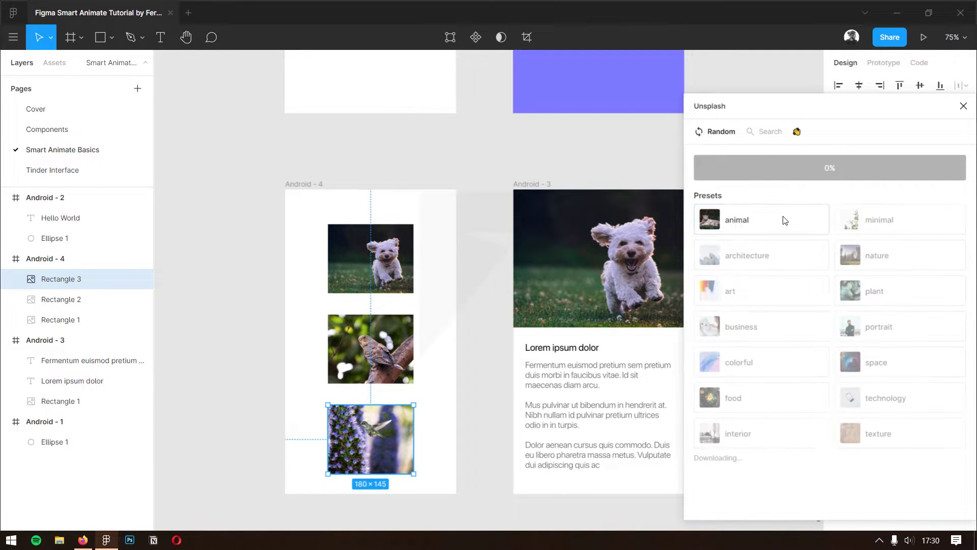
pyautogui.click(784, 220)
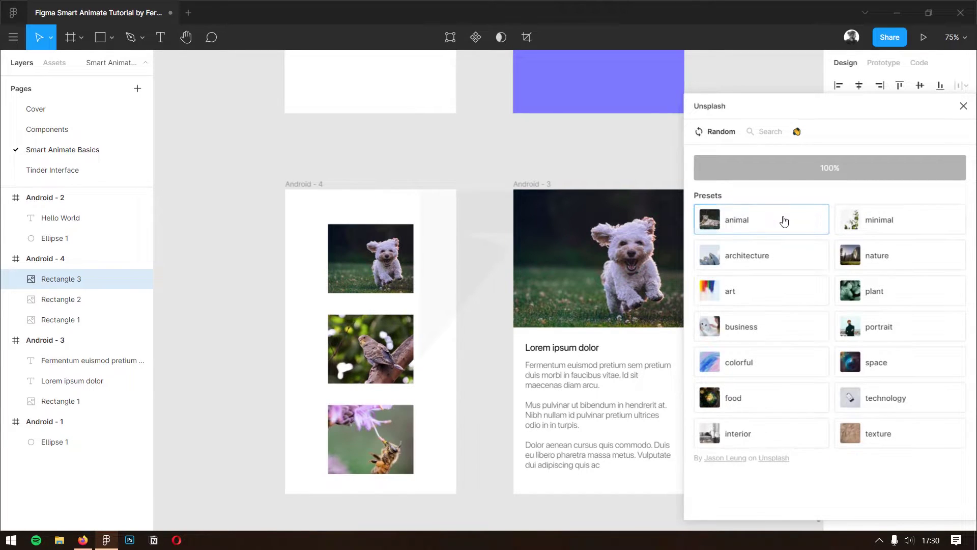
pyautogui.click(963, 106)
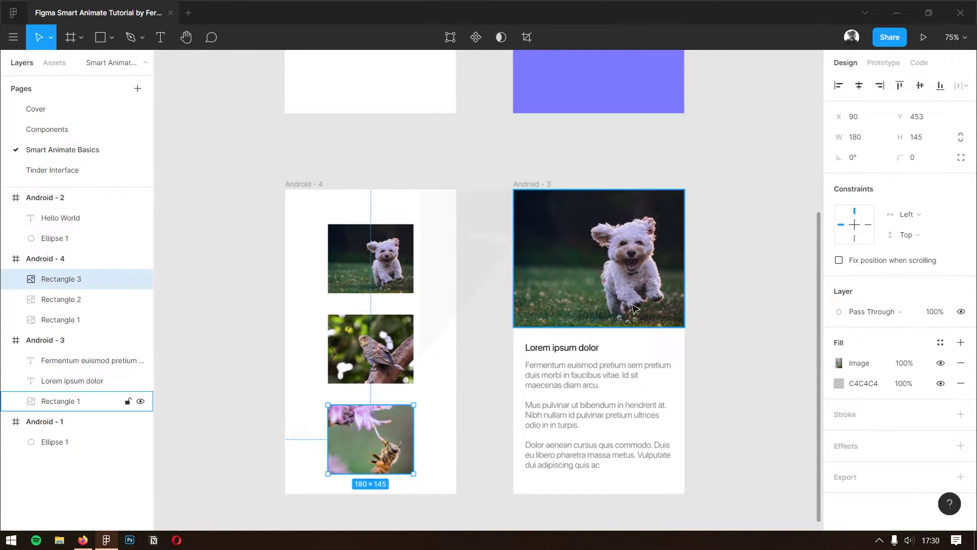
pyautogui.keyDown('shift'); pyautogui.click(77, 299); pyautogui.keyUp('shift')
pyautogui.keyDown('shift'); pyautogui.click(76, 320); pyautogui.keyUp('shift')
# Step: Group the three photos in Android - 4, centre them vertically, then ungroup them
pyautogui.hotkey('ctrl', 'g')
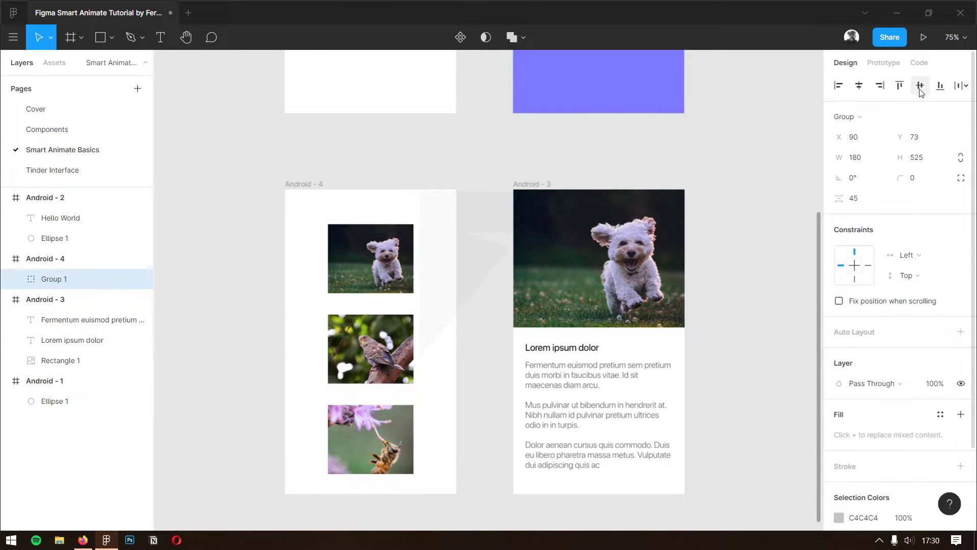
pyautogui.click(919, 85)
pyautogui.hotkey('ctrl', 'shift', 'g')
pyautogui.click(459, 336)
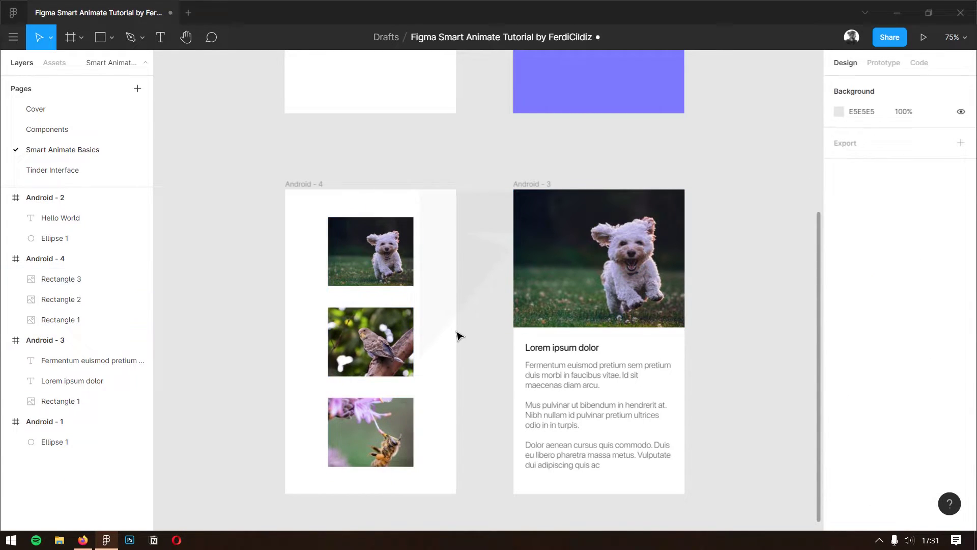
# Step: Link the top dog photo to Android - 3 with Smart Animate and start the prototype preview
pyautogui.click(399, 262)
pyautogui.click(883, 63)
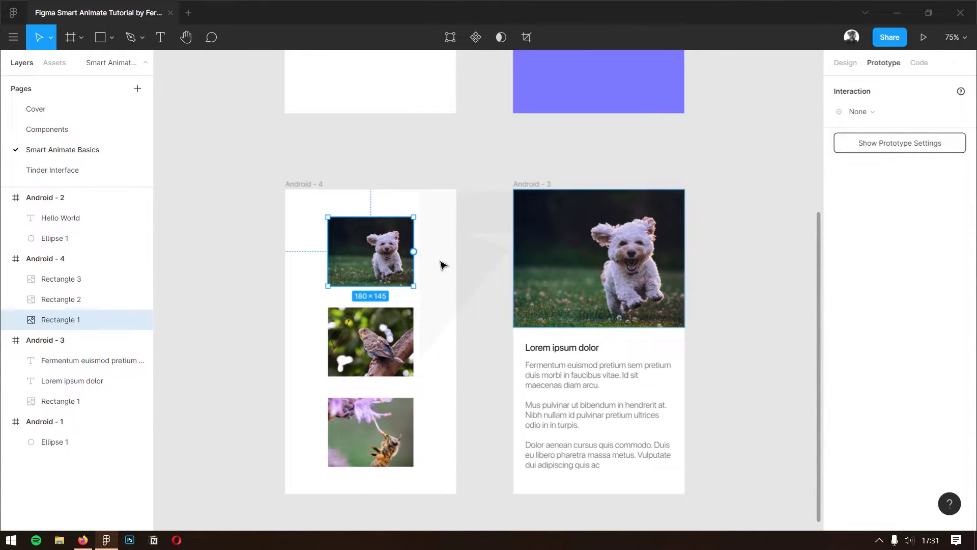
pyautogui.moveTo(413, 252); pyautogui.dragTo(560, 294)
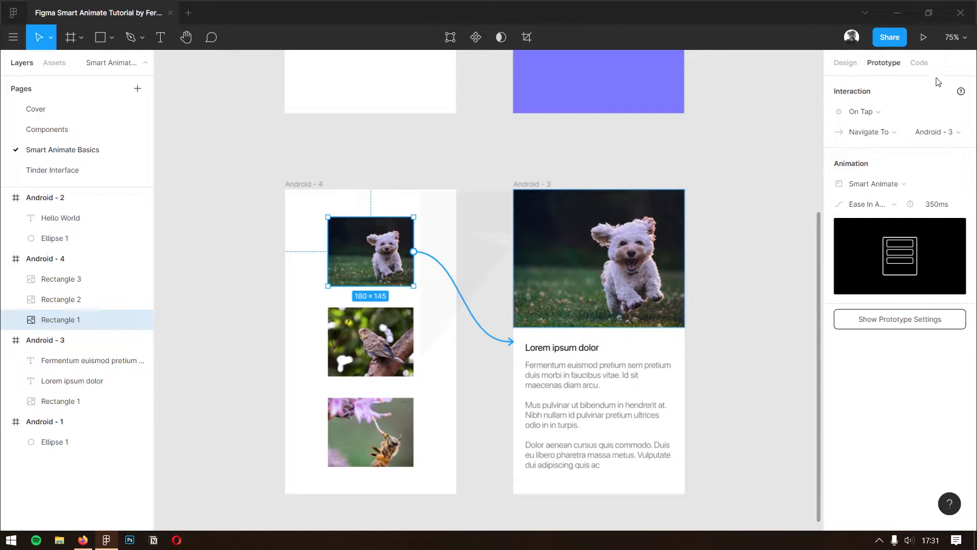
pyautogui.click(923, 37)
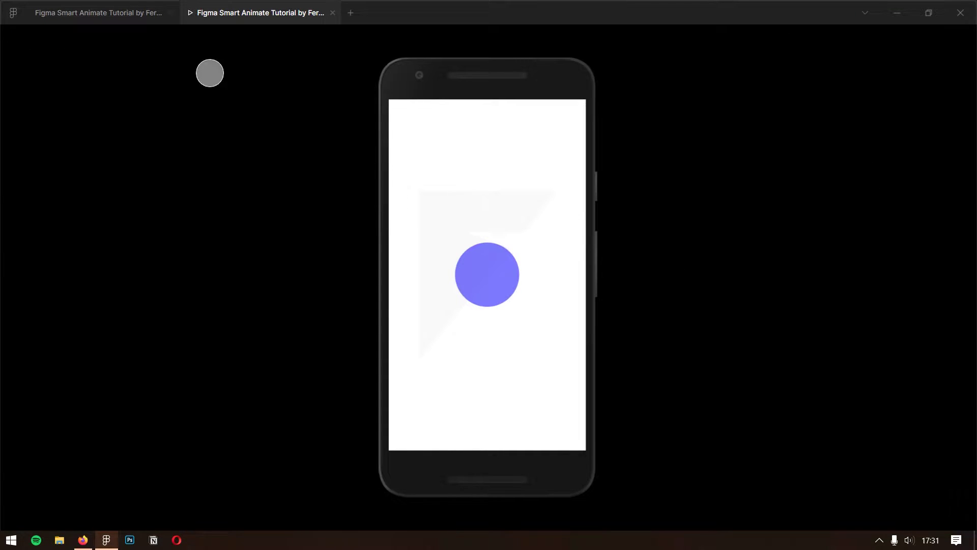
# Step: Pan the canvas to bring Android - 1 through Android - 4 into view
pyautogui.click(91, 16)
pyautogui.moveTo(534, 129); pyautogui.dragTo(587, 351)
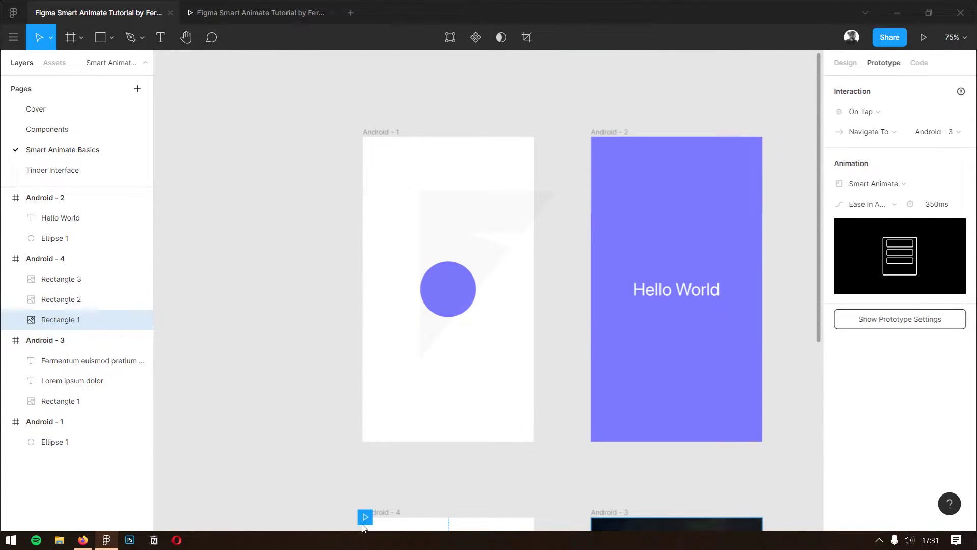
pyautogui.scroll(-3, 361, 488)
pyautogui.moveTo(401, 414); pyautogui.dragTo(332, 161)
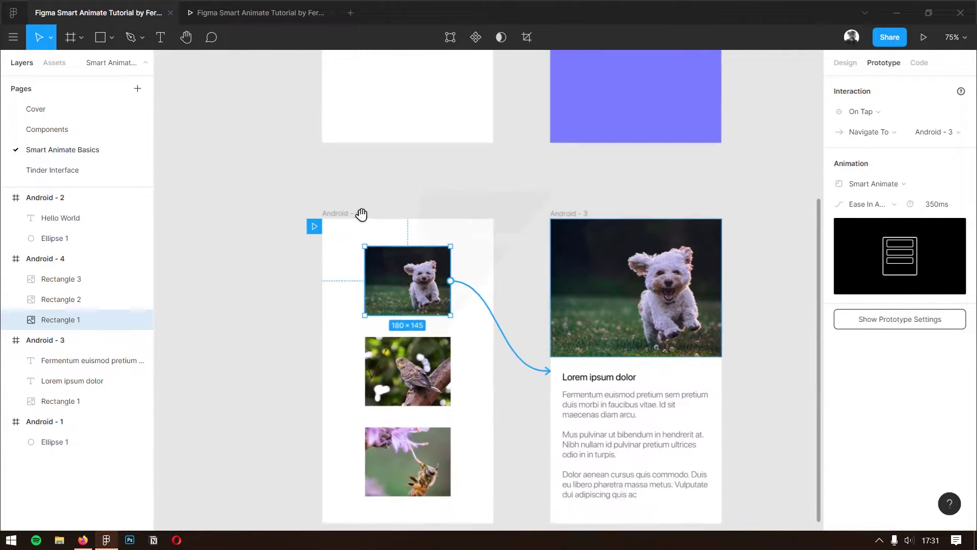
# Step: Tap the dog photo in the preview to watch it expand into Android - 3
pyautogui.click(199, 13)
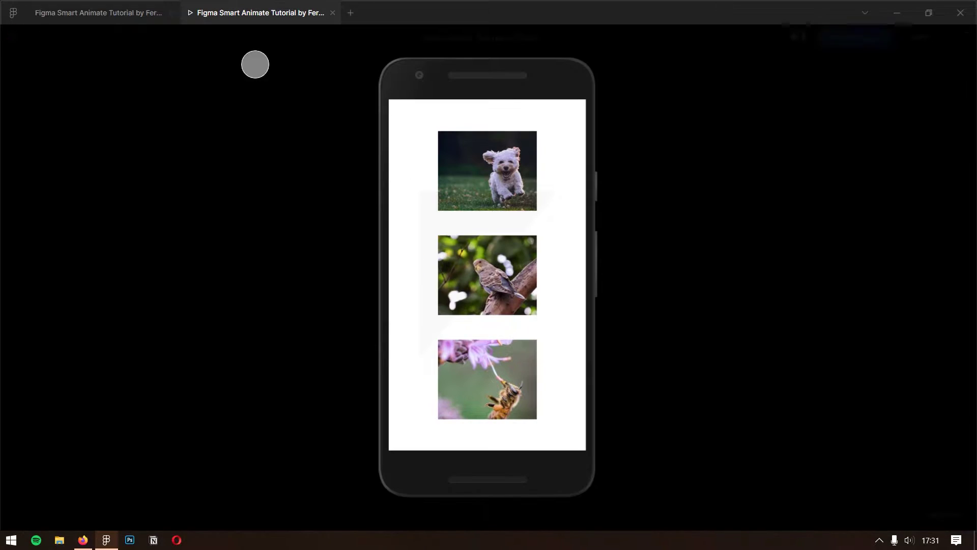
pyautogui.click(421, 292)
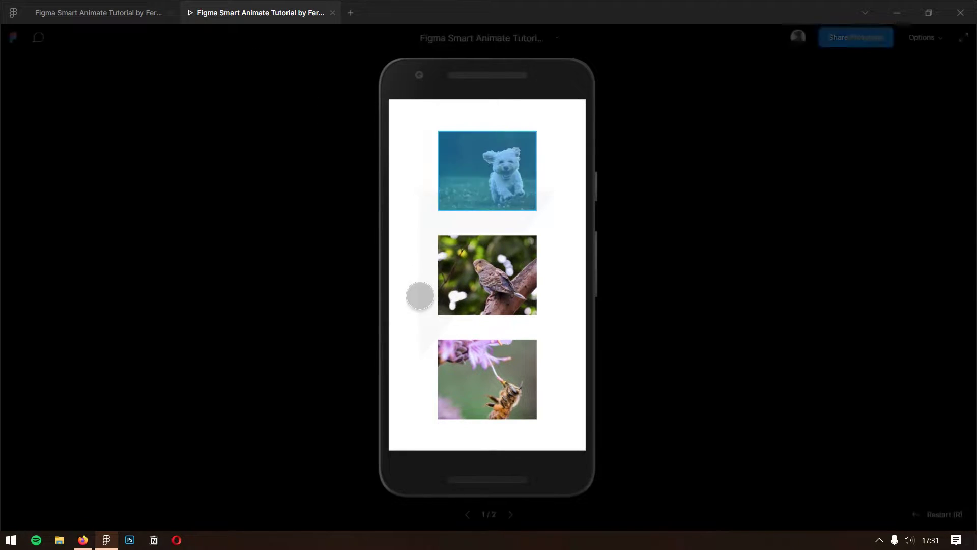
pyautogui.click(487, 183)
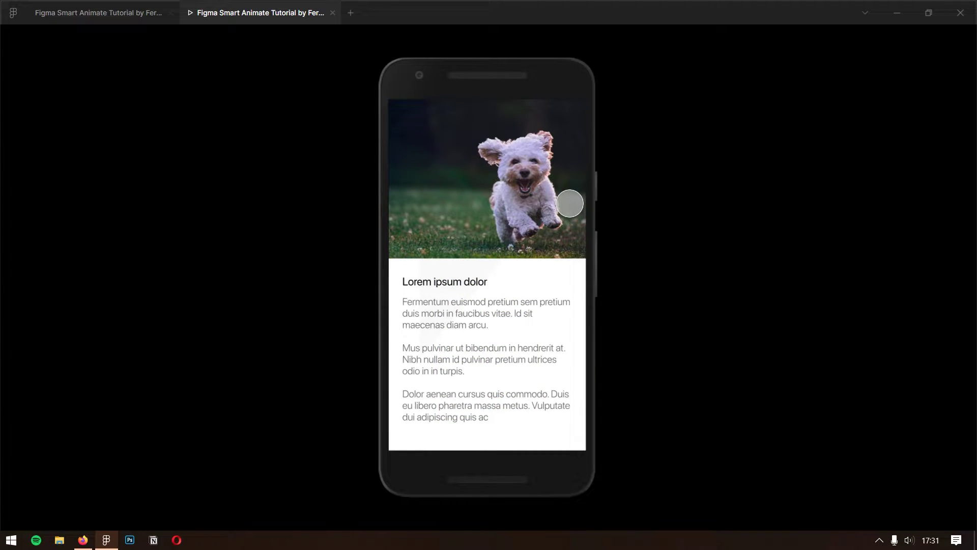
pyautogui.click(107, 17)
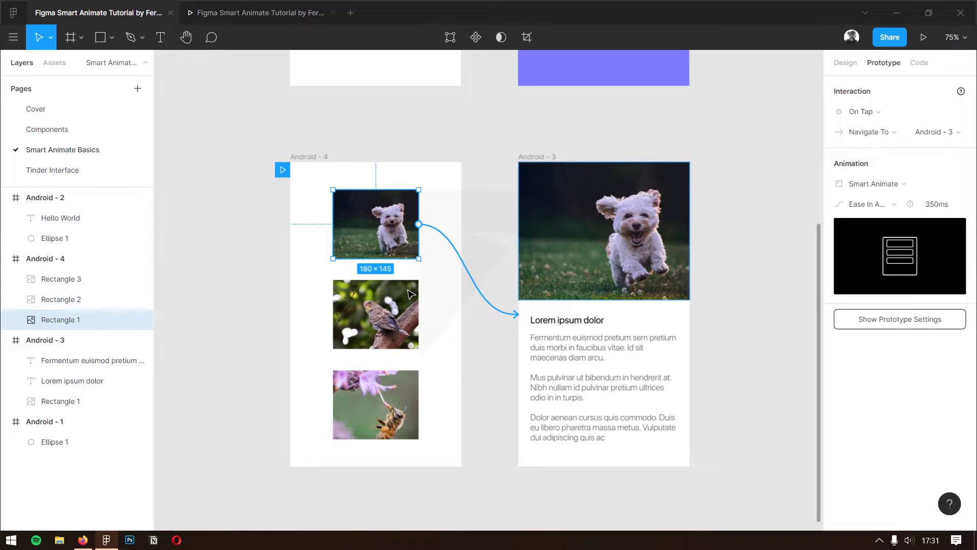
pyautogui.keyDown('shift'); pyautogui.click(389, 402); pyautogui.keyUp('shift')
# Step: Move the dog photo to the bottom with the bee on top, and test the tap transition
pyautogui.moveTo(377, 224); pyautogui.dragTo(394, 402)
pyautogui.click(262, 178)
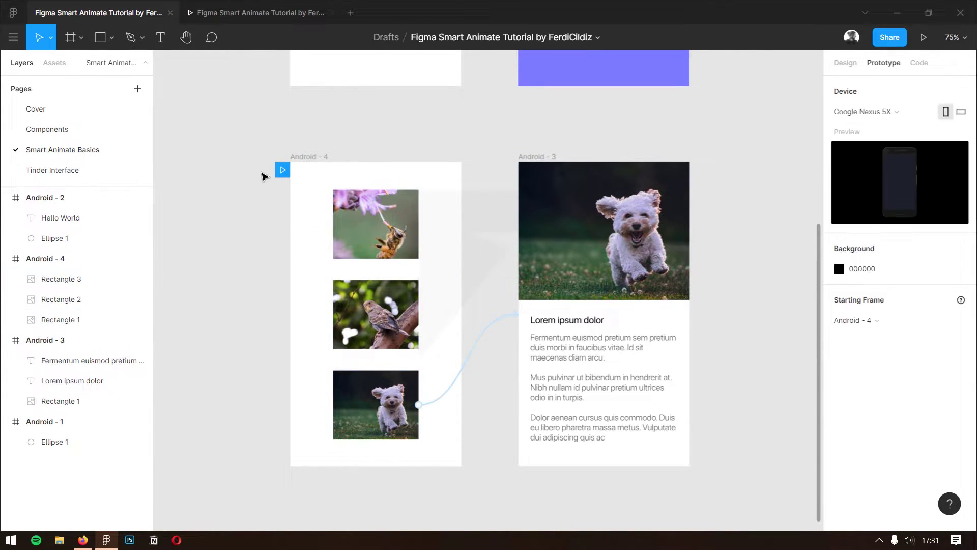
pyautogui.click(235, 17)
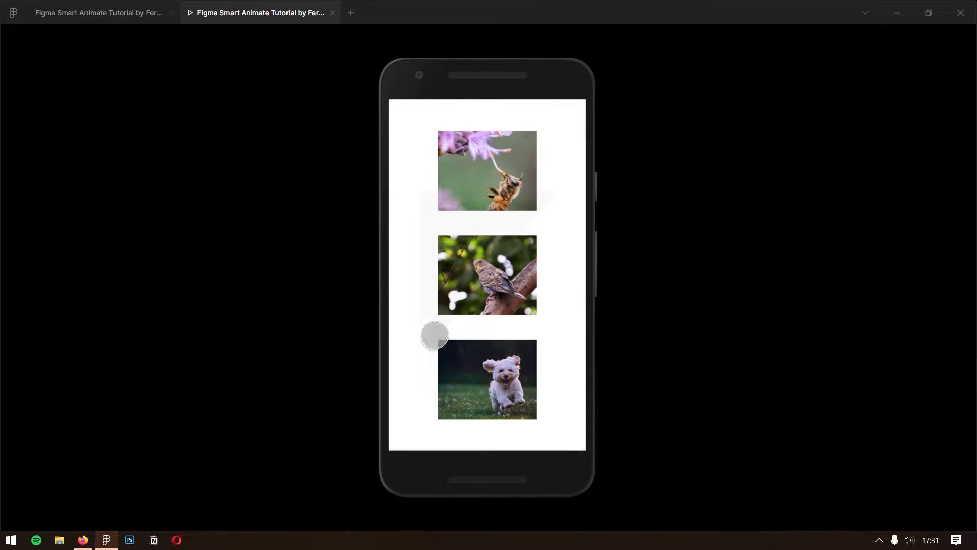
pyautogui.click(483, 373)
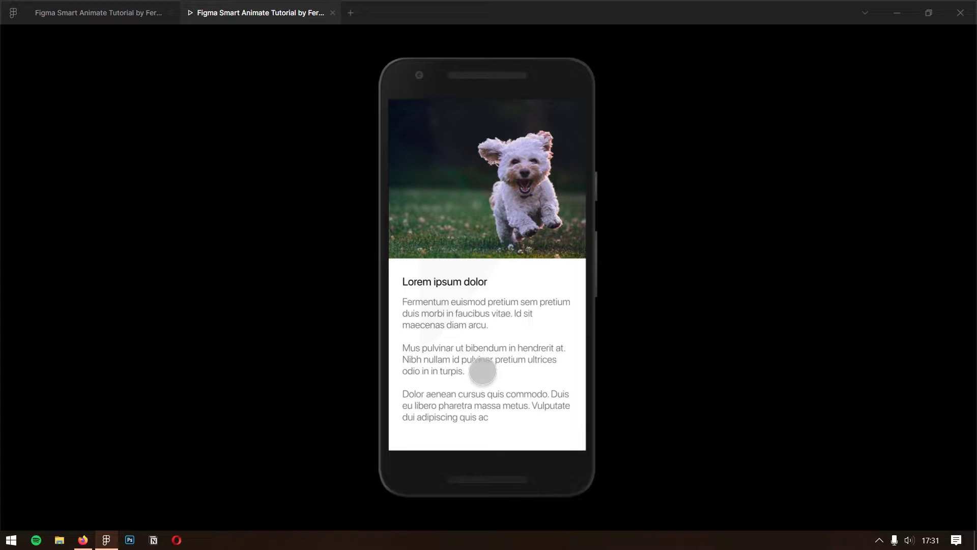
pyautogui.click(148, 15)
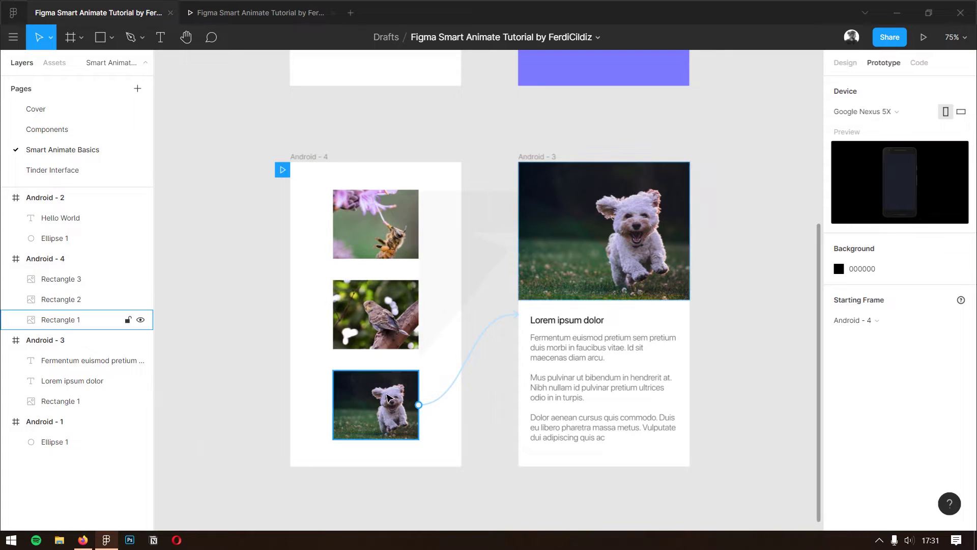
# Step: Swap the dog and bird photos so the dog sits in the middle, then retest the restarted prototype
pyautogui.click(382, 303)
pyautogui.keyDown('shift'); pyautogui.click(382, 405); pyautogui.keyUp('shift')
pyautogui.moveTo(382, 406); pyautogui.dragTo(383, 314)
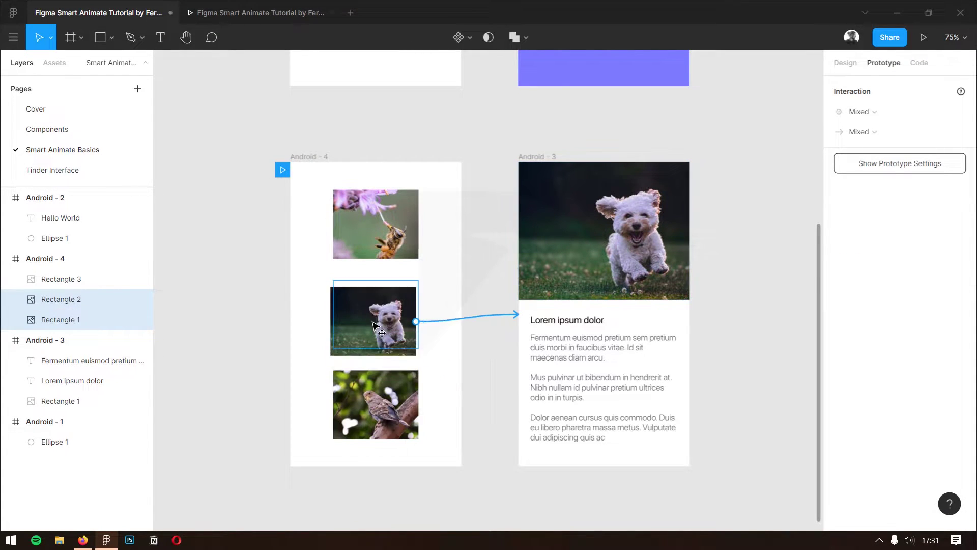
pyautogui.click(255, 13)
pyautogui.press('r')
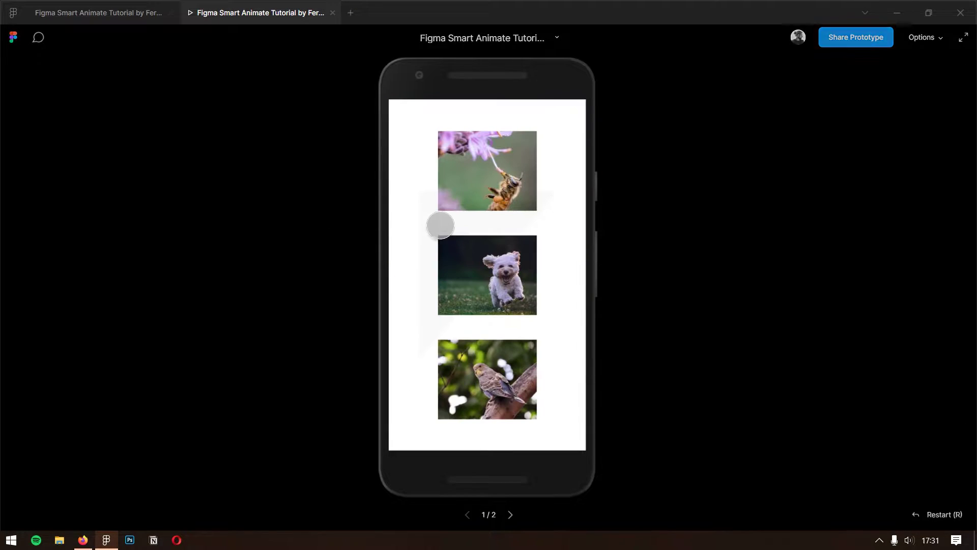
pyautogui.click(478, 273)
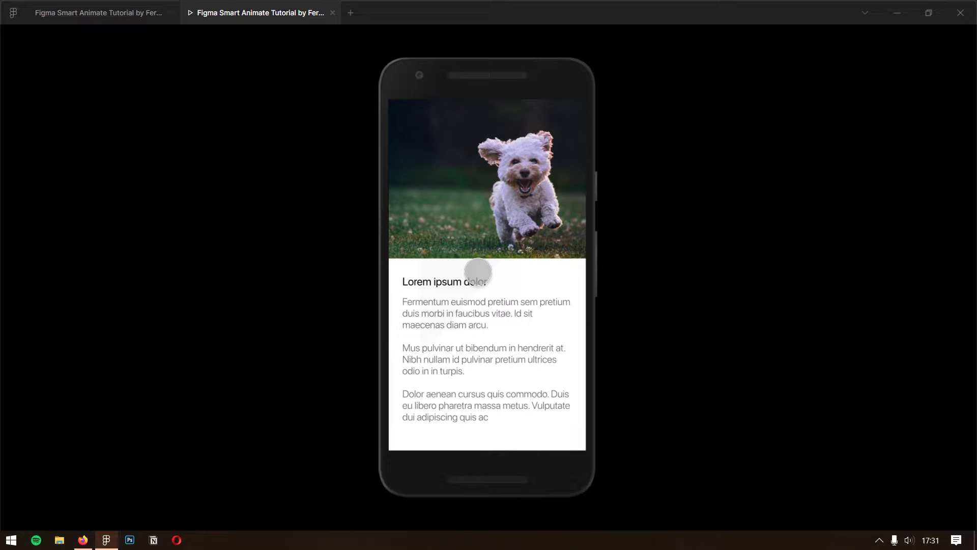
pyautogui.click(116, 13)
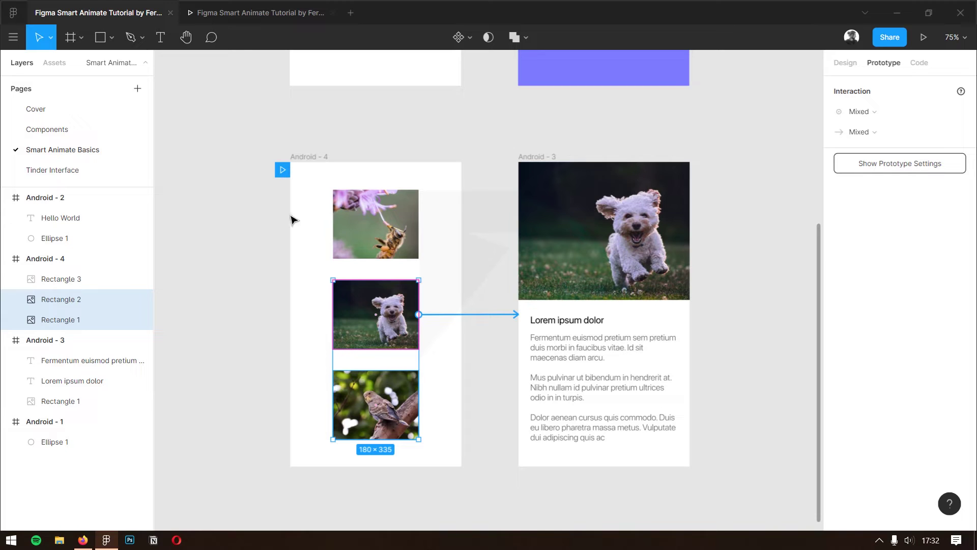
pyautogui.click(460, 357)
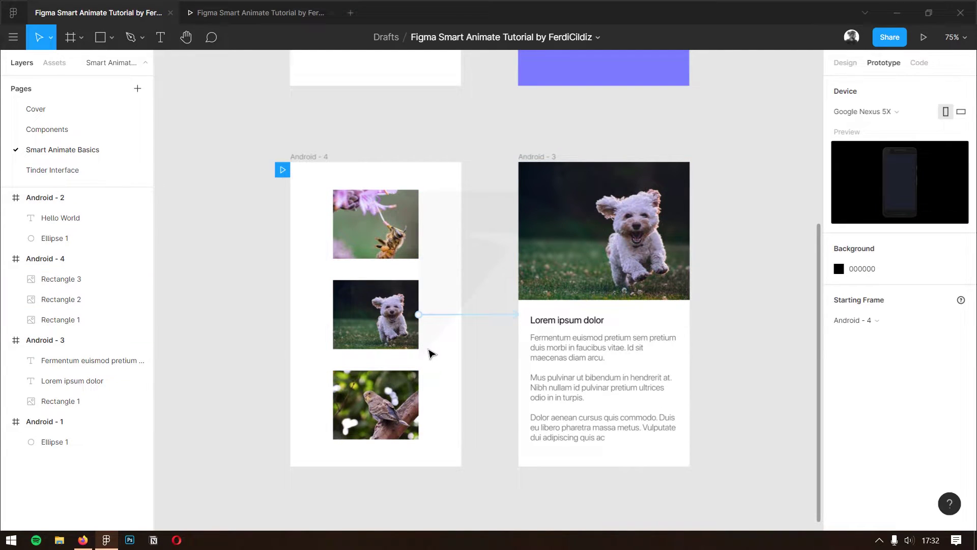
pyautogui.click(416, 344)
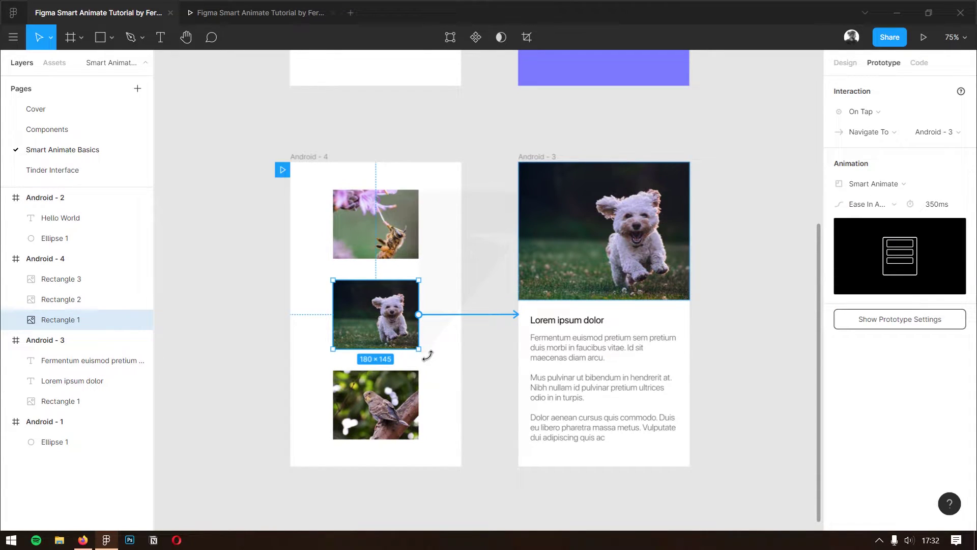
# Step: Tilt the dog and bee photos slightly in Android - 4
pyautogui.moveTo(428, 355)
pyautogui.mouseDown()
pyautogui.moveTo(436, 349)
pyautogui.moveTo(432, 379)
pyautogui.mouseUp()
pyautogui.click(415, 382)
pyautogui.click(397, 234)
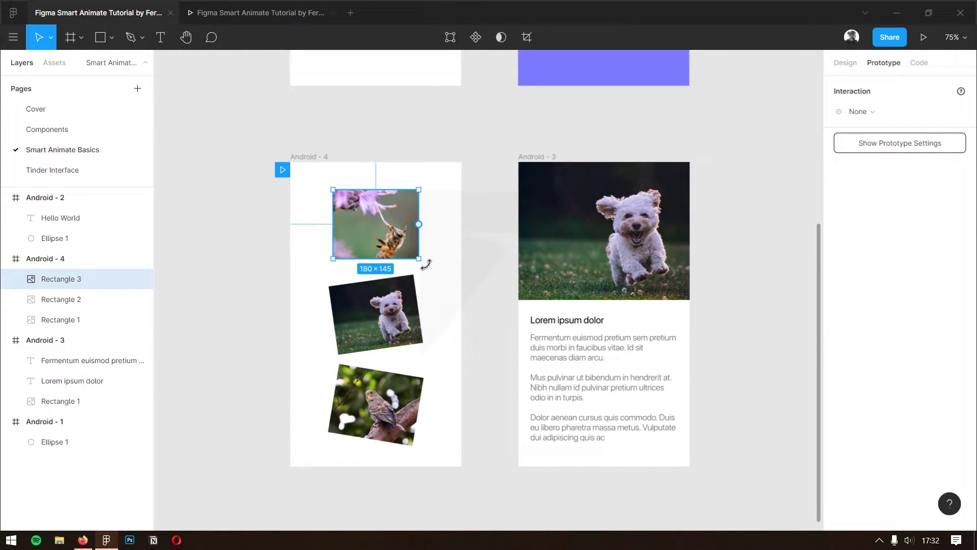
pyautogui.moveTo(426, 264); pyautogui.dragTo(436, 261)
# Step: Replay the dog transition in the preview, then undo two photo rotations
pyautogui.click(231, 13)
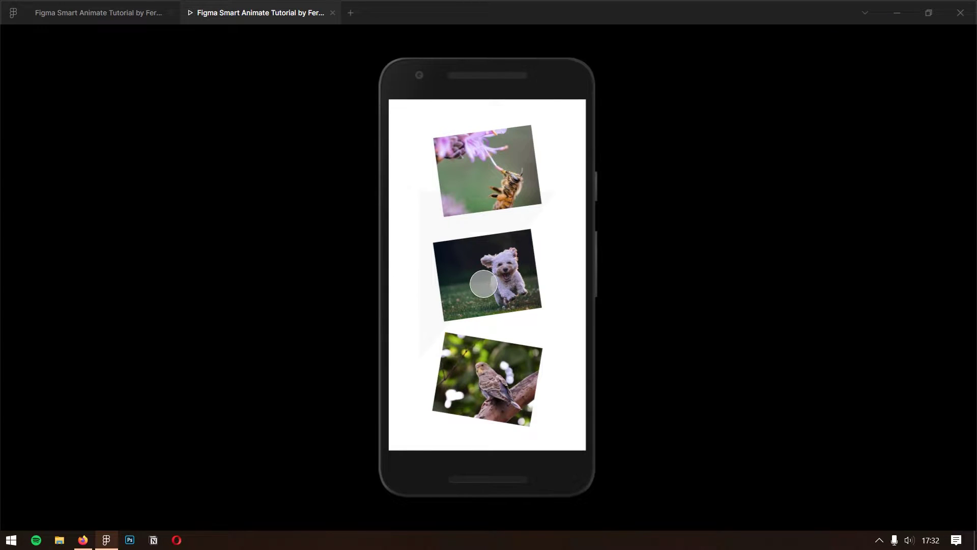
pyautogui.click(483, 284)
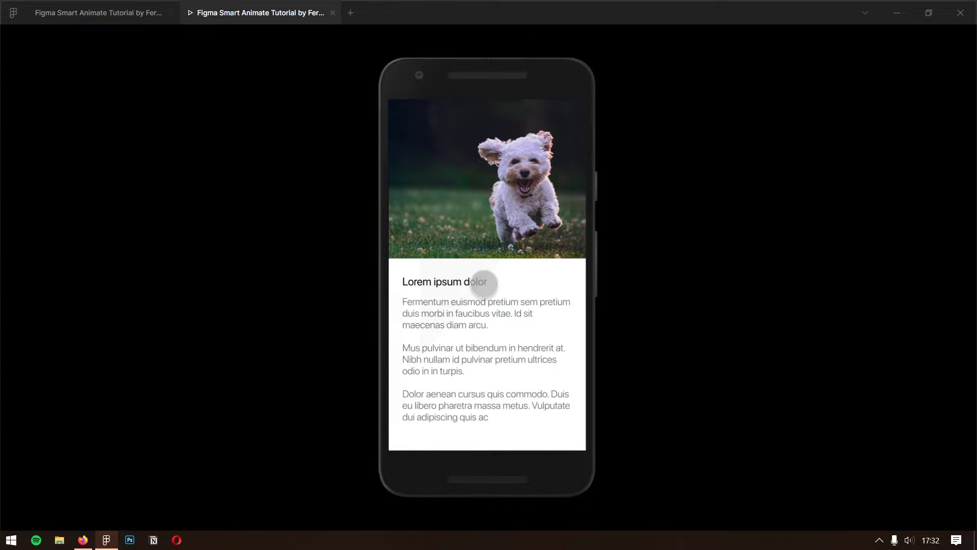
pyautogui.click(484, 284)
pyautogui.click(154, 16)
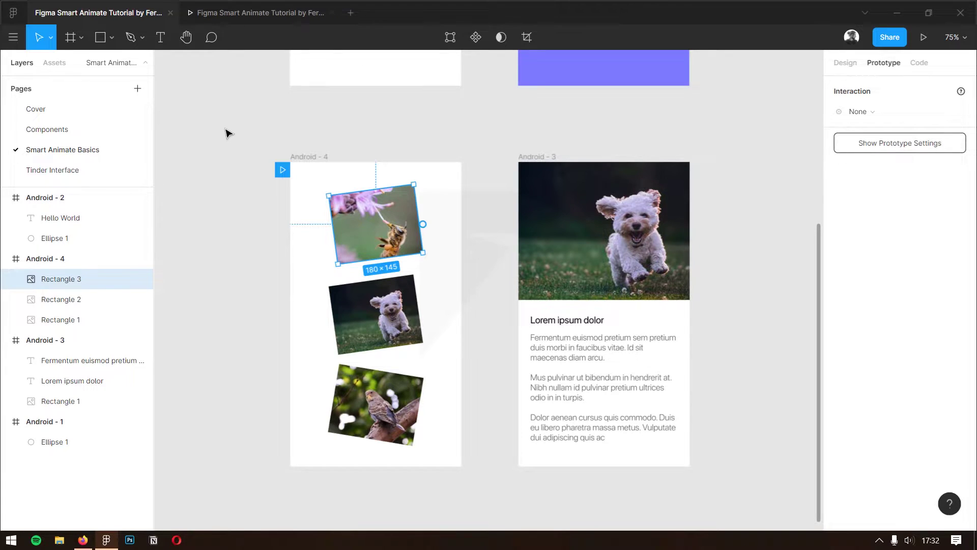
pyautogui.hotkey('ctrl', 'z')
pyautogui.hotkey('ctrl', 'z')
pyautogui.hotkey('ctrl', 'z')
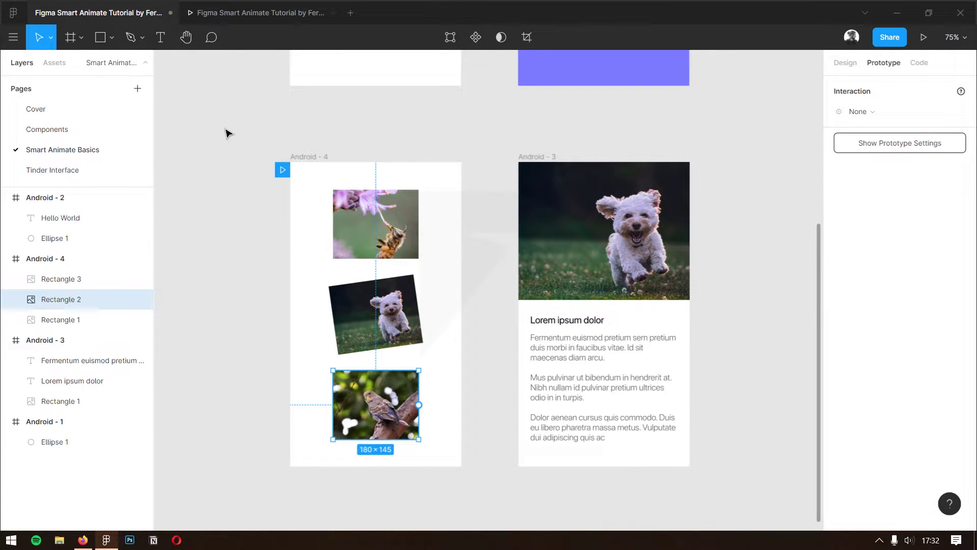
pyautogui.hotkey('ctrl', 'z')
# Step: Add a 360×640 Android frame and move it below the left screen
pyautogui.click(226, 134)
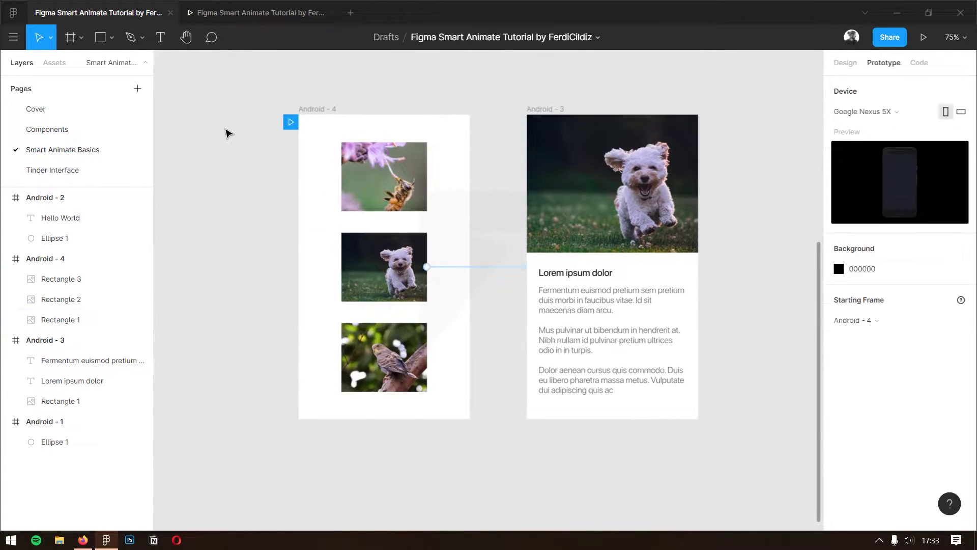
pyautogui.scroll(-3, 245, 226)
pyautogui.scroll(-3, 245, 226)
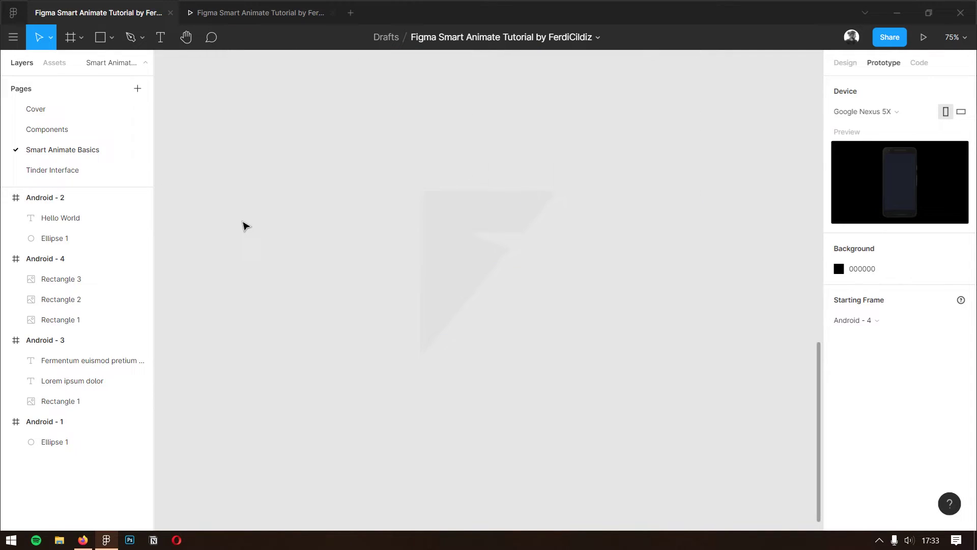
pyautogui.scroll(3, 245, 226)
pyautogui.scroll(-1, 257, 214)
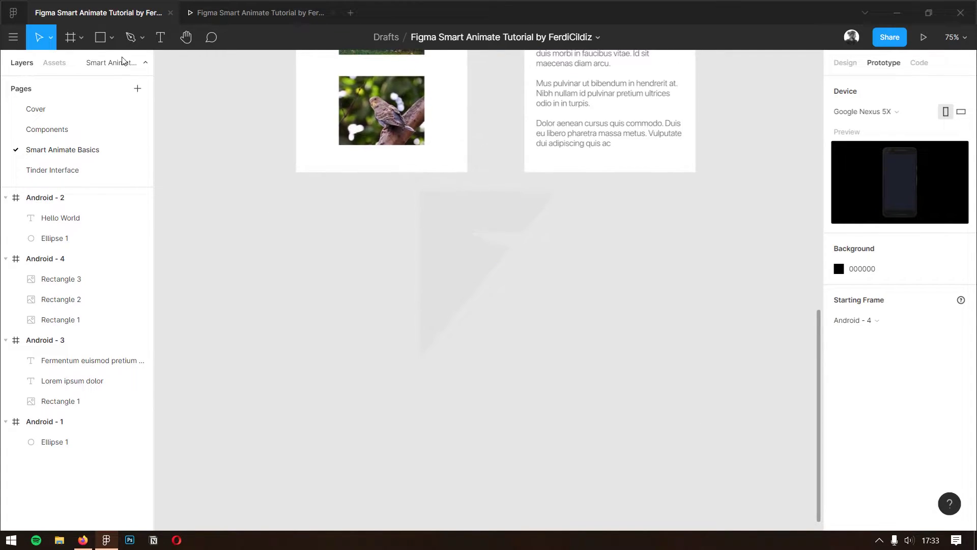
pyautogui.click(72, 40)
pyautogui.click(893, 245)
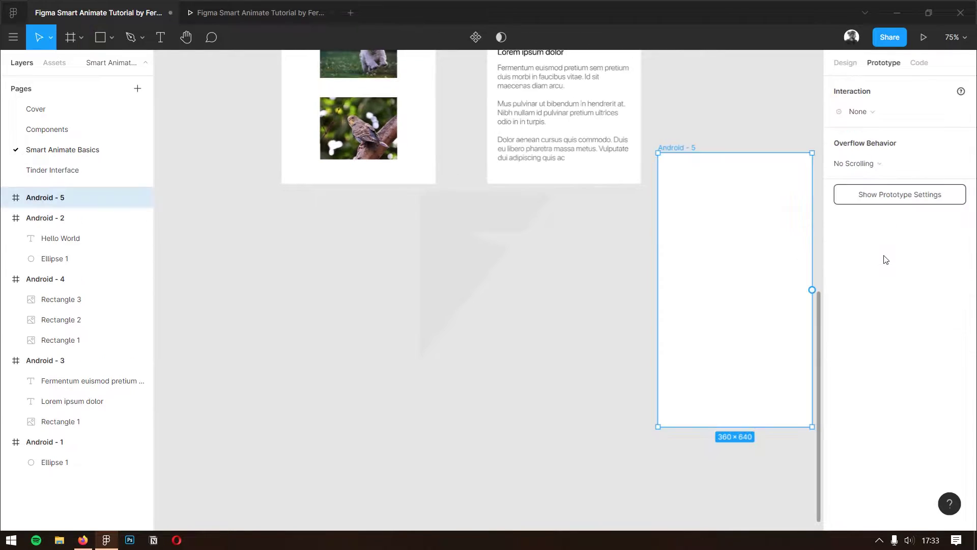
pyautogui.moveTo(680, 149); pyautogui.dragTo(304, 230)
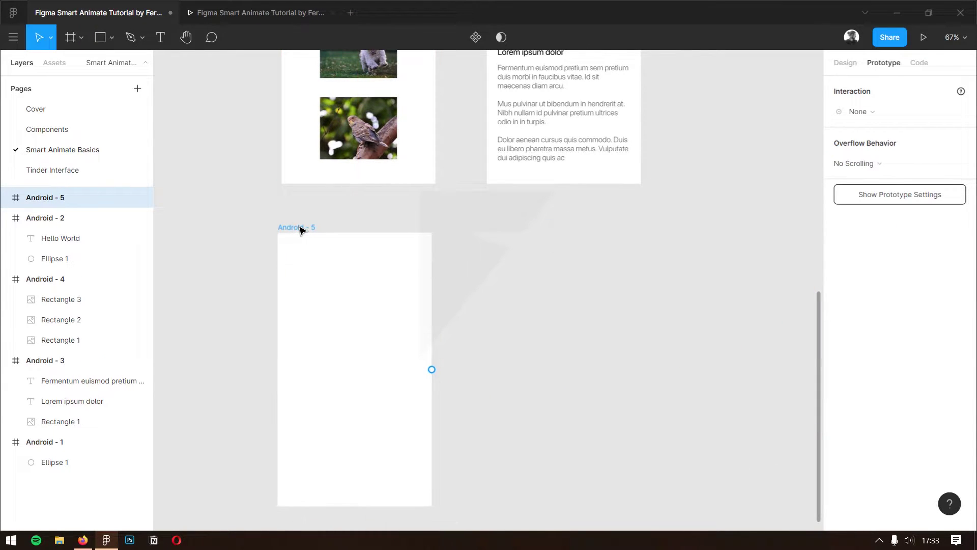
# Step: Duplicate the blank frame to its right, then select Android - 5
pyautogui.moveTo(488, 287); pyautogui.dragTo(476, 256)
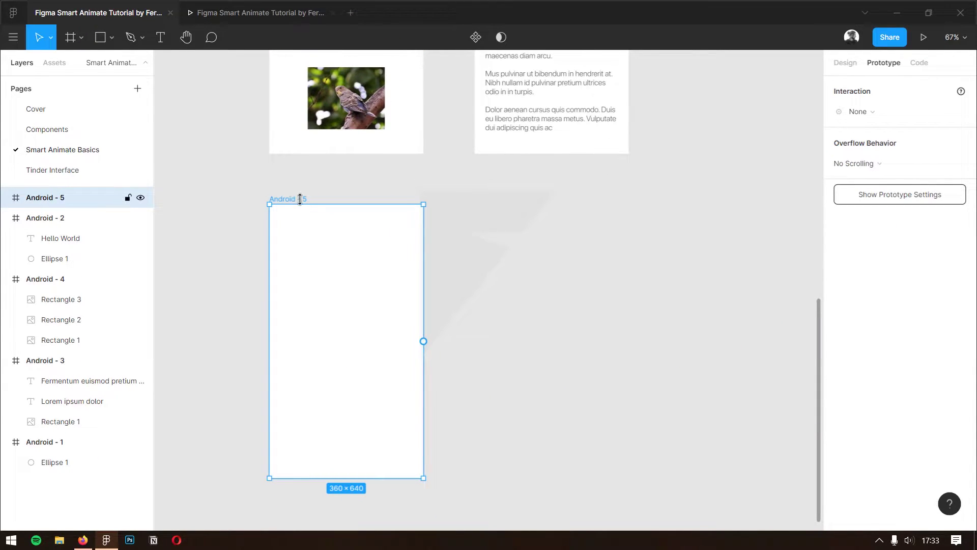
pyautogui.moveTo(303, 201)
pyautogui.mouseDown()
pyautogui.moveTo(511, 208)
pyautogui.moveTo(436, 200)
pyautogui.moveTo(657, 236)
pyautogui.moveTo(633, 239)
pyautogui.mouseUp()
pyautogui.click(352, 308)
pyautogui.hscroll(-1, 408, 305)
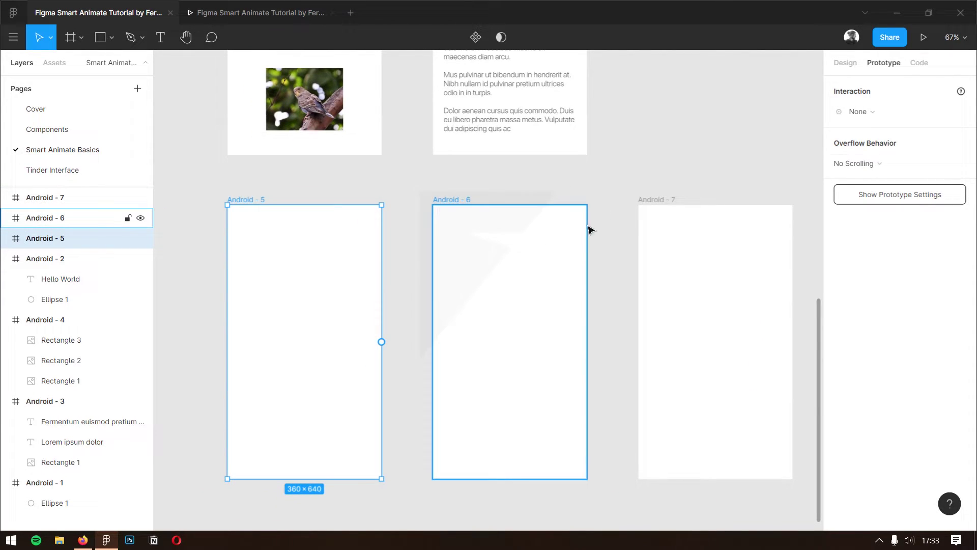
pyautogui.click(845, 63)
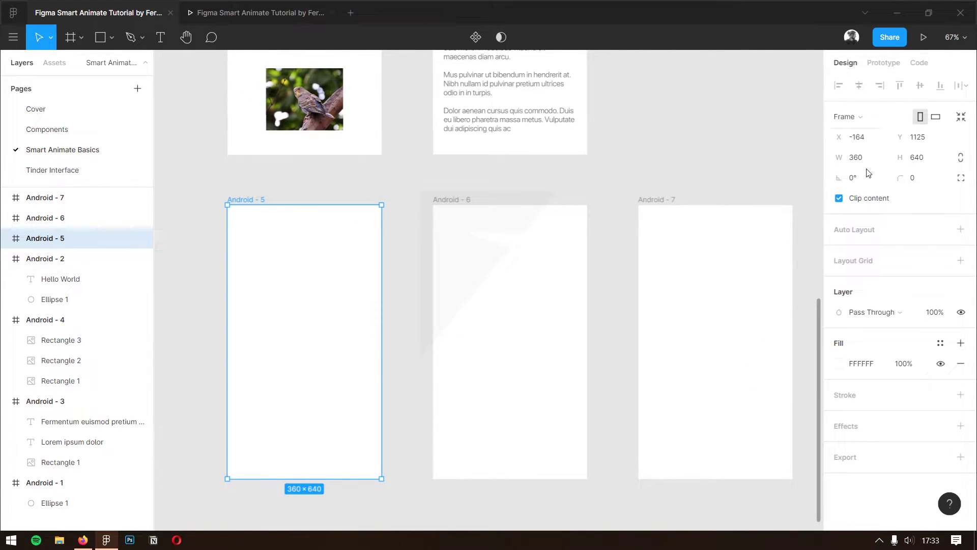
# Step: Pick green, purple and yellow FCBD10 from Document Colors as fills for Android - 5, 6 and 7
pyautogui.click(839, 363)
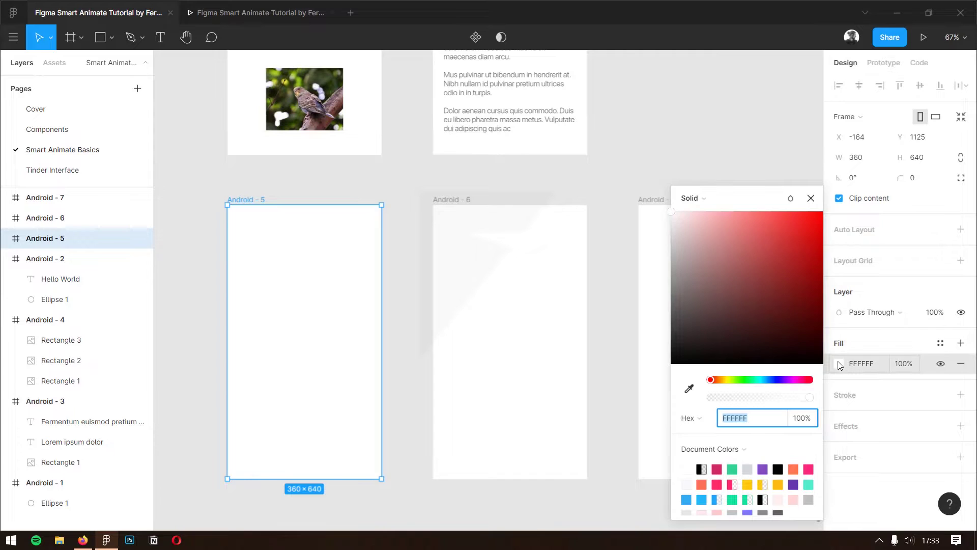
pyautogui.click(733, 469)
pyautogui.click(442, 200)
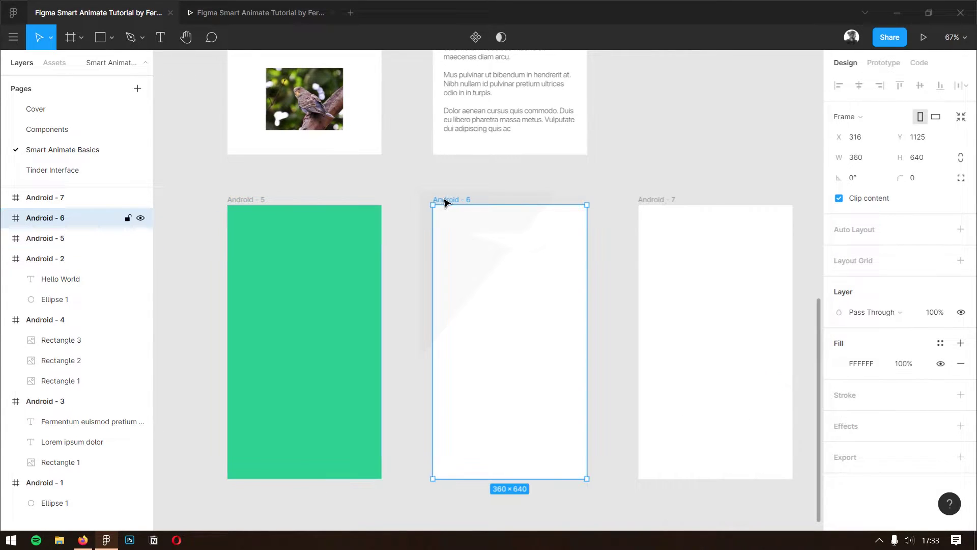
pyautogui.click(839, 363)
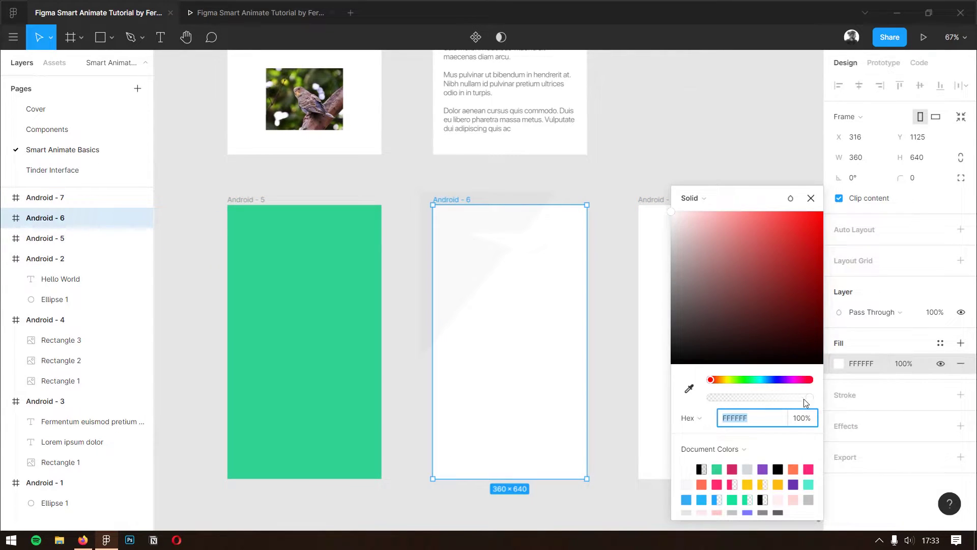
pyautogui.click(763, 468)
pyautogui.click(652, 201)
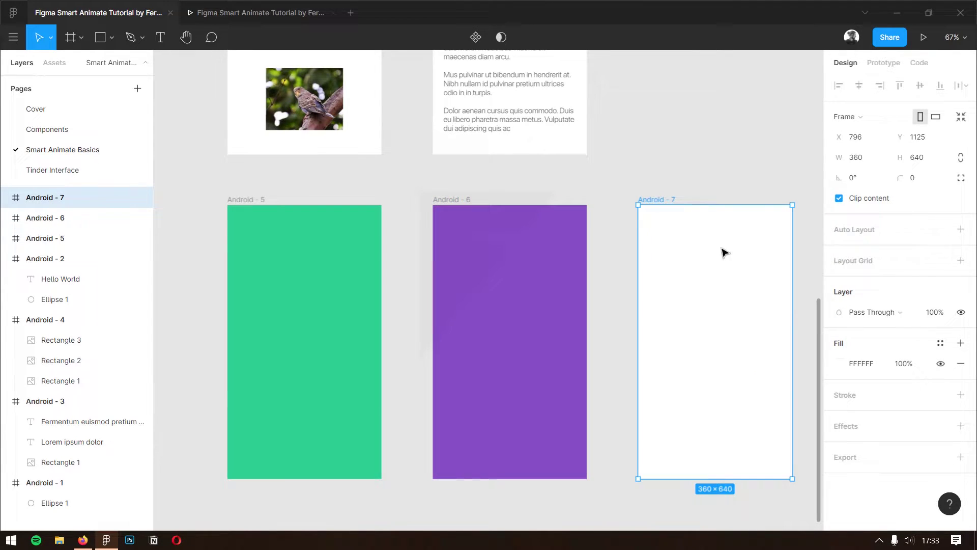
pyautogui.click(839, 364)
pyautogui.click(778, 484)
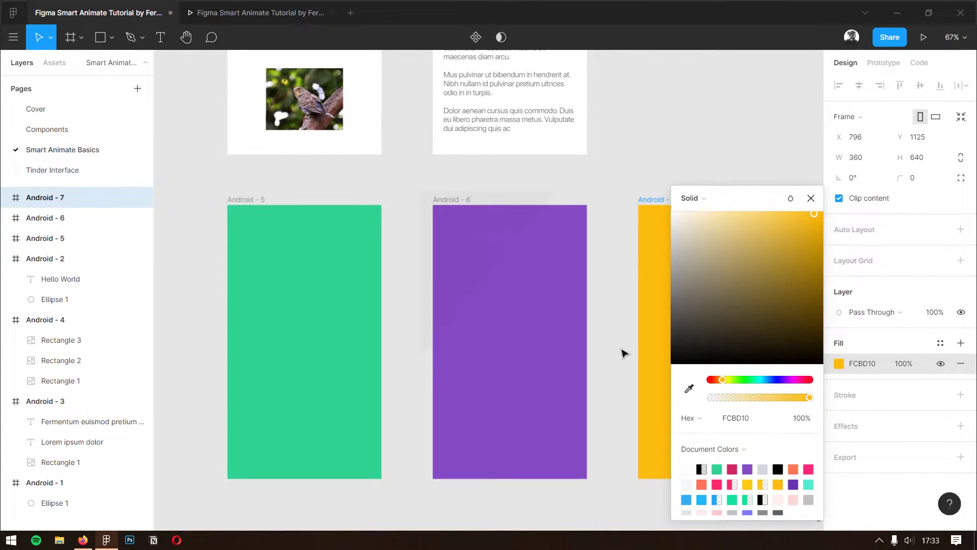
pyautogui.click(624, 353)
# Step: Add the number 1 in Android - 5 at font size 100, centred horizontally and vertically
pyautogui.press('t')
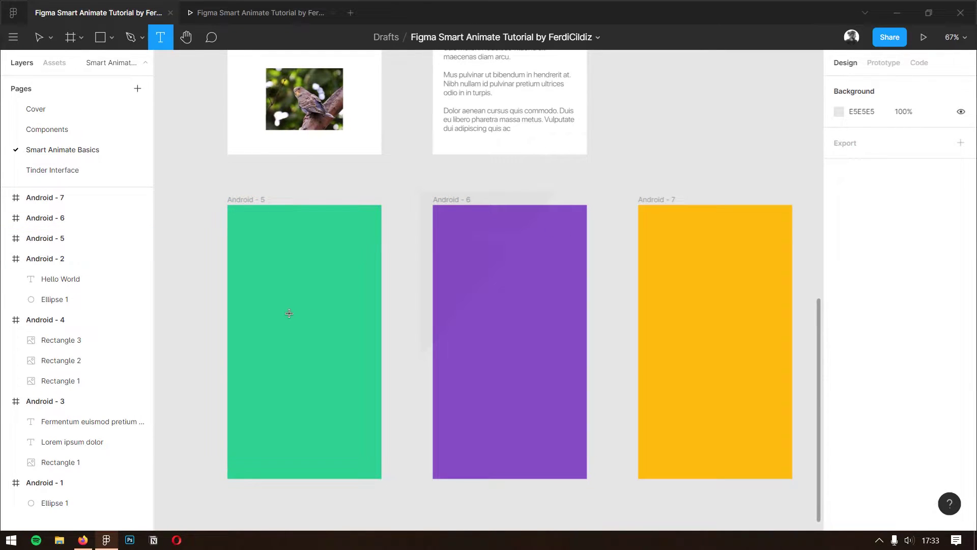
pyautogui.click(289, 313)
pyautogui.write('1')
pyautogui.press('Escape')
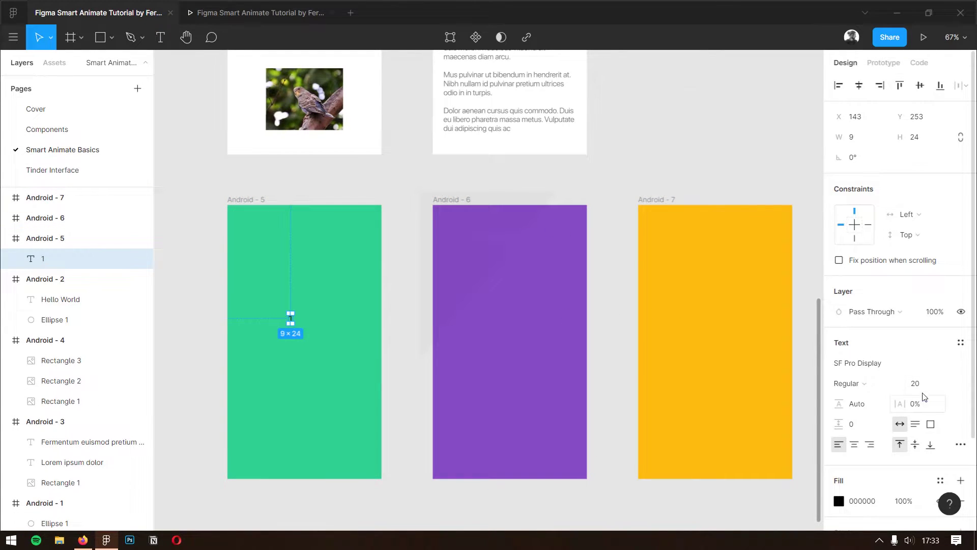
pyautogui.click(924, 385)
pyautogui.write('0')
pyautogui.press('Return')
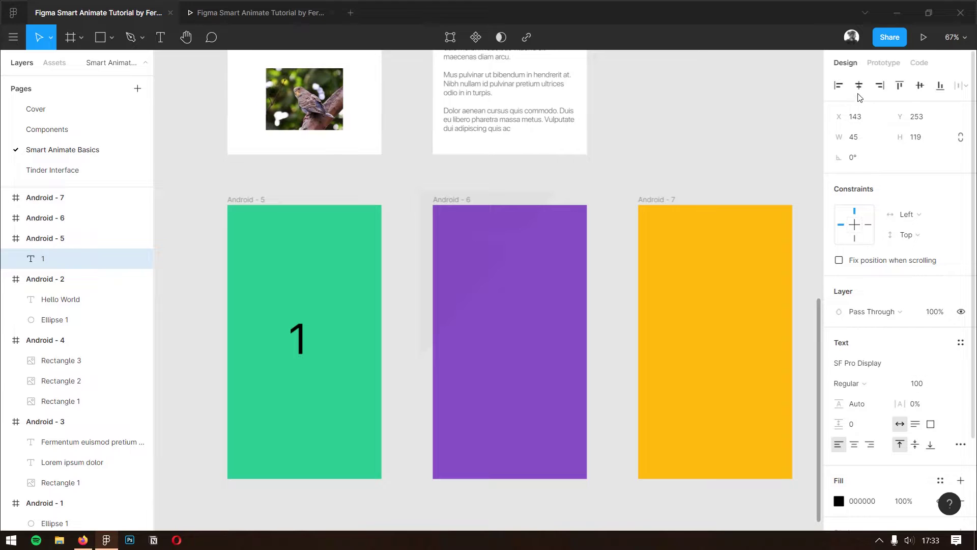
pyautogui.click(859, 85)
pyautogui.click(920, 85)
# Step: Copy the 1 into the purple Android - 6 frame and change it to 2
pyautogui.click(414, 330)
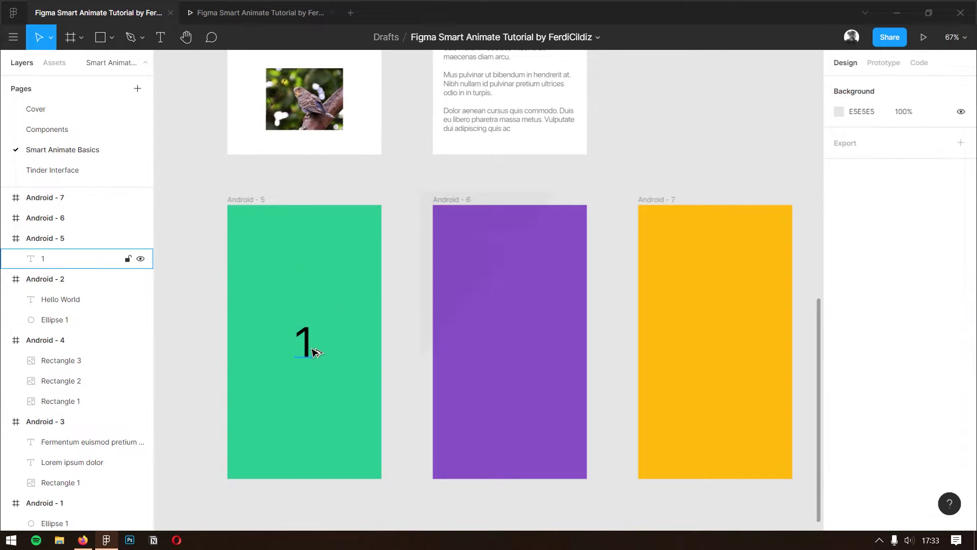
pyautogui.moveTo(306, 344)
pyautogui.mouseDown()
pyautogui.moveTo(524, 363)
pyautogui.moveTo(513, 363)
pyautogui.mouseUp()
pyautogui.doubleClick(515, 357)
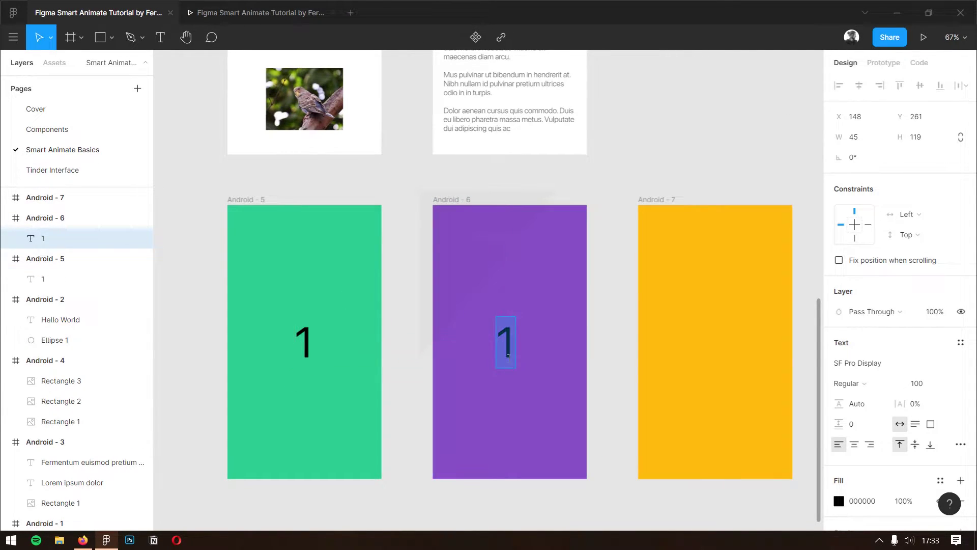
pyautogui.write('2')
pyautogui.press('Escape')
pyautogui.click(884, 62)
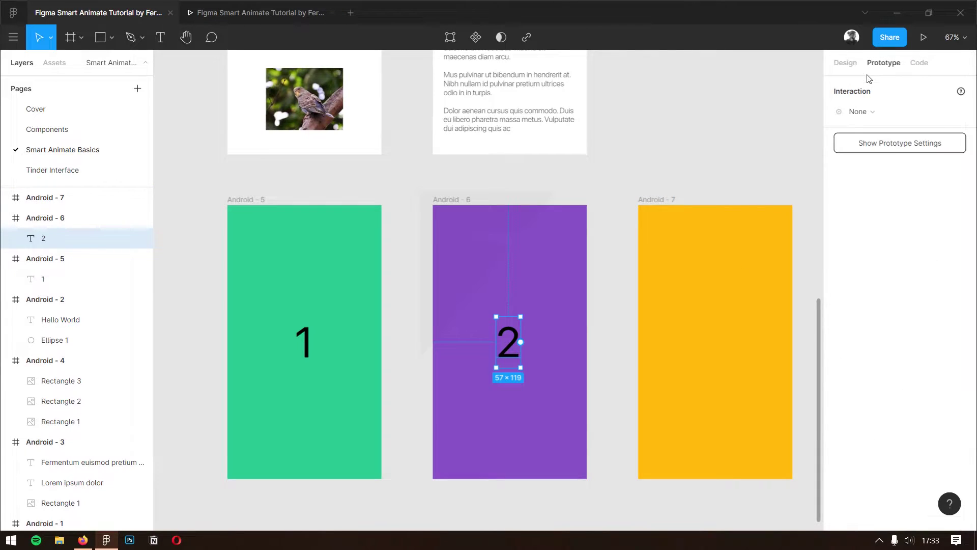
# Step: Copy the 2 into the yellow Android - 7 frame and change it to 3
pyautogui.moveTo(513, 357); pyautogui.dragTo(721, 362)
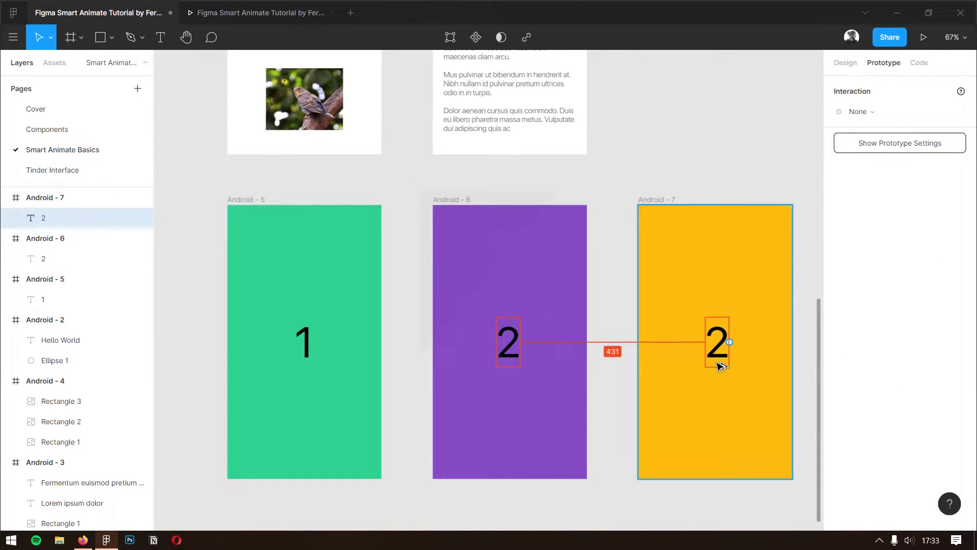
pyautogui.doubleClick(724, 350)
pyautogui.write('3')
pyautogui.press('Escape')
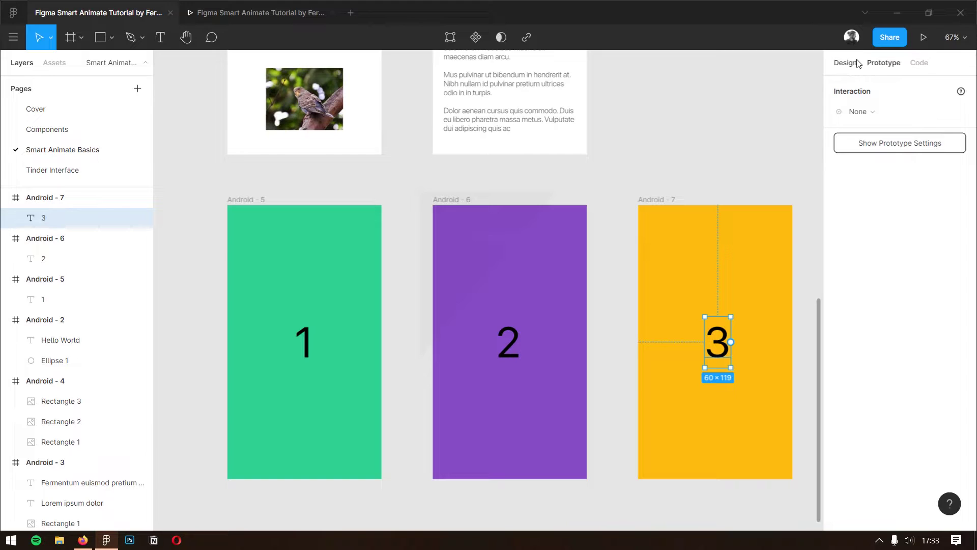
pyautogui.click(846, 63)
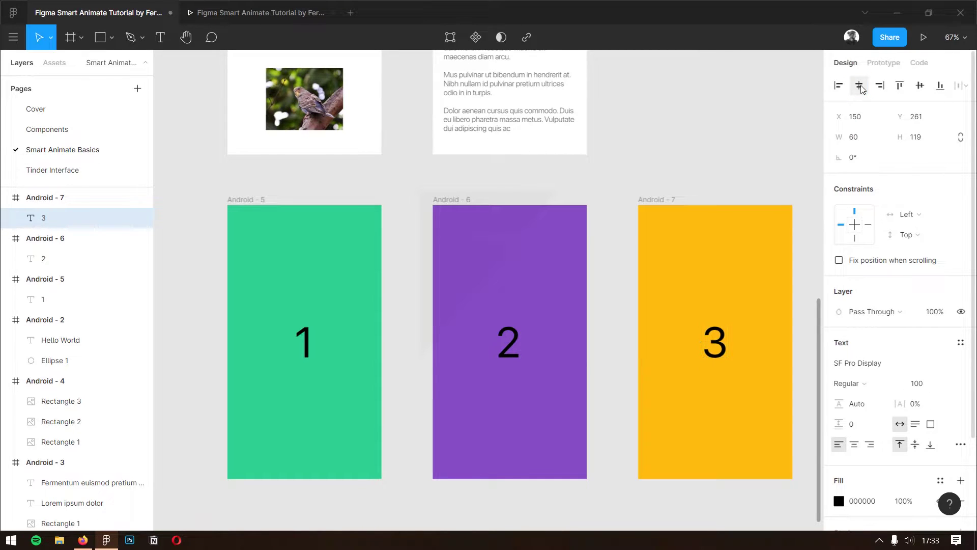
pyautogui.click(677, 140)
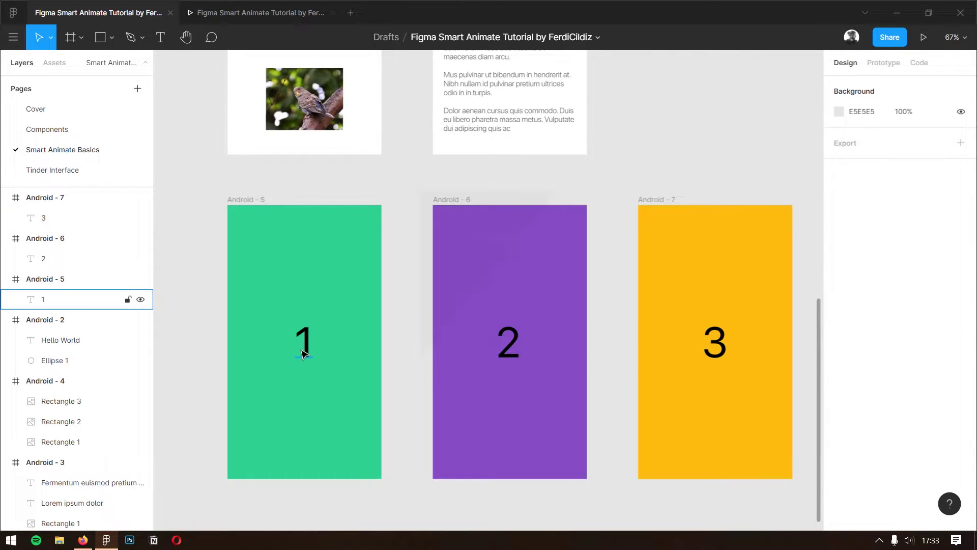
pyautogui.click(251, 199)
# Step: Link Android - 5 to Android - 6 with an After Delay trigger
pyautogui.click(884, 63)
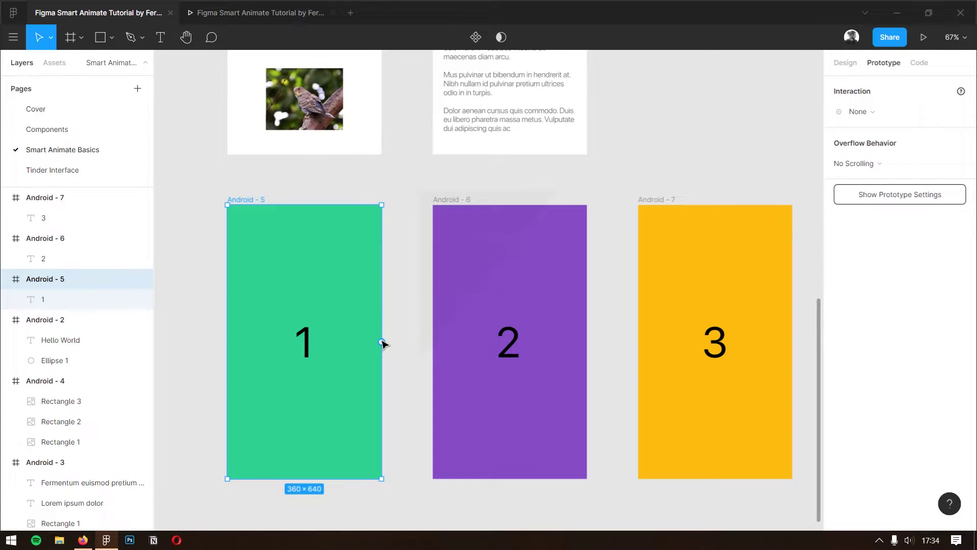
pyautogui.moveTo(383, 344); pyautogui.dragTo(484, 345)
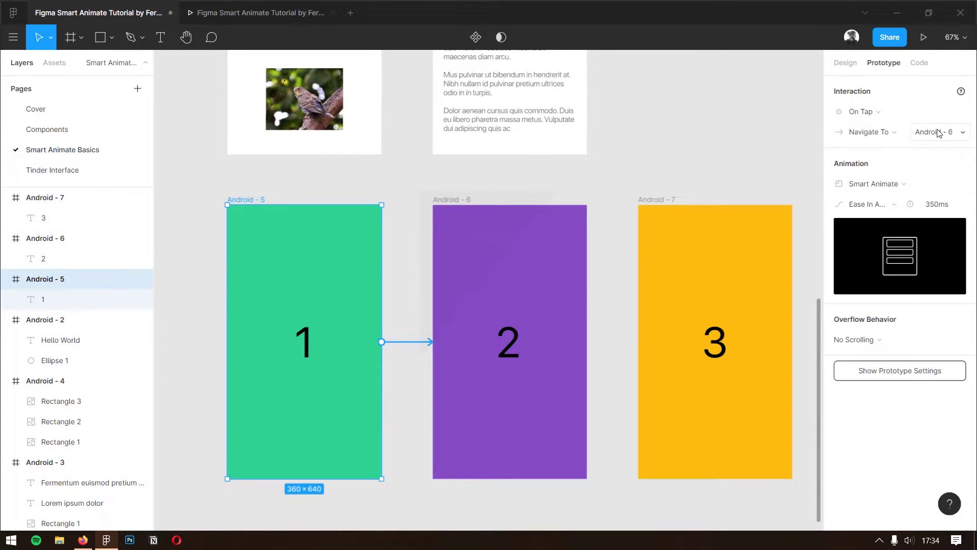
pyautogui.click(885, 113)
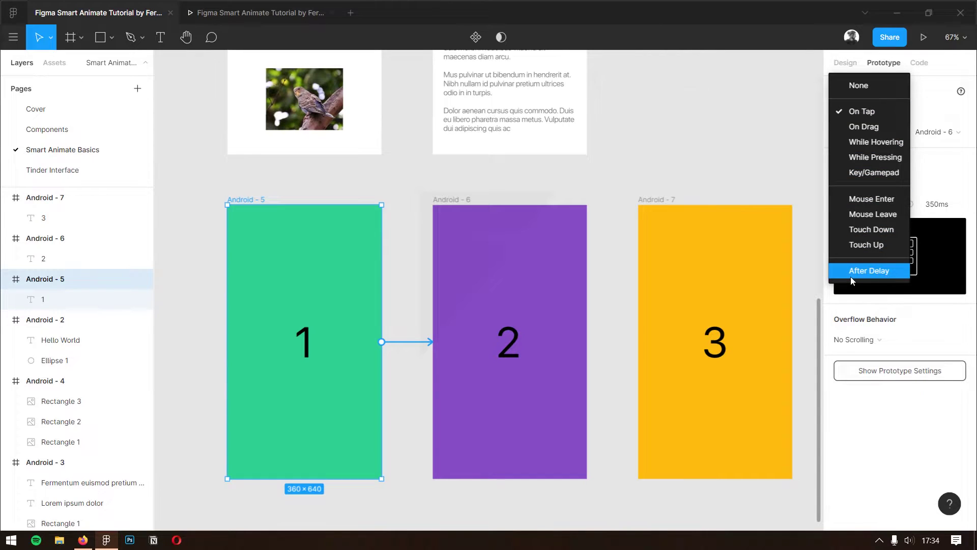
pyautogui.click(883, 278)
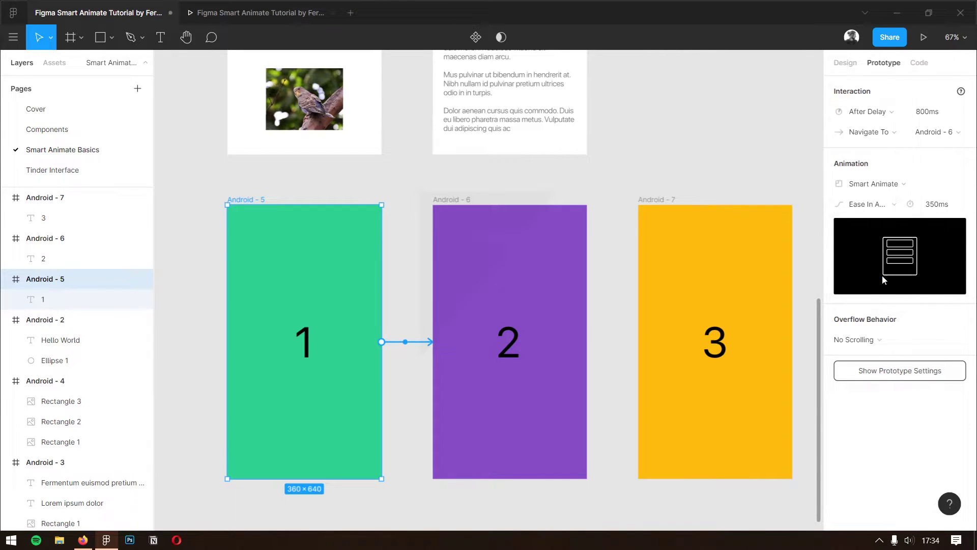
# Step: Set the delay to 500ms and the Smart Animate duration to 200ms
pyautogui.click(921, 113)
pyautogui.doubleClick(921, 115)
pyautogui.write('20')
pyautogui.write('500')
pyautogui.press('Return')
pyautogui.click(935, 211)
pyautogui.write('200')
pyautogui.press('Return')
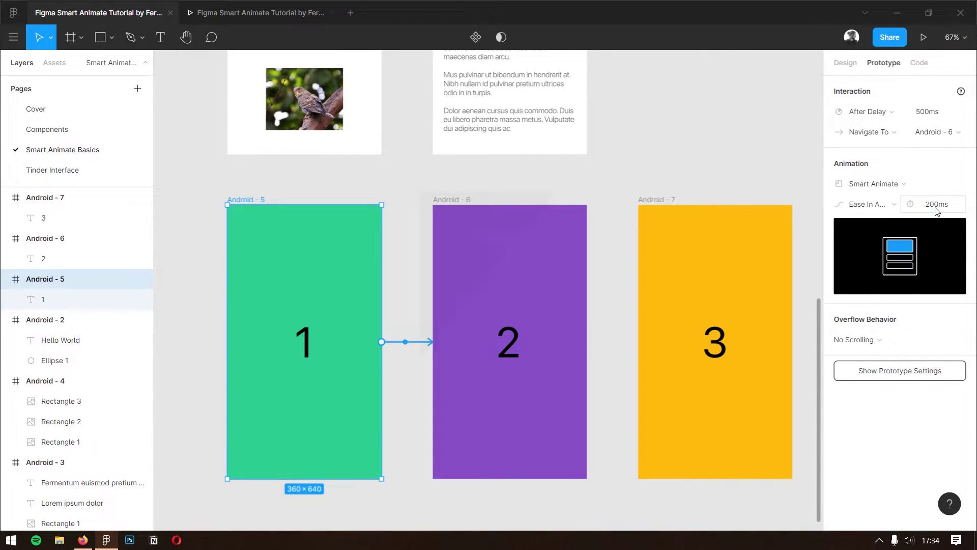
pyautogui.click(444, 199)
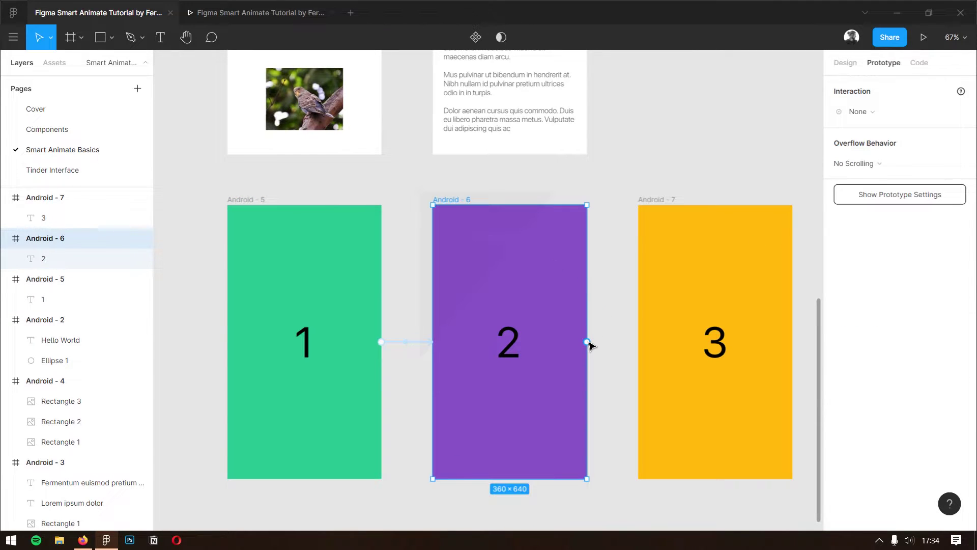
# Step: Link frame 2 to frame 3 and frame 3 back to frame 1, with an After Delay trigger on frame 3
pyautogui.moveTo(587, 341); pyautogui.dragTo(657, 343)
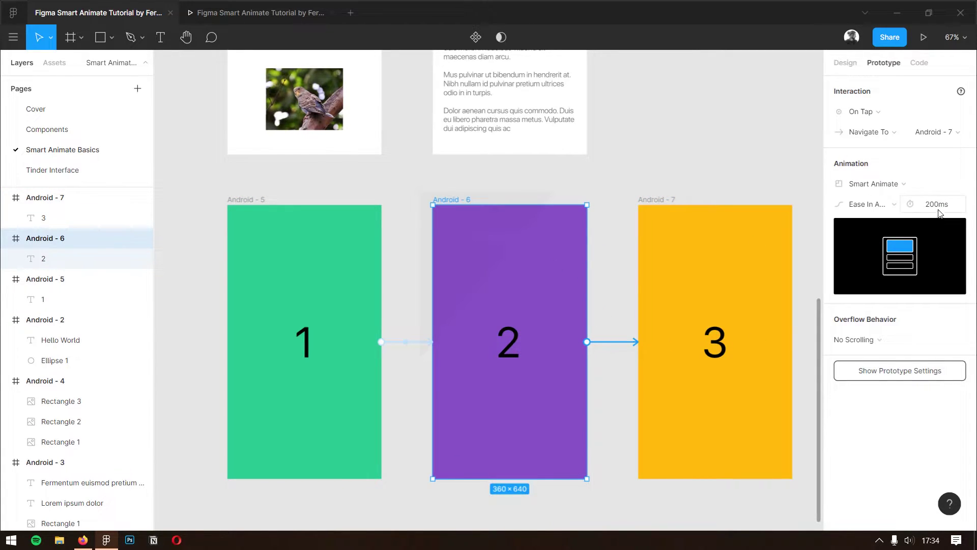
pyautogui.click(662, 199)
pyautogui.moveTo(794, 344); pyautogui.dragTo(332, 336)
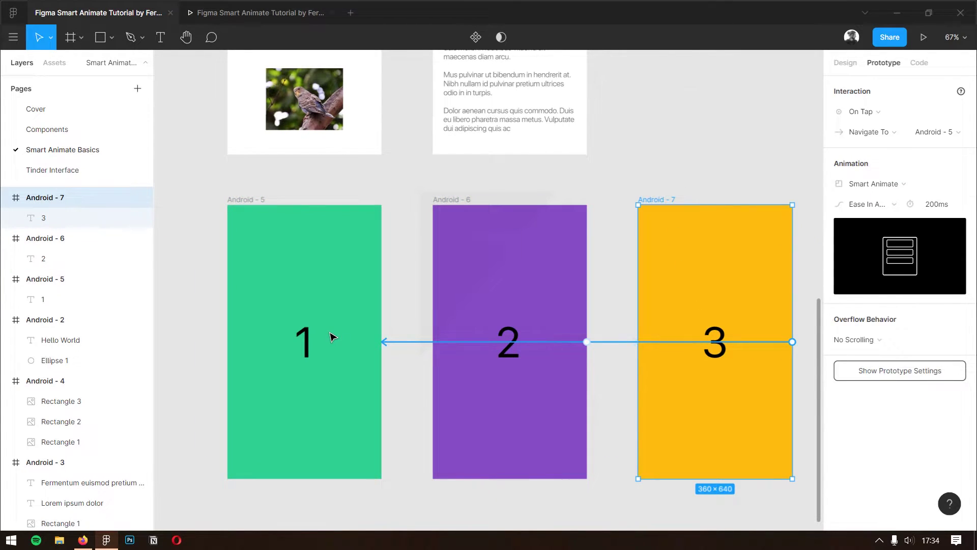
pyautogui.click(863, 111)
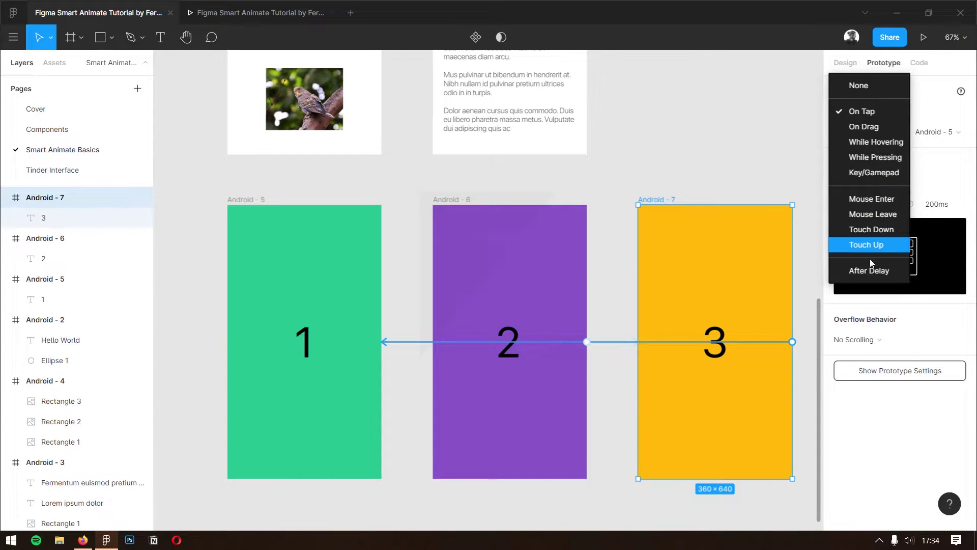
pyautogui.click(867, 273)
pyautogui.write('200')
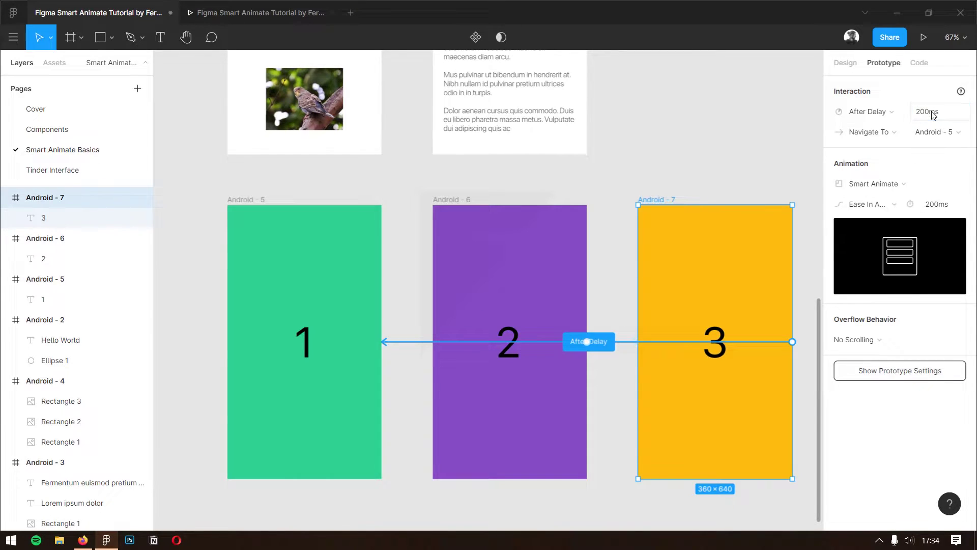
pyautogui.press('Return')
# Step: Make frame 2 advance After Delay, check each frame's delay, and set frame 3 to 500ms
pyautogui.click(457, 212)
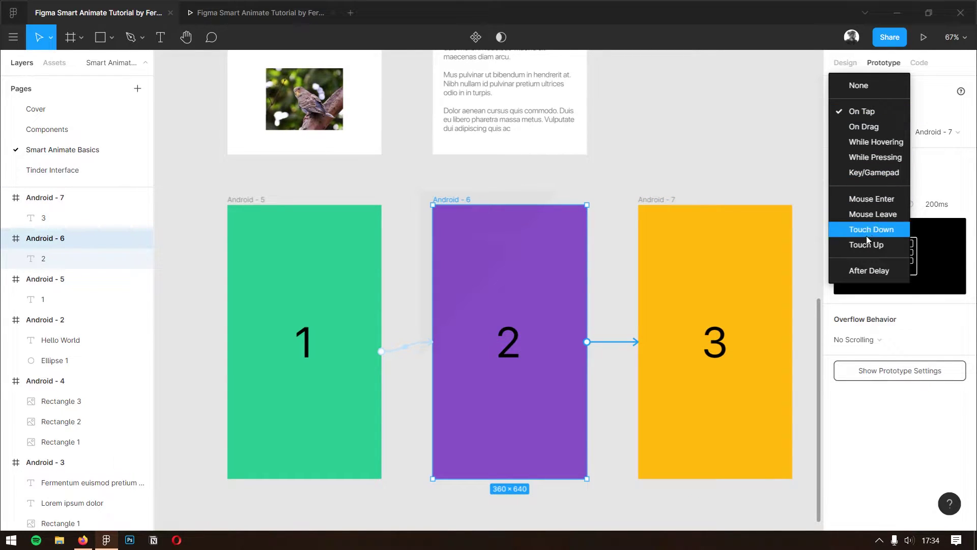
pyautogui.click(869, 270)
pyautogui.write('0')
pyautogui.press('Return')
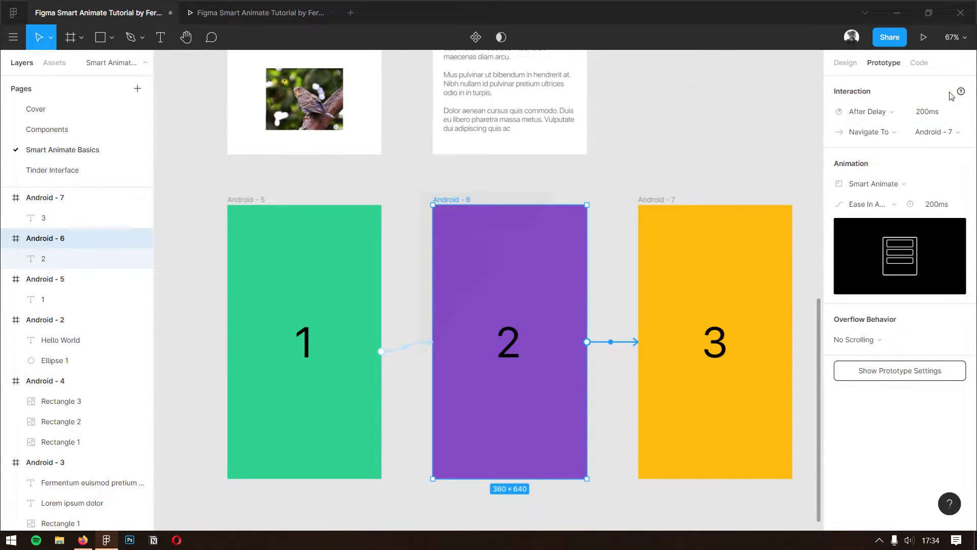
pyautogui.click(285, 257)
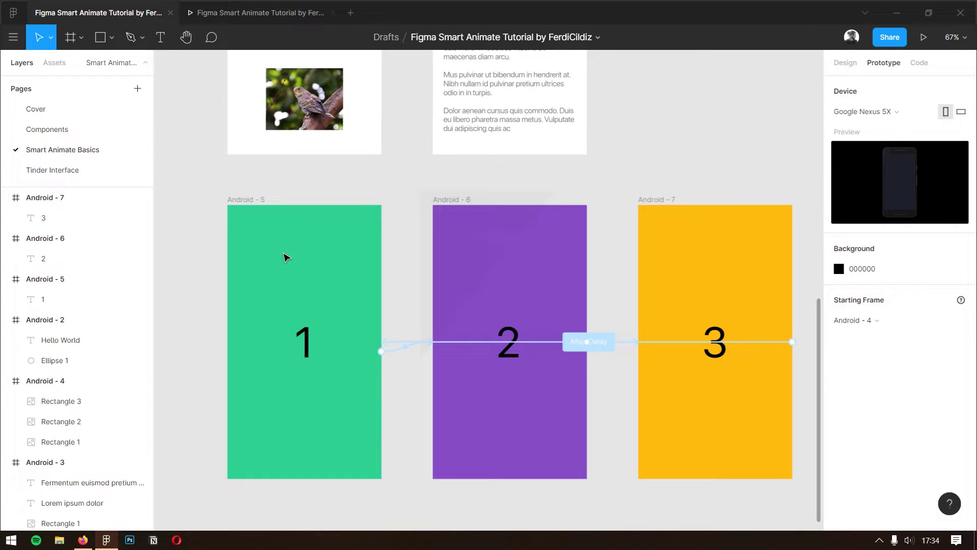
pyautogui.click(244, 199)
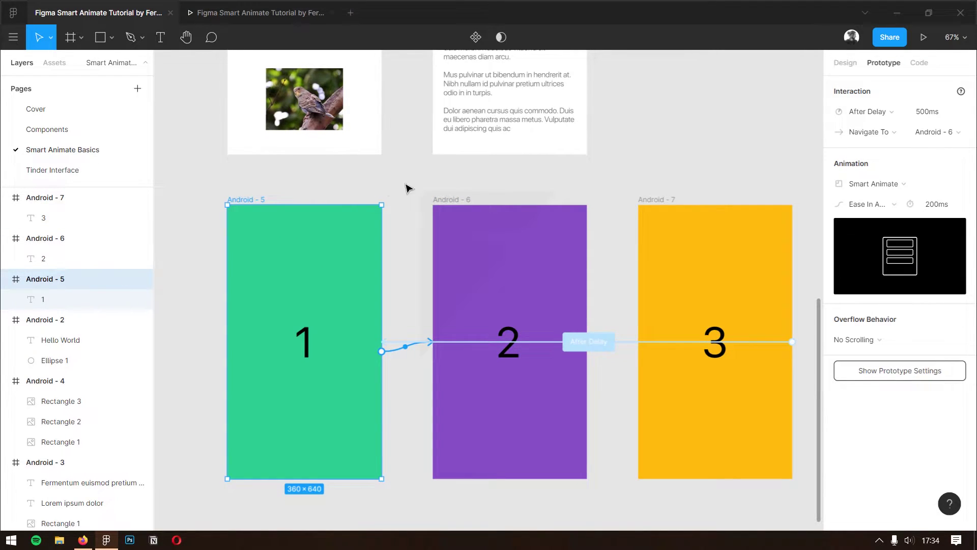
pyautogui.click(476, 200)
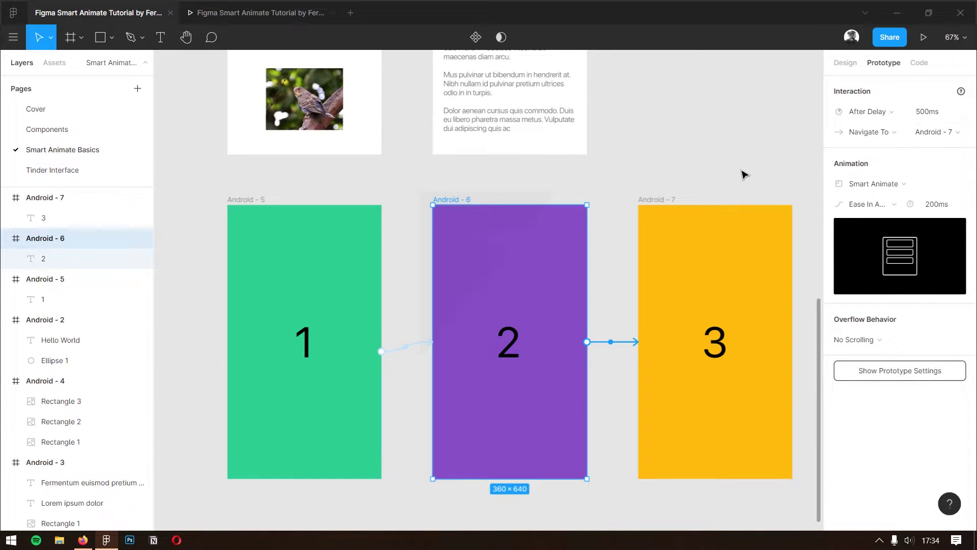
pyautogui.click(662, 200)
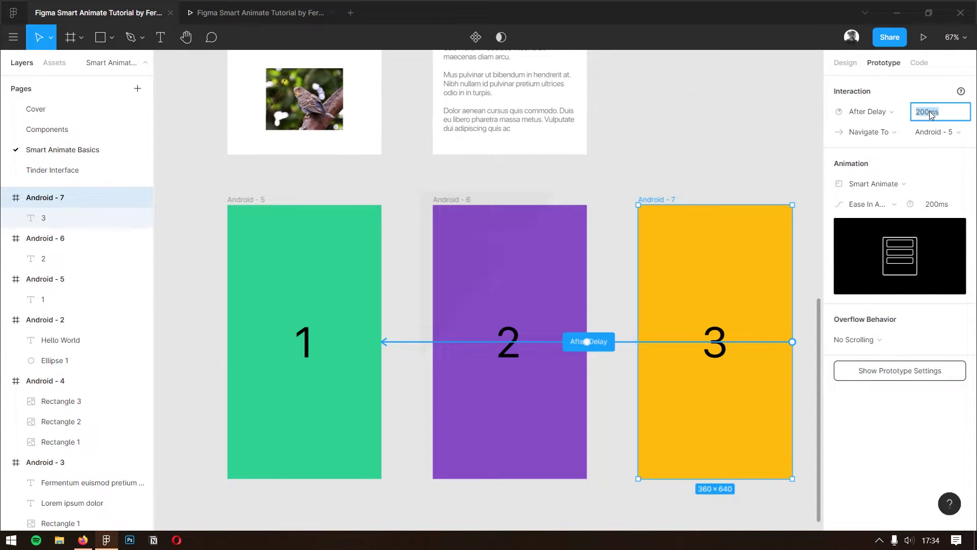
pyautogui.write('500')
pyautogui.press('Return')
# Step: Set Android - 5 as the starting frame and watch the numbered frames cycle in the preview
pyautogui.click(907, 370)
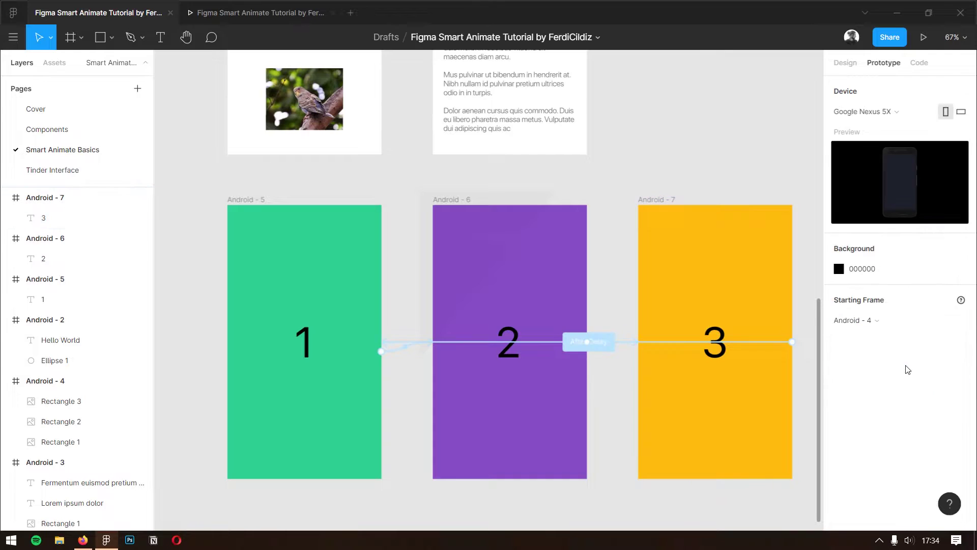
pyautogui.click(875, 327)
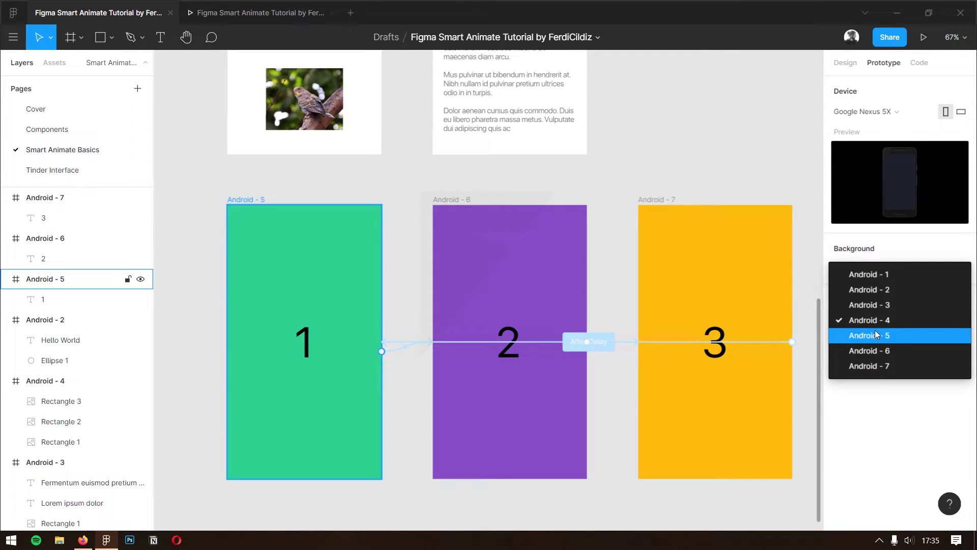
pyautogui.click(875, 332)
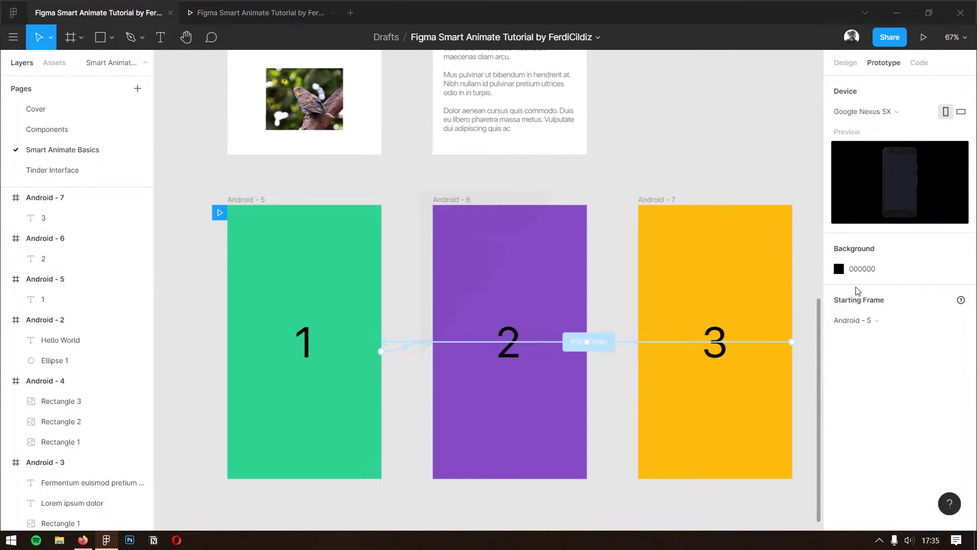
pyautogui.click(228, 16)
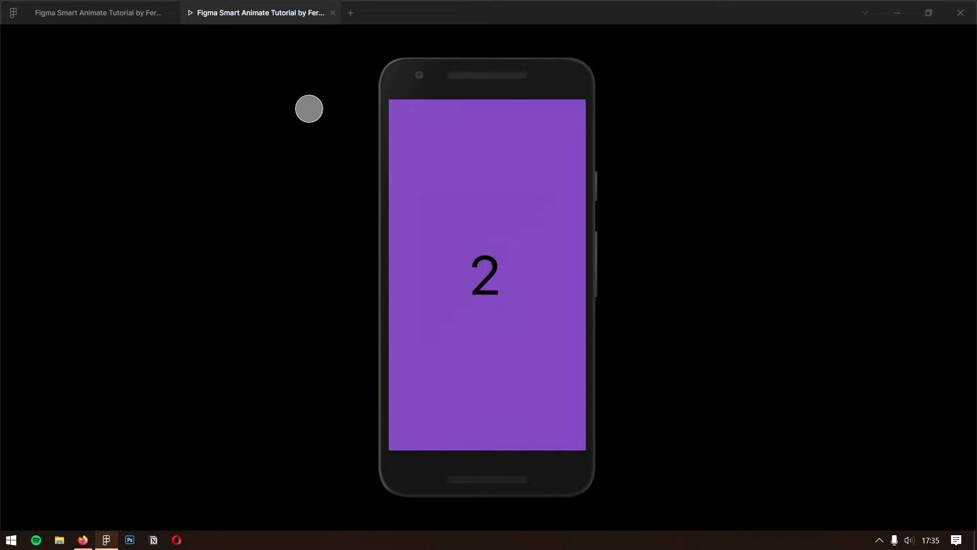
pyautogui.click(116, 11)
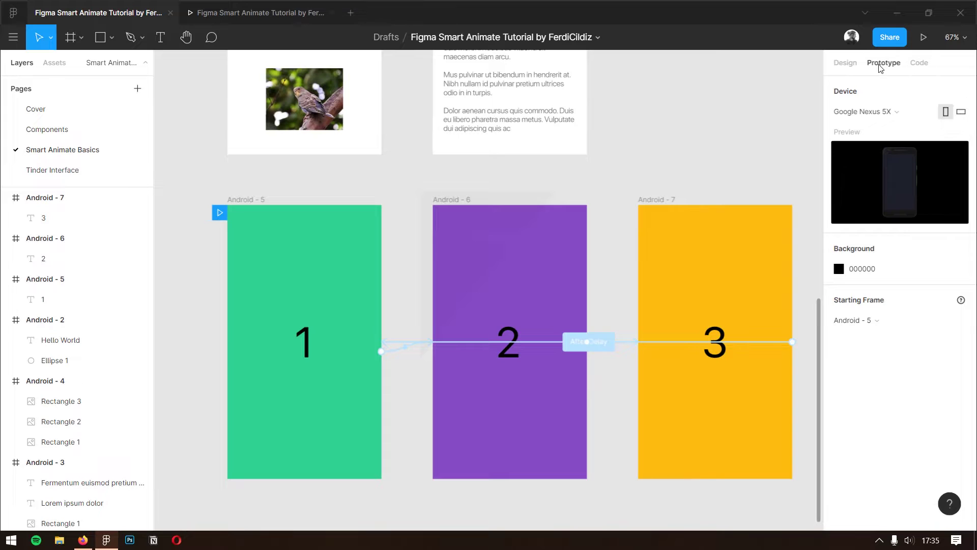
# Step: Set the After Delay of Android - 5 and Android - 6 to 1500ms
pyautogui.click(846, 66)
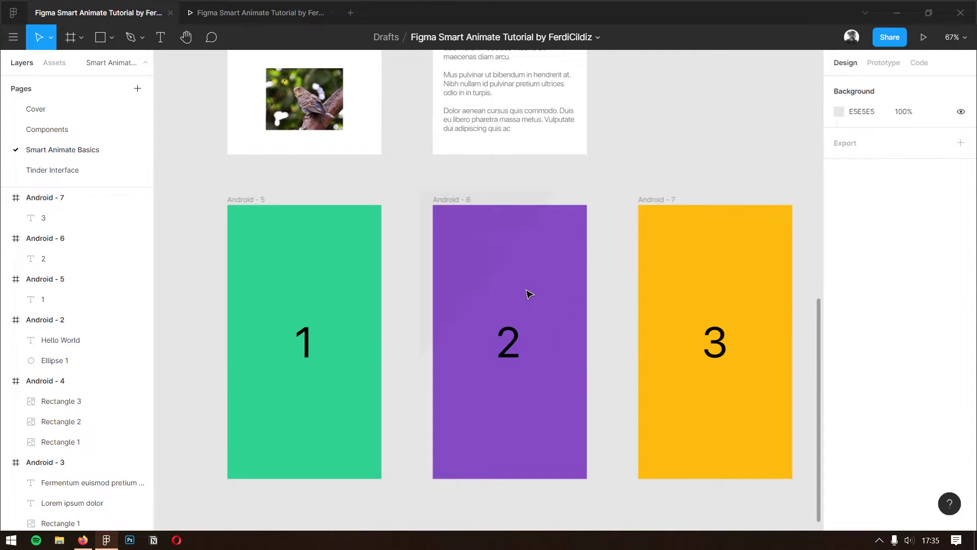
pyautogui.click(244, 200)
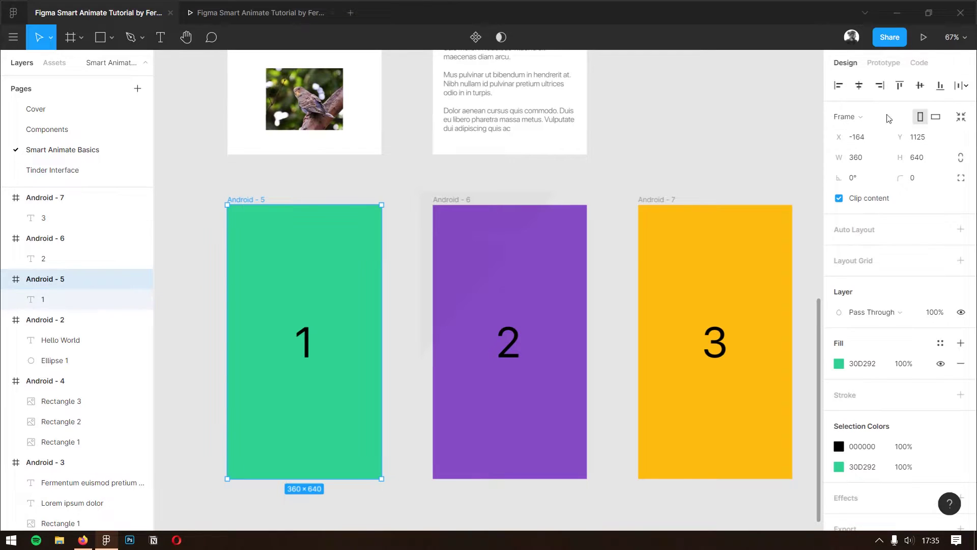
pyautogui.click(884, 62)
pyautogui.click(932, 113)
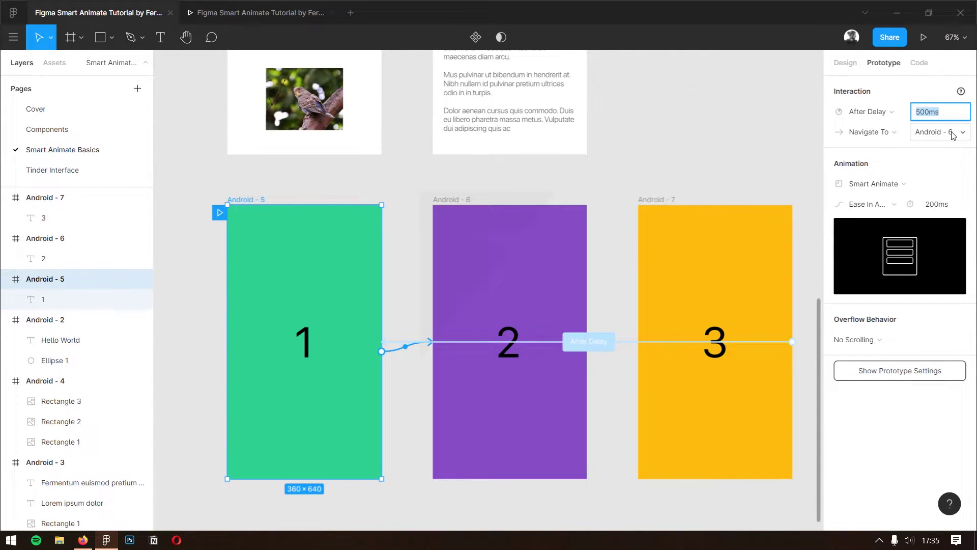
pyautogui.write('1500')
pyautogui.press('Return')
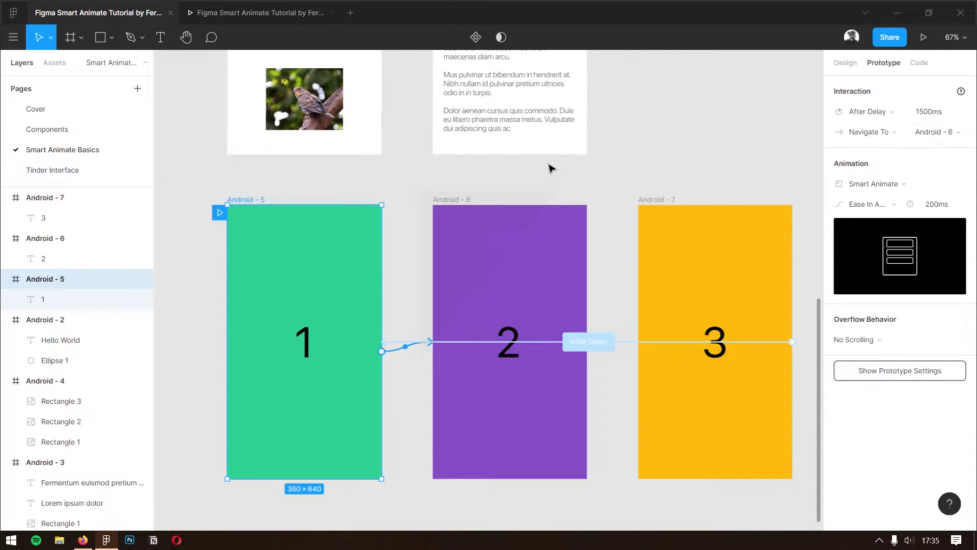
pyautogui.click(446, 200)
pyautogui.click(938, 113)
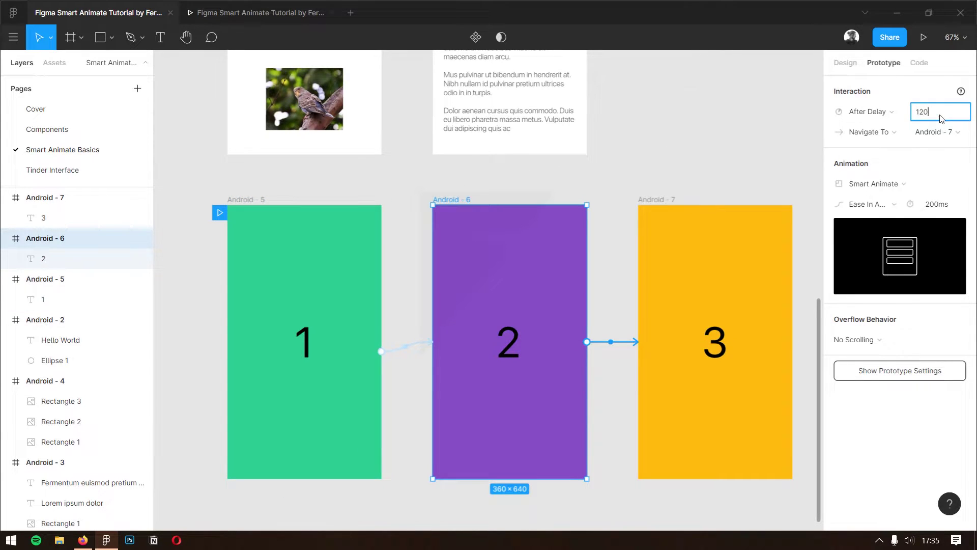
pyautogui.write('0')
pyautogui.press('Return')
# Step: Set Android - 7's After Delay to 1500ms and preview the slower 1→2→3 playback
pyautogui.click(706, 200)
pyautogui.write('1')
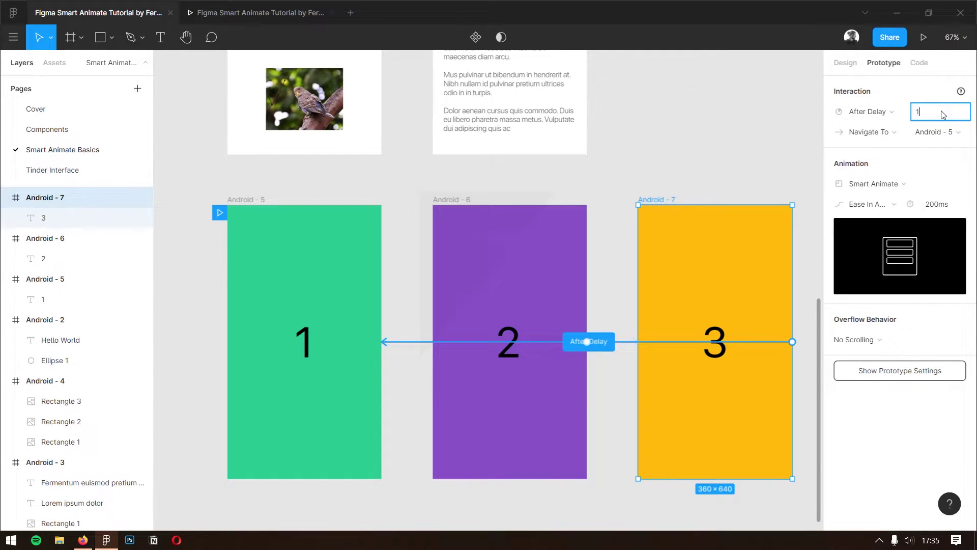
pyautogui.write('500ms')
pyautogui.press('Return')
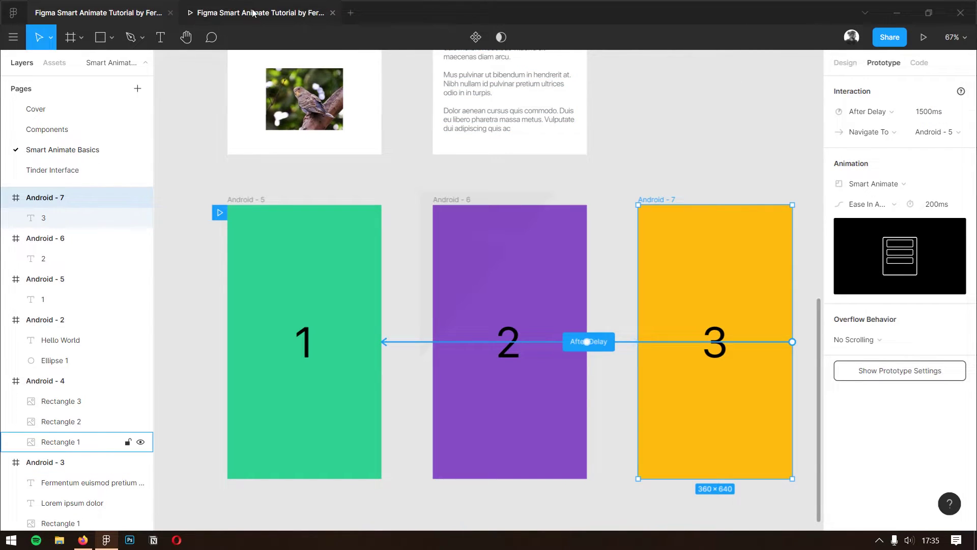
pyautogui.click(253, 13)
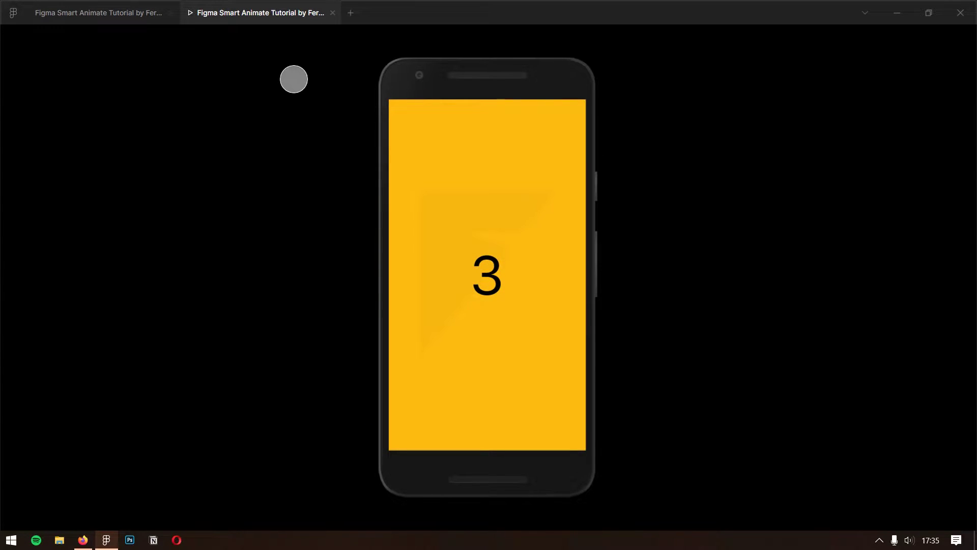
pyautogui.hotkey('ctrl', 'w')
# Step: Zoom out, add a blank 360×640 Android frame, Android - 8, and drag it beneath green Android - 5
pyautogui.click(577, 168)
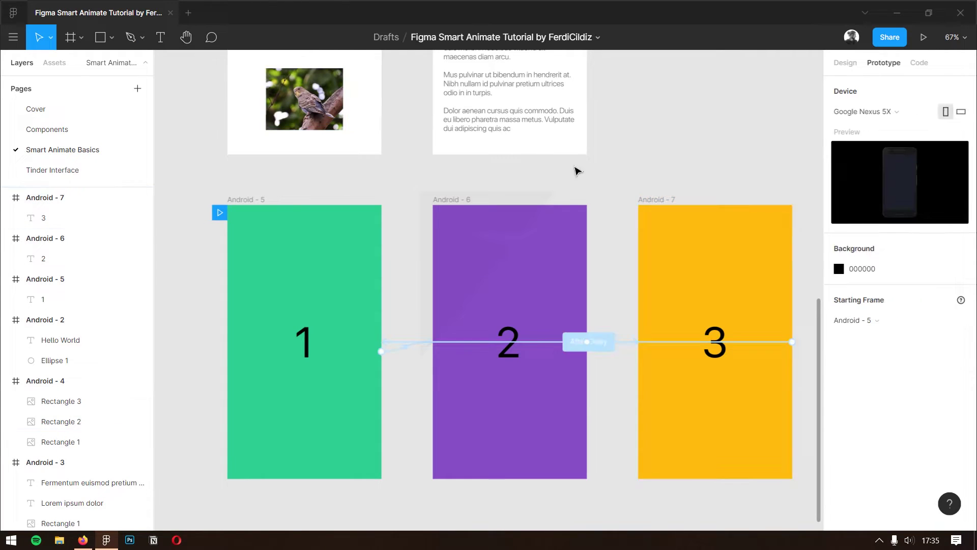
pyautogui.click(845, 63)
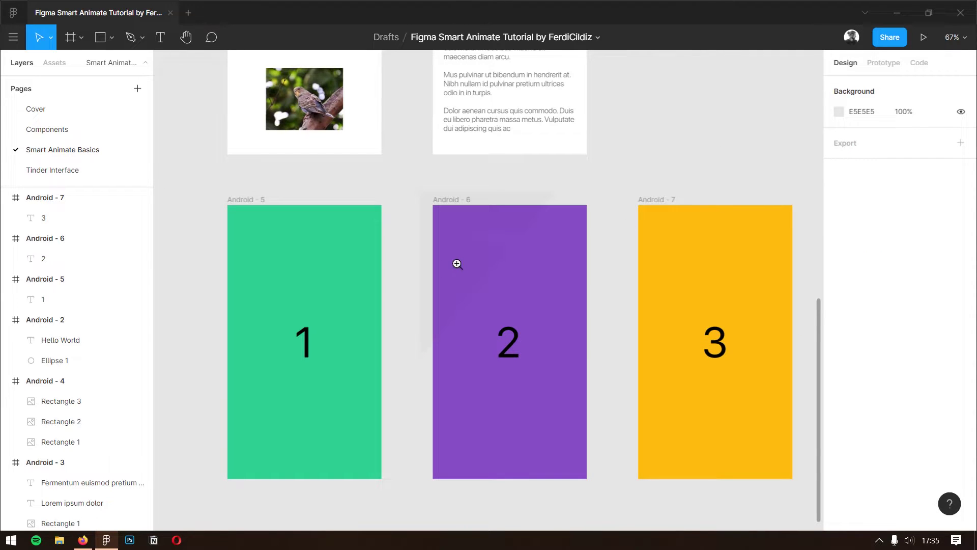
pyautogui.keyDown('ctrl'); pyautogui.scroll(-3, 457, 264); pyautogui.keyUp('ctrl')
pyautogui.scroll(-2, 452, 284)
pyautogui.scroll(-1, 456, 241)
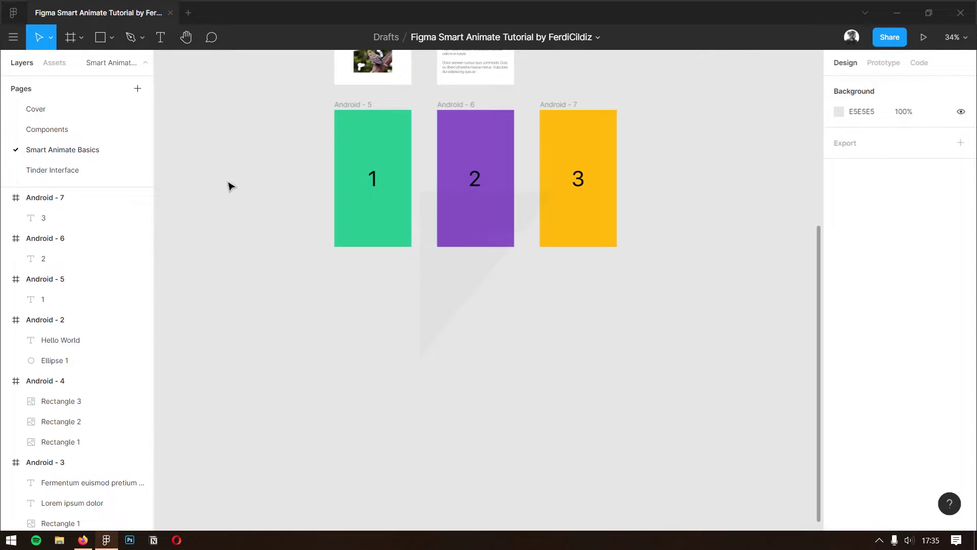
pyautogui.click(71, 38)
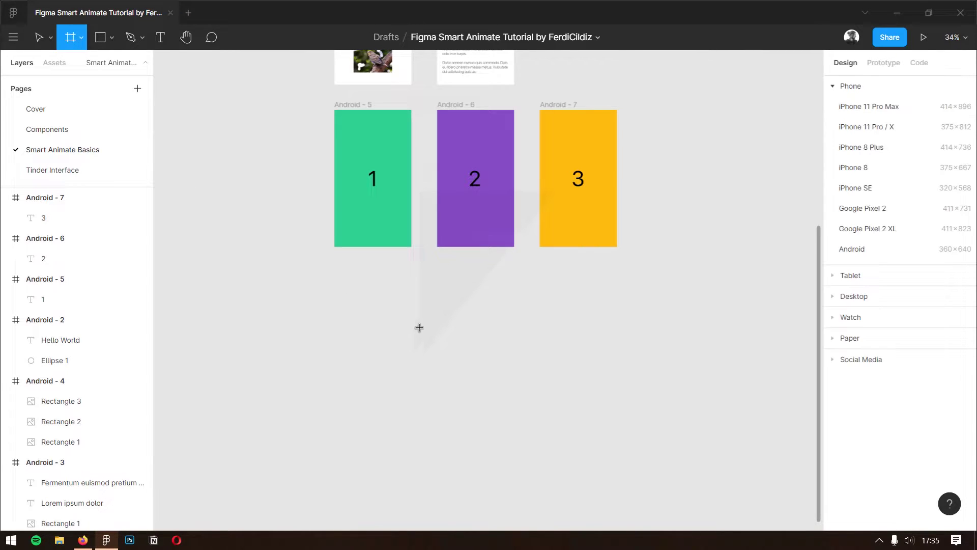
pyautogui.click(893, 247)
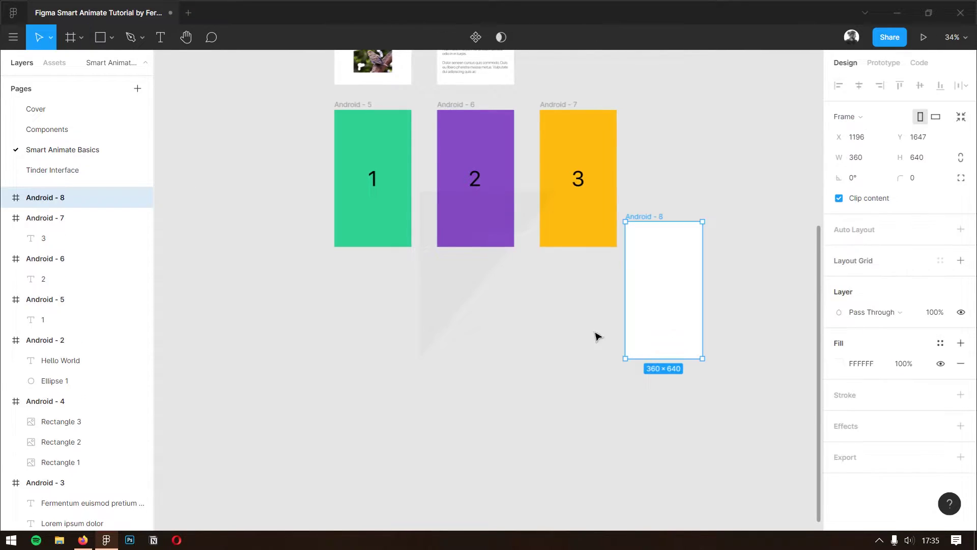
pyautogui.moveTo(651, 215); pyautogui.dragTo(363, 294)
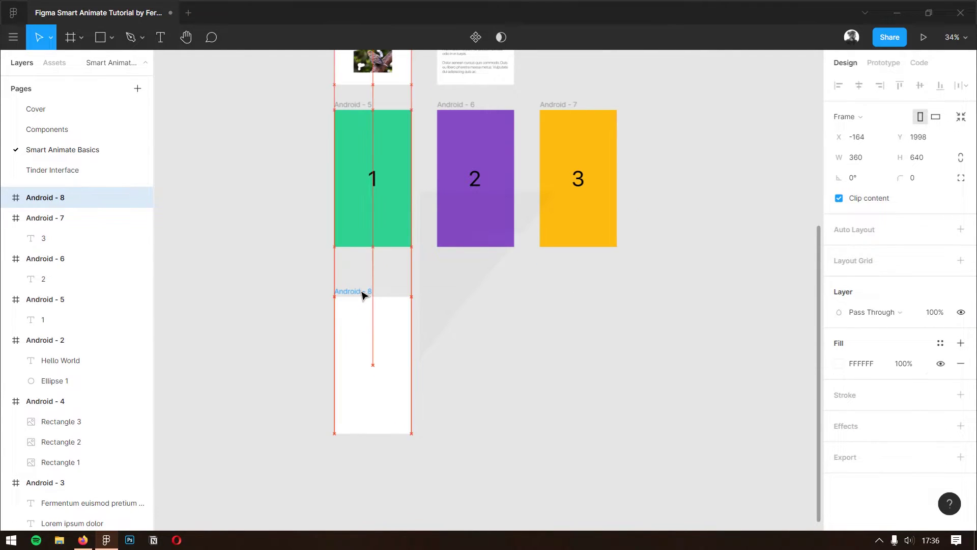
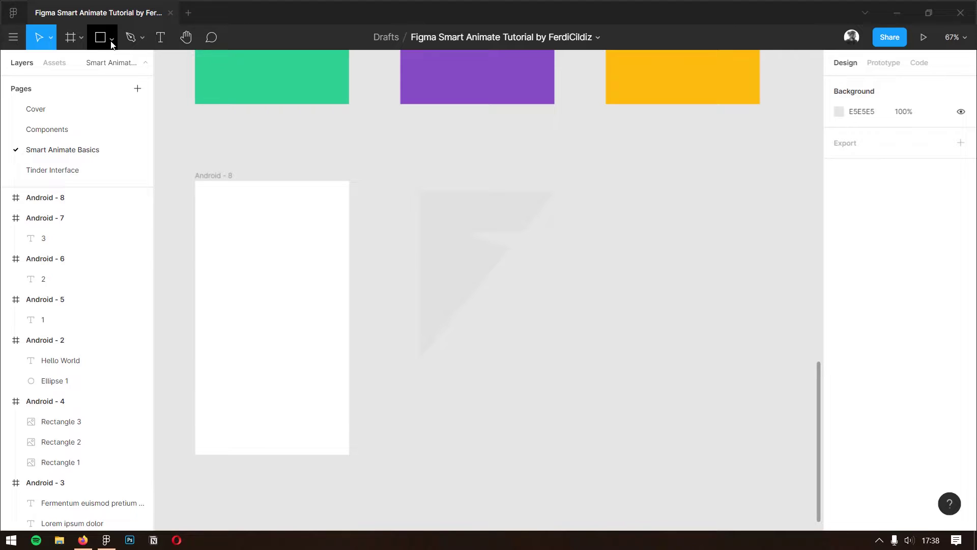
# Step: Draw a rectangle beside the Android - 8 frame and size it 360×640
pyautogui.click(207, 176)
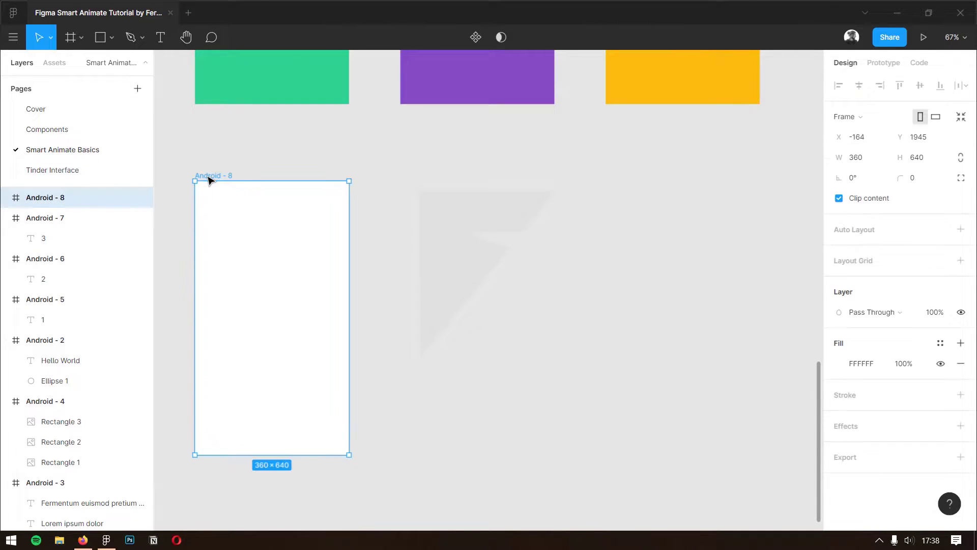
pyautogui.click(101, 40)
pyautogui.moveTo(453, 204); pyautogui.dragTo(570, 403)
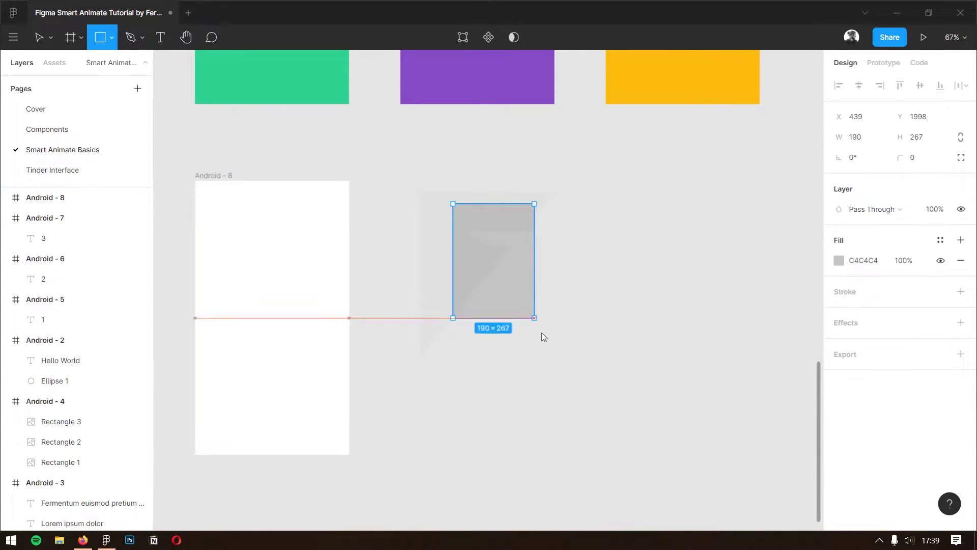
pyautogui.click(871, 140)
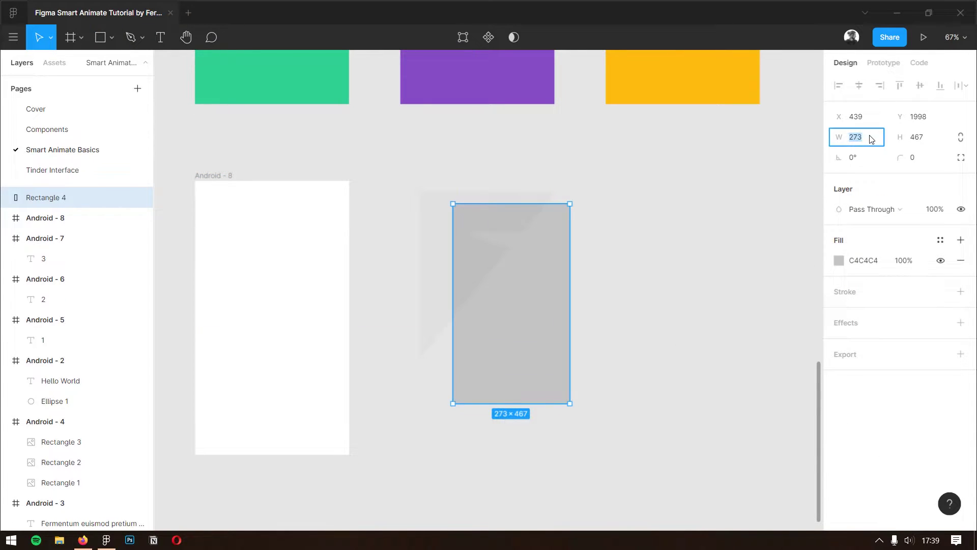
pyautogui.press('Tab')
pyautogui.write('6')
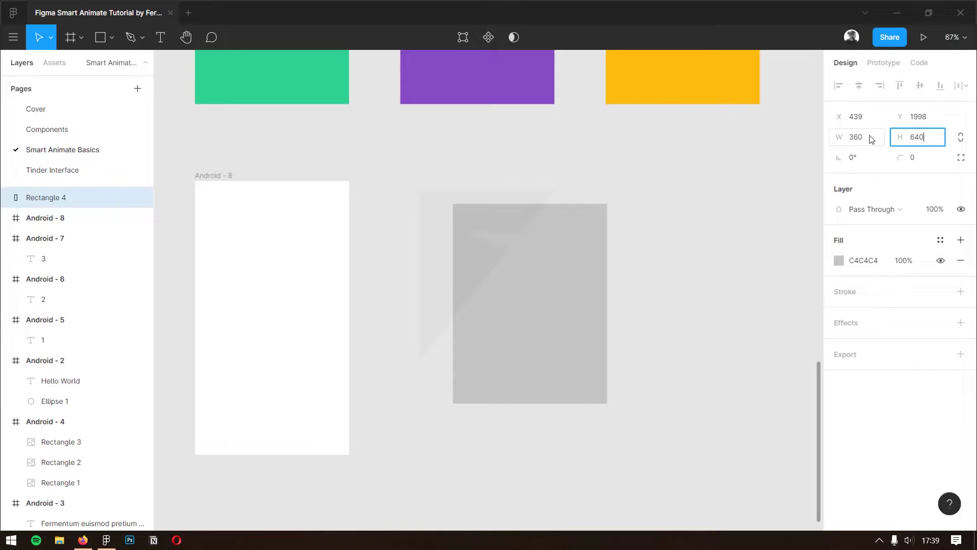
pyautogui.press('Return')
# Step: Align the rectangle's top edge with the Android - 8 frame
pyautogui.click(611, 312)
pyautogui.moveTo(515, 316); pyautogui.dragTo(464, 294)
pyautogui.hscroll(3, 522, 287)
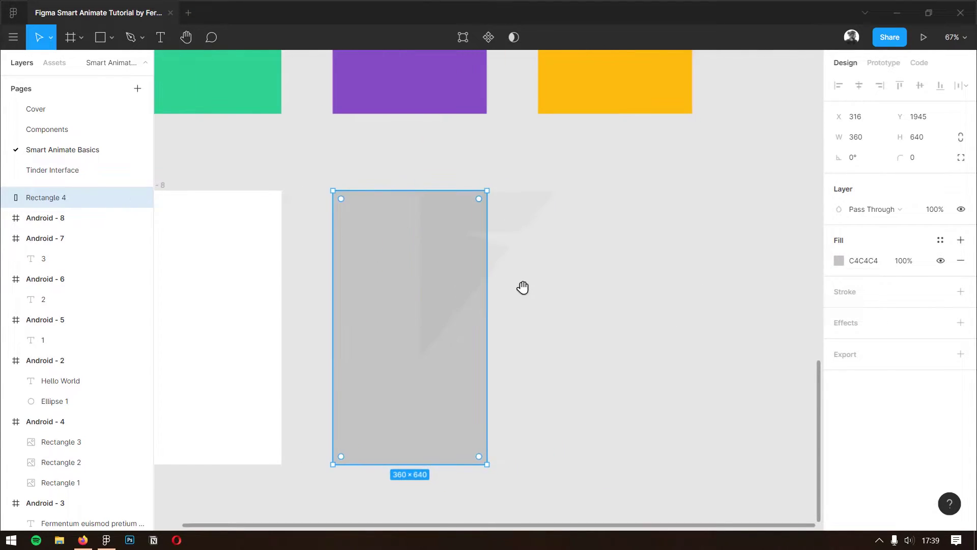
pyautogui.moveTo(522, 287); pyautogui.dragTo(579, 283)
pyautogui.click(581, 286)
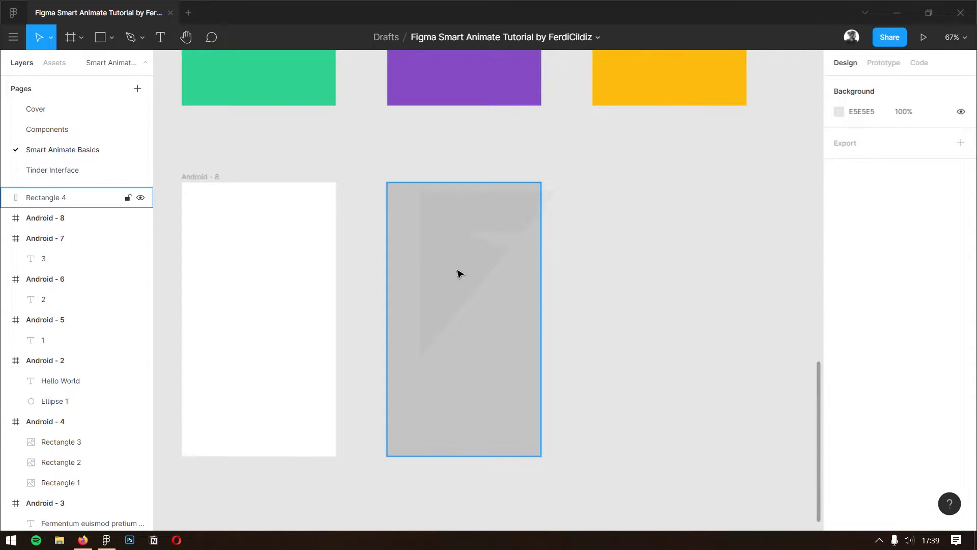
# Step: Fill the rectangle with pink FF2969
pyautogui.click(476, 275)
pyautogui.click(839, 262)
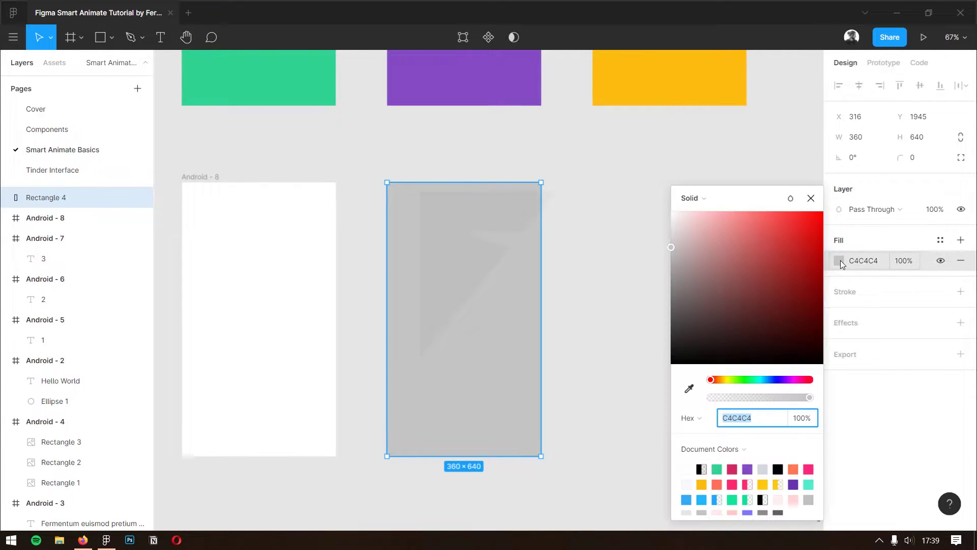
pyautogui.click(732, 484)
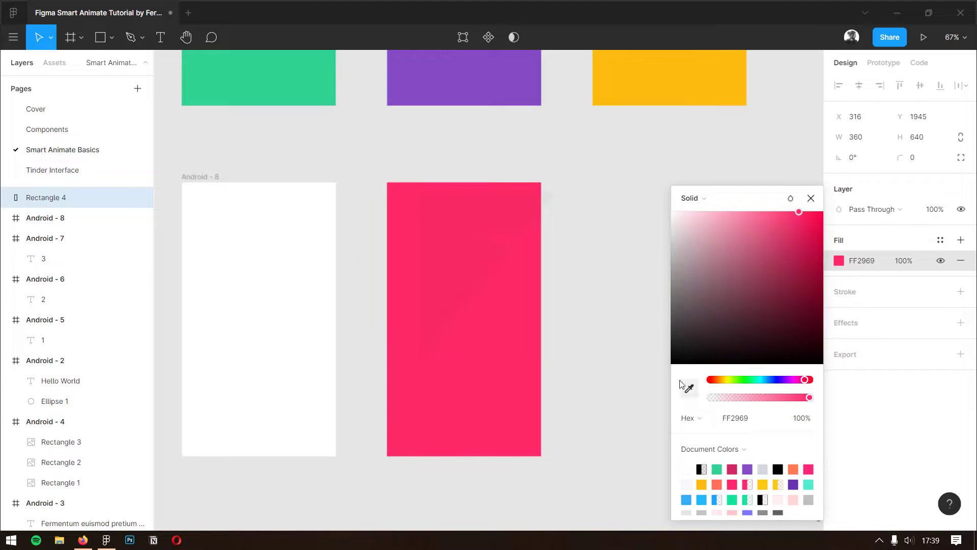
pyautogui.click(636, 326)
# Step: Insert a Humaaans woman-on-ball figure and place it beside the pink rectangle
pyautogui.rightClick(579, 264)
pyautogui.moveTo(640, 303)
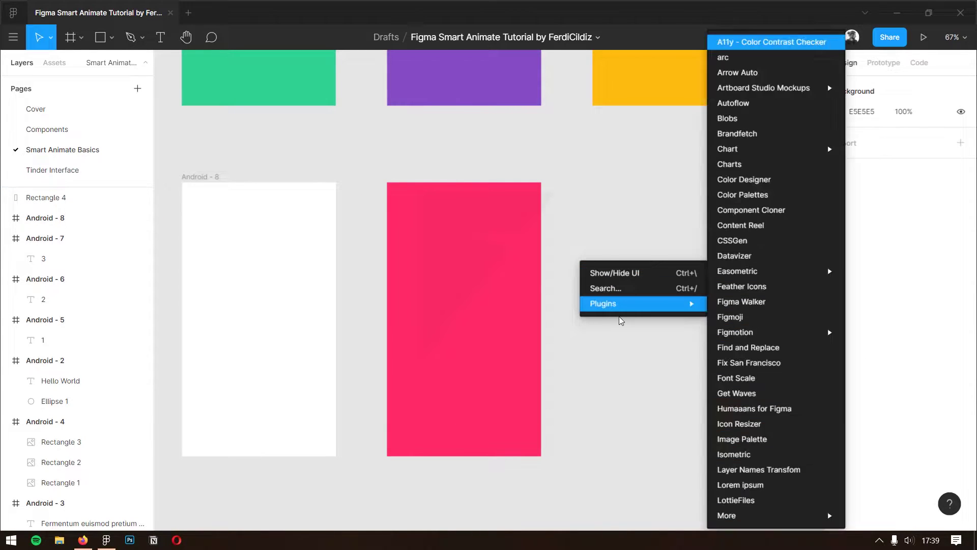
pyautogui.click(780, 408)
pyautogui.moveTo(482, 160); pyautogui.dragTo(781, 191)
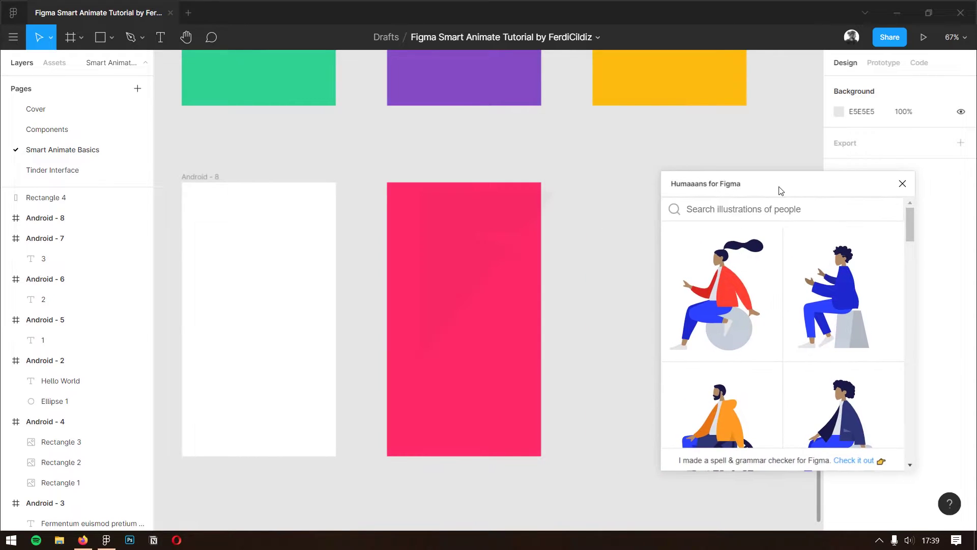
pyautogui.click(707, 300)
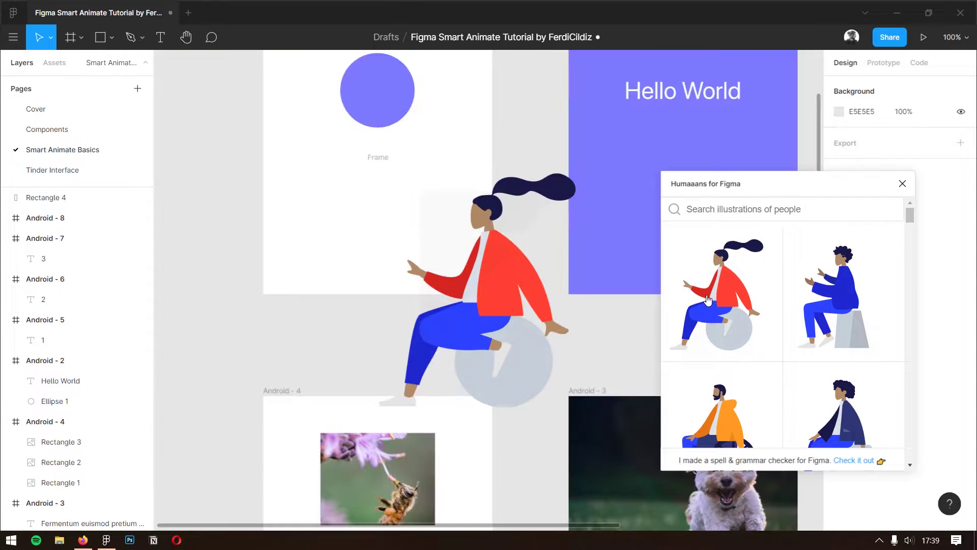
pyautogui.scroll(-5, 462, 148)
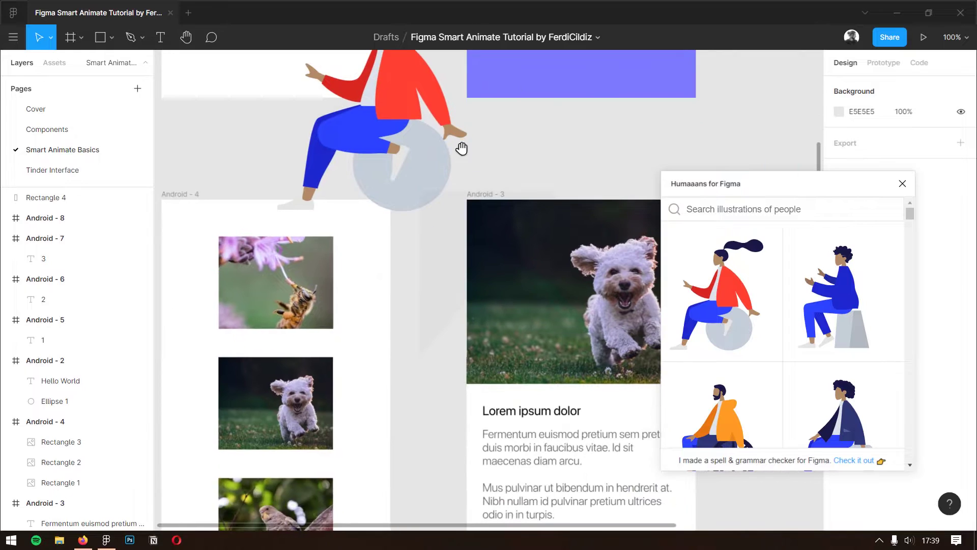
pyautogui.click(458, 141)
pyautogui.moveTo(445, 113)
pyautogui.mouseDown()
pyautogui.moveTo(573, 435)
pyautogui.moveTo(463, 290)
pyautogui.mouseUp()
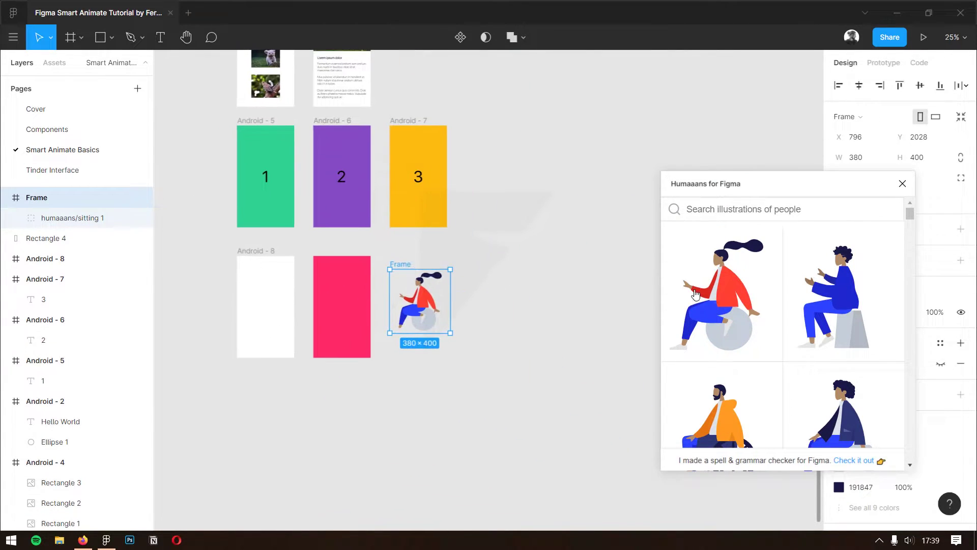
# Step: Insert Humaaans seated-man and wheelchair figures and line them up beside the woman
pyautogui.click(845, 297)
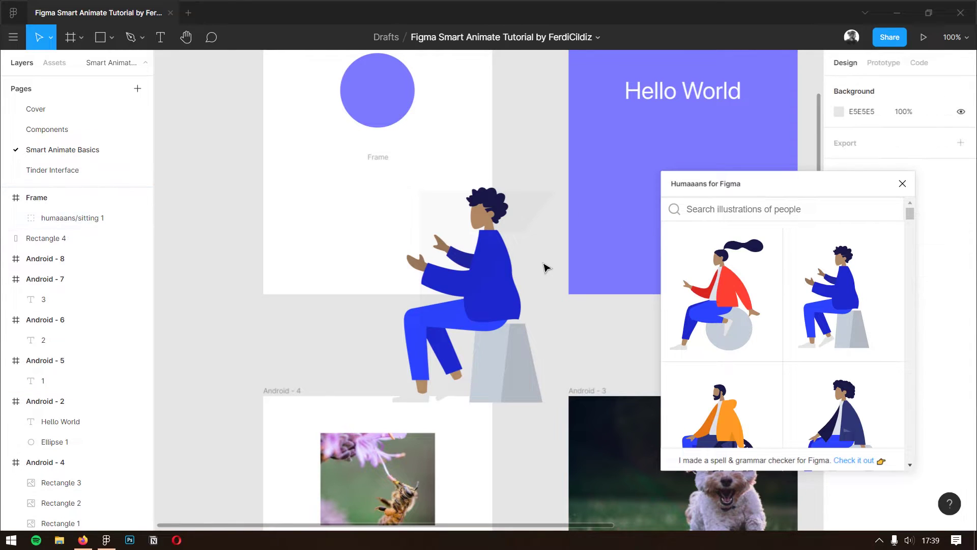
pyautogui.scroll(-5, 565, 295)
pyautogui.scroll(-3, 465, 254)
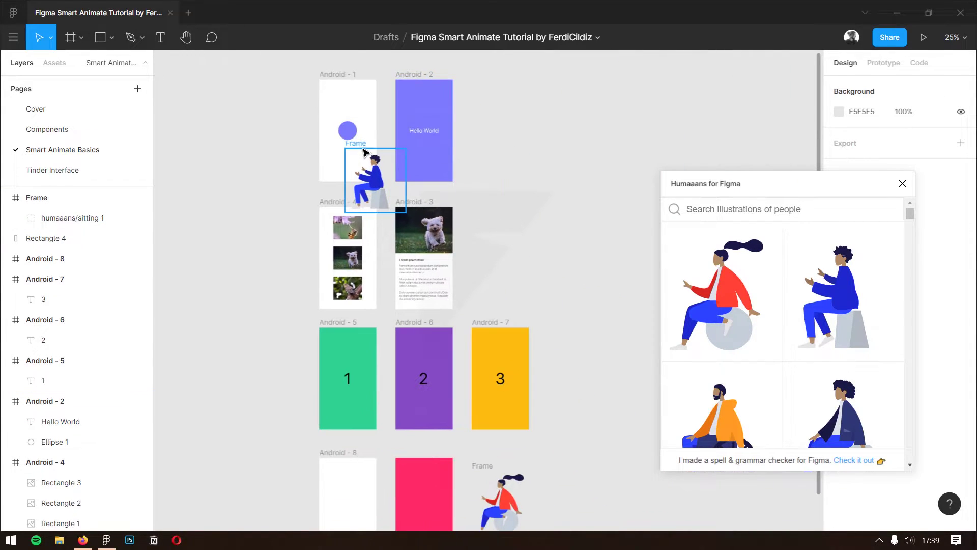
pyautogui.moveTo(418, 205)
pyautogui.mouseDown()
pyautogui.moveTo(469, 240)
pyautogui.moveTo(644, 524)
pyautogui.mouseUp()
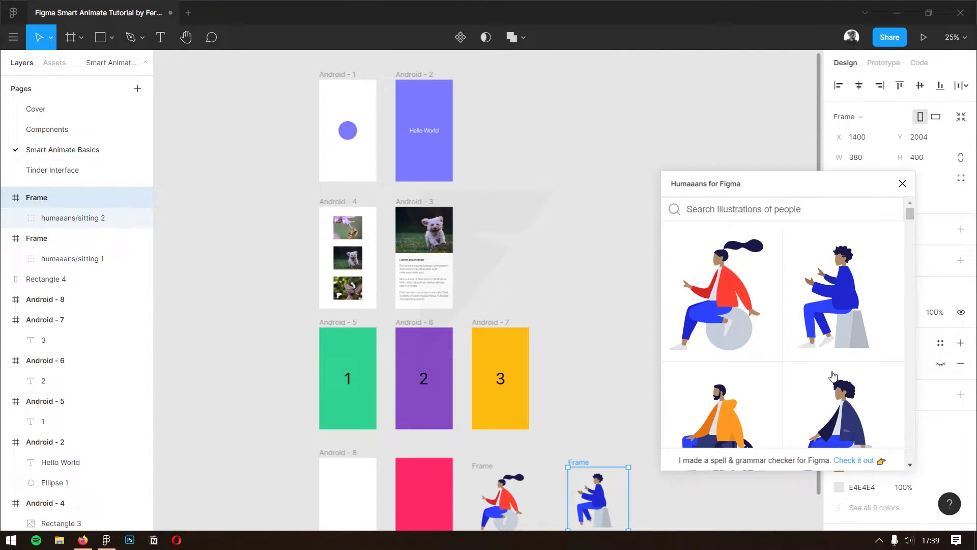
pyautogui.scroll(-3, 832, 375)
pyautogui.click(744, 354)
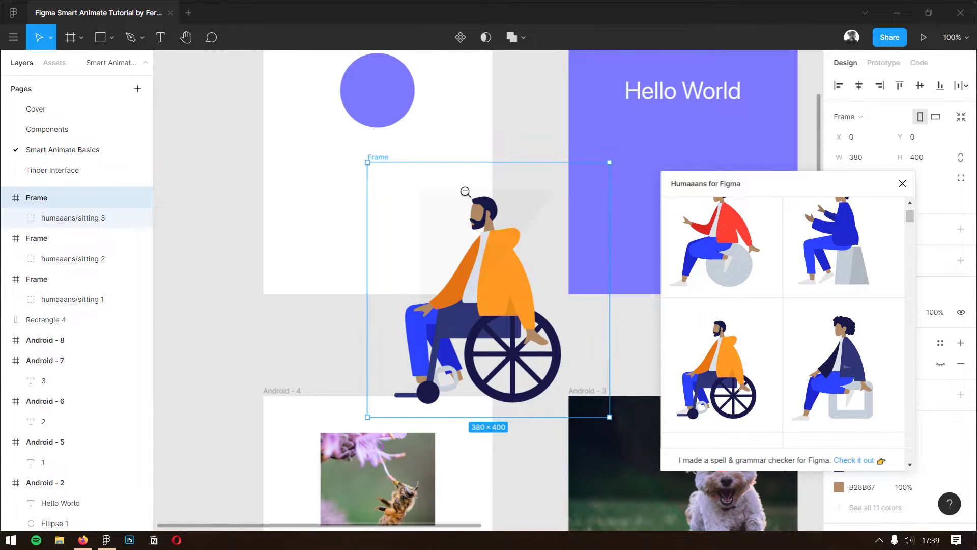
pyautogui.scroll(-5, 465, 191)
pyautogui.click(902, 183)
pyautogui.scroll(-3, 560, 204)
pyautogui.hscroll(3, 560, 203)
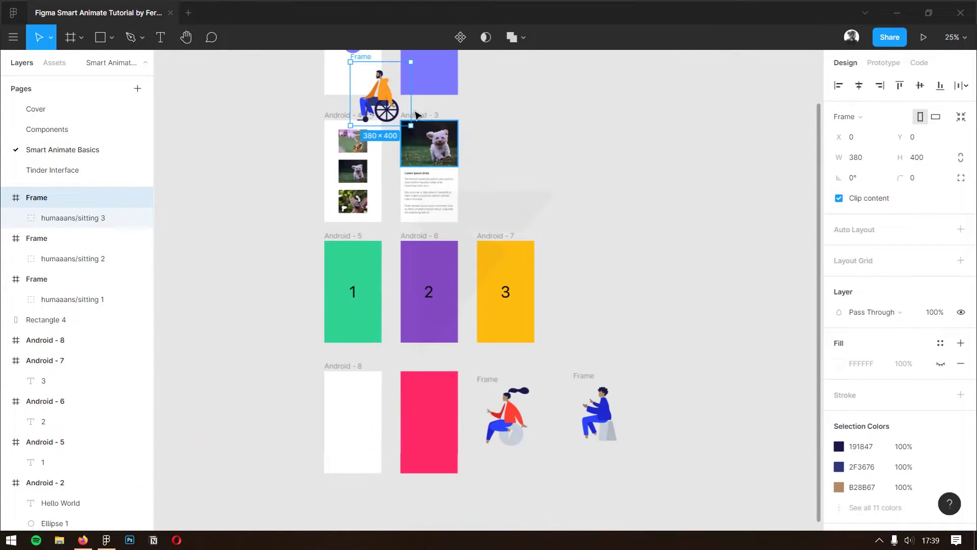
pyautogui.moveTo(369, 60); pyautogui.dragTo(673, 382)
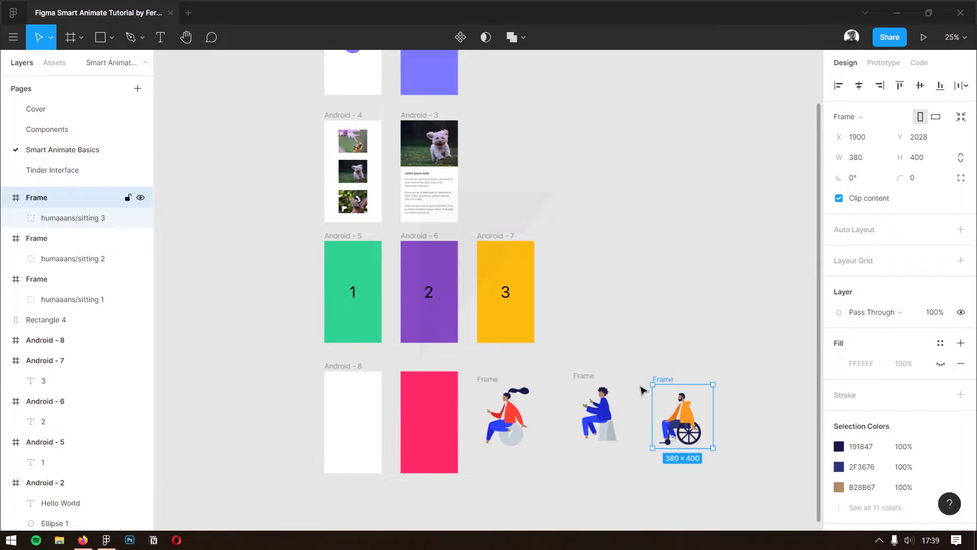
# Step: Space the three figure frames evenly horizontally and resize them to 190×200
pyautogui.keyDown('shift'); pyautogui.click(499, 388); pyautogui.keyUp('shift')
pyautogui.keyDown('shift'); pyautogui.click(608, 379); pyautogui.keyUp('shift')
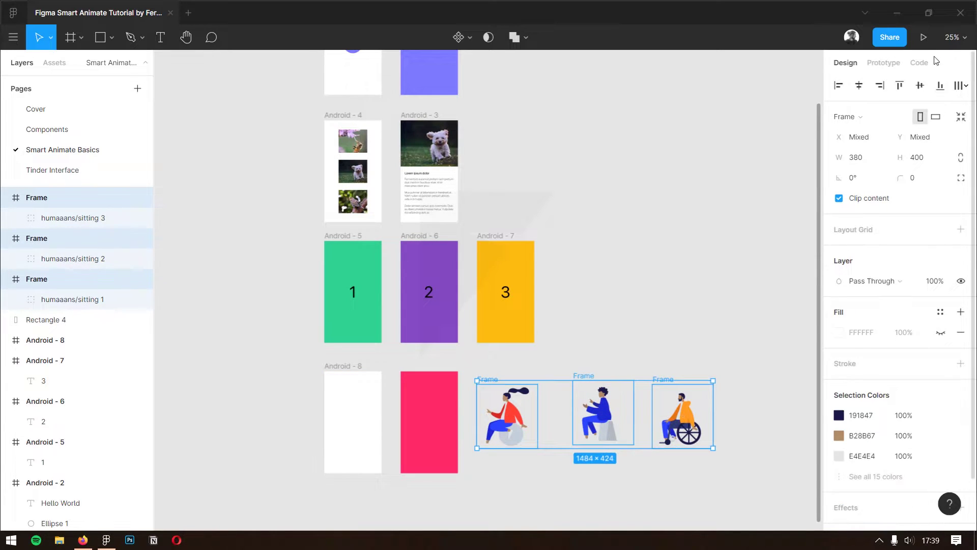
pyautogui.click(961, 85)
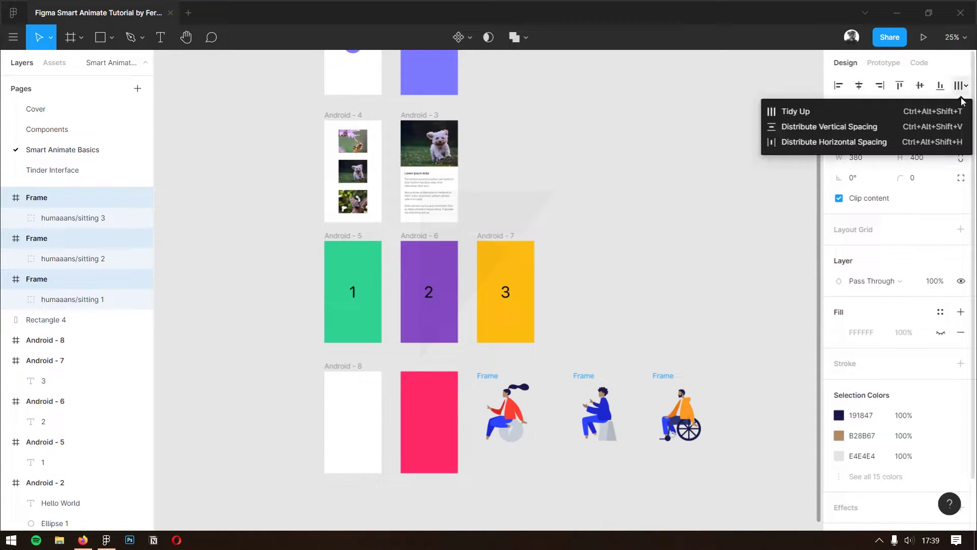
pyautogui.click(931, 145)
pyautogui.click(924, 161)
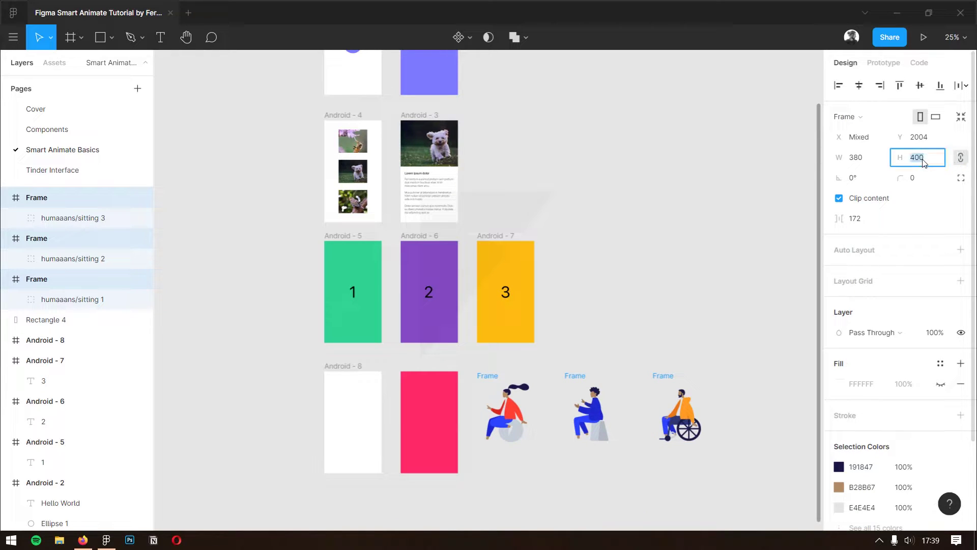
pyautogui.write('2')
pyautogui.press('Return')
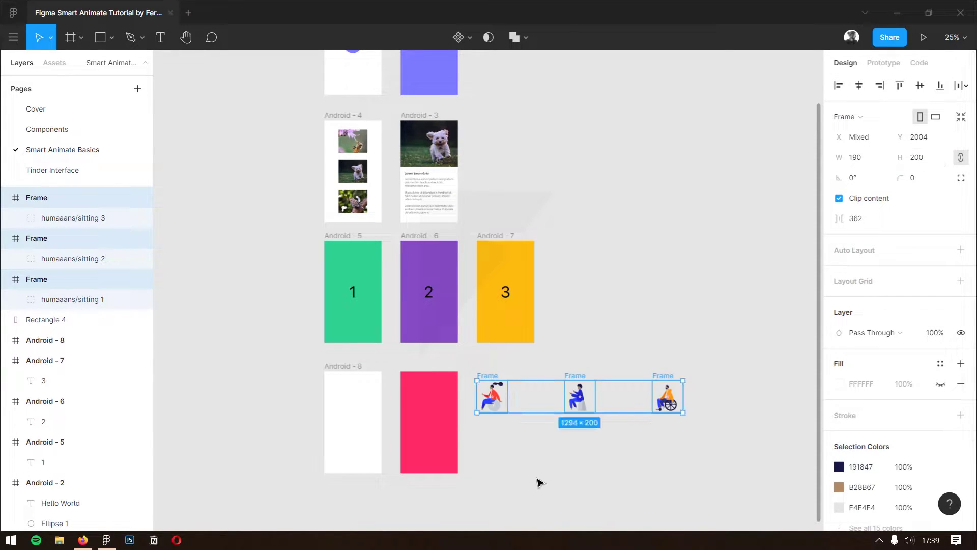
pyautogui.click(540, 483)
pyautogui.scroll(3, 481, 407)
# Step: Put the woman figure on the pink rectangle and refill it with a lightened sampled grey-blue
pyautogui.moveTo(481, 407)
pyautogui.mouseDown()
pyautogui.moveTo(516, 277)
pyautogui.moveTo(395, 277)
pyautogui.mouseUp()
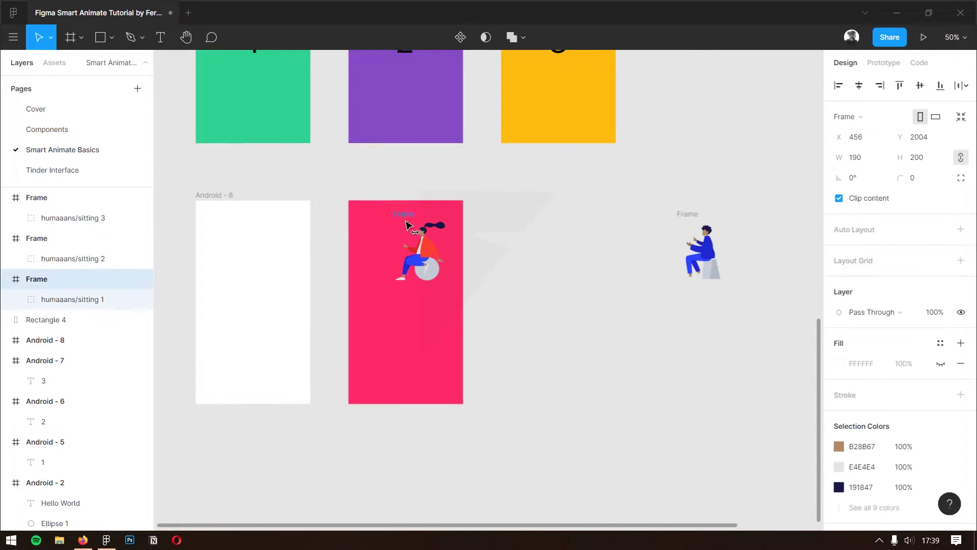
pyautogui.click(445, 316)
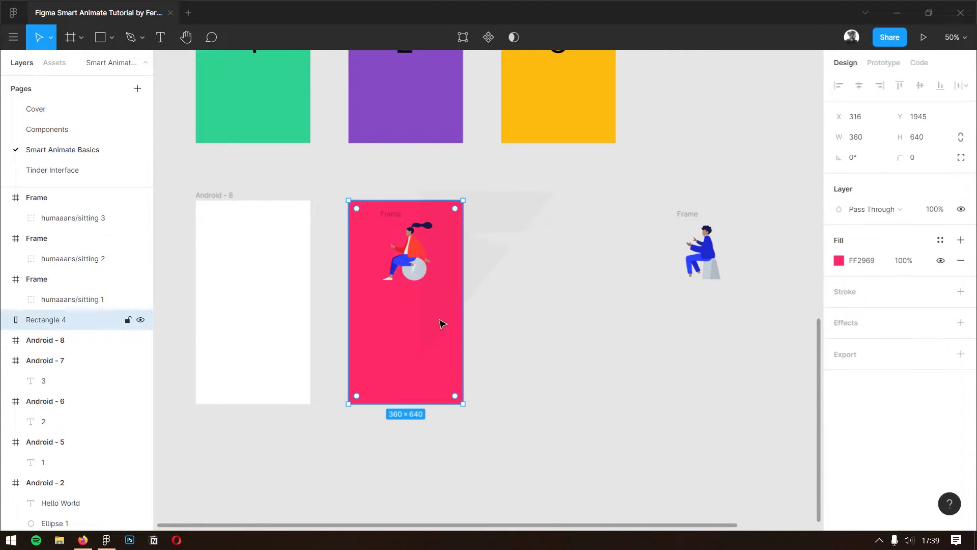
pyautogui.click(839, 261)
pyautogui.click(689, 389)
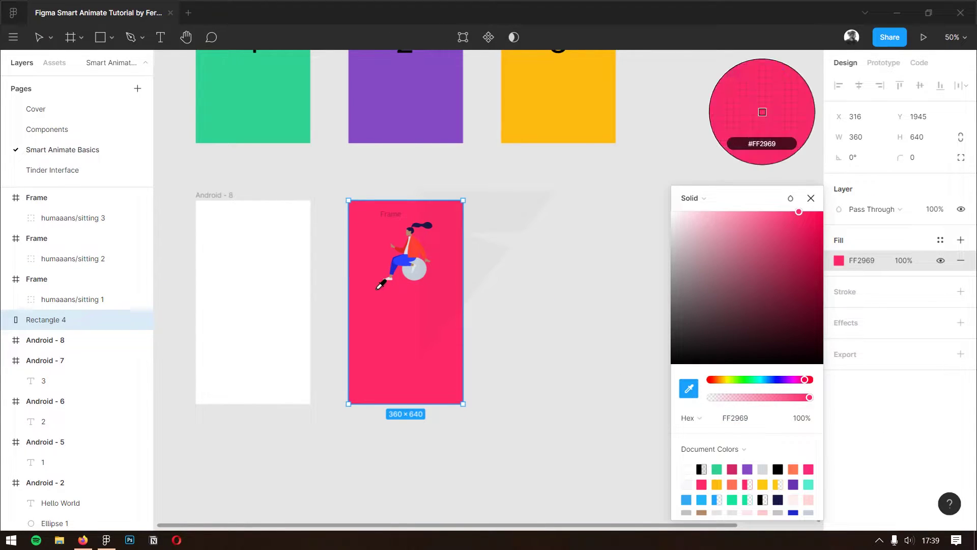
pyautogui.click(408, 261)
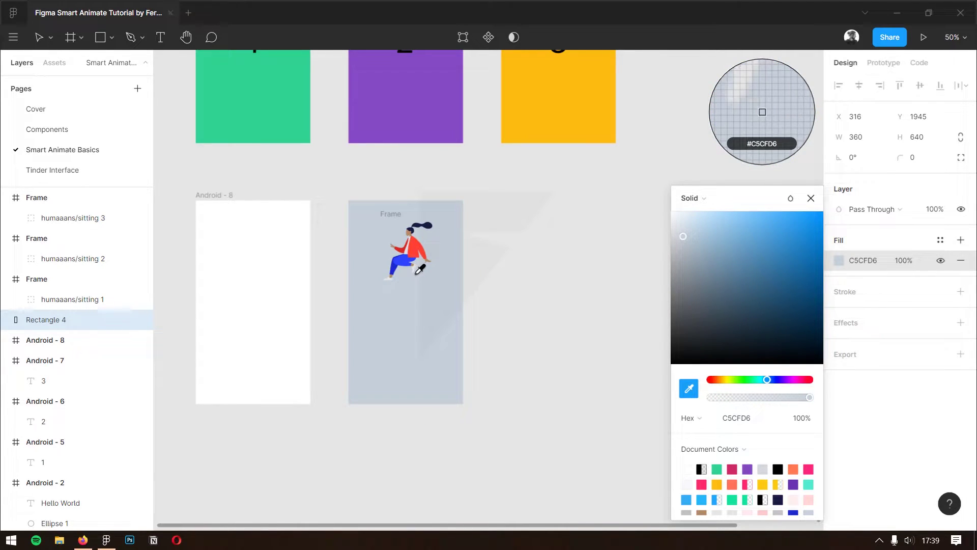
pyautogui.click(416, 273)
pyautogui.moveTo(682, 239); pyautogui.dragTo(676, 224)
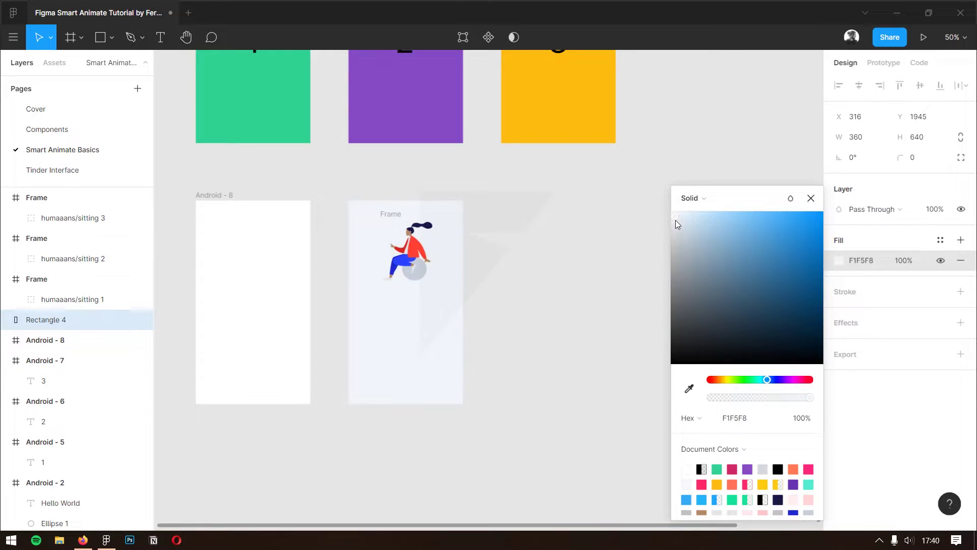
# Step: Ungroup the first figure's frame and centre the figure in its background
pyautogui.click(589, 279)
pyautogui.click(418, 264)
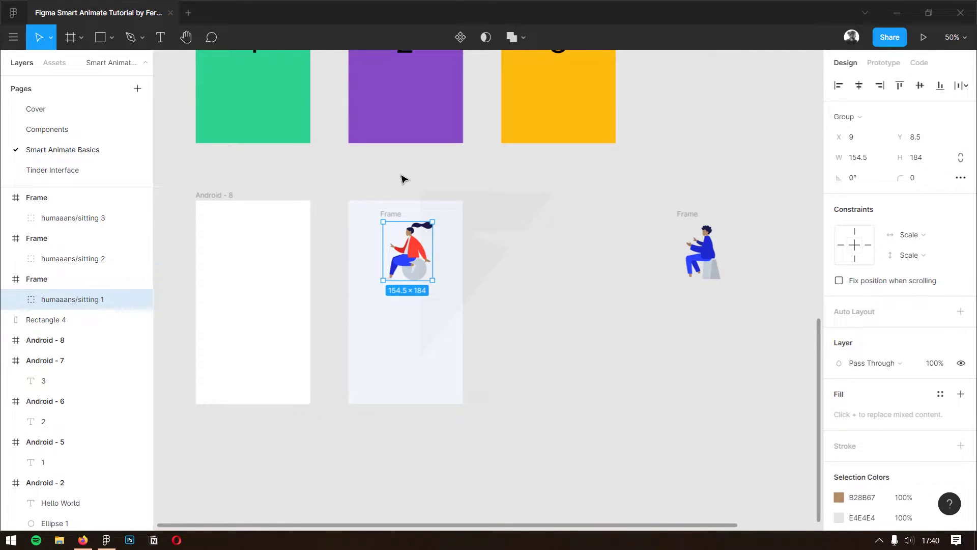
pyautogui.click(391, 214)
pyautogui.hotkey('ctrl', 'shift', 'g')
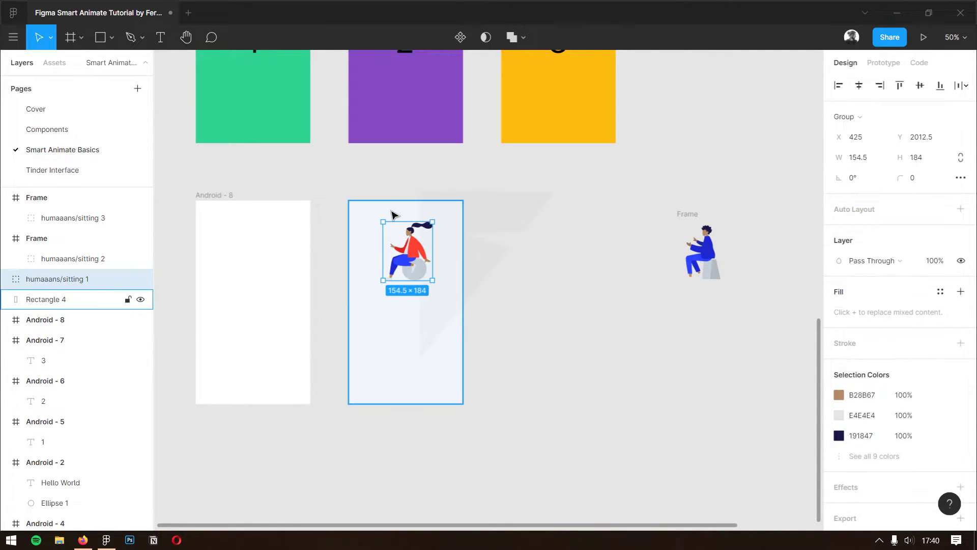
pyautogui.keyDown('shift'); pyautogui.click(444, 338); pyautogui.keyUp('shift')
pyautogui.click(859, 85)
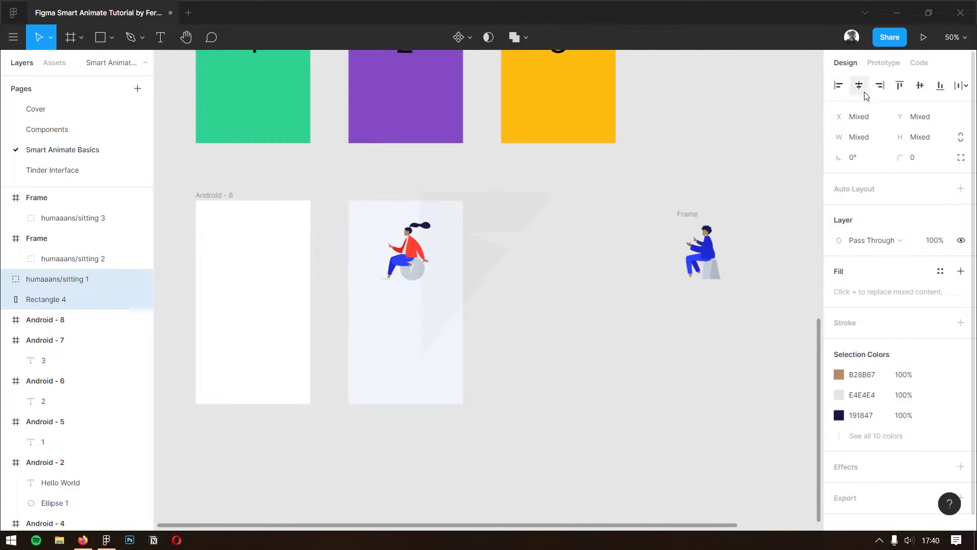
pyautogui.click(920, 85)
pyautogui.click(571, 344)
# Step: Set the red-shirt figure's height to 200 and re-centre it in its background
pyautogui.click(426, 311)
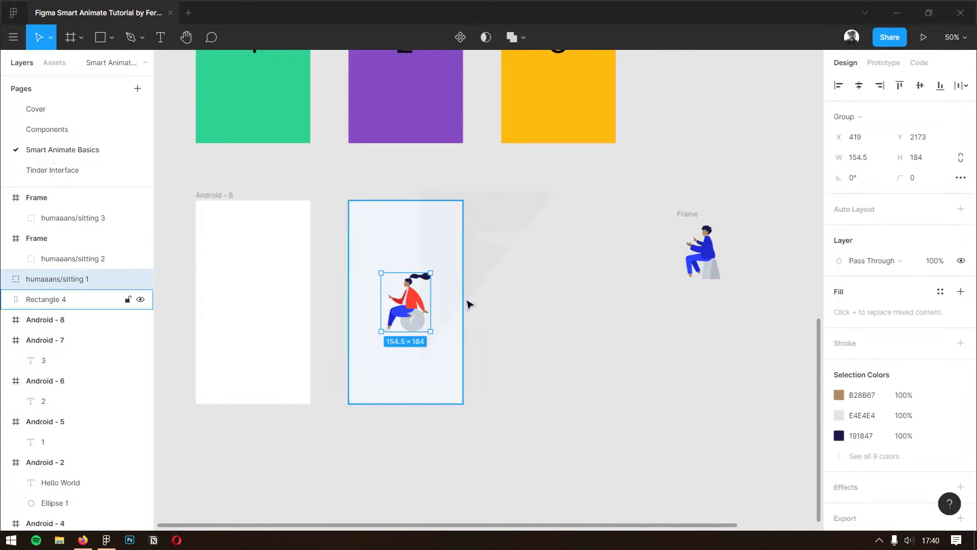
pyautogui.click(925, 162)
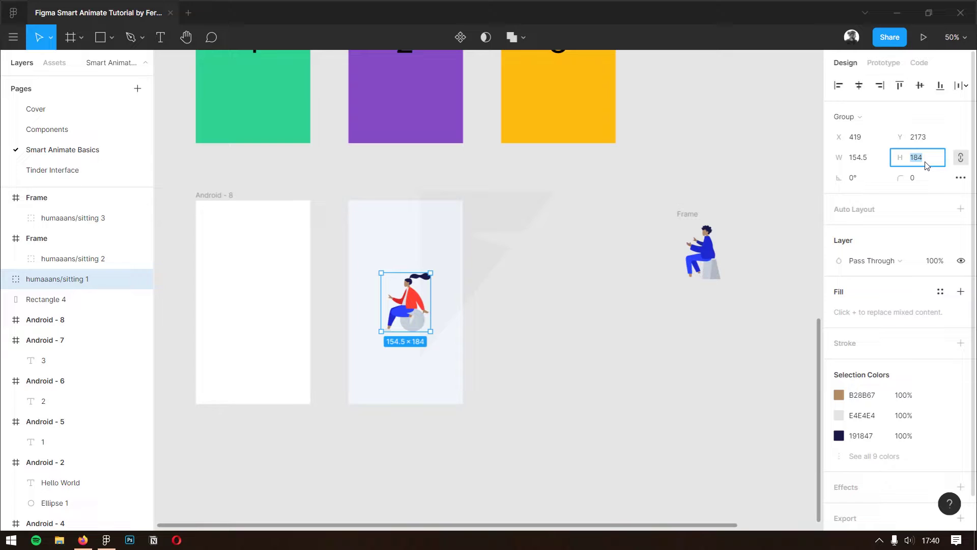
pyautogui.write('200')
pyautogui.press('Return')
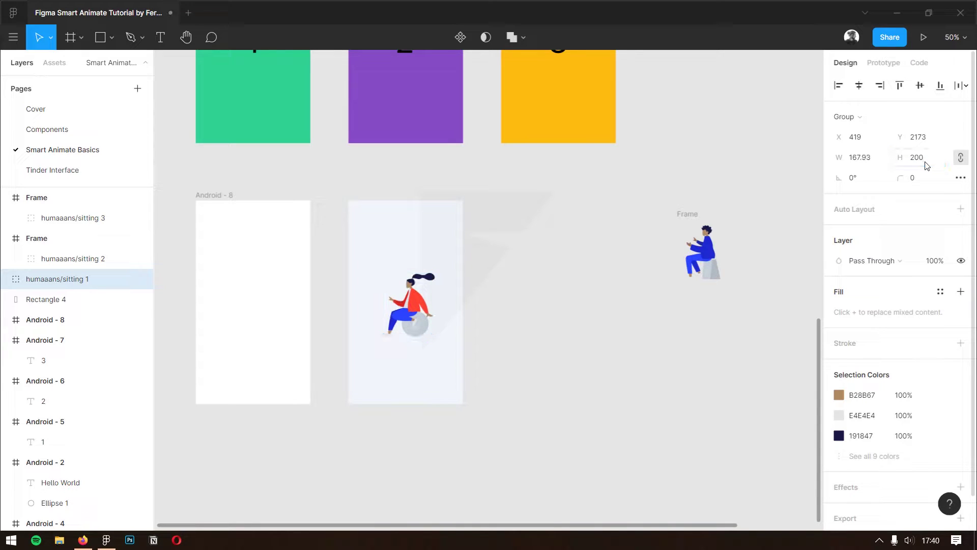
pyautogui.keyDown('shift'); pyautogui.click(421, 384); pyautogui.keyUp('shift')
pyautogui.click(919, 85)
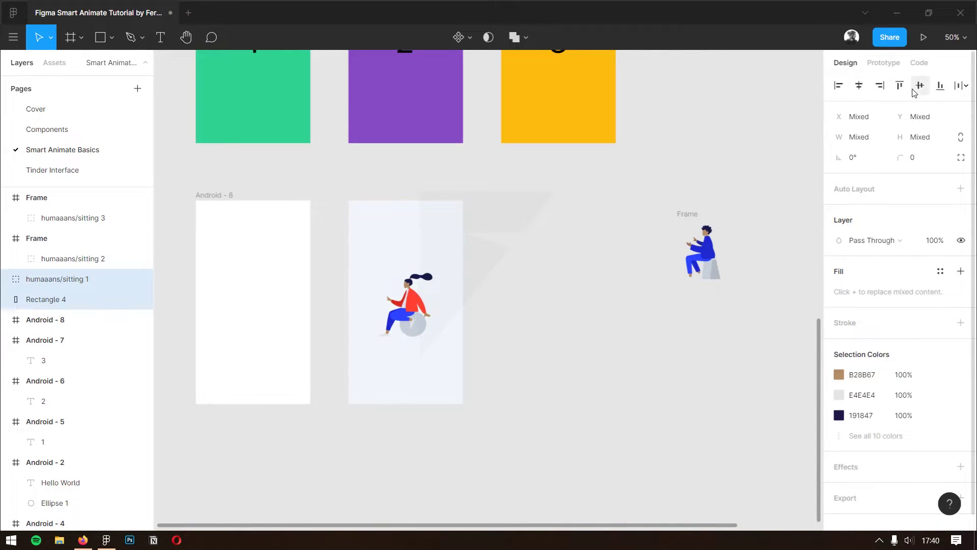
pyautogui.click(617, 312)
# Step: Ungroup the second and third figure frames and group the blue figure's parts into Group 1
pyautogui.hscroll(3, 617, 311)
pyautogui.click(629, 214)
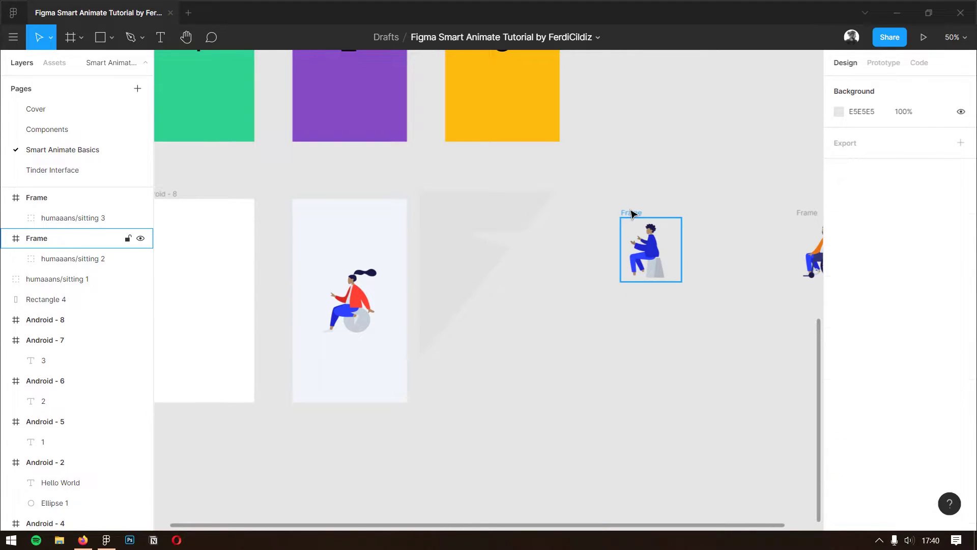
pyautogui.hotkey('ctrl', 'shift', 'g')
pyautogui.hscroll(3, 733, 229)
pyautogui.scroll(2, 733, 229)
pyautogui.click(748, 247)
pyautogui.hotkey('ctrl', 'shift', 'g')
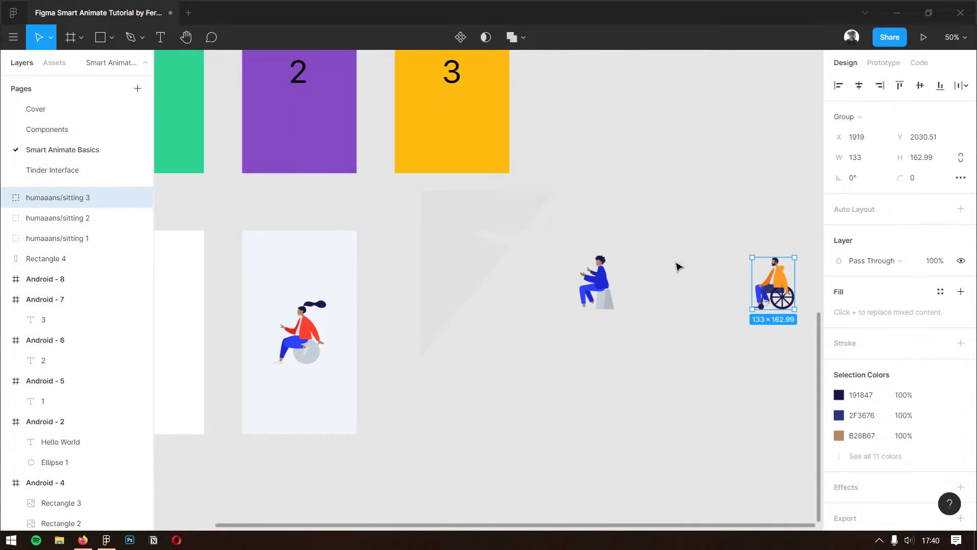
pyautogui.click(645, 345)
pyautogui.moveTo(656, 353); pyautogui.dragTo(551, 249)
pyautogui.hotkey('ctrl', 'g')
pyautogui.hscroll(-2, 565, 358)
pyautogui.click(564, 357)
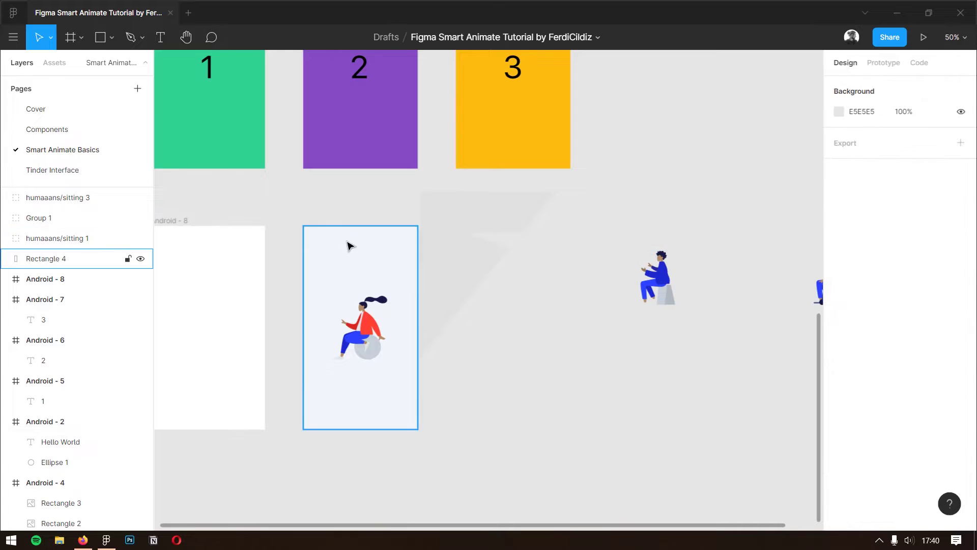
# Step: Duplicate the first screen to its right and delete the copied red-shirt figure
pyautogui.moveTo(338, 207); pyautogui.dragTo(428, 393)
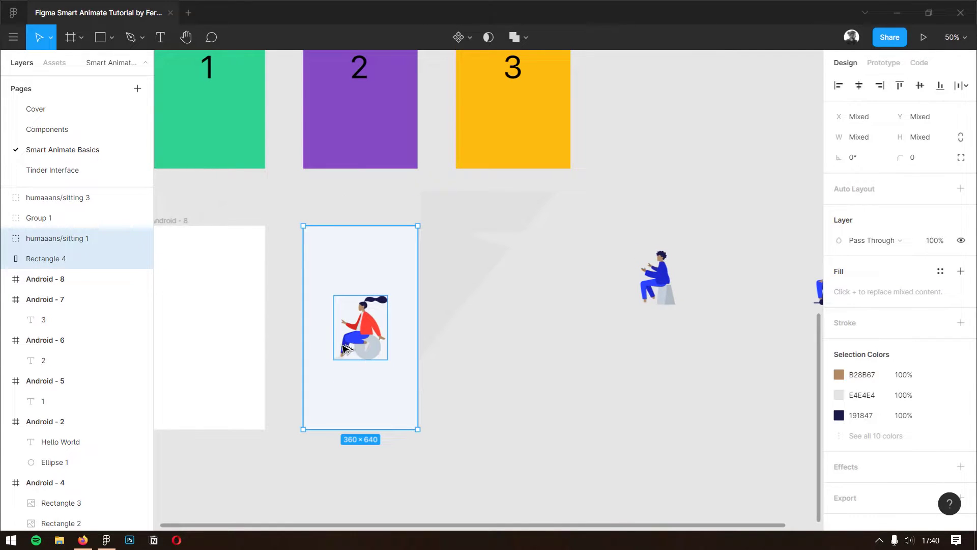
pyautogui.moveTo(353, 362); pyautogui.dragTo(455, 362)
pyautogui.click(469, 443)
pyautogui.click(425, 404)
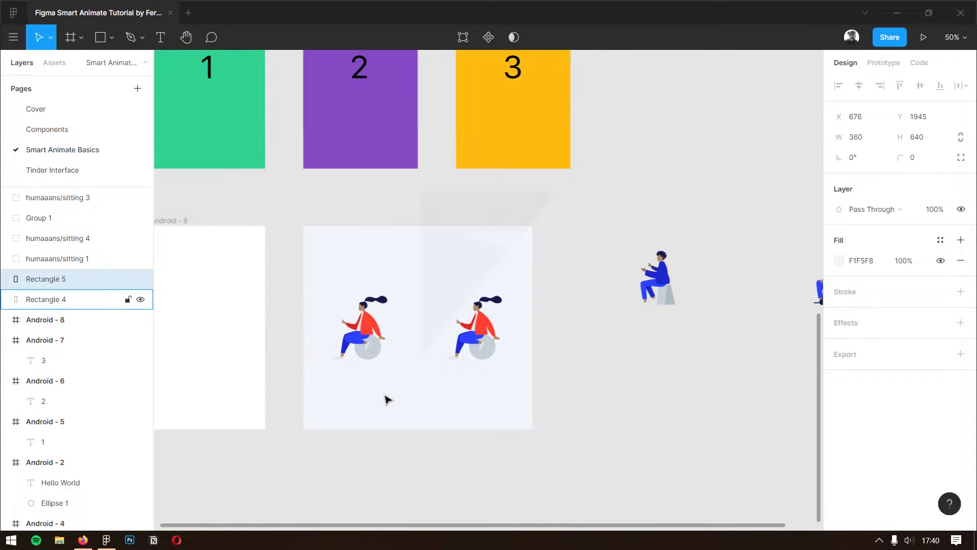
pyautogui.click(511, 454)
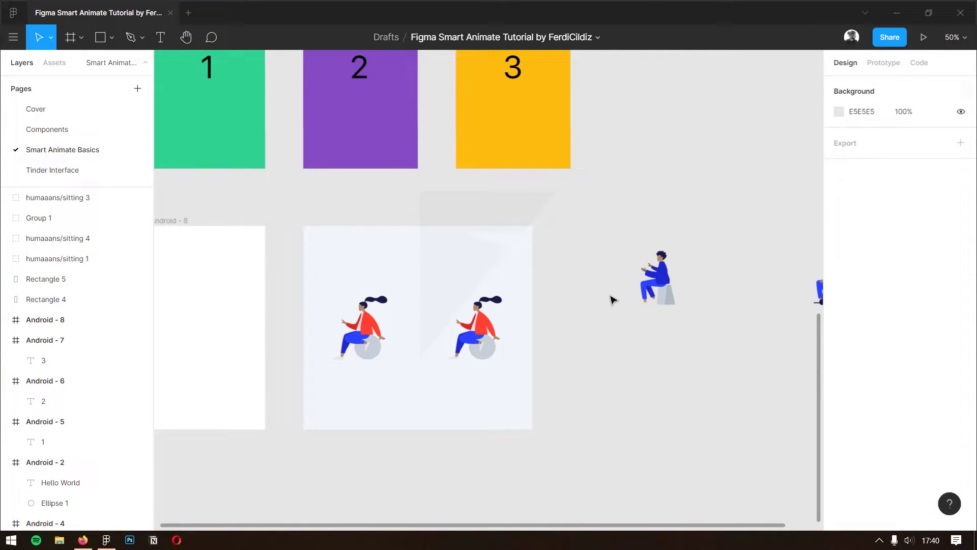
pyautogui.click(476, 326)
pyautogui.press('Delete')
# Step: Move the blue figure into the second screen and centre it there
pyautogui.moveTo(648, 273); pyautogui.dragTo(470, 312)
pyautogui.keyDown('shift'); pyautogui.click(500, 398); pyautogui.keyUp('shift')
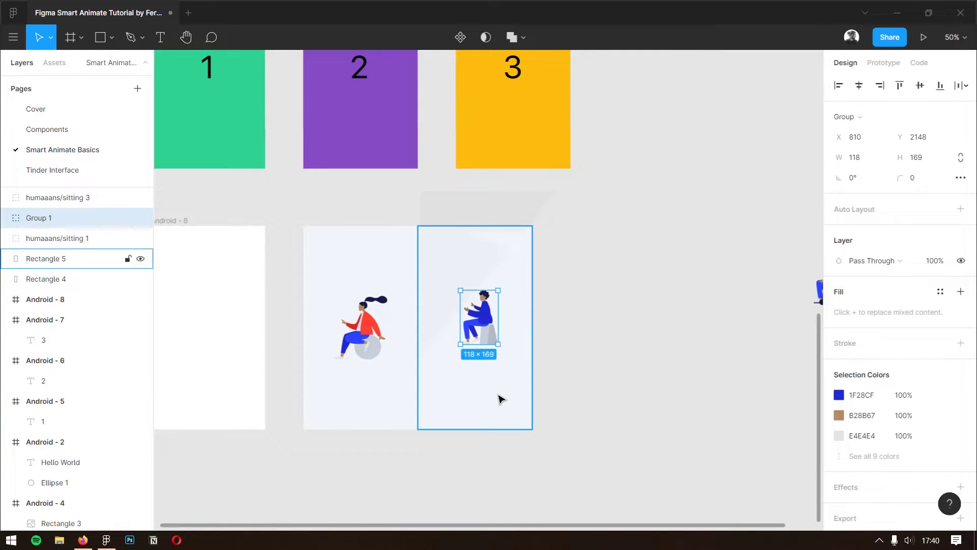
pyautogui.click(859, 85)
pyautogui.click(920, 85)
pyautogui.click(617, 362)
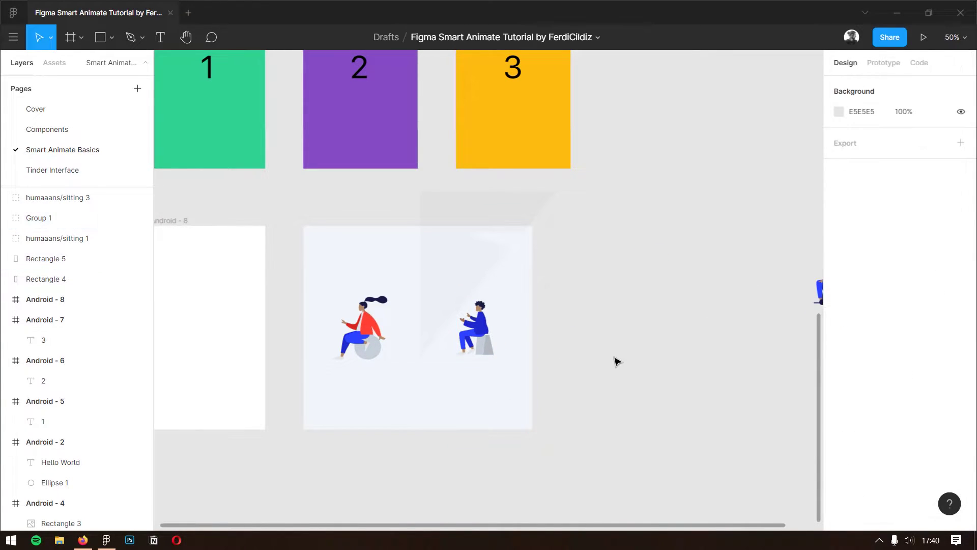
# Step: Recolour the second background light blue D8E6EF using the eyedropper
pyautogui.click(518, 380)
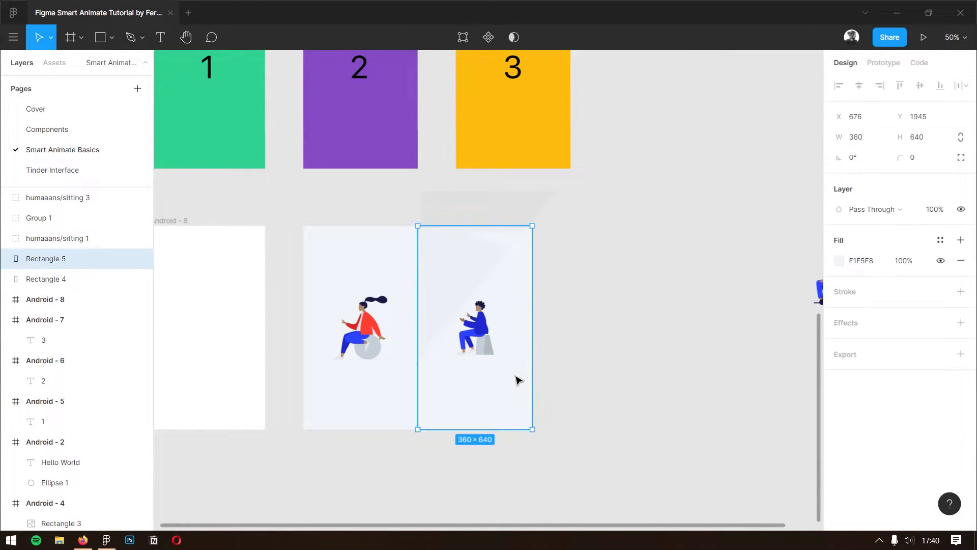
pyautogui.click(838, 261)
pyautogui.click(689, 388)
pyautogui.click(485, 342)
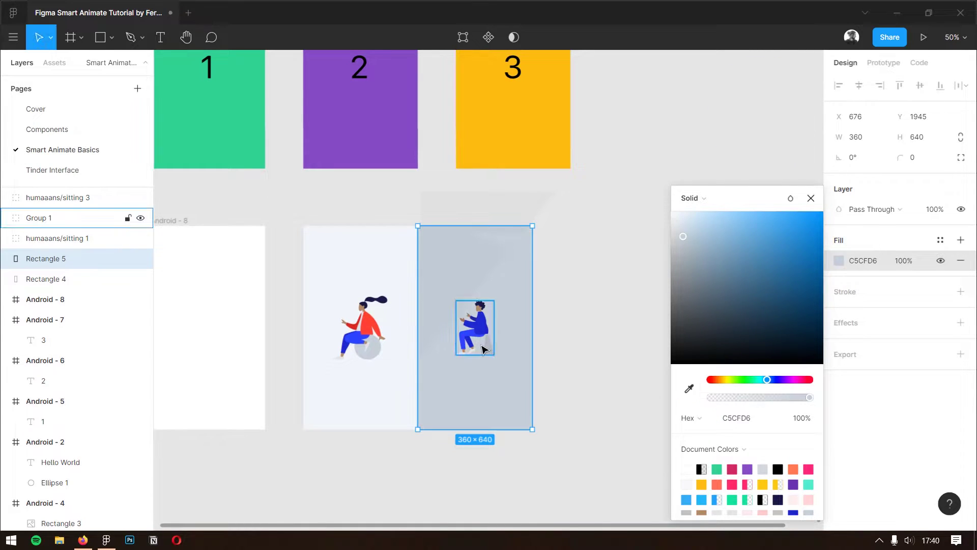
pyautogui.moveTo(685, 234); pyautogui.dragTo(686, 227)
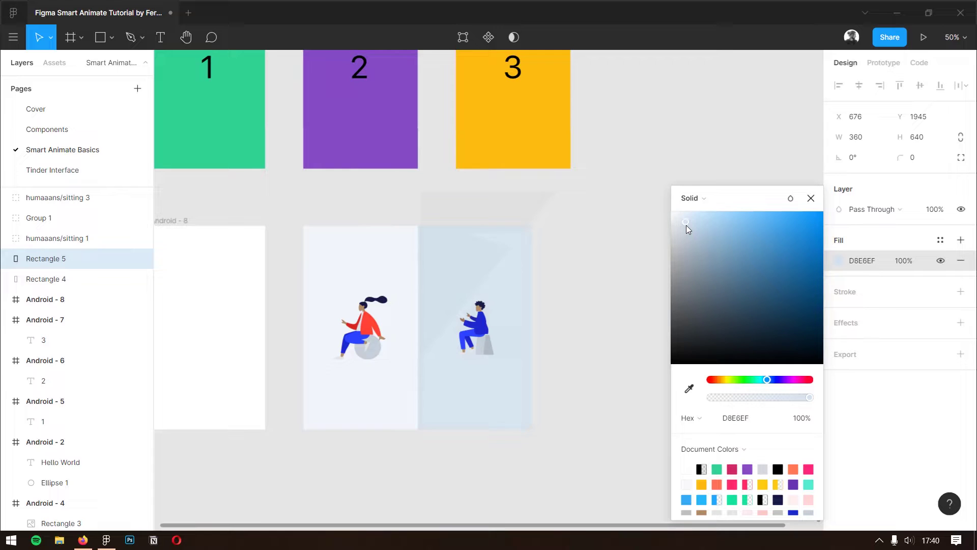
pyautogui.click(617, 316)
# Step: Duplicate the light-blue background as a third screen and move the wheelchair figure onto it
pyautogui.moveTo(617, 316); pyautogui.dragTo(540, 334)
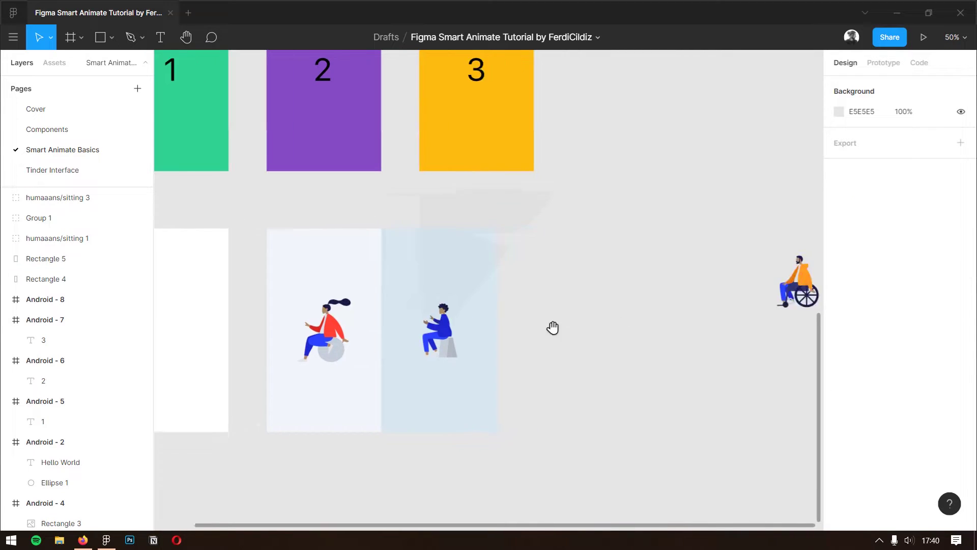
pyautogui.moveTo(388, 280); pyautogui.dragTo(506, 281)
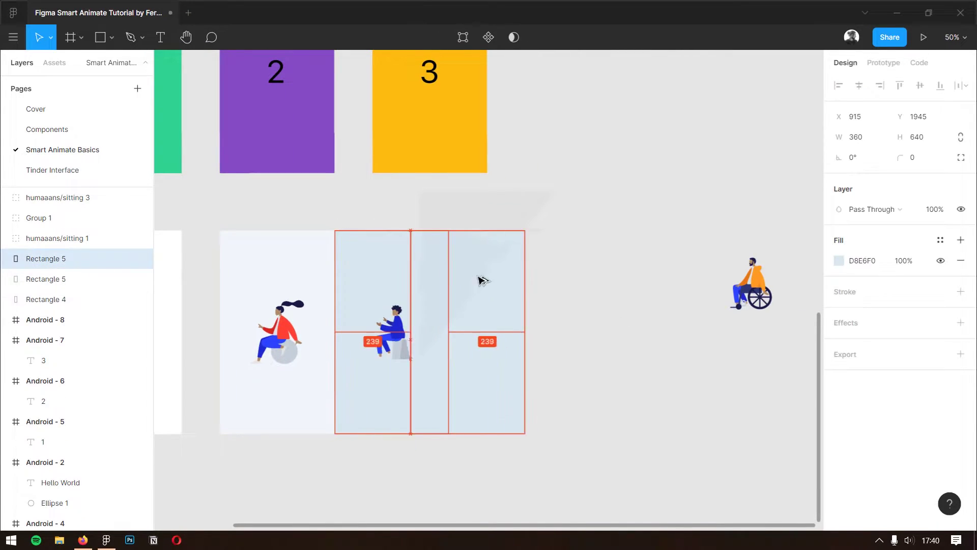
pyautogui.click(667, 359)
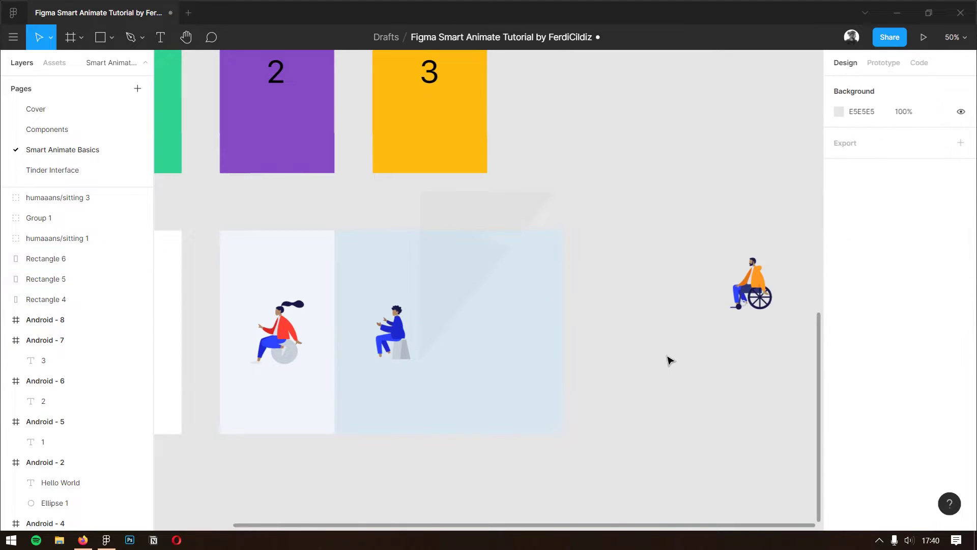
pyautogui.moveTo(739, 302); pyautogui.dragTo(515, 332)
# Step: Set the wheelchair figure's height to 200 and centre it in the third screen
pyautogui.keyDown('shift'); pyautogui.click(514, 385); pyautogui.keyUp('shift')
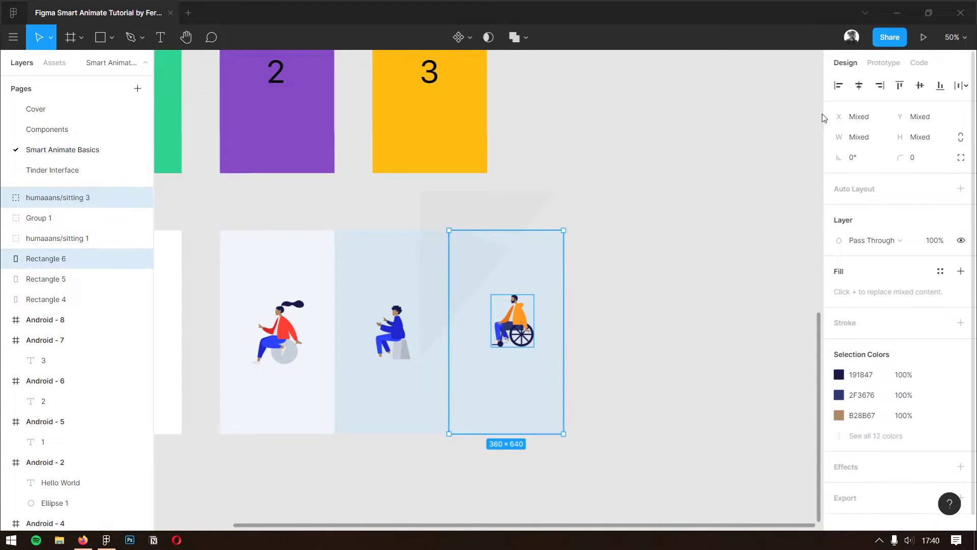
pyautogui.click(859, 85)
pyautogui.click(630, 354)
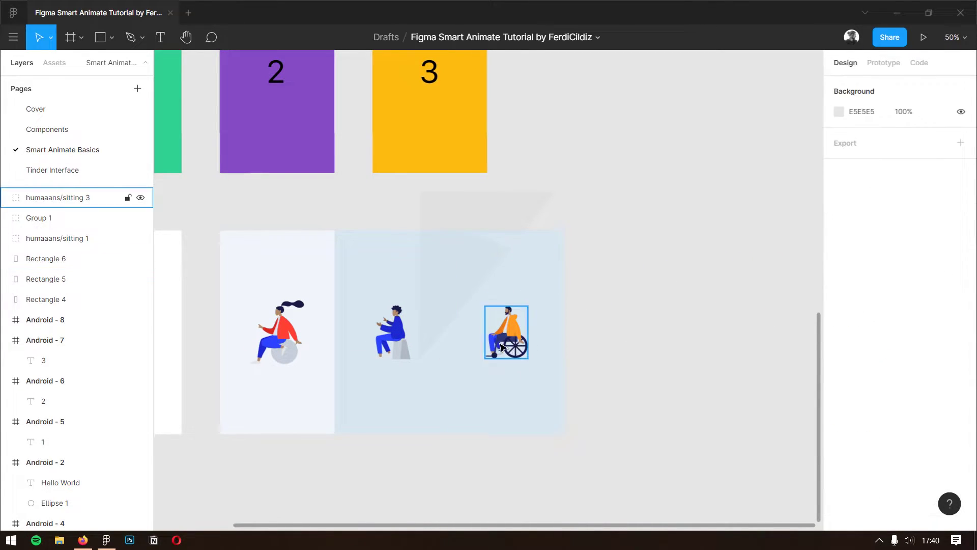
pyautogui.click(58, 198)
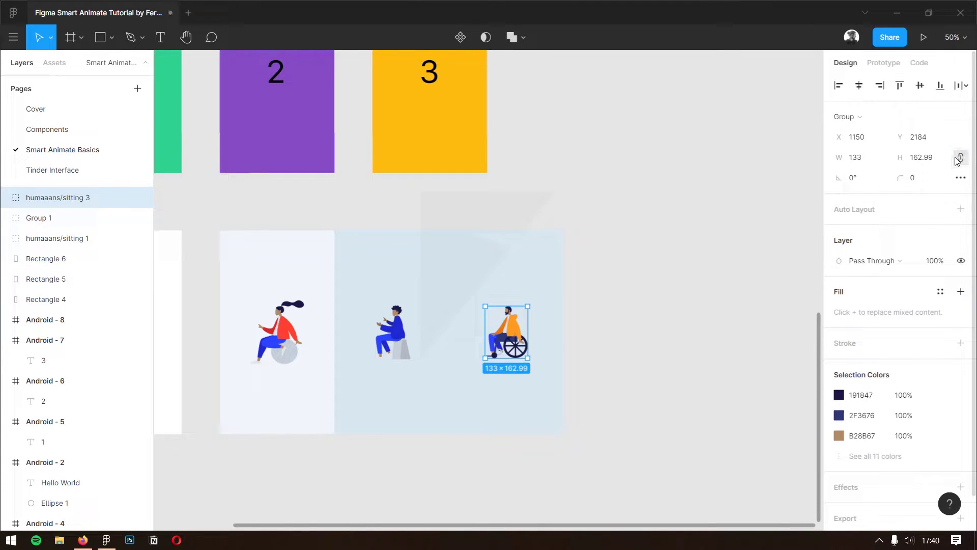
pyautogui.click(938, 163)
pyautogui.write('200')
pyautogui.press('Return')
pyautogui.keyDown('shift'); pyautogui.click(62, 259); pyautogui.keyUp('shift')
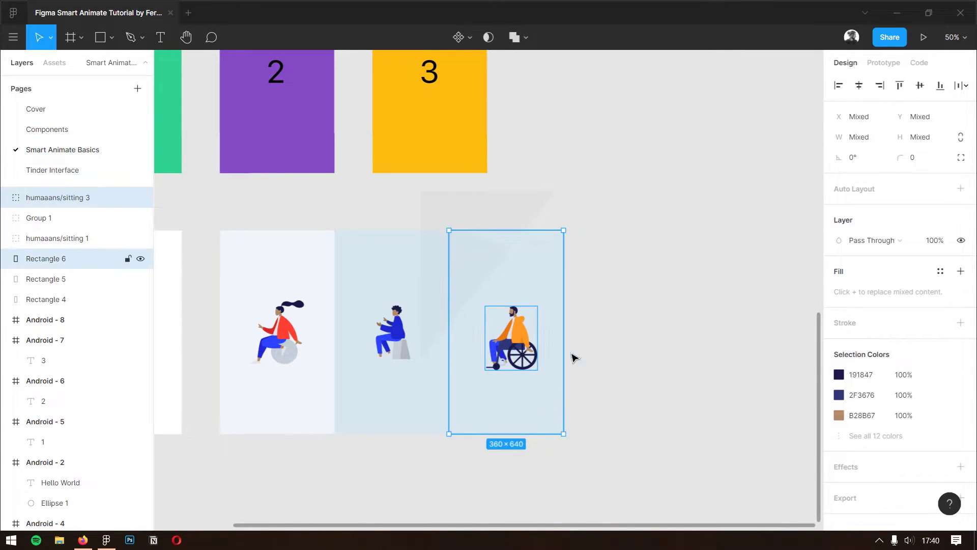
pyautogui.click(924, 88)
# Step: Set the blue figure's height to 200 and centre it within the middle backdrop
pyautogui.click(391, 333)
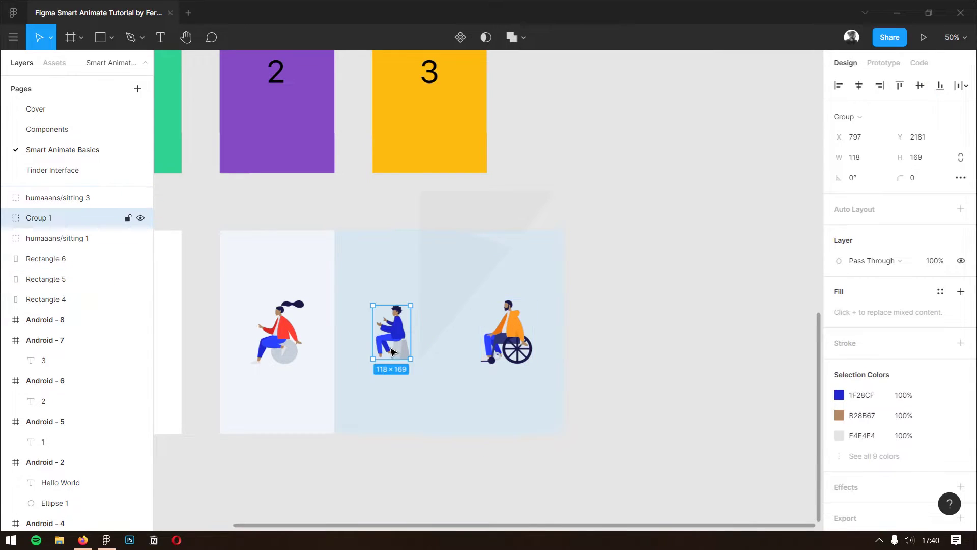
pyautogui.moveTo(442, 364); pyautogui.dragTo(559, 331)
pyautogui.click(926, 166)
pyautogui.write('200')
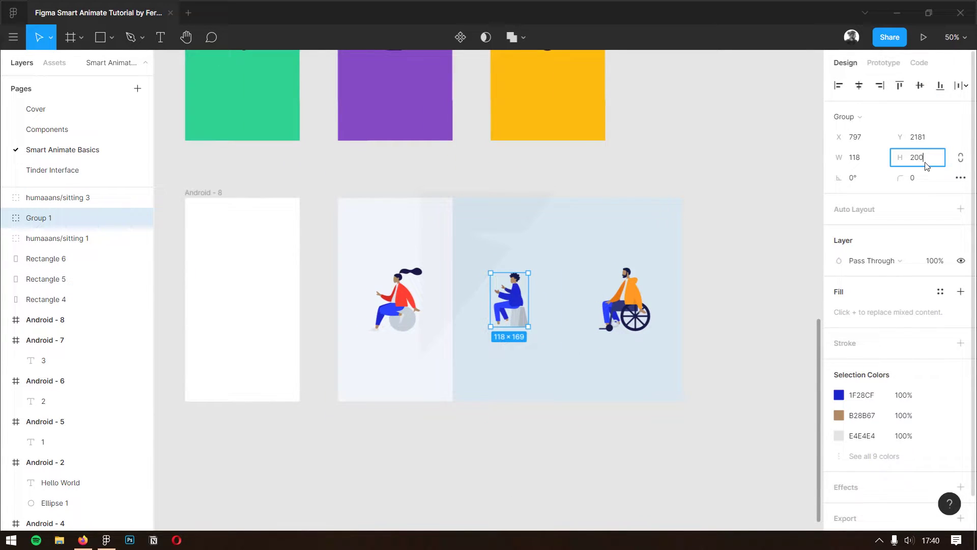
pyautogui.press('Return')
pyautogui.hotkey('ctrl', 'z')
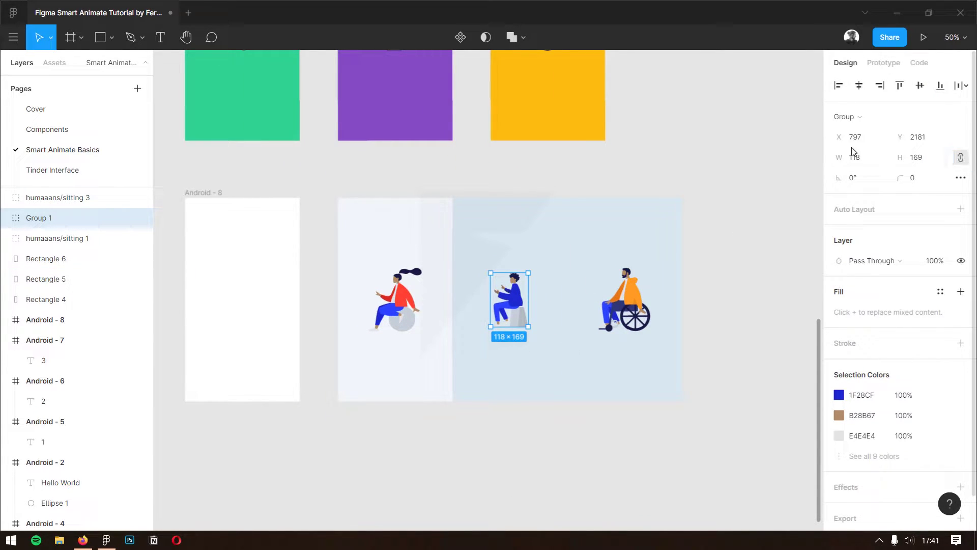
pyautogui.click(937, 162)
pyautogui.write('200')
pyautogui.press('Return')
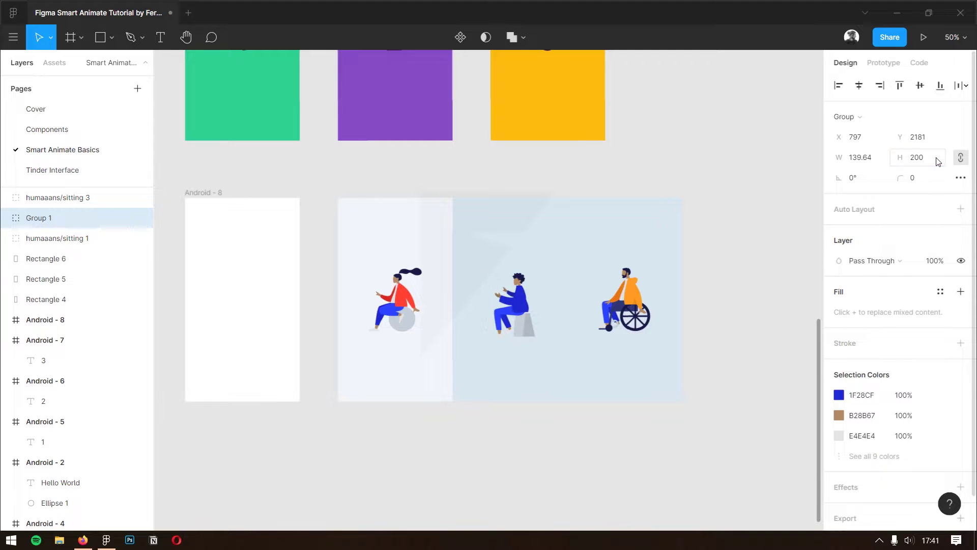
pyautogui.keyDown('shift'); pyautogui.click(555, 336); pyautogui.keyUp('shift')
pyautogui.click(858, 85)
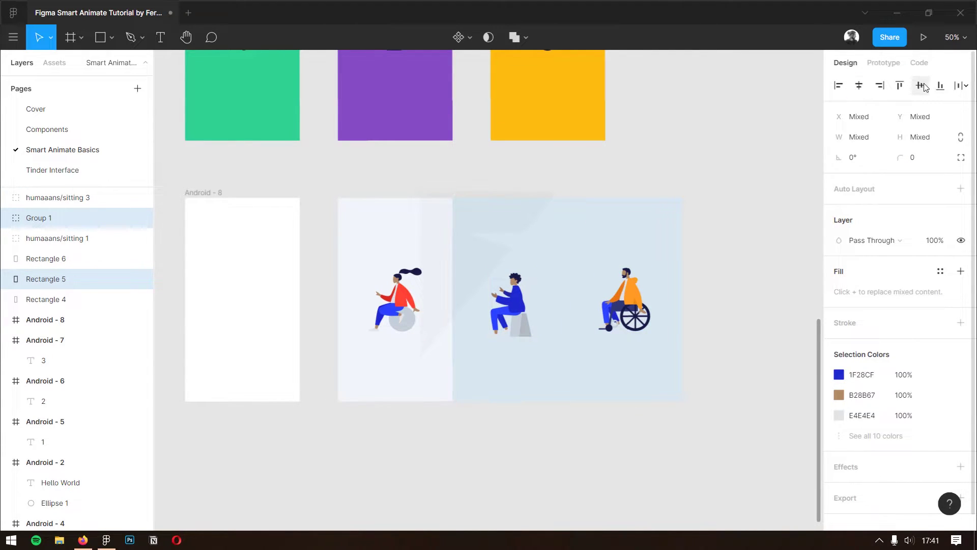
pyautogui.click(920, 86)
# Step: Give the wheelchair figure's backdrop a darker greyish-blue fill
pyautogui.hscroll(2, 674, 311)
pyautogui.scroll(1, 674, 312)
pyautogui.click(552, 344)
pyautogui.keyDown('shift'); pyautogui.click(585, 326); pyautogui.keyUp('shift')
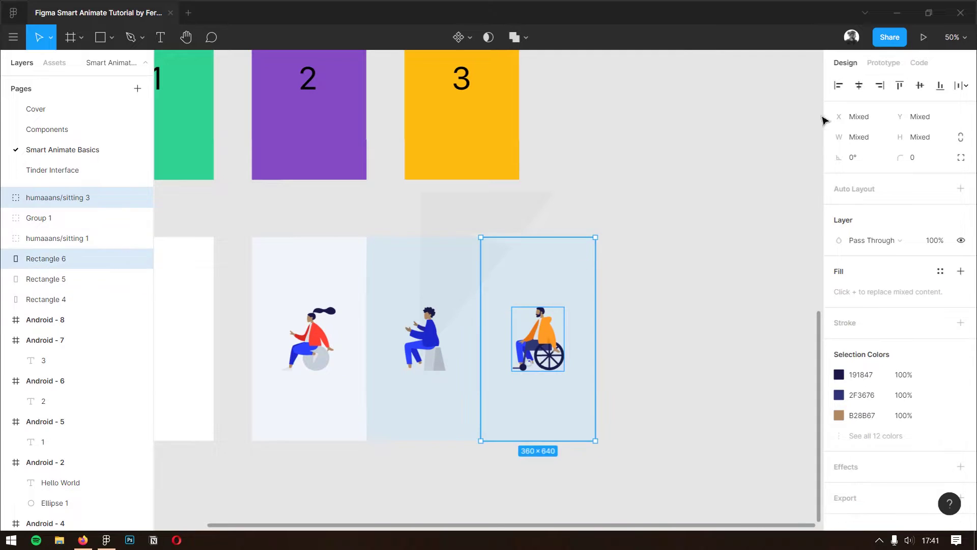
pyautogui.click(606, 373)
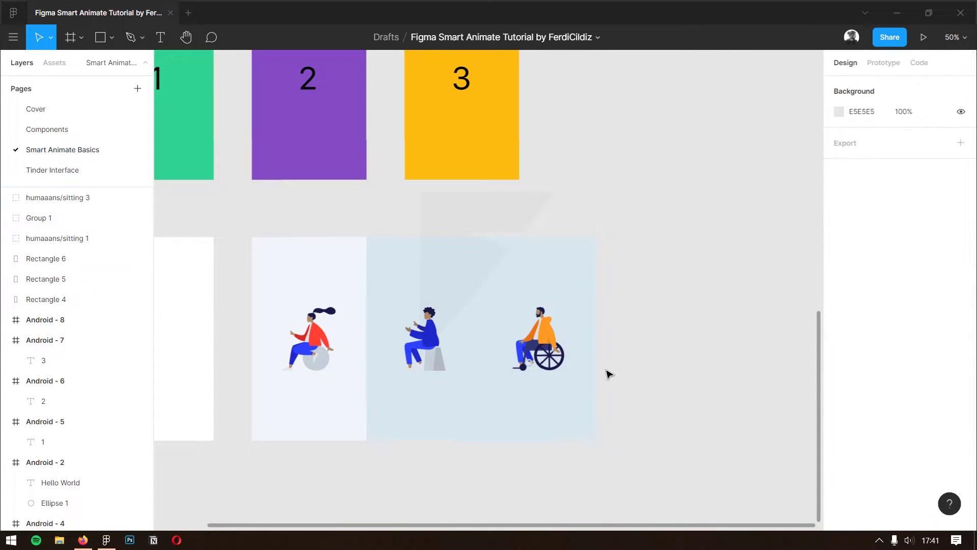
pyautogui.click(565, 393)
pyautogui.click(838, 260)
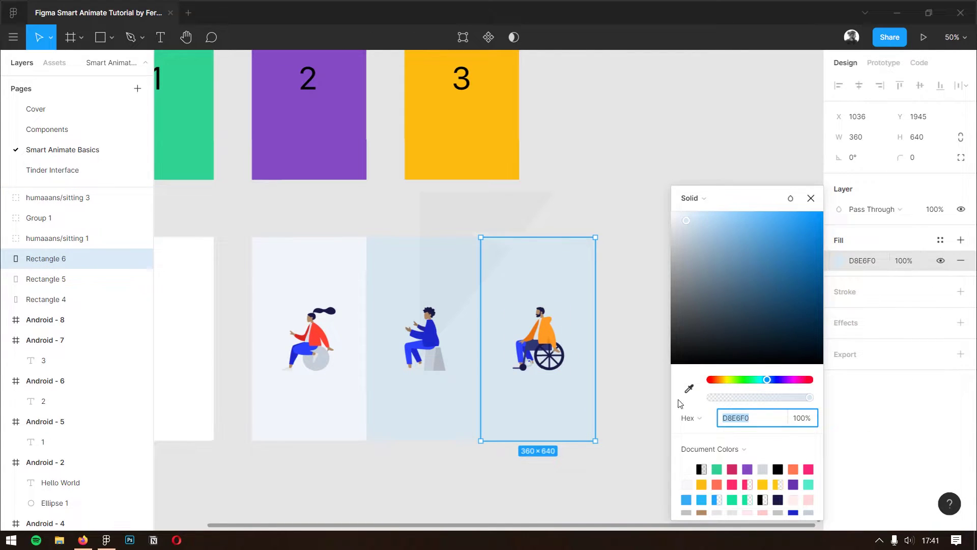
pyautogui.click(689, 388)
pyautogui.click(523, 350)
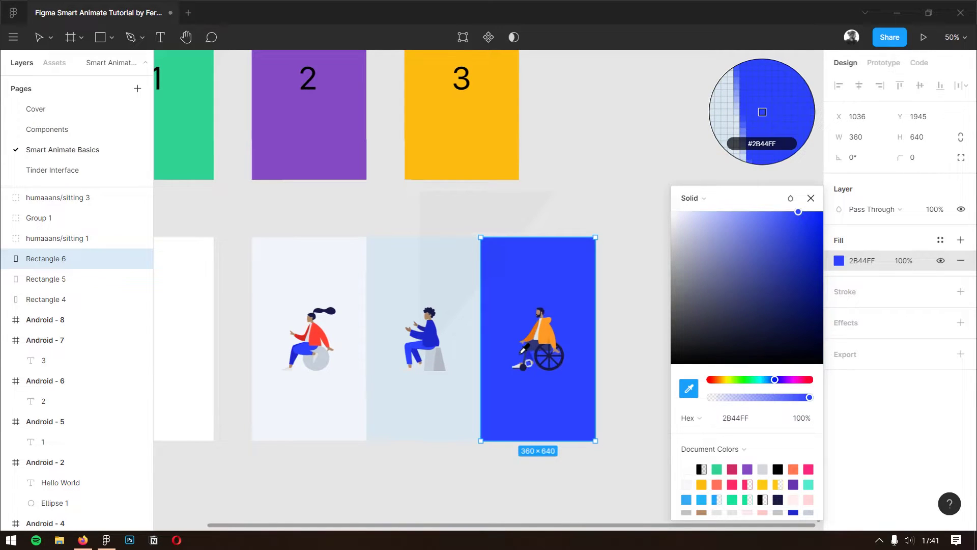
pyautogui.click(475, 383)
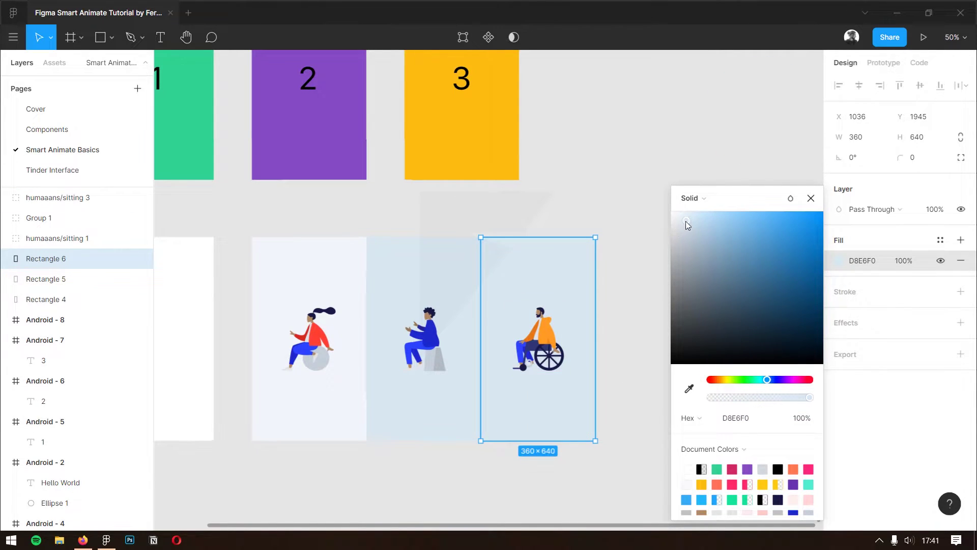
pyautogui.moveTo(697, 227); pyautogui.dragTo(672, 264)
pyautogui.click(639, 346)
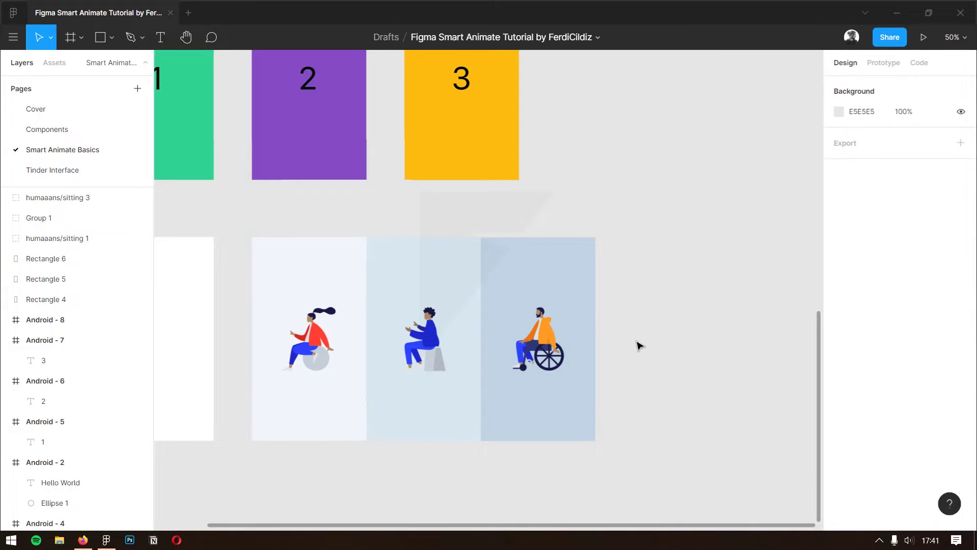
pyautogui.hscroll(-3, 622, 338)
pyautogui.scroll(-1, 662, 331)
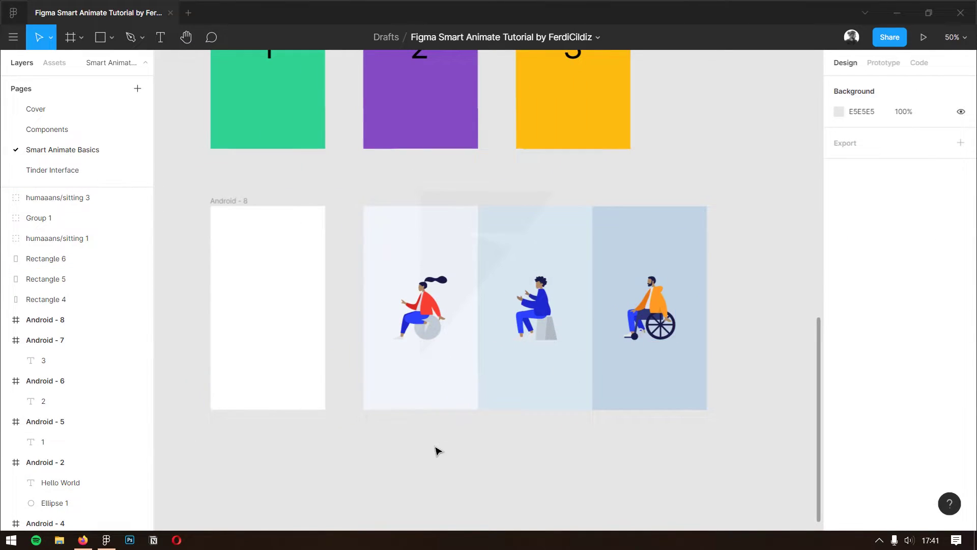
# Step: Group each of the three figures with its backdrop rectangle
pyautogui.moveTo(417, 419); pyautogui.dragTo(465, 279)
pyautogui.hotkey('ctrl', 'g')
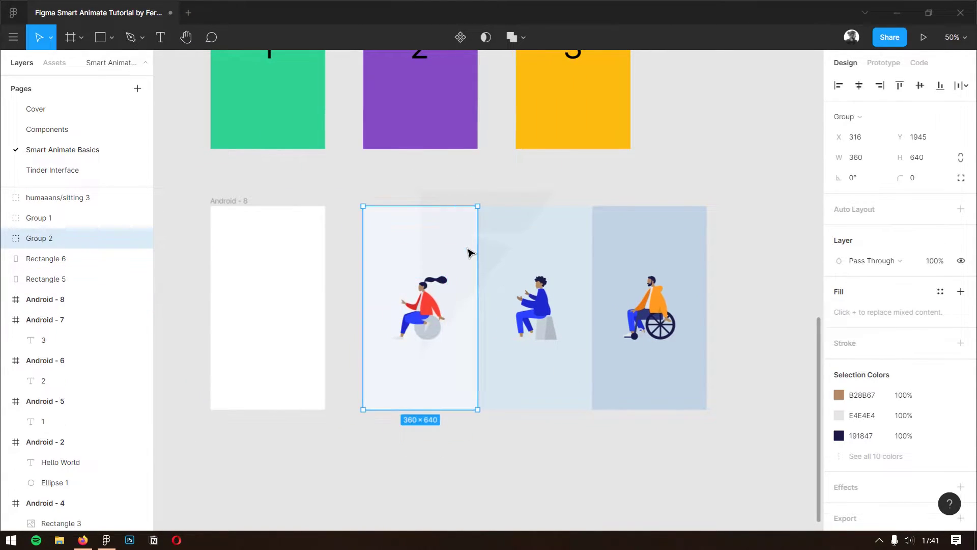
pyautogui.moveTo(519, 445); pyautogui.dragTo(540, 285)
pyautogui.hotkey('ctrl', 'g')
pyautogui.moveTo(634, 453); pyautogui.dragTo(661, 285)
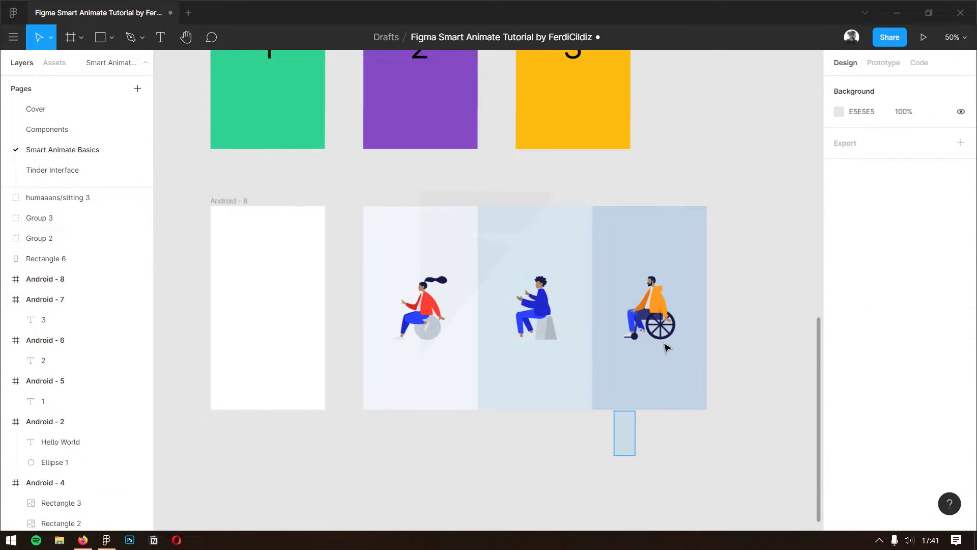
pyautogui.hotkey('ctrl', 'g')
pyautogui.click(661, 434)
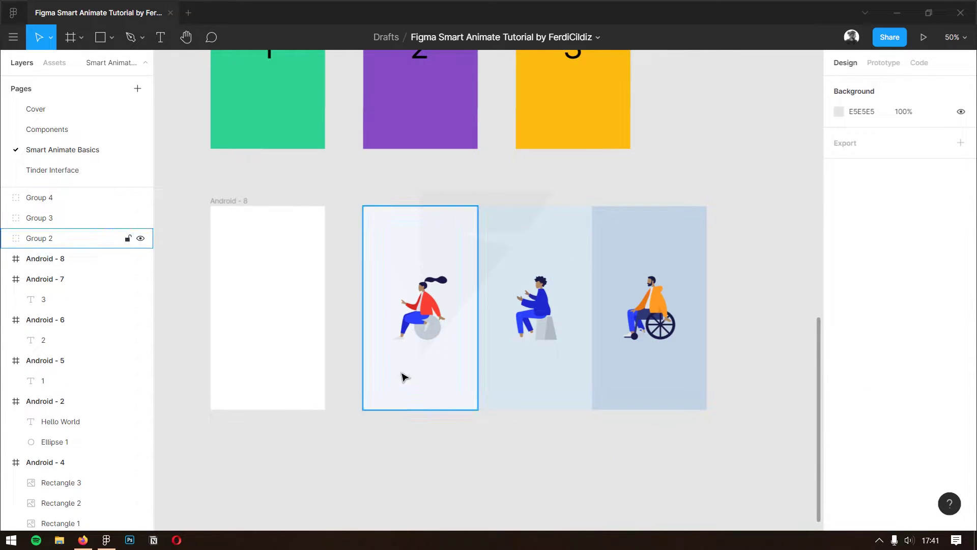
# Step: Move the three panel groups into Android - 8, aligned so only the girl shows
pyautogui.moveTo(462, 384); pyautogui.dragTo(506, 389)
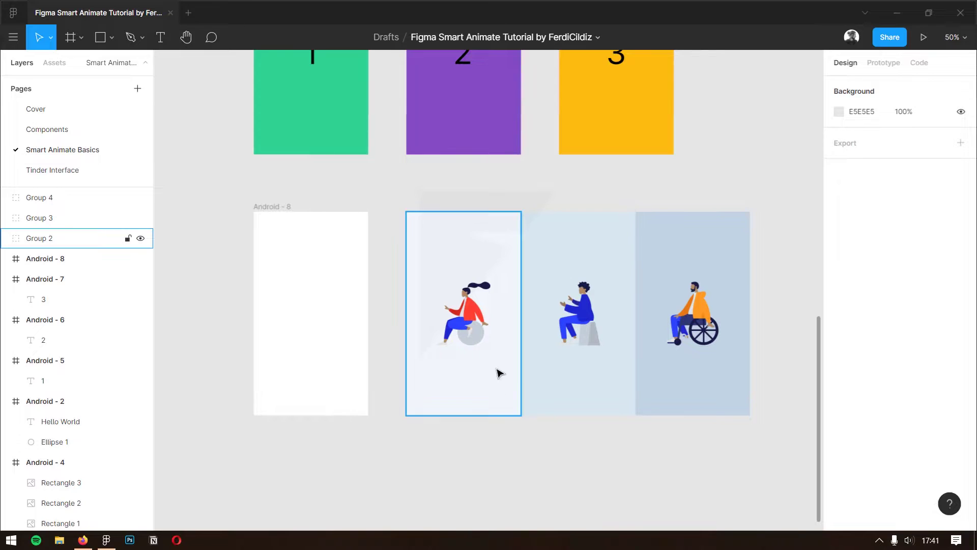
pyautogui.click(498, 374)
pyautogui.keyDown('shift'); pyautogui.click(595, 355); pyautogui.keyUp('shift')
pyautogui.keyDown('shift'); pyautogui.click(682, 360); pyautogui.keyUp('shift')
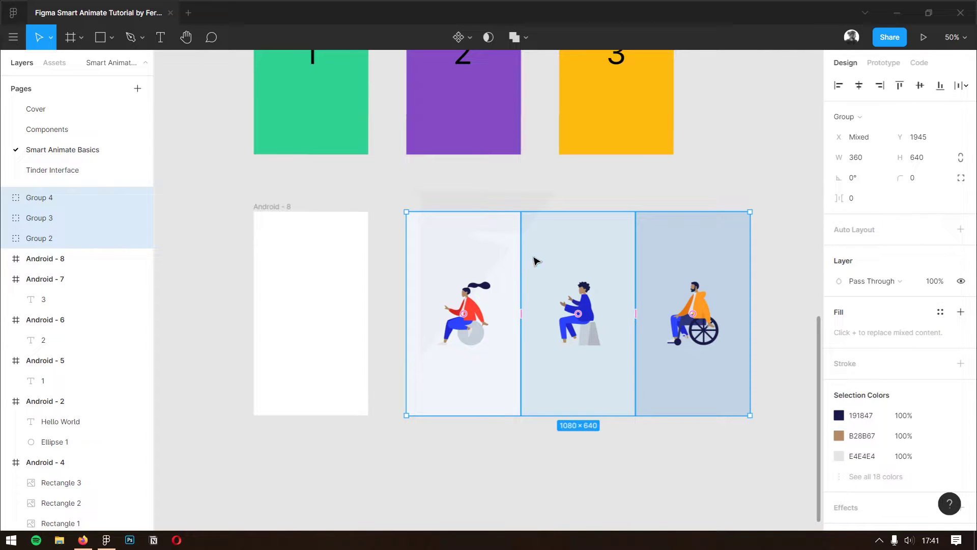
pyautogui.moveTo(548, 244); pyautogui.dragTo(344, 256)
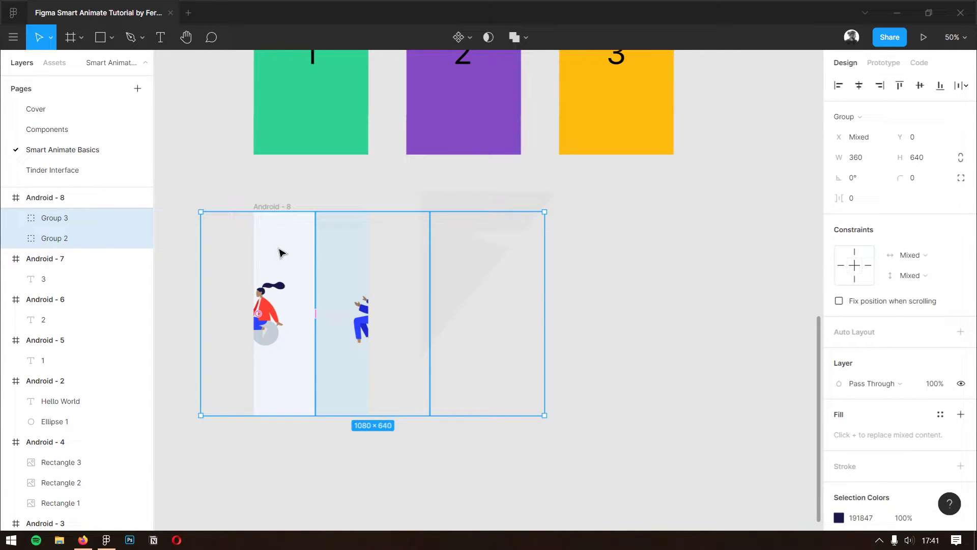
pyautogui.moveTo(282, 253); pyautogui.dragTo(300, 254)
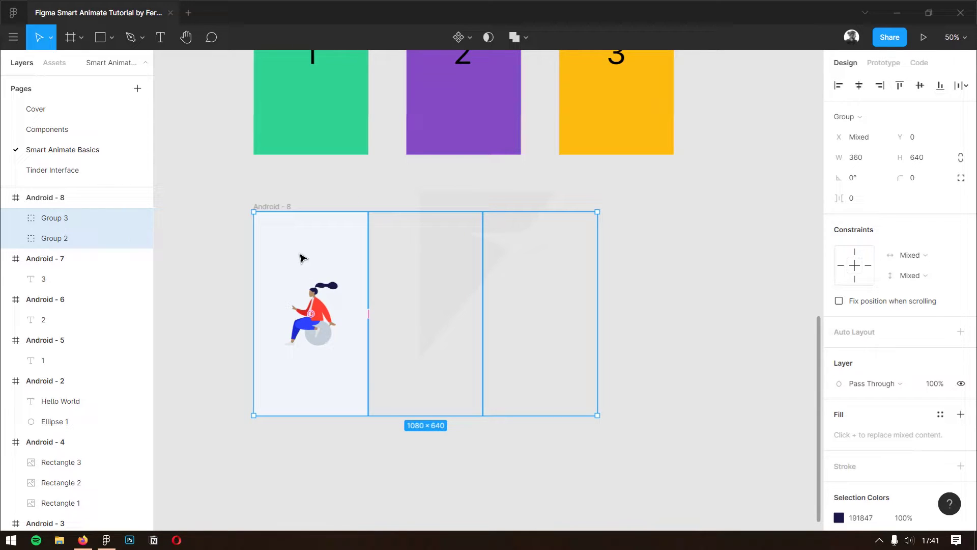
pyautogui.click(421, 465)
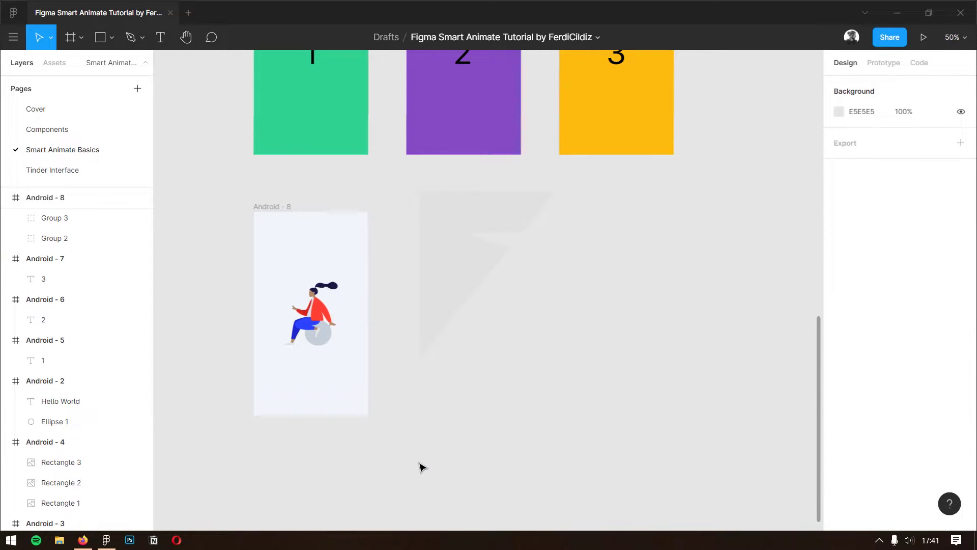
# Step: Duplicate Android - 8 to its right as Android - 9 and select its three panel groups
pyautogui.click(275, 207)
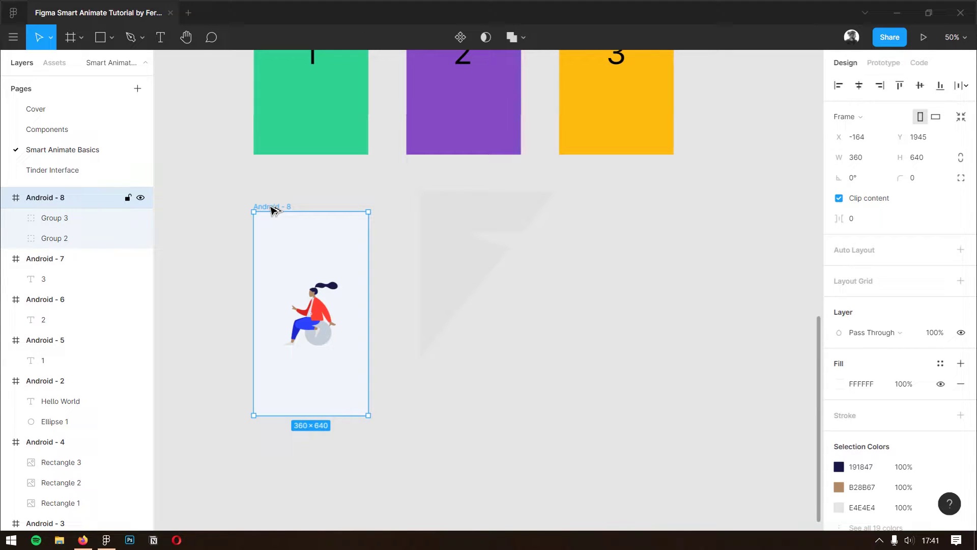
pyautogui.moveTo(272, 209); pyautogui.dragTo(427, 209)
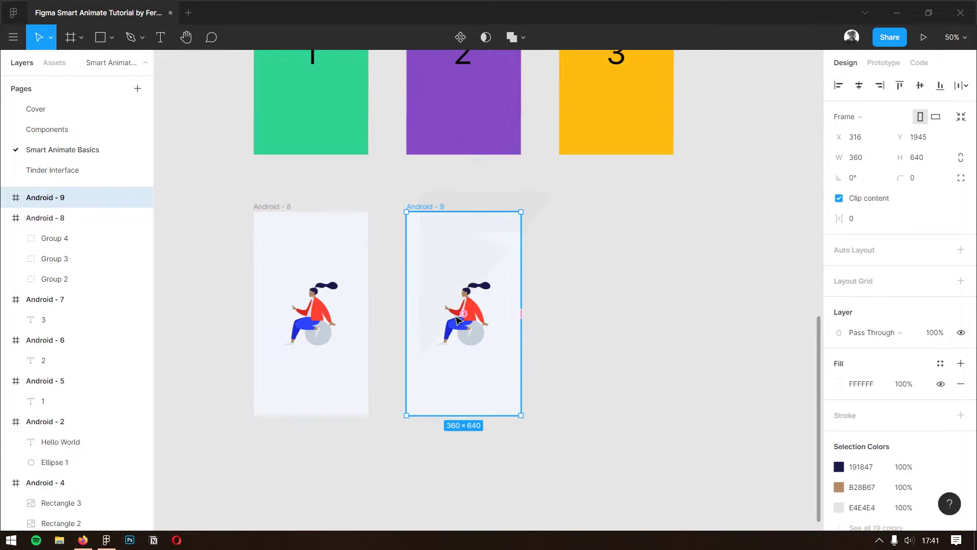
pyautogui.click(471, 366)
pyautogui.keyDown('shift'); pyautogui.click(95, 240); pyautogui.keyUp('shift')
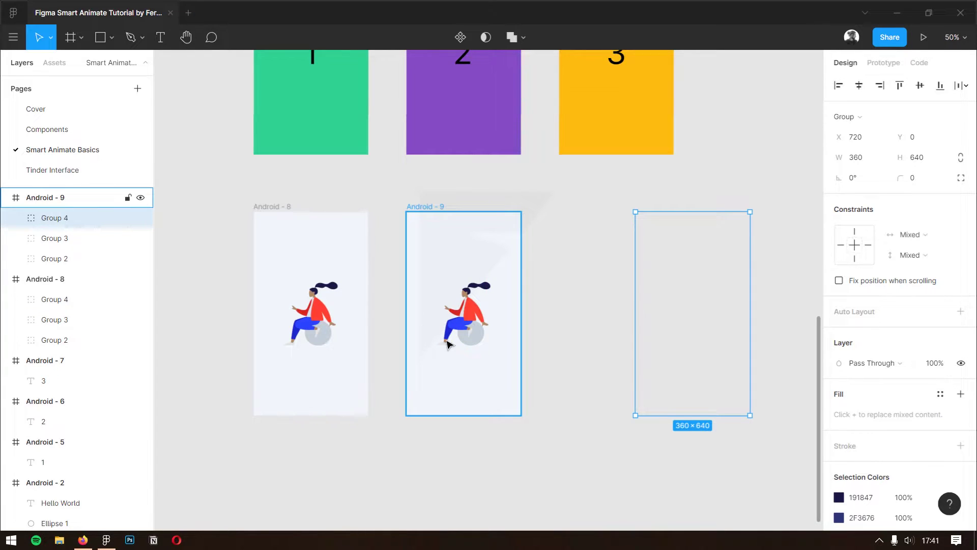
pyautogui.click(515, 352)
pyautogui.moveTo(486, 441)
pyautogui.mouseDown()
pyautogui.moveTo(686, 360)
pyautogui.moveTo(670, 358)
pyautogui.mouseUp()
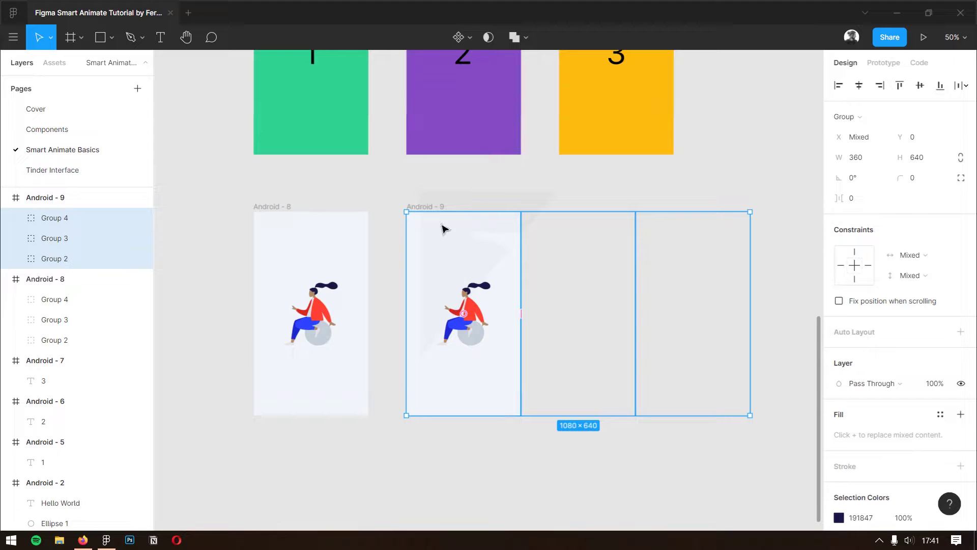
# Step: Turn off Clip content on Android - 9 so all three panels show
pyautogui.click(436, 208)
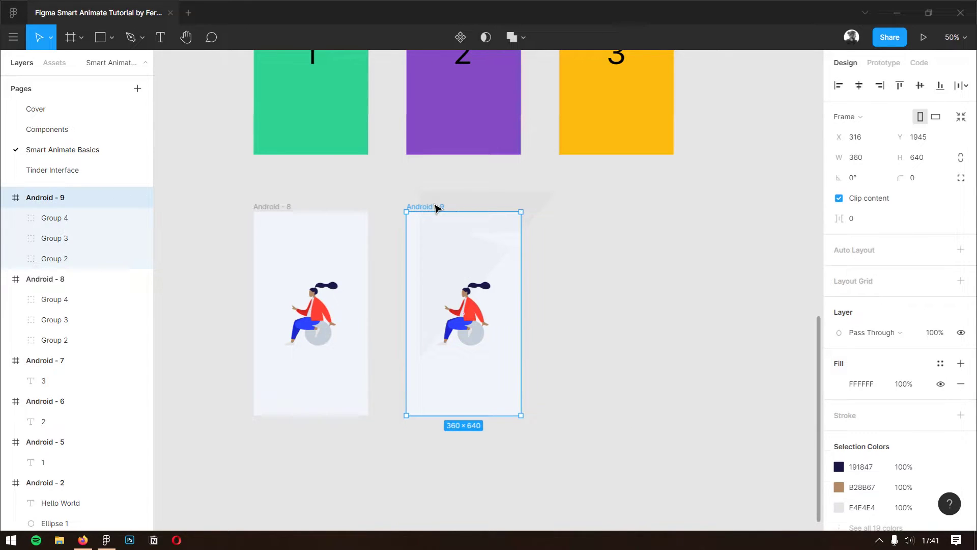
pyautogui.click(861, 198)
pyautogui.click(586, 451)
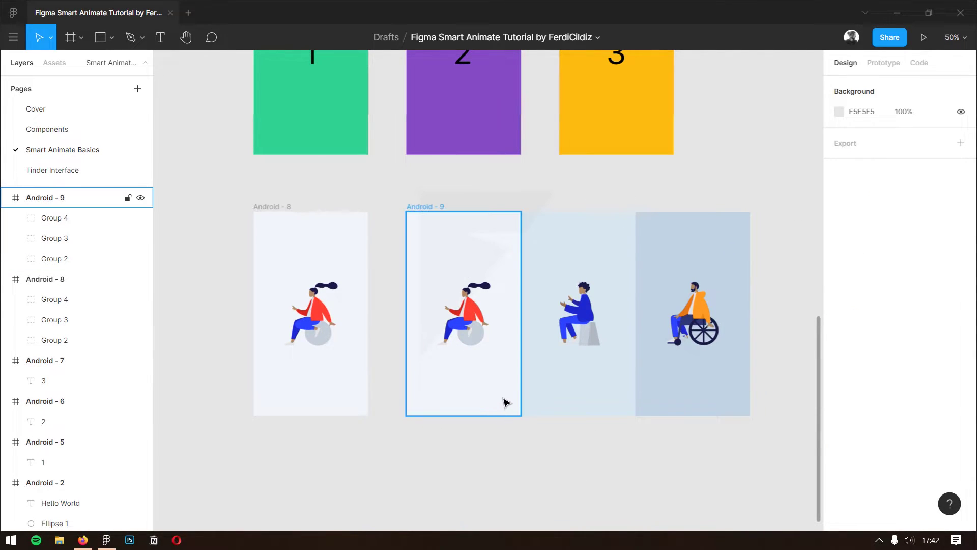
# Step: Try dragging the Android - 9 panels left, undoing both attempts
pyautogui.click(593, 392)
pyautogui.keyDown('shift'); pyautogui.click(702, 386); pyautogui.keyUp('shift')
pyautogui.moveTo(613, 405); pyautogui.dragTo(487, 395)
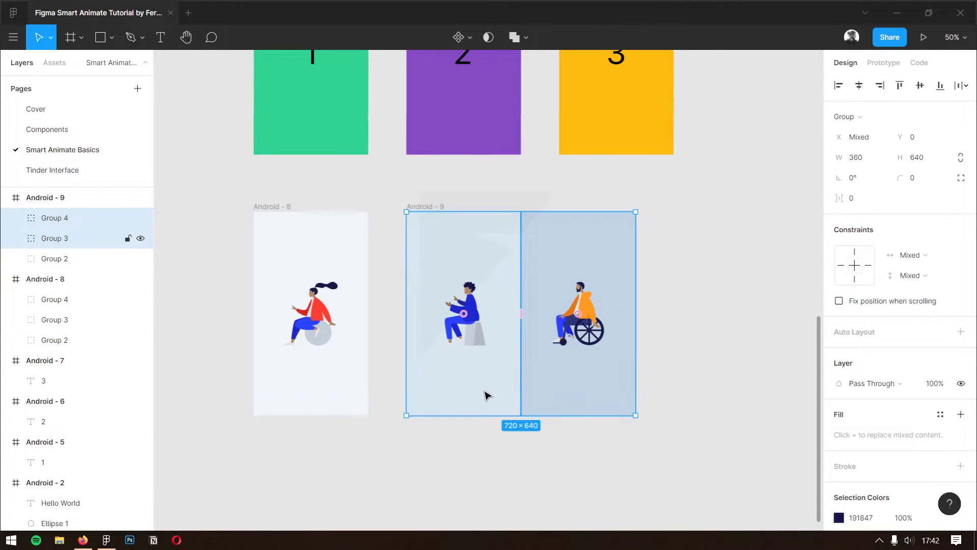
pyautogui.hotkey('ctrl', 'z')
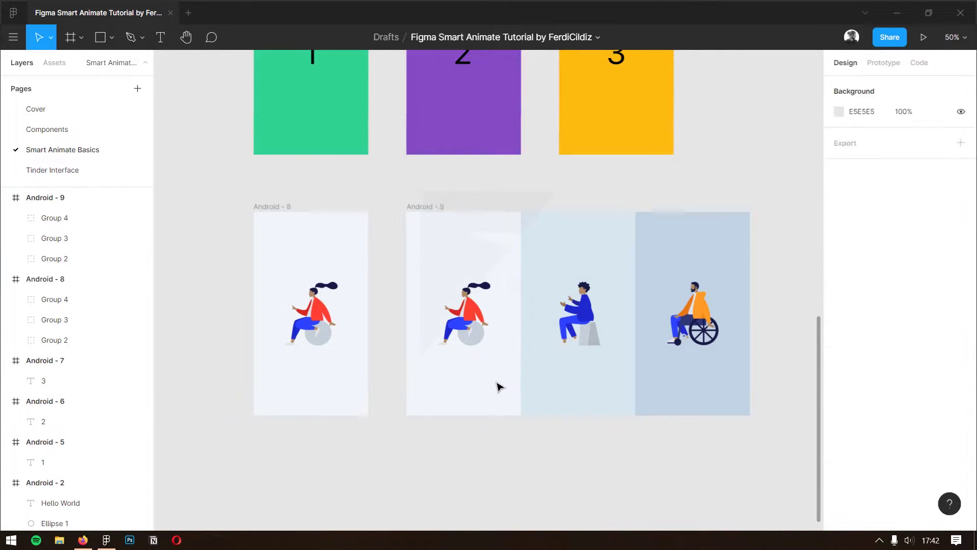
pyautogui.click(478, 388)
pyautogui.moveTo(480, 436); pyautogui.dragTo(703, 377)
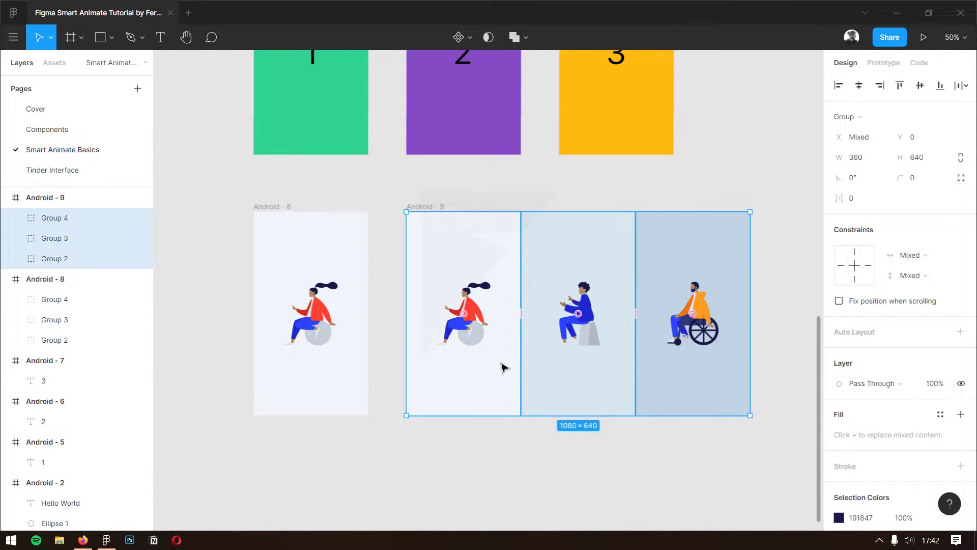
pyautogui.moveTo(502, 366)
pyautogui.mouseDown()
pyautogui.moveTo(391, 364)
pyautogui.moveTo(412, 364)
pyautogui.mouseUp()
pyautogui.hotkey('ctrl', 'z')
pyautogui.click(475, 477)
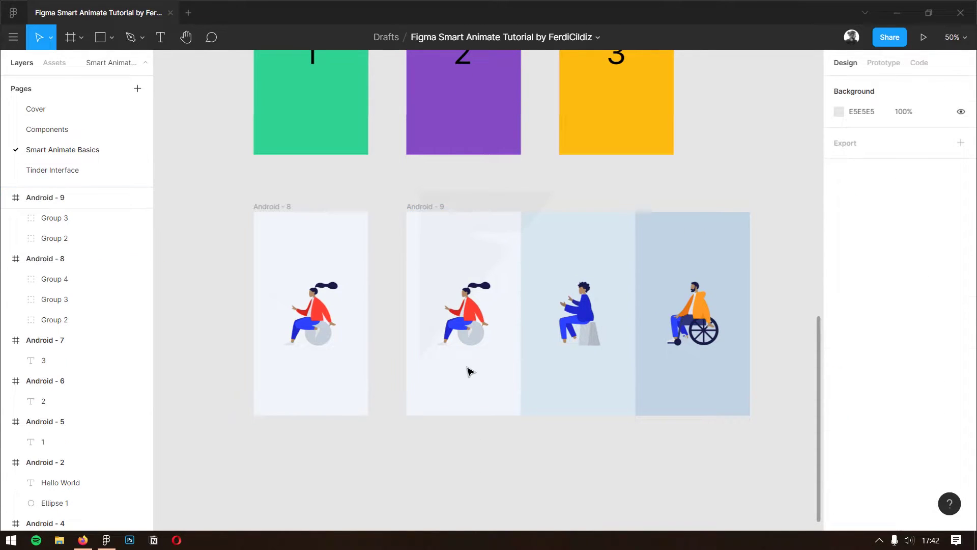
# Step: Select Android - 9's three panel groups and nudge them left twice with Shift+Left
pyautogui.click(575, 364)
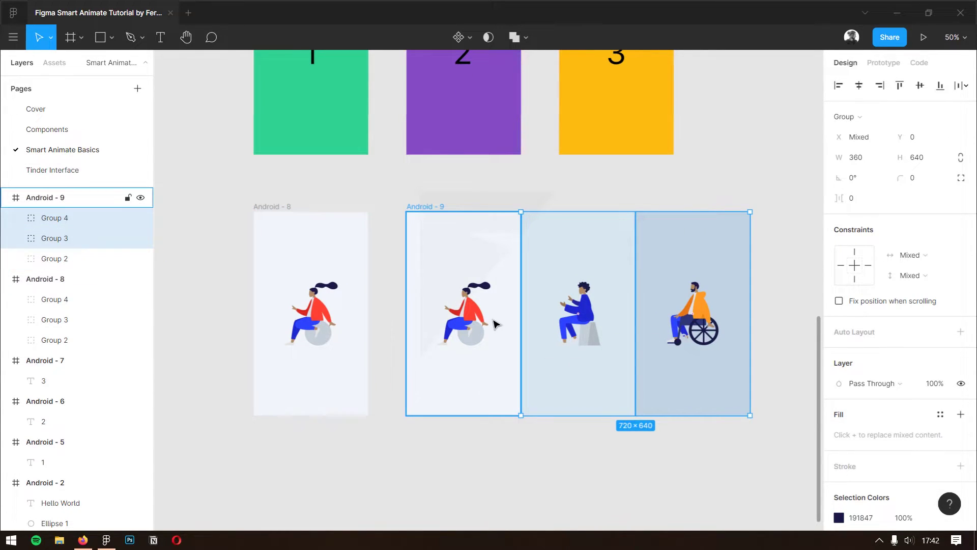
pyautogui.hotkey('shift', 'Return')
pyautogui.click(109, 223)
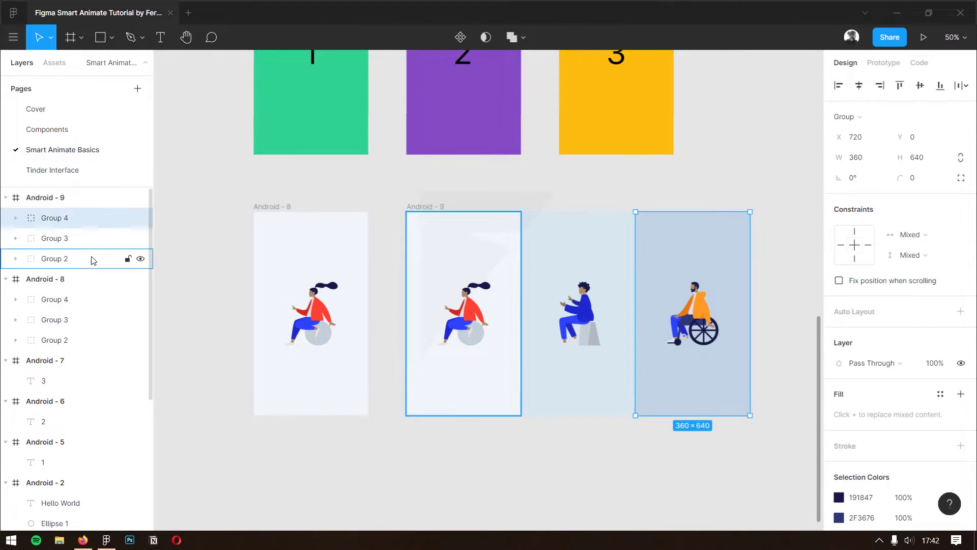
pyautogui.keyDown('shift'); pyautogui.click(91, 258); pyautogui.keyUp('shift')
pyautogui.hotkey('shift', 'Left')
pyautogui.hotkey('shift', 'Left')
pyautogui.hotkey('shift', 'Left')
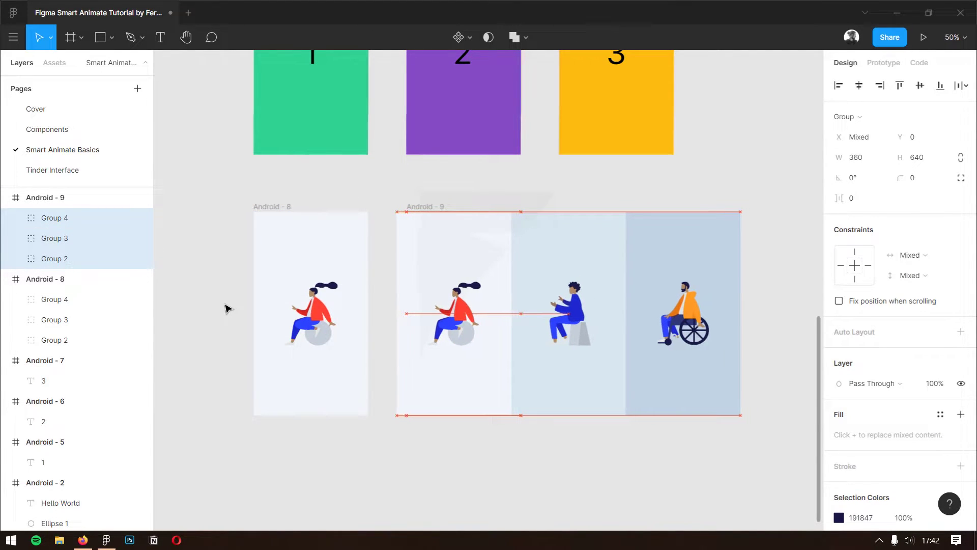
pyautogui.hotkey('shift', 'Left')
pyautogui.hotkey('shift', 'Left')
pyautogui.hotkey('shift', 'Left')
pyautogui.hotkey('shift', 'Left')
pyautogui.hotkey('shift', 'Left')
pyautogui.hotkey('shift', 'Left')
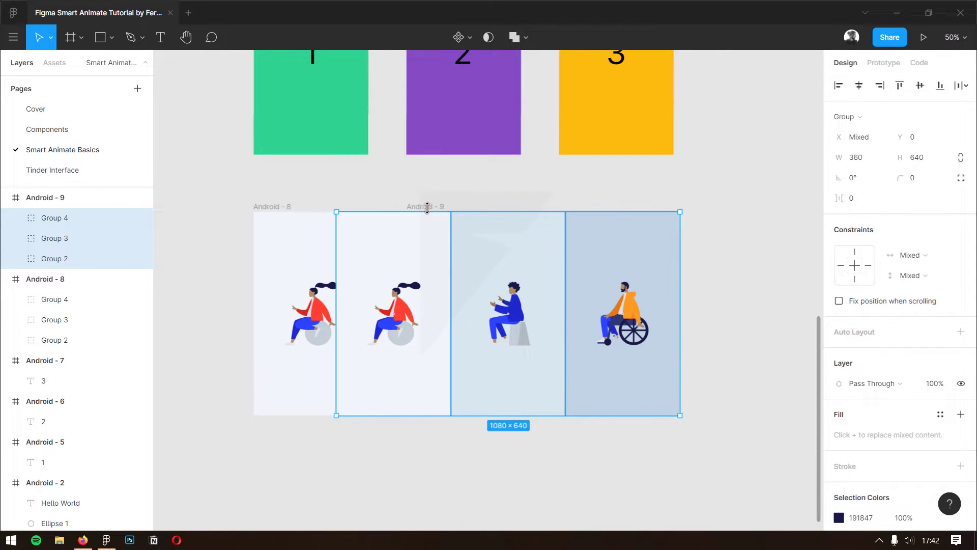
# Step: Re-enable Clip content on Android - 9 and shift Groups 4, 3, 2 left to centre the seated man
pyautogui.click(422, 206)
pyautogui.click(860, 198)
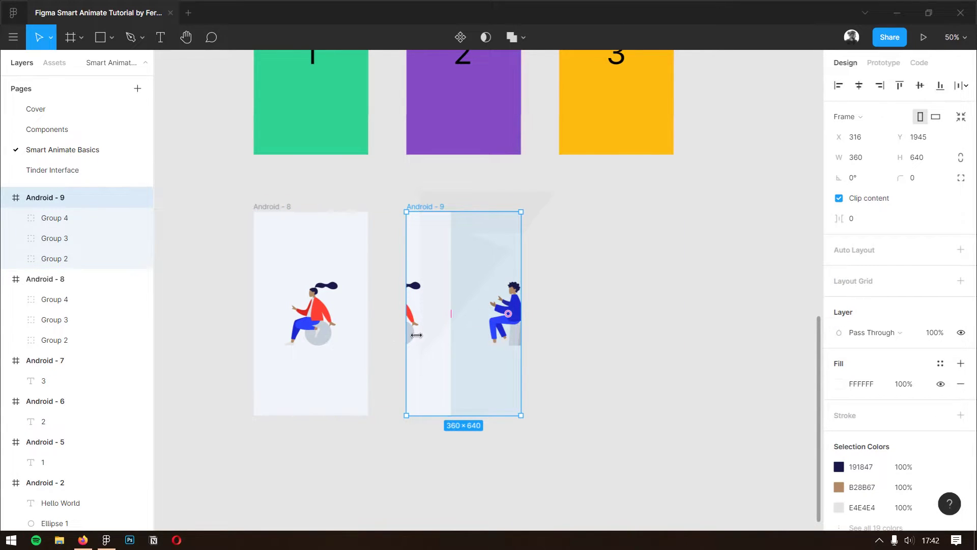
pyautogui.click(441, 339)
pyautogui.click(61, 221)
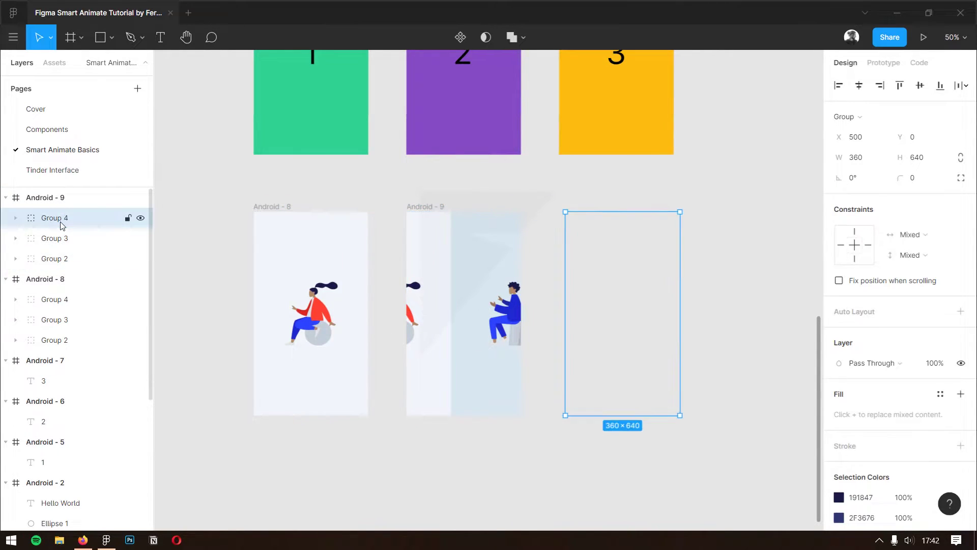
pyautogui.keyDown('shift'); pyautogui.click(61, 258); pyautogui.keyUp('shift')
pyautogui.hotkey('shift', 'Left')
pyautogui.hotkey('shift', 'Left')
pyautogui.hotkey('shift', 'Left')
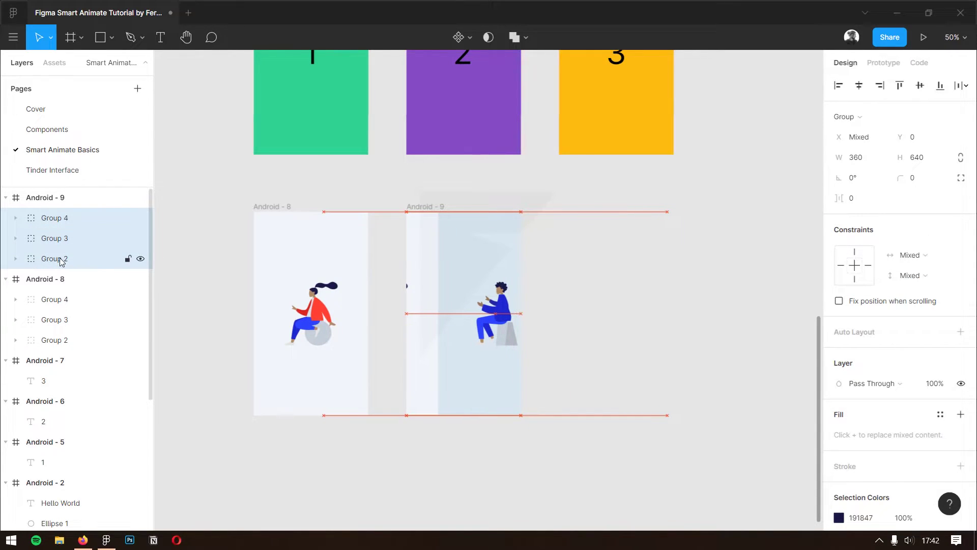
pyautogui.hotkey('shift', 'Left')
pyautogui.hotkey('shift', 'Left')
pyautogui.hotkey('shift', 'Left')
pyautogui.hotkey('shift', 'Left')
pyautogui.hotkey('shift', 'Left')
pyautogui.hotkey('shift', 'Left')
pyautogui.hotkey('shift', 'Left')
pyautogui.hotkey('shift', 'Left')
pyautogui.hotkey('shift', 'Left')
pyautogui.hotkey('shift', 'Left')
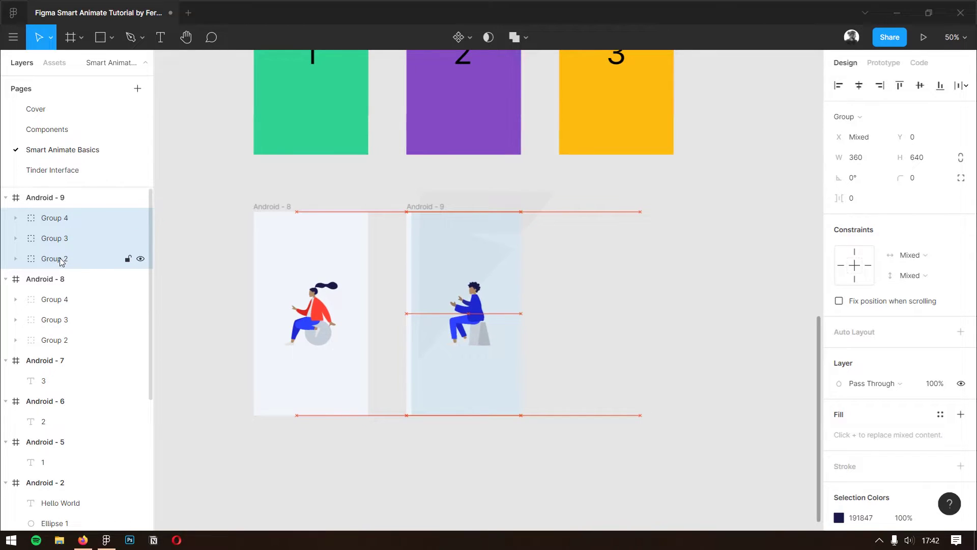
pyautogui.hotkey('shift', 'Left')
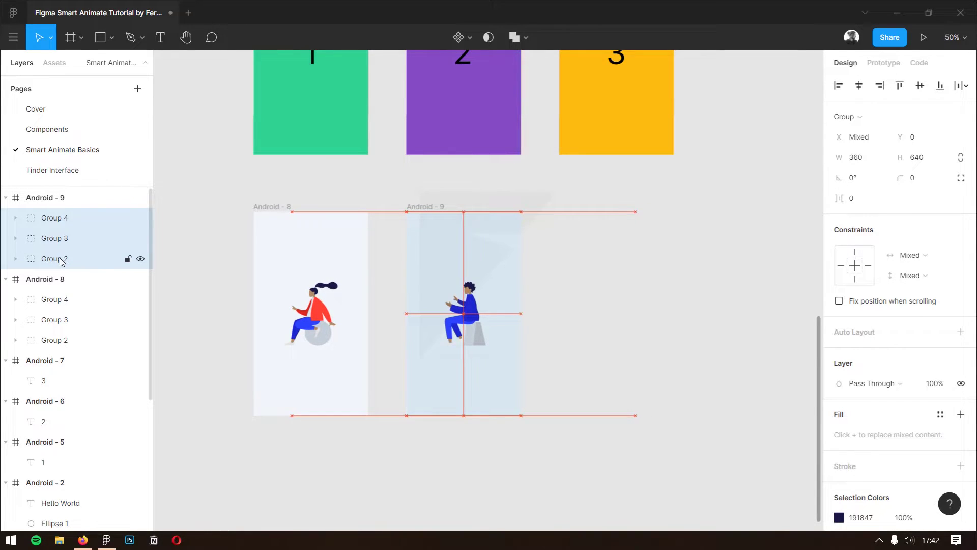
# Step: Duplicate Android - 9 as Android - 10 and right-align its three groups in the frame
pyautogui.click(428, 208)
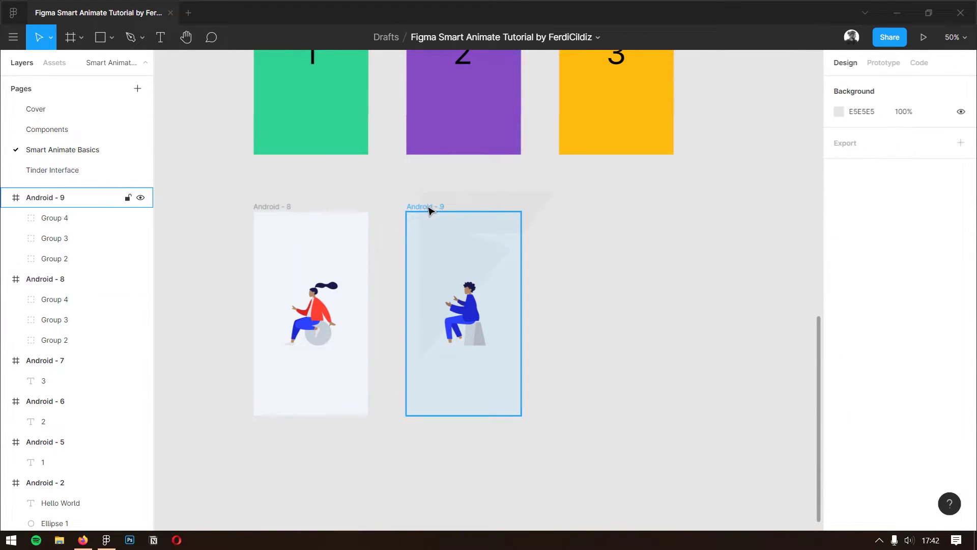
pyautogui.moveTo(452, 214); pyautogui.dragTo(584, 227)
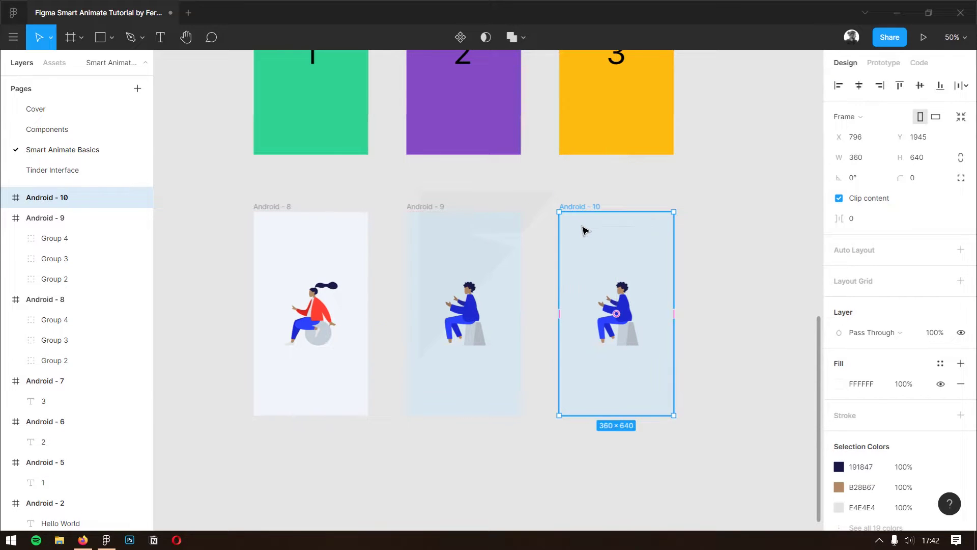
pyautogui.click(589, 272)
pyautogui.keyDown('shift'); pyautogui.click(79, 218); pyautogui.keyUp('shift')
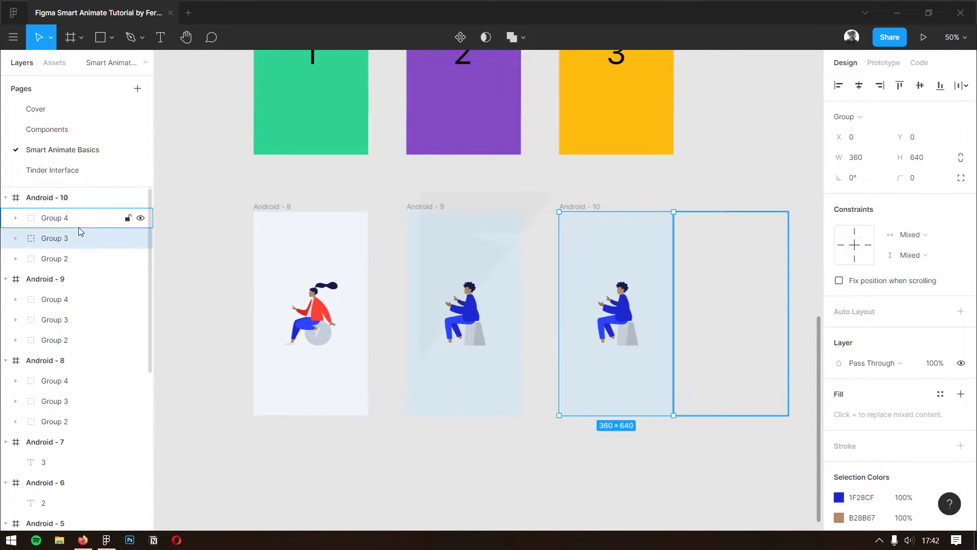
pyautogui.keyDown('shift'); pyautogui.click(78, 258); pyautogui.keyUp('shift')
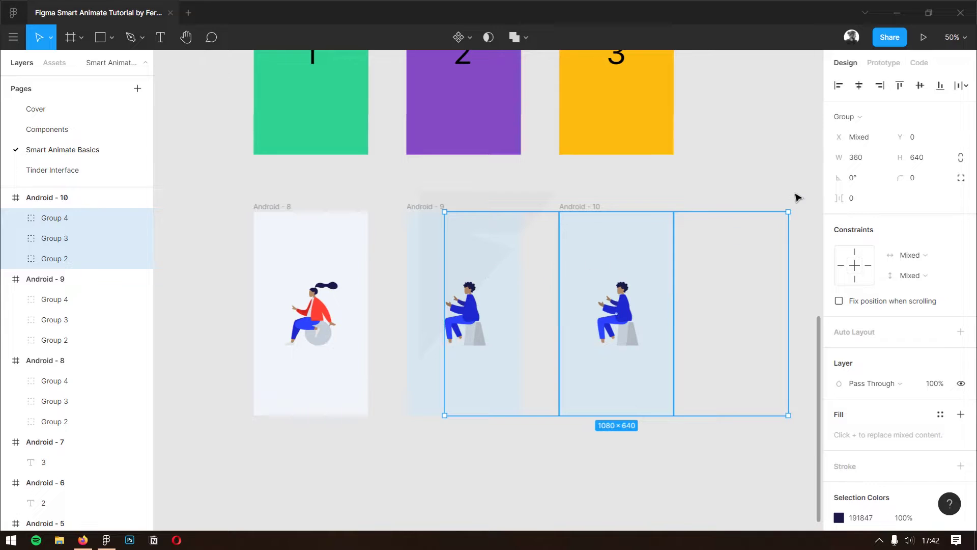
pyautogui.hotkey('ctrl', 'g')
pyautogui.click(879, 85)
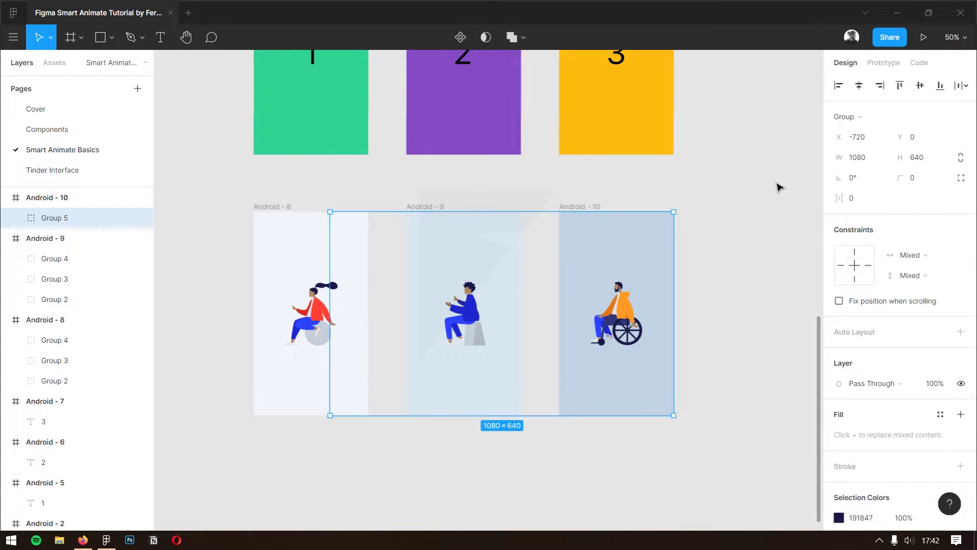
pyautogui.hotkey('ctrl', 'shift', 'g')
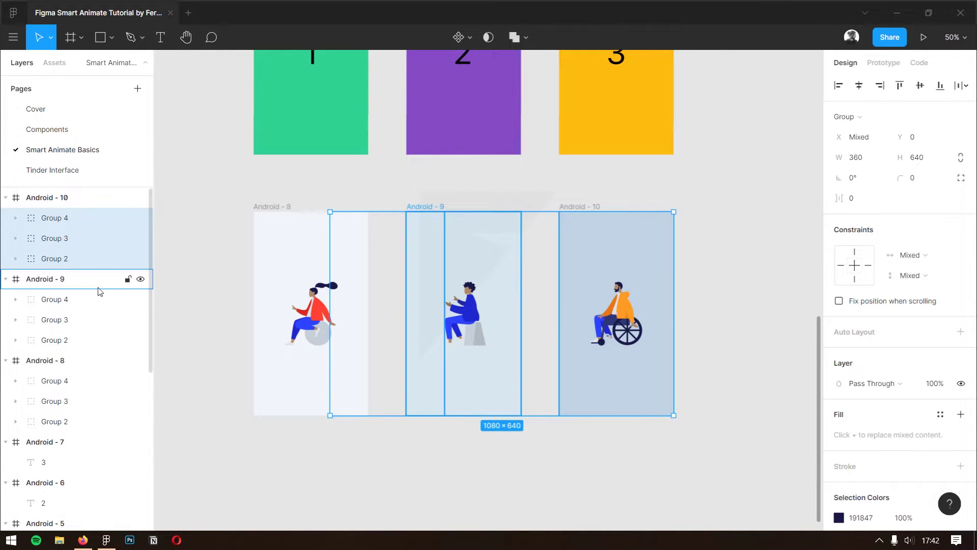
# Step: Check the group selections in Android - 10, 9 and 8, then deselect
pyautogui.click(82, 238)
pyautogui.keyDown('shift'); pyautogui.click(90, 217); pyautogui.keyUp('shift')
pyautogui.click(89, 299)
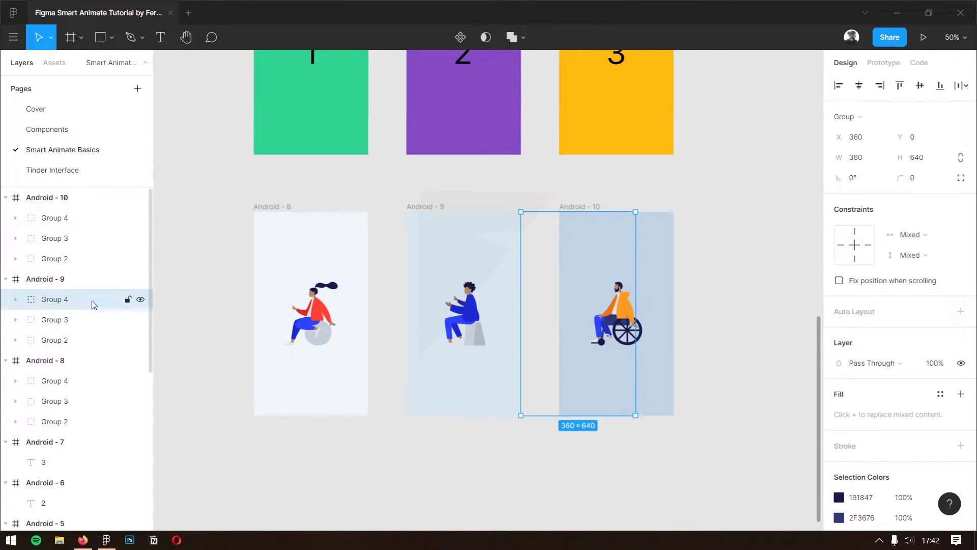
pyautogui.keyDown('shift'); pyautogui.click(78, 340); pyautogui.keyUp('shift')
pyautogui.click(77, 381)
pyautogui.keyDown('shift'); pyautogui.click(73, 421); pyautogui.keyUp('shift')
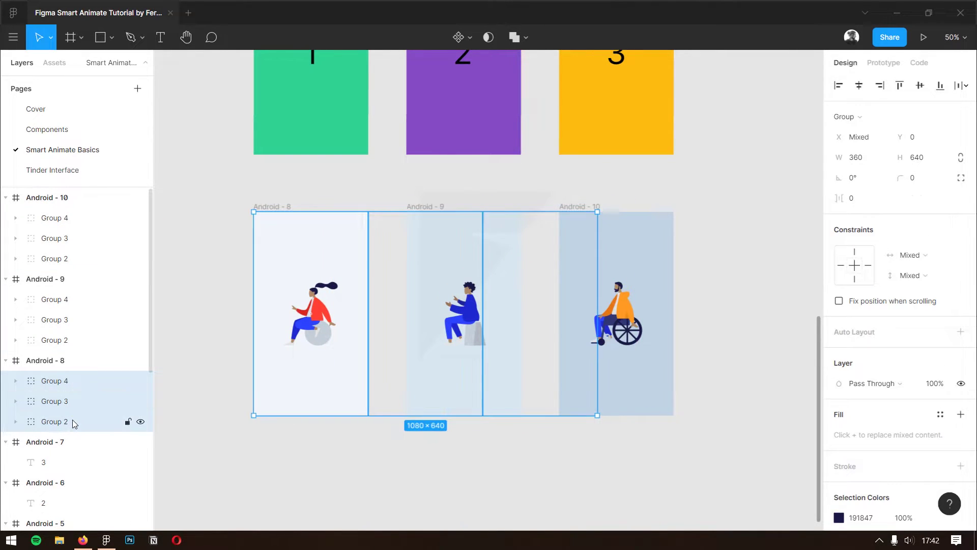
pyautogui.click(341, 439)
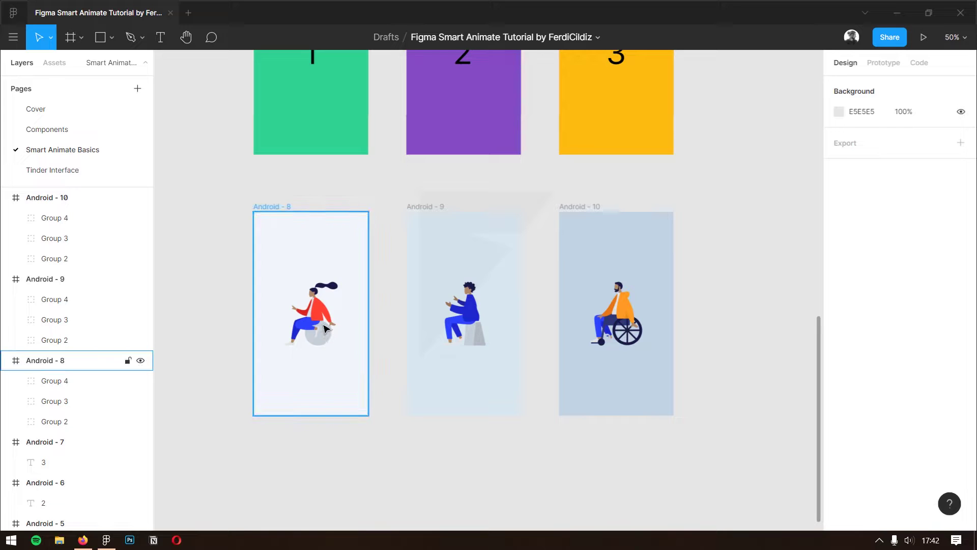
# Step: Link Android - 8 to Android - 9 on tap with a 150ms Smart Animate transition
pyautogui.click(282, 211)
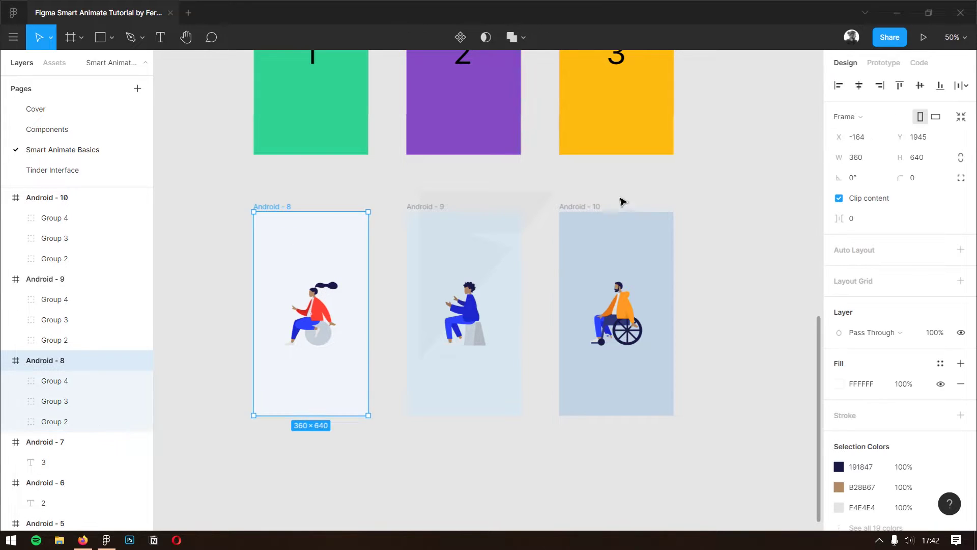
pyautogui.click(883, 62)
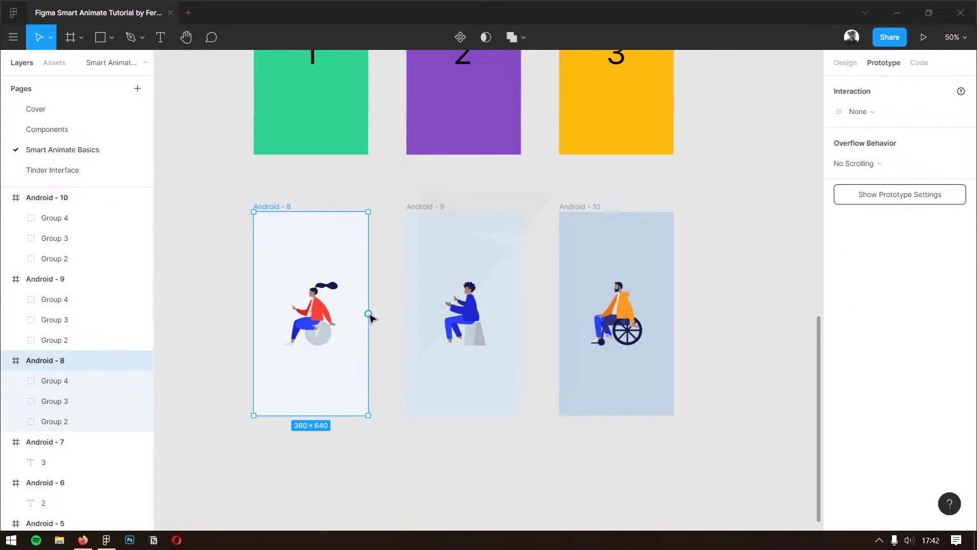
pyautogui.moveTo(368, 314); pyautogui.dragTo(429, 307)
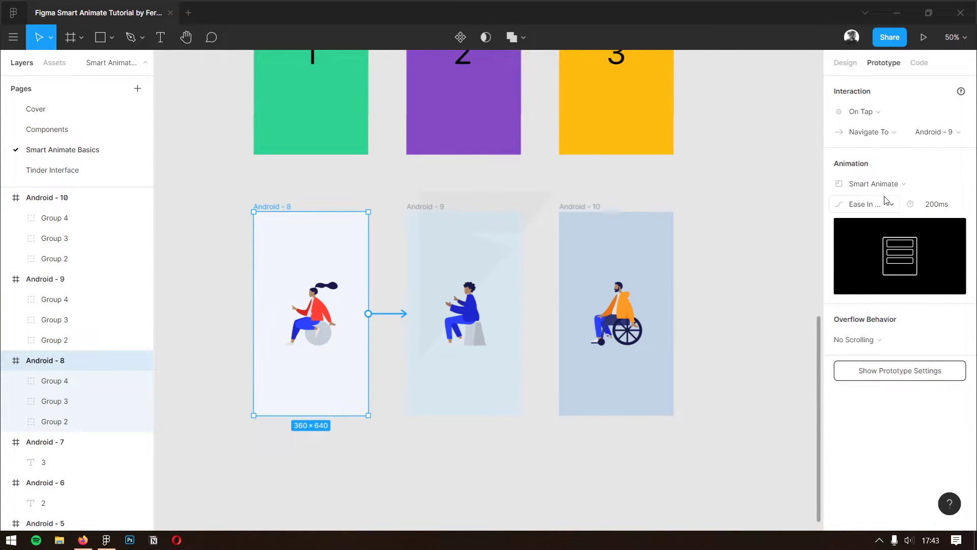
pyautogui.click(930, 205)
pyautogui.write('150')
pyautogui.press('Return')
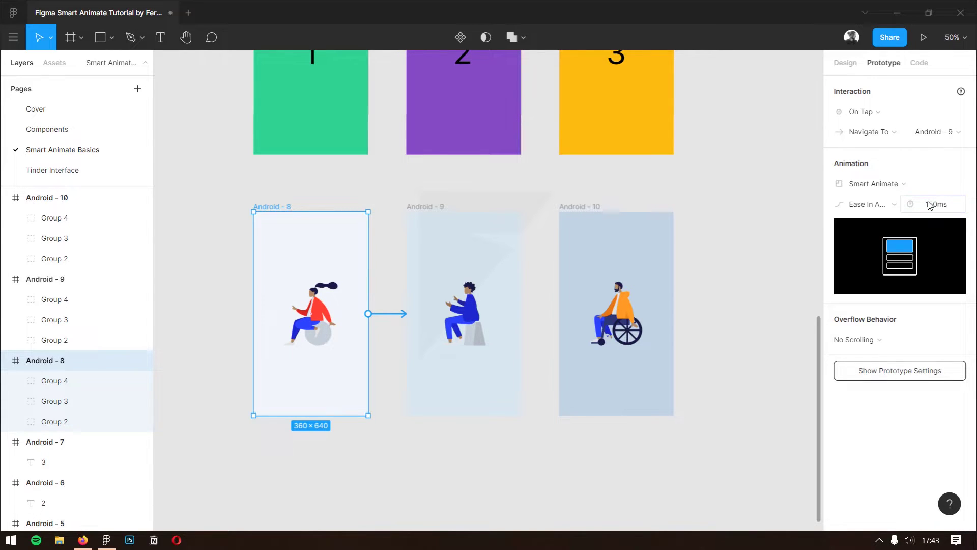
# Step: Link Android - 9 to Android - 10 and move the flow start marker to Android - 8
pyautogui.click(432, 210)
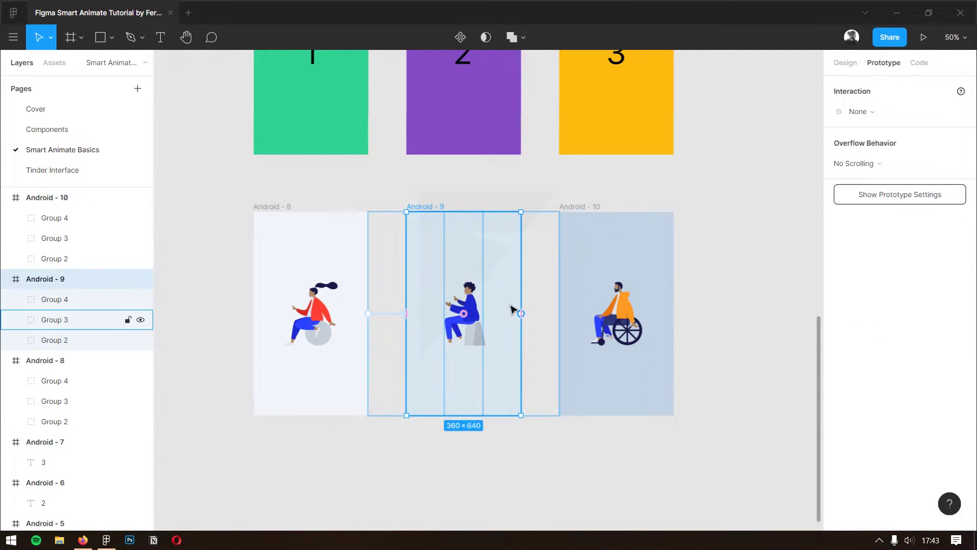
pyautogui.moveTo(520, 313); pyautogui.dragTo(580, 319)
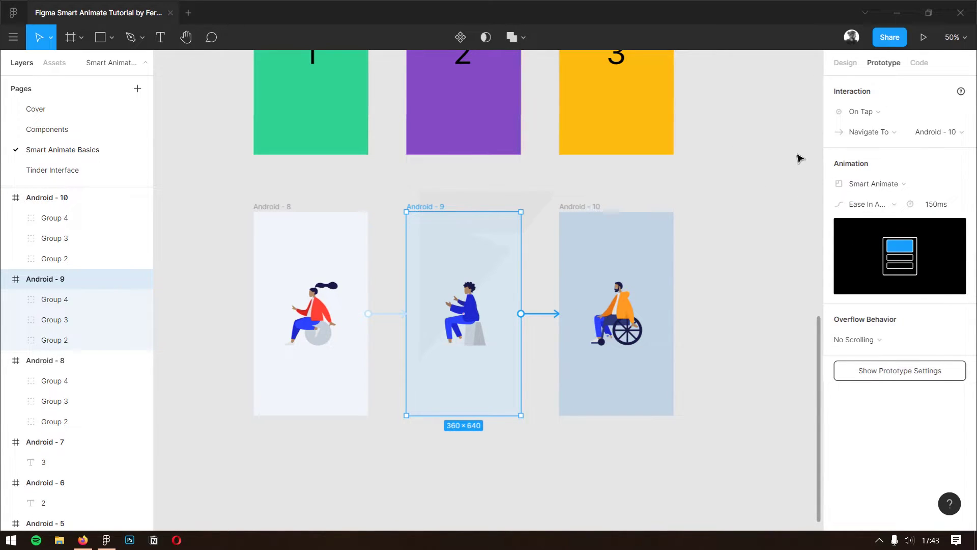
pyautogui.click(744, 190)
pyautogui.moveTo(541, 153); pyautogui.dragTo(610, 343)
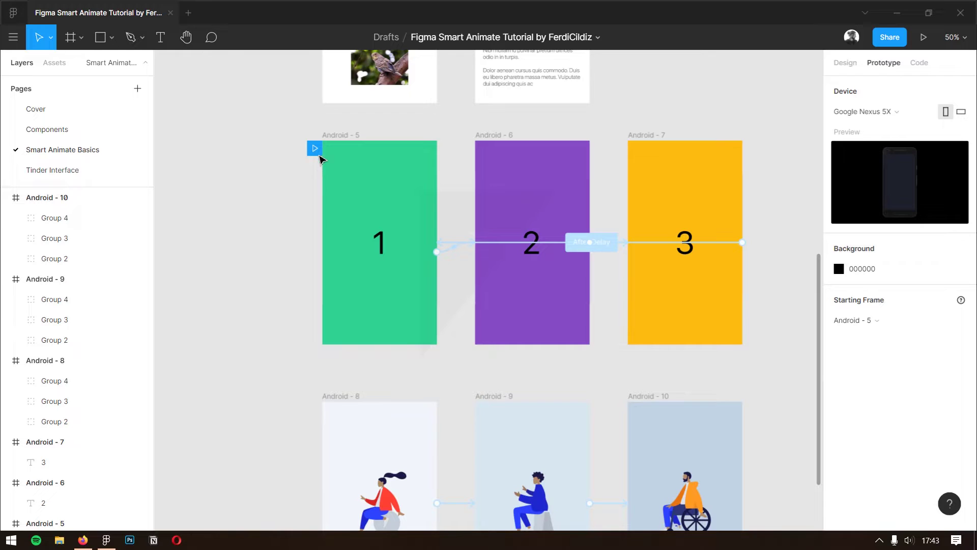
pyautogui.moveTo(319, 155); pyautogui.dragTo(315, 410)
pyautogui.moveTo(394, 450); pyautogui.dragTo(405, 226)
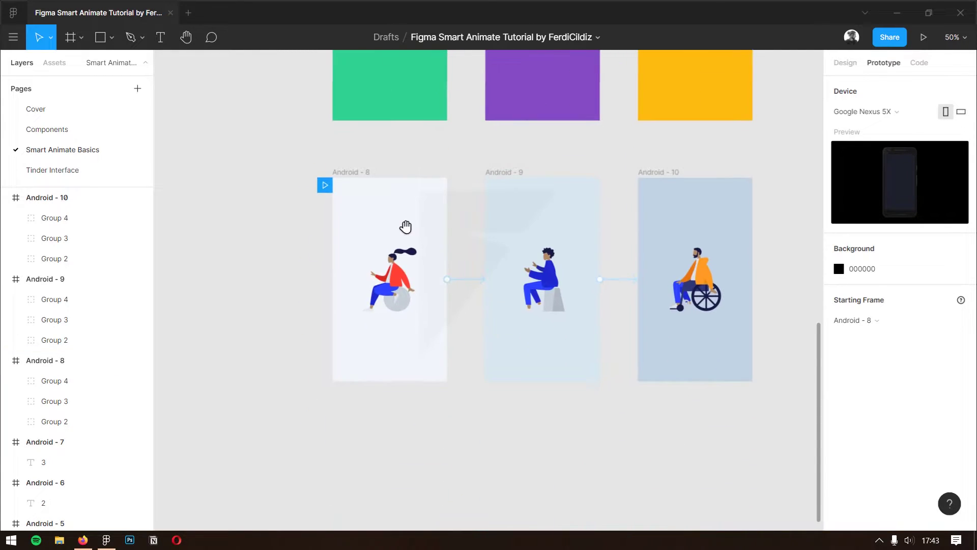
# Step: Present the prototype, tapping from the woman through the seated man to the wheelchair screen
pyautogui.click(927, 48)
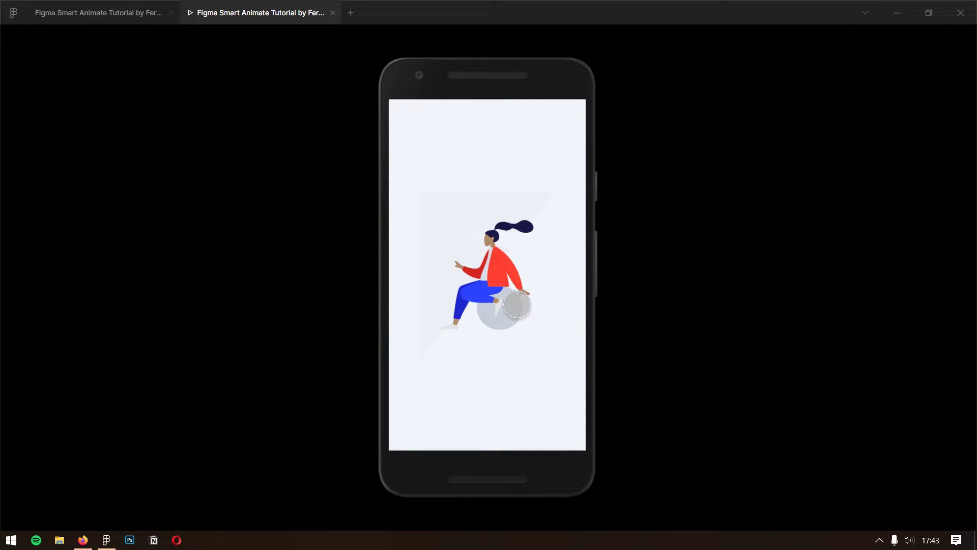
pyautogui.click(518, 304)
pyautogui.click(517, 304)
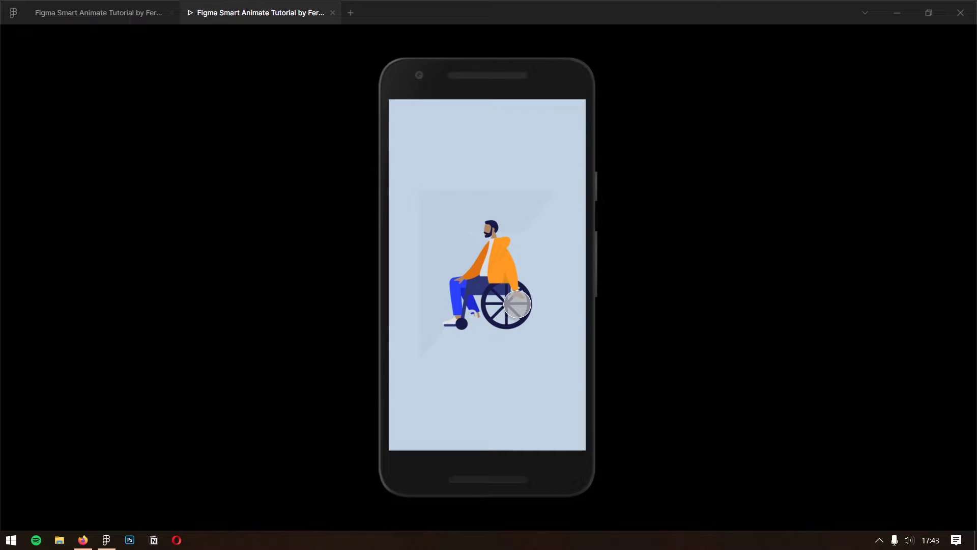
pyautogui.hotkey('ctrl', 'shift', 'Tab')
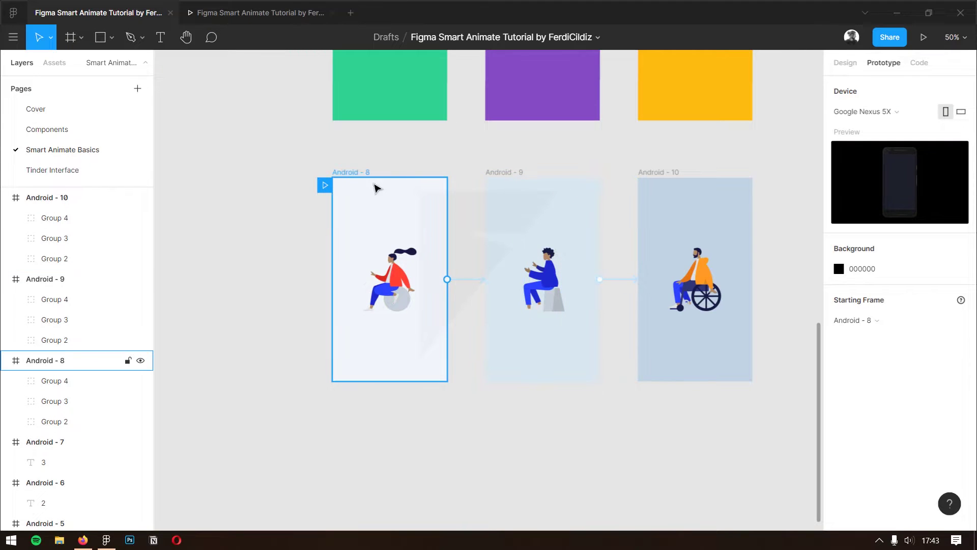
# Step: Select Android - 8, 9 and 10 and set their transition duration to 300ms
pyautogui.click(375, 188)
pyautogui.keyDown('shift'); pyautogui.click(491, 174); pyautogui.keyUp('shift')
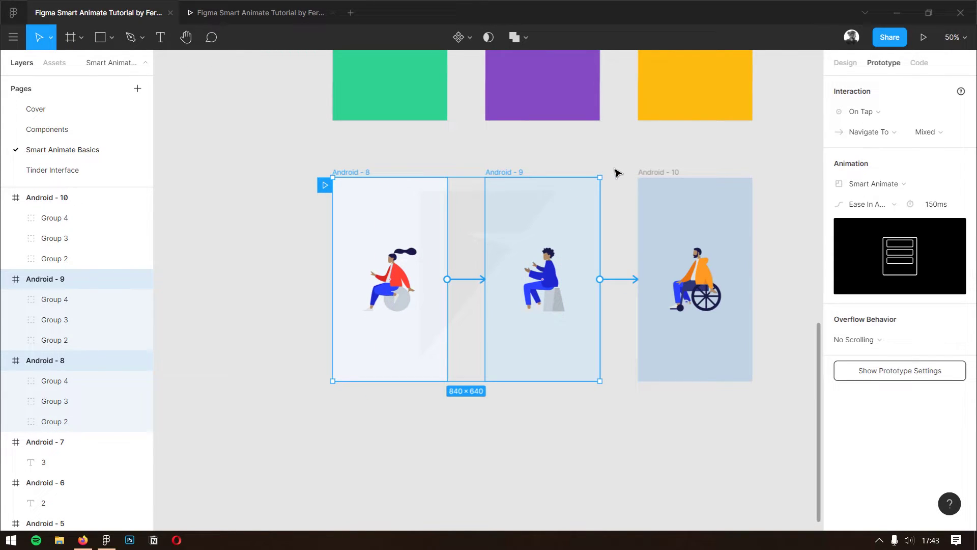
pyautogui.keyDown('shift'); pyautogui.click(656, 173); pyautogui.keyUp('shift')
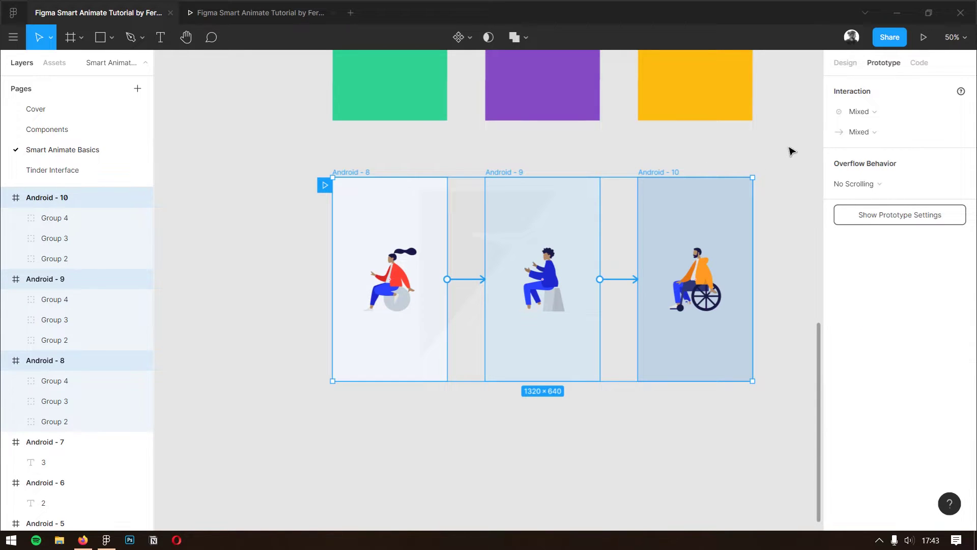
pyautogui.moveTo(791, 151); pyautogui.dragTo(715, 177)
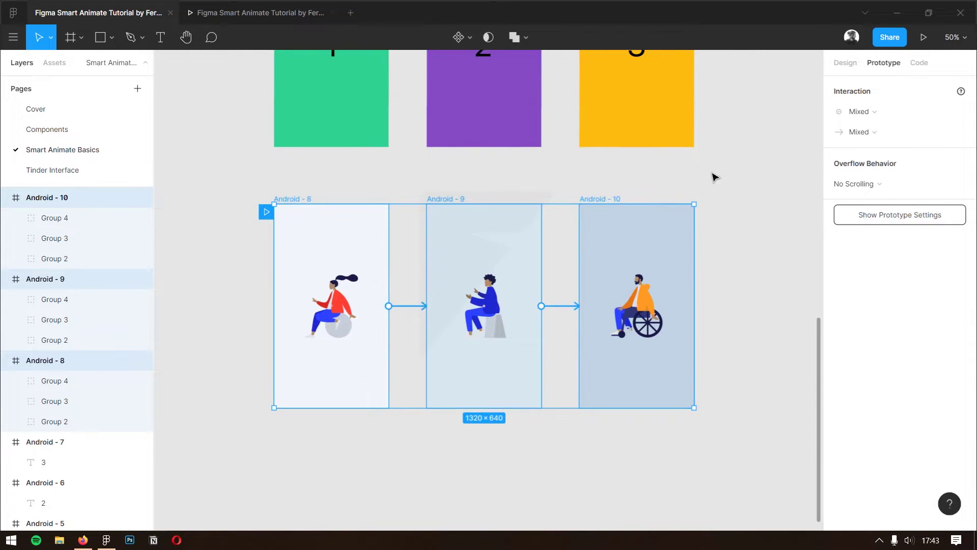
pyautogui.keyDown('shift'); pyautogui.click(614, 201); pyautogui.keyUp('shift')
pyautogui.click(939, 206)
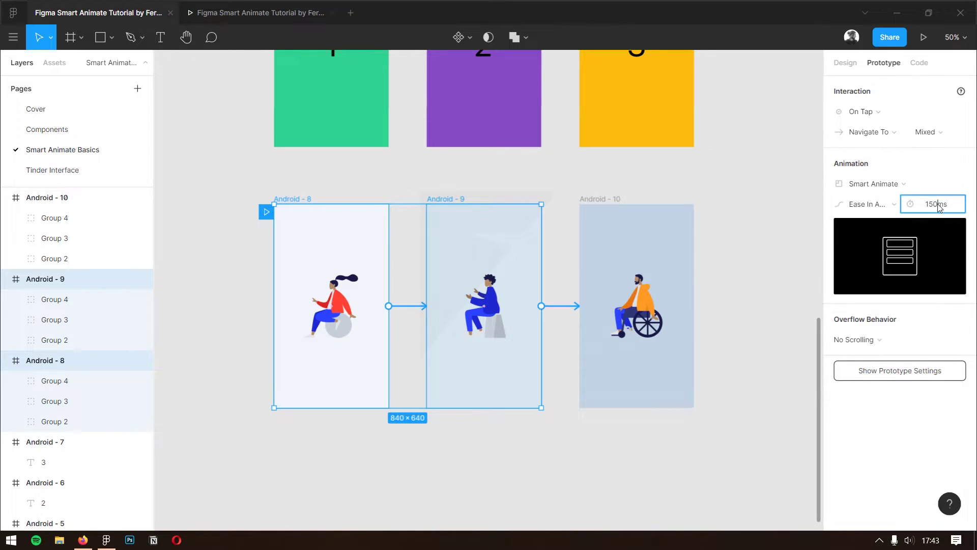
pyautogui.write('300')
pyautogui.press('Return')
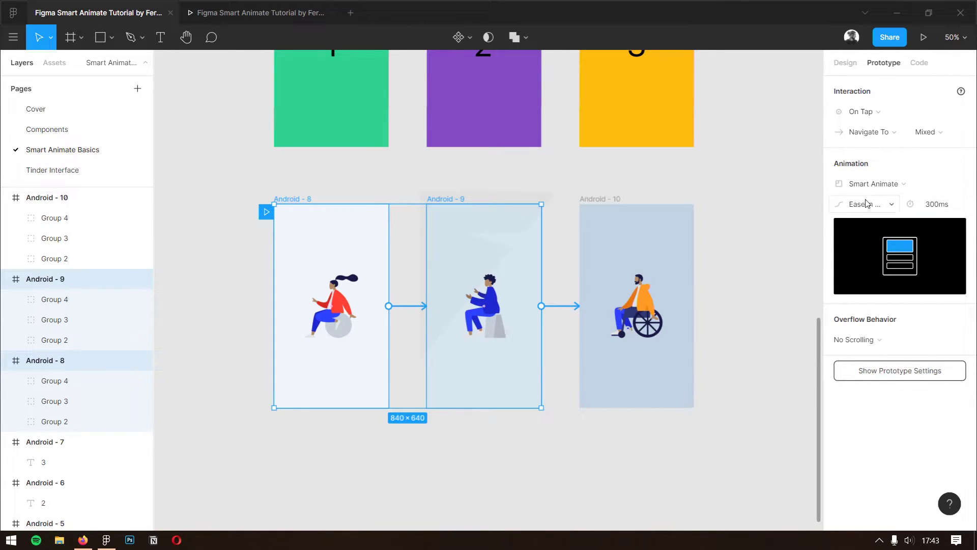
pyautogui.click(485, 184)
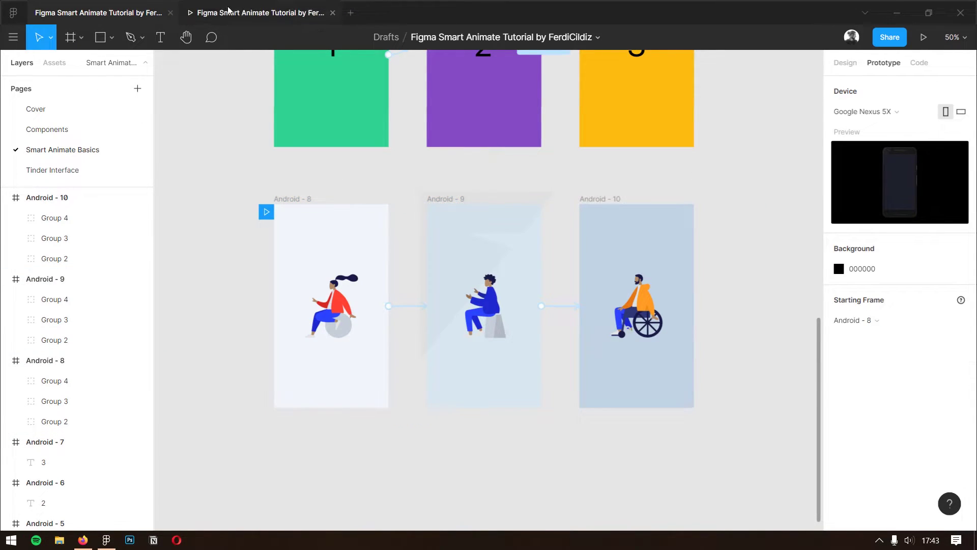
# Step: Replay the prototype to check the slower transitions, then return to the editor
pyautogui.click(244, 14)
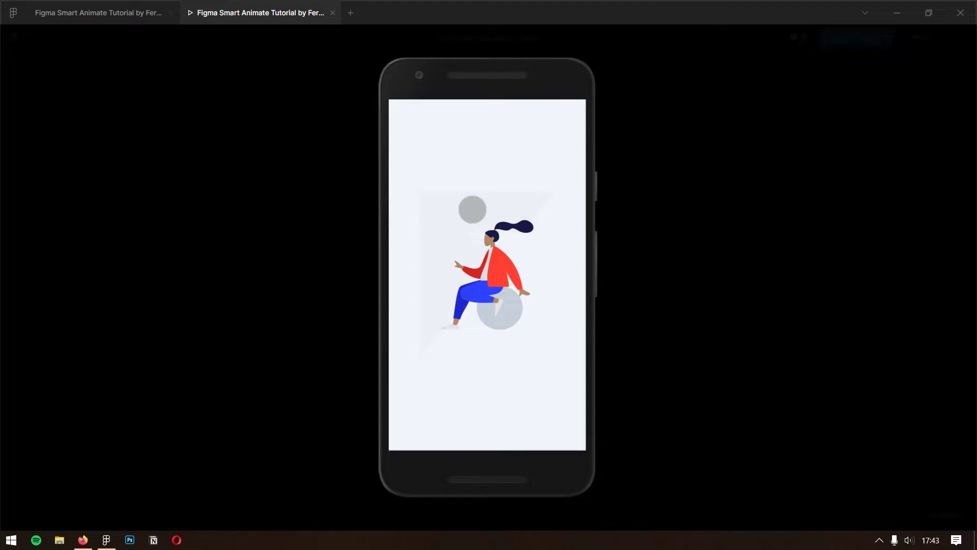
pyautogui.click(472, 209)
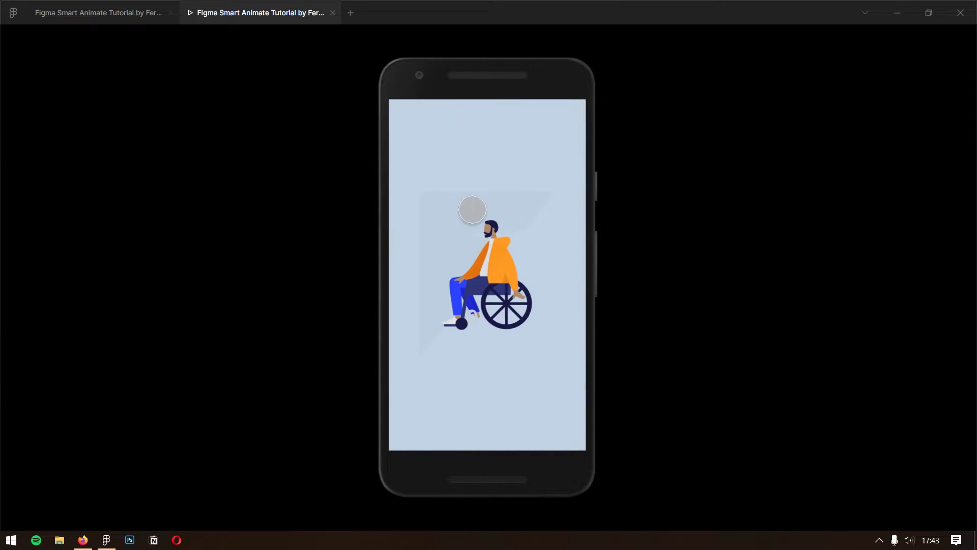
pyautogui.click(66, 14)
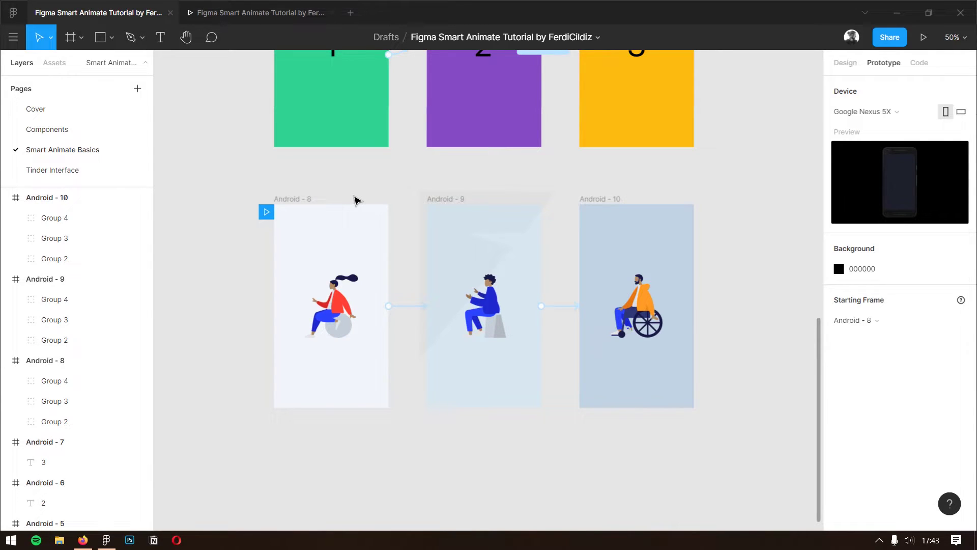
# Step: Duplicate Android - 8 to 10 below as Android - 11, 12 and 13, then select Android - 11
pyautogui.click(858, 64)
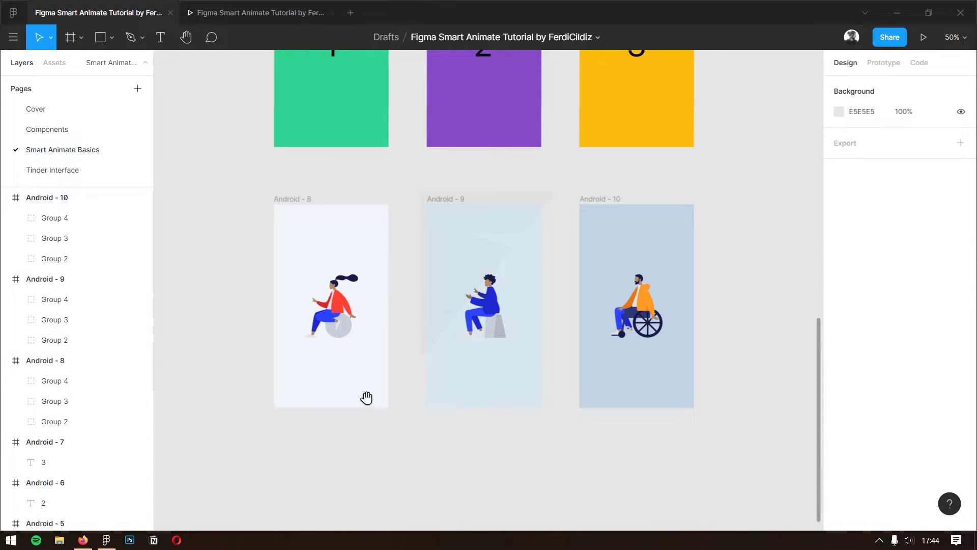
pyautogui.moveTo(366, 397); pyautogui.dragTo(385, 300)
pyautogui.moveTo(261, 88); pyautogui.dragTo(771, 374)
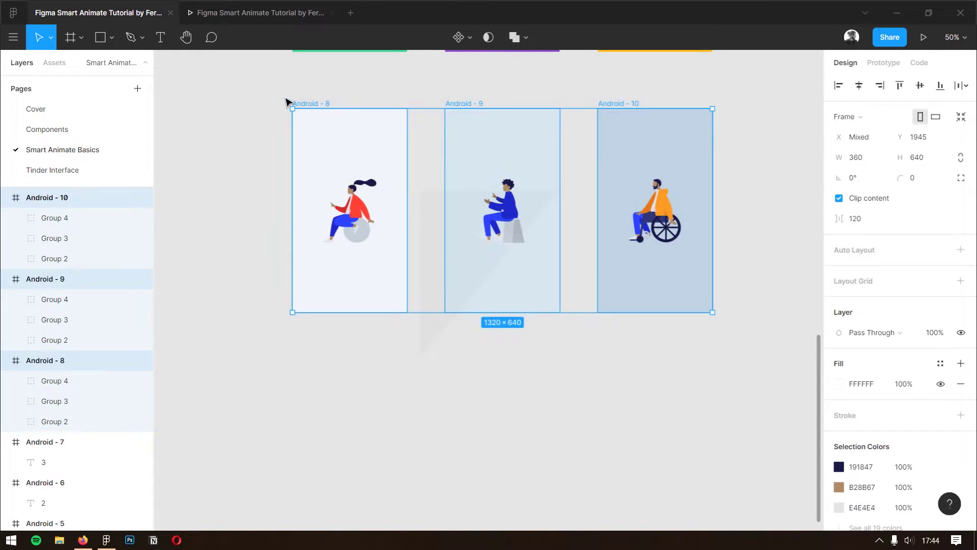
pyautogui.moveTo(315, 105)
pyautogui.mouseDown()
pyautogui.moveTo(338, 376)
pyautogui.moveTo(309, 225)
pyautogui.moveTo(324, 324)
pyautogui.mouseUp()
pyautogui.click(226, 278)
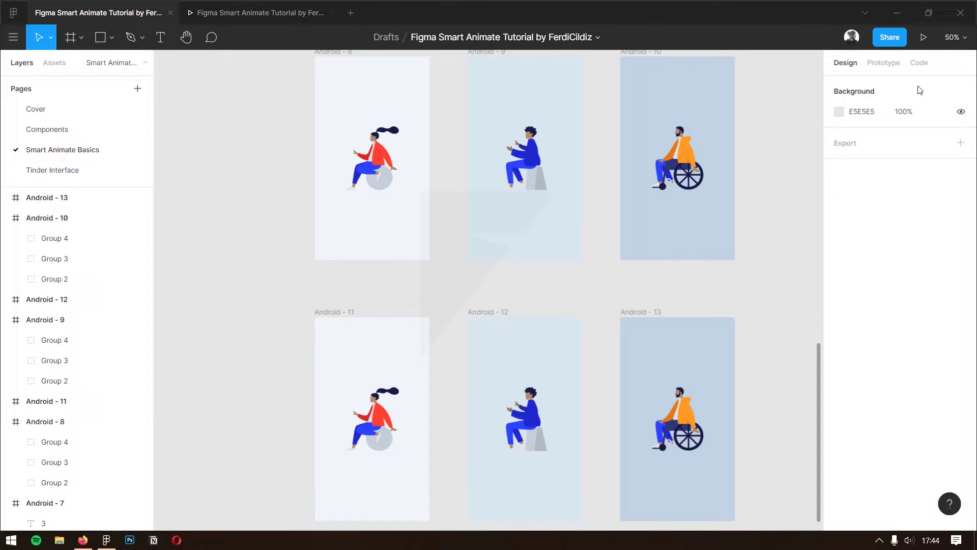
pyautogui.click(883, 62)
pyautogui.scroll(-3, 299, 363)
pyautogui.hscroll(2, 299, 362)
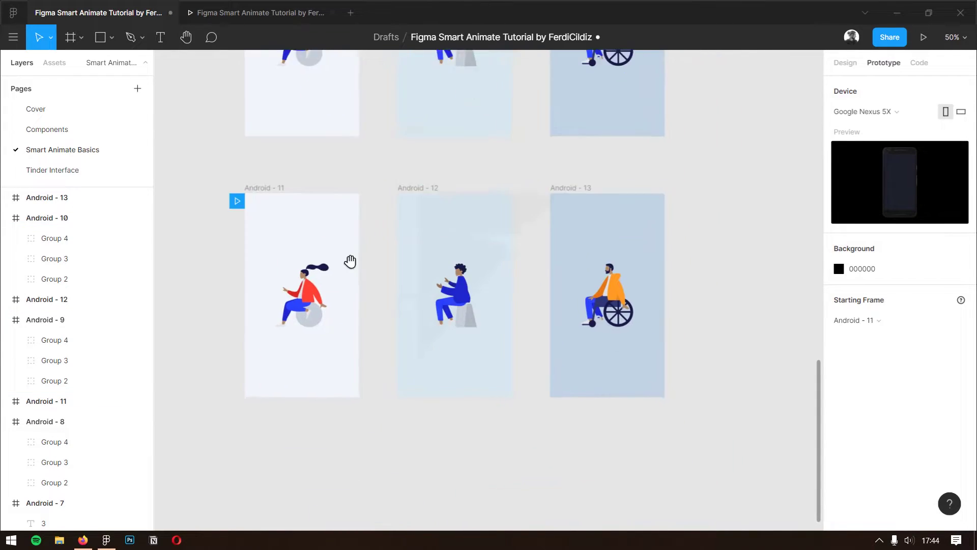
pyautogui.click(340, 260)
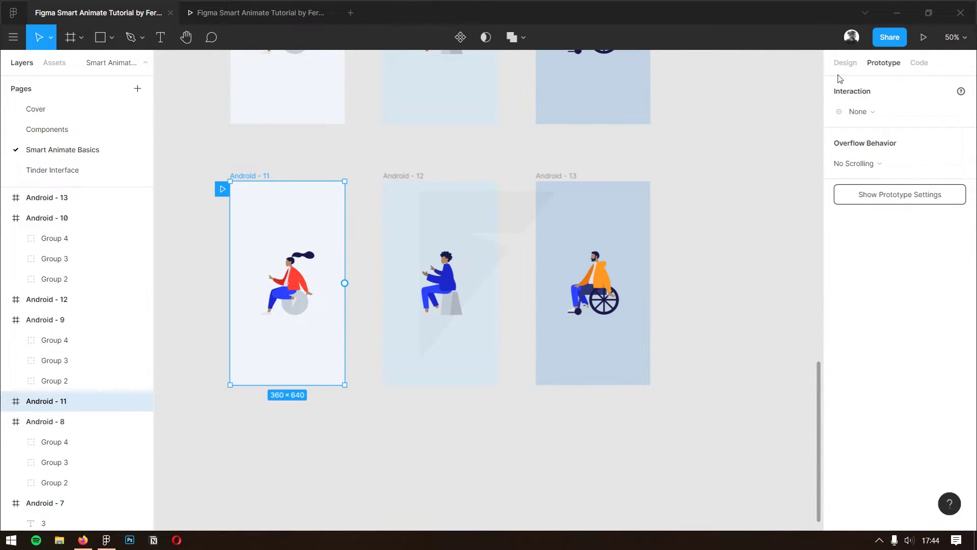
# Step: Link Android - 11's Group 2 to Android - 12 with an On Drag trigger
pyautogui.doubleClick(298, 274)
pyautogui.press('Escape')
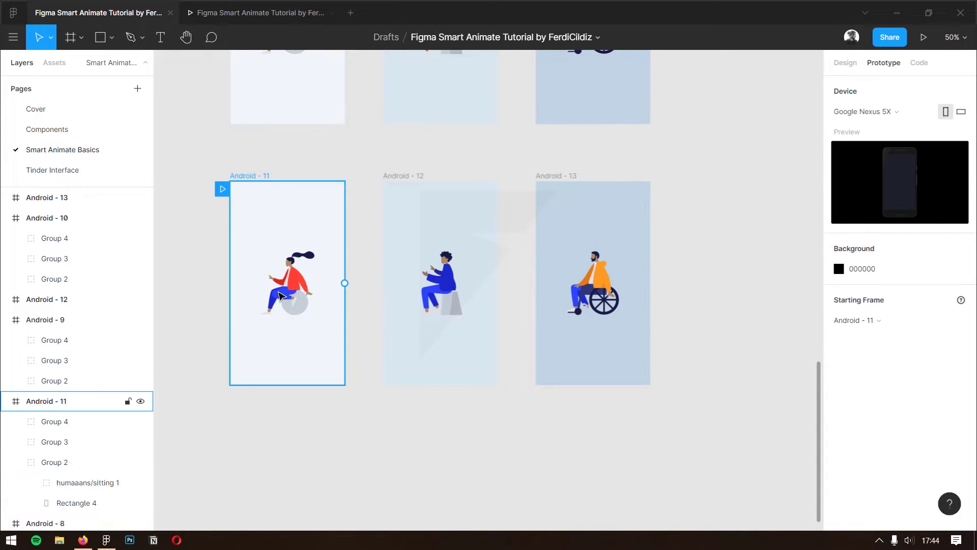
pyautogui.click(231, 327)
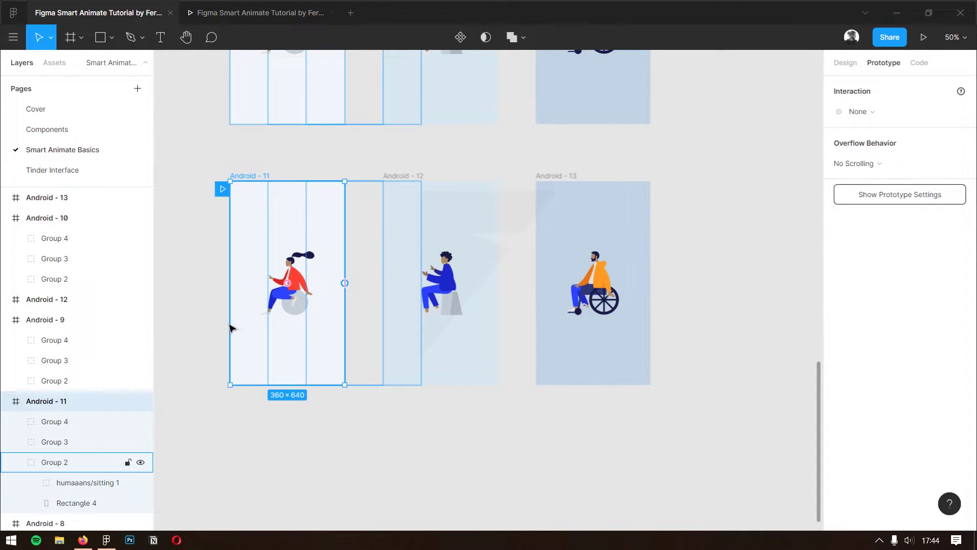
pyautogui.click(84, 457)
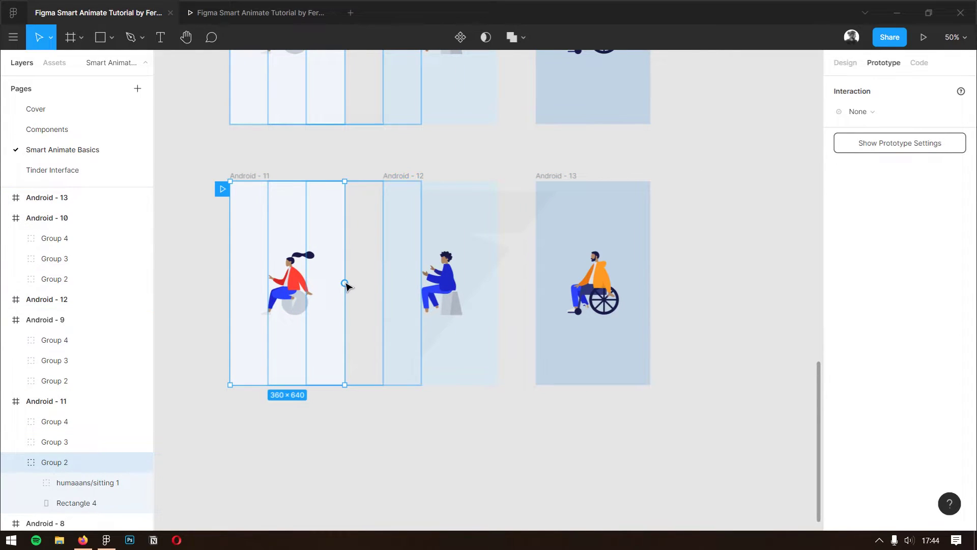
pyautogui.moveTo(344, 283); pyautogui.dragTo(422, 277)
pyautogui.click(860, 113)
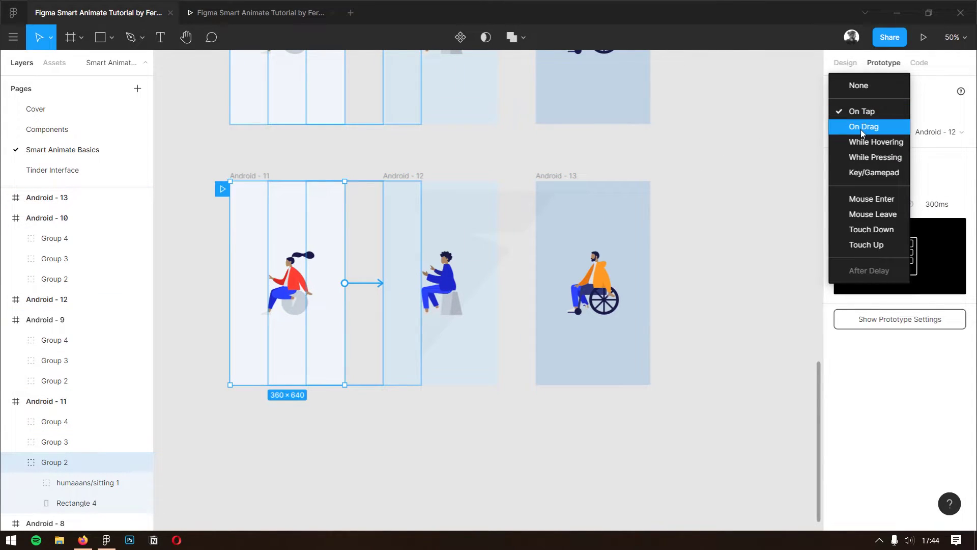
pyautogui.click(861, 127)
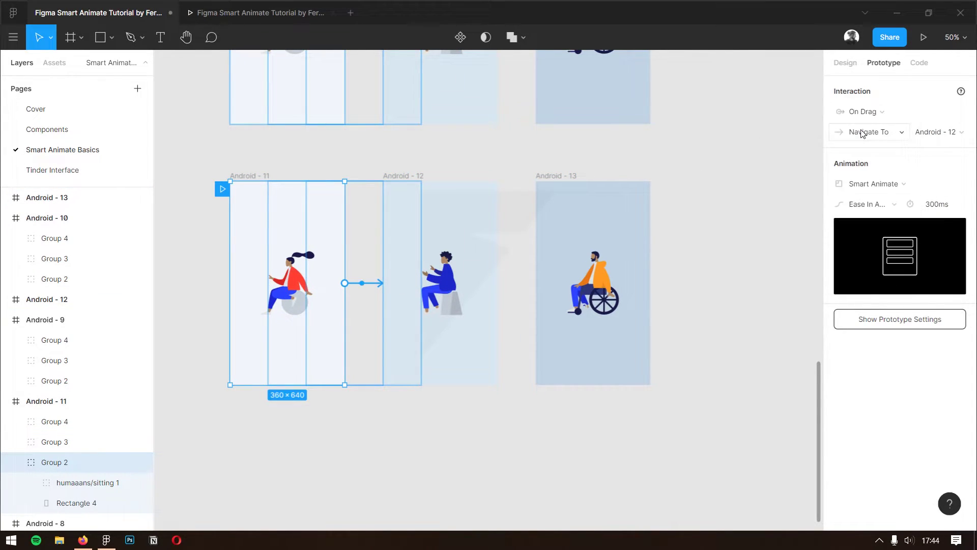
# Step: Link Android - 12 to Android - 13 on drag and check Group 2's drag interaction
pyautogui.click(459, 328)
pyautogui.moveTo(498, 283); pyautogui.dragTo(606, 282)
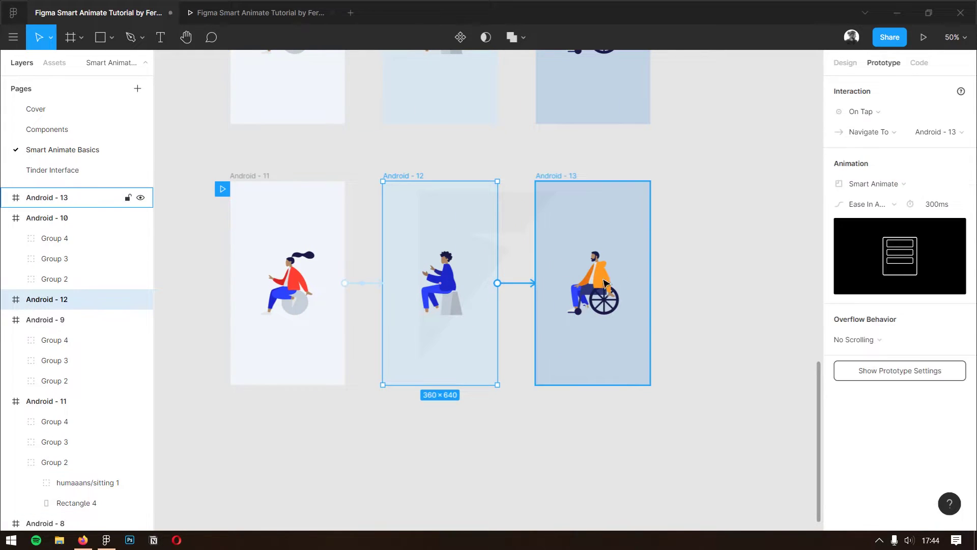
pyautogui.click(861, 112)
pyautogui.click(861, 127)
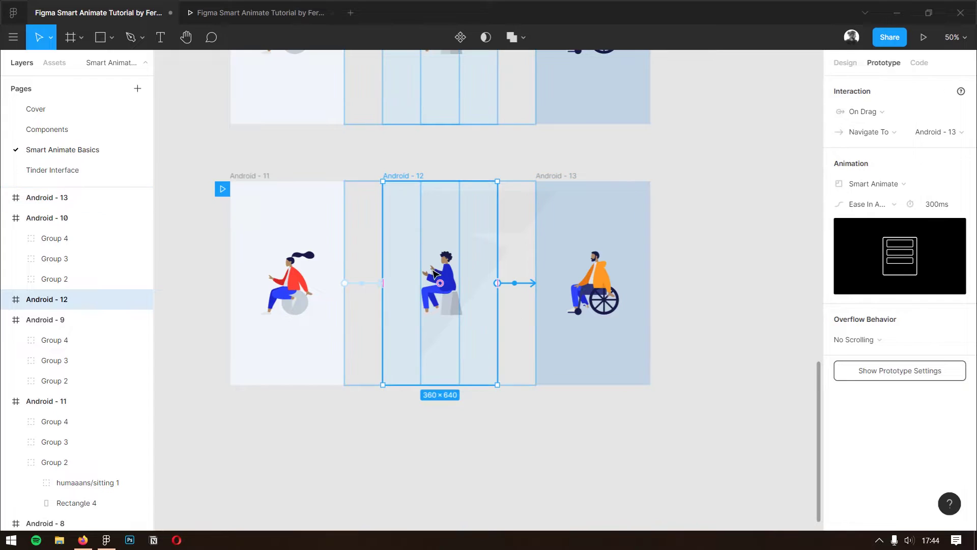
pyautogui.click(438, 305)
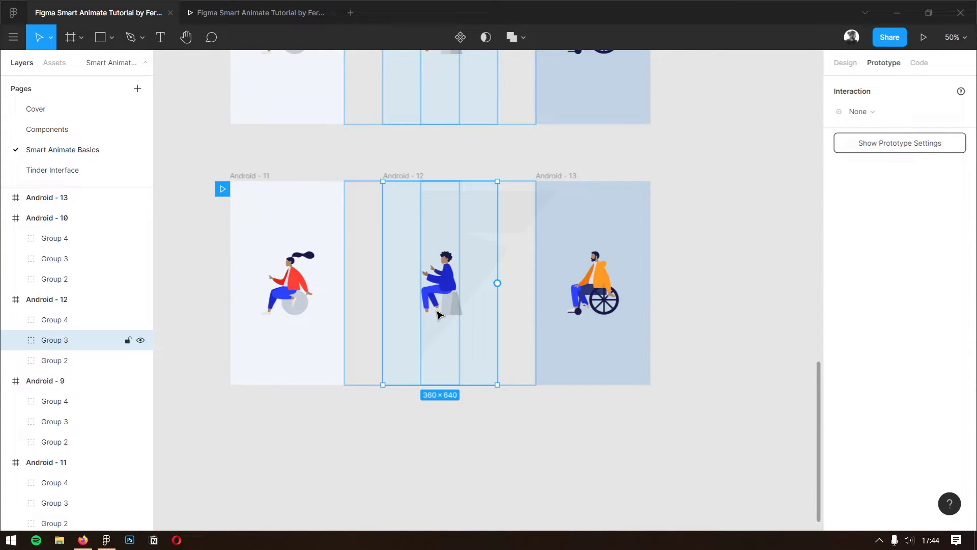
pyautogui.click(313, 319)
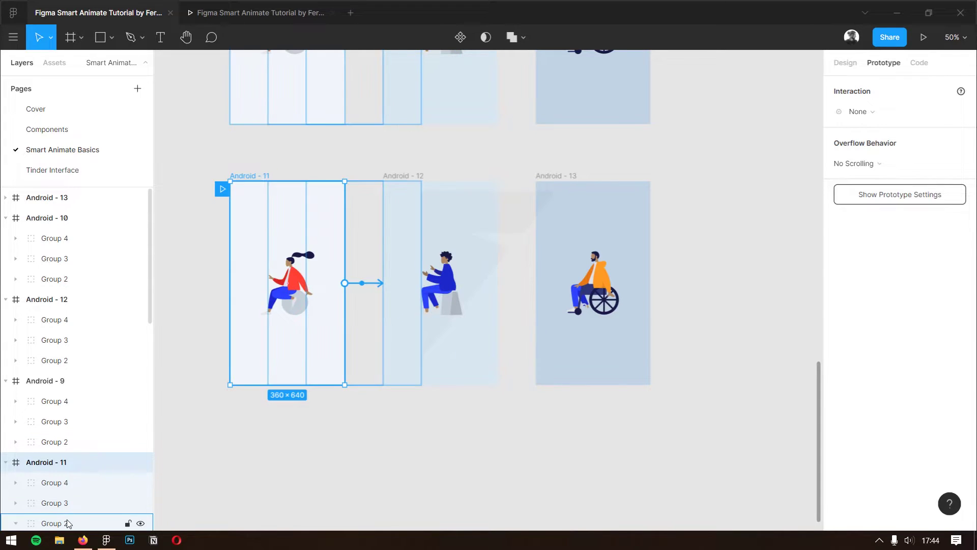
pyautogui.click(67, 523)
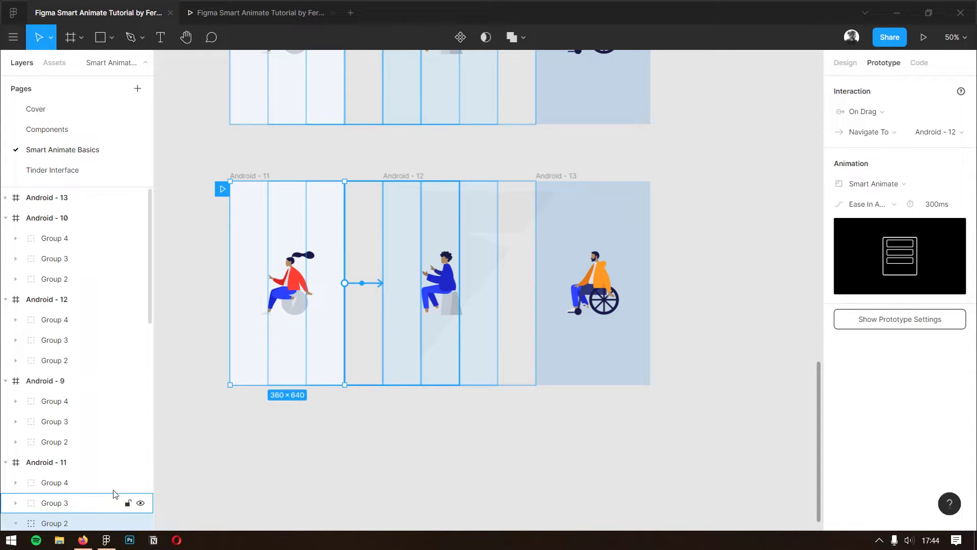
# Step: Replace Android - 12's frame link with a Group 3 link to Android - 13
pyautogui.click(444, 325)
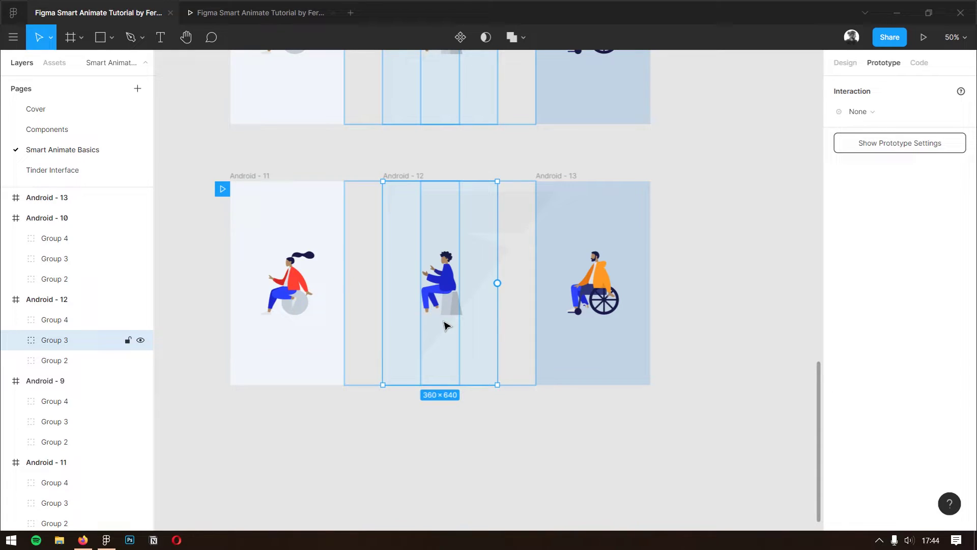
pyautogui.click(87, 360)
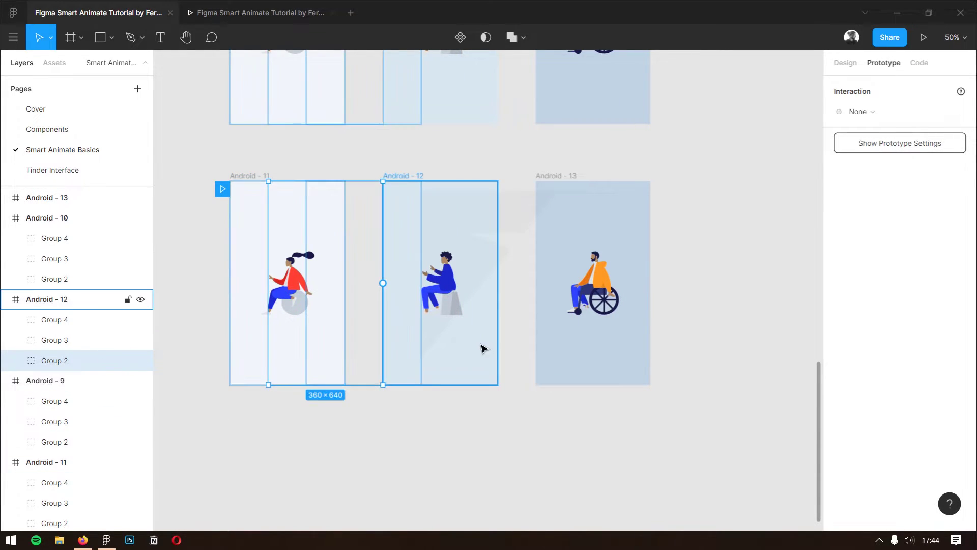
pyautogui.click(419, 177)
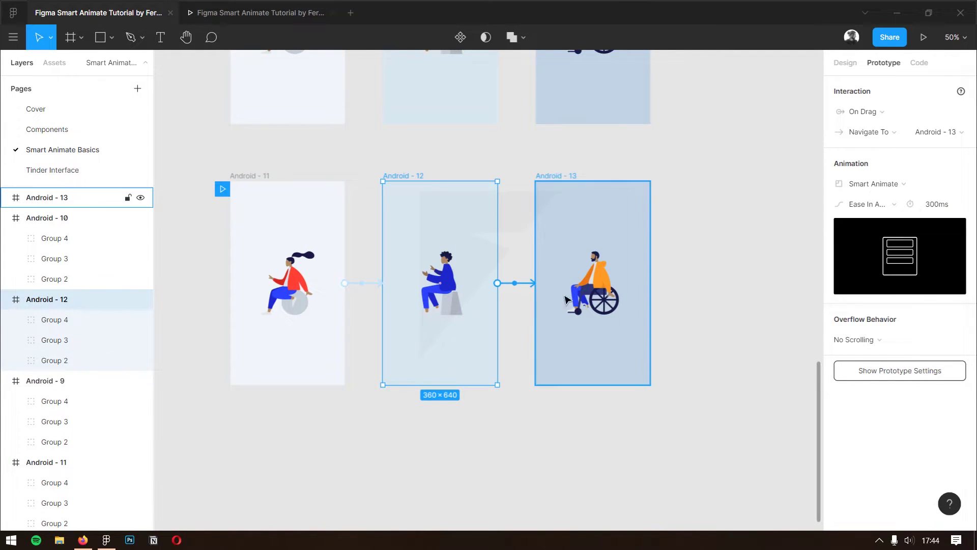
pyautogui.moveTo(533, 282); pyautogui.dragTo(515, 283)
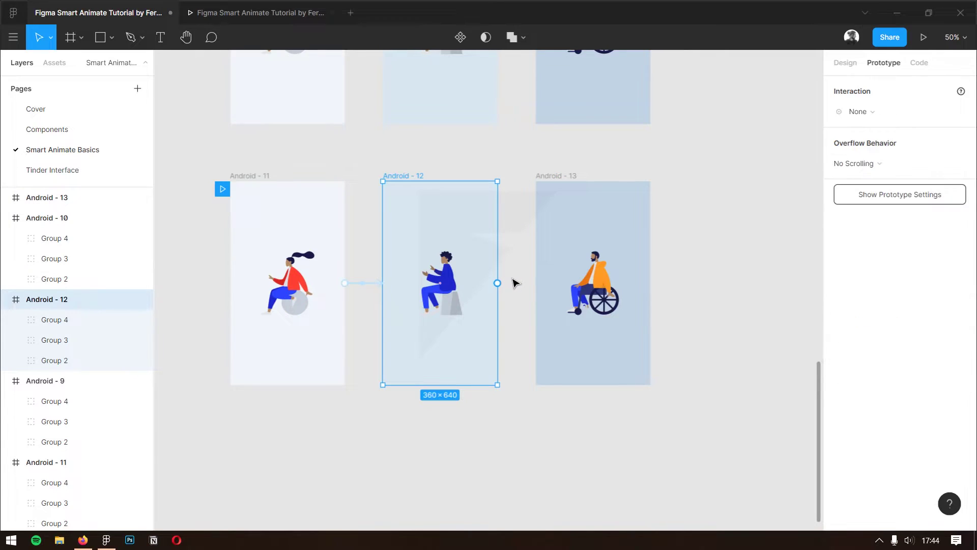
pyautogui.click(55, 360)
pyautogui.click(83, 338)
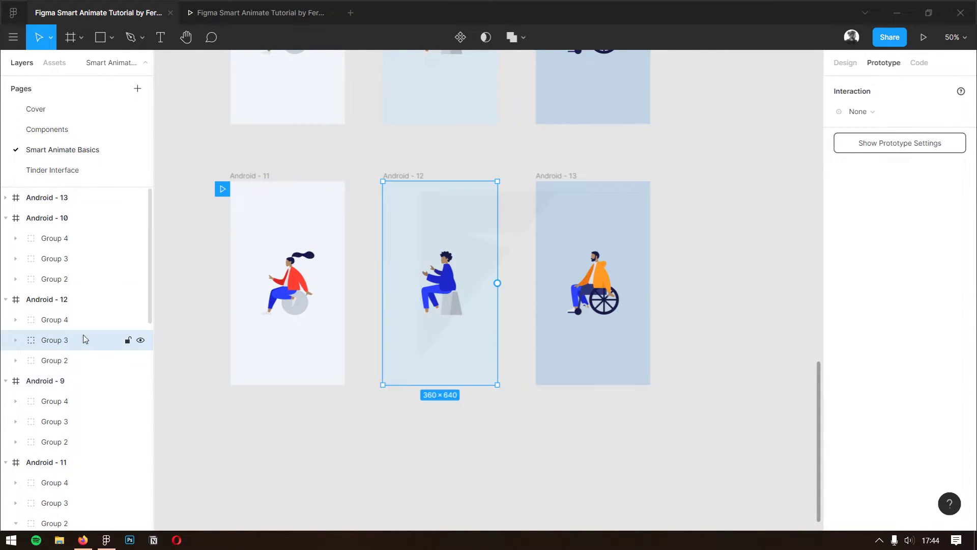
pyautogui.moveTo(497, 282); pyautogui.dragTo(590, 265)
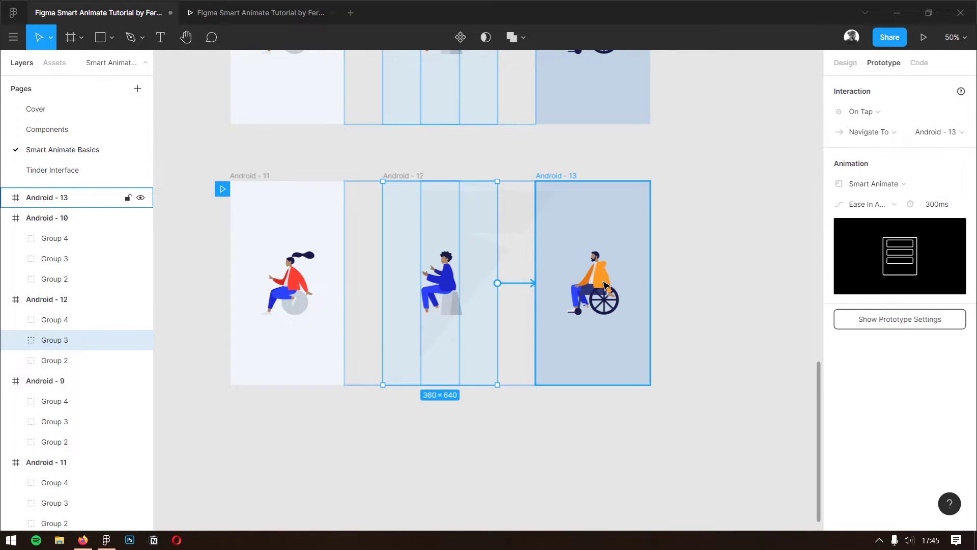
pyautogui.click(871, 112)
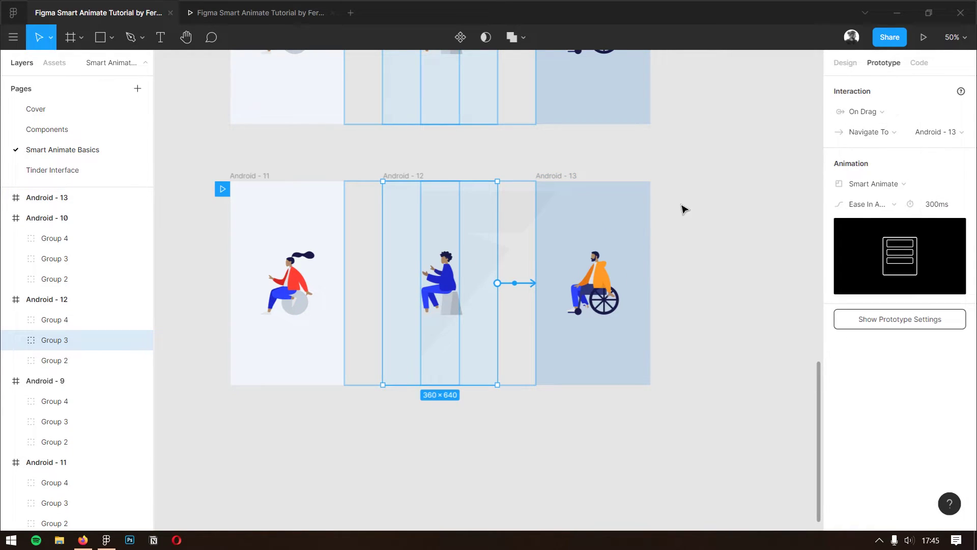
# Step: Link Android - 13's Group 4 back to Android - 12 with an On Drag trigger, then present
pyautogui.click(609, 255)
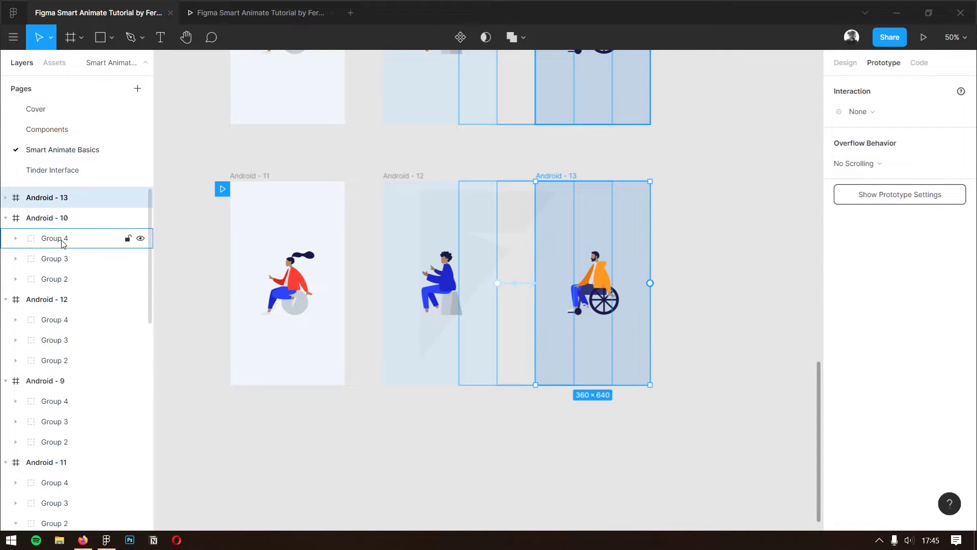
pyautogui.click(4, 197)
pyautogui.click(55, 218)
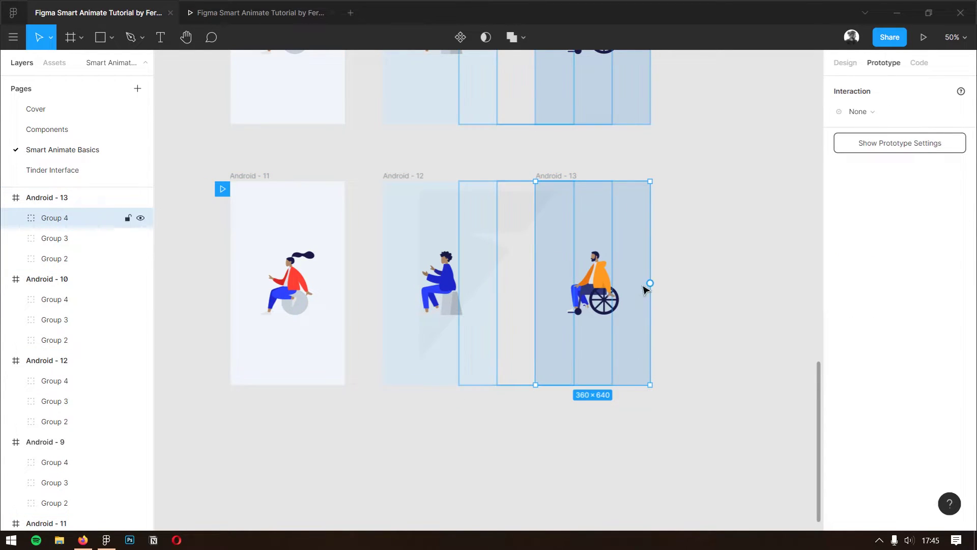
pyautogui.moveTo(650, 284); pyautogui.dragTo(465, 295)
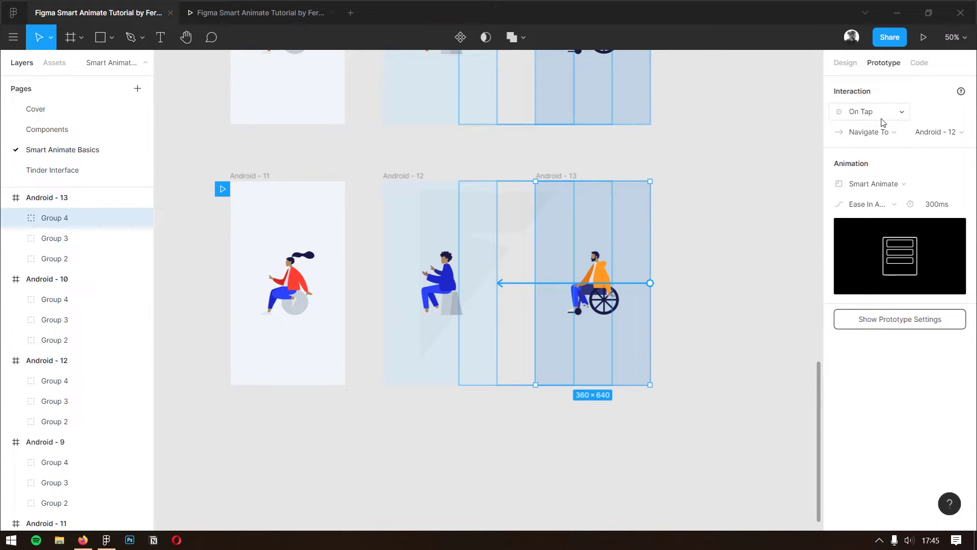
pyautogui.click(881, 118)
pyautogui.click(882, 123)
pyautogui.click(229, 16)
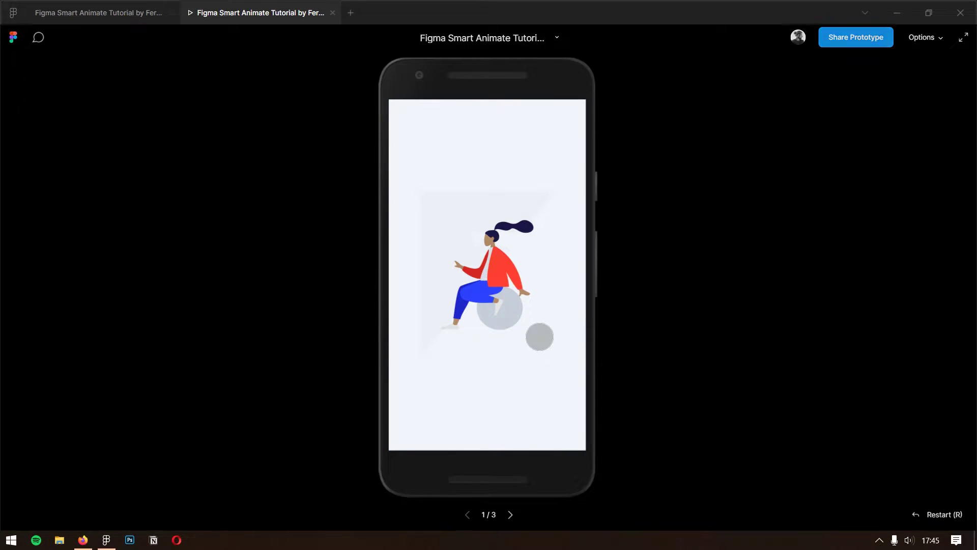
# Step: Swipe through the woman, seated-man and wheelchair screens in the preview, then close it
pyautogui.moveTo(539, 336); pyautogui.dragTo(477, 337)
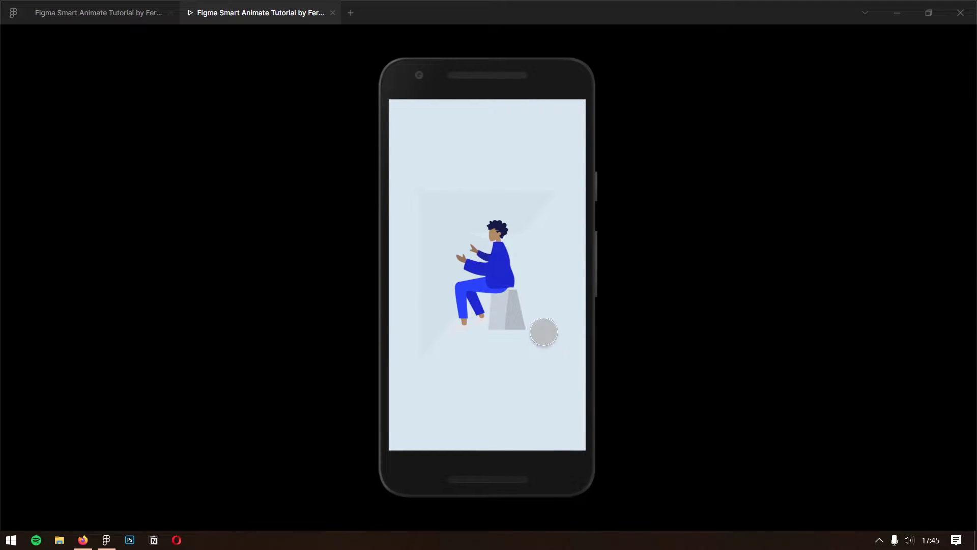
pyautogui.moveTo(535, 323)
pyautogui.mouseDown()
pyautogui.moveTo(399, 332)
pyautogui.moveTo(619, 341)
pyautogui.mouseUp()
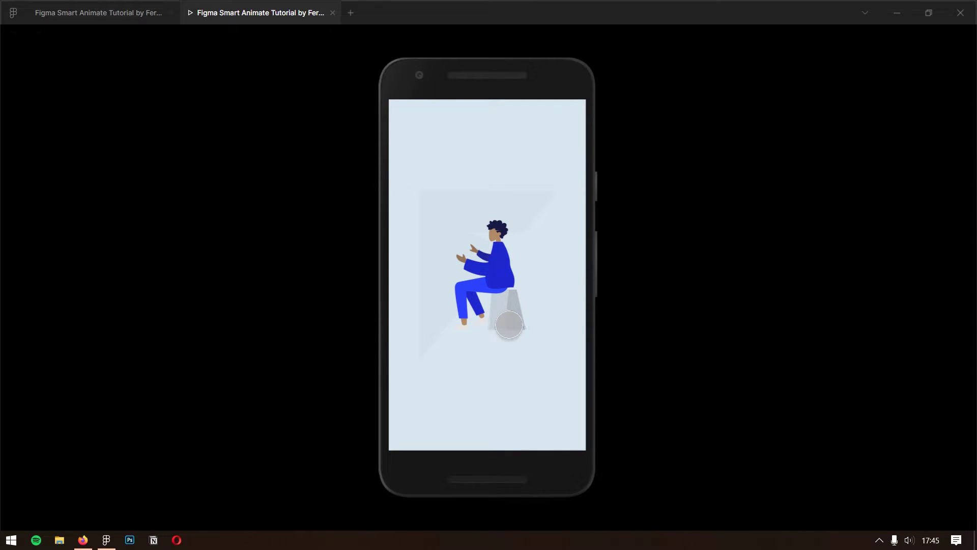
pyautogui.moveTo(509, 321); pyautogui.dragTo(314, 318)
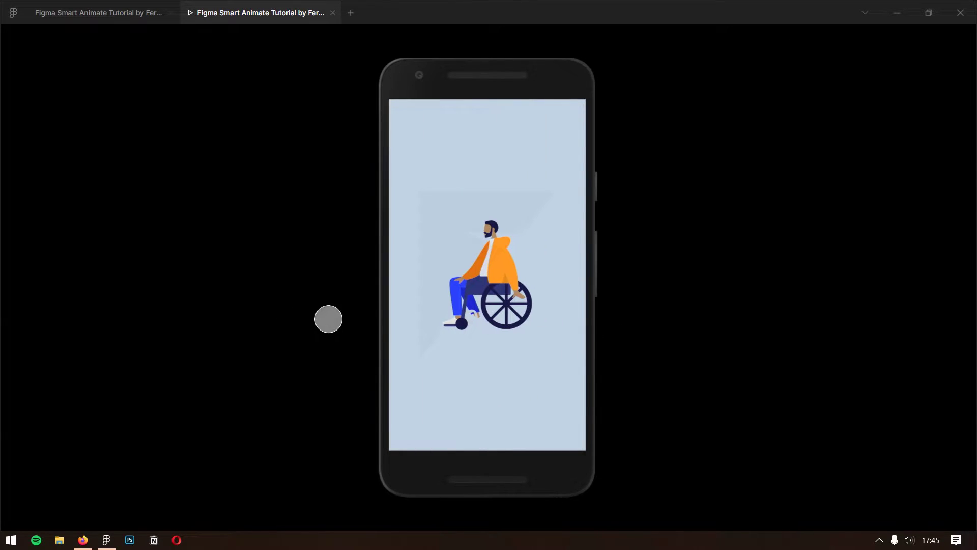
pyautogui.moveTo(407, 322)
pyautogui.mouseDown()
pyautogui.moveTo(585, 321)
pyautogui.moveTo(463, 319)
pyautogui.moveTo(545, 300)
pyautogui.moveTo(443, 310)
pyautogui.mouseUp()
pyautogui.moveTo(539, 299)
pyautogui.mouseDown()
pyautogui.moveTo(441, 301)
pyautogui.moveTo(510, 292)
pyautogui.mouseUp()
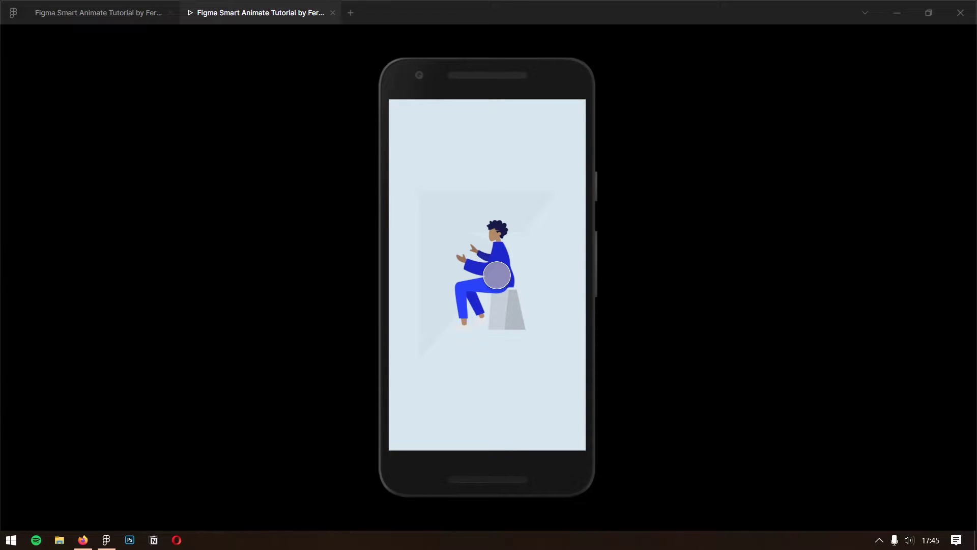
pyautogui.click(497, 275)
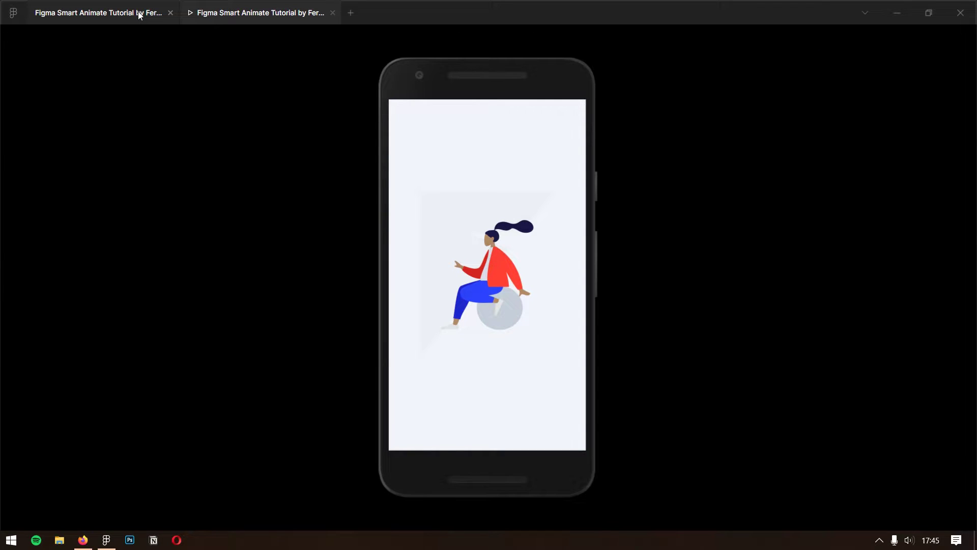
pyautogui.click(323, 13)
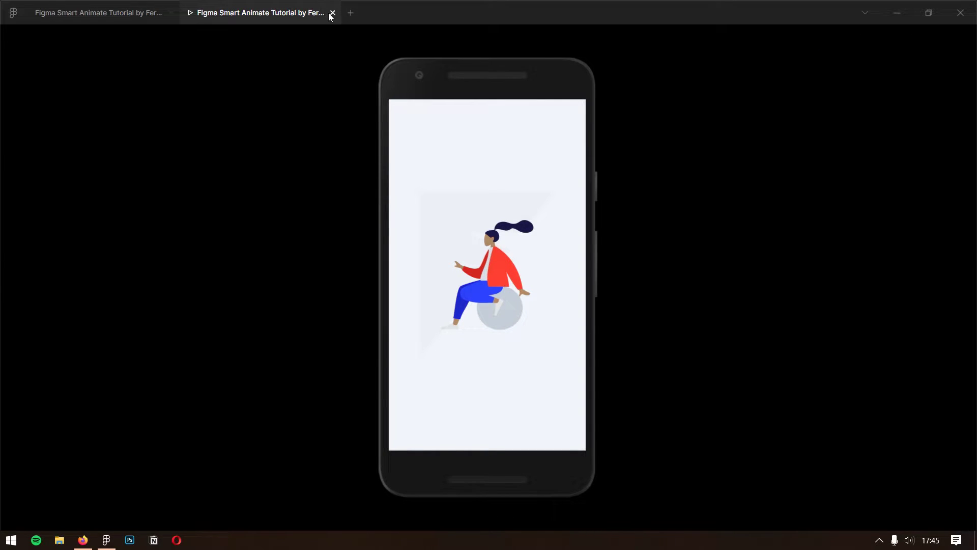
pyautogui.click(332, 13)
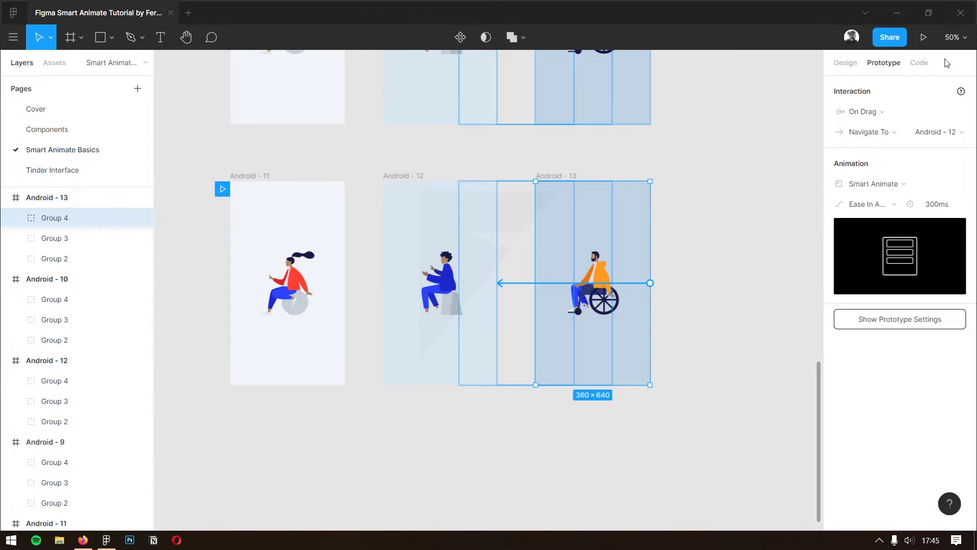
# Step: Zoom out and pan across all frames on the canvas toward the Home screen
pyautogui.click(756, 256)
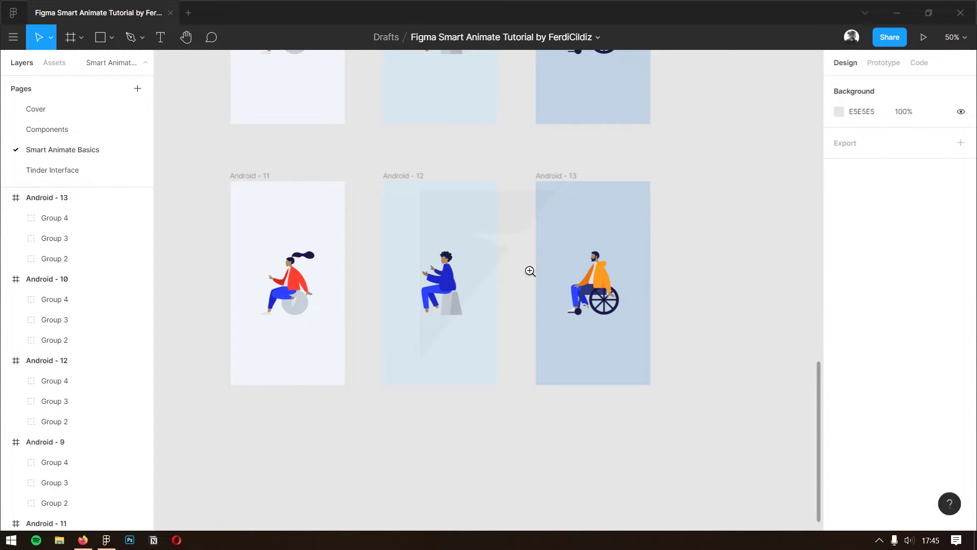
pyautogui.scroll(-5, 529, 272)
pyautogui.scroll(-3, 505, 268)
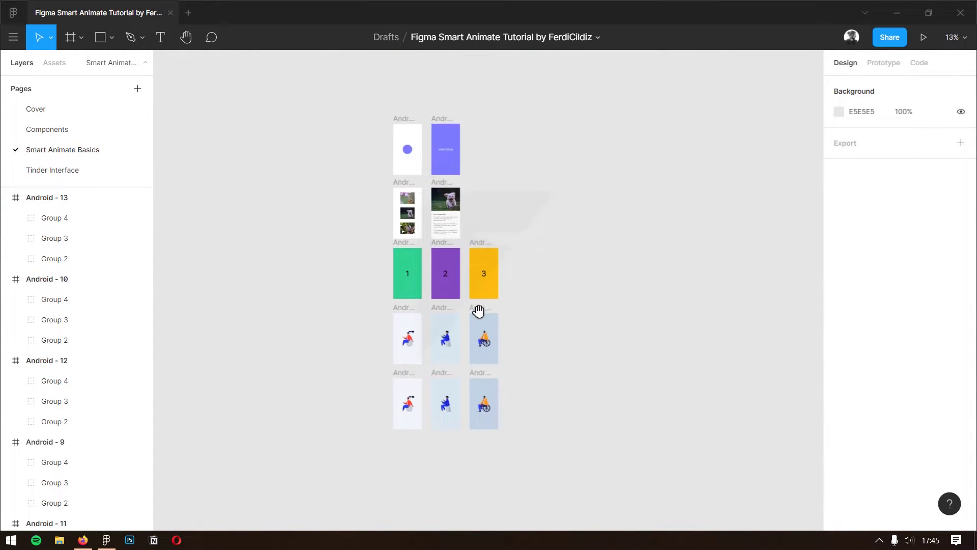
pyautogui.moveTo(484, 289); pyautogui.dragTo(438, 240)
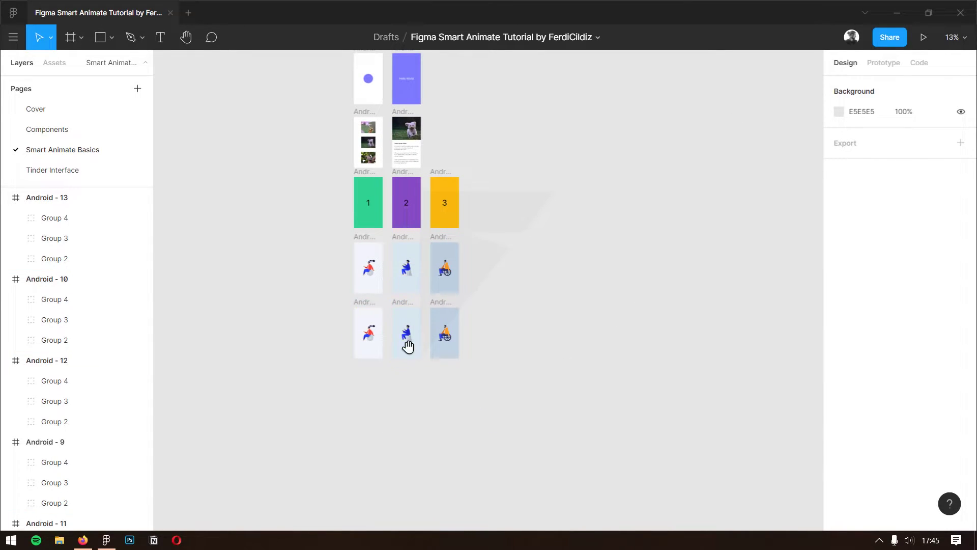
pyautogui.moveTo(405, 344); pyautogui.dragTo(446, 416)
pyautogui.click(451, 421)
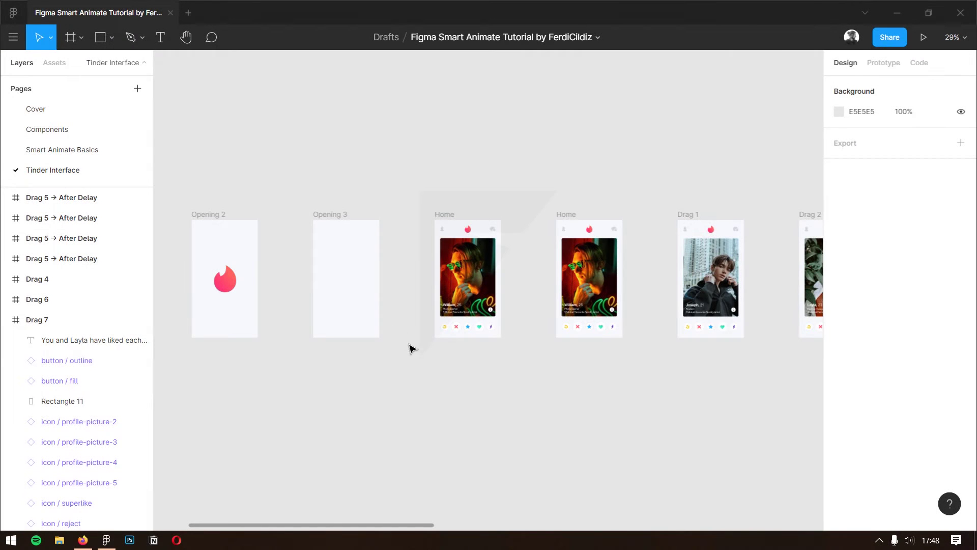
pyautogui.moveTo(707, 349)
pyautogui.mouseDown()
pyautogui.moveTo(298, 336)
pyautogui.moveTo(639, 339)
pyautogui.moveTo(594, 342)
pyautogui.mouseUp()
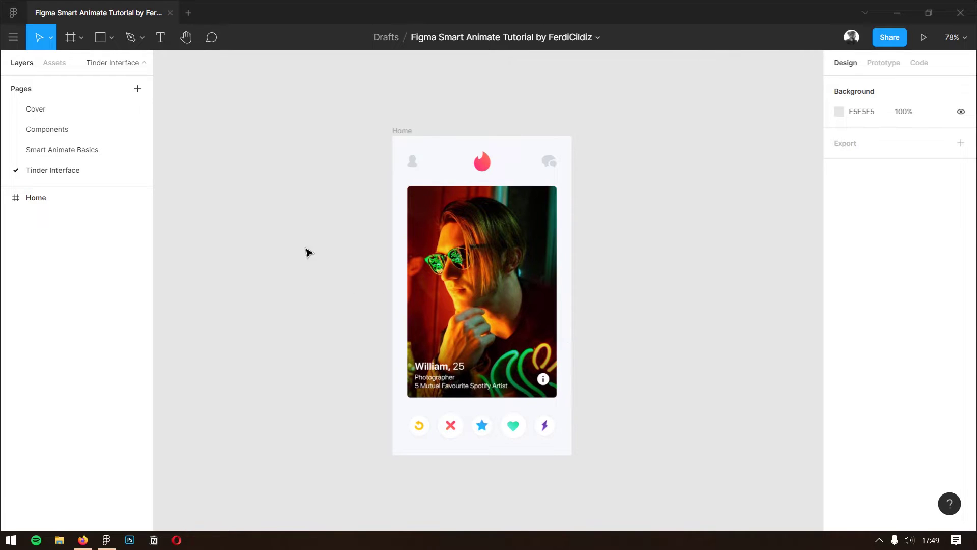
# Step: Browse the Components page frame top to bottom, ending on the profile card
pyautogui.click(101, 127)
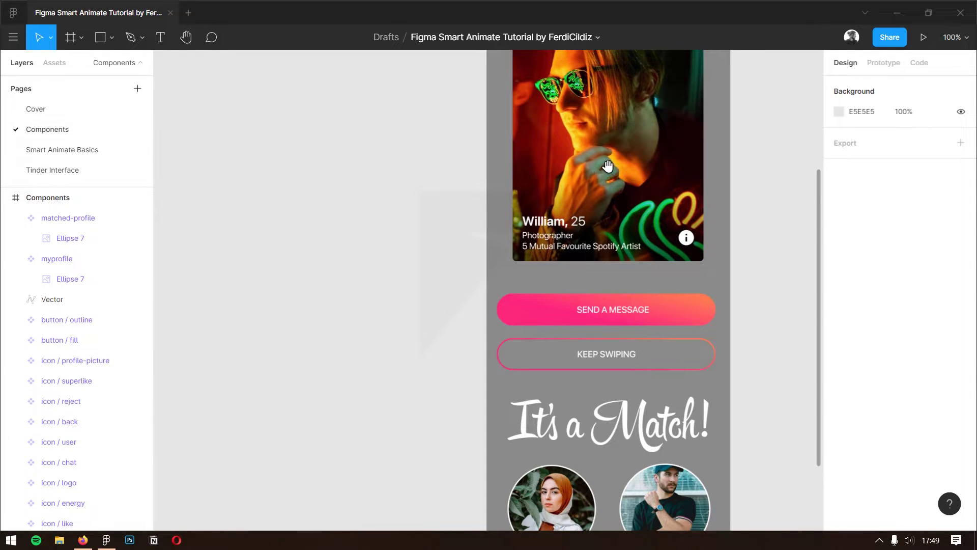
pyautogui.moveTo(604, 163); pyautogui.dragTo(502, 504)
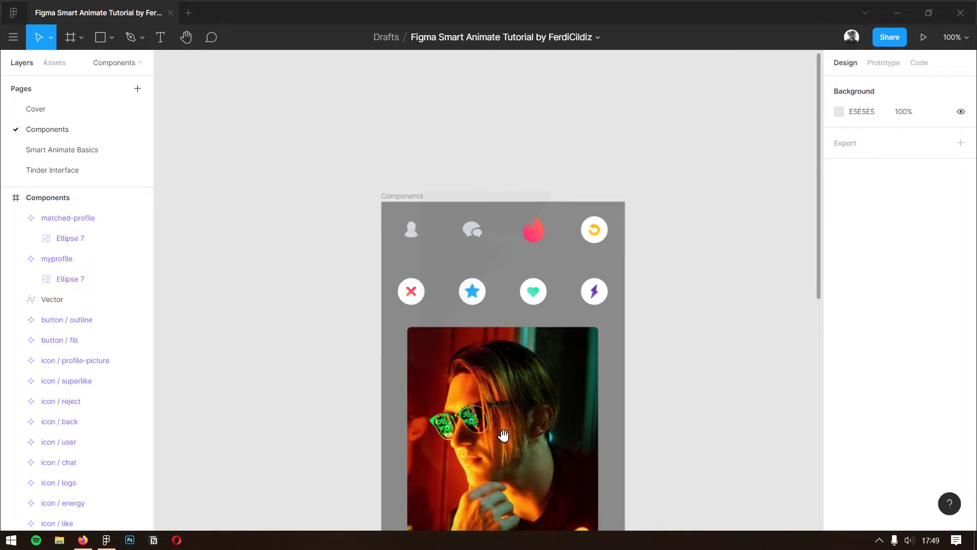
pyautogui.scroll(-6, 497, 484)
pyautogui.moveTo(485, 465); pyautogui.dragTo(461, 232)
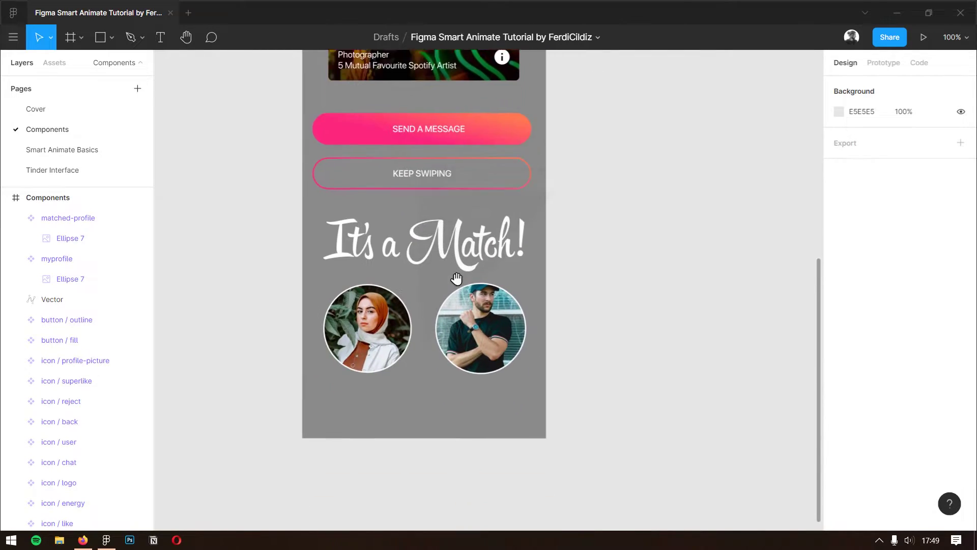
pyautogui.scroll(2, 462, 233)
pyautogui.scroll(3, 437, 314)
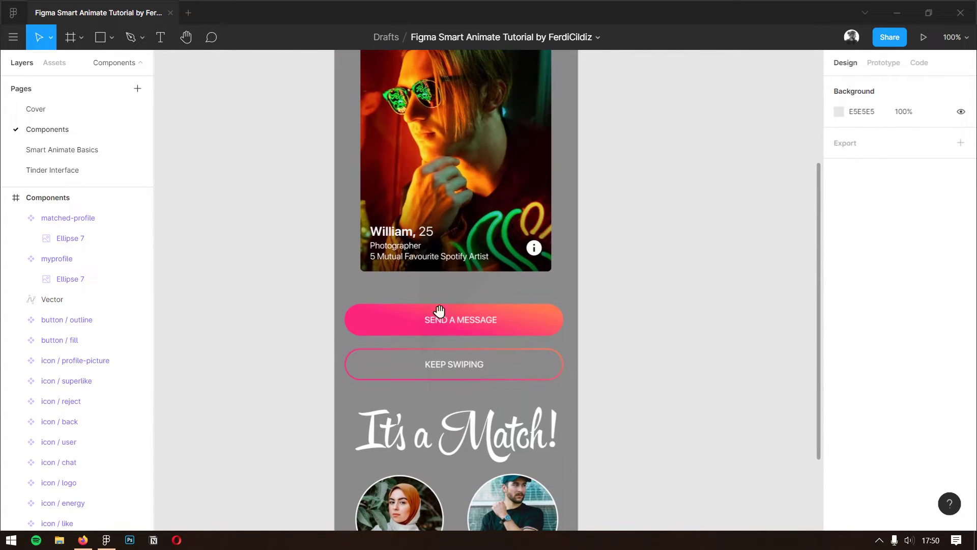
pyautogui.moveTo(434, 217); pyautogui.dragTo(451, 361)
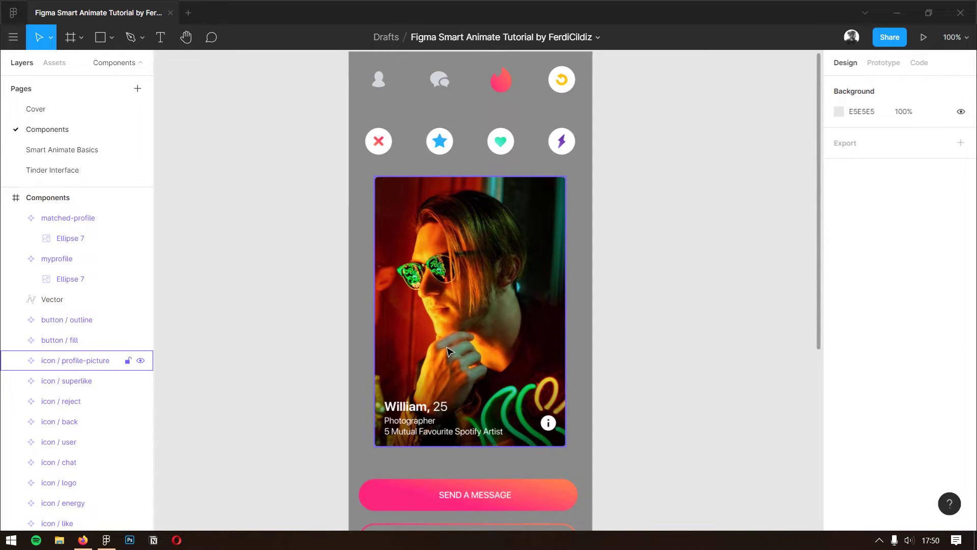
# Step: Show the profile card's hidden LIKE and NOPE badges, then hide them again
pyautogui.click(413, 271)
pyautogui.click(16, 361)
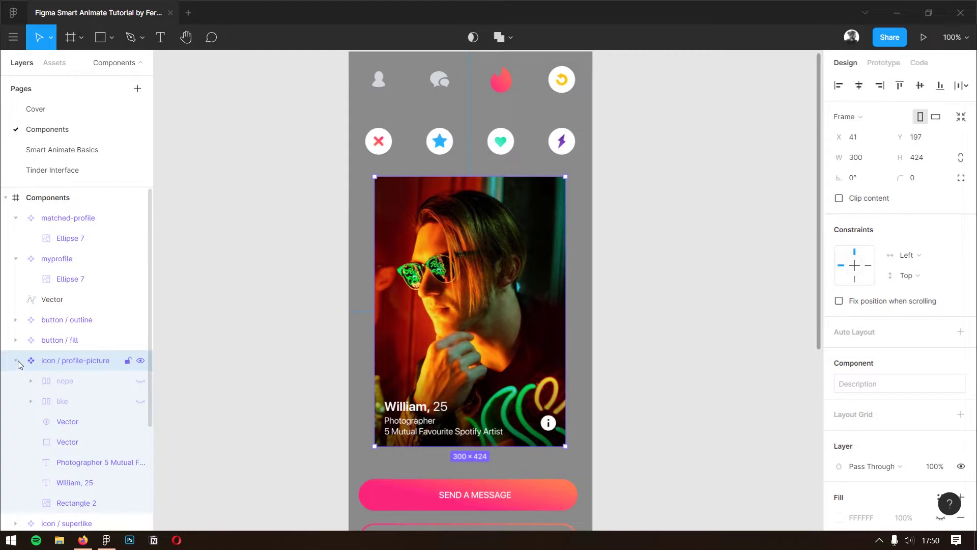
pyautogui.click(140, 402)
pyautogui.click(141, 381)
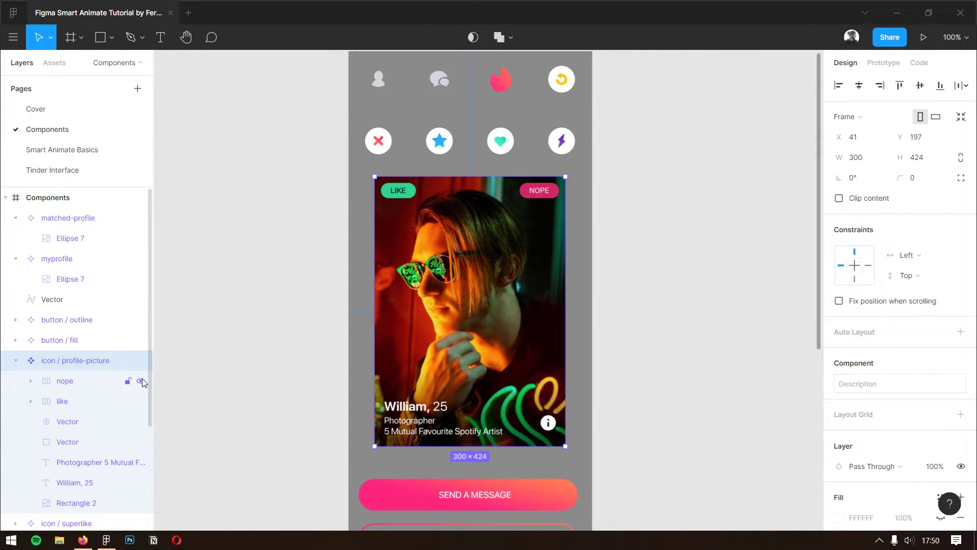
pyautogui.click(140, 381)
pyautogui.click(140, 401)
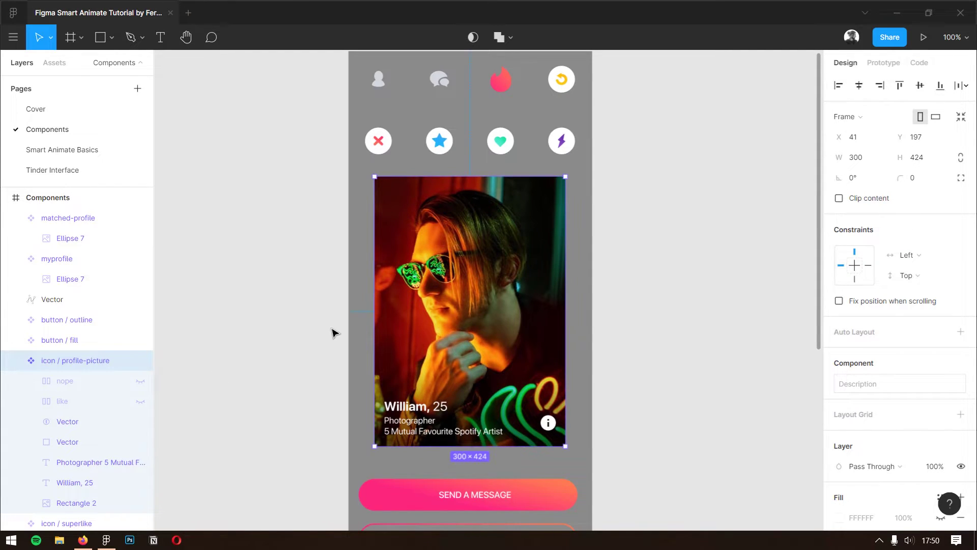
pyautogui.click(324, 350)
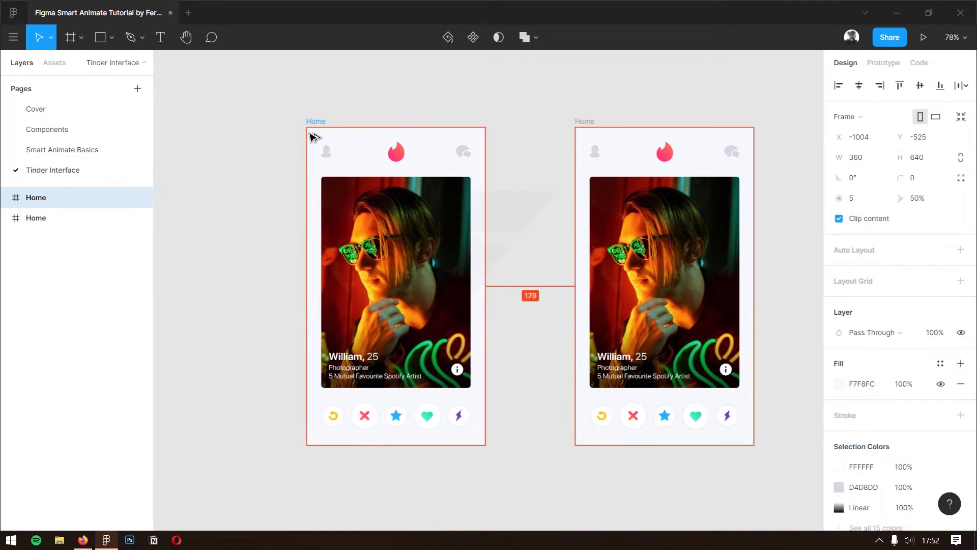
# Step: Delete the icons from the copied Home frame
pyautogui.moveTo(313, 136)
pyautogui.mouseDown()
pyautogui.moveTo(296, 136)
pyautogui.moveTo(478, 443)
pyautogui.mouseUp()
pyautogui.click(285, 168)
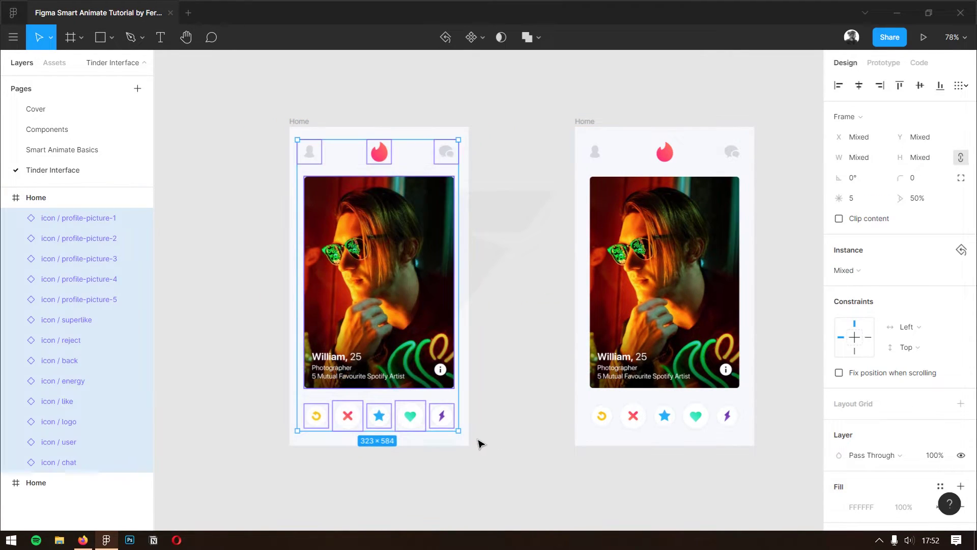
pyautogui.press('Delete')
# Step: Paste the flame logo from Components into the empty frame, centred horizontally and vertically
pyautogui.click(102, 131)
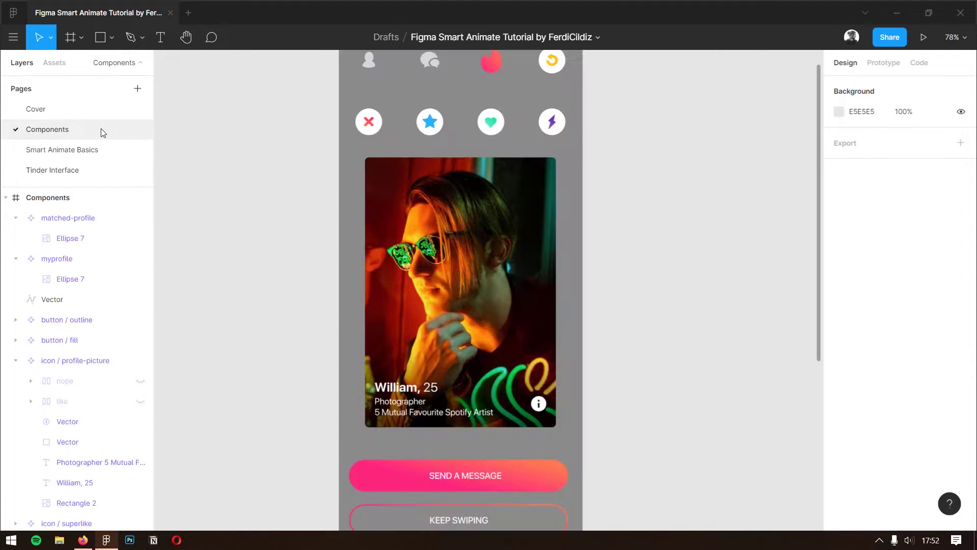
pyautogui.click(487, 68)
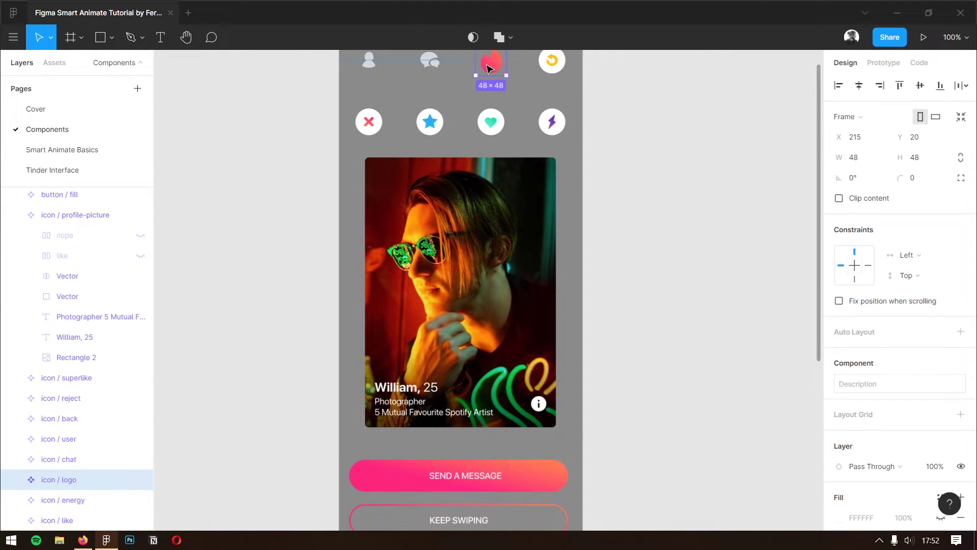
pyautogui.click(88, 170)
pyautogui.click(322, 131)
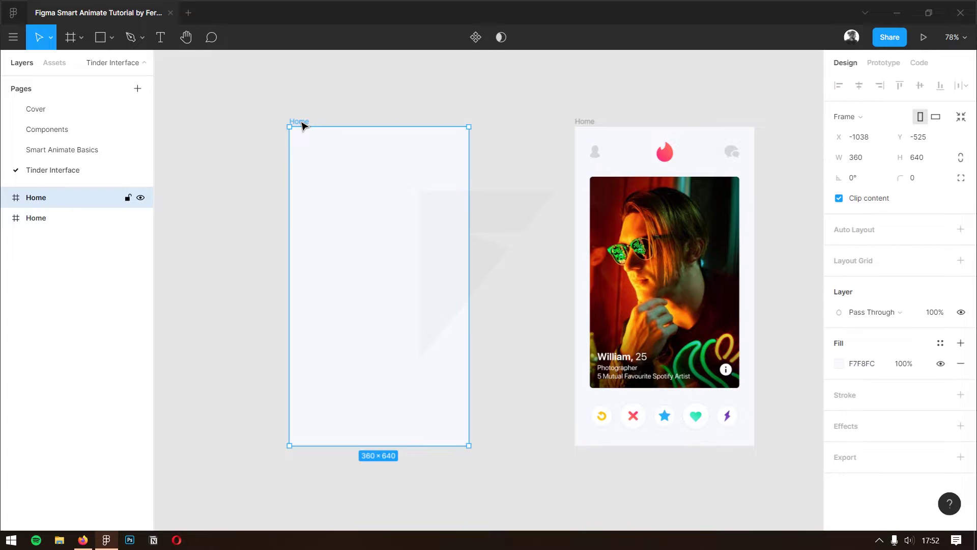
pyautogui.hotkey('ctrl', 'v')
pyautogui.click(860, 88)
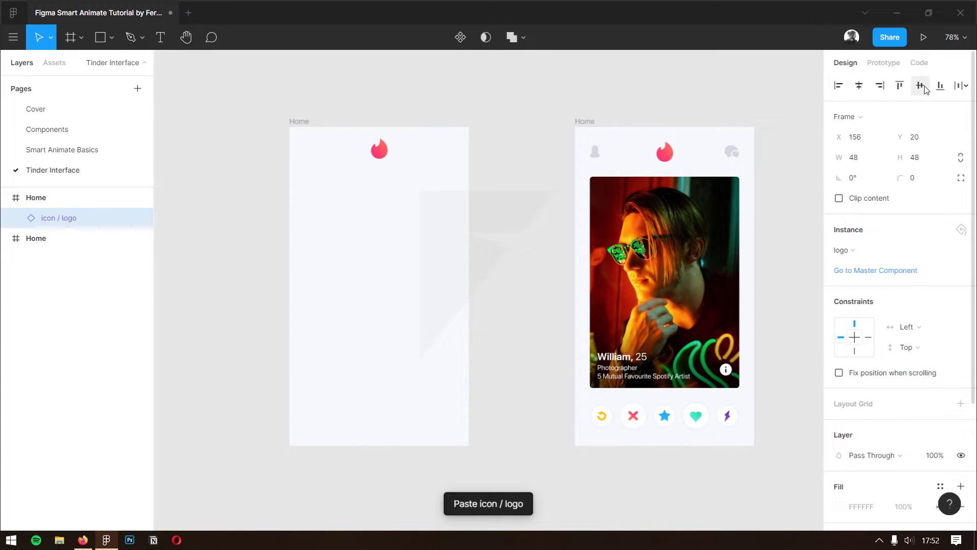
pyautogui.click(919, 85)
pyautogui.click(491, 254)
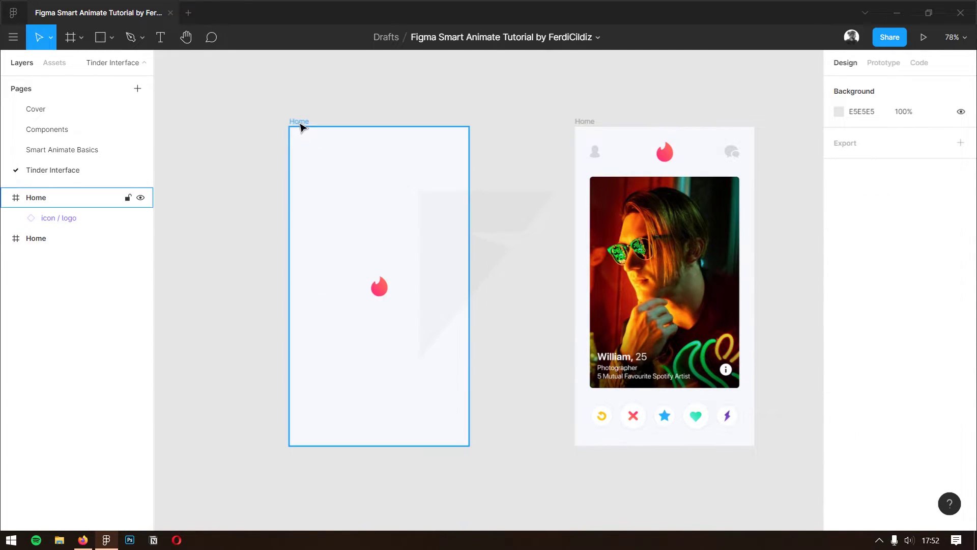
pyautogui.moveTo(300, 127)
pyautogui.mouseDown()
pyautogui.moveTo(188, 135)
pyautogui.moveTo(545, 188)
pyautogui.mouseUp()
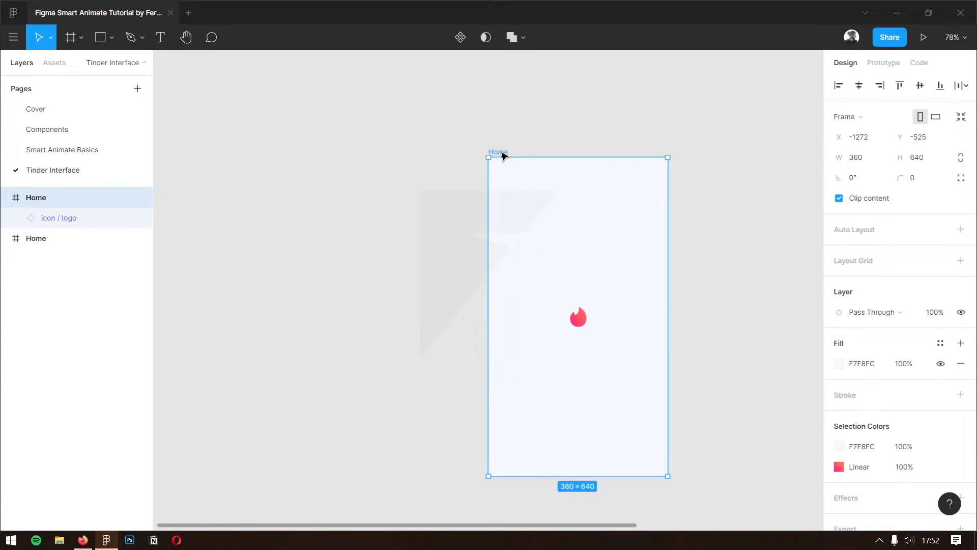
# Step: Move the logo-only frame further left, clear of the Home frame
pyautogui.moveTo(504, 153); pyautogui.dragTo(475, 157)
pyautogui.press('-')
pyautogui.scroll(3, 636, 229)
pyautogui.hscroll(2, 610, 264)
pyautogui.click(583, 259)
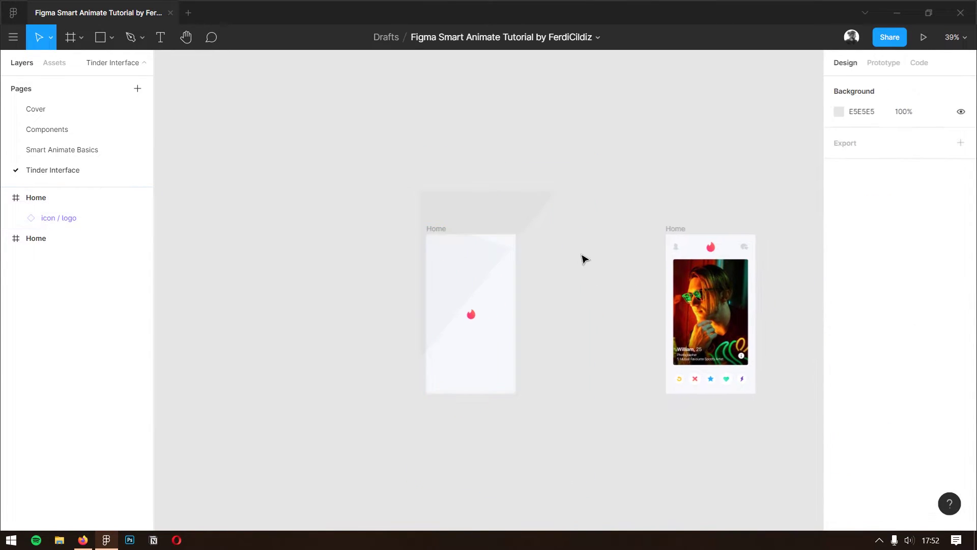
pyautogui.moveTo(447, 229); pyautogui.dragTo(317, 229)
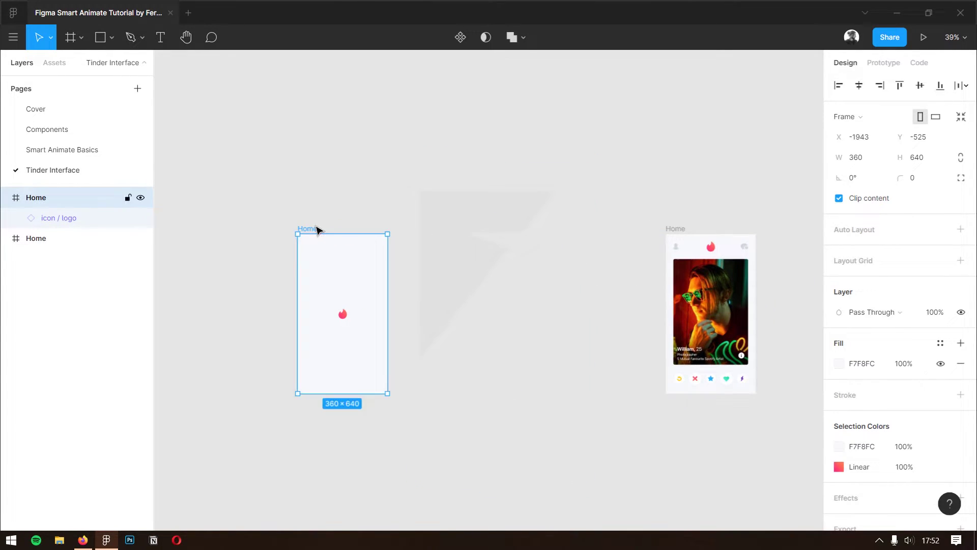
# Step: Rename the frame to 'Opening 1'
pyautogui.hotkey('ctrl', 'r')
pyautogui.write('L')
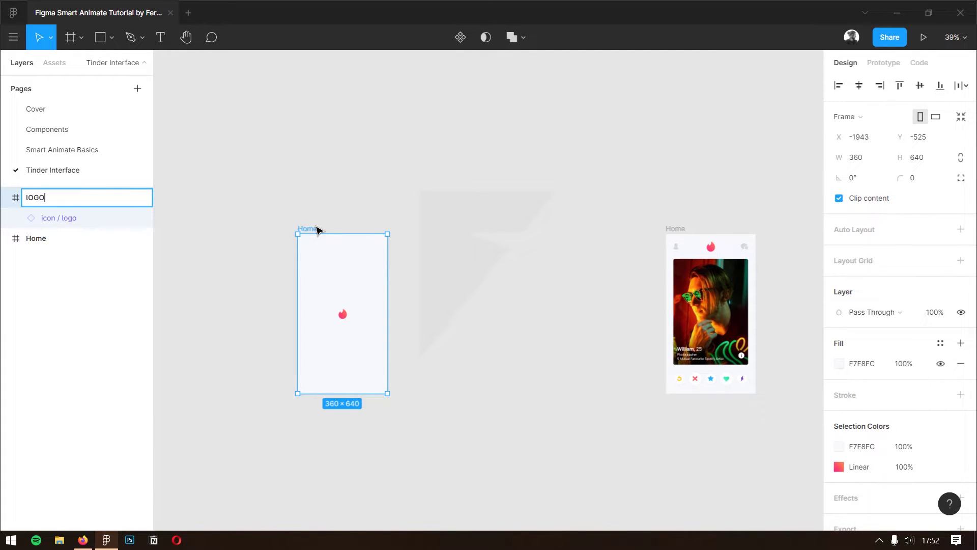
pyautogui.hotkey('ctrl', 'a')
pyautogui.press('capslock')
pyautogui.write('Opening 1')
pyautogui.press('Return')
# Step: Enlarge the logo to 178×178 and push it up out of Opening 1
pyautogui.click(419, 202)
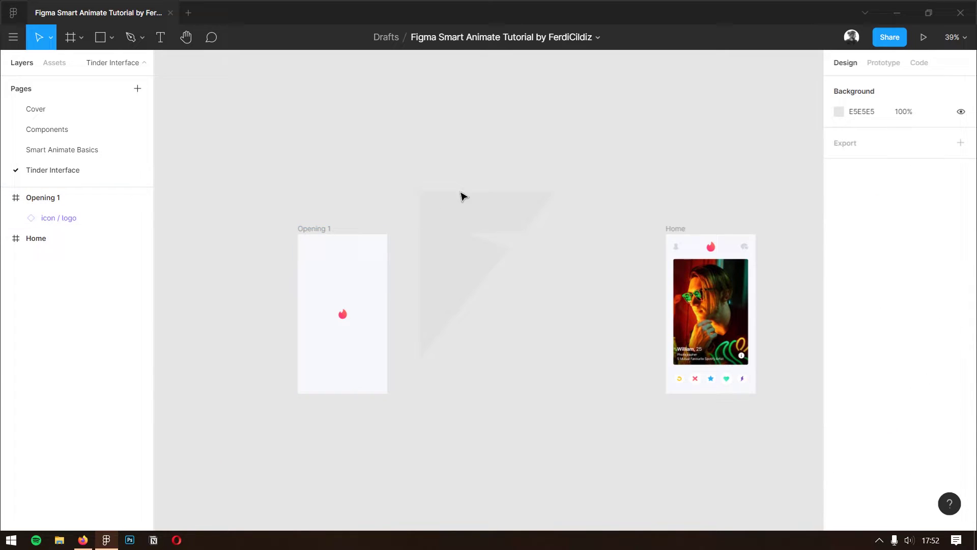
pyautogui.click(343, 315)
pyautogui.moveTo(351, 303); pyautogui.dragTo(360, 292)
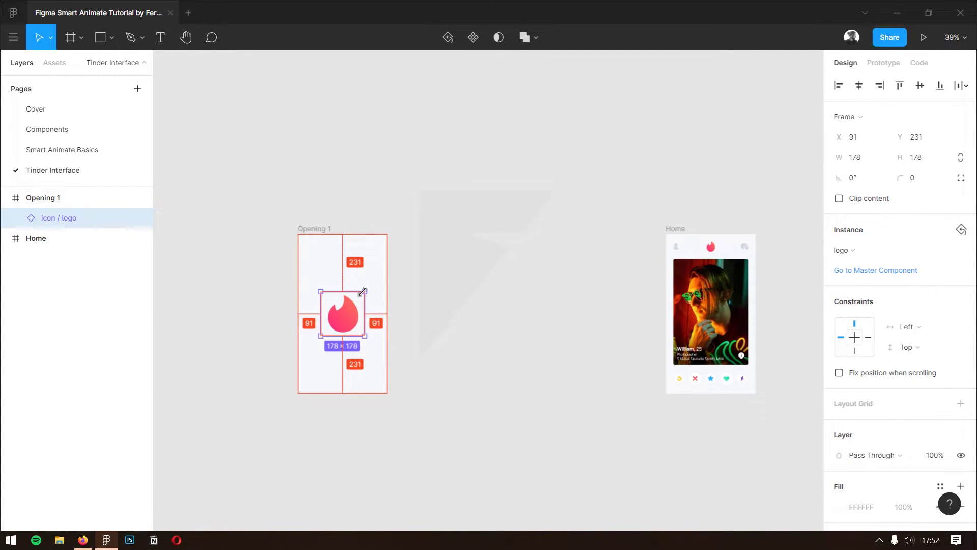
pyautogui.click(423, 323)
pyautogui.moveTo(356, 328); pyautogui.dragTo(360, 222)
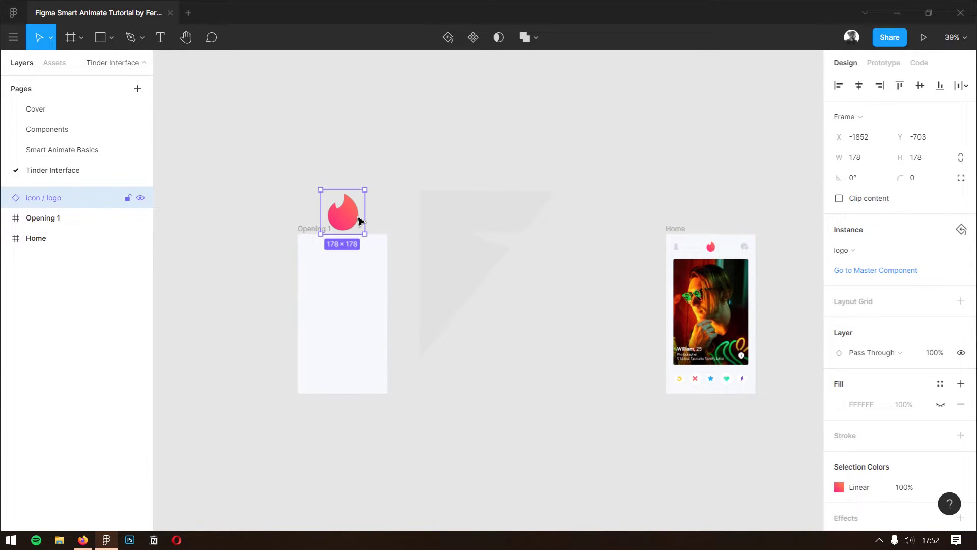
pyautogui.hotkey('ctrl', 'z')
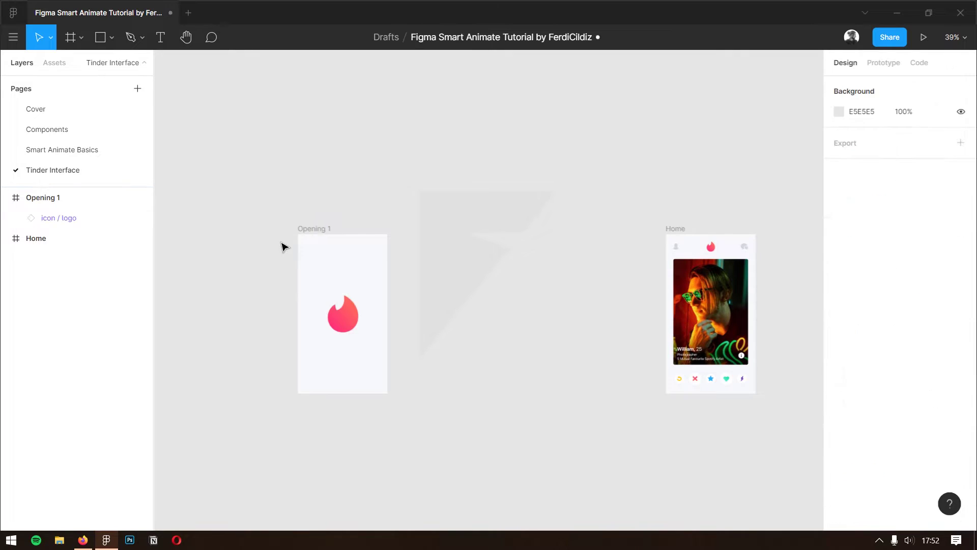
pyautogui.moveTo(362, 323); pyautogui.dragTo(362, 264)
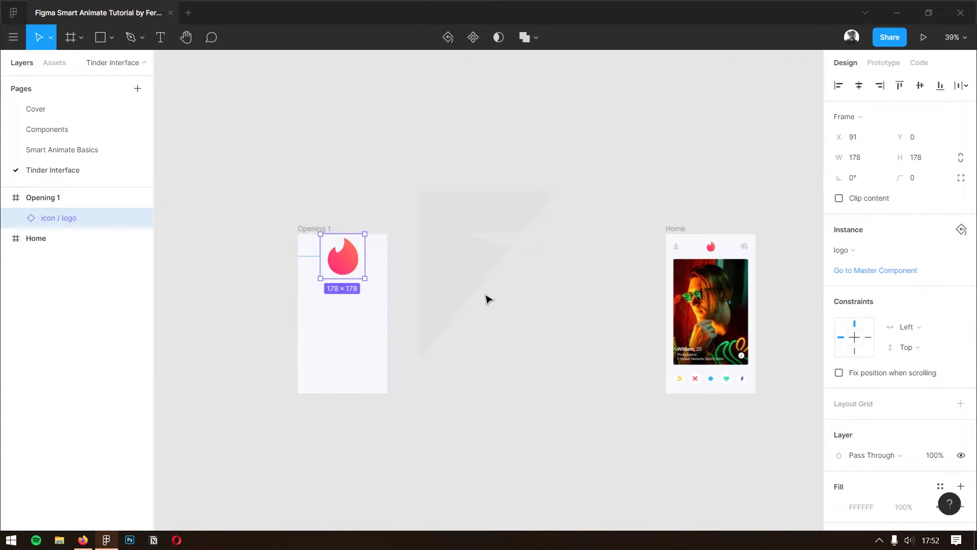
pyautogui.hotkey('shift', 'Up')
pyautogui.hotkey('shift', 'Up')
pyautogui.hotkey('shift', 'Up')
pyautogui.hotkey('shift', 'Up')
pyautogui.hotkey('shift', 'Up')
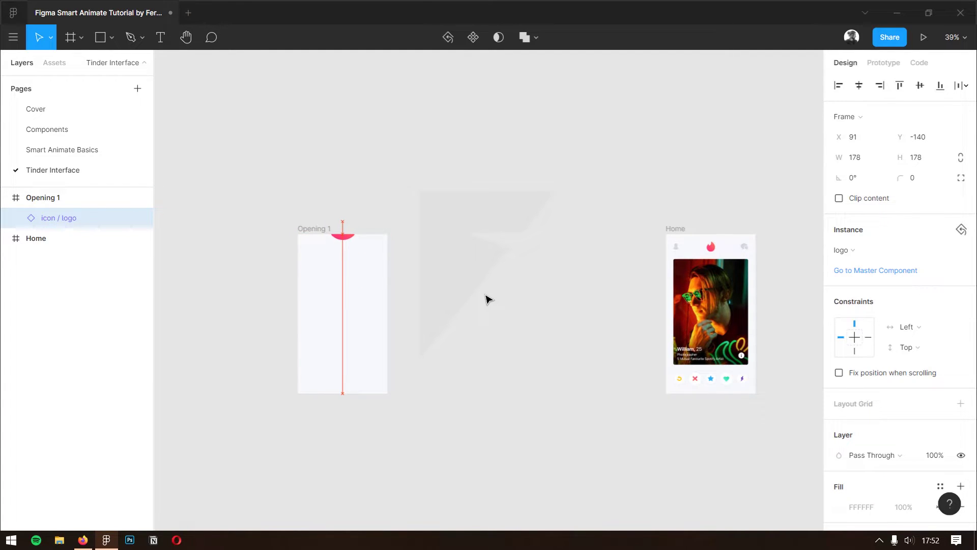
pyautogui.hotkey('shift', 'Up')
pyautogui.hotkey('shift', 'Up')
pyautogui.hotkey('shift', 'Up')
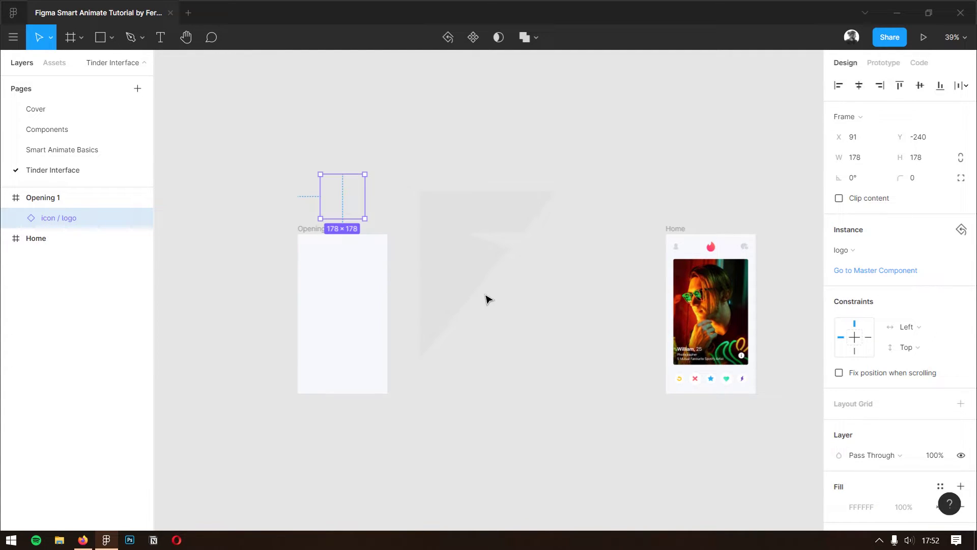
# Step: Duplicate Opening 1 as Opening 2 with its logo centred vertically
pyautogui.click(492, 287)
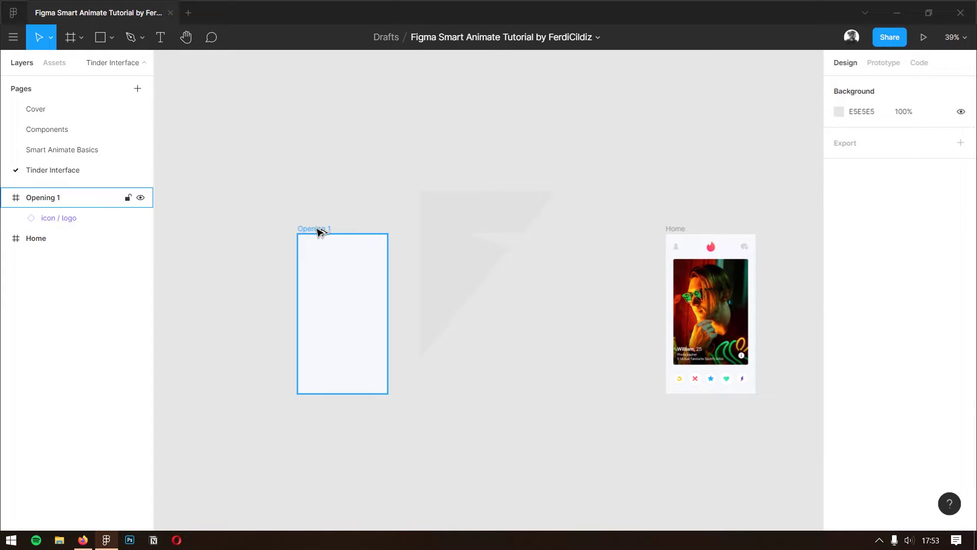
pyautogui.moveTo(321, 232); pyautogui.dragTo(430, 239)
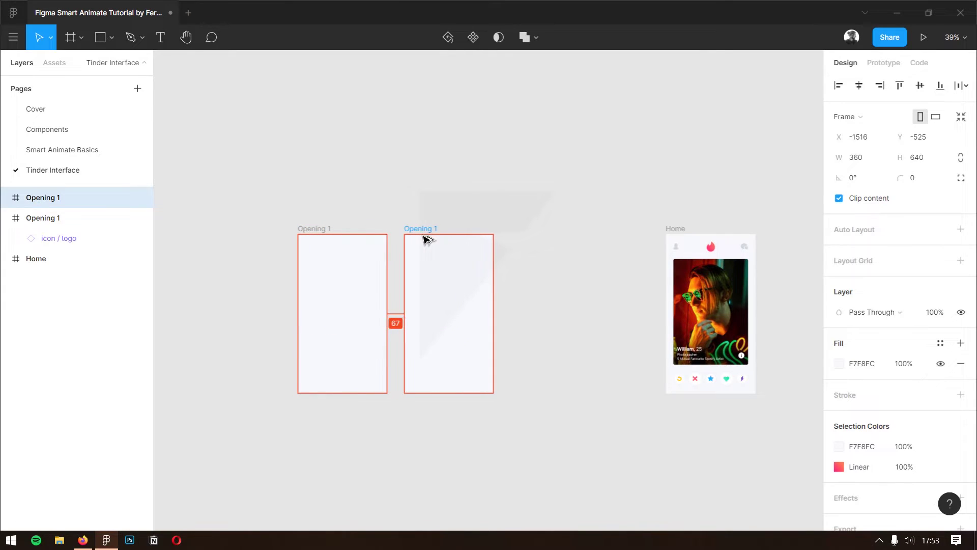
pyautogui.moveTo(430, 239); pyautogui.dragTo(427, 234)
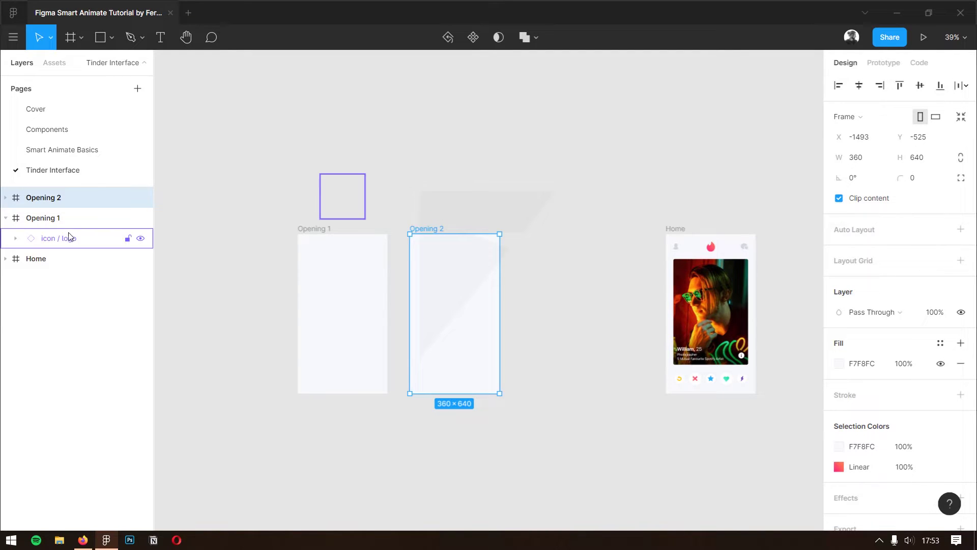
pyautogui.click(5, 197)
pyautogui.click(59, 218)
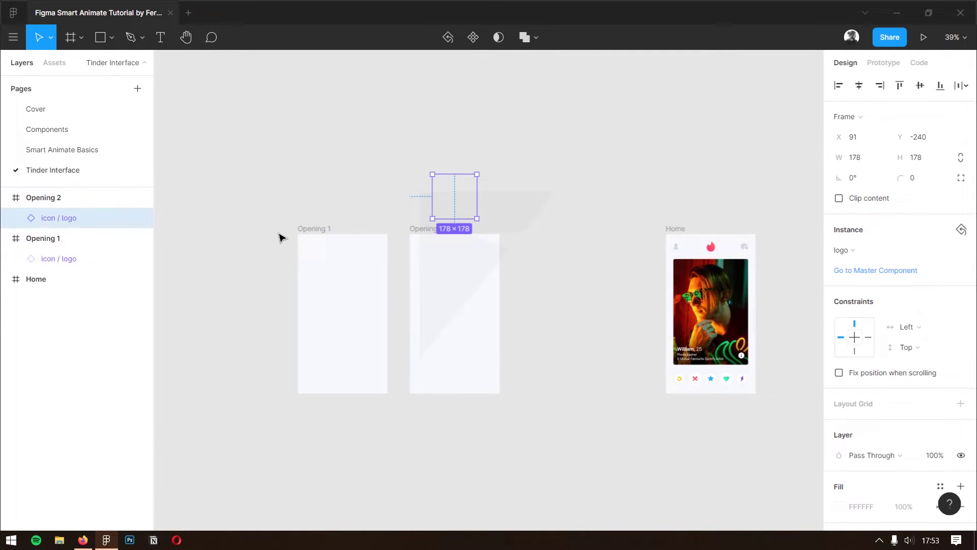
pyautogui.click(921, 86)
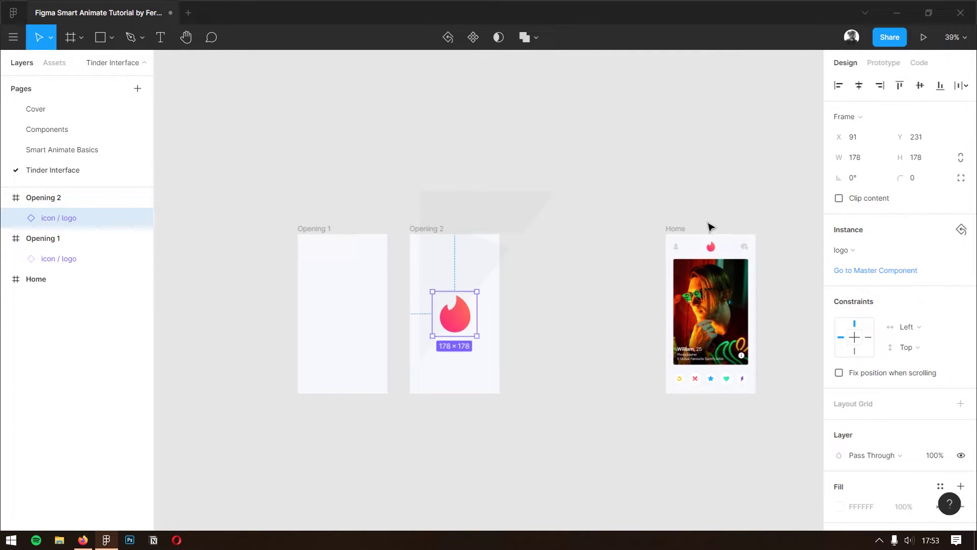
pyautogui.click(619, 309)
# Step: Duplicate Opening 2 to the right as Opening 3
pyautogui.click(436, 229)
pyautogui.moveTo(436, 229); pyautogui.dragTo(554, 239)
pyautogui.click(569, 313)
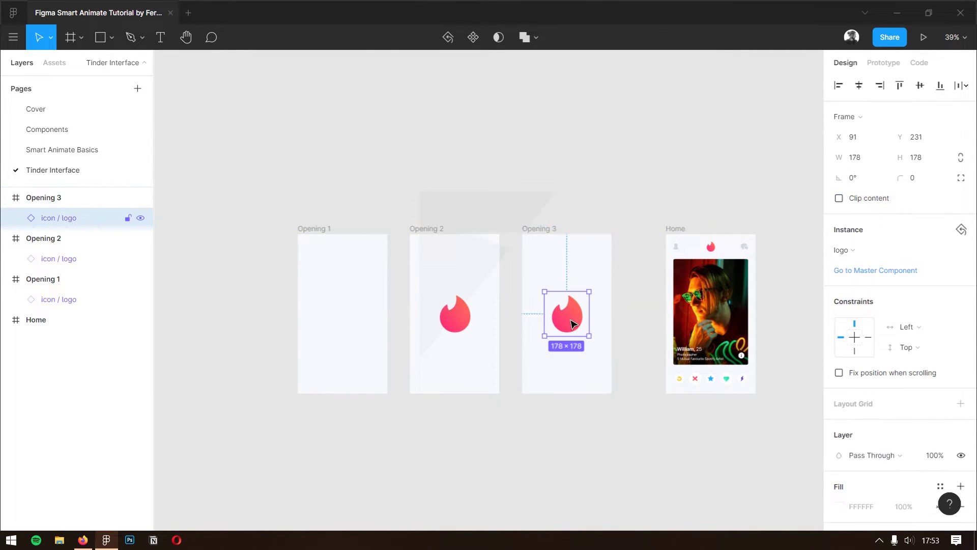
# Step: Make Opening 3's logo 608×608 at 0% opacity, checking it briefly in Outline mode
pyautogui.moveTo(589, 292); pyautogui.dragTo(644, 264)
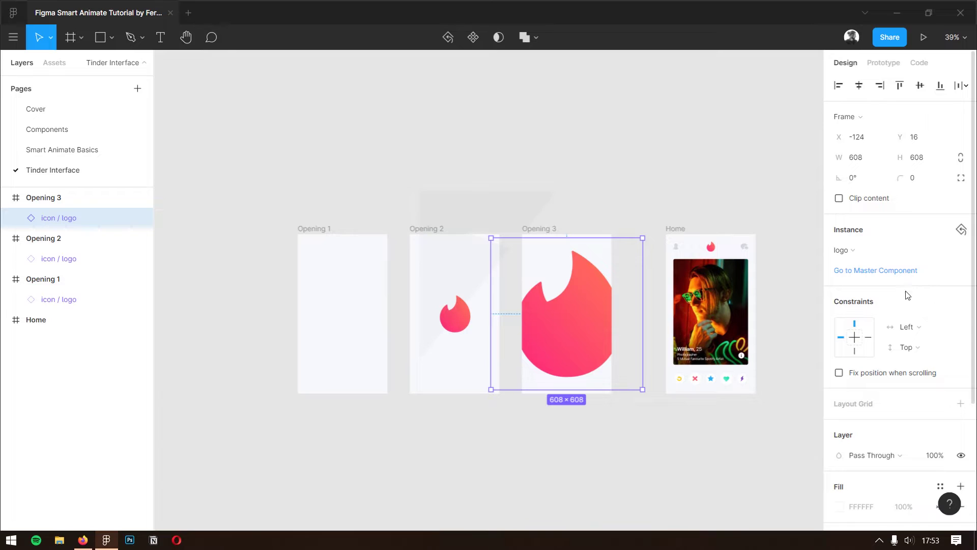
pyautogui.click(939, 458)
pyautogui.write('0')
pyautogui.press('Return')
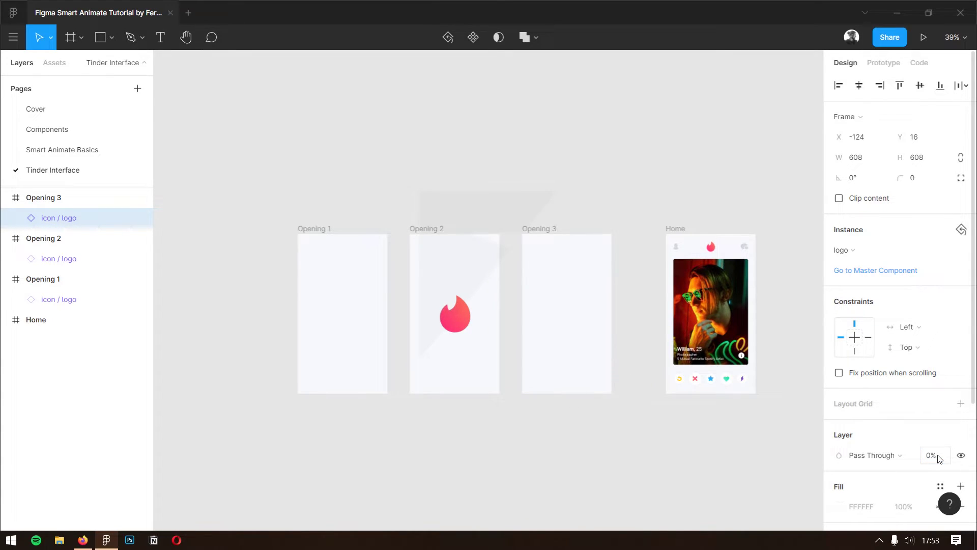
pyautogui.click(454, 169)
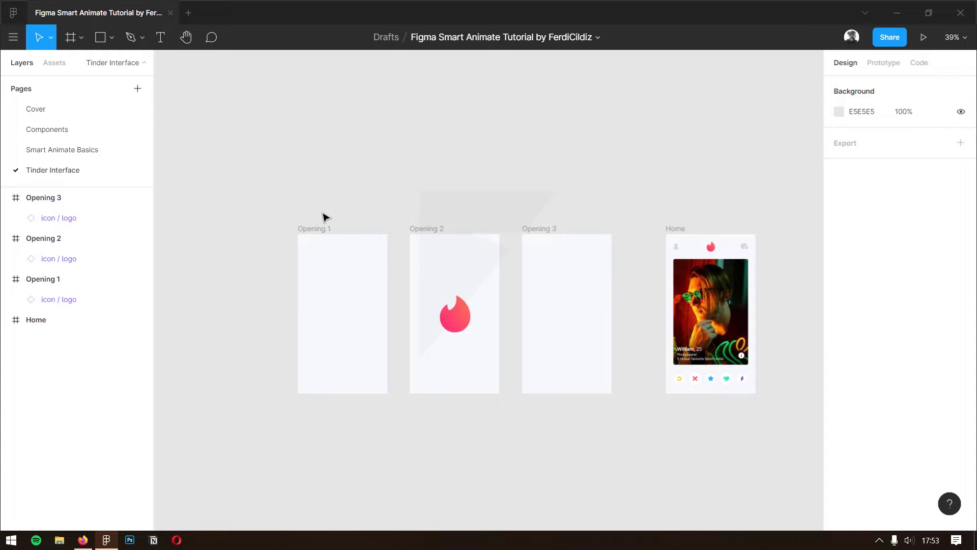
pyautogui.hotkey('ctrl', 'y')
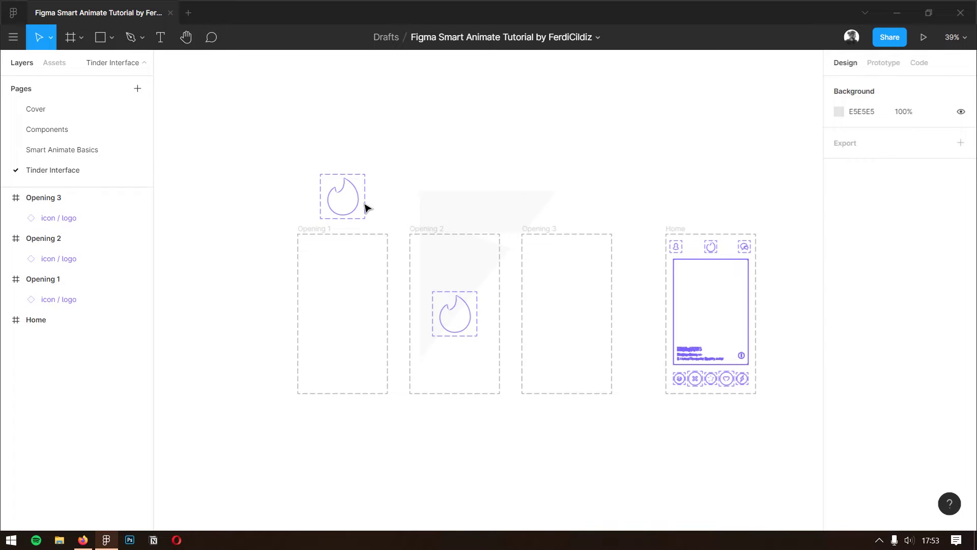
pyautogui.hotkey('ctrl', 'y')
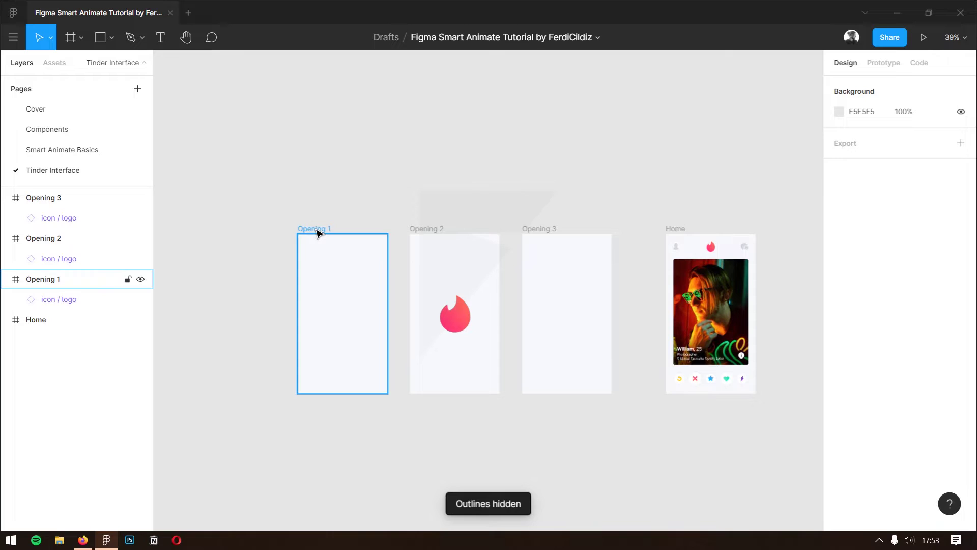
# Step: Link Opening 1 to Opening 2 with an After Delay 800ms Smart Animate transition
pyautogui.click(317, 230)
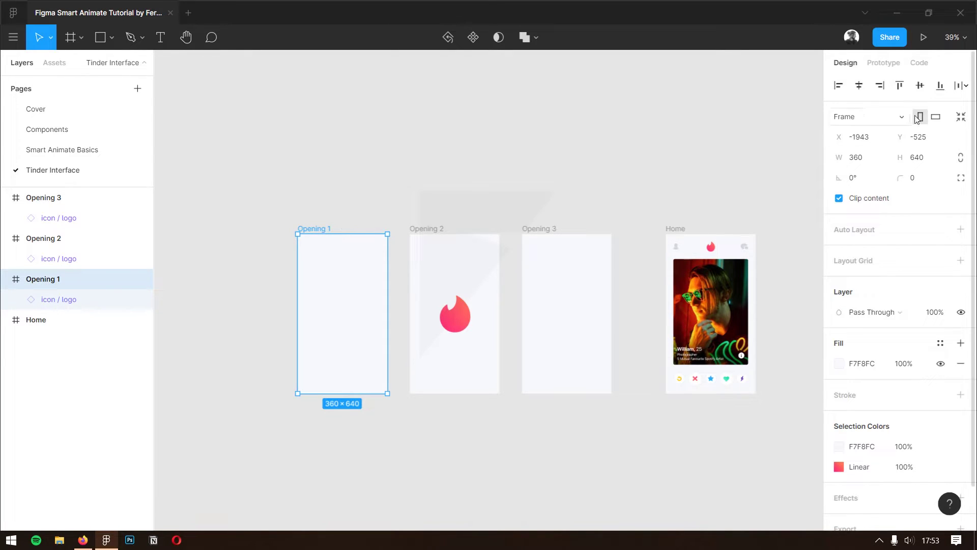
pyautogui.click(884, 63)
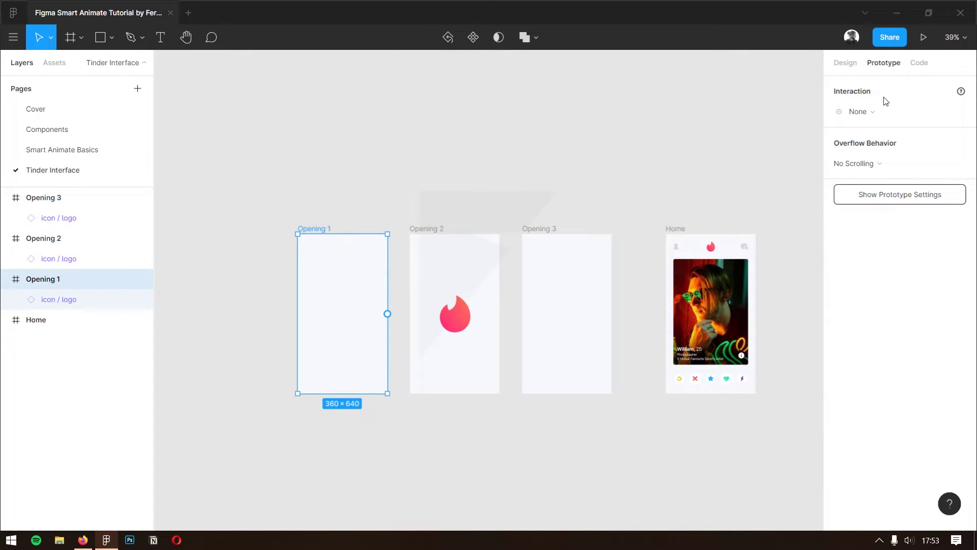
pyautogui.moveTo(388, 314); pyautogui.dragTo(430, 323)
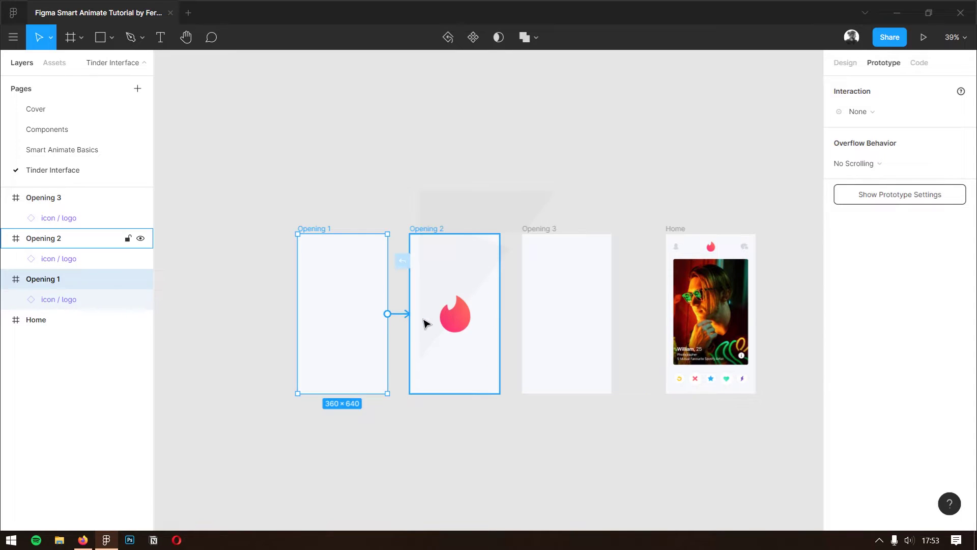
pyautogui.click(862, 110)
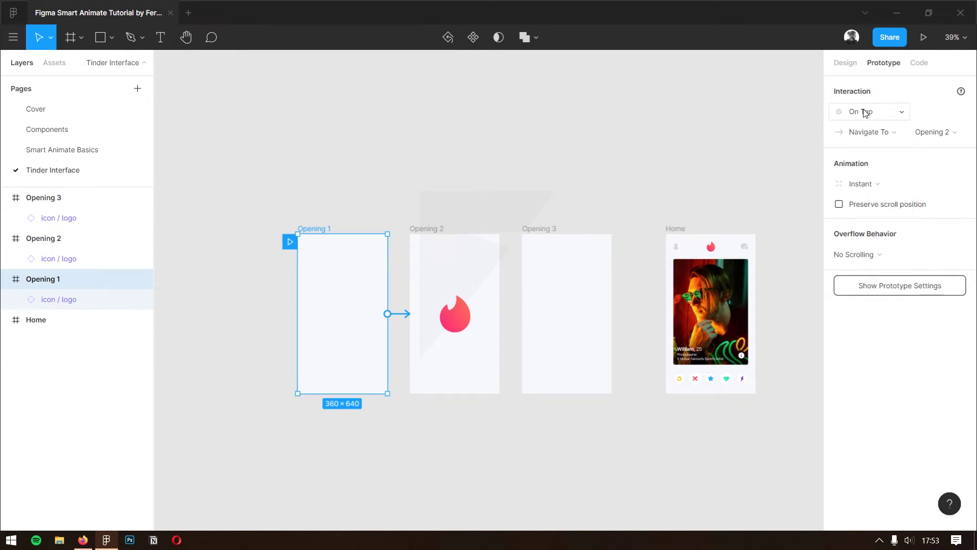
pyautogui.click(864, 111)
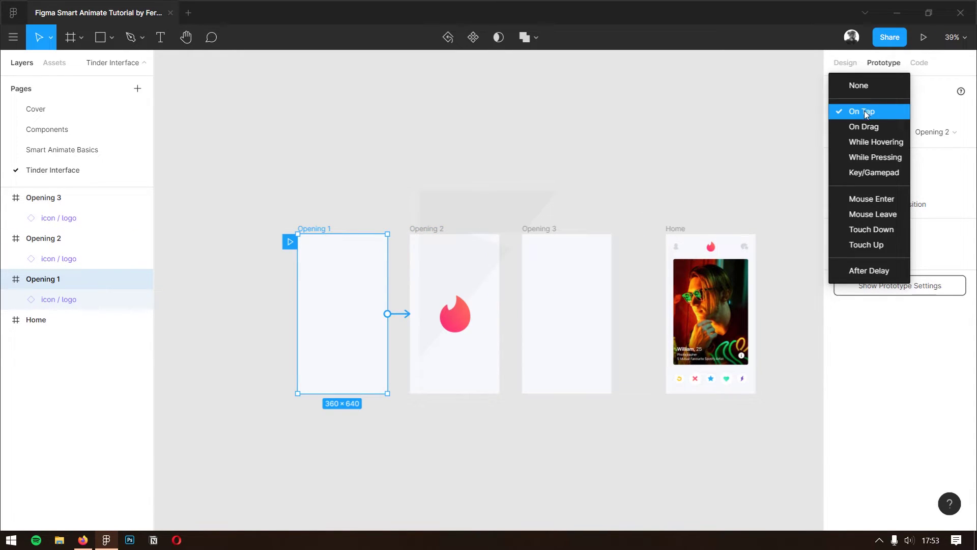
pyautogui.click(880, 271)
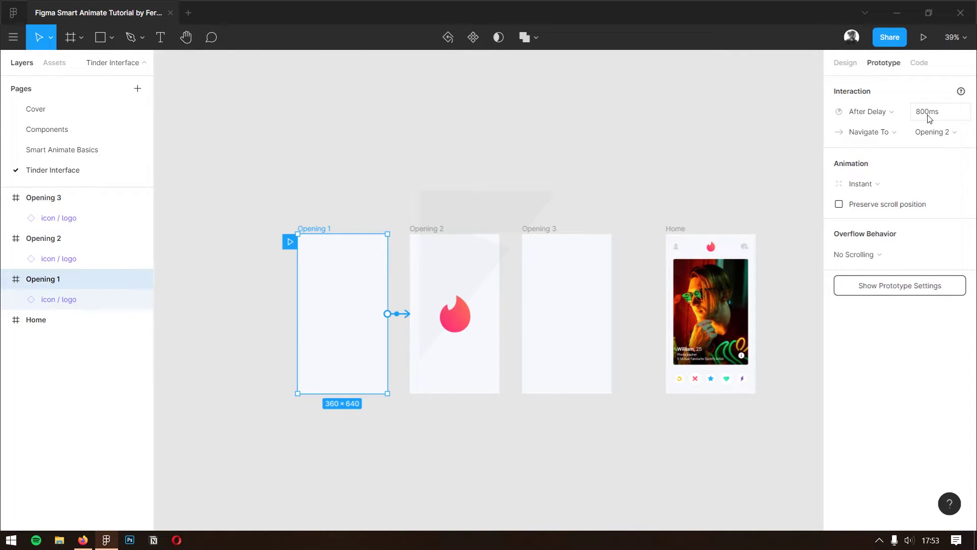
pyautogui.click(928, 117)
pyautogui.click(884, 188)
pyautogui.click(877, 216)
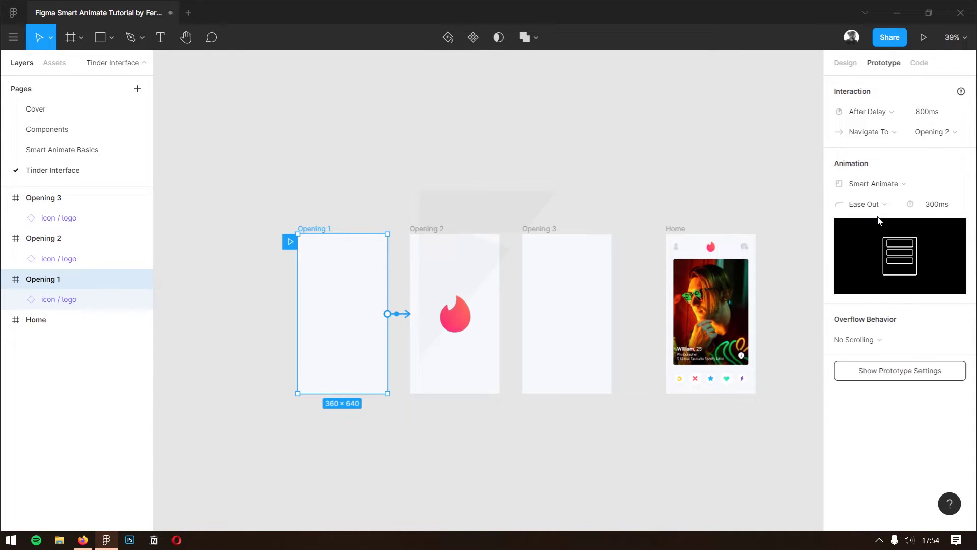
# Step: Link Opening 2 to Opening 3 with an After Delay trigger
pyautogui.click(433, 232)
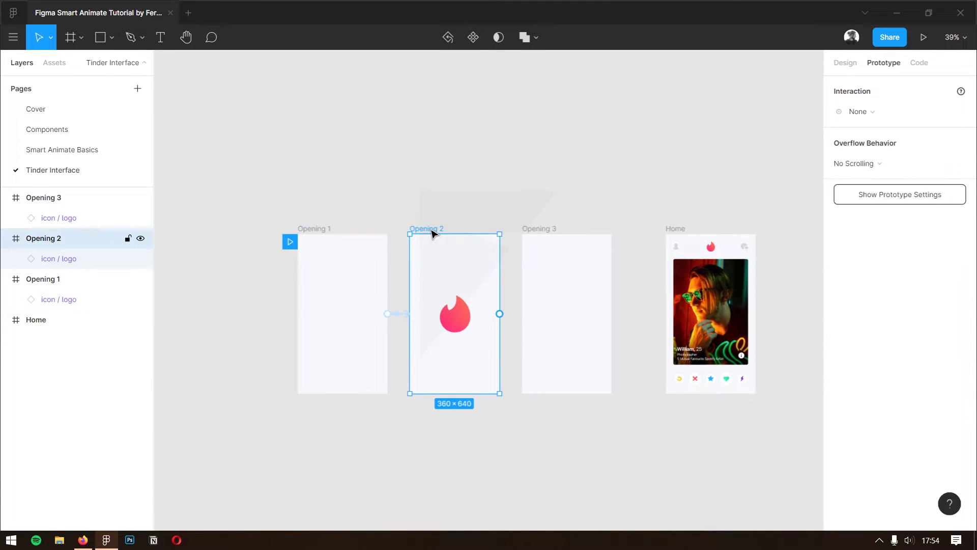
pyautogui.moveTo(499, 314); pyautogui.dragTo(565, 309)
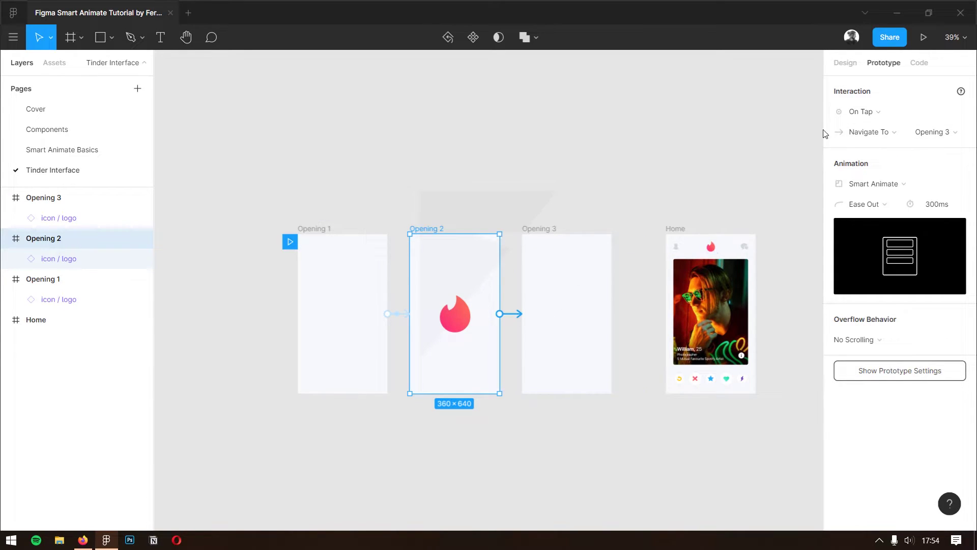
pyautogui.click(861, 111)
pyautogui.click(866, 268)
# Step: Link Opening 3 to Home with an After Delay trigger of 300ms
pyautogui.click(545, 232)
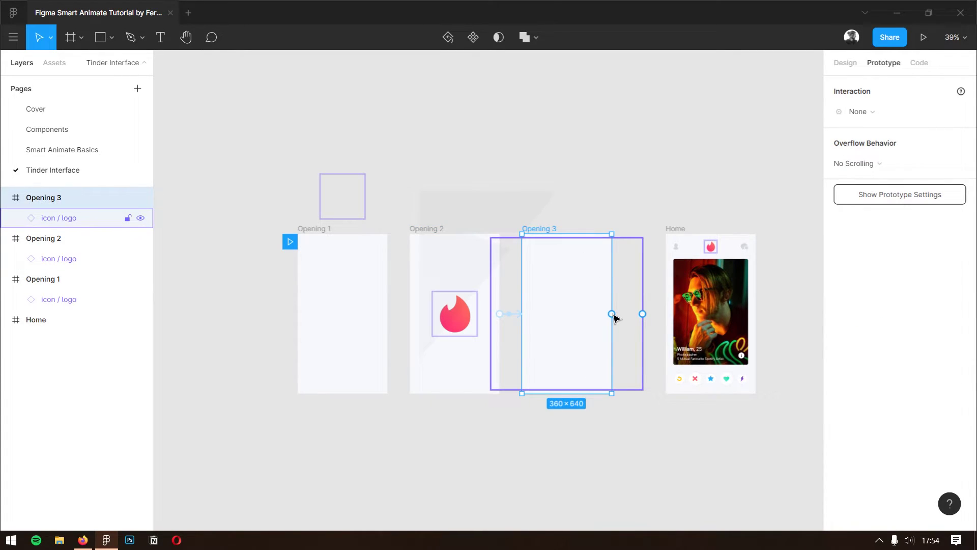
pyautogui.moveTo(611, 314); pyautogui.dragTo(702, 306)
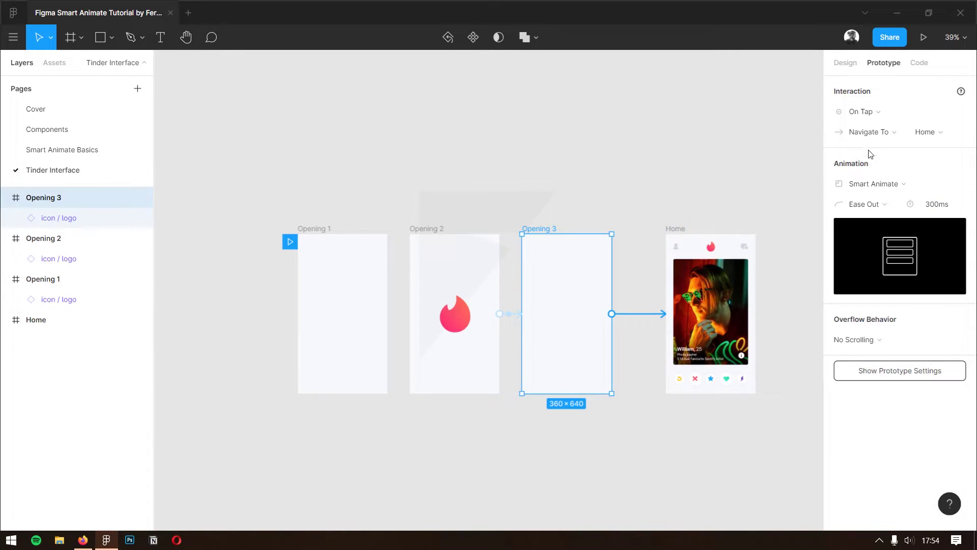
pyautogui.click(880, 111)
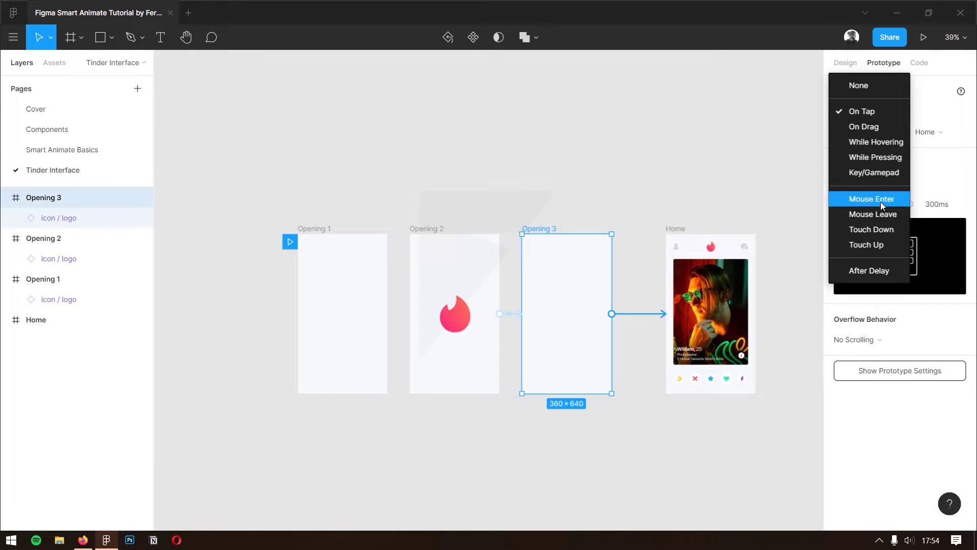
pyautogui.click(869, 270)
pyautogui.click(928, 116)
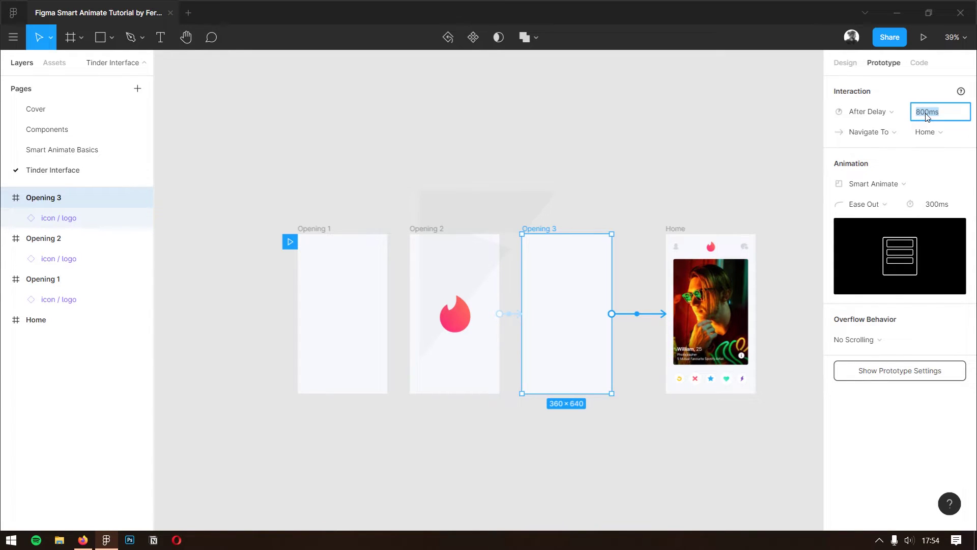
pyautogui.write('300')
pyautogui.press('Return')
pyautogui.click(837, 63)
# Step: Present the prototype in a new tab, then switch back to the editor
pyautogui.click(923, 37)
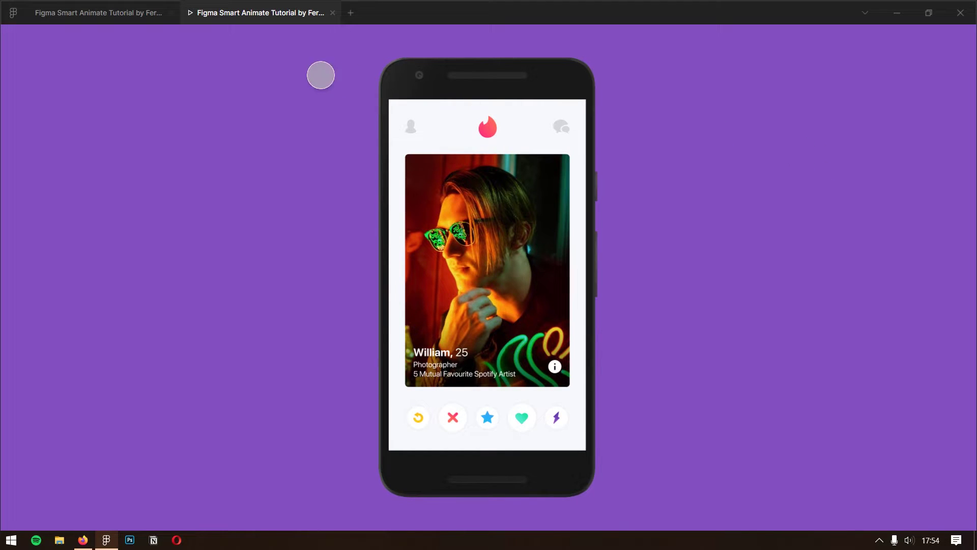
pyautogui.click(144, 16)
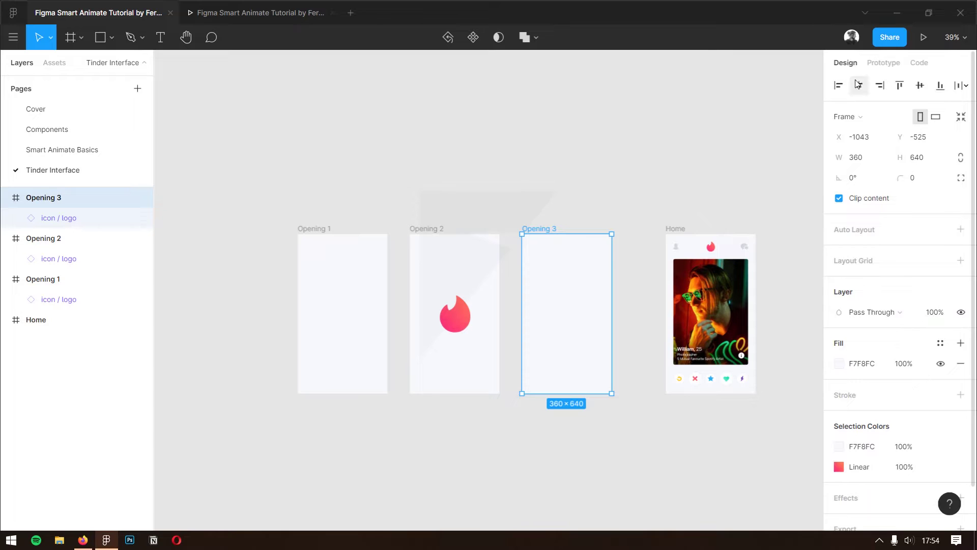
# Step: Swap Opening 3's Smart Animate transition to Home for Dissolve, then rejoin the presentation
pyautogui.click(884, 62)
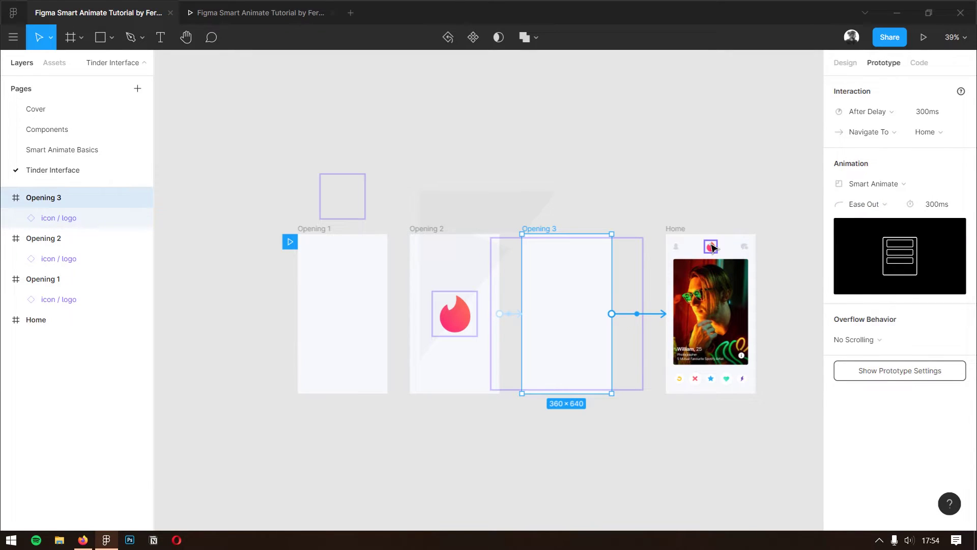
pyautogui.click(853, 186)
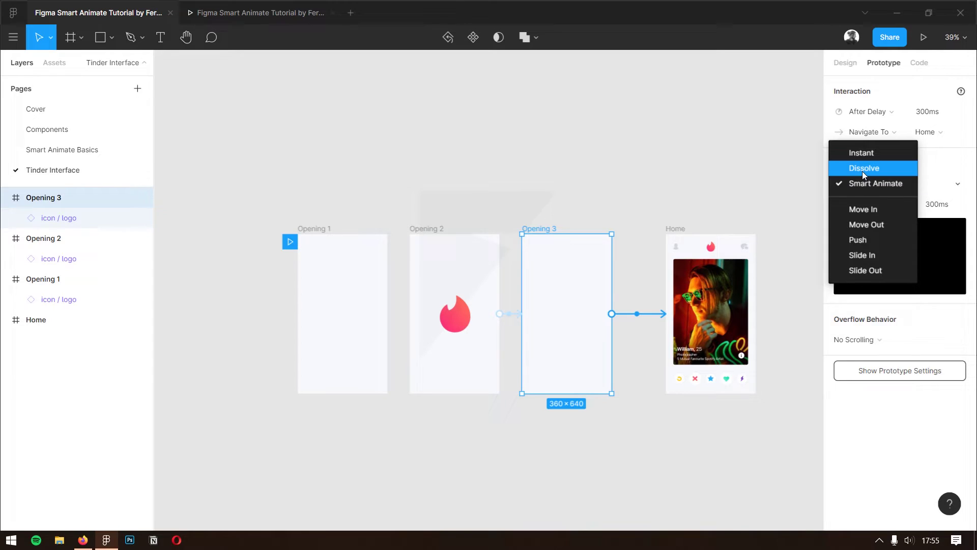
pyautogui.click(862, 171)
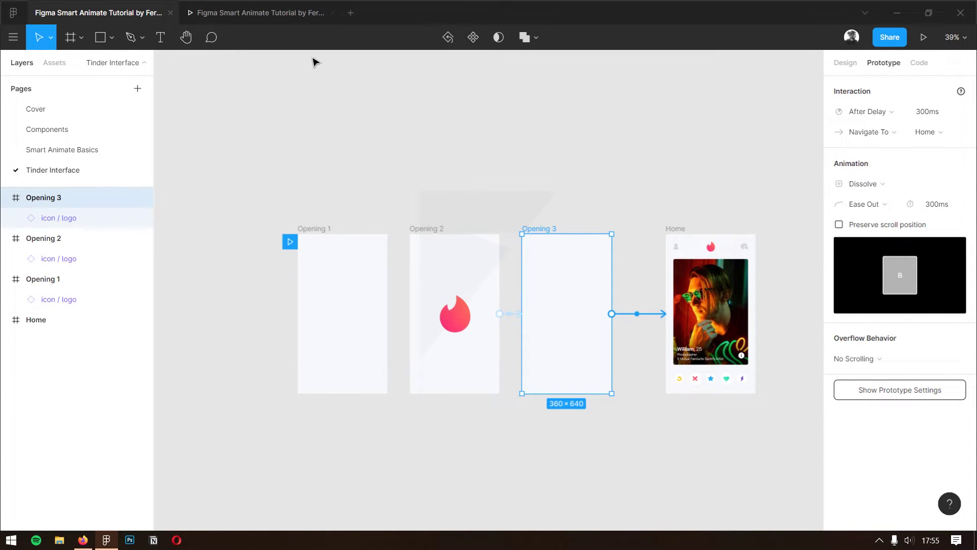
pyautogui.click(257, 13)
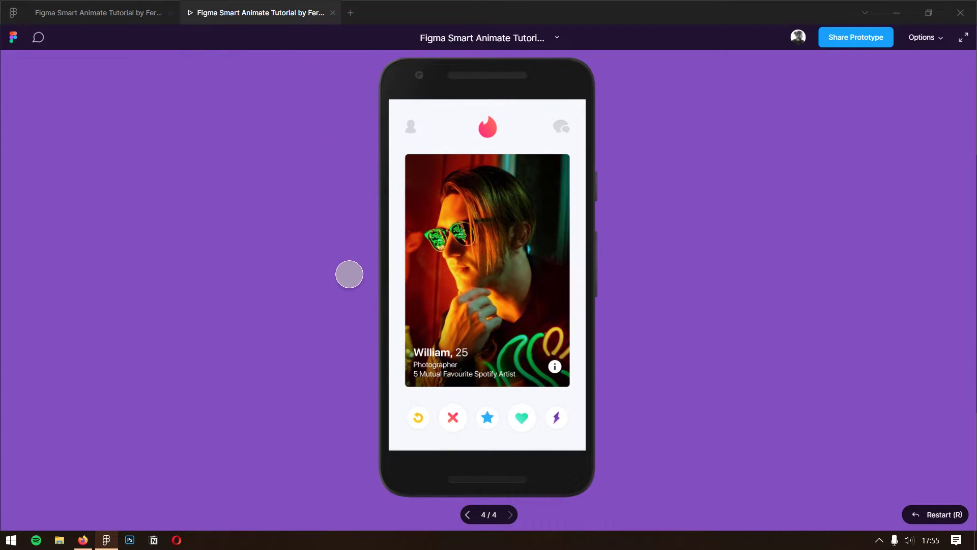
# Step: Replay the prototype's Dissolve transition from the logo splash to Home, then return to the editor
pyautogui.press('r')
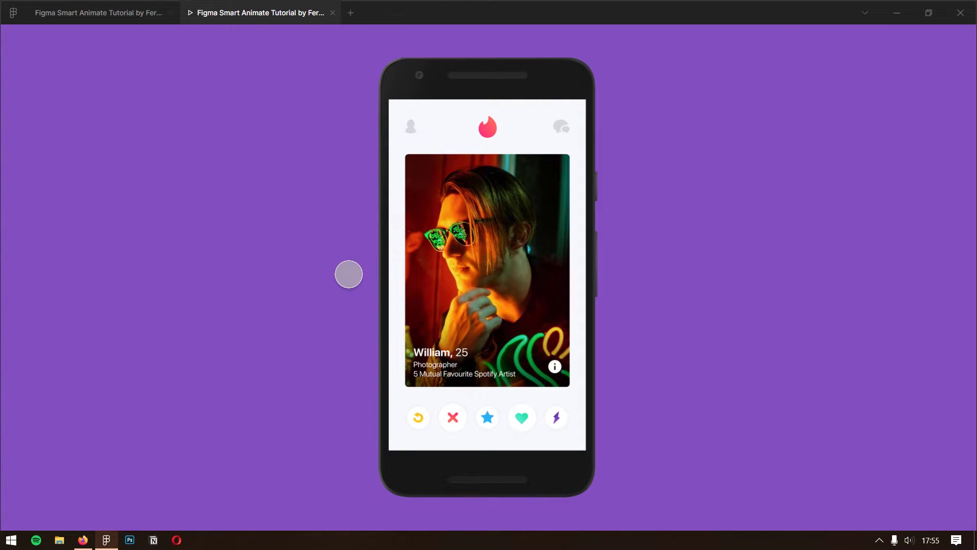
pyautogui.hotkey('ctrl', 'w')
pyautogui.click(606, 458)
pyautogui.moveTo(606, 458); pyautogui.dragTo(500, 418)
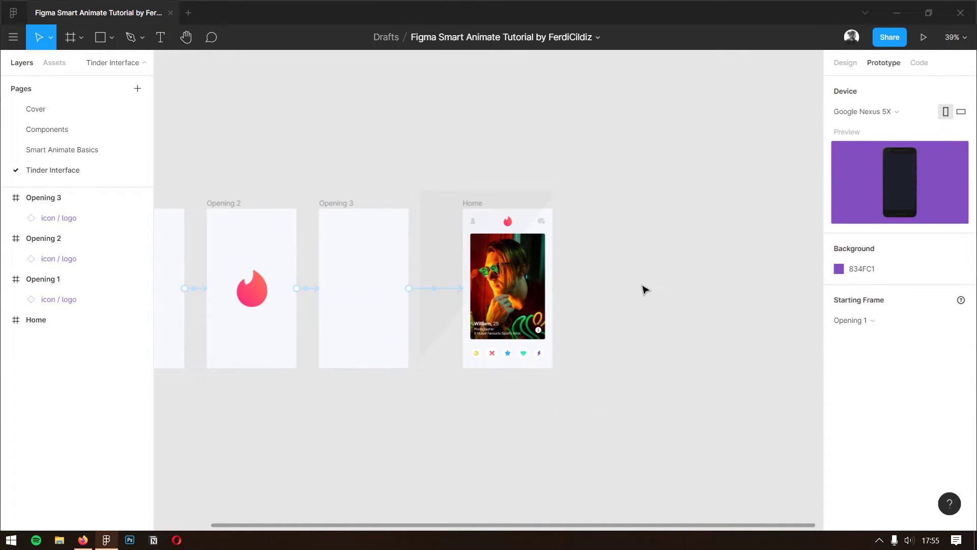
pyautogui.click(845, 62)
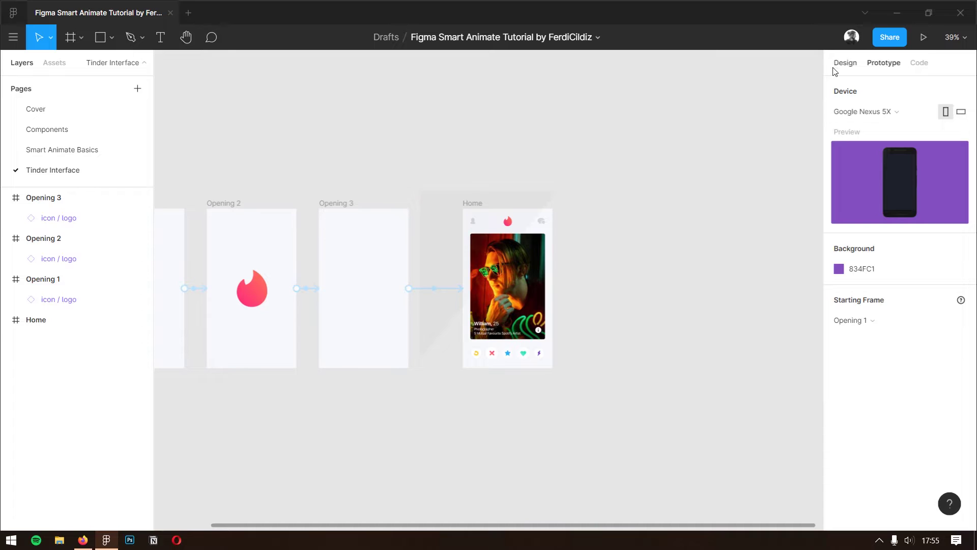
pyautogui.keyDown('ctrl'); pyautogui.scroll(3, 509, 292); pyautogui.keyUp('ctrl')
pyautogui.click(510, 283)
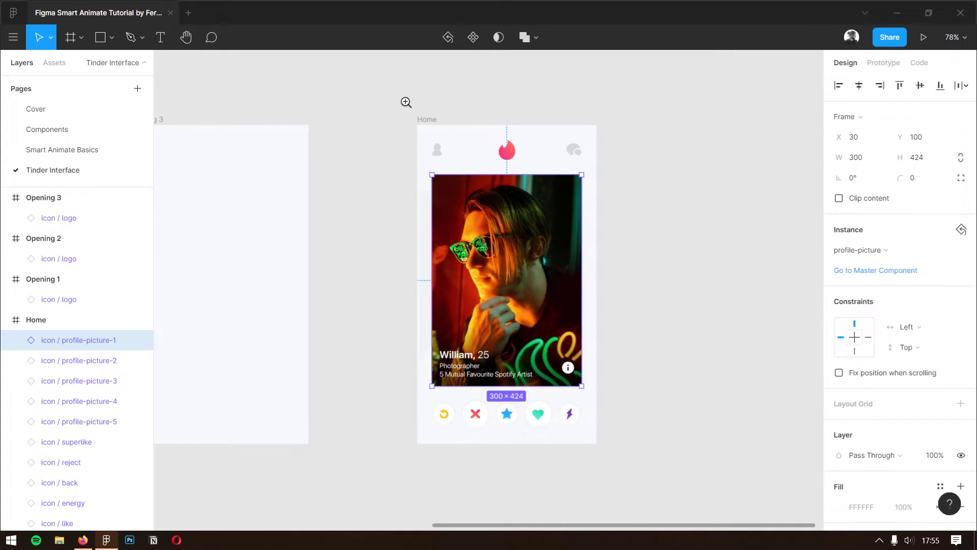
pyautogui.moveTo(405, 102); pyautogui.dragTo(605, 492)
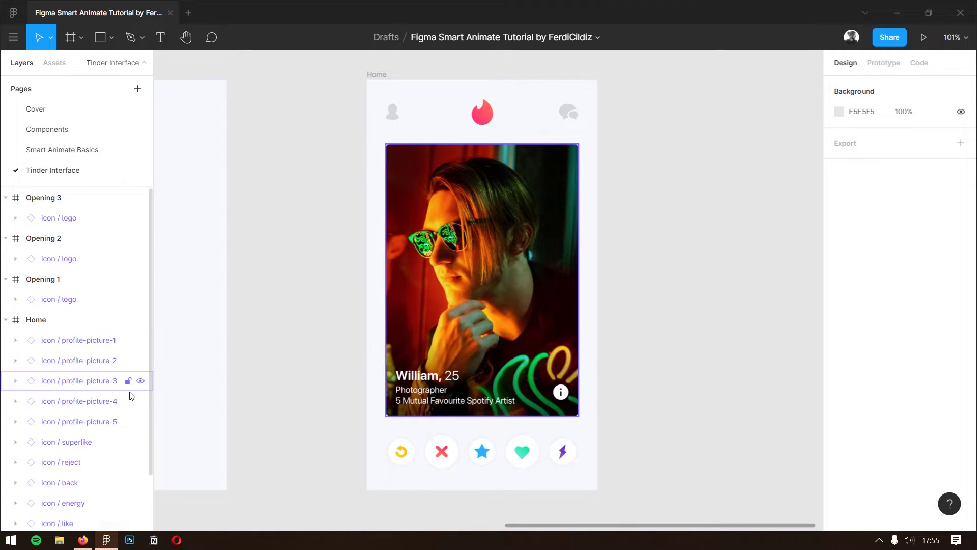
pyautogui.click(141, 340)
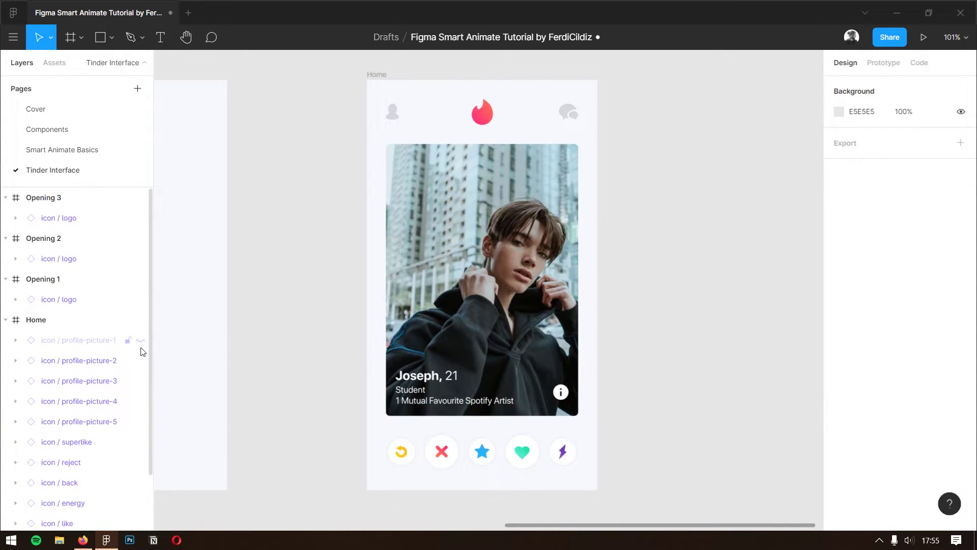
pyautogui.click(141, 361)
pyautogui.click(143, 381)
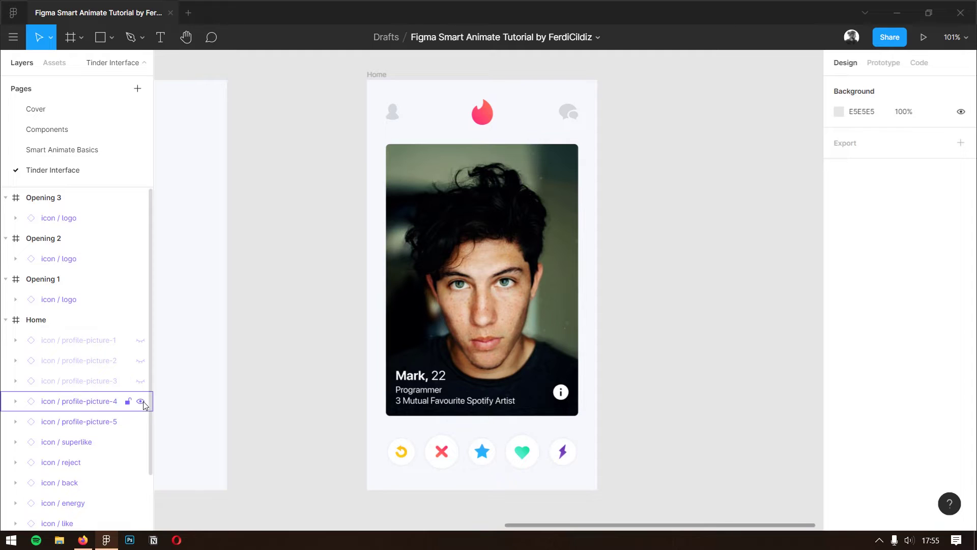
pyautogui.click(141, 401)
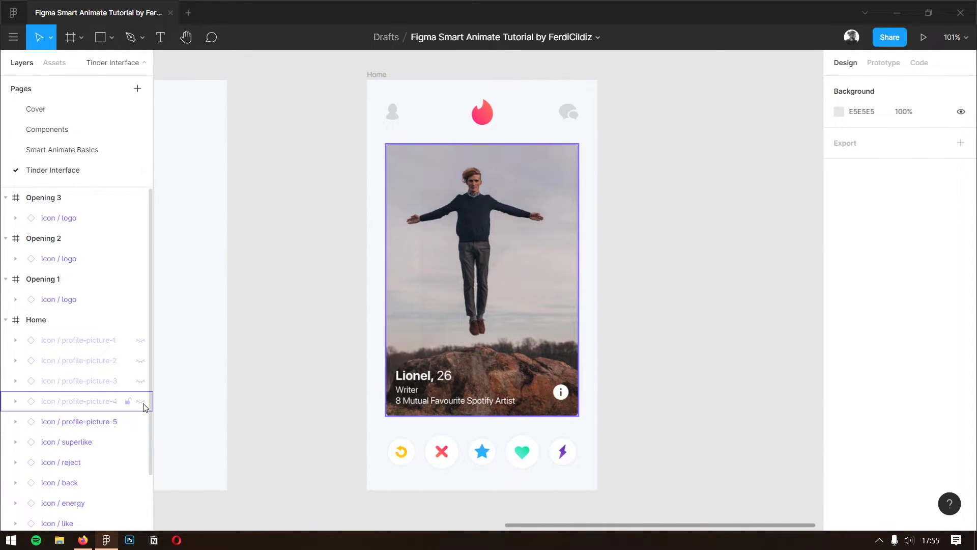
pyautogui.click(141, 402)
pyautogui.click(141, 382)
pyautogui.click(141, 361)
pyautogui.click(141, 340)
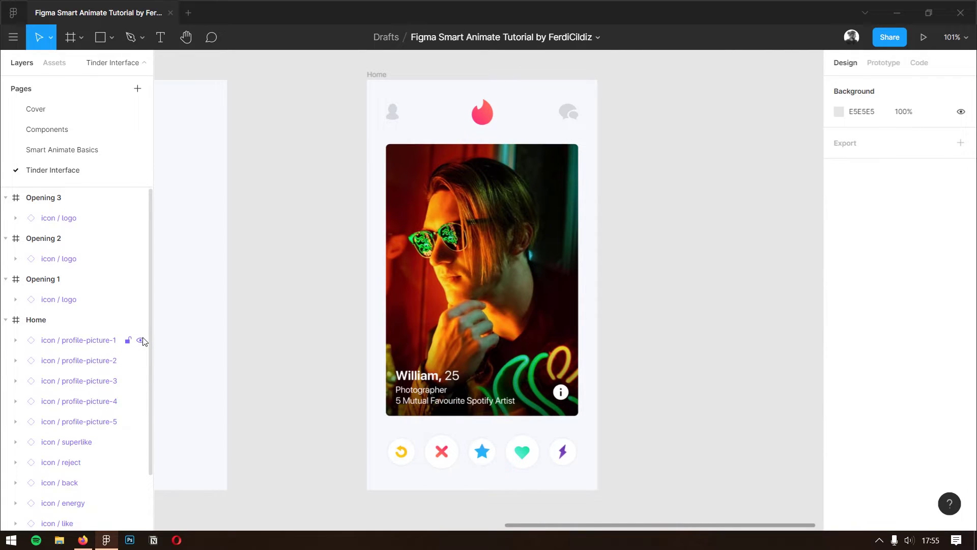
pyautogui.click(141, 341)
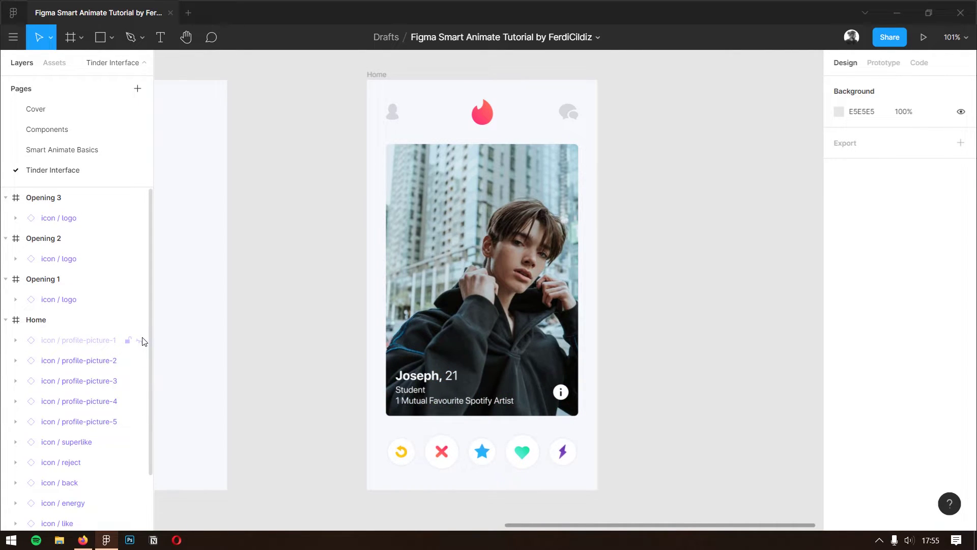
pyautogui.click(141, 361)
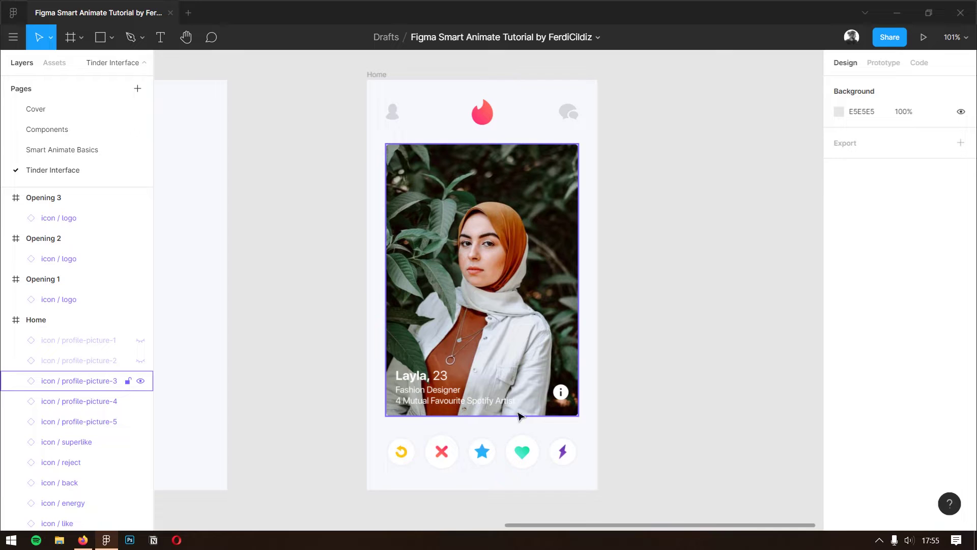
pyautogui.click(141, 381)
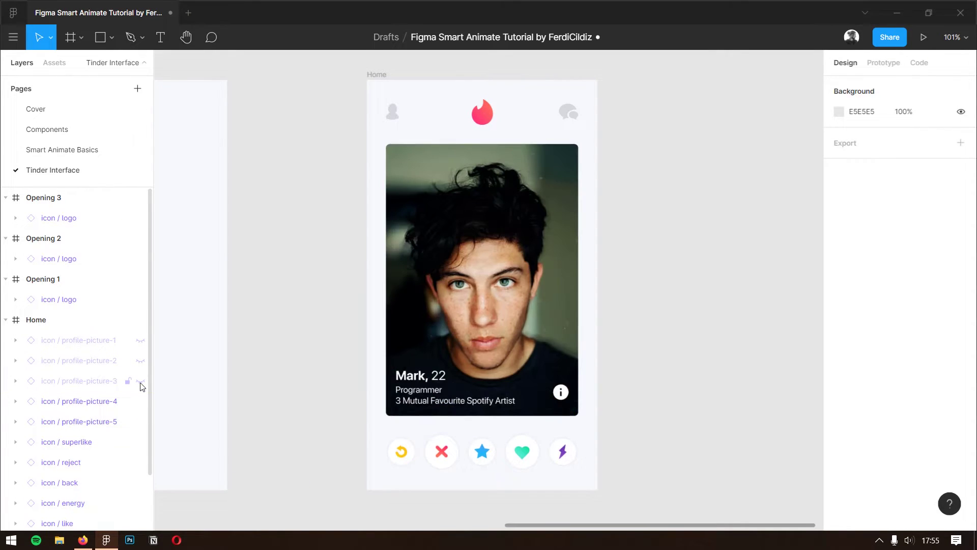
pyautogui.click(141, 381)
pyautogui.click(141, 360)
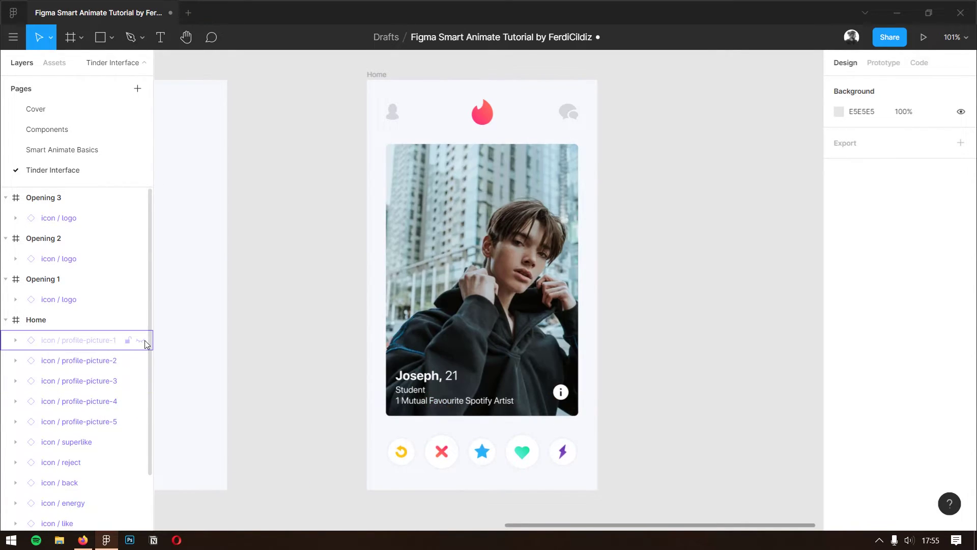
pyautogui.click(141, 341)
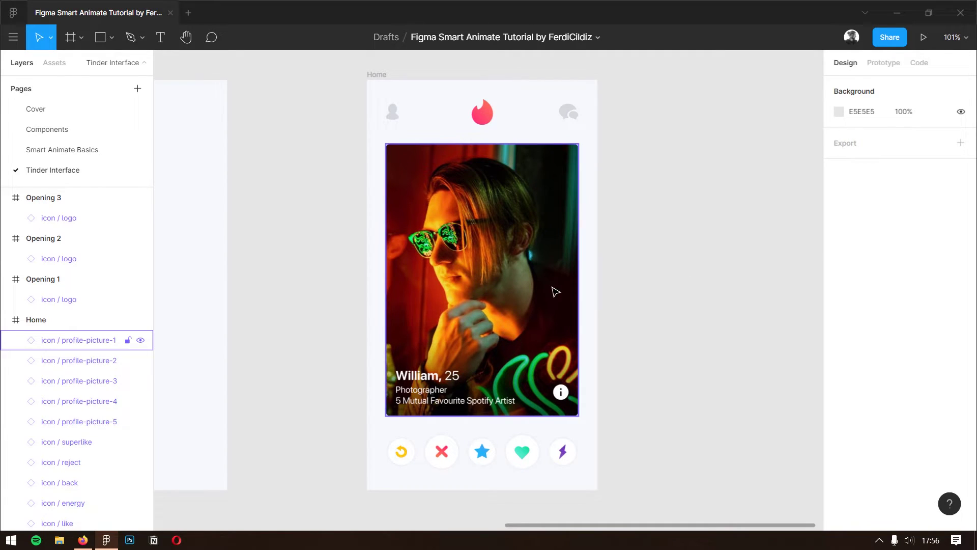
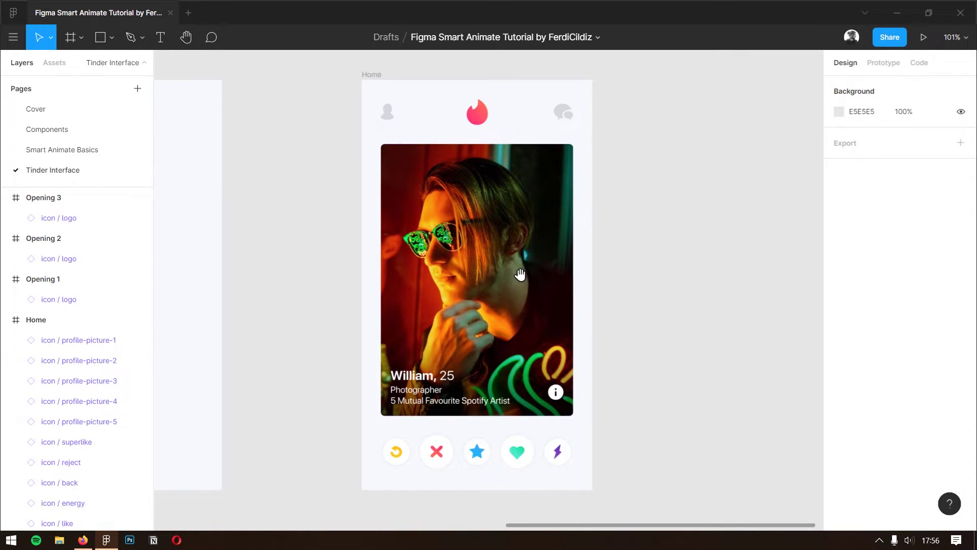
# Step: Zoom out and position the Home screen next to Opening 3
pyautogui.moveTo(519, 273); pyautogui.dragTo(427, 283)
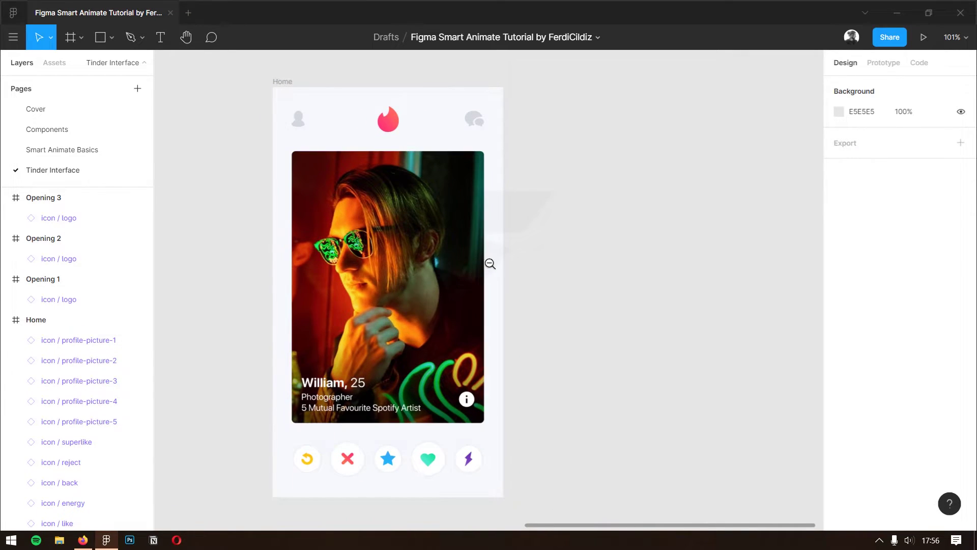
pyautogui.press('-')
pyautogui.moveTo(307, 186); pyautogui.dragTo(275, 187)
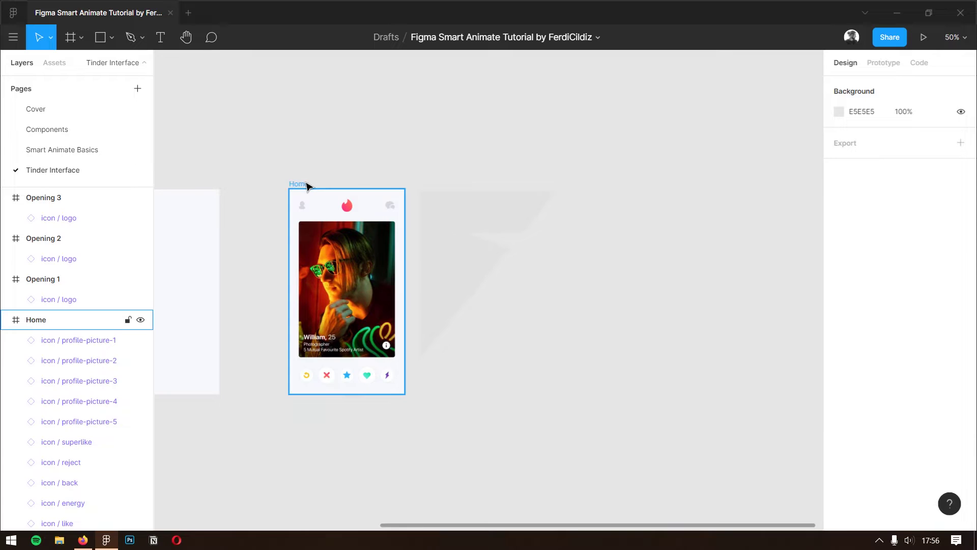
pyautogui.moveTo(271, 187); pyautogui.dragTo(374, 197)
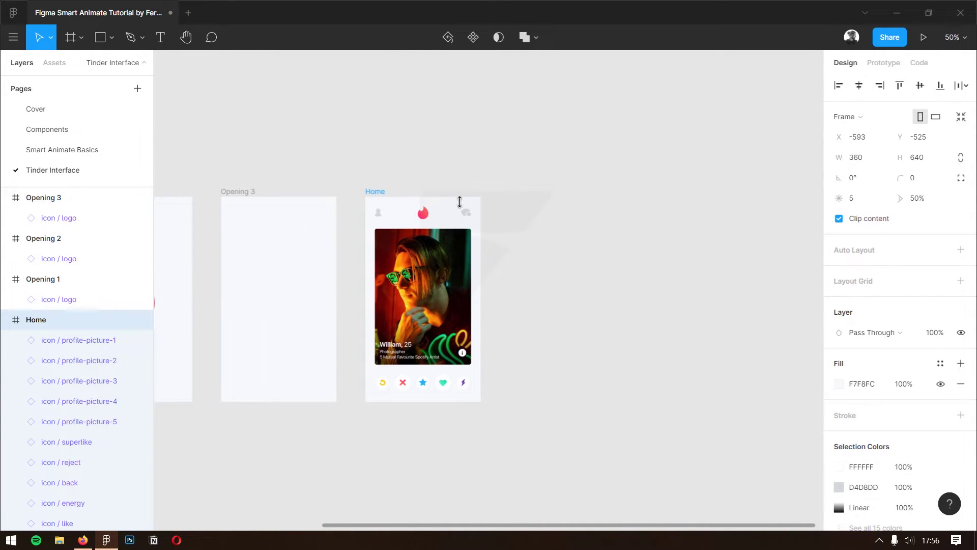
pyautogui.click(585, 213)
# Step: Alt-drag a copy of the Home screen to the right of the original
pyautogui.moveTo(559, 262); pyautogui.dragTo(469, 269)
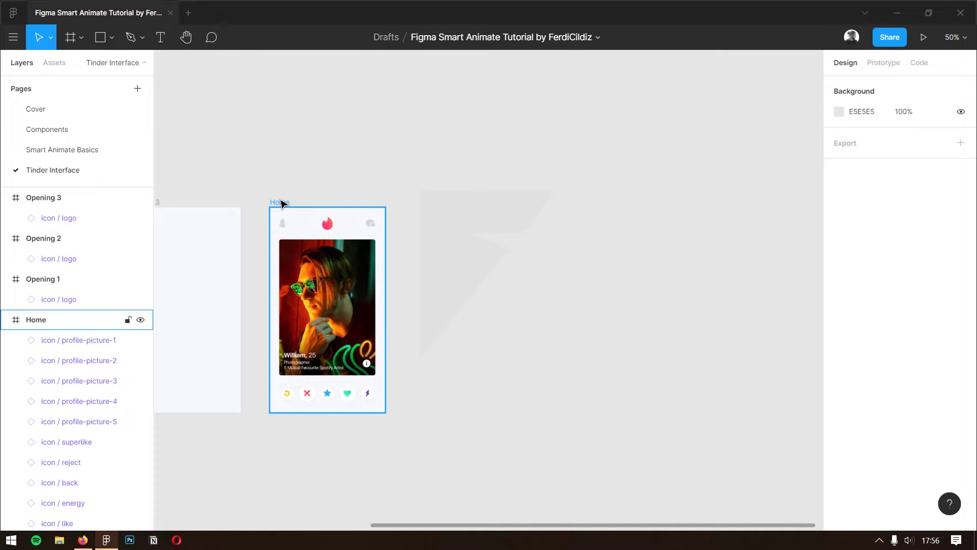
pyautogui.moveTo(282, 204); pyautogui.dragTo(570, 222)
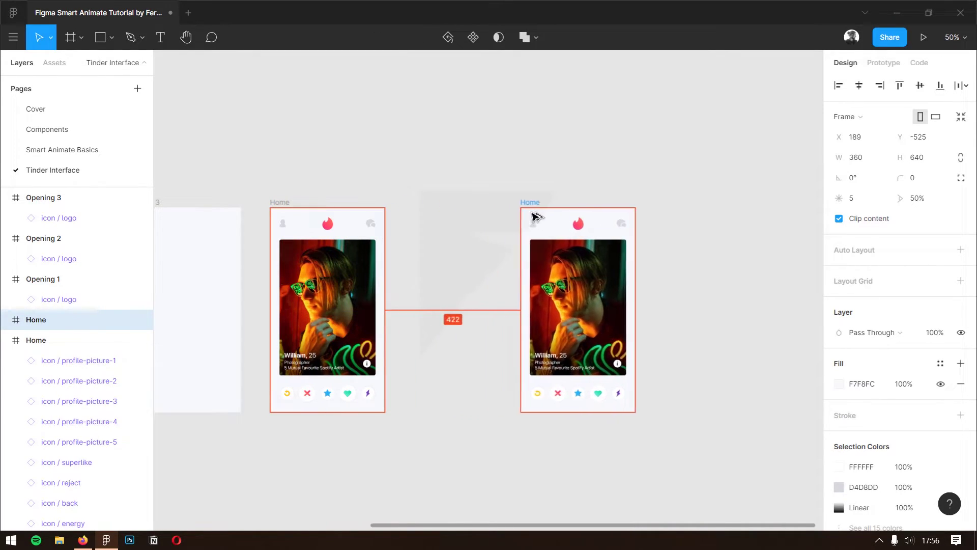
pyautogui.hscroll(4, 600, 292)
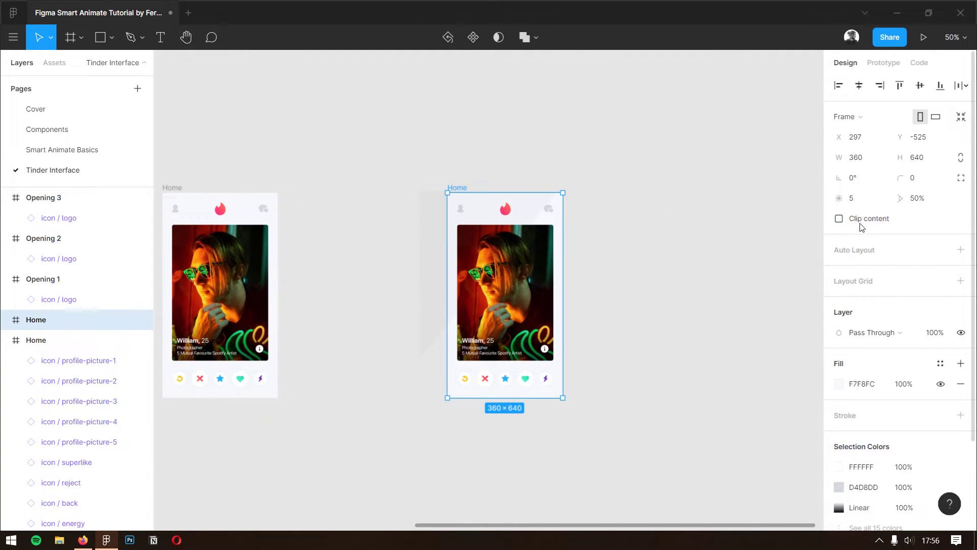
pyautogui.click(707, 278)
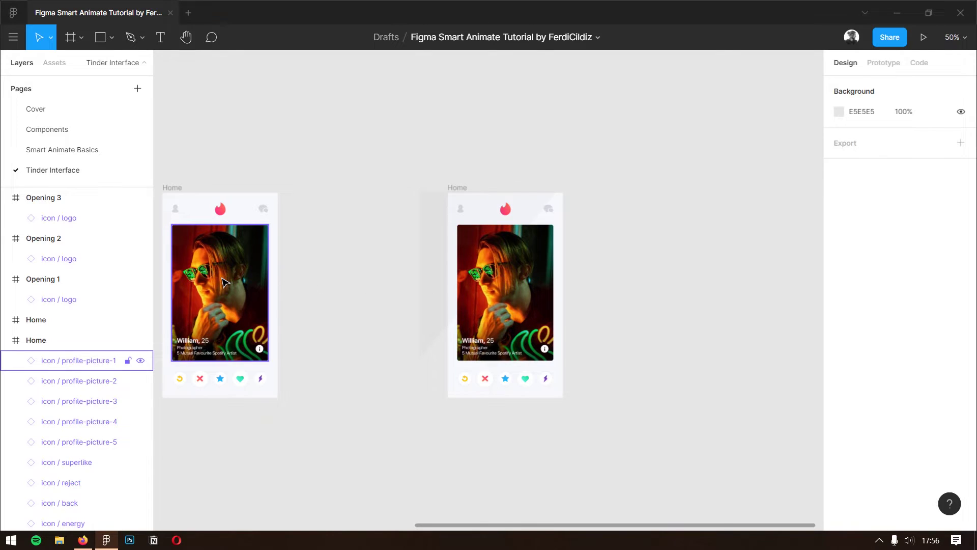
# Step: Rotate William's card in the copied Home screen to -12°
pyautogui.click(546, 266)
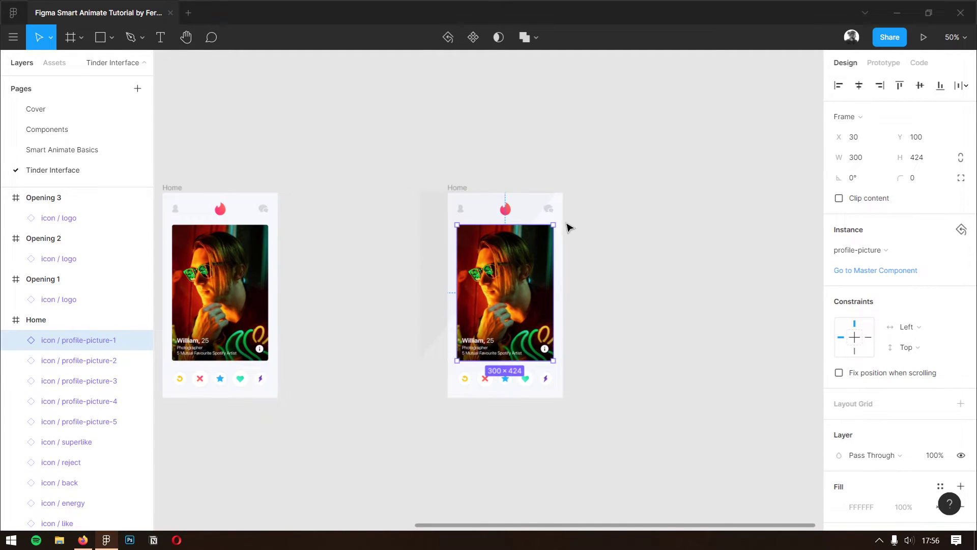
pyautogui.moveTo(563, 222); pyautogui.dragTo(581, 228)
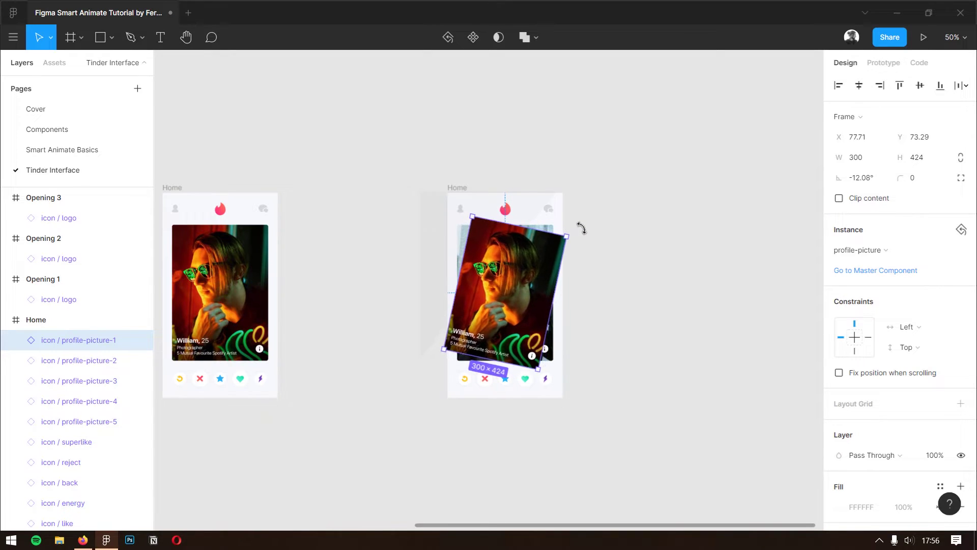
pyautogui.click(882, 182)
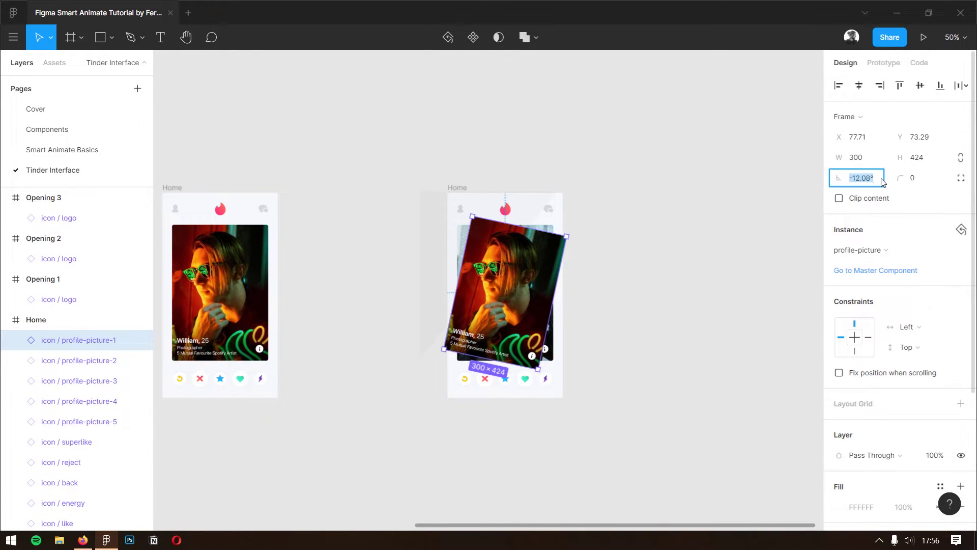
pyautogui.write('12')
pyautogui.write('-12')
pyautogui.press('Return')
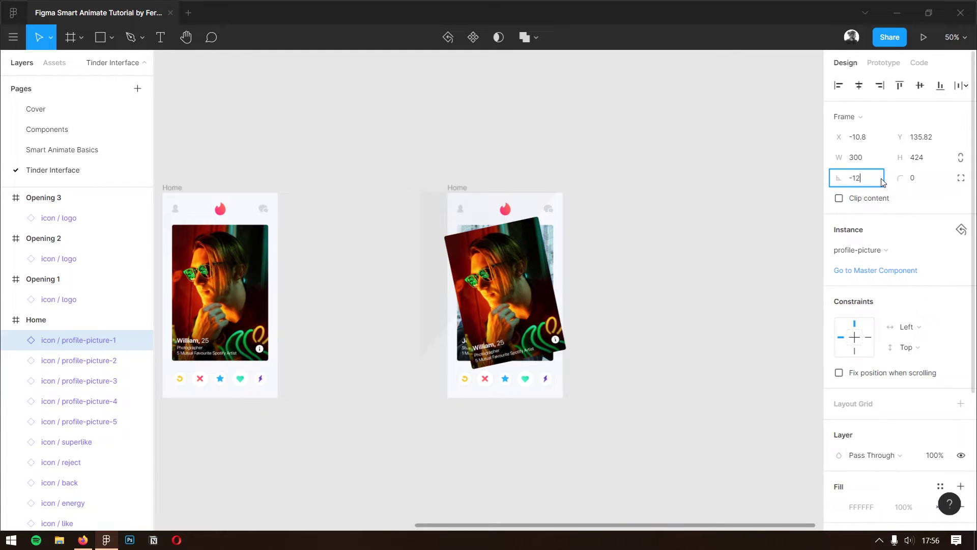
pyautogui.press('Return')
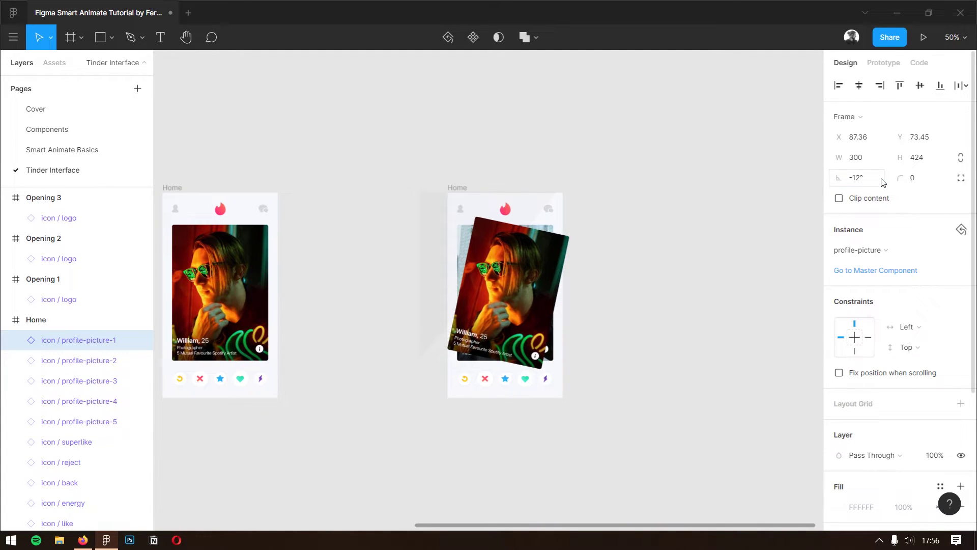
# Step: Push William's card out to the right at Y 100 and unhide its LIKE badge
pyautogui.hotkey('shift', 'Right')
pyautogui.hotkey('shift', 'Right')
pyautogui.hotkey('shift', 'Right')
pyautogui.hotkey('shift', 'Right')
pyautogui.hotkey('shift', 'Right')
pyautogui.hotkey('shift', 'Right')
pyautogui.hotkey('shift', 'Right')
pyautogui.hotkey('shift', 'Right')
pyautogui.hotkey('shift', 'Right')
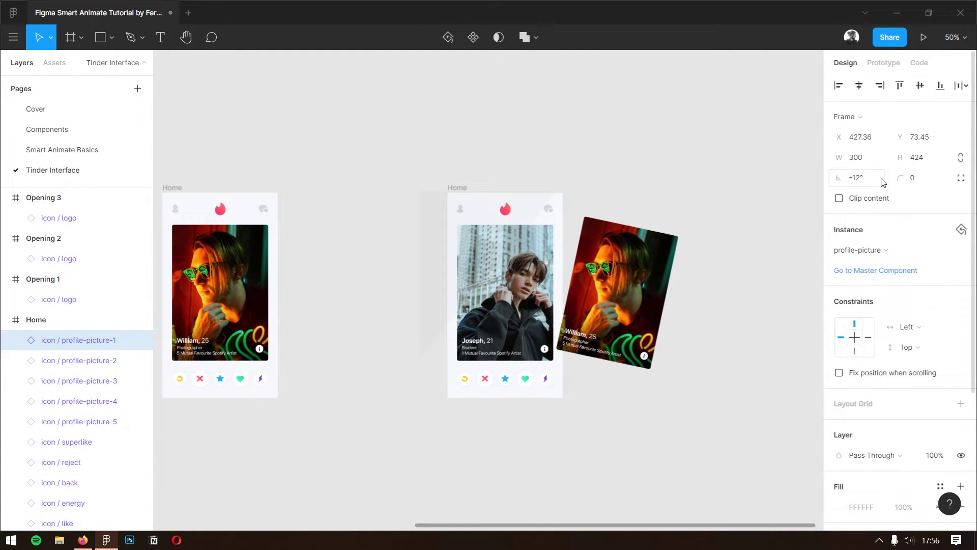
pyautogui.hotkey('shift', 'Right')
pyautogui.hotkey('shift', 'Right')
pyautogui.hotkey('shift', 'Right')
pyautogui.hotkey('shift', 'Right')
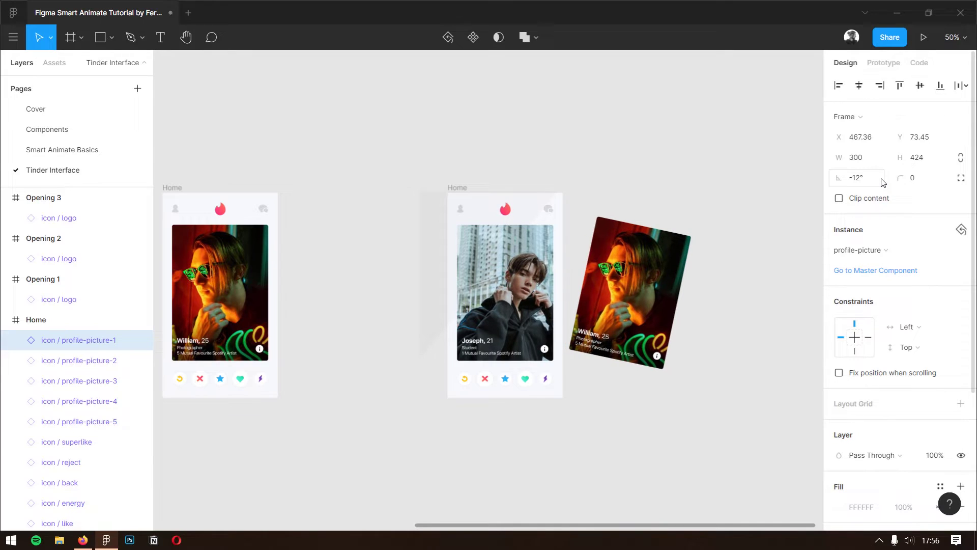
pyautogui.hotkey('shift', 'Down')
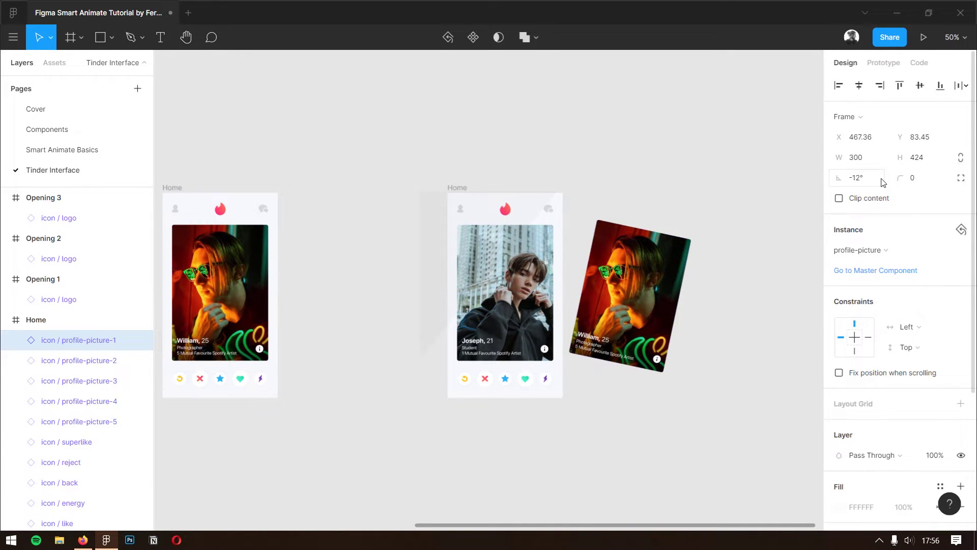
pyautogui.hotkey('shift', 'Down')
pyautogui.hotkey('shift', 'Down')
pyautogui.click(919, 137)
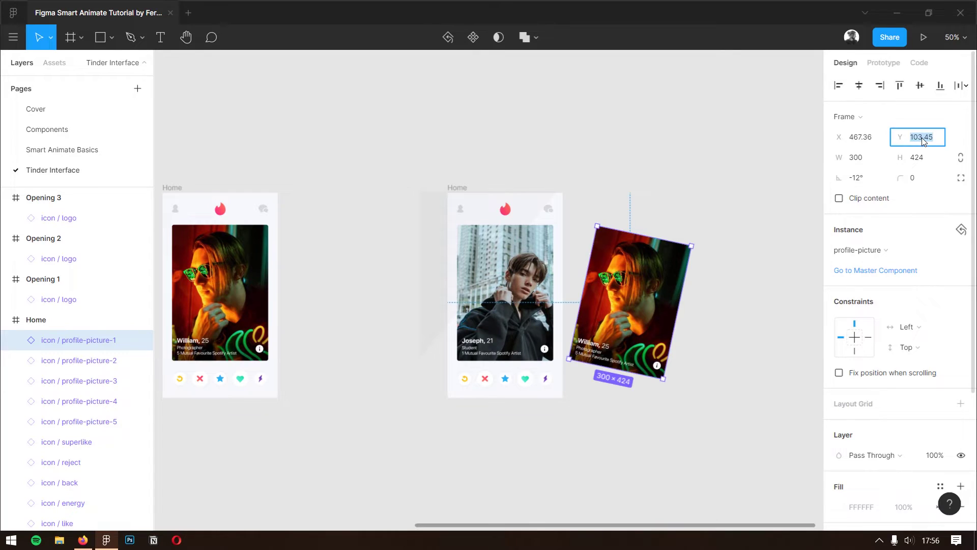
pyautogui.write('100')
pyautogui.press('Return')
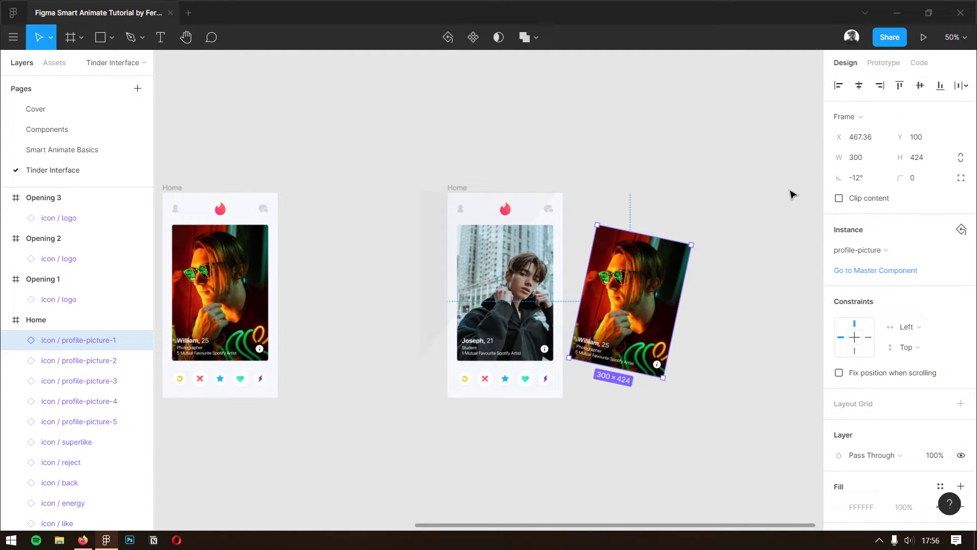
pyautogui.moveTo(84, 340)
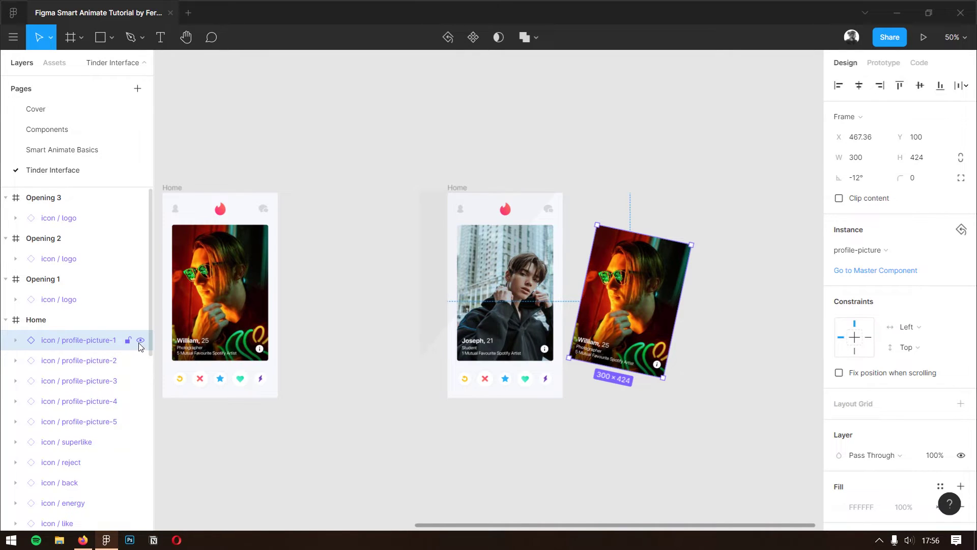
pyautogui.click(14, 340)
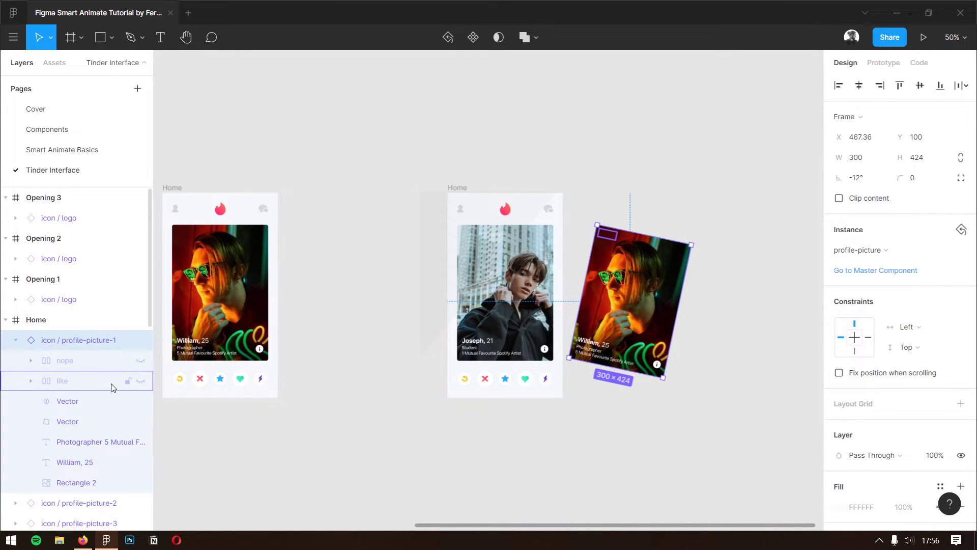
pyautogui.click(141, 381)
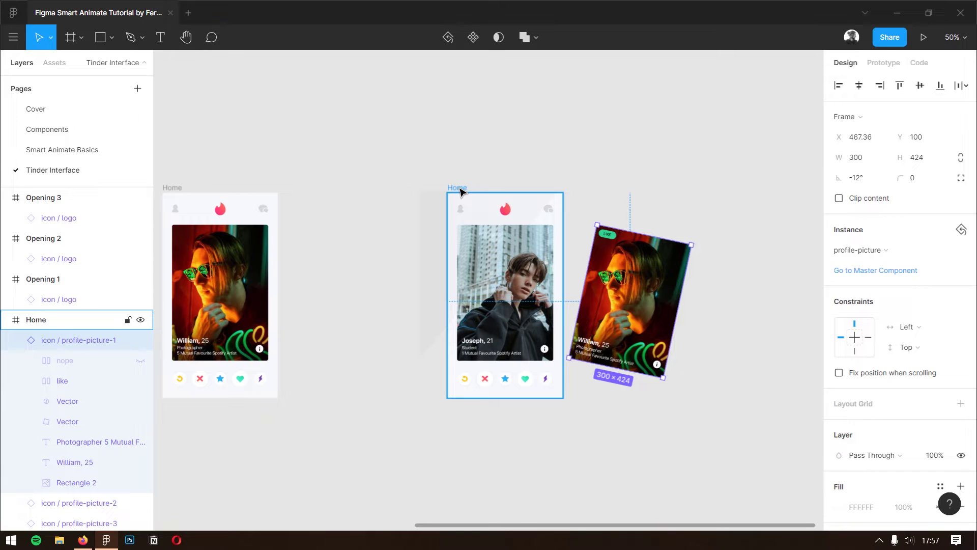
# Step: Turn Clip content back on for the copied Home screen
pyautogui.click(457, 188)
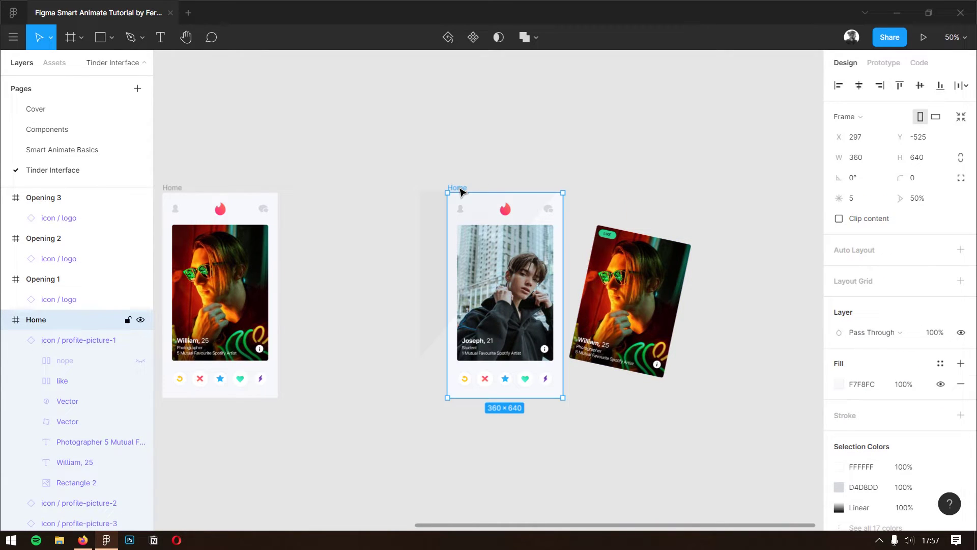
pyautogui.click(861, 219)
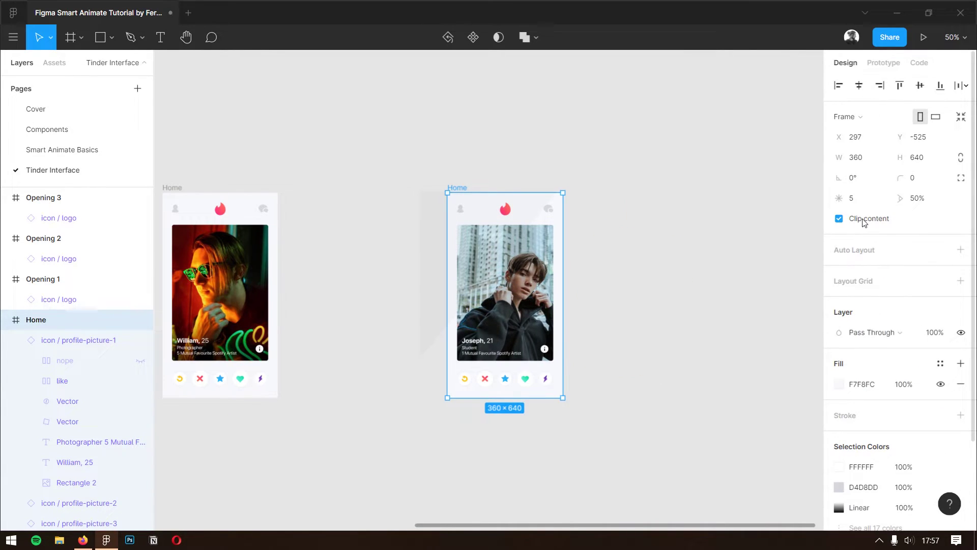
pyautogui.click(260, 291)
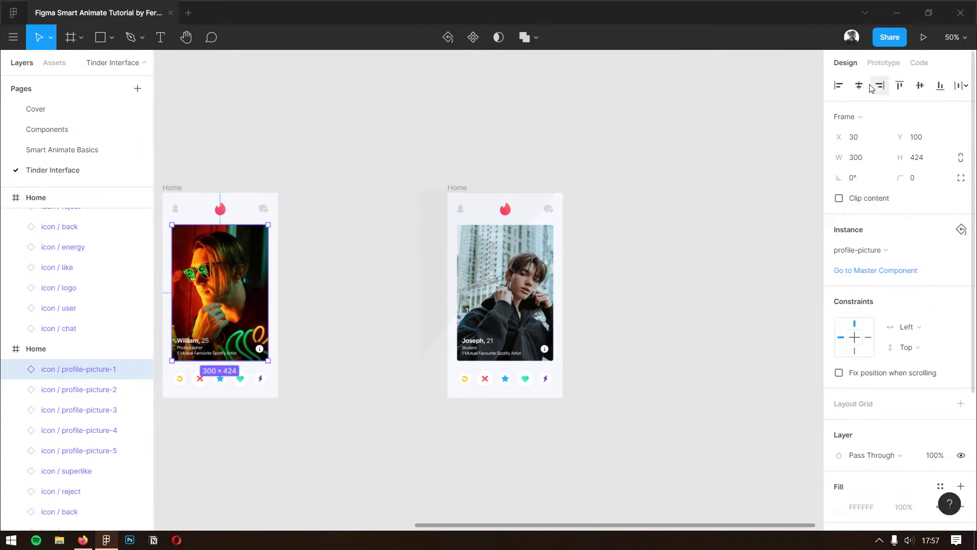
# Step: Link William's original card to the copy with On Drag Smart Animate, then present
pyautogui.click(884, 63)
pyautogui.moveTo(269, 293); pyautogui.dragTo(473, 274)
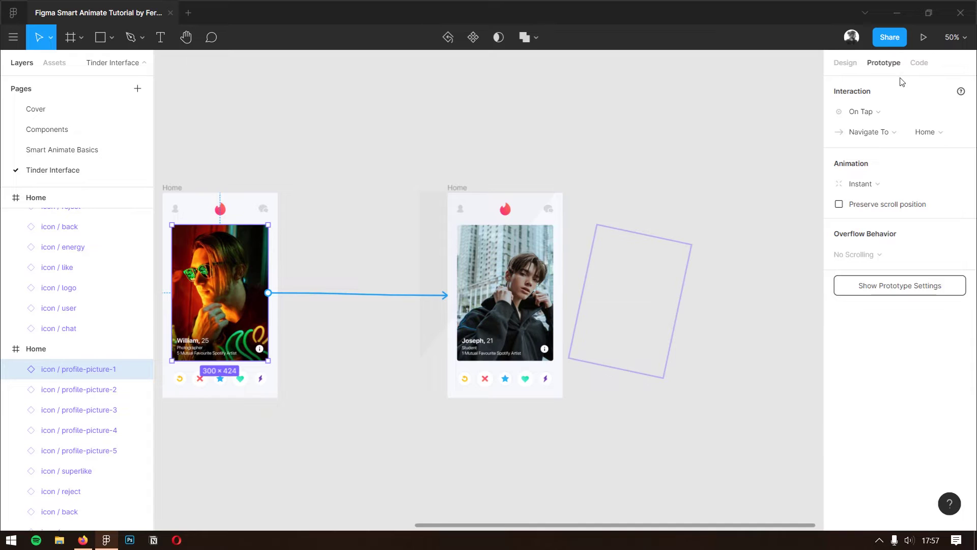
pyautogui.click(874, 111)
pyautogui.click(875, 127)
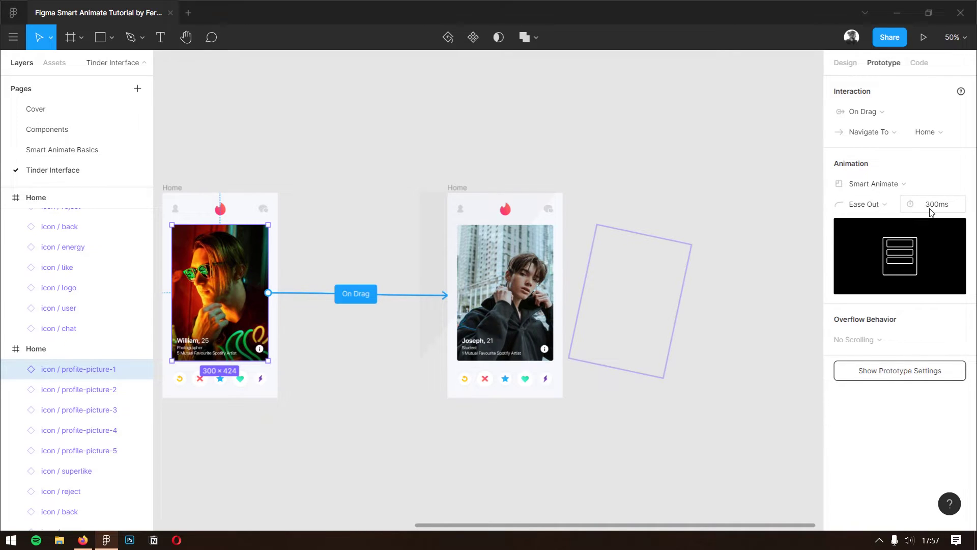
pyautogui.click(923, 39)
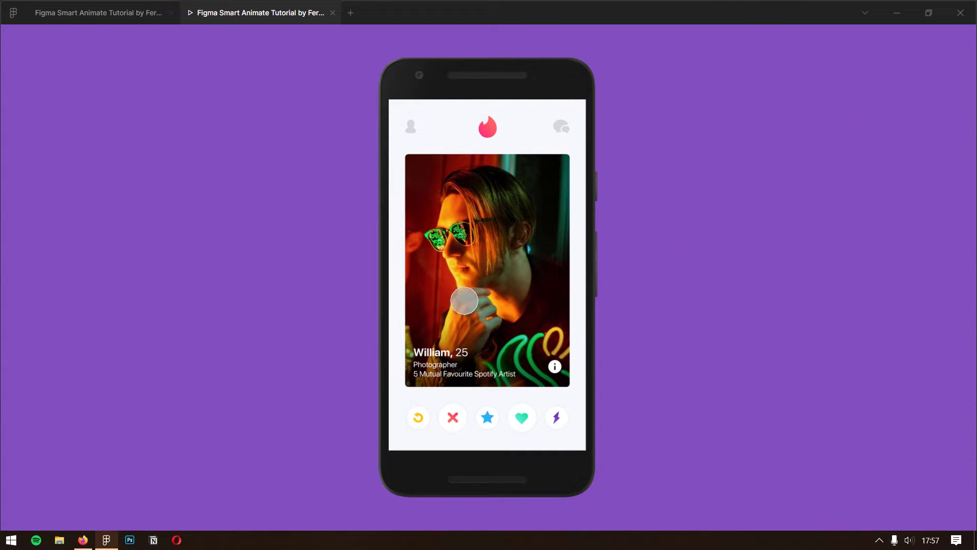
# Step: Swipe William's card right to reveal Joseph's, restart with R, swipe again, then close the preview
pyautogui.click(424, 309)
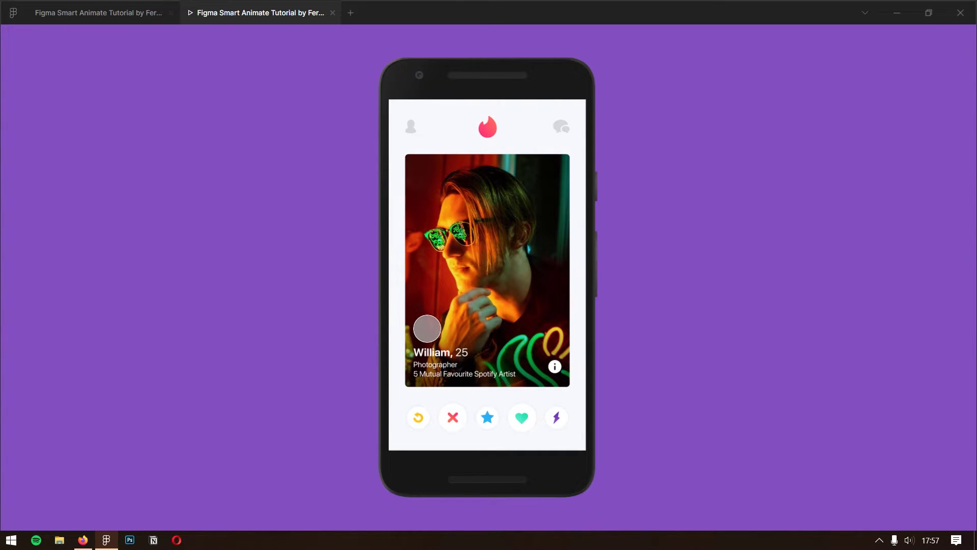
pyautogui.moveTo(426, 337); pyautogui.dragTo(498, 328)
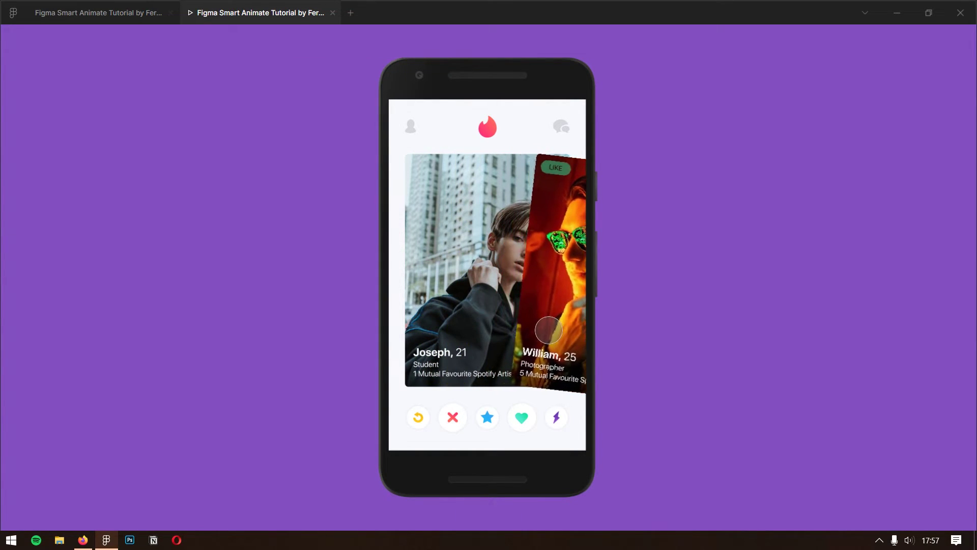
pyautogui.moveTo(499, 329); pyautogui.dragTo(618, 339)
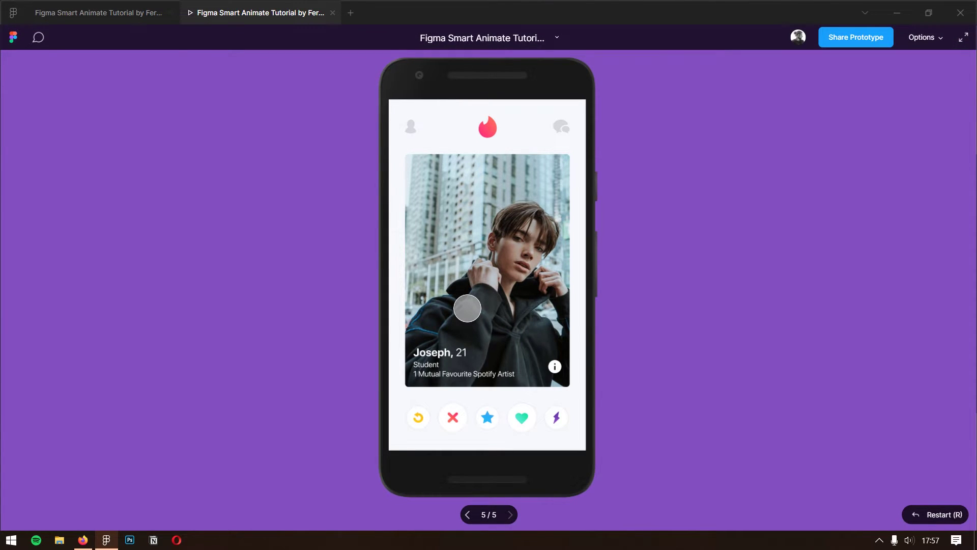
pyautogui.press('r')
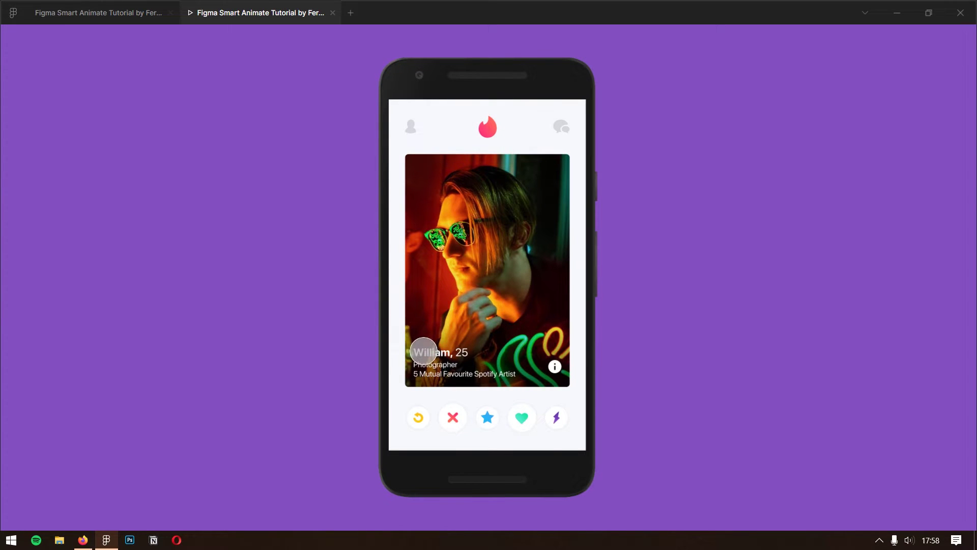
pyautogui.moveTo(423, 351)
pyautogui.mouseDown()
pyautogui.moveTo(433, 337)
pyautogui.moveTo(512, 338)
pyautogui.mouseUp()
pyautogui.moveTo(423, 350)
pyautogui.mouseDown()
pyautogui.moveTo(547, 339)
pyautogui.moveTo(430, 337)
pyautogui.moveTo(585, 321)
pyautogui.mouseUp()
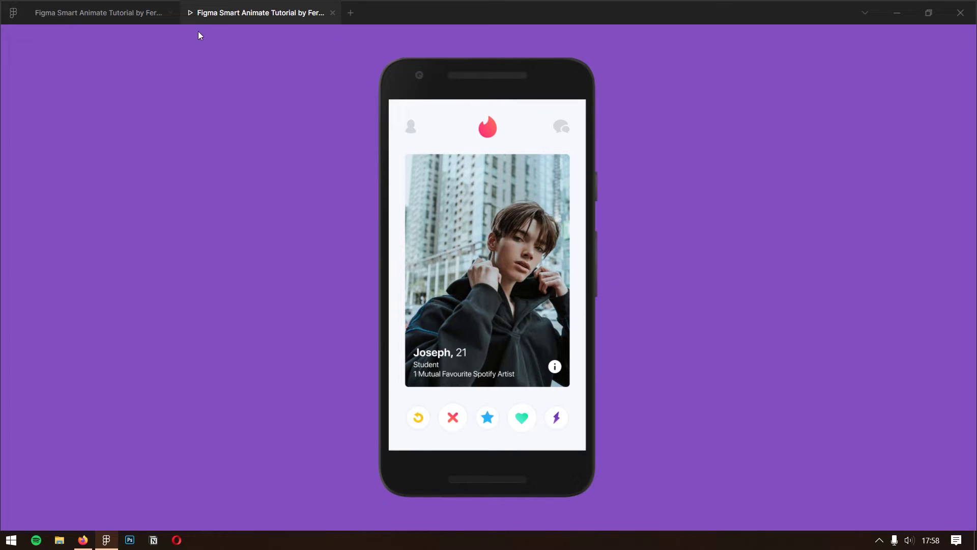
pyautogui.click(333, 13)
# Step: Alt-drag another Home copy to the right and turn off its Clip content
pyautogui.moveTo(713, 184); pyautogui.dragTo(524, 200)
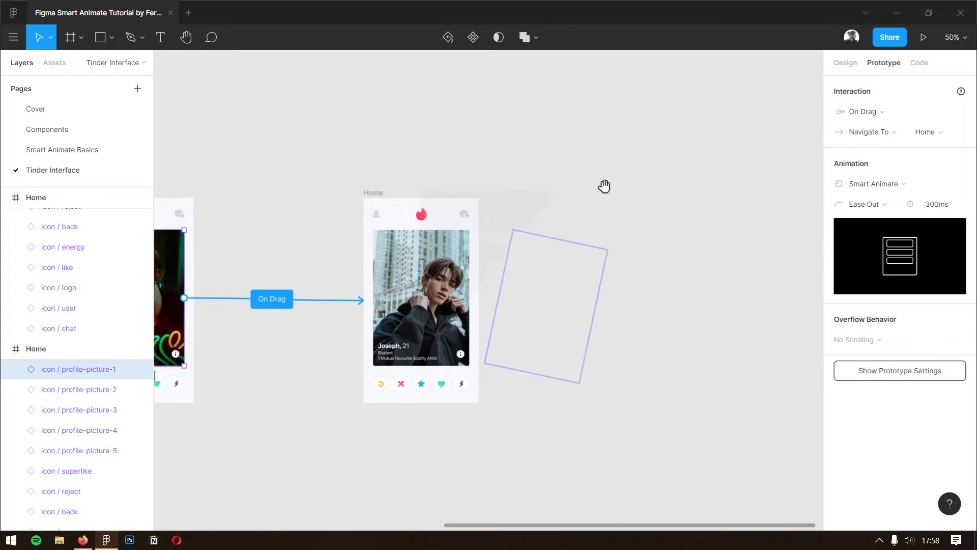
pyautogui.click(374, 211)
pyautogui.moveTo(271, 205)
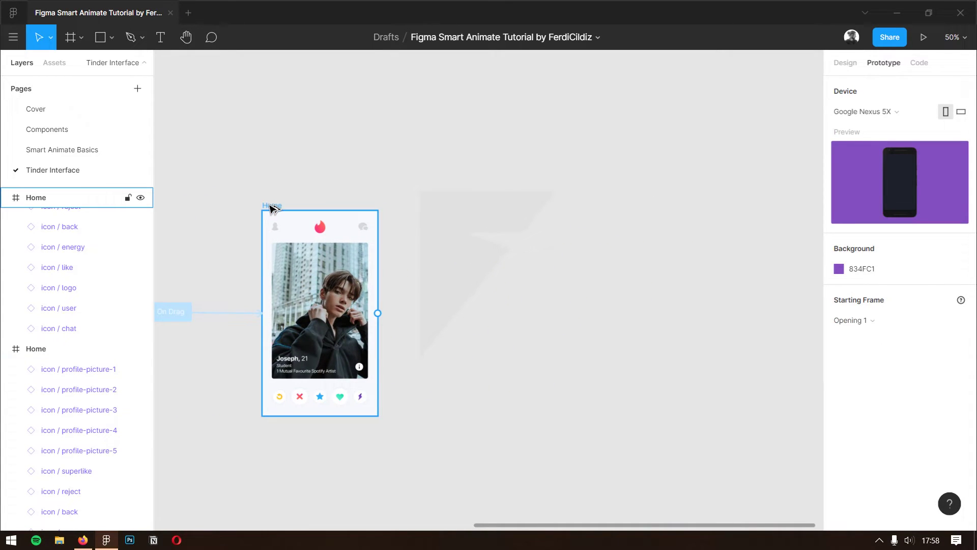
pyautogui.moveTo(271, 207); pyautogui.dragTo(641, 224)
pyautogui.click(858, 65)
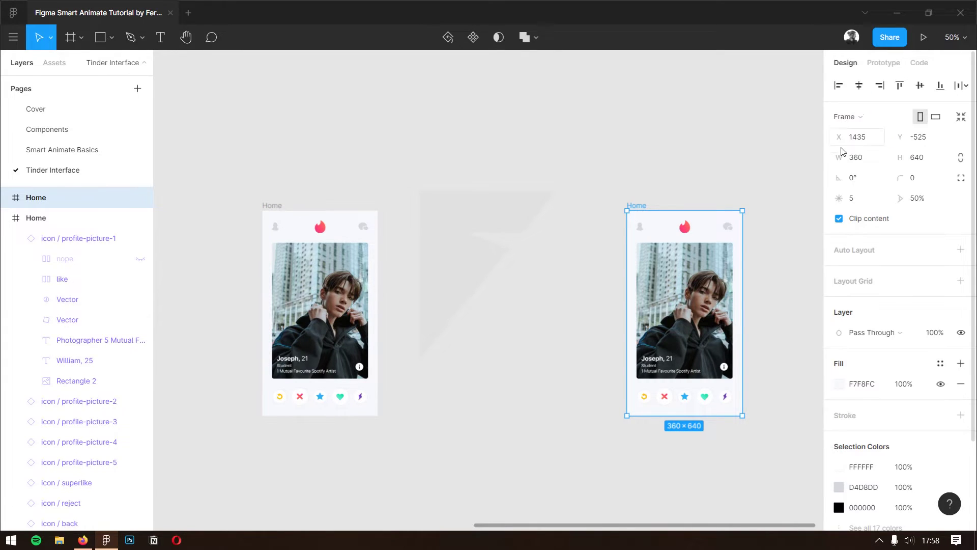
pyautogui.hscroll(5, 812, 229)
pyautogui.hscroll(2, 705, 226)
pyautogui.click(857, 222)
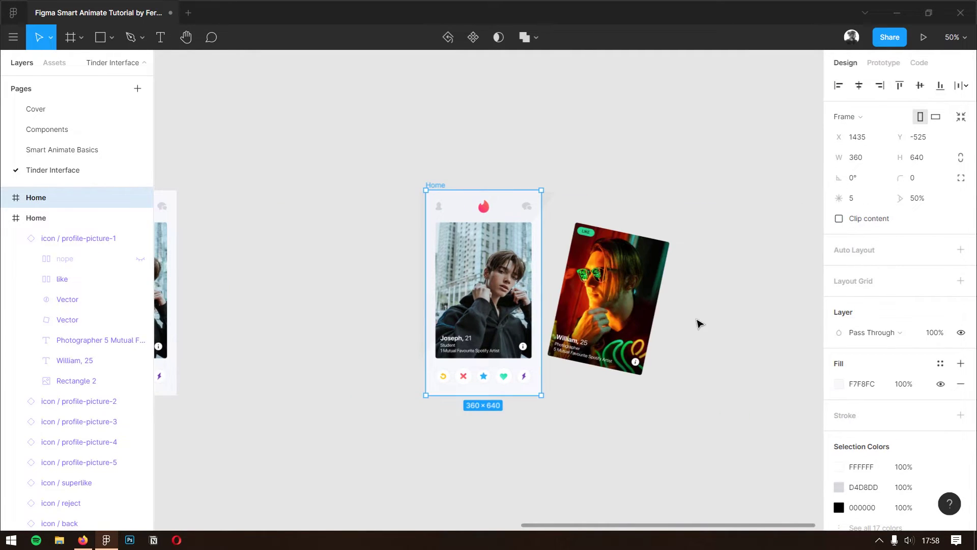
pyautogui.click(696, 372)
# Step: Move Joseph's card out to the left and rotate it 12°
pyautogui.click(489, 314)
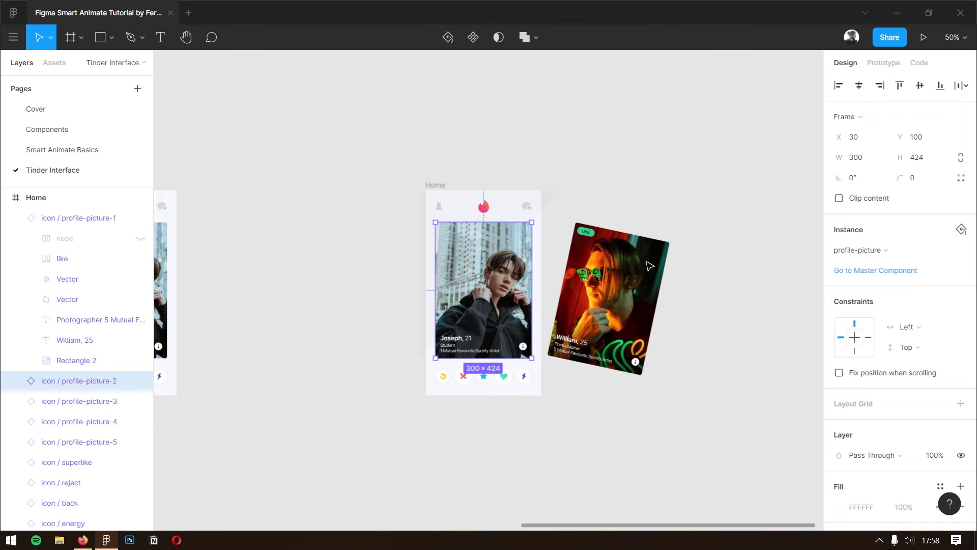
pyautogui.click(886, 64)
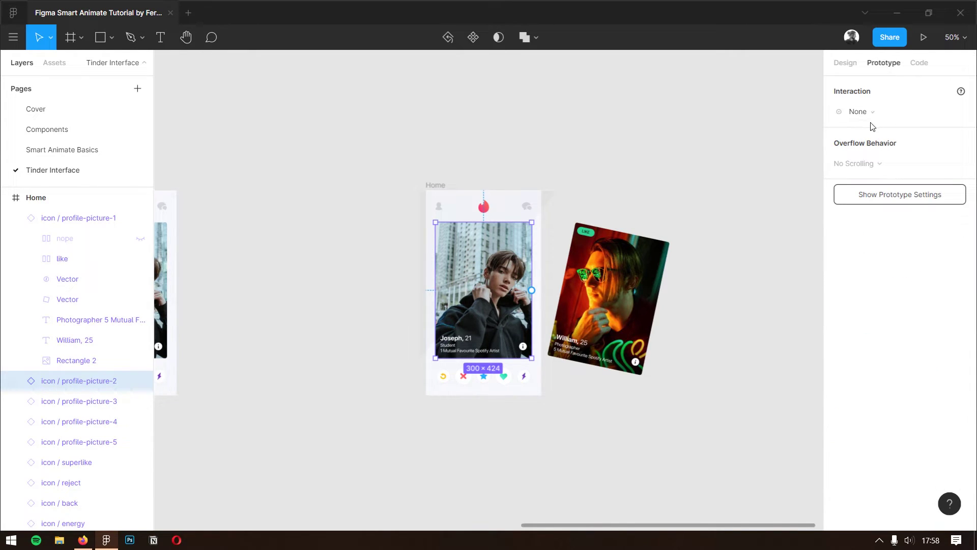
pyautogui.click(854, 66)
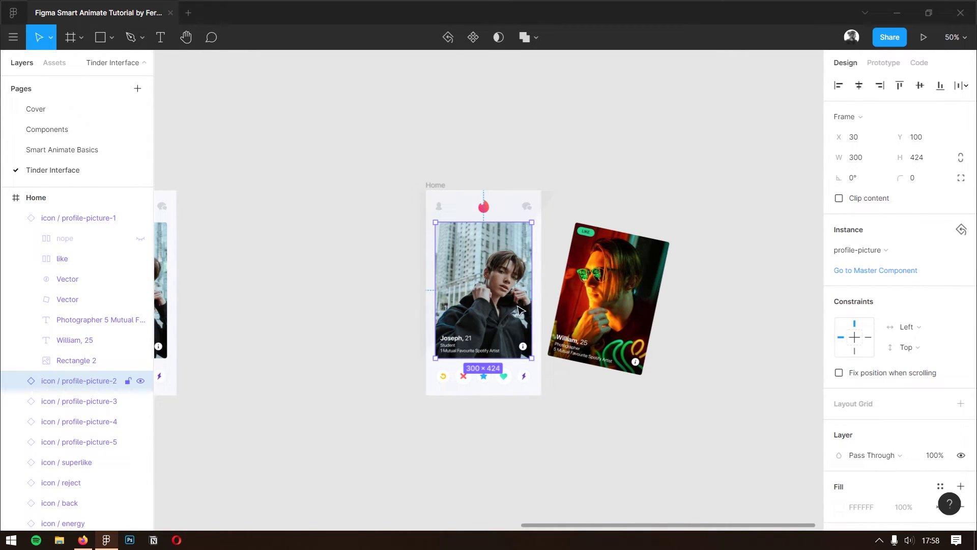
pyautogui.moveTo(511, 315); pyautogui.dragTo(405, 311)
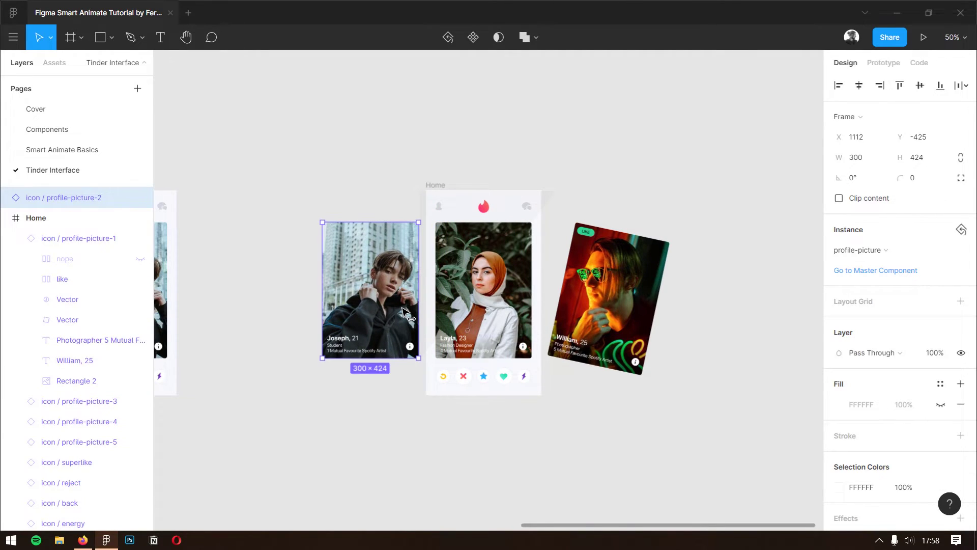
pyautogui.click(872, 181)
pyautogui.write('12')
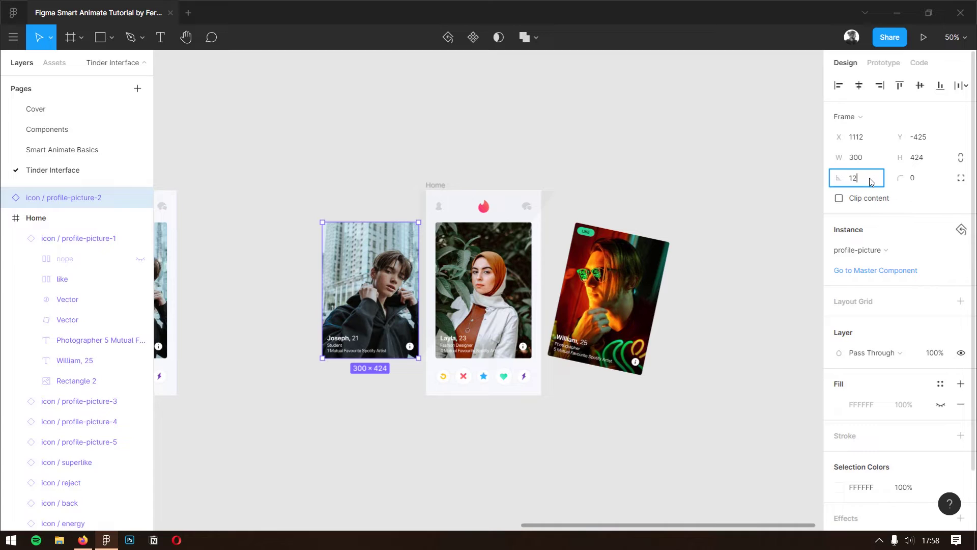
pyautogui.press('Return')
pyautogui.moveTo(413, 313); pyautogui.dragTo(380, 309)
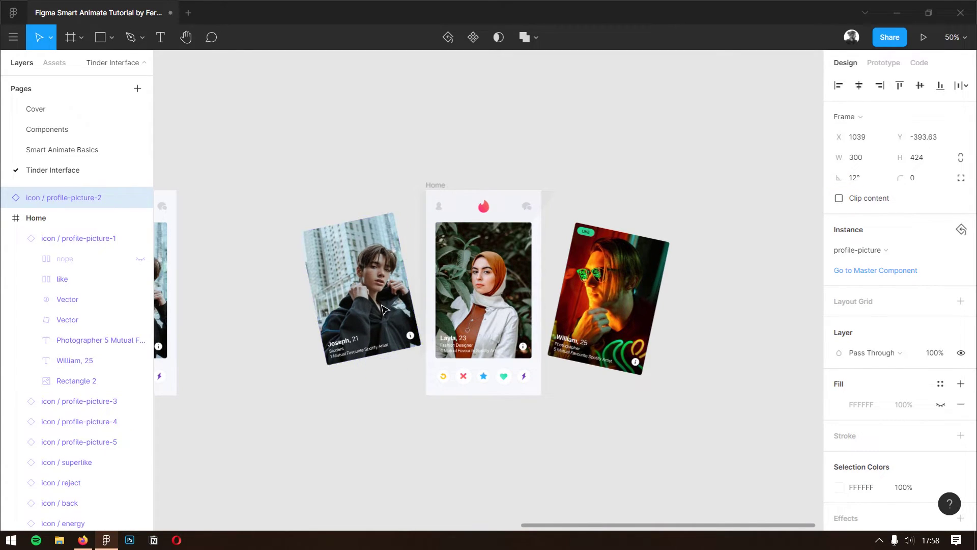
# Step: Bottom-align Joseph's card with William's liked card
pyautogui.keyDown('shift'); pyautogui.click(616, 289); pyautogui.keyUp('shift')
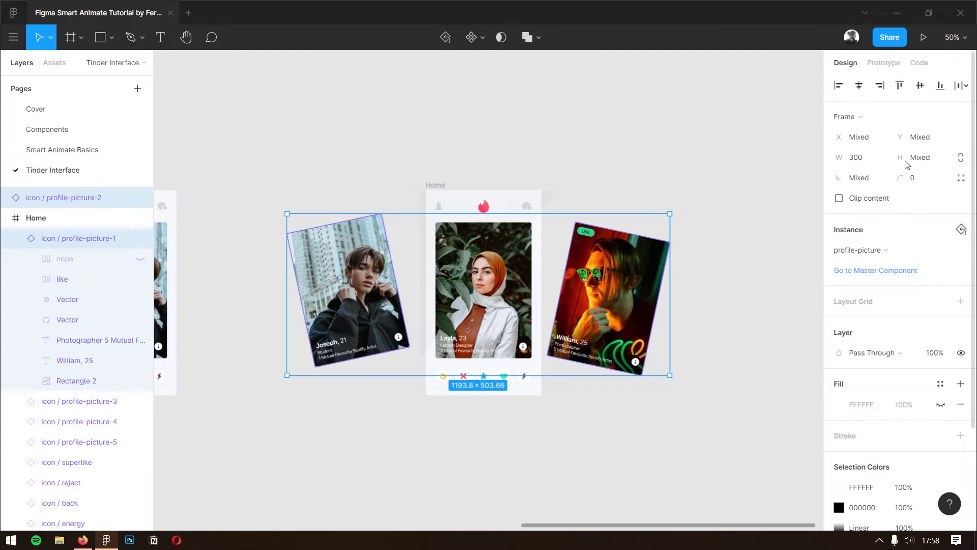
pyautogui.click(941, 85)
pyautogui.click(667, 439)
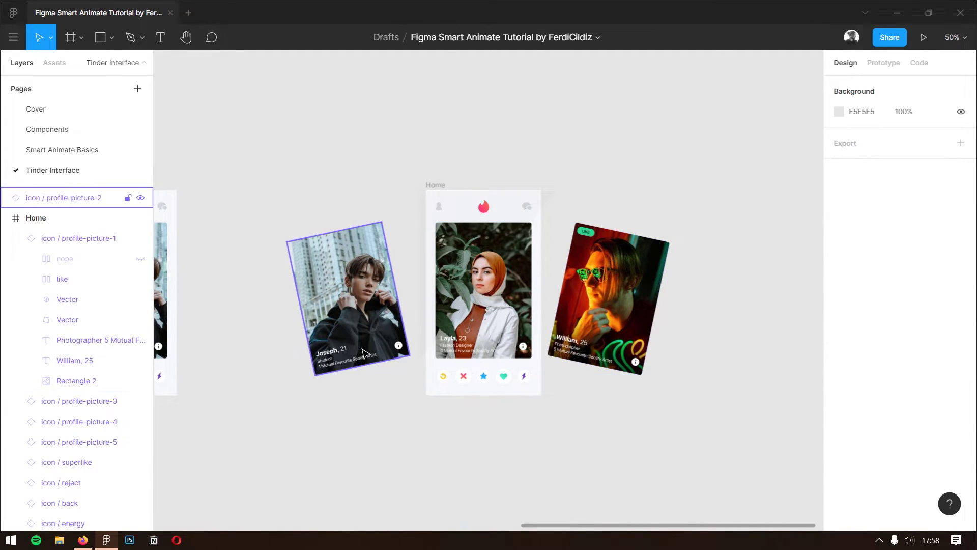
pyautogui.click(370, 350)
pyautogui.moveTo(367, 343); pyautogui.dragTo(372, 349)
pyautogui.moveTo(449, 351); pyautogui.dragTo(574, 365)
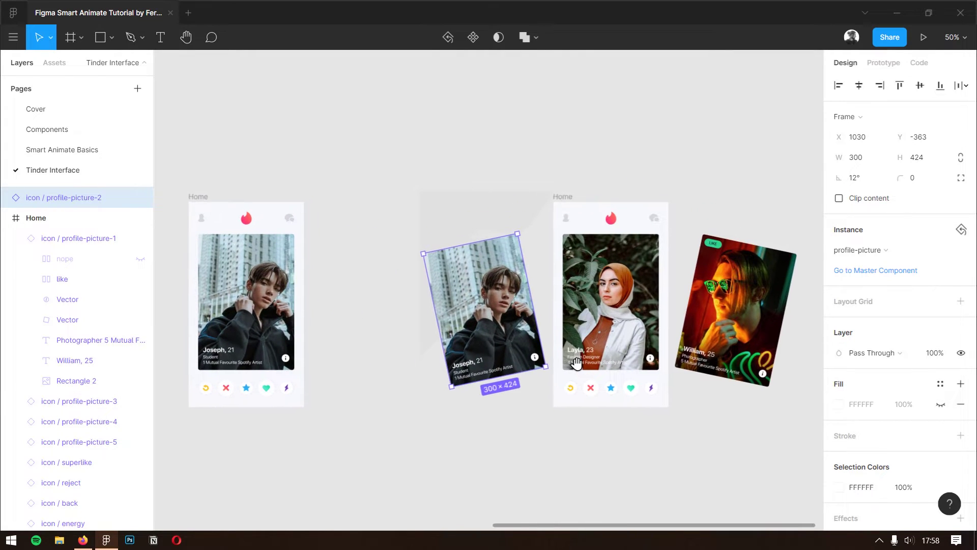
# Step: Unhide the NOPE badge inside Joseph's card and keep the card selected
pyautogui.click(5, 197)
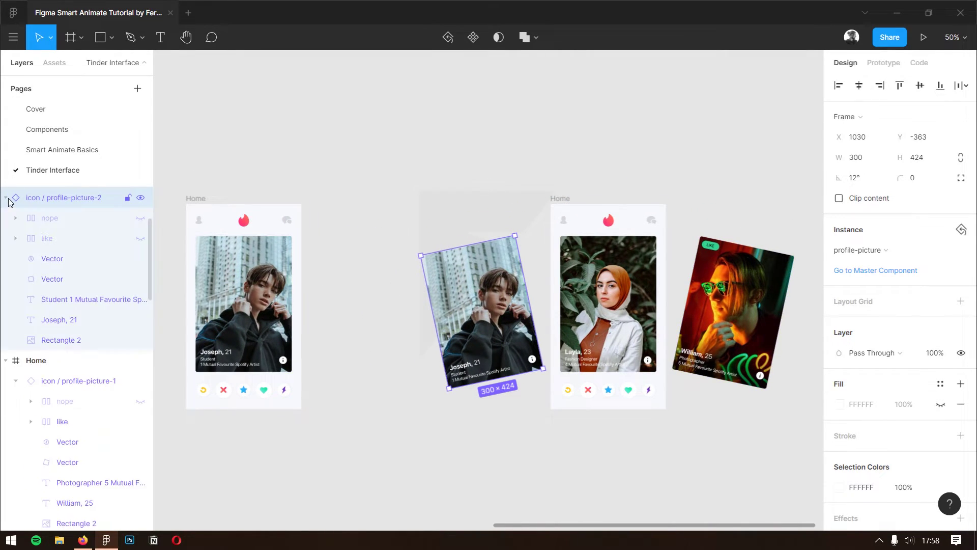
pyautogui.click(140, 218)
pyautogui.scroll(3, 76, 255)
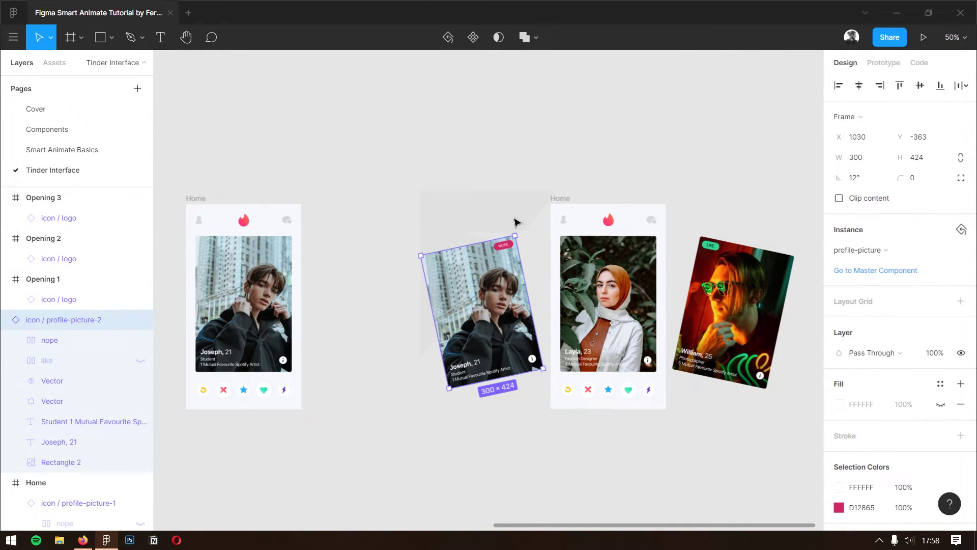
pyautogui.keyDown('shift'); pyautogui.click(567, 200); pyautogui.keyUp('shift')
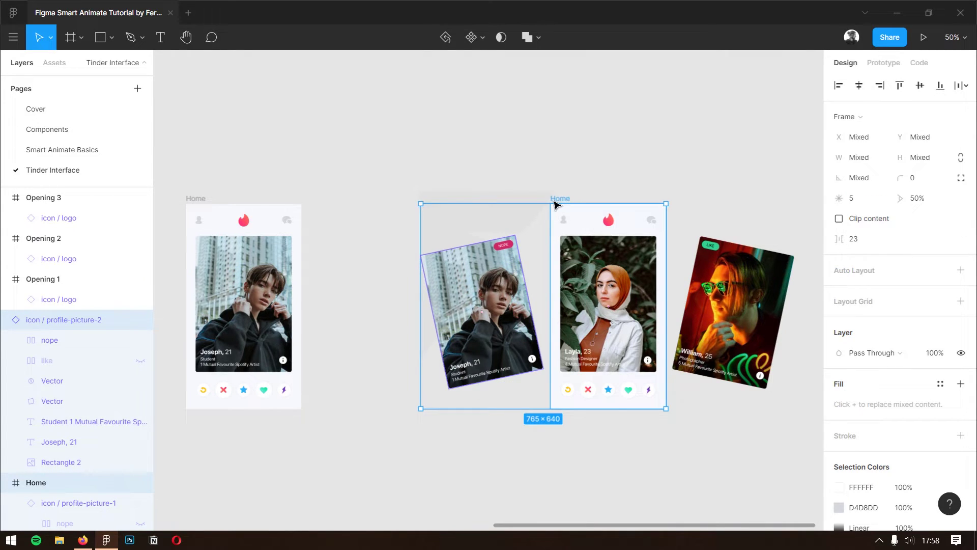
pyautogui.click(72, 319)
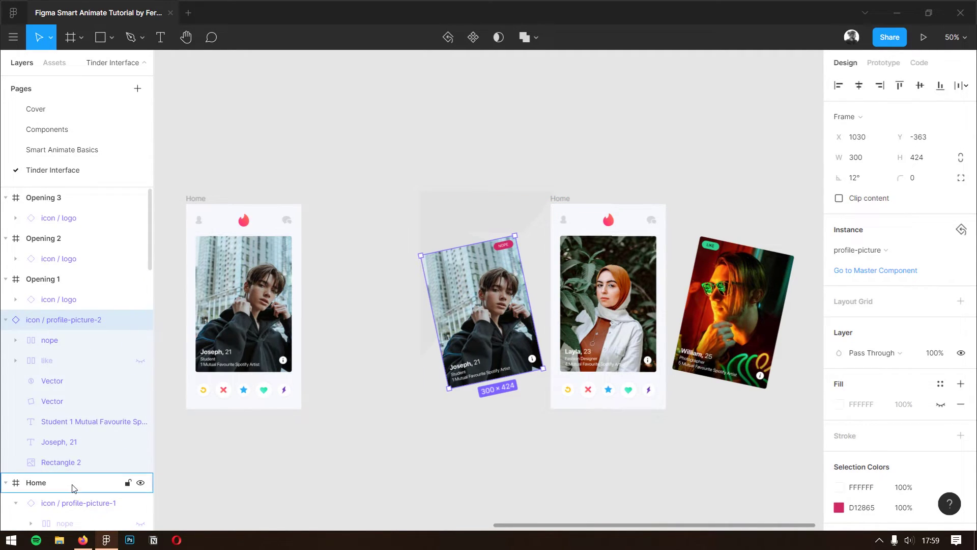
# Step: Move Joseph's card into the new Home frame and link the original card to it with On Drag Smart Animate
pyautogui.moveTo(72, 488); pyautogui.dragTo(73, 490)
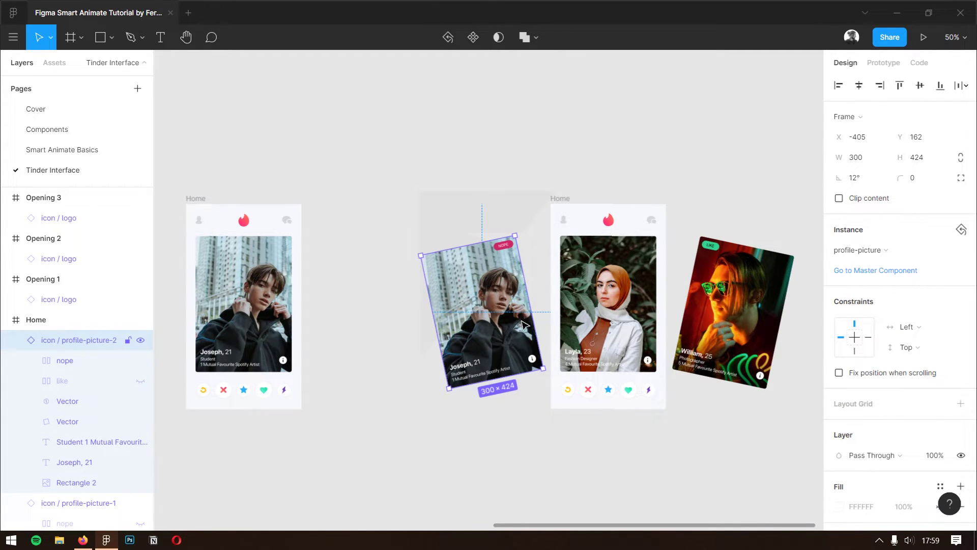
pyautogui.click(883, 62)
pyautogui.click(273, 304)
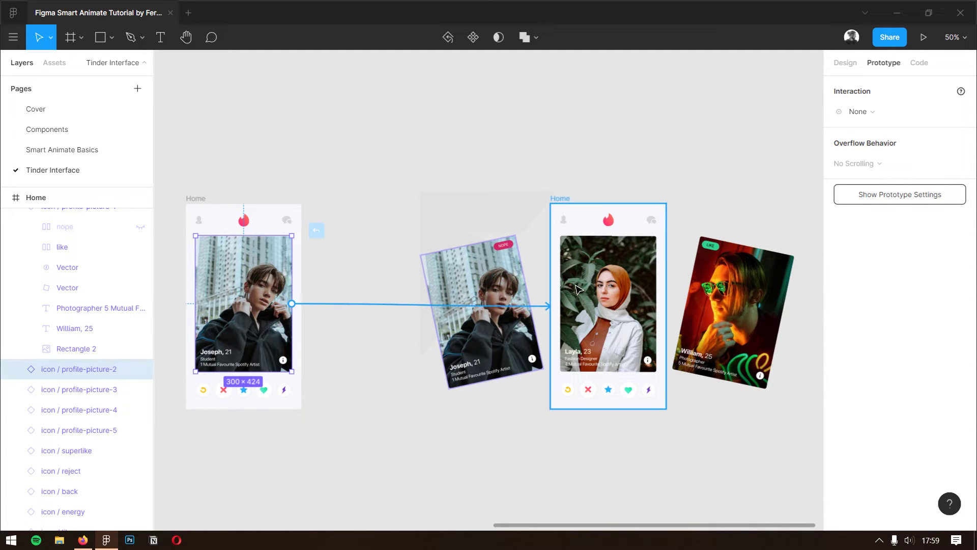
pyautogui.moveTo(292, 304); pyautogui.dragTo(579, 290)
pyautogui.click(861, 112)
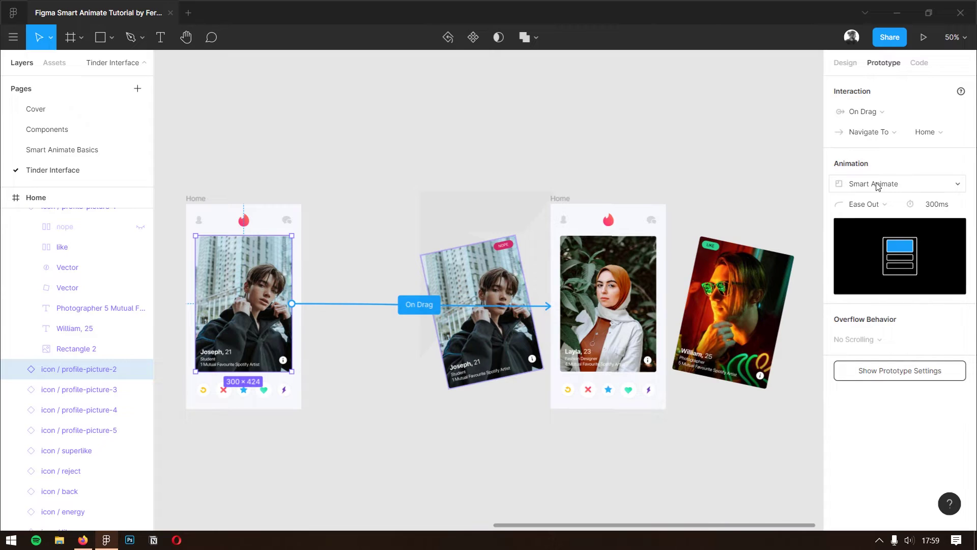
# Step: Turn on Clip content for the new Home frame
pyautogui.click(560, 197)
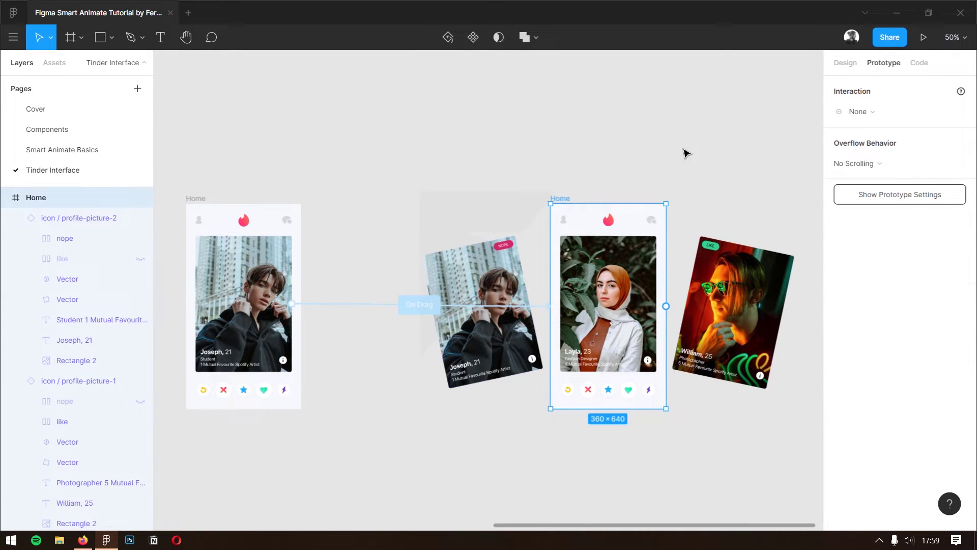
pyautogui.click(855, 65)
pyautogui.click(855, 220)
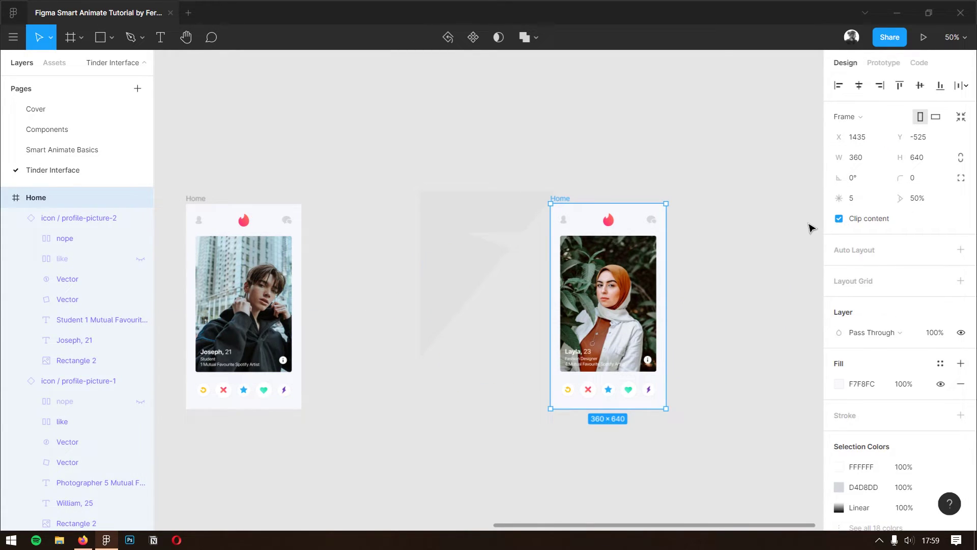
pyautogui.click(923, 38)
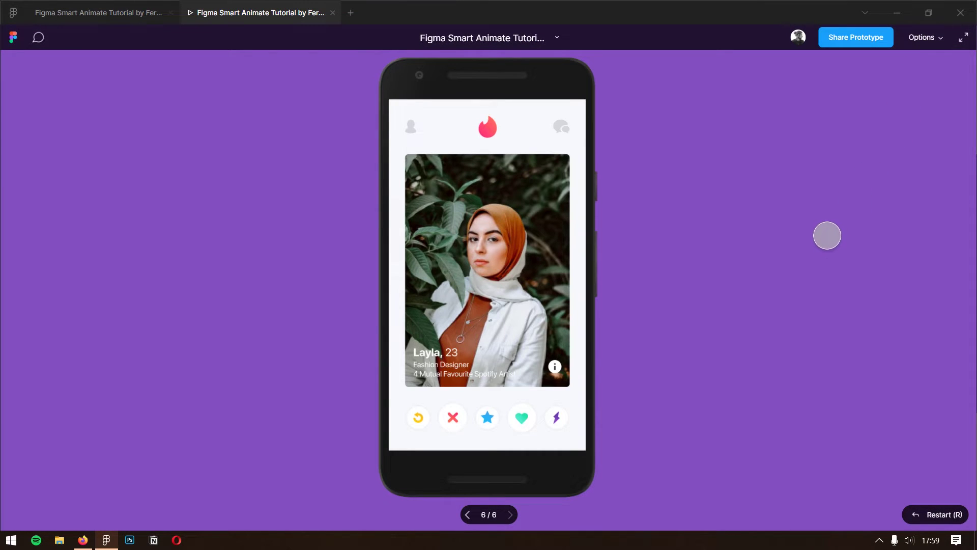
pyautogui.press('r')
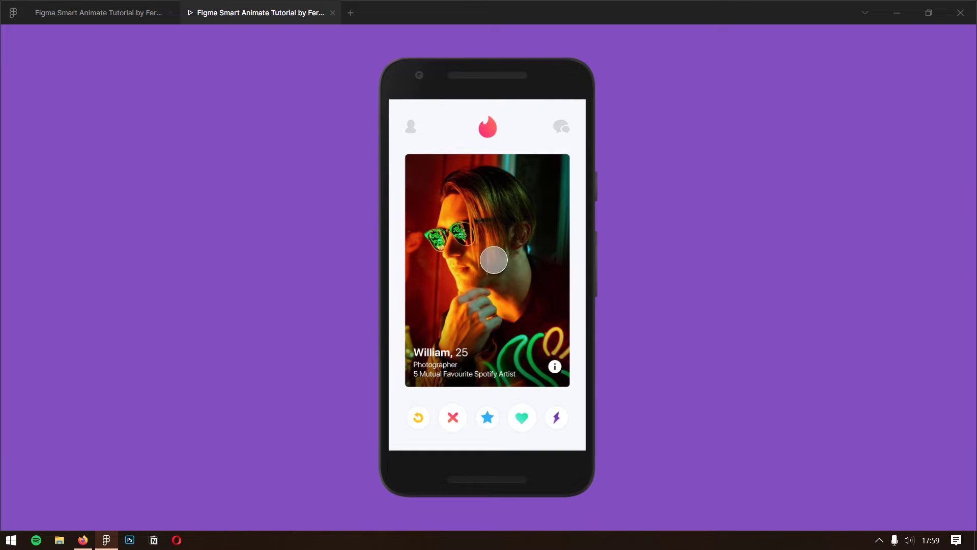
pyautogui.moveTo(438, 318)
pyautogui.mouseDown()
pyautogui.moveTo(560, 320)
pyautogui.moveTo(456, 315)
pyautogui.moveTo(503, 321)
pyautogui.mouseUp()
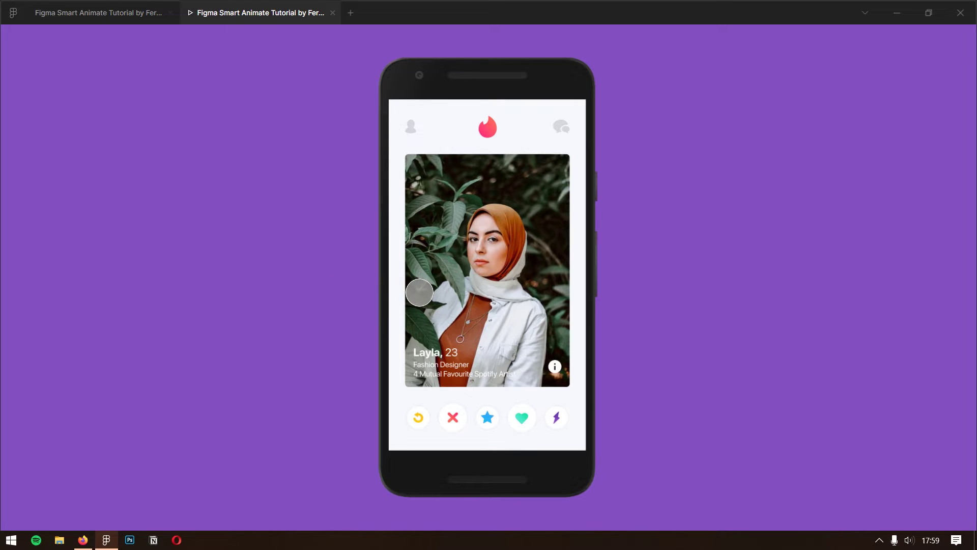
pyautogui.click(128, 12)
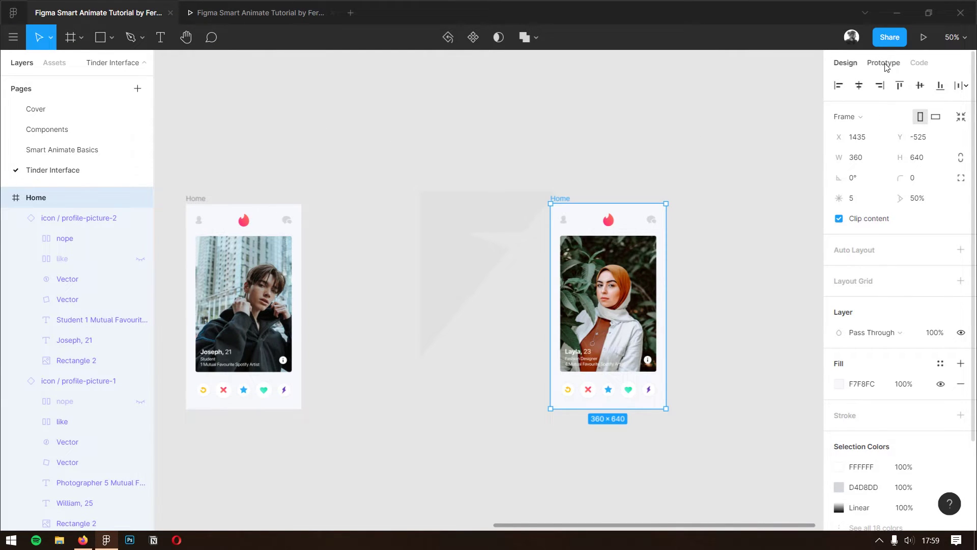
# Step: Pan to the Home screen showing profile-picture-3 and Alt-drag a copy to its right
pyautogui.click(755, 265)
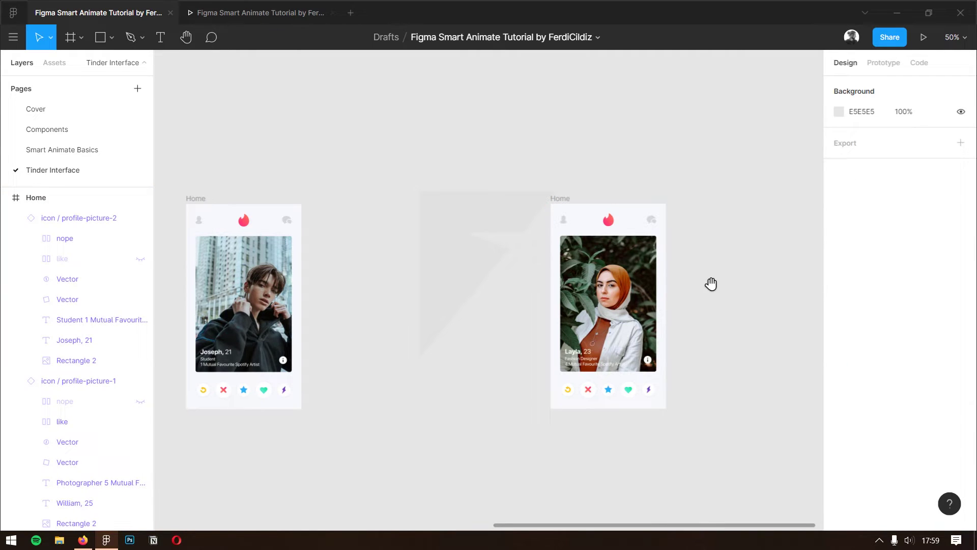
pyautogui.moveTo(711, 283)
pyautogui.mouseDown()
pyautogui.moveTo(545, 290)
pyautogui.moveTo(680, 282)
pyautogui.mouseUp()
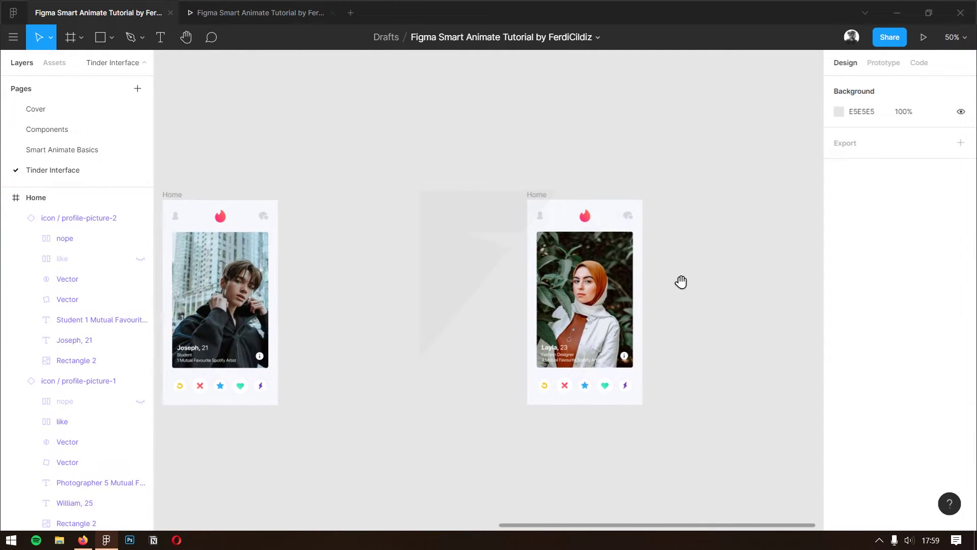
pyautogui.moveTo(499, 282); pyautogui.dragTo(680, 282)
pyautogui.moveTo(163, 282); pyautogui.dragTo(331, 283)
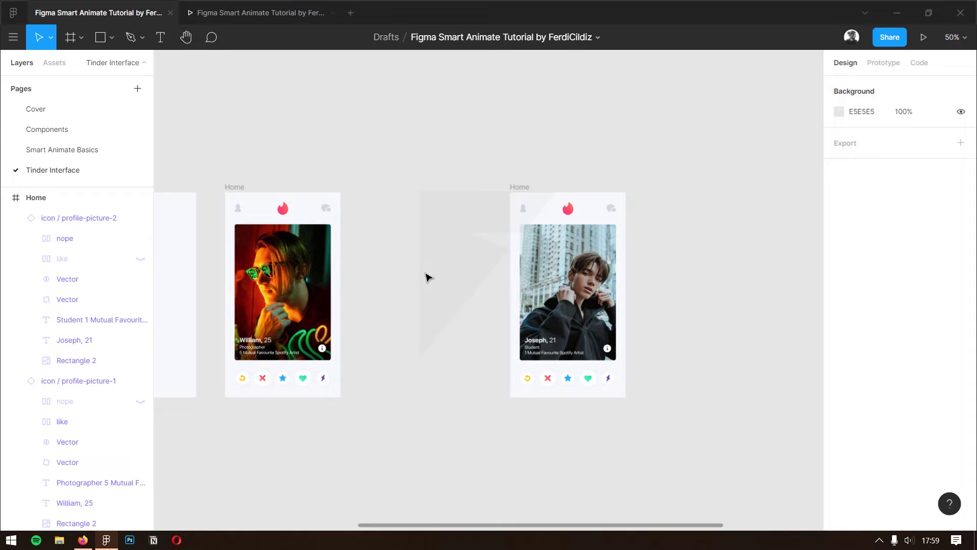
pyautogui.moveTo(591, 278); pyautogui.dragTo(323, 277)
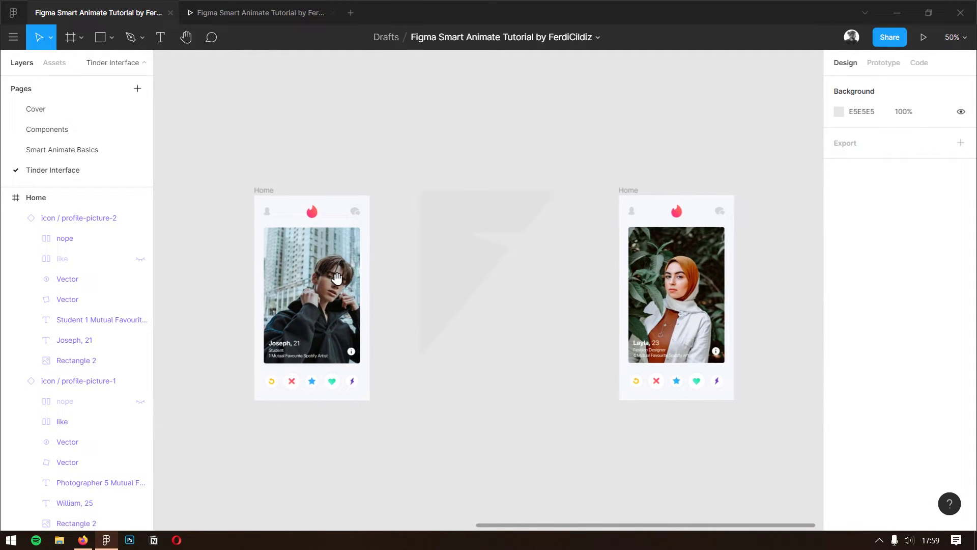
pyautogui.moveTo(714, 299); pyautogui.dragTo(480, 299)
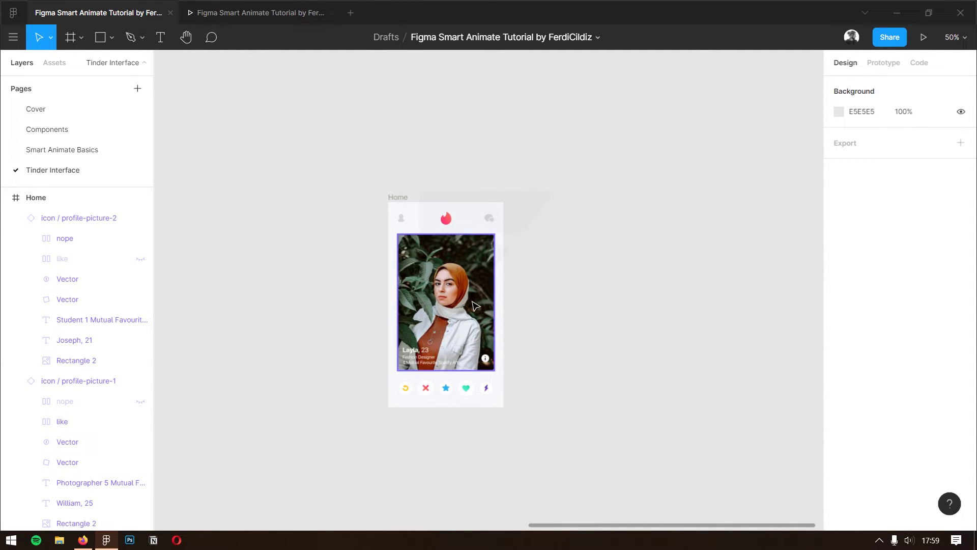
pyautogui.click(475, 305)
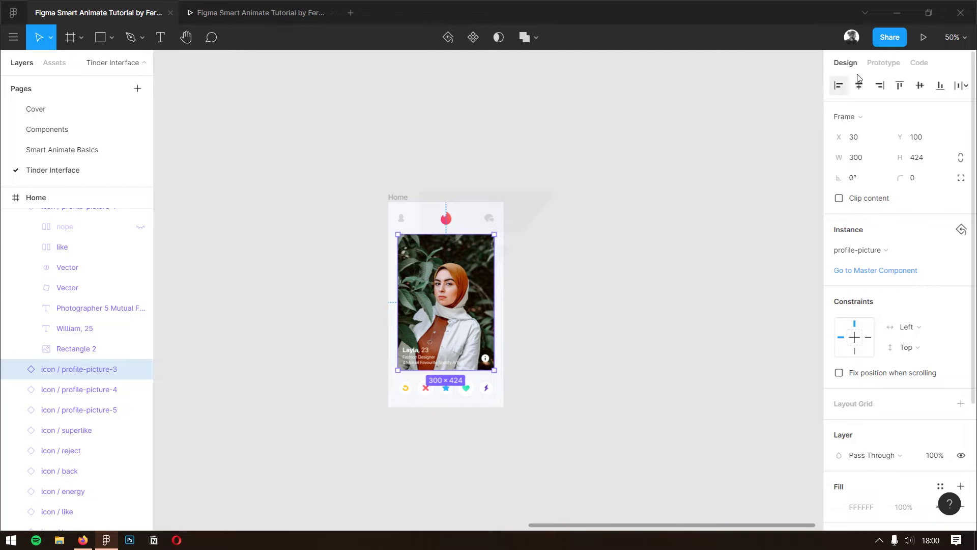
pyautogui.click(763, 144)
pyautogui.moveTo(402, 202)
pyautogui.mouseDown()
pyautogui.moveTo(702, 209)
pyautogui.moveTo(458, 216)
pyautogui.mouseUp()
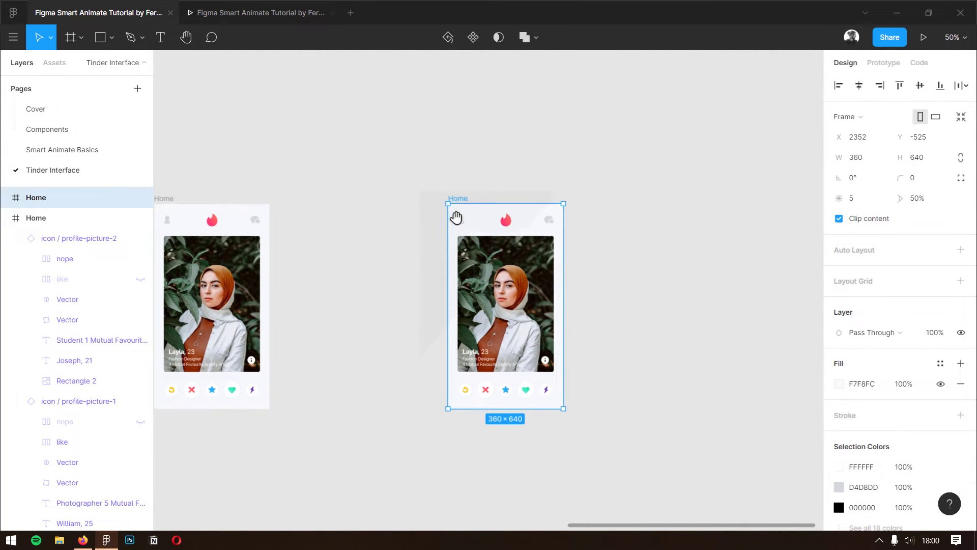
# Step: Turn off clipping on the copy and rotate the profile-picture-3 card to -12°
pyautogui.click(871, 218)
pyautogui.click(740, 275)
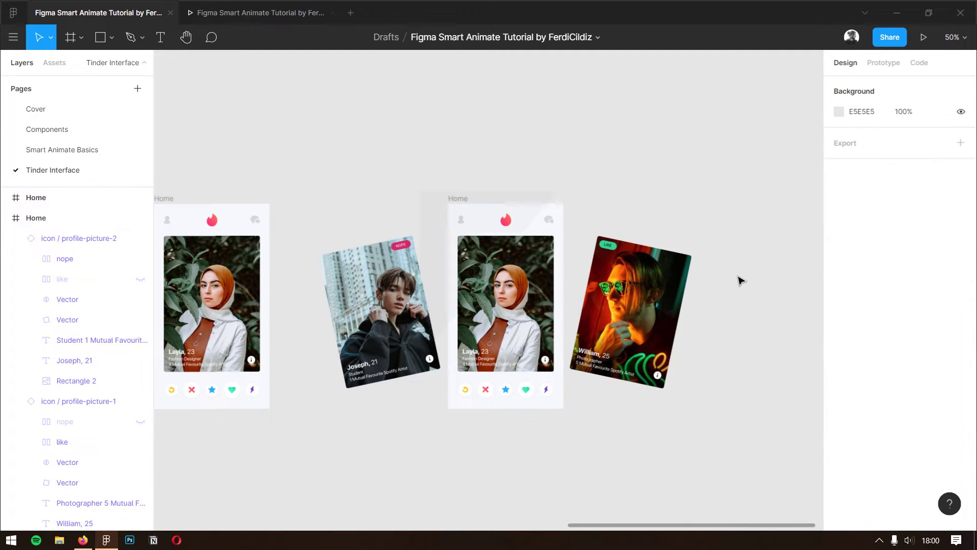
pyautogui.click(617, 304)
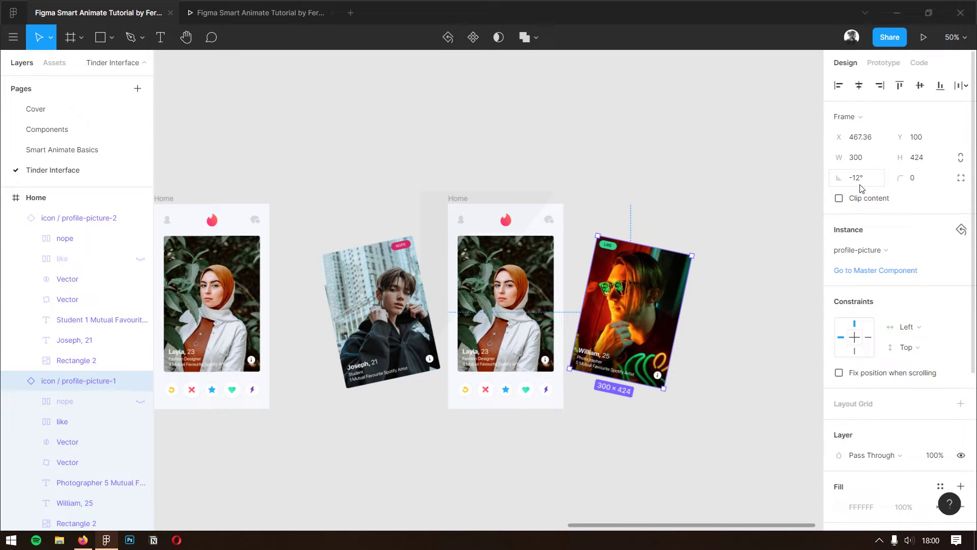
pyautogui.click(537, 296)
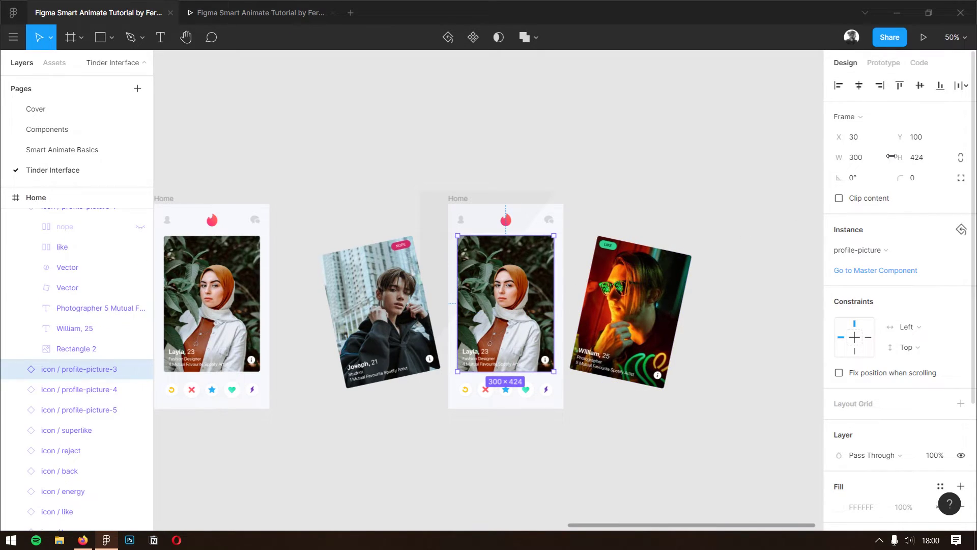
pyautogui.click(922, 145)
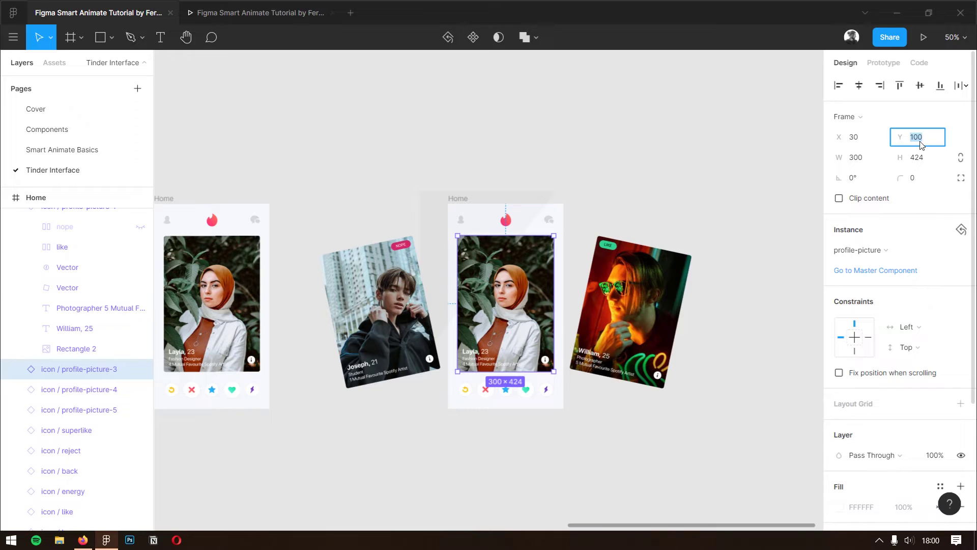
pyautogui.click(855, 179)
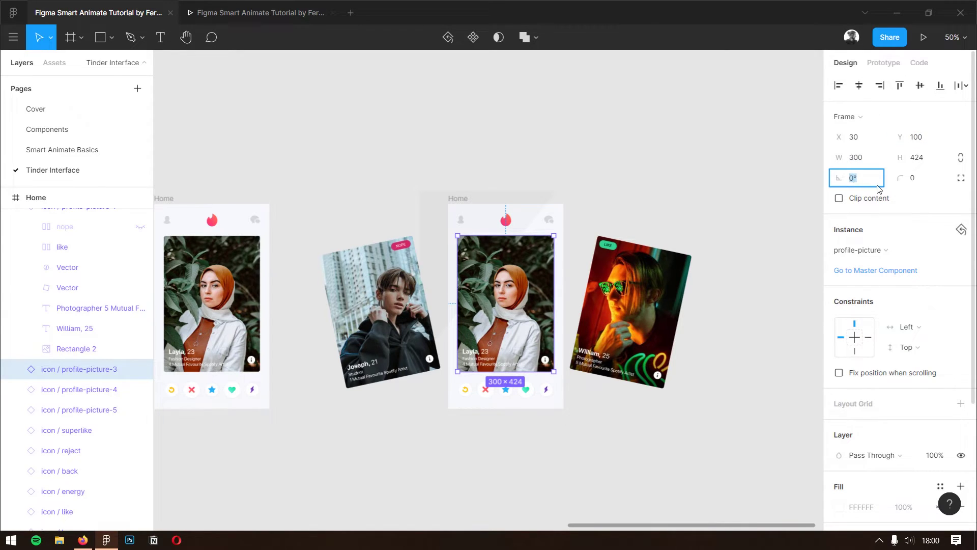
pyautogui.write('-12')
pyautogui.press('Return')
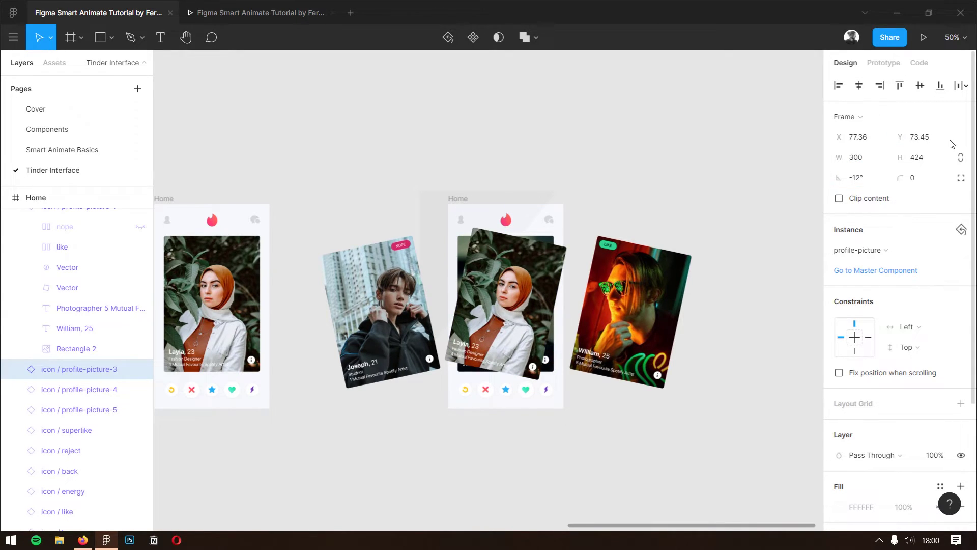
# Step: Set the card's Y to 100 and right-align it with the liked card
pyautogui.click(924, 137)
pyautogui.write('100')
pyautogui.press('Return')
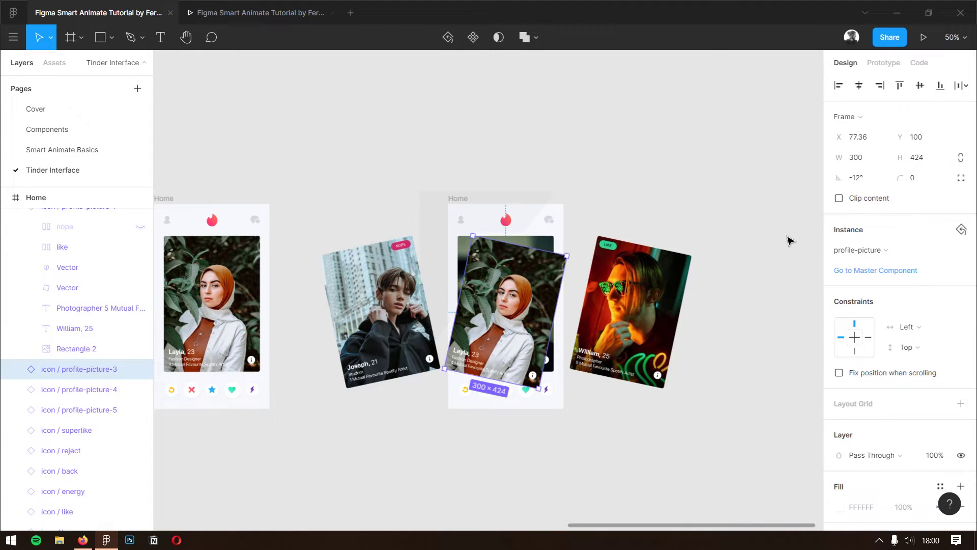
pyautogui.keyDown('shift'); pyautogui.click(656, 310); pyautogui.keyUp('shift')
pyautogui.click(880, 85)
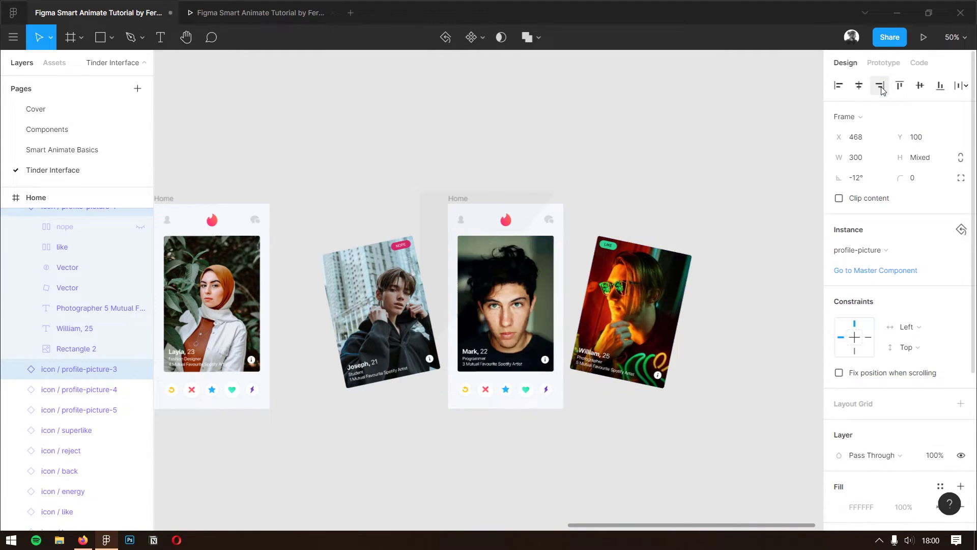
# Step: Send the liked profile-picture-1 card to back and turn Clip content back on
pyautogui.click(760, 225)
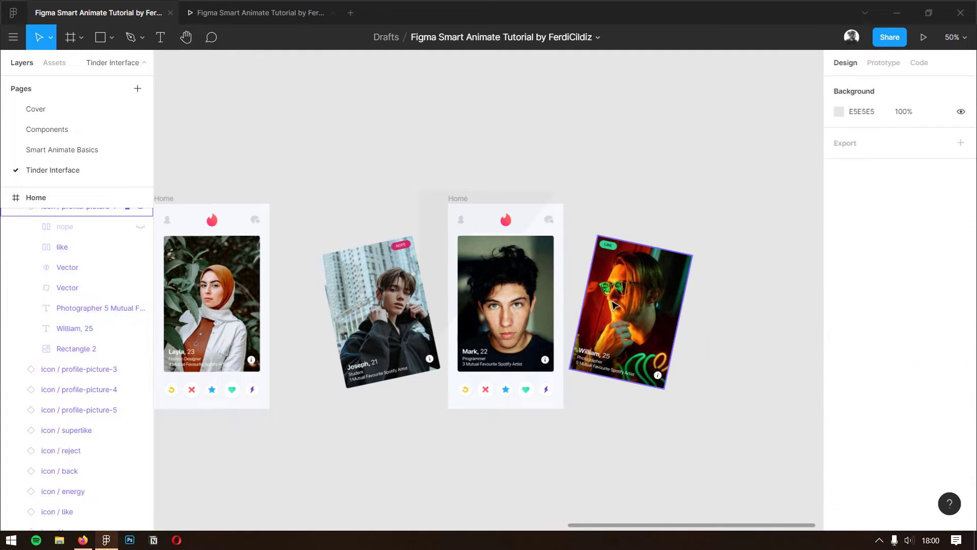
pyautogui.click(614, 304)
pyautogui.rightClick(631, 295)
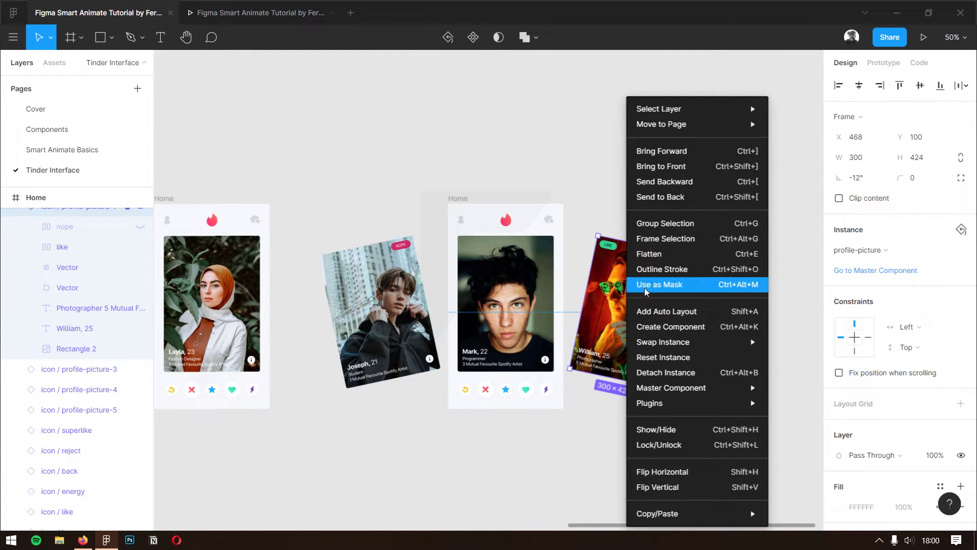
pyautogui.click(672, 198)
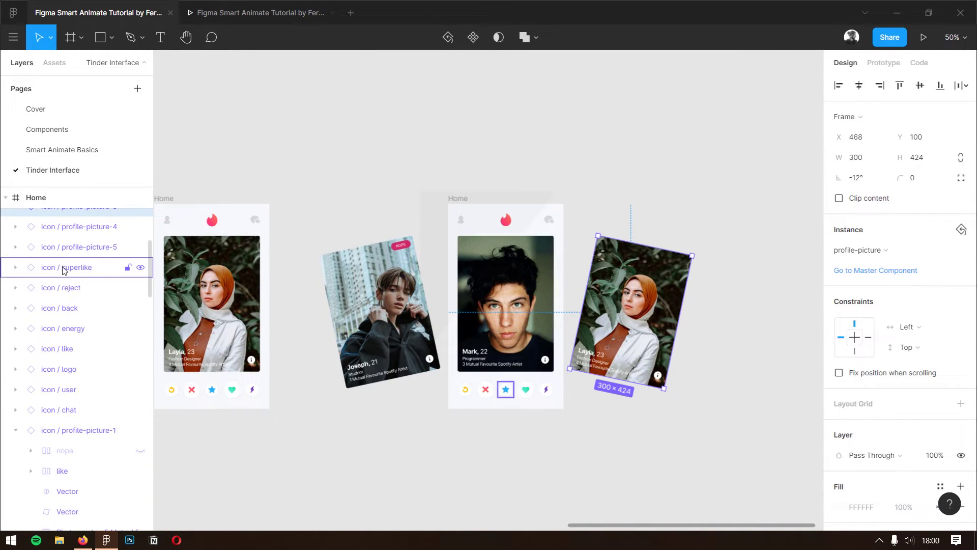
pyautogui.scroll(3, 31, 278)
pyautogui.click(16, 270)
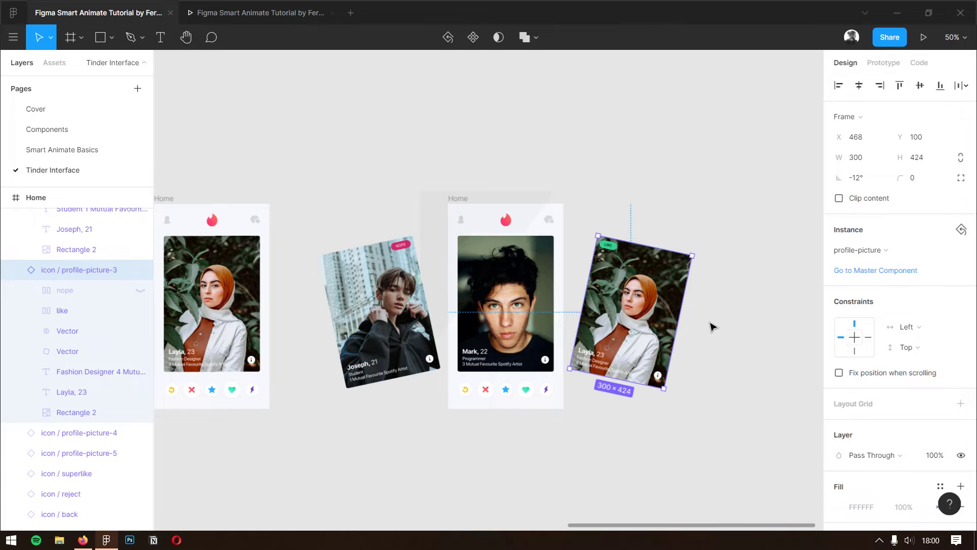
pyautogui.press('Escape')
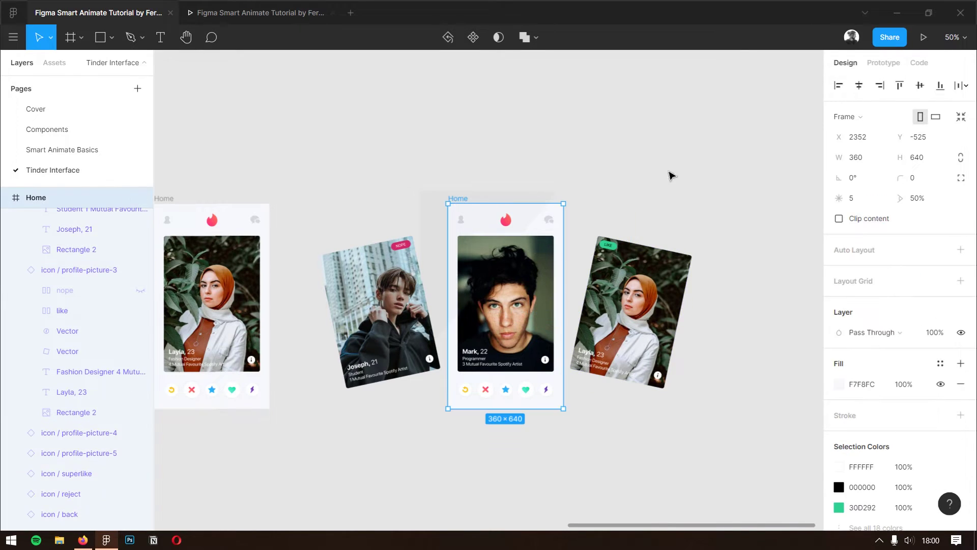
pyautogui.click(869, 218)
pyautogui.click(661, 204)
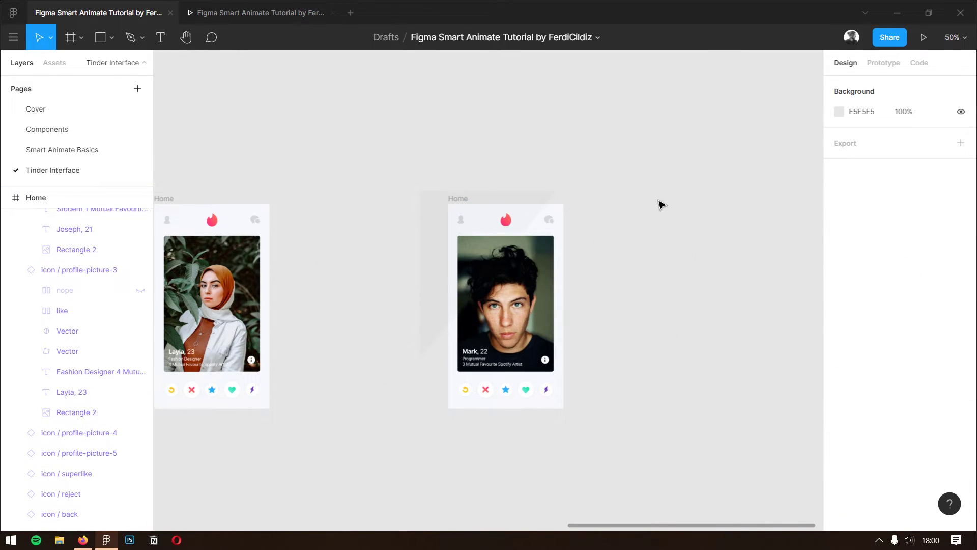
# Step: Alt-drag a copy of the newest Home frame, with the programmer's card, to its right
pyautogui.moveTo(661, 206)
pyautogui.mouseDown()
pyautogui.moveTo(565, 207)
pyautogui.moveTo(711, 201)
pyautogui.moveTo(547, 219)
pyautogui.mouseUp()
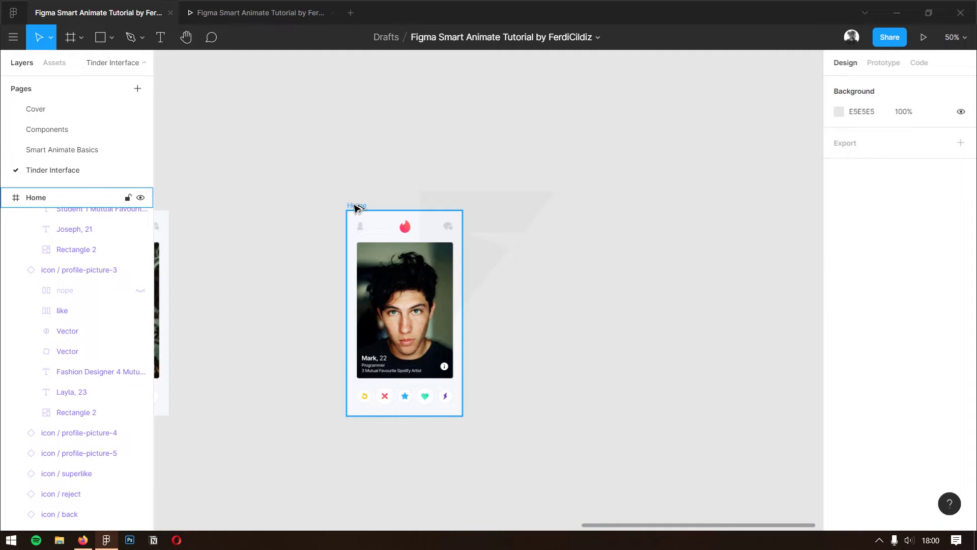
pyautogui.moveTo(357, 209); pyautogui.dragTo(642, 232)
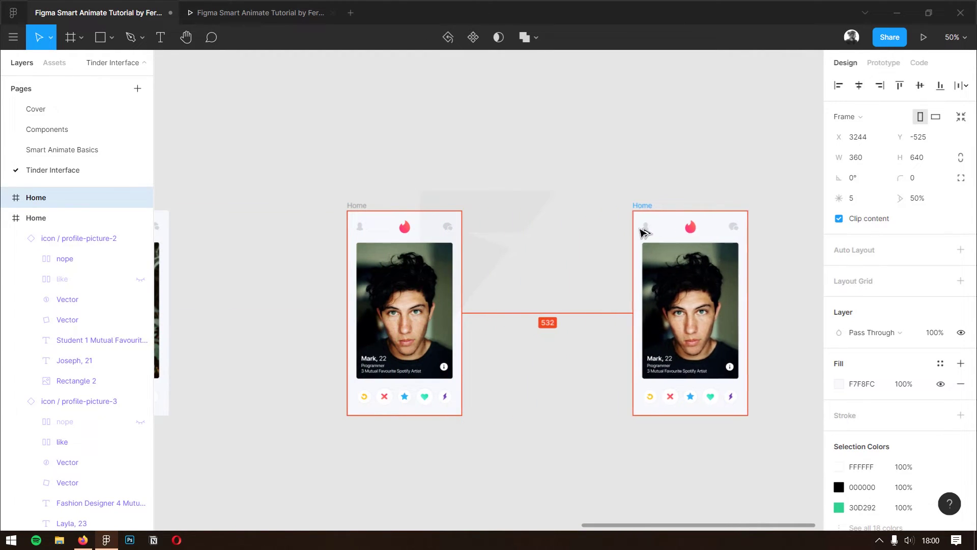
pyautogui.moveTo(711, 245)
pyautogui.mouseDown()
pyautogui.moveTo(605, 238)
pyautogui.moveTo(625, 235)
pyautogui.mouseUp()
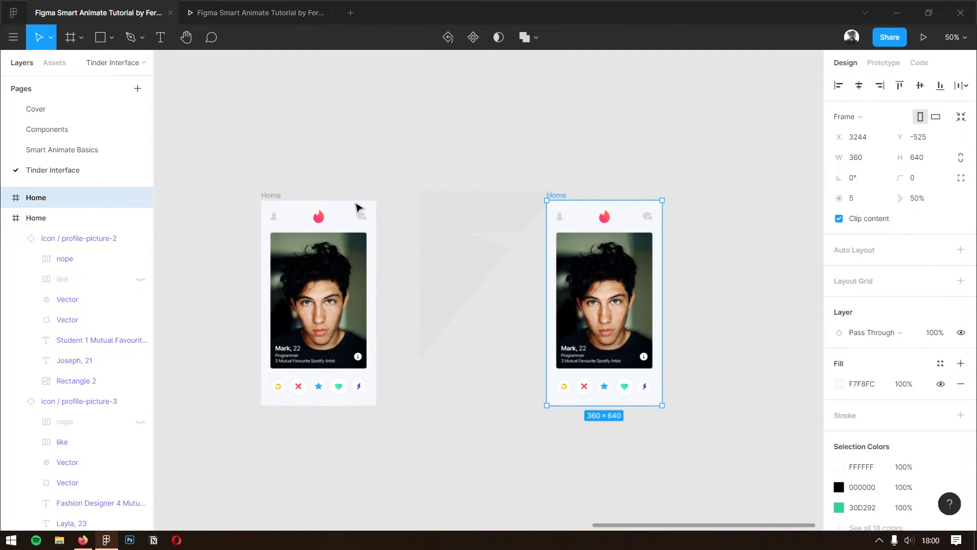
pyautogui.click(100, 154)
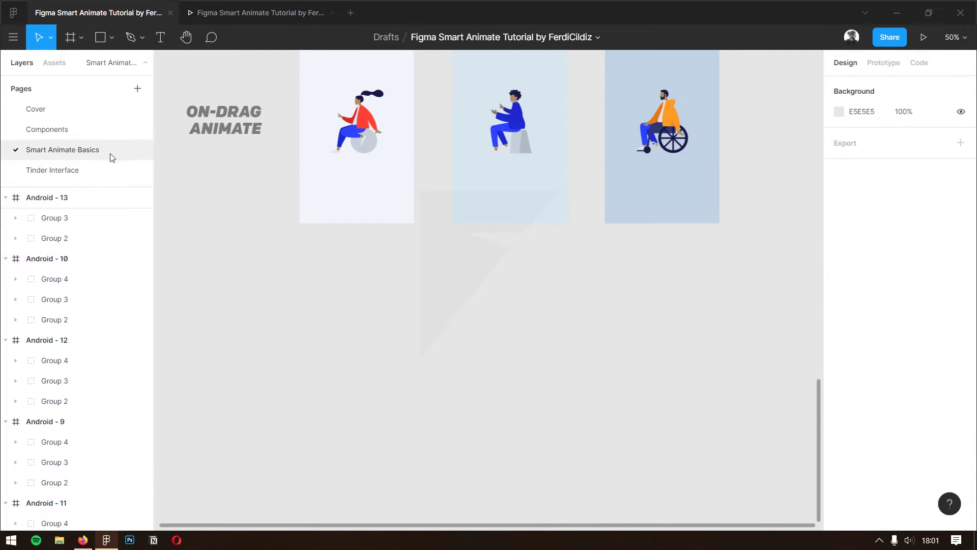
pyautogui.click(69, 130)
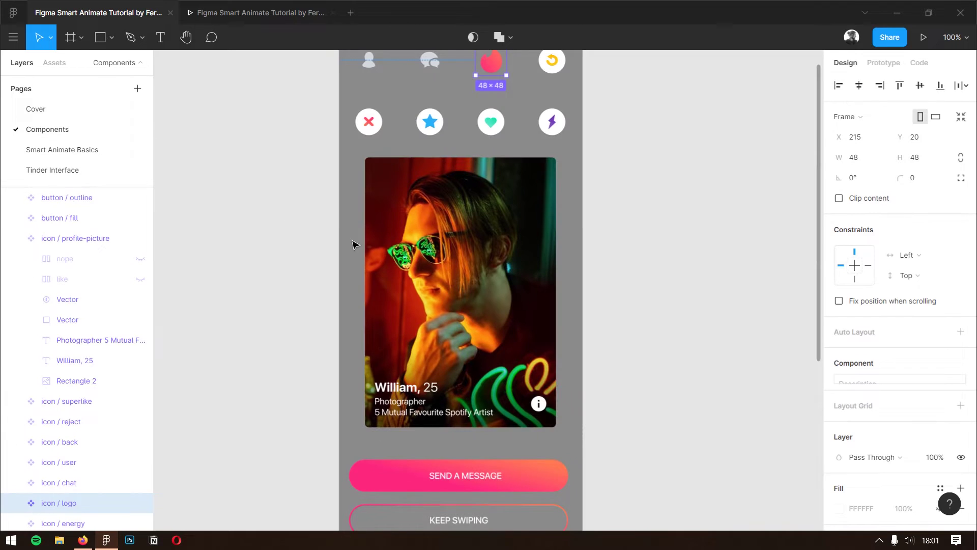
pyautogui.click(643, 246)
pyautogui.scroll(-5, 560, 356)
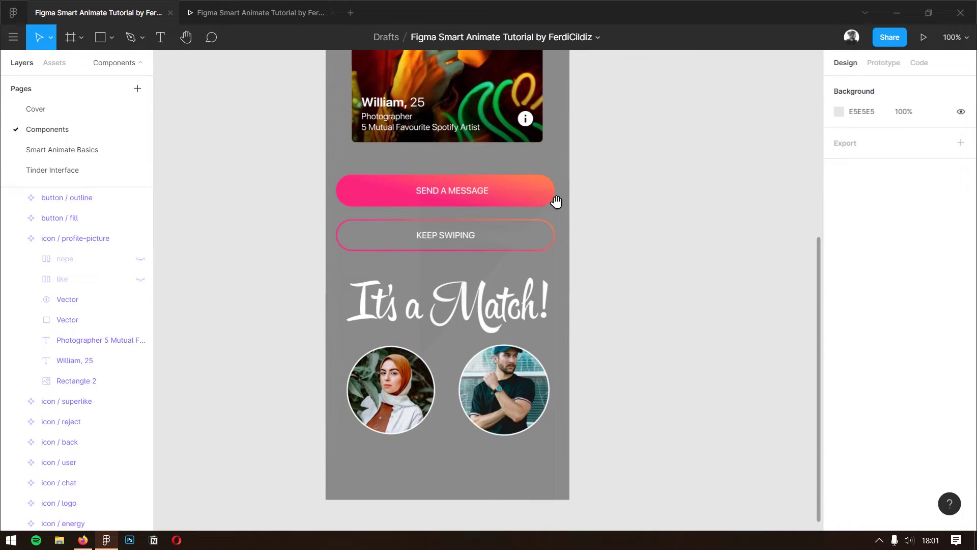
pyautogui.click(486, 320)
pyautogui.keyDown('shift'); pyautogui.click(504, 389); pyautogui.keyUp('shift')
pyautogui.keyDown('shift'); pyautogui.click(391, 389); pyautogui.keyUp('shift')
pyautogui.keyDown('shift'); pyautogui.click(461, 234); pyautogui.keyUp('shift')
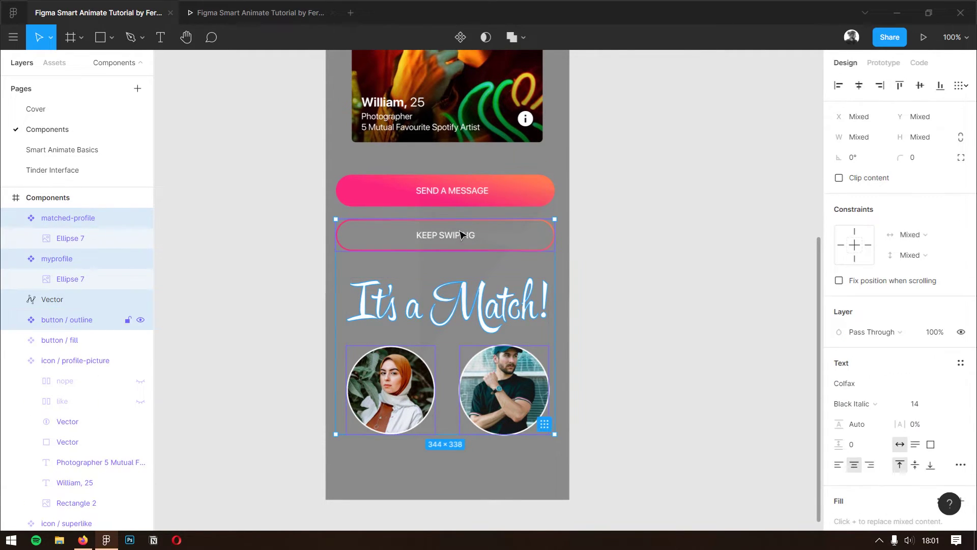
pyautogui.keyDown('shift'); pyautogui.click(473, 198); pyautogui.keyUp('shift')
pyautogui.moveTo(77, 169)
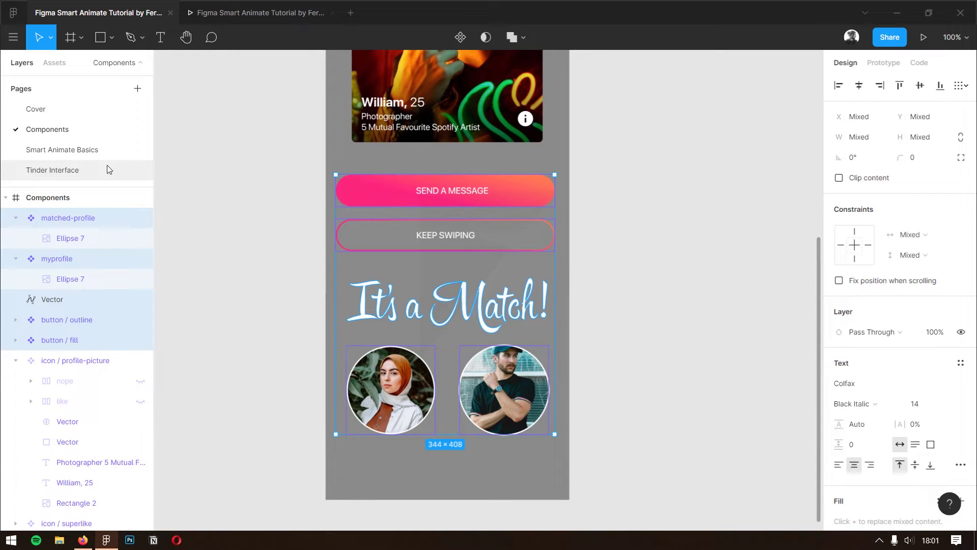
pyautogui.click(107, 166)
pyautogui.moveTo(807, 285); pyautogui.dragTo(597, 295)
pyautogui.click(600, 297)
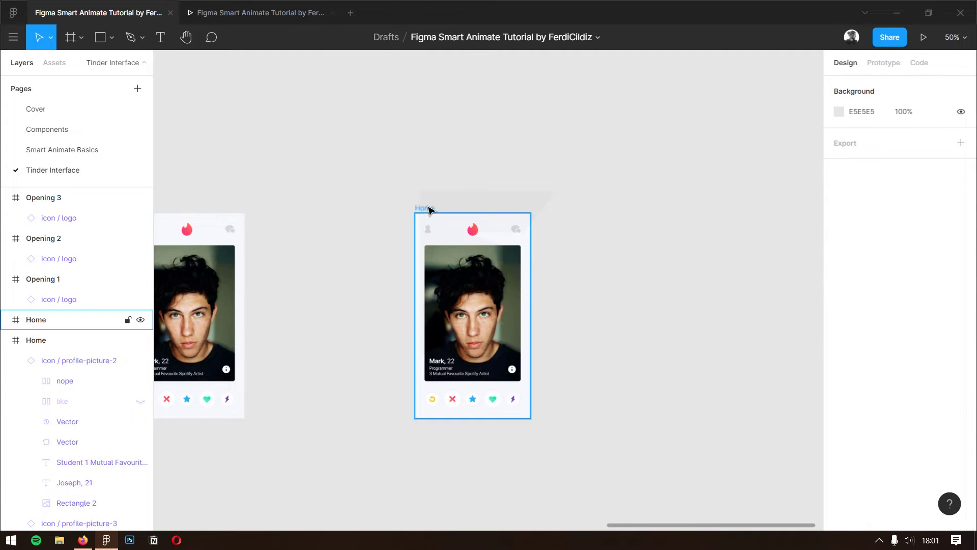
# Step: Draw a rectangle over the Home frame and snap it to the frame's top-left corner
pyautogui.click(35, 320)
pyautogui.click(56, 339)
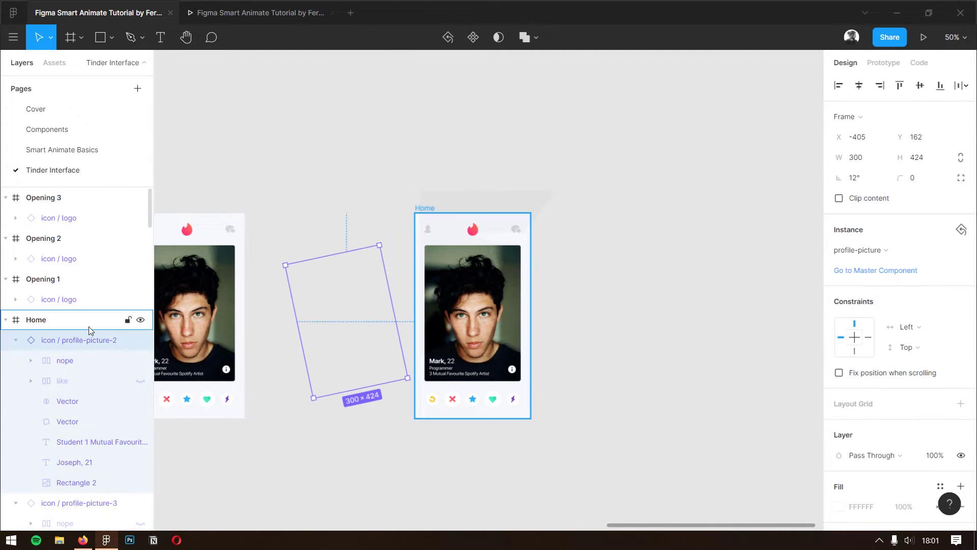
pyautogui.click(98, 37)
pyautogui.moveTo(423, 234); pyautogui.dragTo(468, 313)
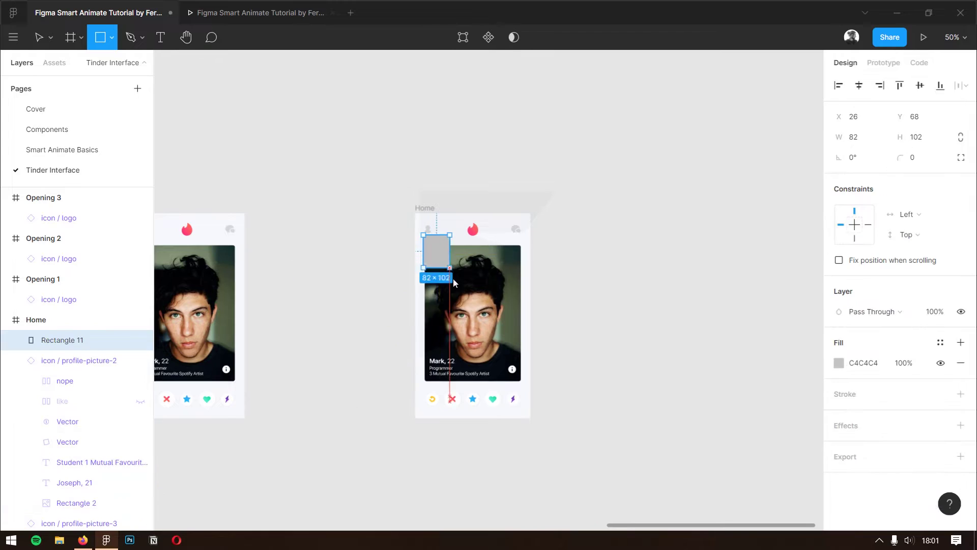
pyautogui.click(838, 85)
pyautogui.click(879, 85)
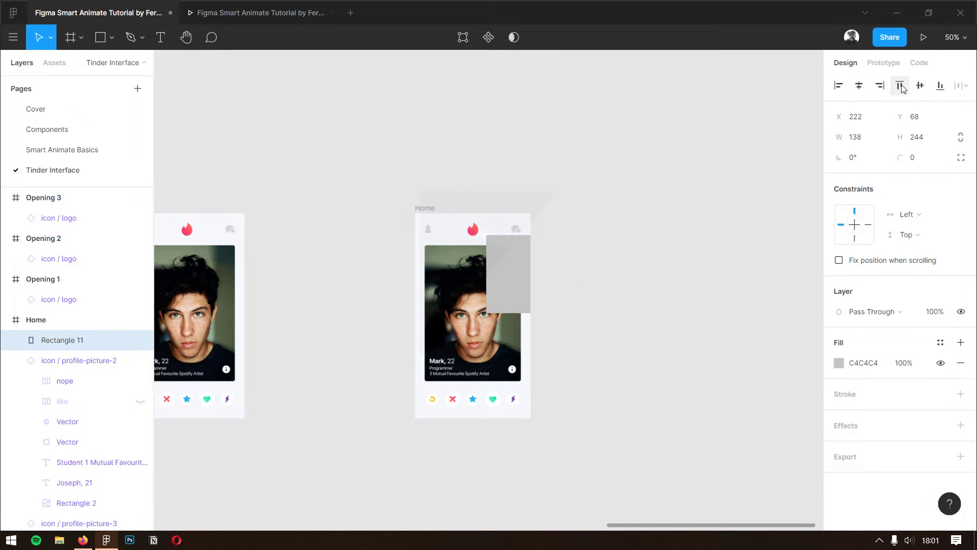
pyautogui.click(838, 85)
# Step: Fill the rectangle black (000000) and size it 360 wide by 640 high
pyautogui.click(863, 362)
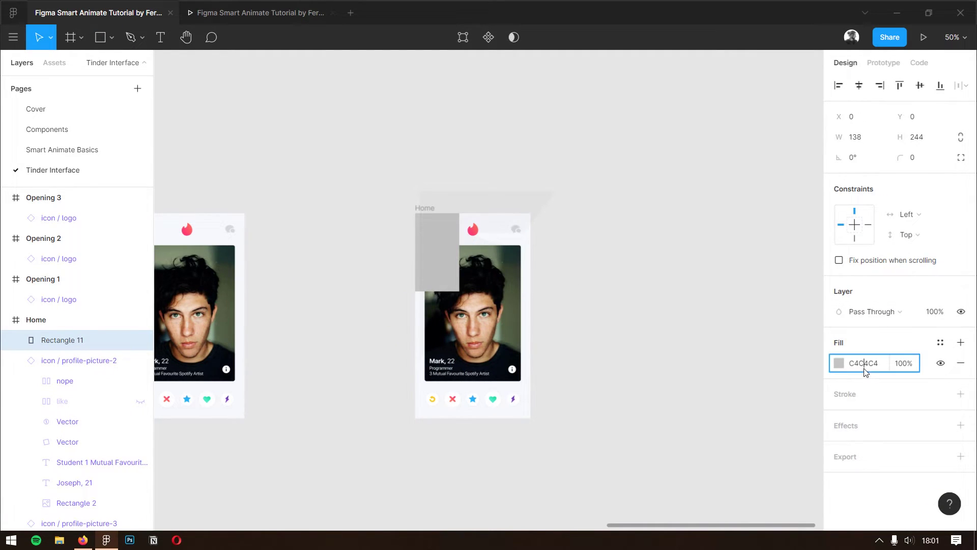
pyautogui.write('10')
pyautogui.press('Return')
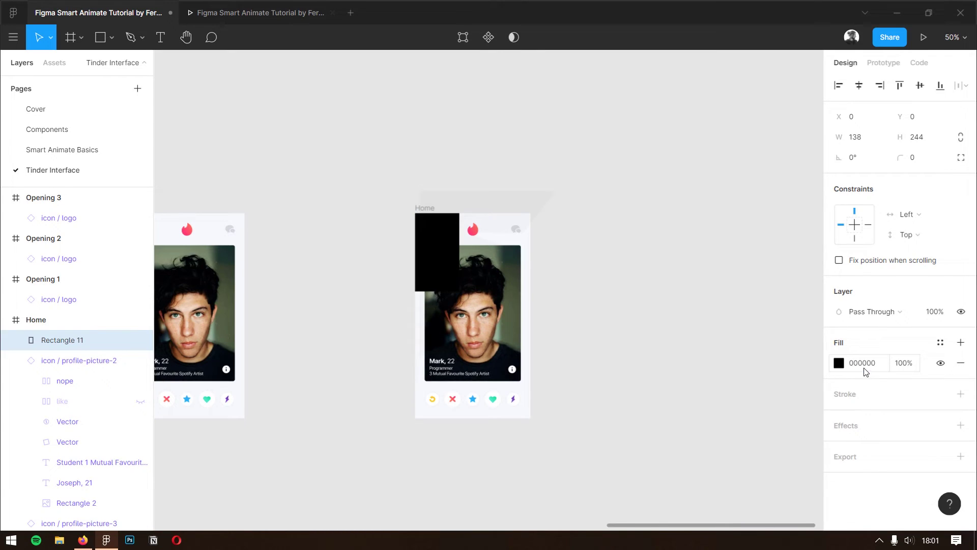
pyautogui.click(875, 138)
pyautogui.write('60')
pyautogui.press('Tab')
pyautogui.write('6')
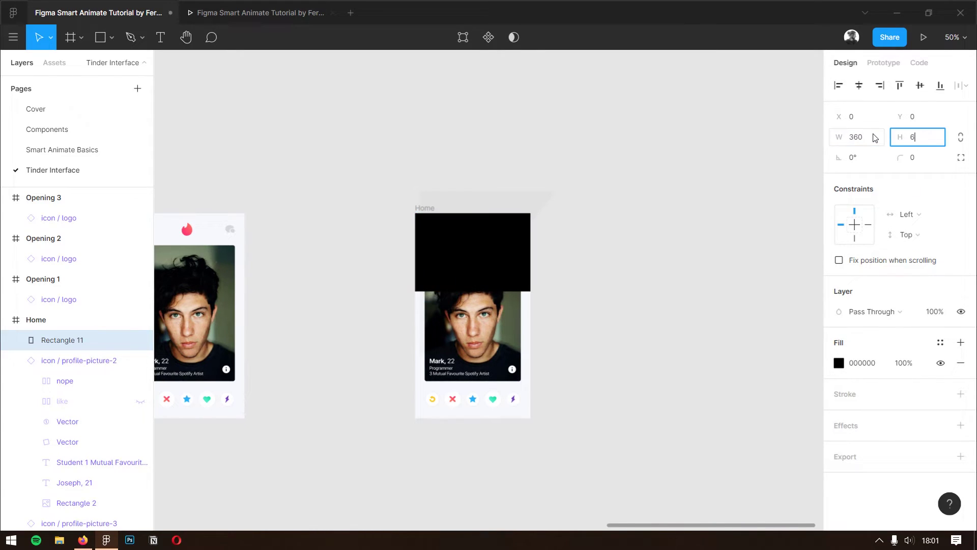
pyautogui.press('Return')
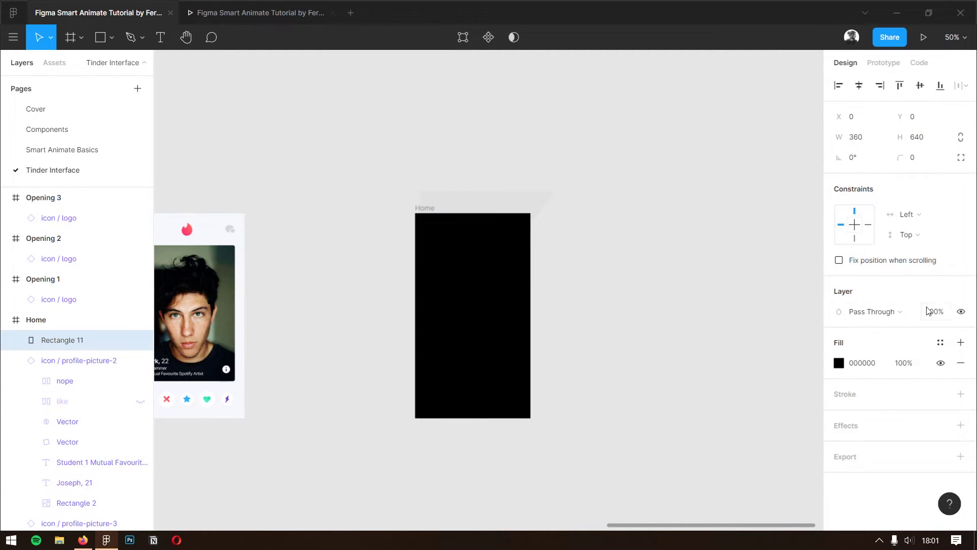
pyautogui.click(938, 312)
pyautogui.write('50')
# Step: Set the black overlay to 50% opacity and paste the It's a Match! group beside Home
pyautogui.press('Return')
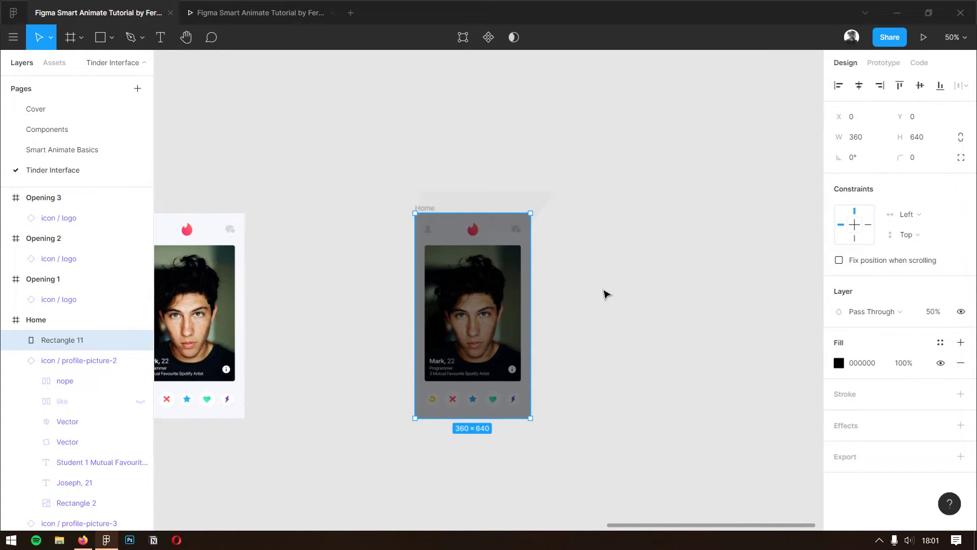
pyautogui.click(641, 292)
pyautogui.moveTo(617, 299); pyautogui.dragTo(530, 303)
pyautogui.hotkey('ctrl', 'v')
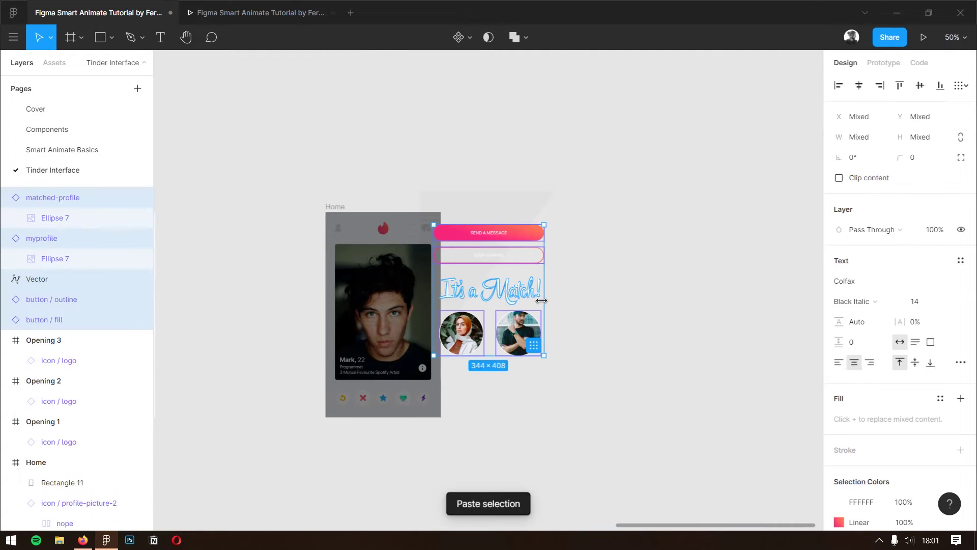
pyautogui.moveTo(497, 247); pyautogui.dragTo(563, 290)
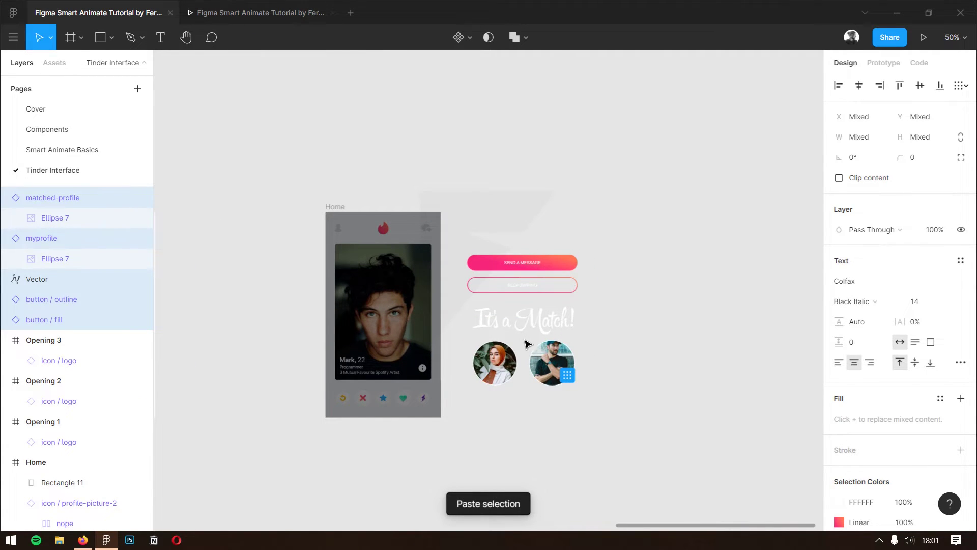
pyautogui.click(525, 428)
# Step: Move both profile circles onto the Home photo and centre the It's a Match! title at the top
pyautogui.click(509, 374)
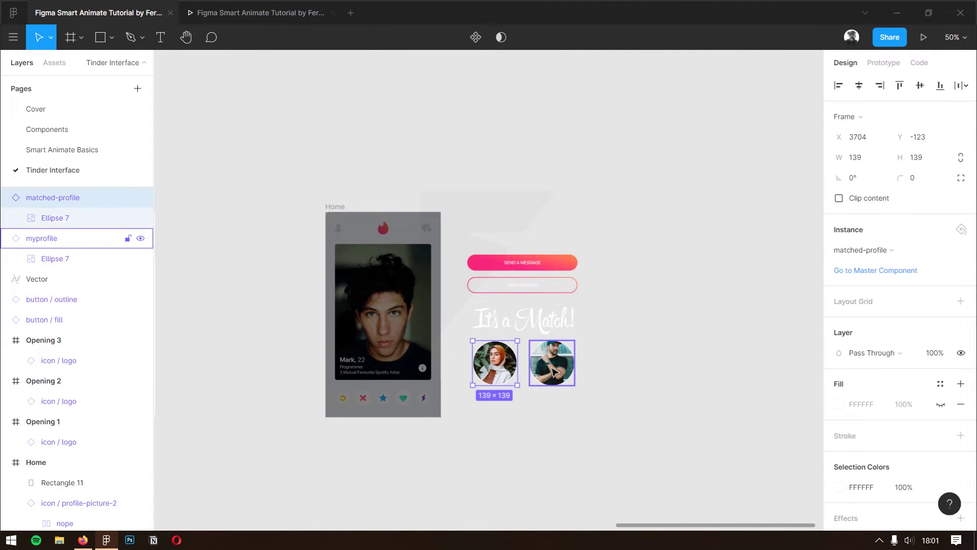
pyautogui.keyDown('shift'); pyautogui.click(558, 375); pyautogui.keyUp('shift')
pyautogui.moveTo(559, 377); pyautogui.dragTo(417, 330)
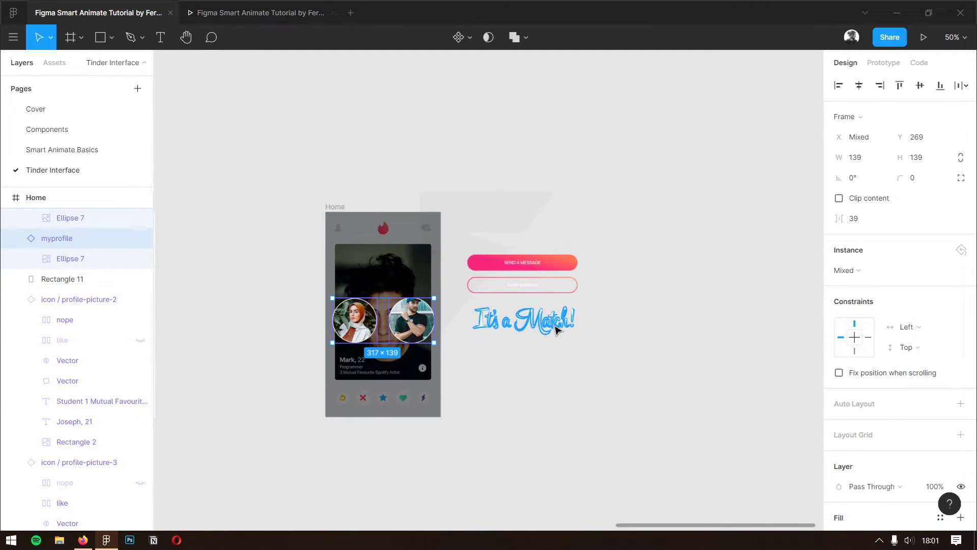
pyautogui.moveTo(559, 321); pyautogui.dragTo(420, 254)
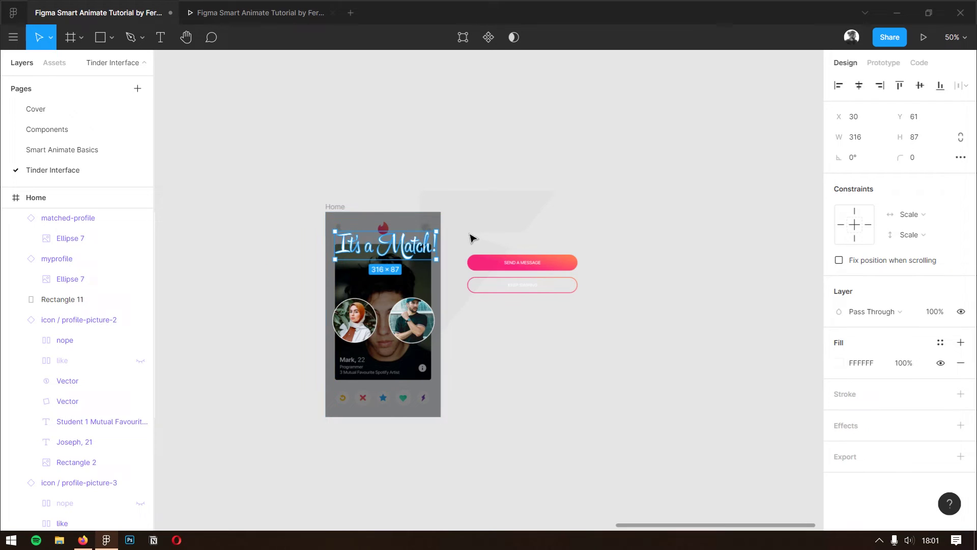
pyautogui.click(859, 85)
# Step: Place the KEEP SWIPING and SEND A MESSAGE buttons at Home's bottom, narrowed to 300 wide
pyautogui.click(522, 289)
pyautogui.keyDown('shift'); pyautogui.click(556, 260); pyautogui.keyUp('shift')
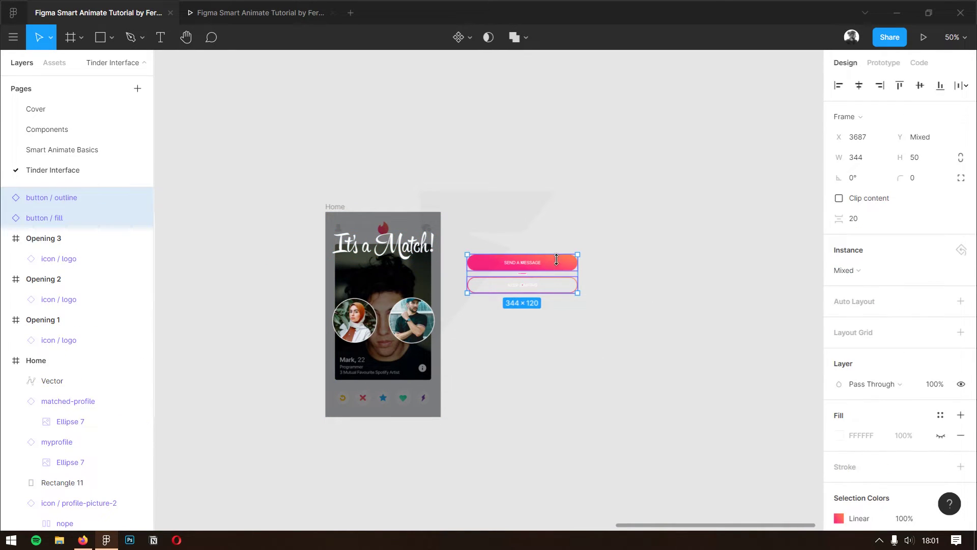
pyautogui.moveTo(569, 257); pyautogui.dragTo(568, 364)
pyautogui.hotkey('ctrl', 'z')
pyautogui.moveTo(528, 288); pyautogui.dragTo(386, 378)
pyautogui.scroll(3, 386, 378)
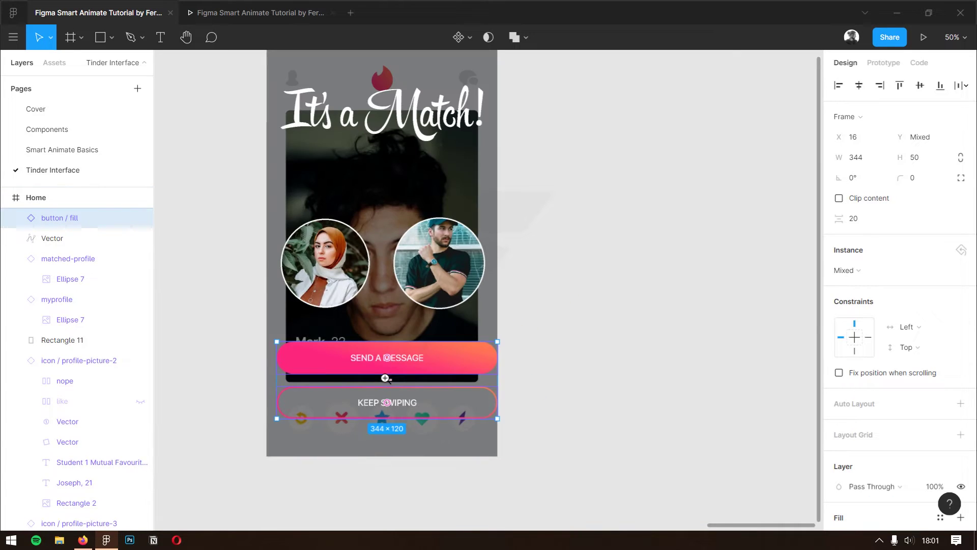
pyautogui.scroll(2, 407, 397)
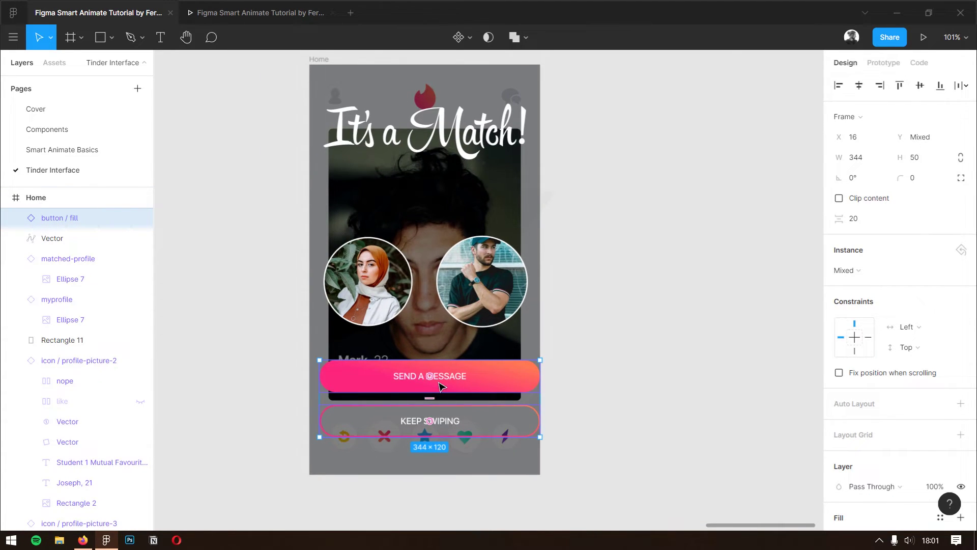
pyautogui.moveTo(483, 380); pyautogui.dragTo(466, 379)
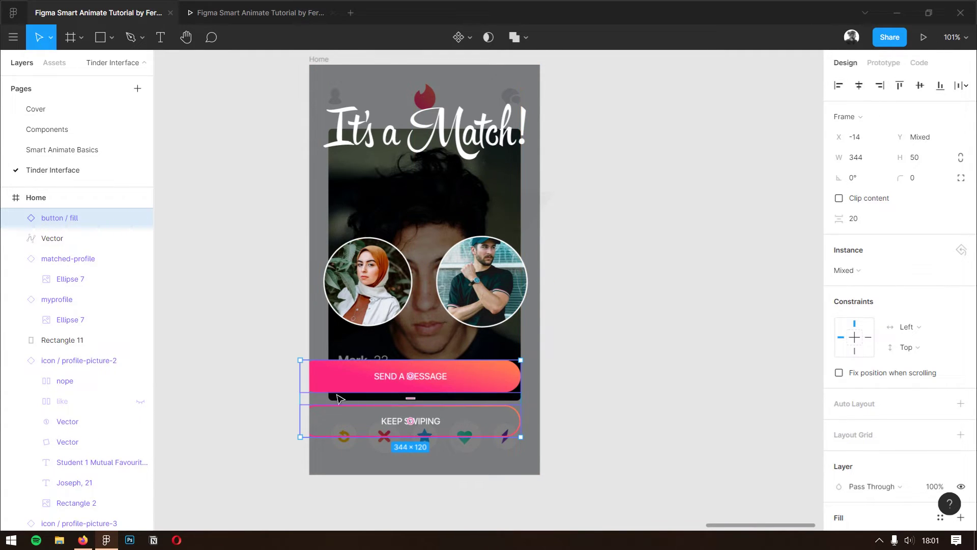
pyautogui.moveTo(300, 392); pyautogui.dragTo(329, 392)
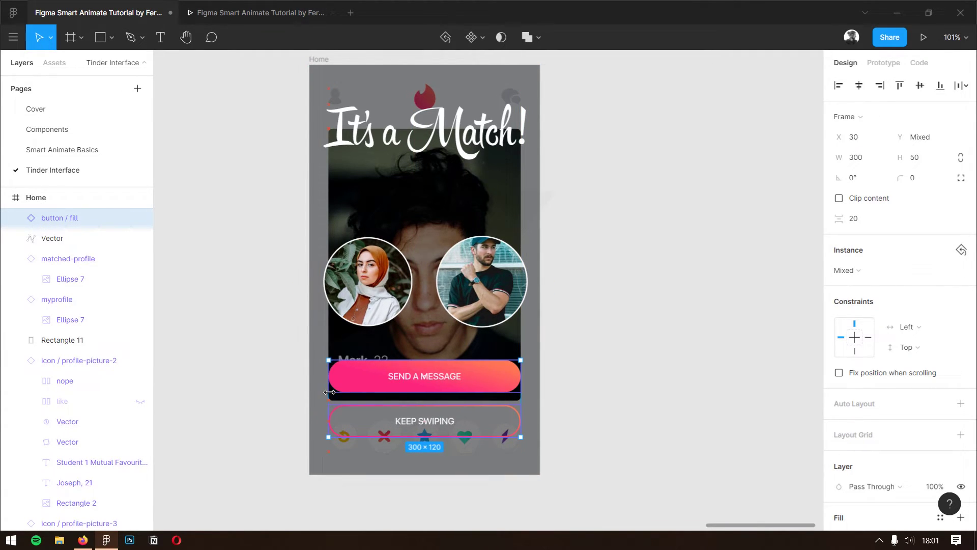
# Step: Align the left profile circle to the left edge and the right circle to the right edge
pyautogui.click(68, 258)
pyautogui.keyDown('shift'); pyautogui.click(59, 218); pyautogui.keyUp('shift')
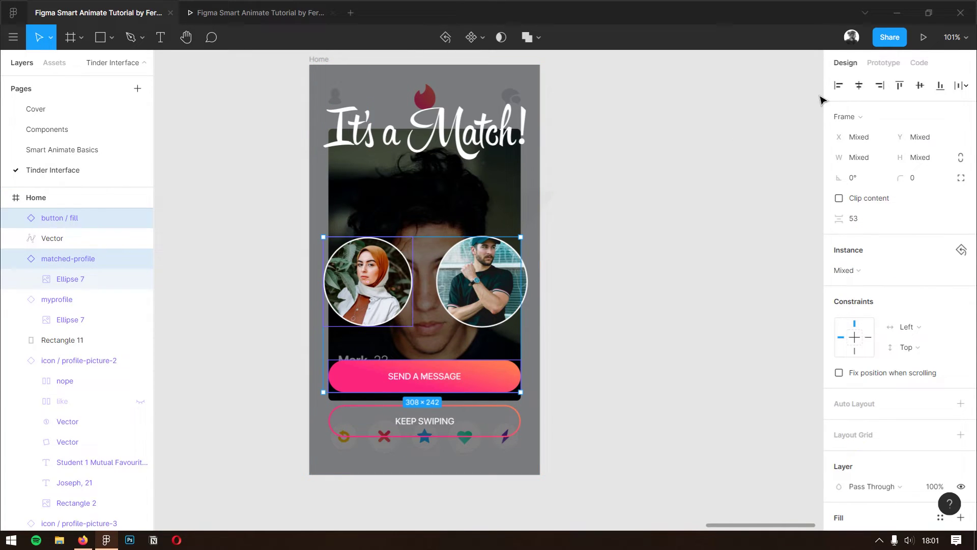
pyautogui.click(879, 85)
pyautogui.click(838, 85)
pyautogui.click(57, 299)
pyautogui.keyDown('shift'); pyautogui.click(59, 218); pyautogui.keyUp('shift')
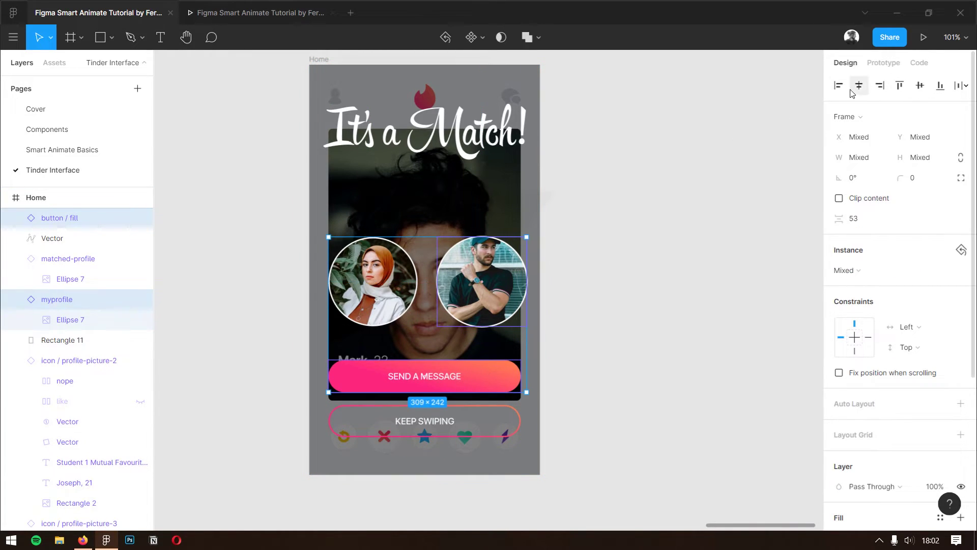
pyautogui.click(838, 85)
pyautogui.click(879, 85)
pyautogui.click(667, 350)
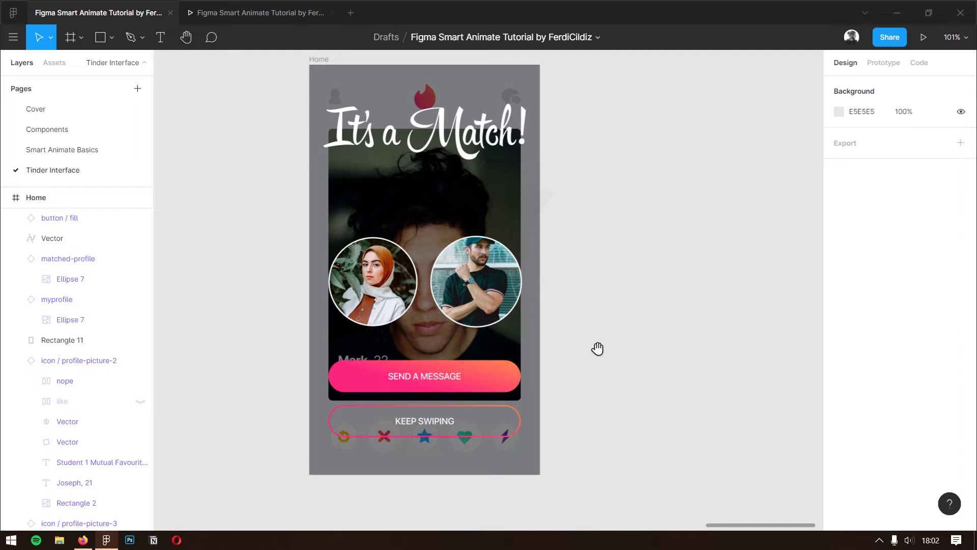
pyautogui.moveTo(598, 348); pyautogui.dragTo(620, 381)
# Step: Raise the dark overlay's opacity to 70%
pyautogui.click(561, 407)
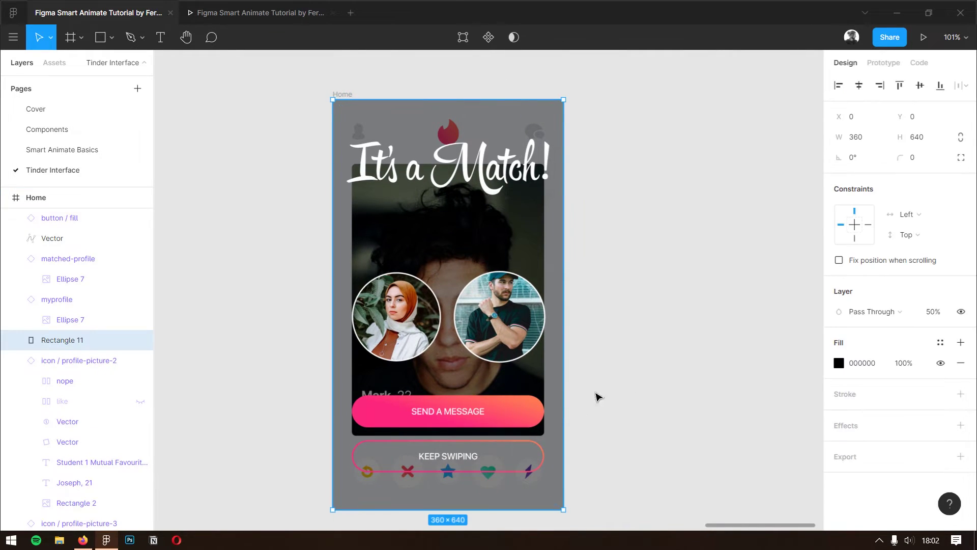
pyautogui.press('7')
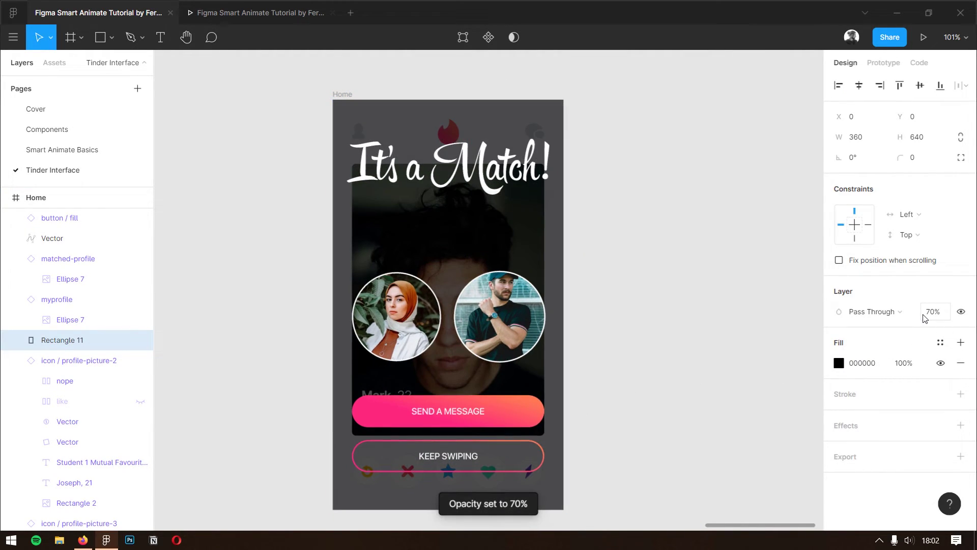
pyautogui.click(615, 323)
pyautogui.click(464, 175)
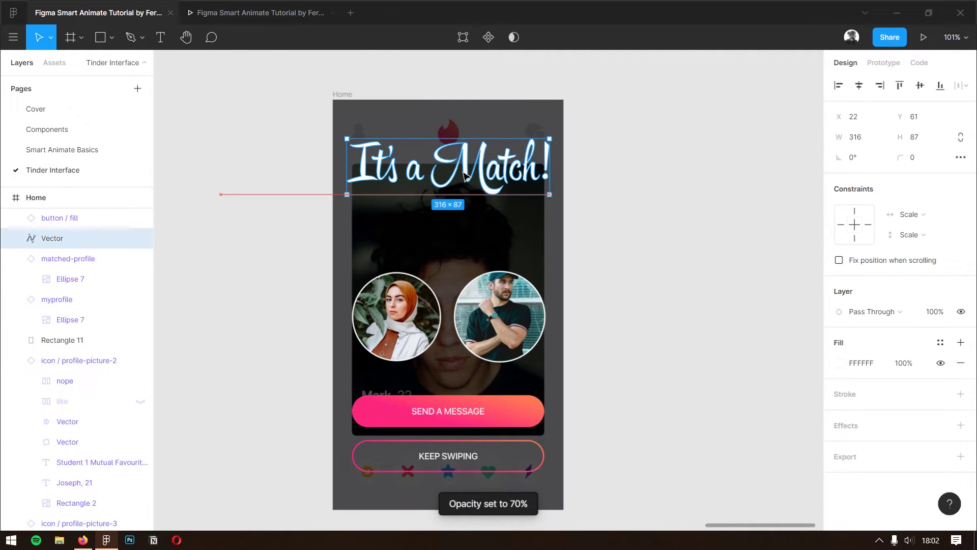
pyautogui.press('Escape')
# Step: Add a text line below the title saying the two users have liked each other
pyautogui.press('t')
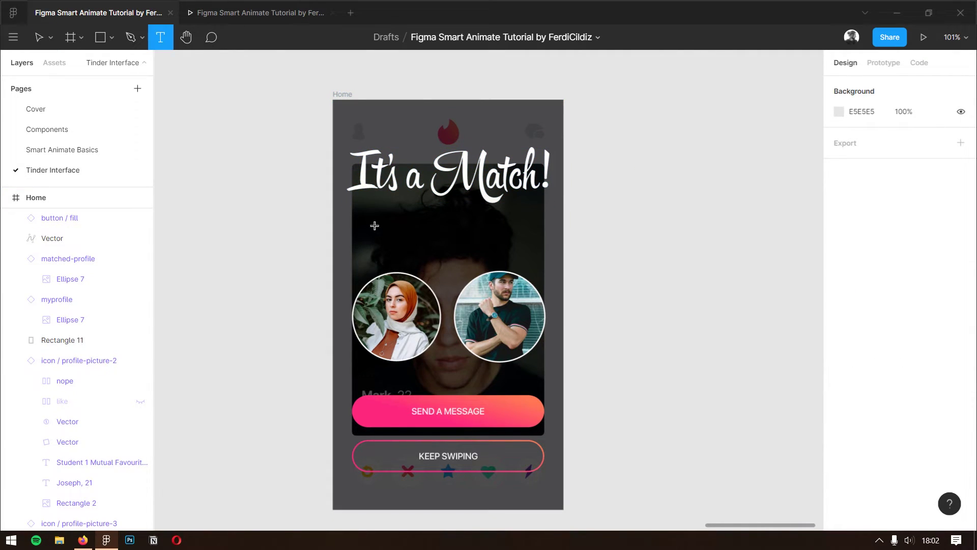
pyautogui.click(431, 242)
pyautogui.write('You')
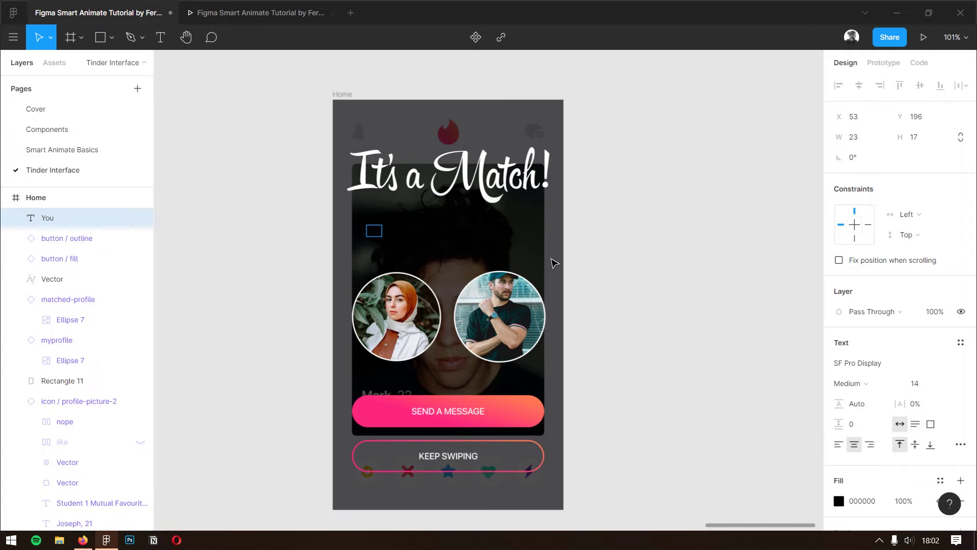
pyautogui.write('and Layla ha')
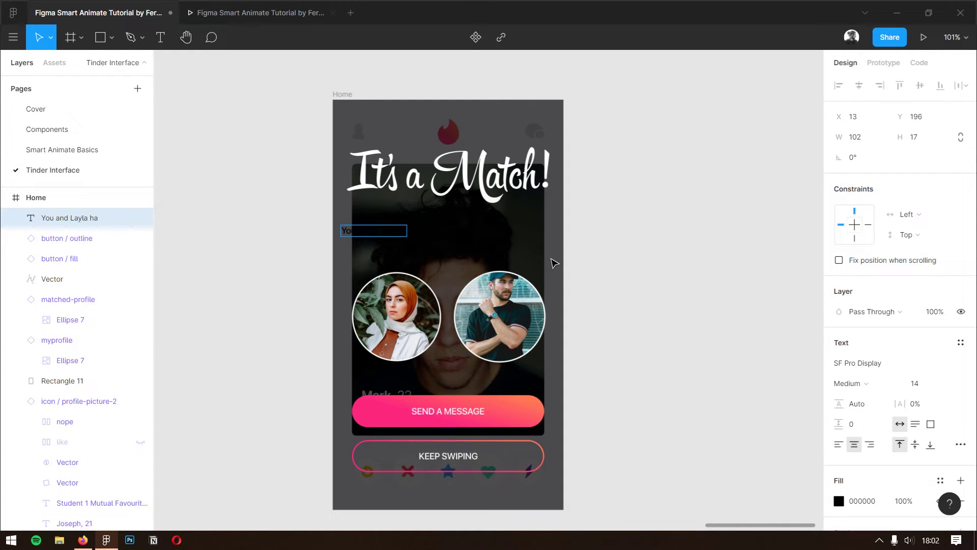
pyautogui.write('ve liked each')
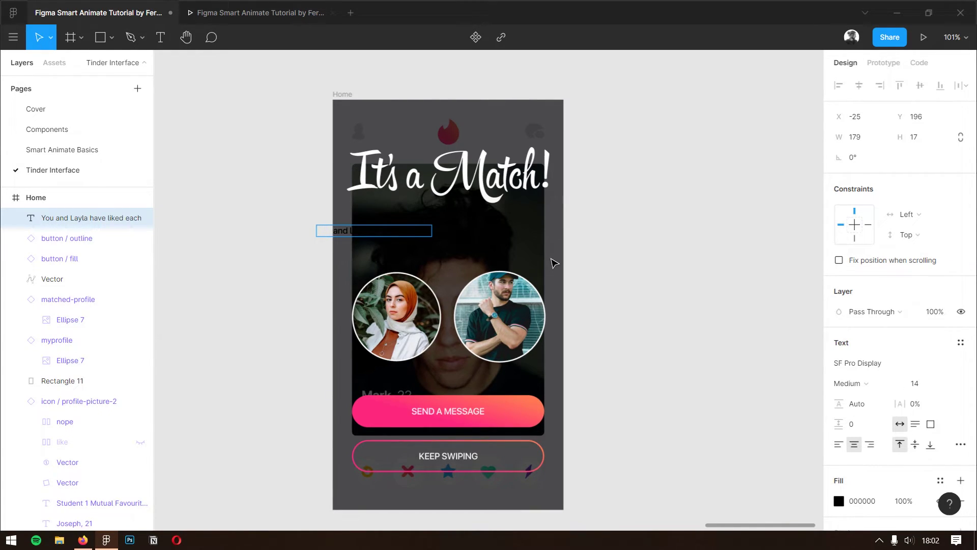
pyautogui.write(' othe')
pyautogui.press('Escape')
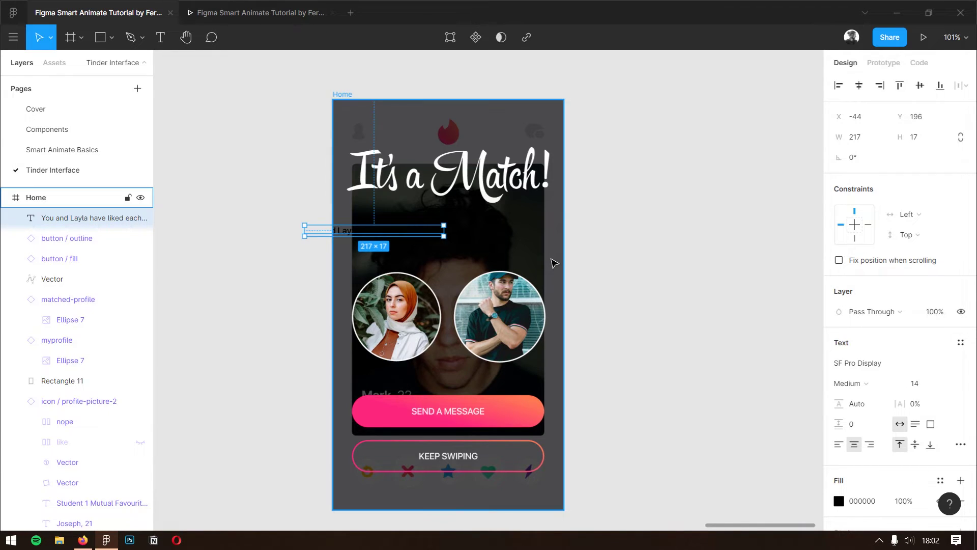
# Step: Make the subtitle white (FFFFFF), size 18, horizontally centred and just below the title
pyautogui.click(862, 500)
pyautogui.write('FFFFFF')
pyautogui.press('Return')
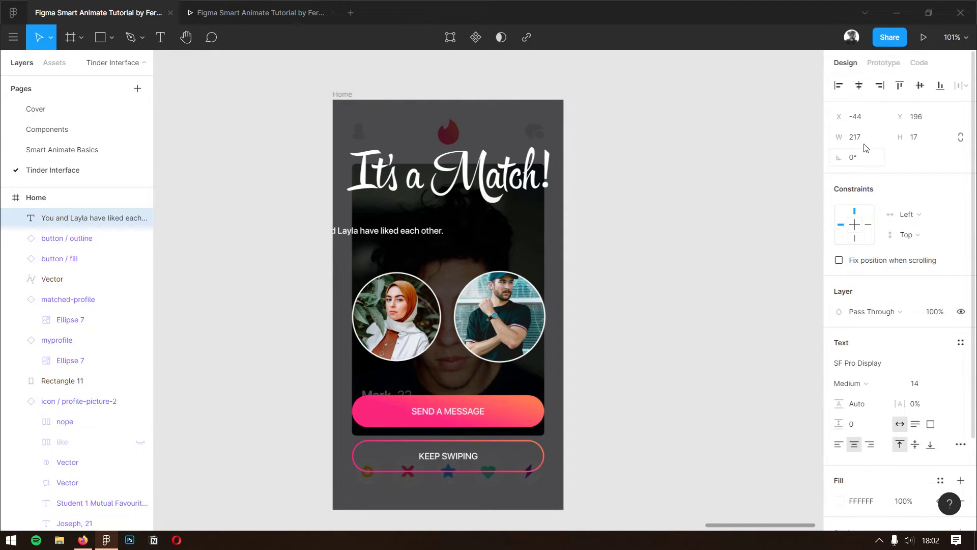
pyautogui.click(859, 85)
pyautogui.click(924, 386)
pyautogui.write('18')
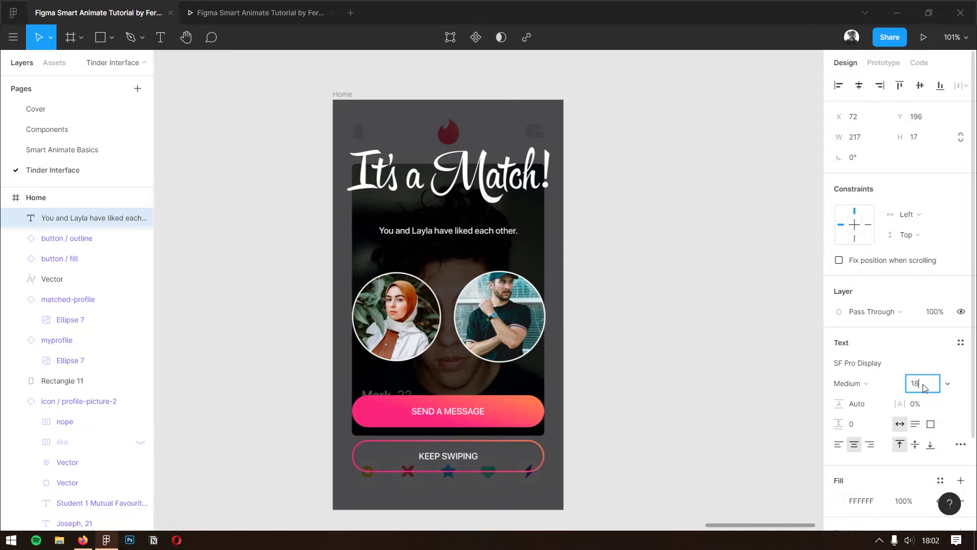
pyautogui.press('Return')
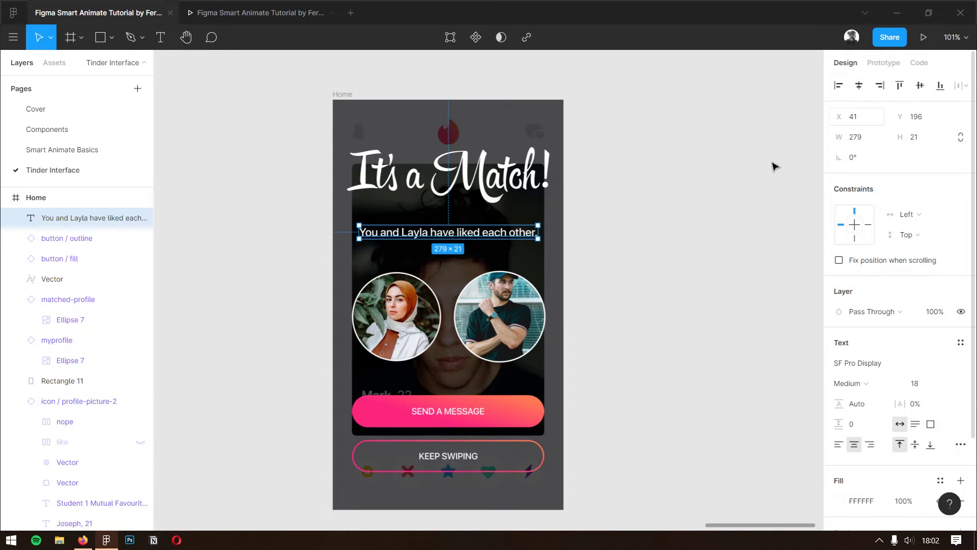
pyautogui.moveTo(424, 233); pyautogui.dragTo(423, 222)
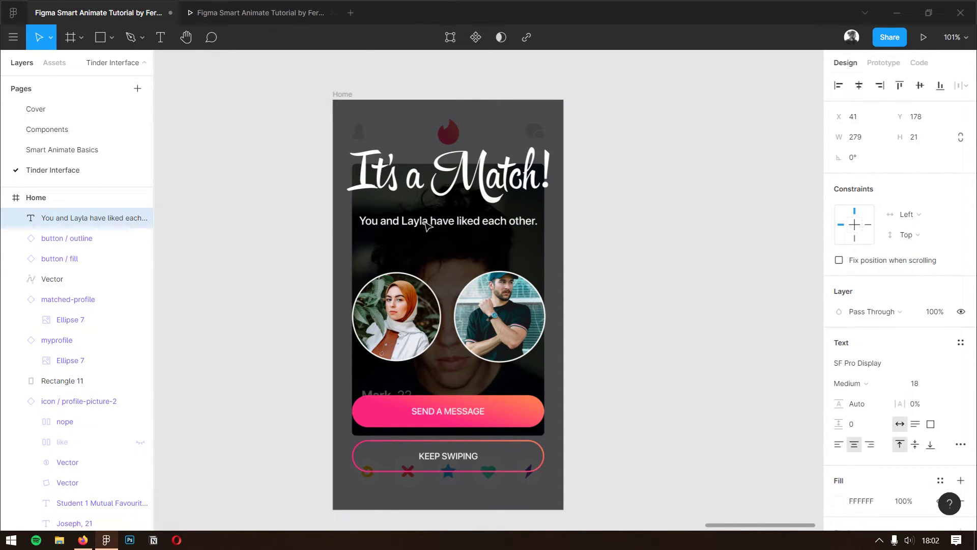
pyautogui.click(636, 260)
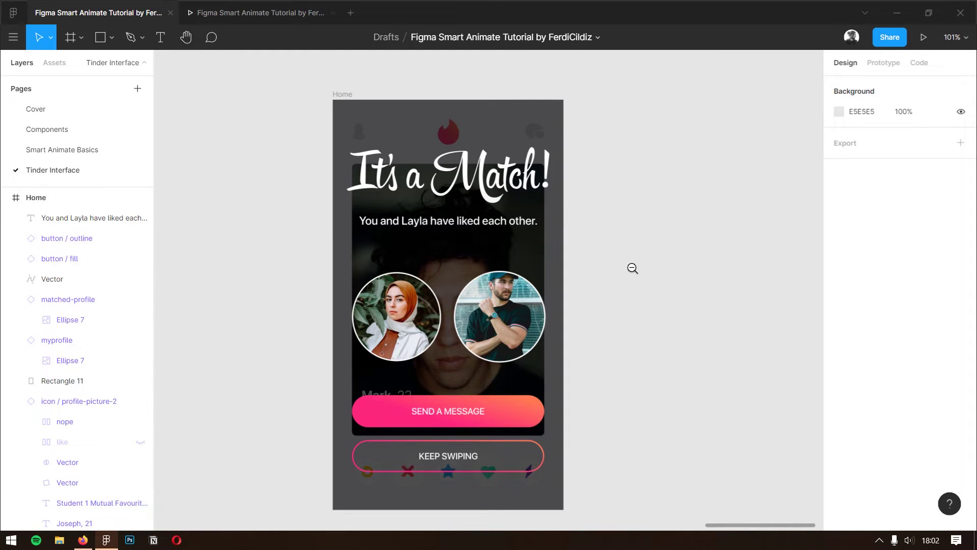
pyautogui.keyDown('alt'); pyautogui.click(632, 268); pyautogui.keyUp('alt')
# Step: Link the last Home frame to the It's a Match! frame with an After Delay 100ms trigger
pyautogui.moveTo(414, 274); pyautogui.dragTo(657, 292)
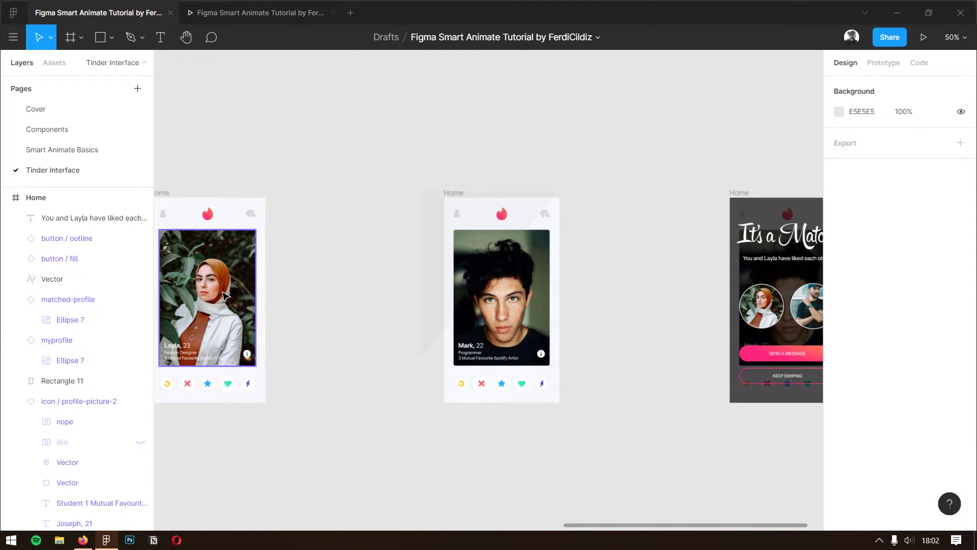
pyautogui.click(222, 295)
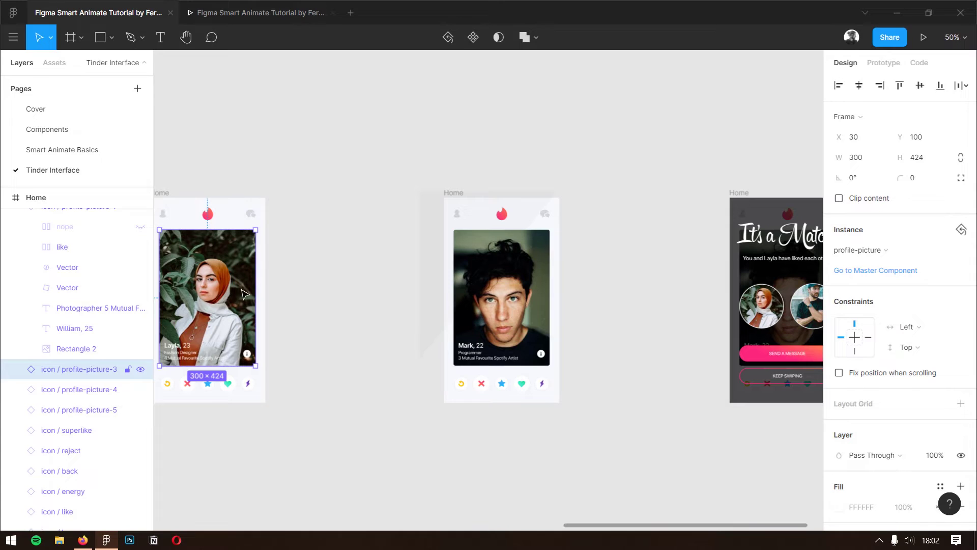
pyautogui.click(477, 224)
pyautogui.hscroll(3, 509, 226)
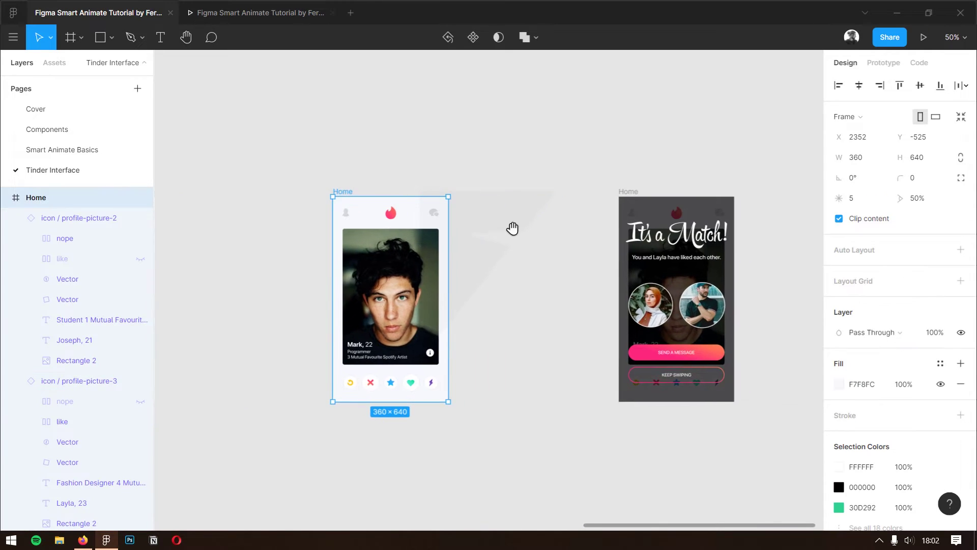
pyautogui.click(884, 62)
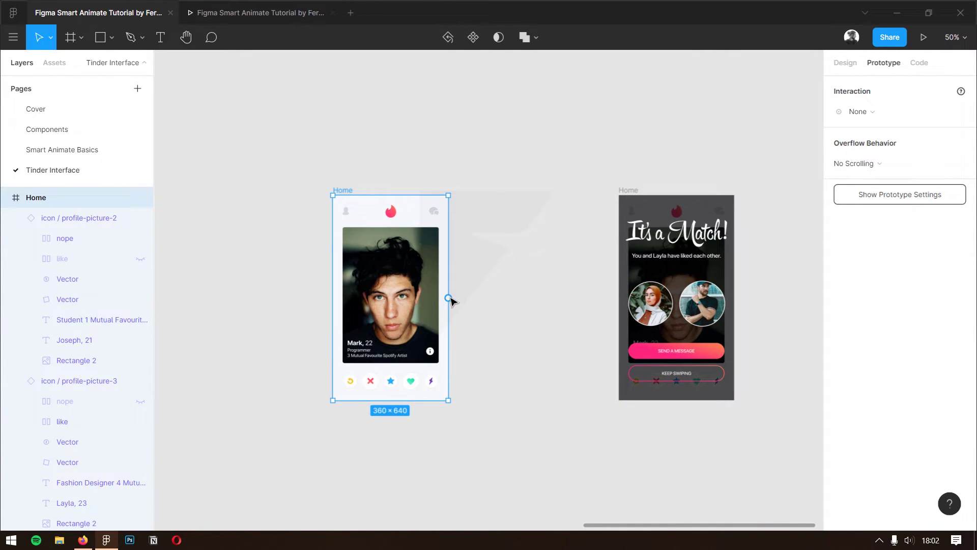
pyautogui.moveTo(448, 297); pyautogui.dragTo(672, 288)
pyautogui.click(860, 112)
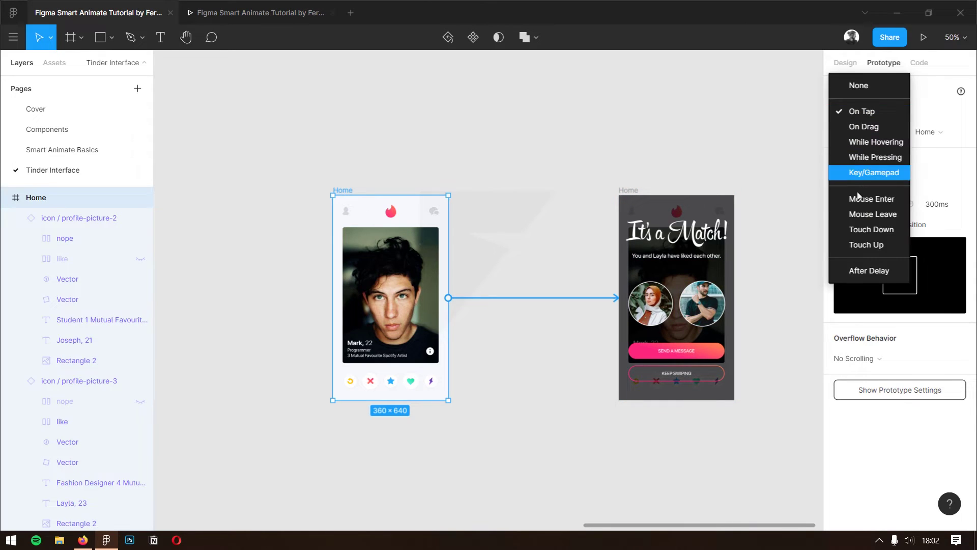
pyautogui.click(869, 270)
pyautogui.click(925, 110)
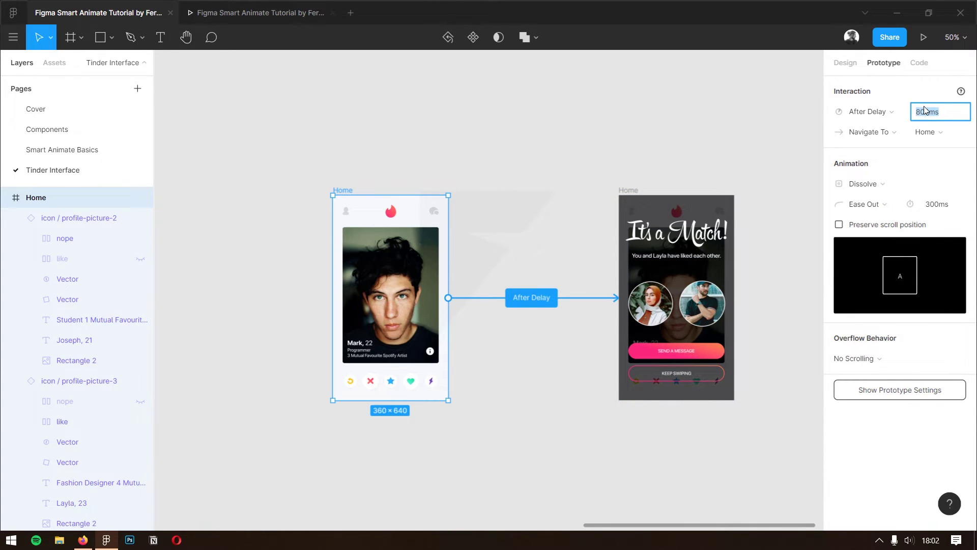
pyautogui.press('Return')
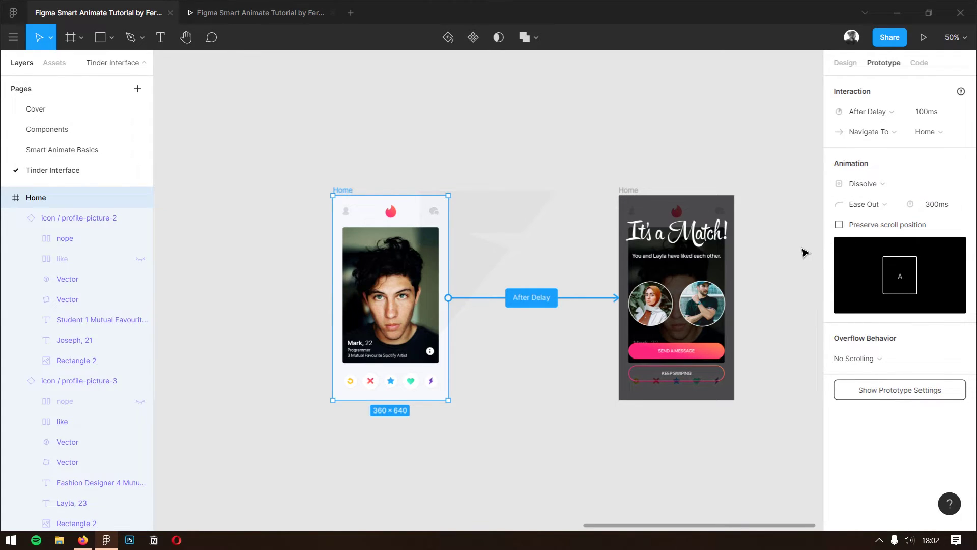
# Step: Pan across the linked frames and open the running prototype
pyautogui.moveTo(781, 258)
pyautogui.mouseDown()
pyautogui.moveTo(564, 280)
pyautogui.moveTo(506, 252)
pyautogui.mouseUp()
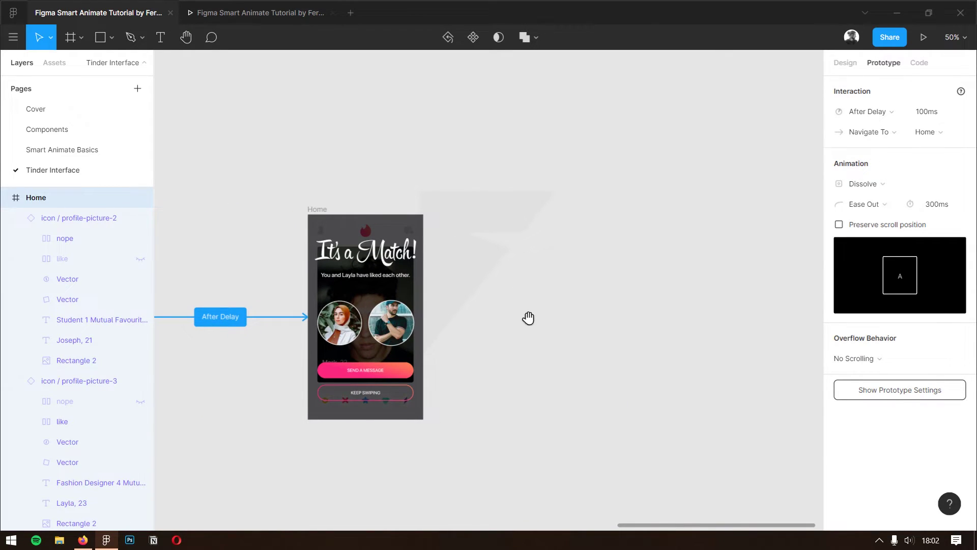
pyautogui.moveTo(527, 318); pyautogui.dragTo(656, 292)
pyautogui.click(235, 15)
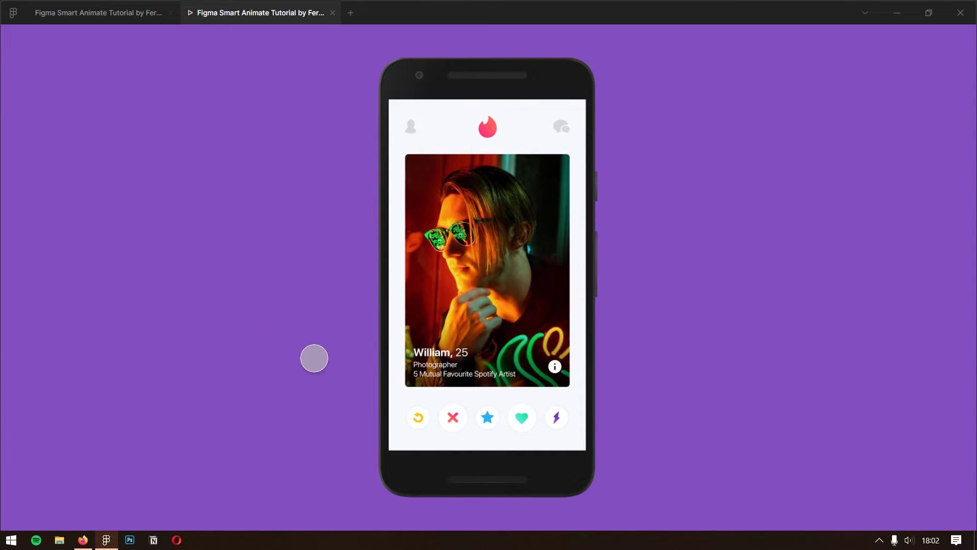
# Step: Drag the first profile card away in the prototype to reveal the second profile
pyautogui.moveTo(436, 340)
pyautogui.mouseDown()
pyautogui.moveTo(593, 332)
pyautogui.moveTo(415, 313)
pyautogui.mouseUp()
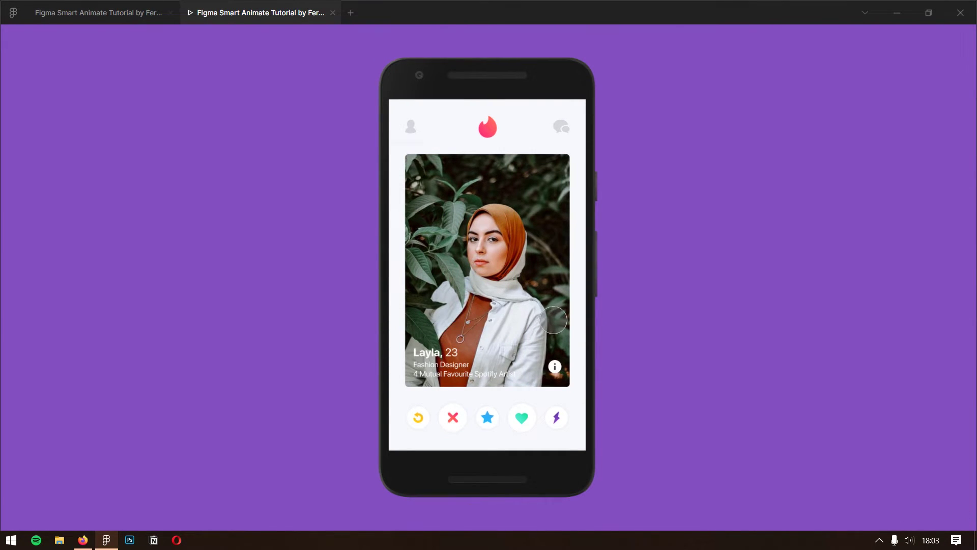
# Step: Link the third profile card to the next Home frame with an On Drag Smart Animate trigger, then present
pyautogui.click(97, 13)
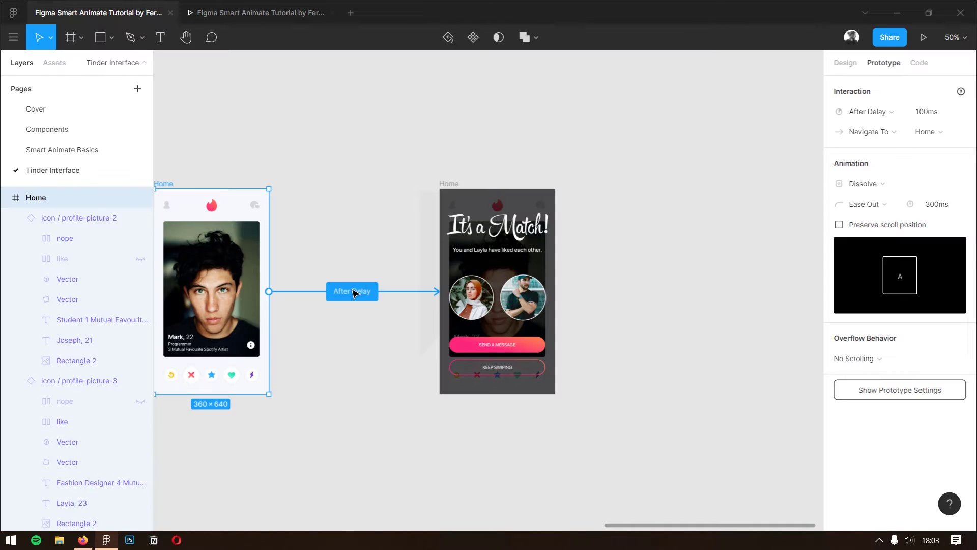
pyautogui.hscroll(-5, 589, 387)
pyautogui.hscroll(-4, 495, 334)
pyautogui.click(430, 279)
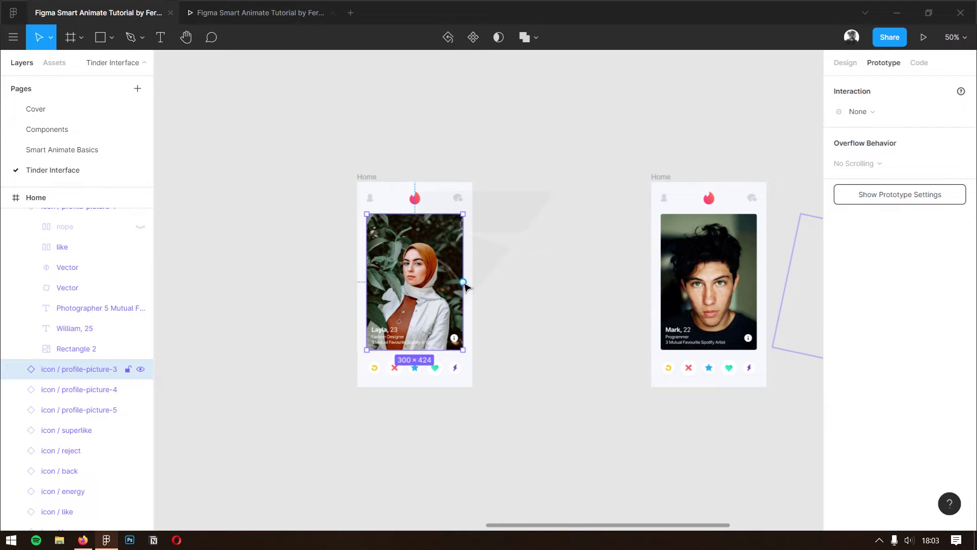
pyautogui.moveTo(622, 288); pyautogui.dragTo(689, 291)
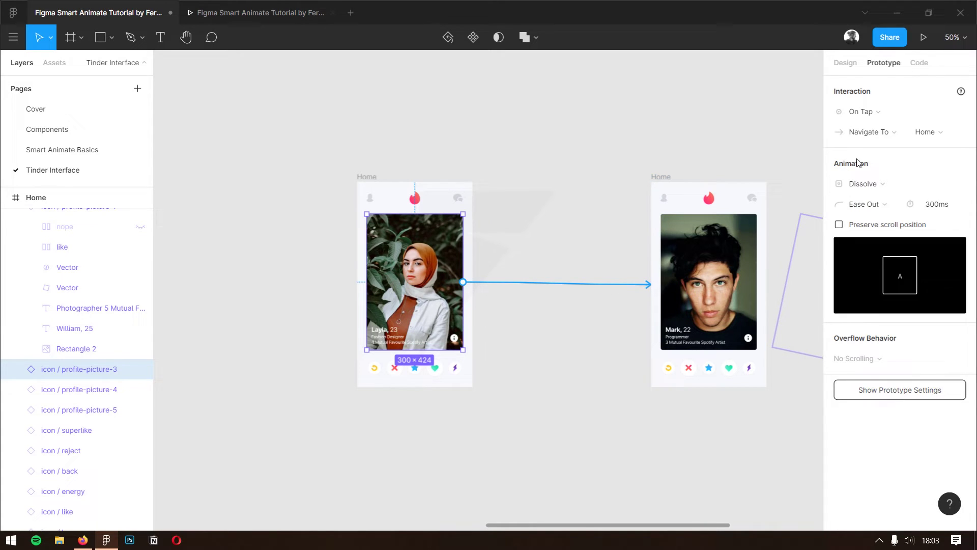
pyautogui.click(869, 116)
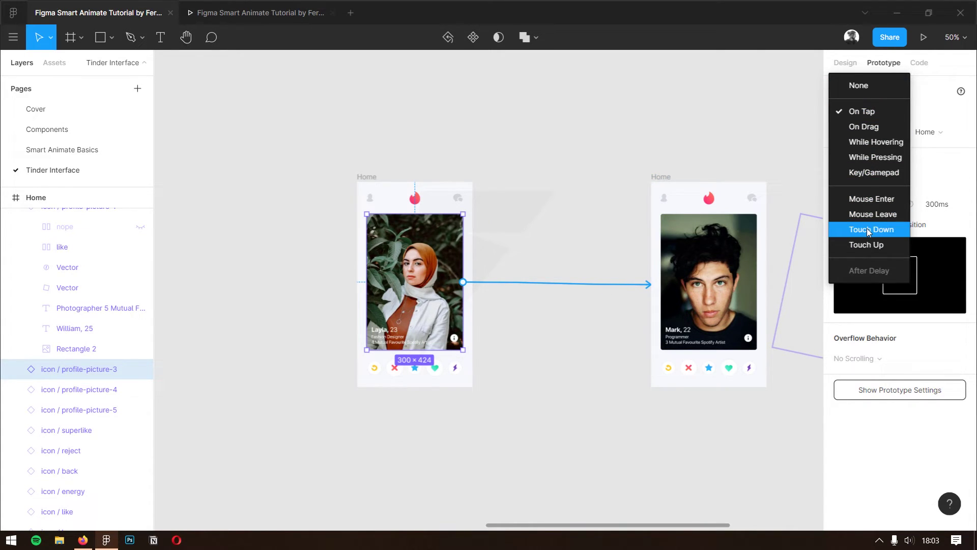
pyautogui.click(864, 126)
pyautogui.hscroll(5, 427, 320)
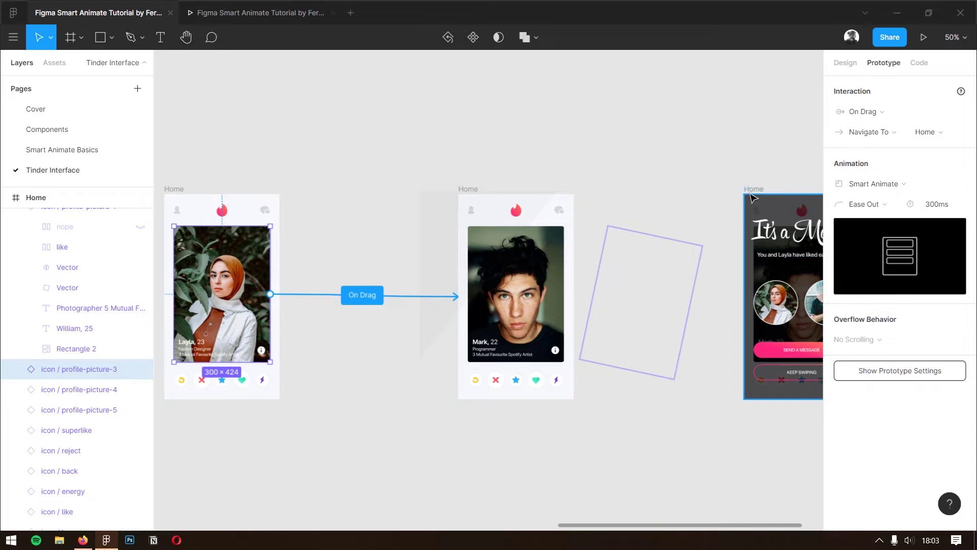
pyautogui.hotkey('ctrl', 'alt', 'Return')
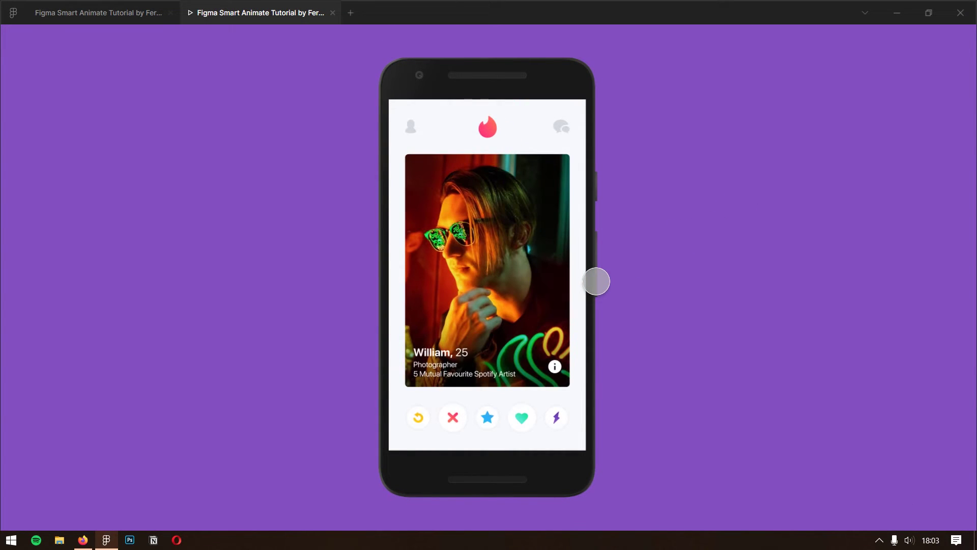
# Step: Swipe cards in the prototype, restart with R, swipe past two profiles, then view the Match frame in the editor
pyautogui.click(448, 300)
pyautogui.moveTo(463, 309)
pyautogui.mouseDown()
pyautogui.moveTo(589, 316)
pyautogui.moveTo(442, 308)
pyautogui.moveTo(611, 323)
pyautogui.mouseUp()
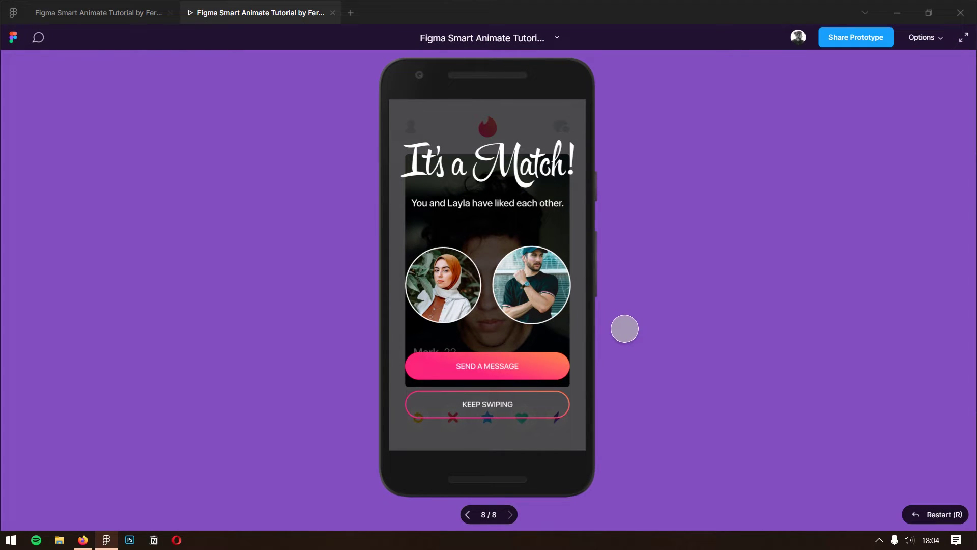
pyautogui.press('r')
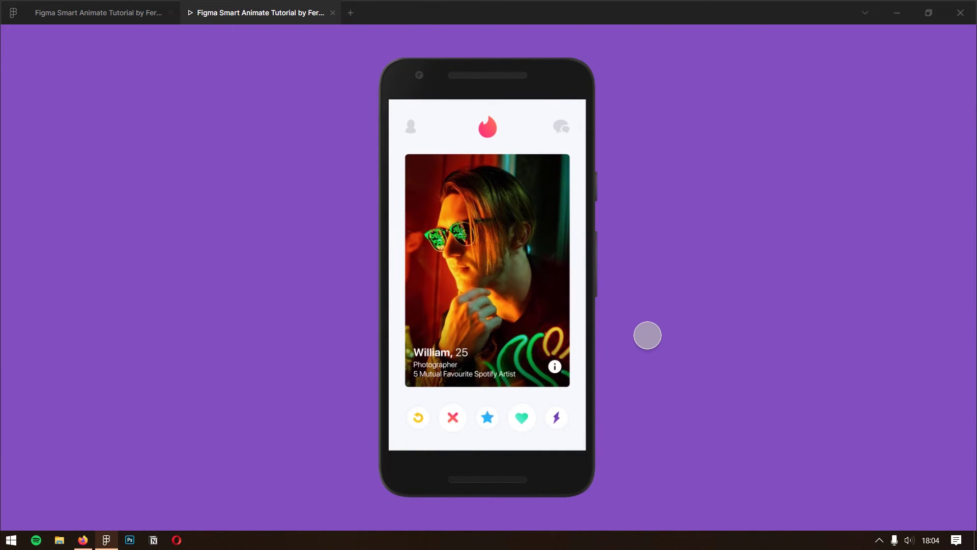
pyautogui.moveTo(562, 314); pyautogui.dragTo(426, 325)
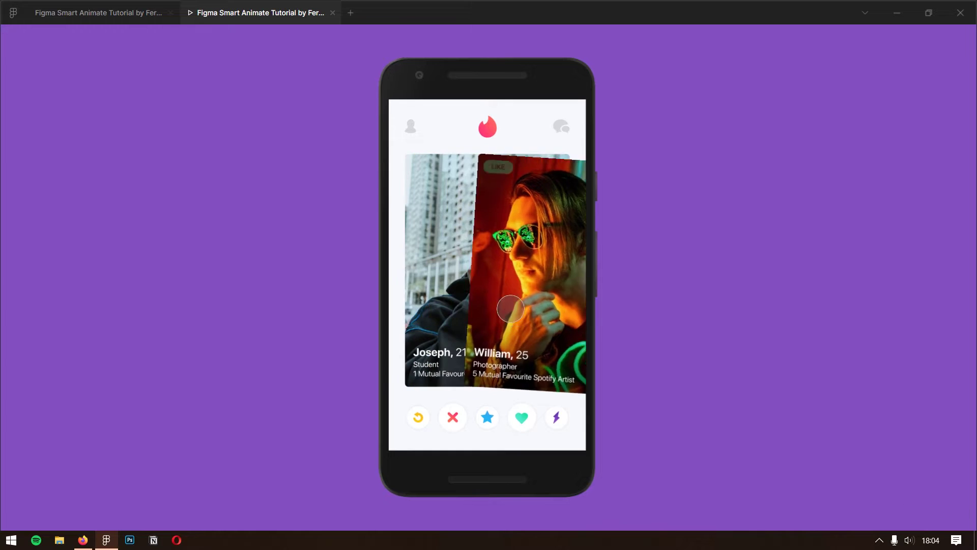
pyautogui.moveTo(544, 307)
pyautogui.mouseDown()
pyautogui.moveTo(431, 304)
pyautogui.moveTo(568, 325)
pyautogui.mouseUp()
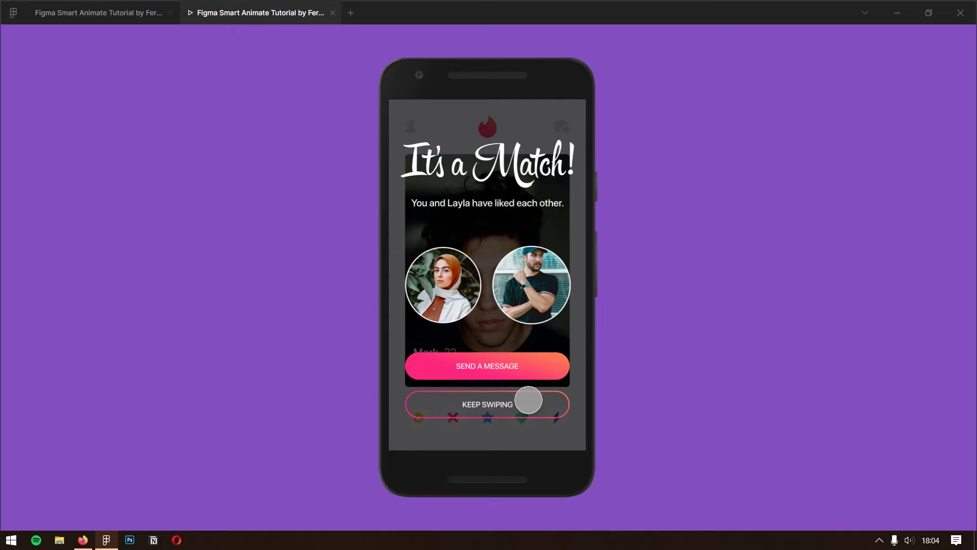
pyautogui.click(102, 15)
pyautogui.moveTo(705, 108); pyautogui.dragTo(282, 116)
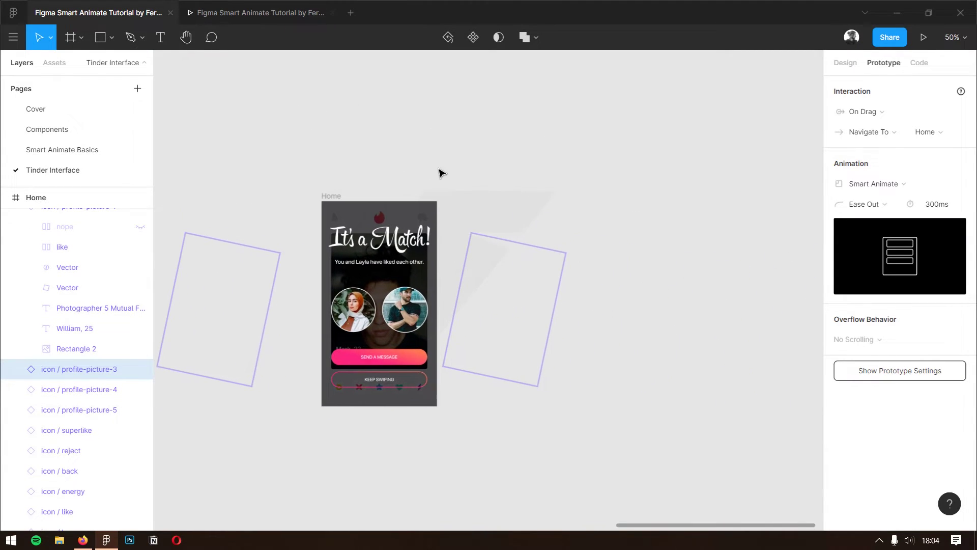
# Step: Duplicate the It's a Match! frame and delete its title, subtitle, photos and buttons
pyautogui.click(428, 182)
pyautogui.moveTo(330, 198); pyautogui.dragTo(554, 201)
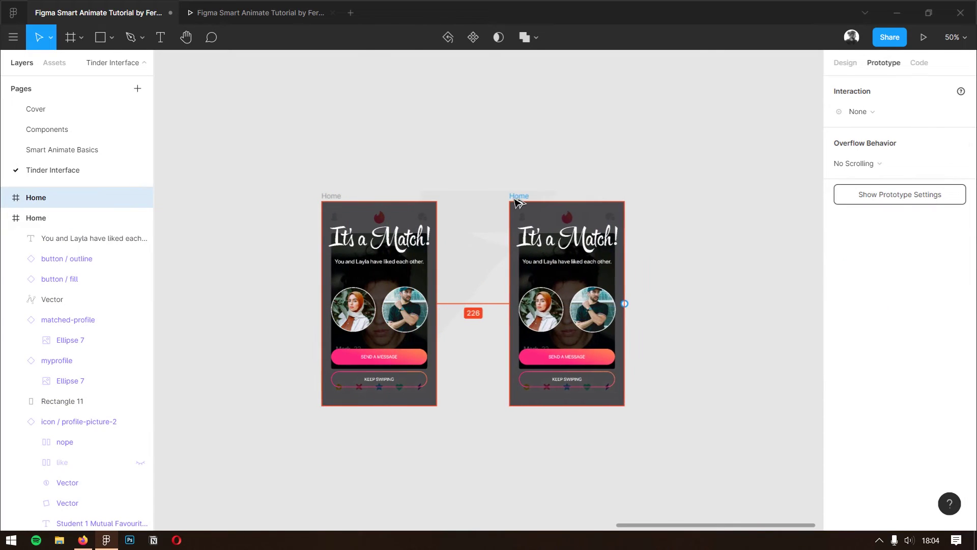
pyautogui.moveTo(718, 238); pyautogui.dragTo(628, 220)
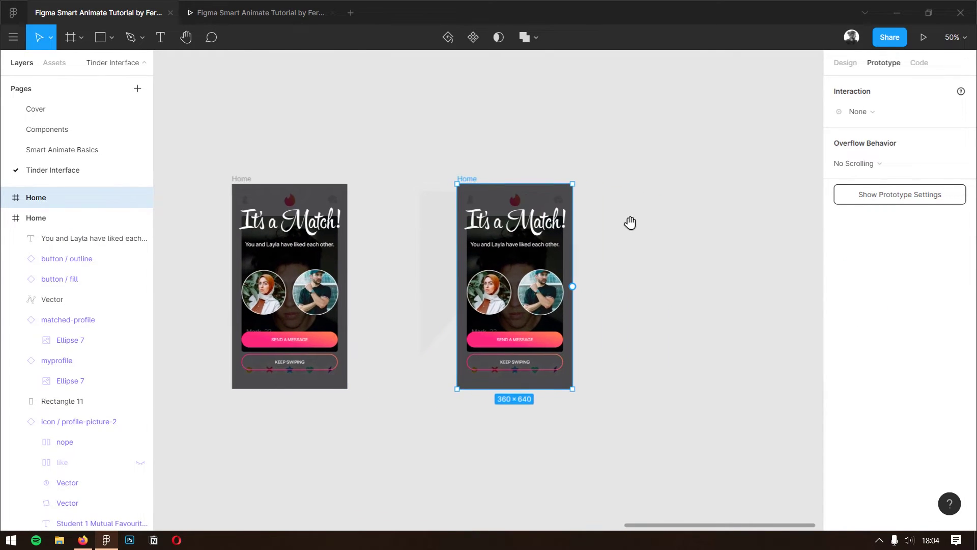
pyautogui.click(600, 268)
pyautogui.click(529, 301)
pyautogui.keyDown('shift'); pyautogui.click(489, 292); pyautogui.keyUp('shift')
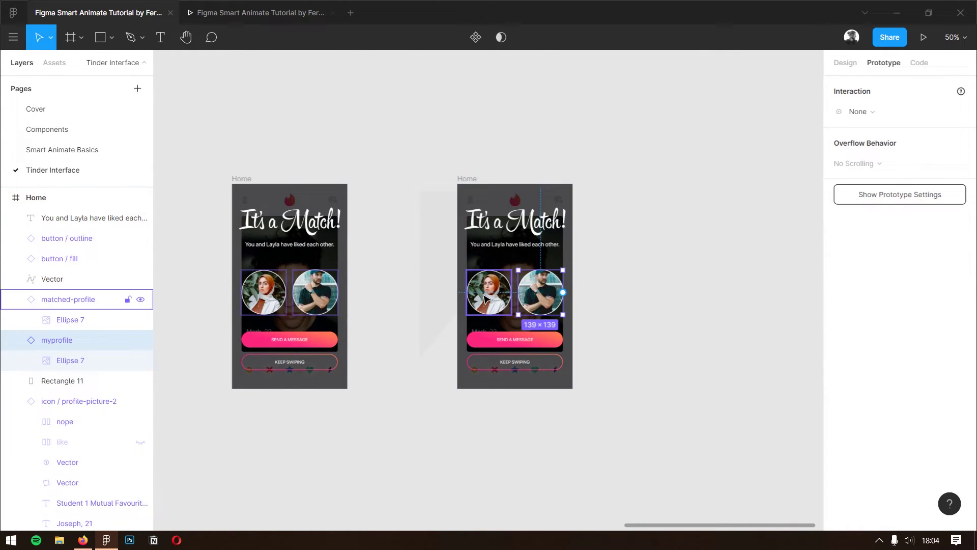
pyautogui.keyDown('shift'); pyautogui.click(515, 245); pyautogui.keyUp('shift')
pyautogui.keyDown('shift'); pyautogui.click(515, 220); pyautogui.keyUp('shift')
pyautogui.keyDown('shift'); pyautogui.click(506, 338); pyautogui.keyUp('shift')
pyautogui.keyDown('shift'); pyautogui.click(496, 362); pyautogui.keyUp('shift')
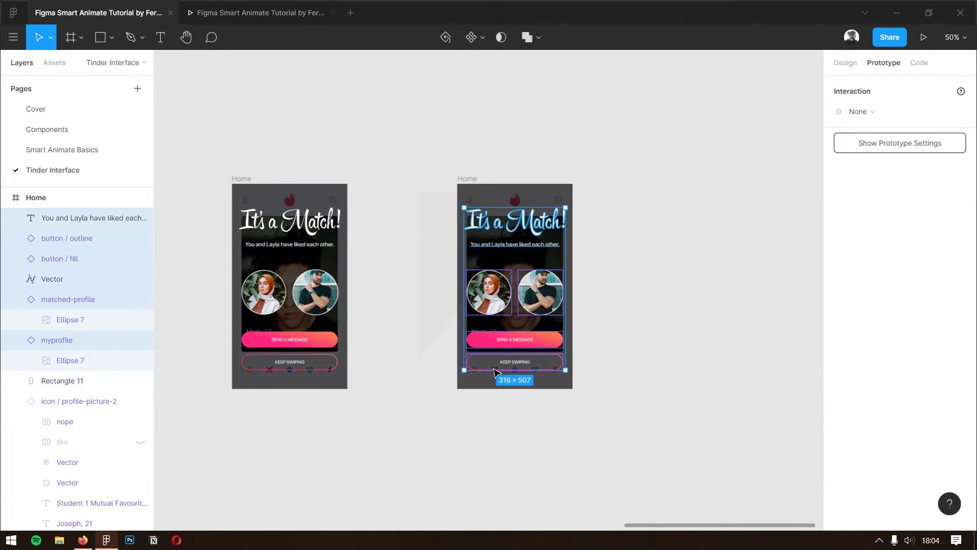
pyautogui.press('Delete')
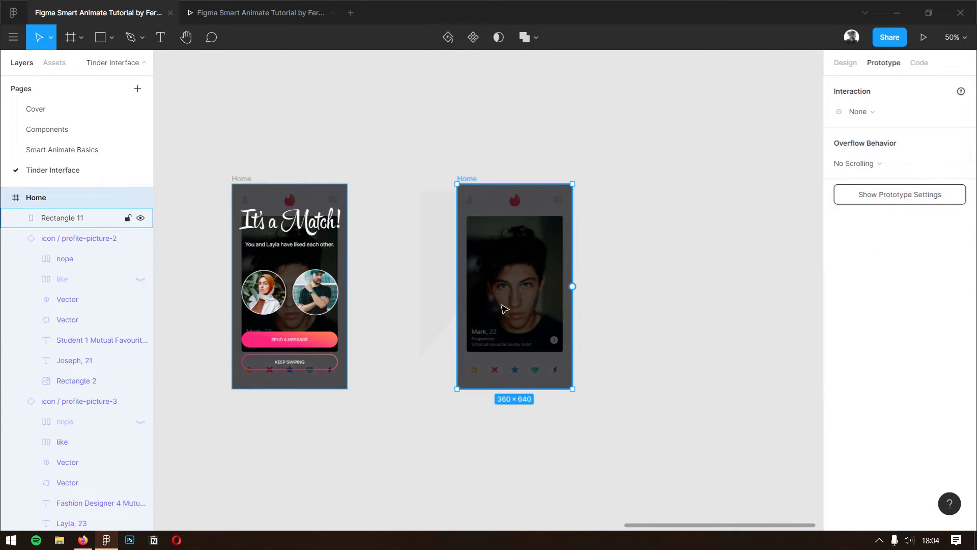
# Step: Delete the copy's dark overlay and link KEEP SWIPING to this second Home screen on tap
pyautogui.click(503, 309)
pyautogui.press('Delete')
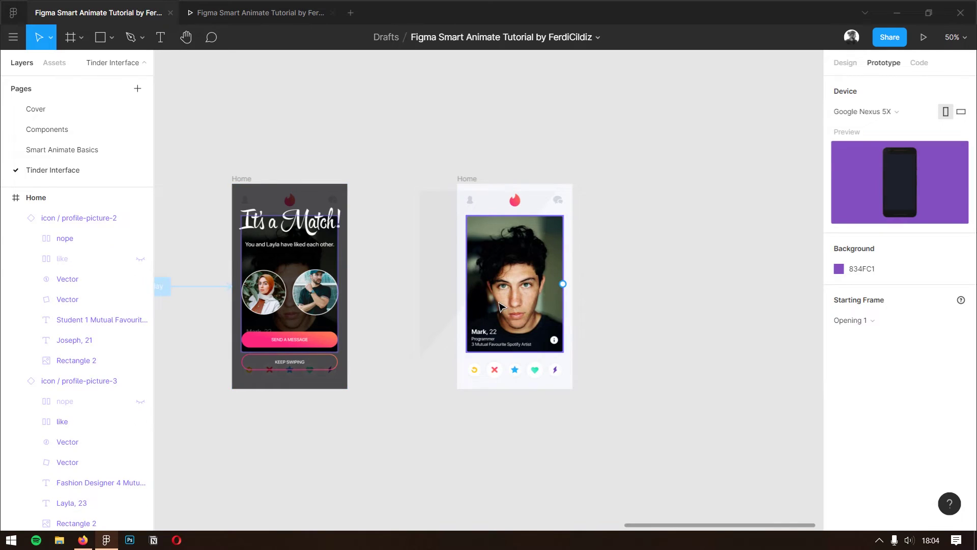
pyautogui.click(307, 360)
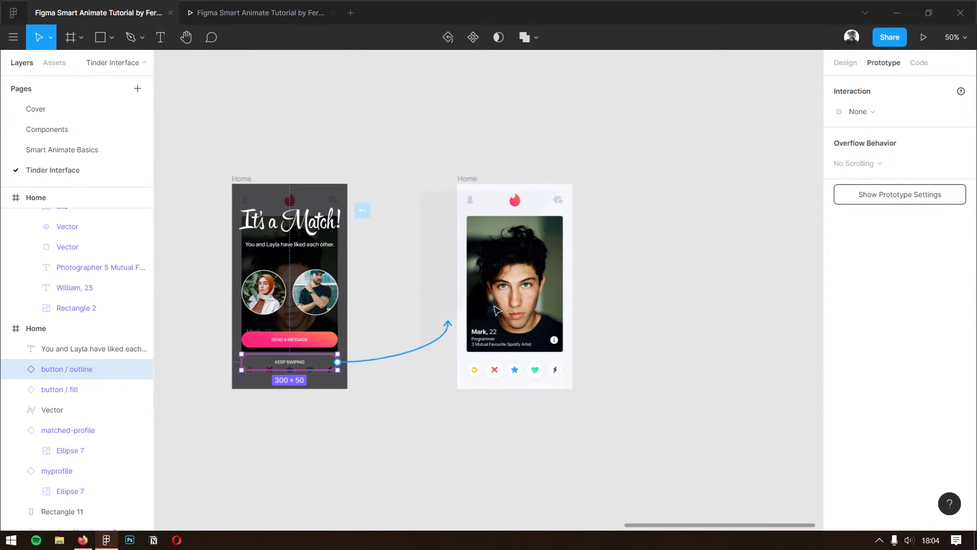
pyautogui.moveTo(497, 309); pyautogui.dragTo(564, 287)
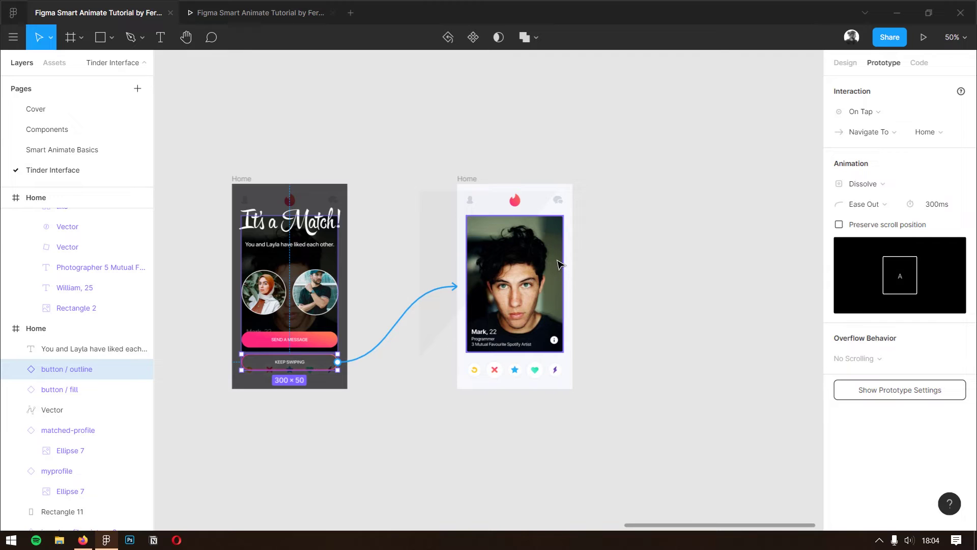
pyautogui.click(845, 63)
pyautogui.moveTo(500, 283); pyautogui.dragTo(546, 279)
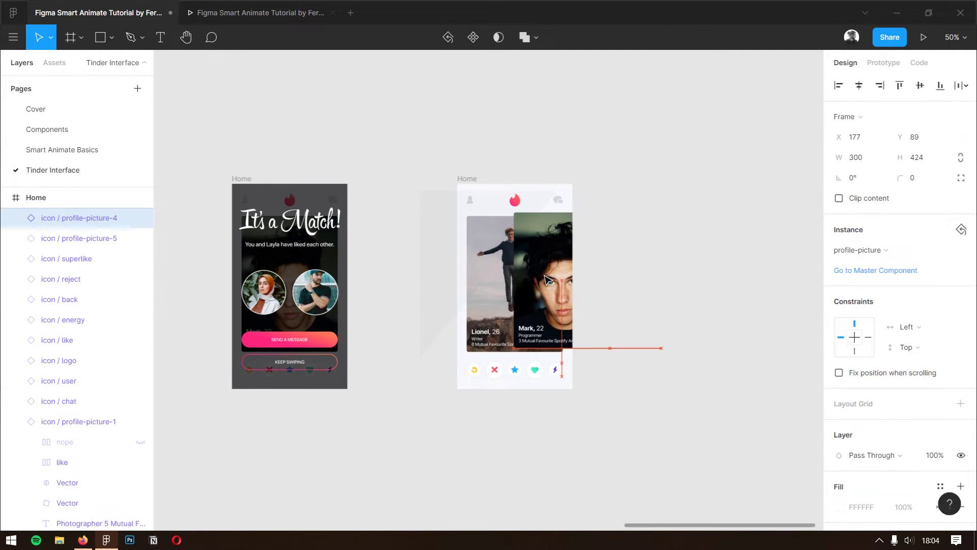
# Step: Duplicate the second Home screen to the right and turn off its Clip content
pyautogui.press('Escape')
pyautogui.moveTo(629, 268)
pyautogui.mouseDown()
pyautogui.moveTo(498, 260)
pyautogui.moveTo(670, 251)
pyautogui.moveTo(489, 257)
pyautogui.mouseUp()
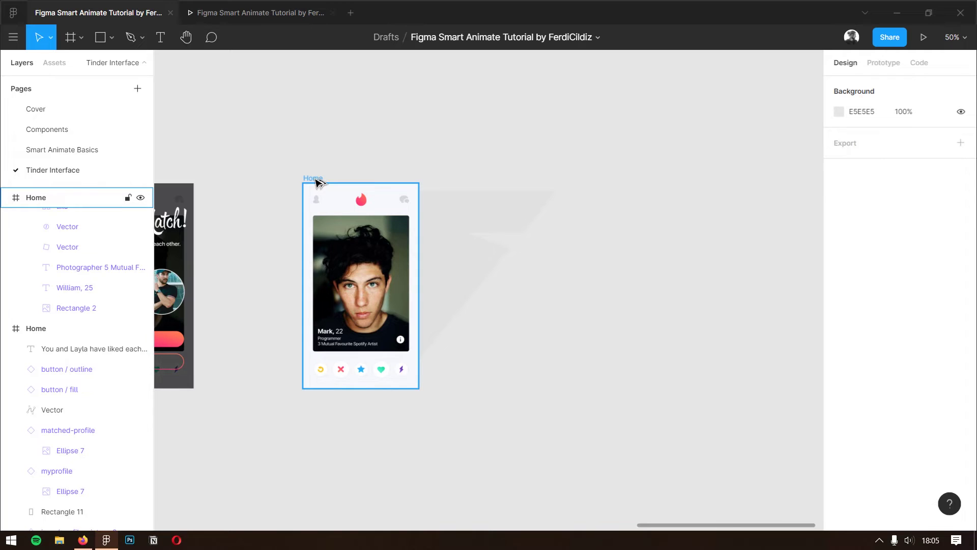
pyautogui.moveTo(316, 182); pyautogui.dragTo(574, 182)
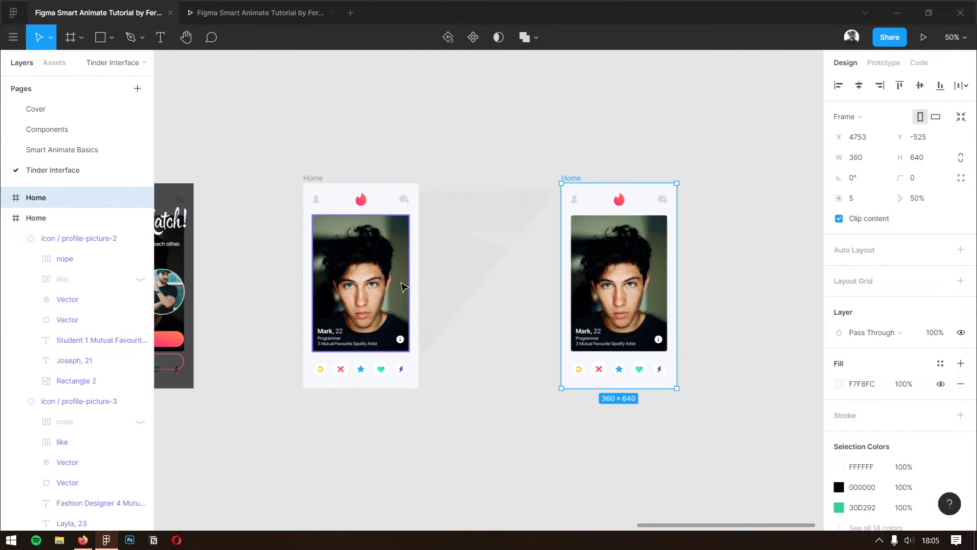
pyautogui.moveTo(580, 181); pyautogui.dragTo(657, 182)
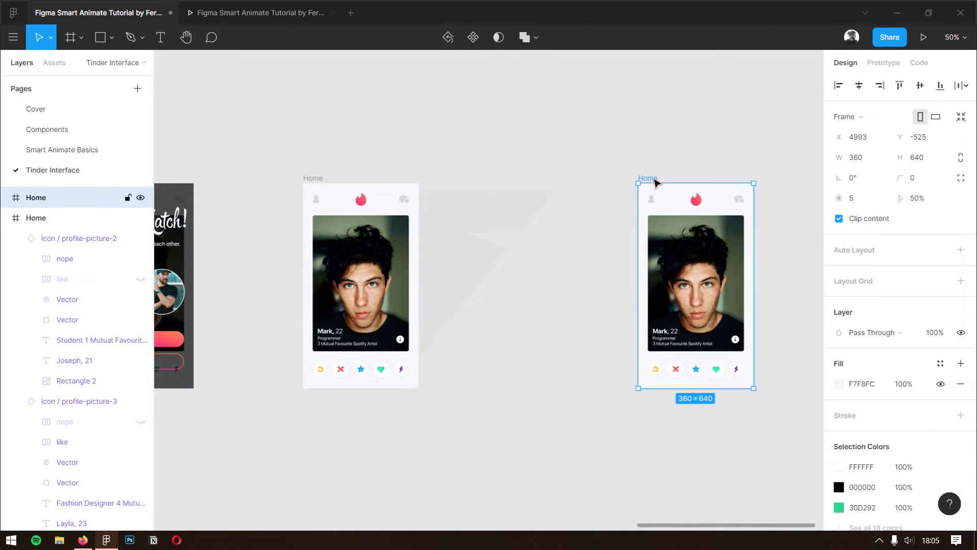
pyautogui.click(680, 263)
pyautogui.moveTo(681, 263); pyautogui.dragTo(601, 254)
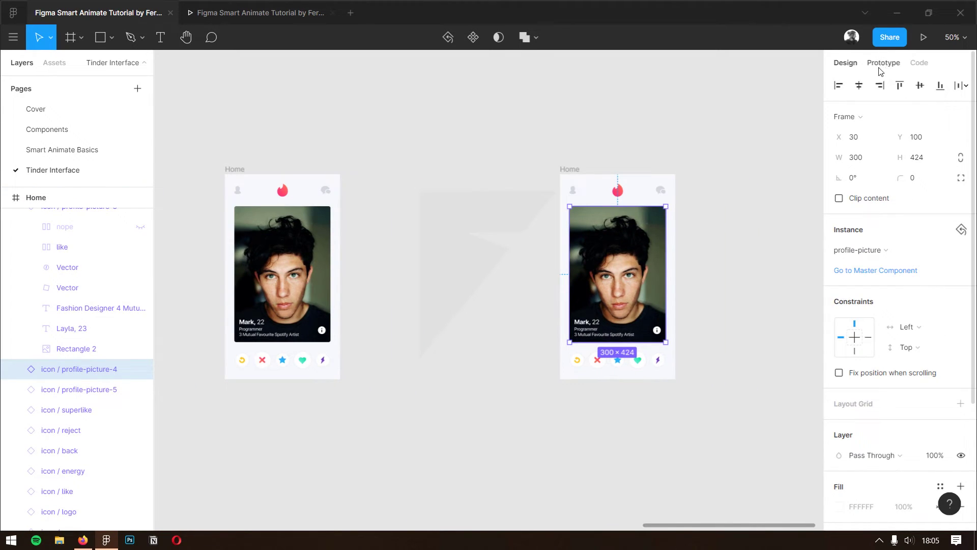
pyautogui.click(569, 169)
pyautogui.click(839, 219)
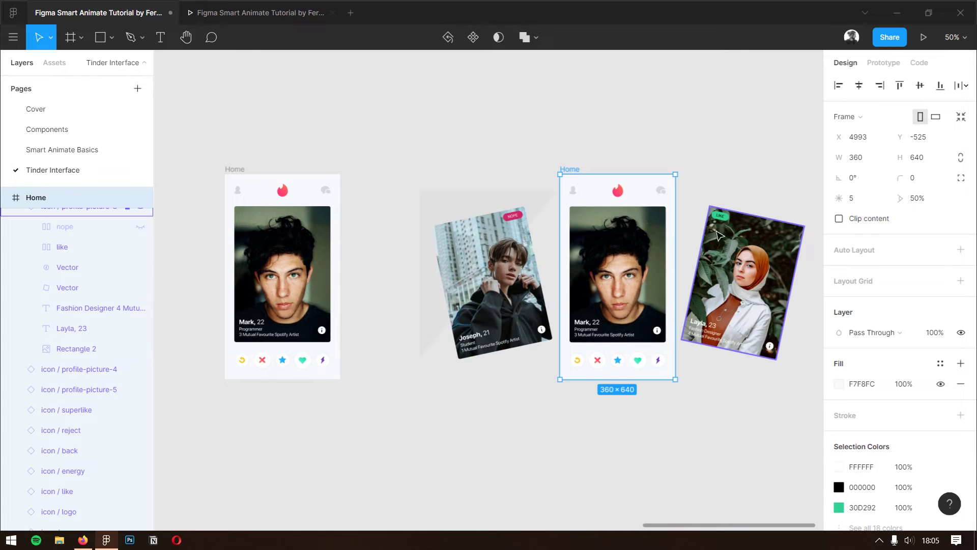
# Step: Tilt the copy's top card 12° and align it with the off-left card, sending that card back
pyautogui.click(709, 144)
pyautogui.click(494, 280)
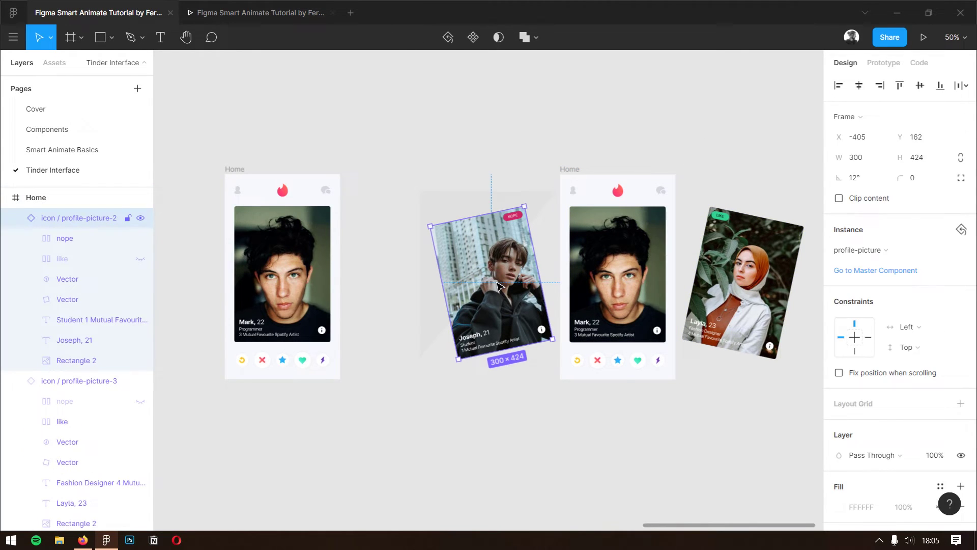
pyautogui.click(640, 282)
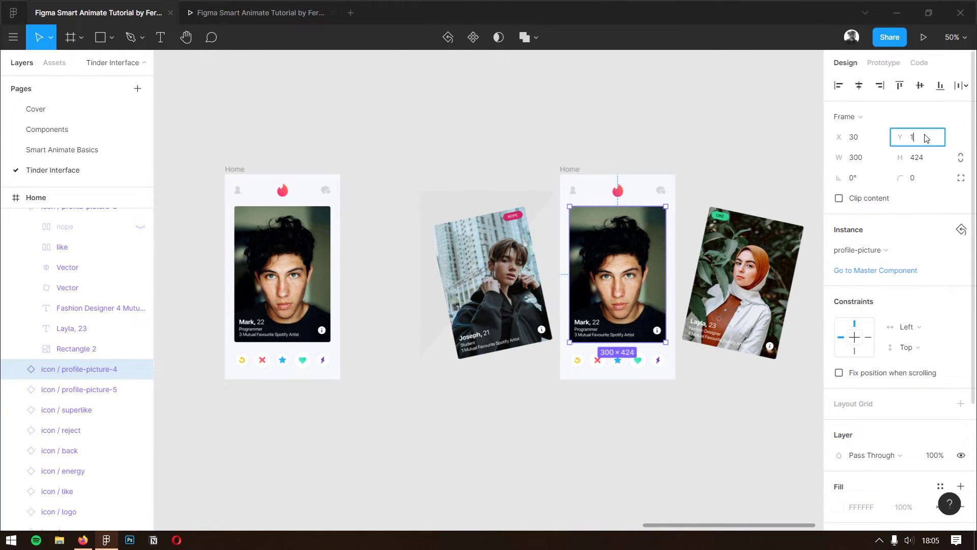
pyautogui.press('Tab')
pyautogui.press('Return')
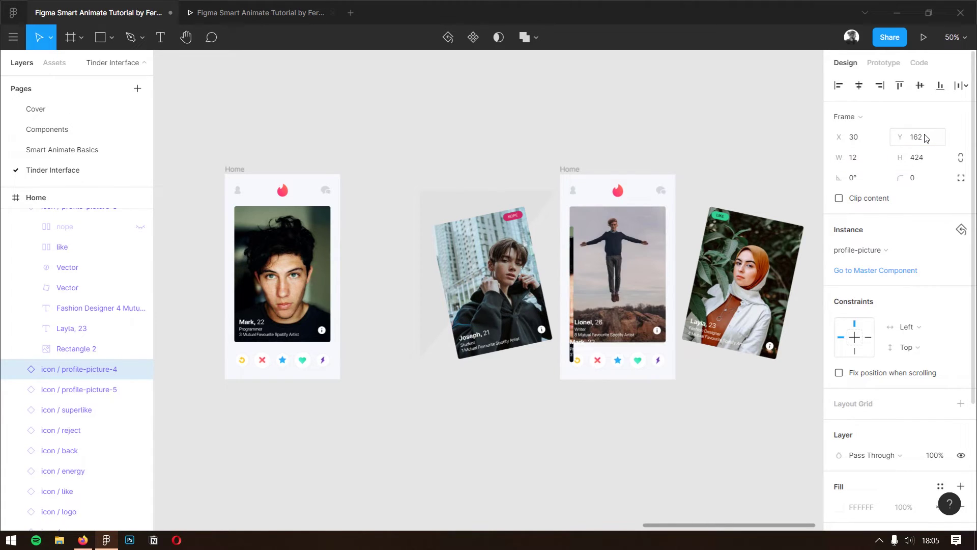
pyautogui.hotkey('ctrl', 'z')
pyautogui.hotkey('ctrl', 'z')
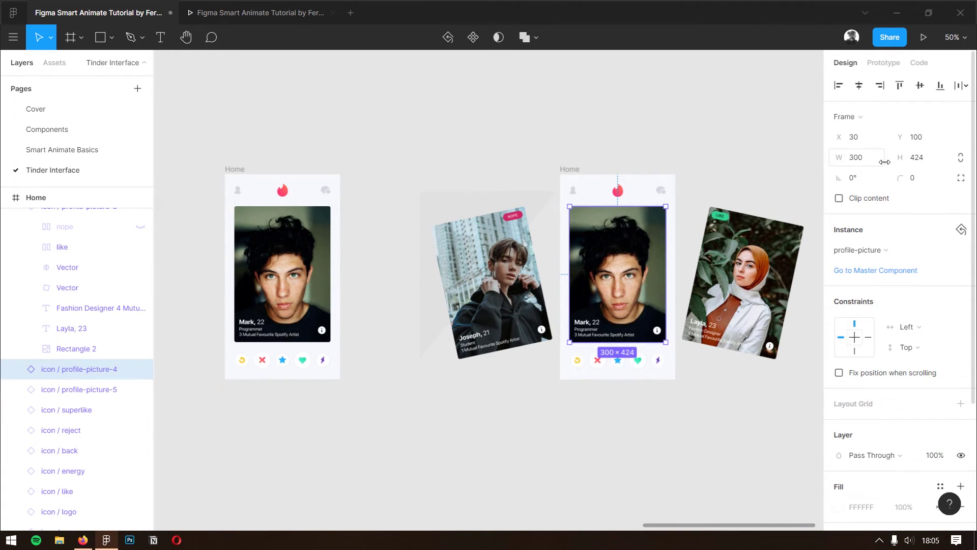
pyautogui.write('12')
pyautogui.press('Return')
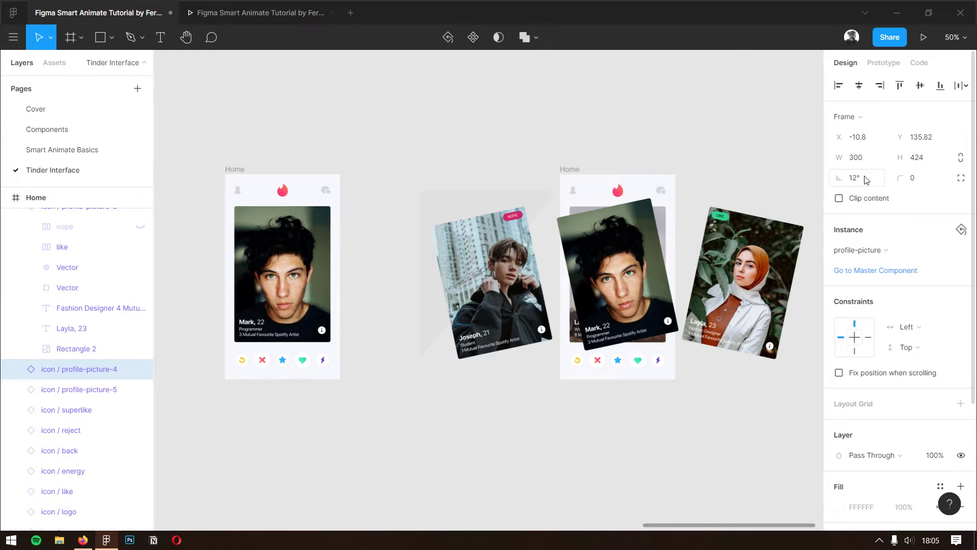
pyautogui.keyDown('shift'); pyautogui.click(472, 269); pyautogui.keyUp('shift')
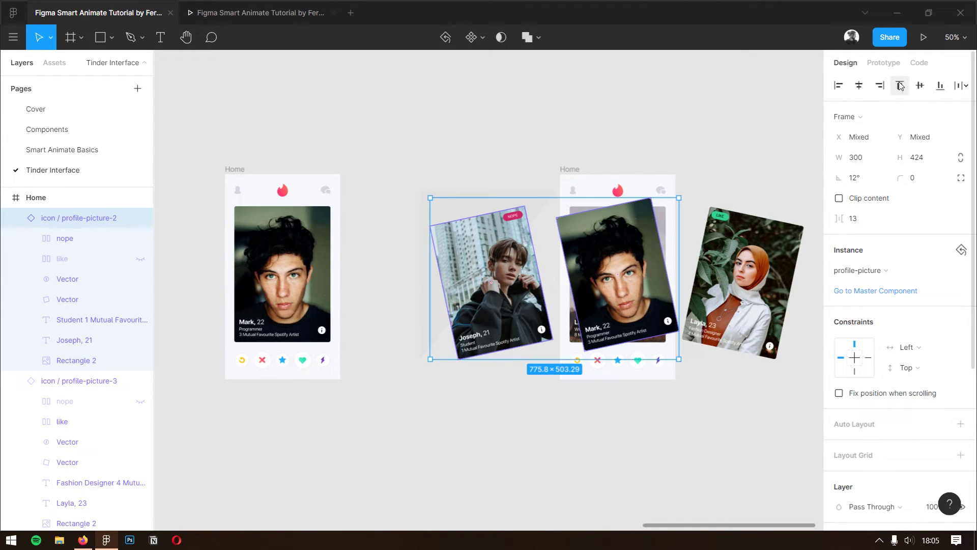
pyautogui.click(838, 86)
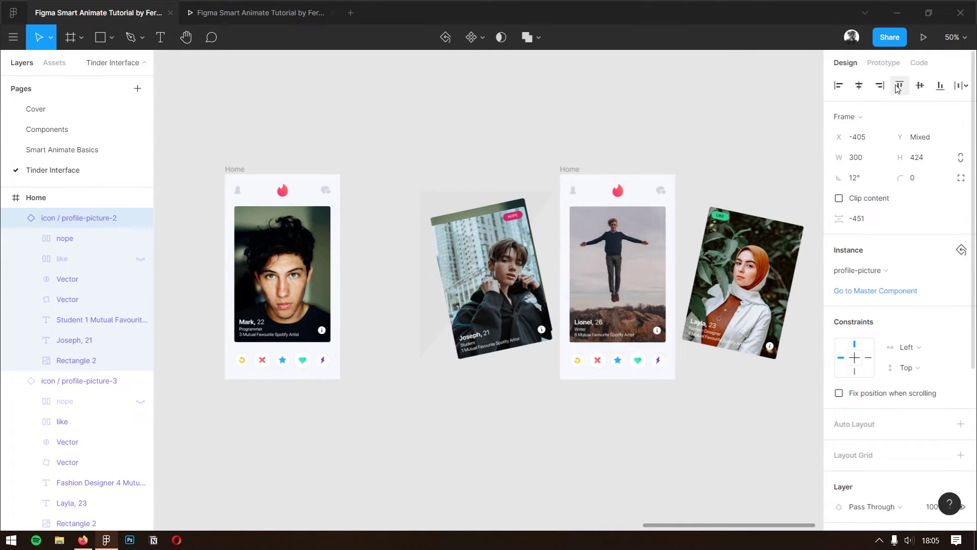
pyautogui.click(920, 86)
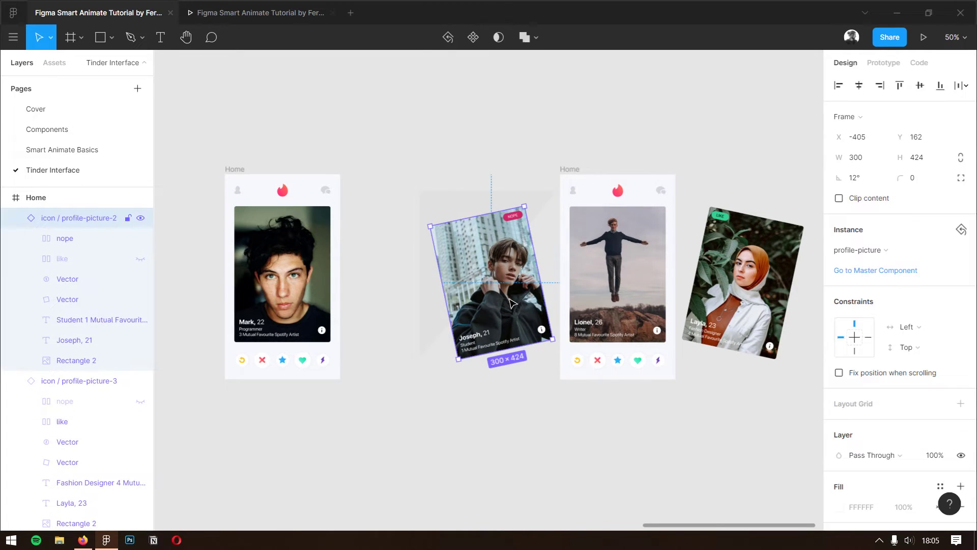
pyautogui.rightClick(504, 331)
pyautogui.click(560, 197)
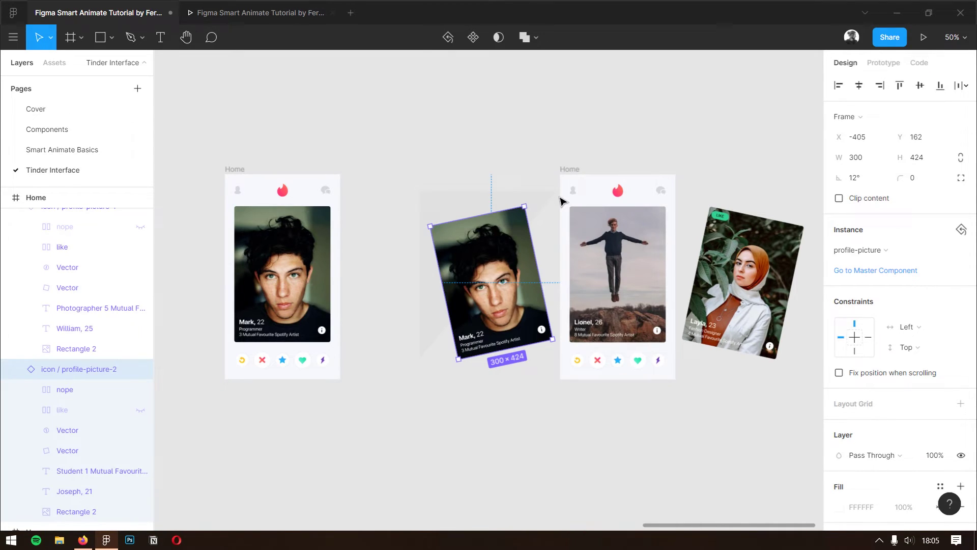
pyautogui.click(556, 409)
# Step: Link the original top card to the copy with an On Drag trigger and re-enable Clip content
pyautogui.click(275, 242)
pyautogui.click(883, 63)
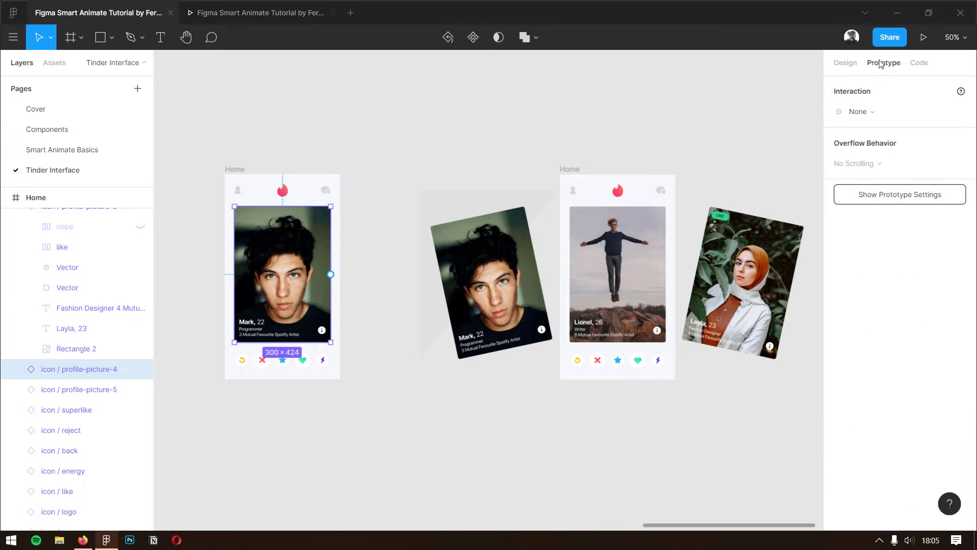
pyautogui.moveTo(331, 274); pyautogui.dragTo(560, 276)
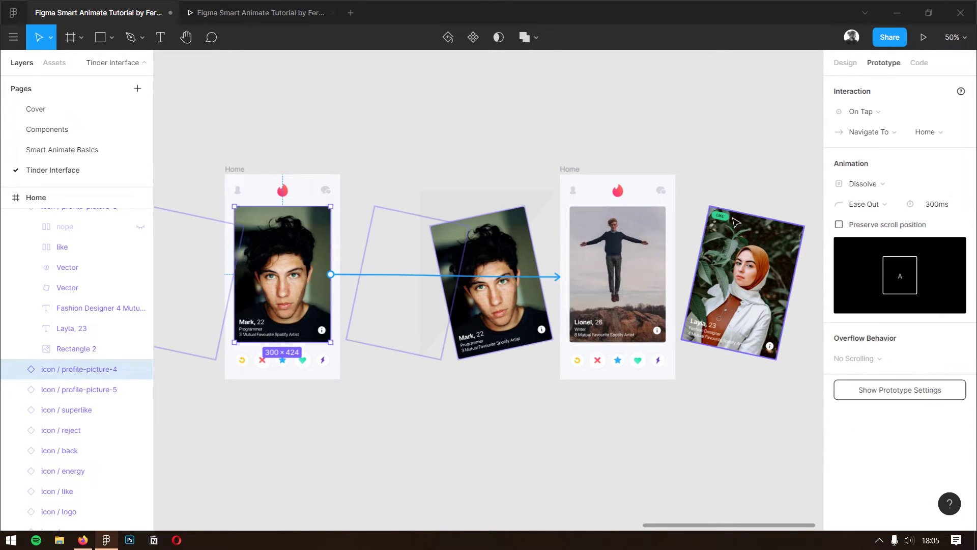
pyautogui.click(860, 111)
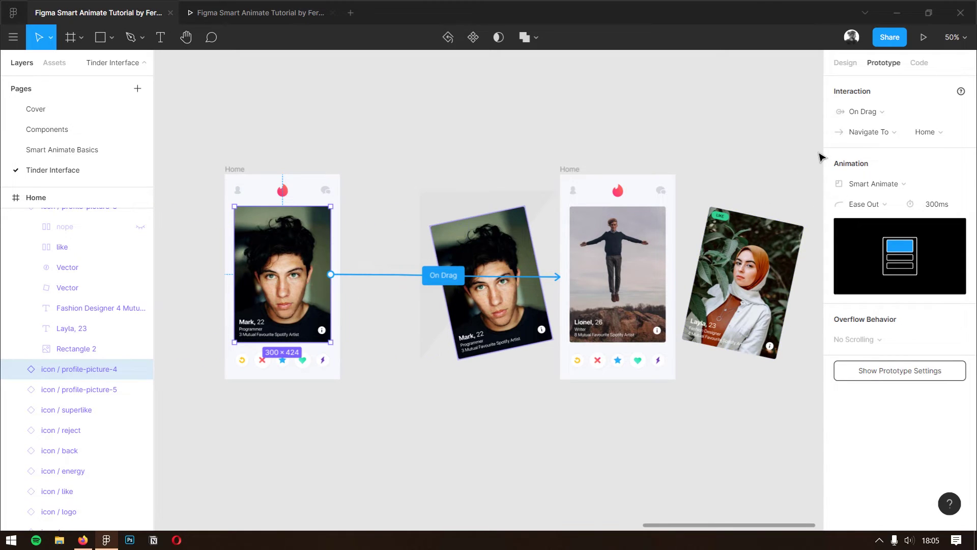
pyautogui.click(845, 63)
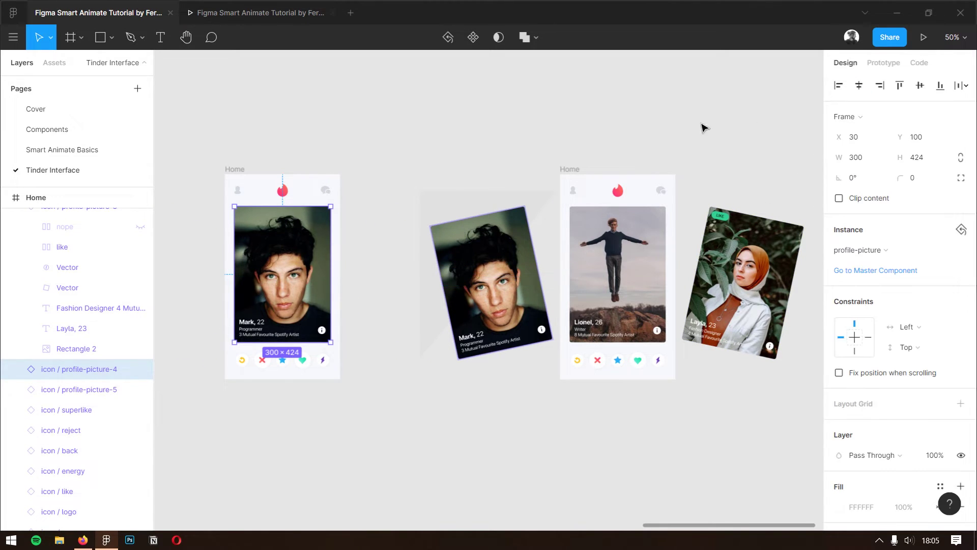
pyautogui.click(581, 166)
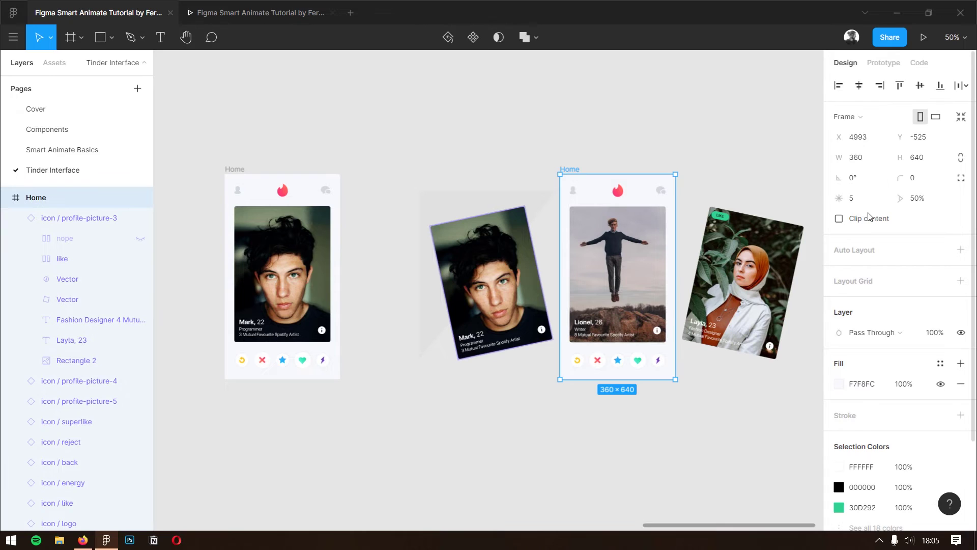
pyautogui.click(867, 219)
# Step: Duplicate the latest Home screen further right and let its cards show outside the frame
pyautogui.hscroll(6, 415, 220)
pyautogui.click(377, 157)
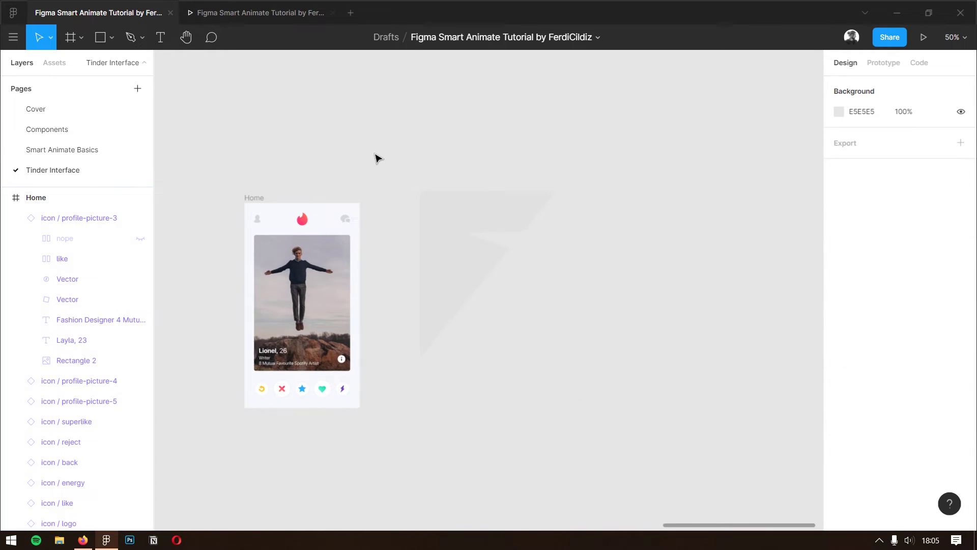
pyautogui.click(256, 199)
pyautogui.moveTo(256, 201); pyautogui.dragTo(627, 201)
pyautogui.click(750, 236)
pyautogui.hscroll(3, 616, 265)
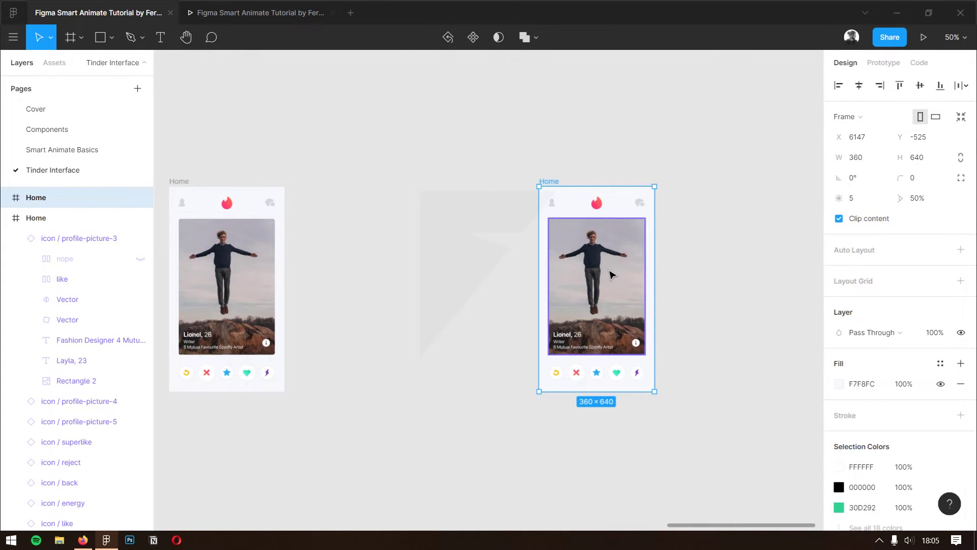
pyautogui.click(611, 275)
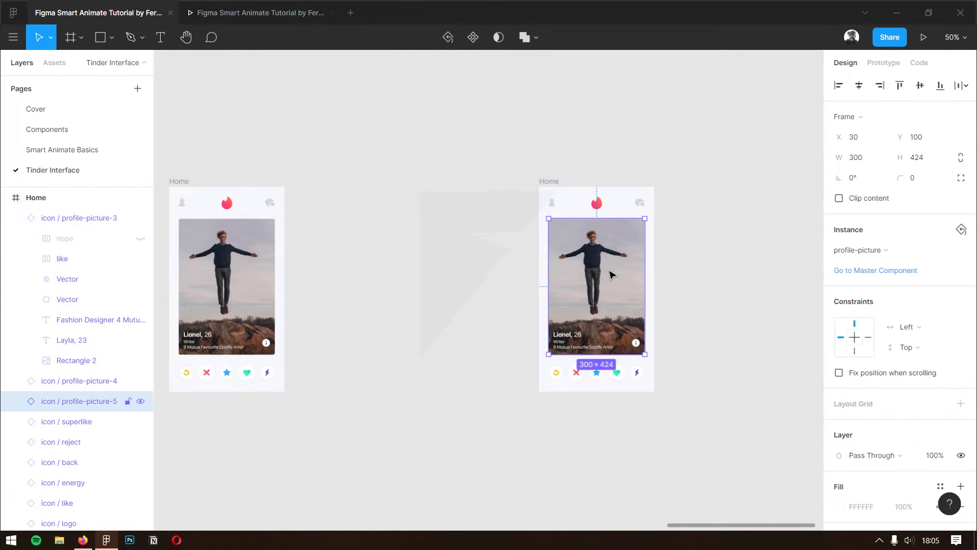
pyautogui.click(549, 182)
pyautogui.click(888, 220)
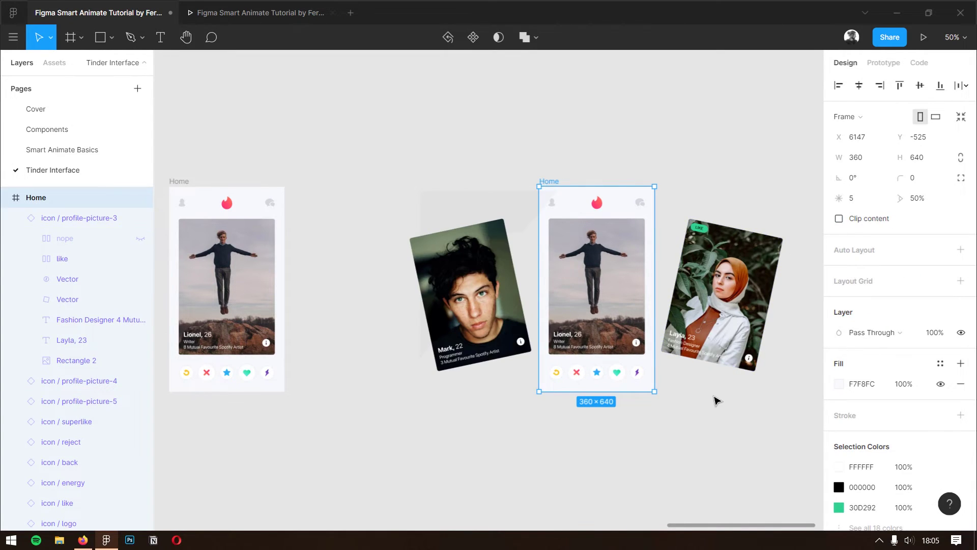
pyautogui.click(715, 399)
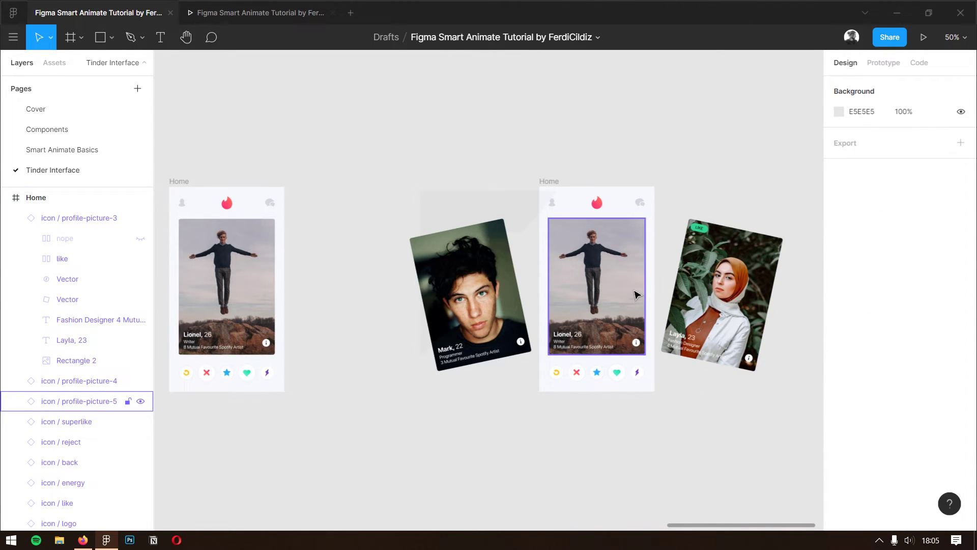
# Step: Move the Lionel card beside Mark's, bring it to front, tilt it 12° and align them
pyautogui.moveTo(636, 294); pyautogui.dragTo(555, 295)
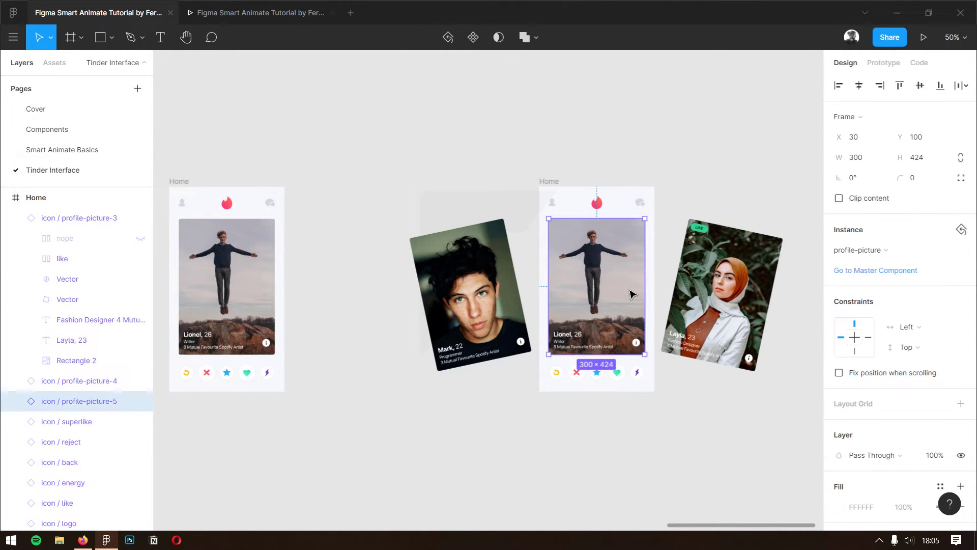
pyautogui.rightClick(555, 295)
pyautogui.click(605, 167)
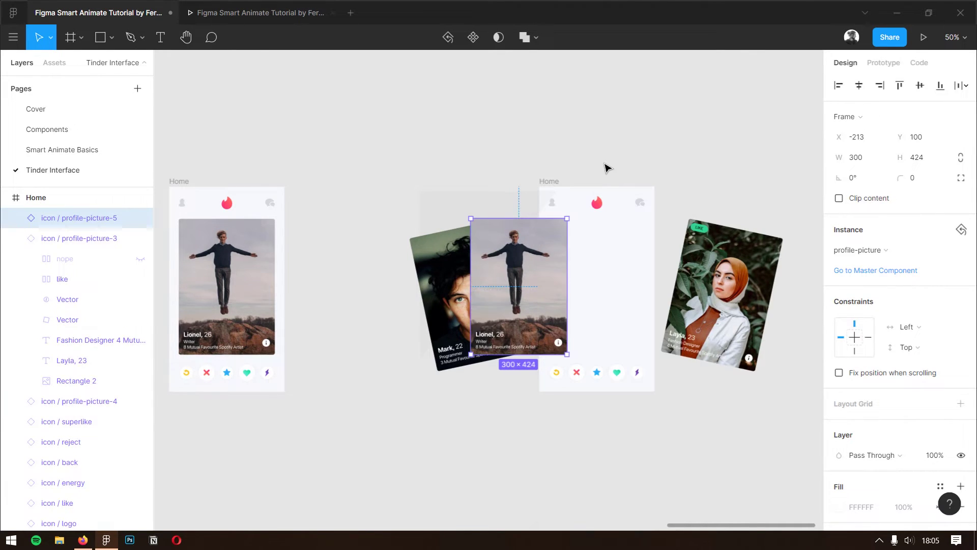
pyautogui.write('12')
pyautogui.press('Return')
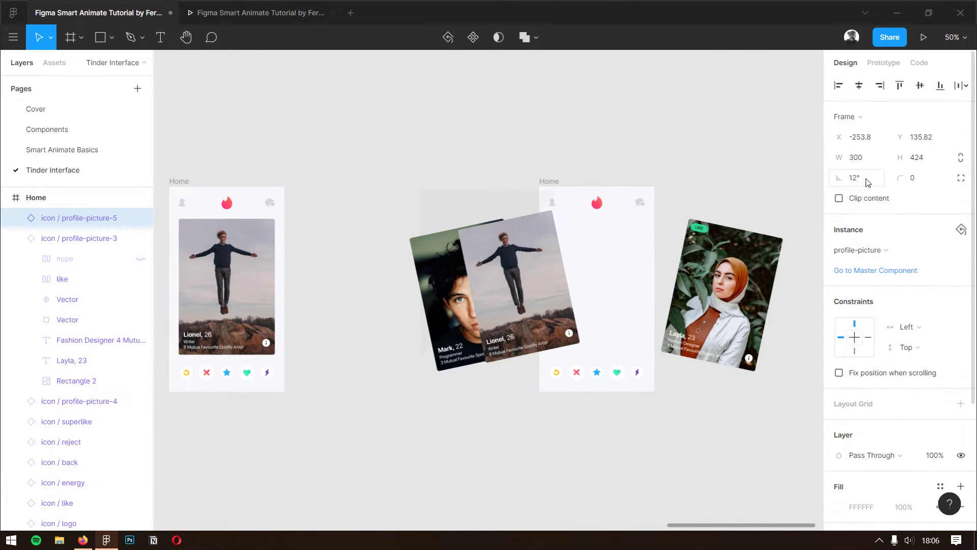
pyautogui.keyDown('shift'); pyautogui.click(79, 401); pyautogui.keyUp('shift')
pyautogui.click(839, 88)
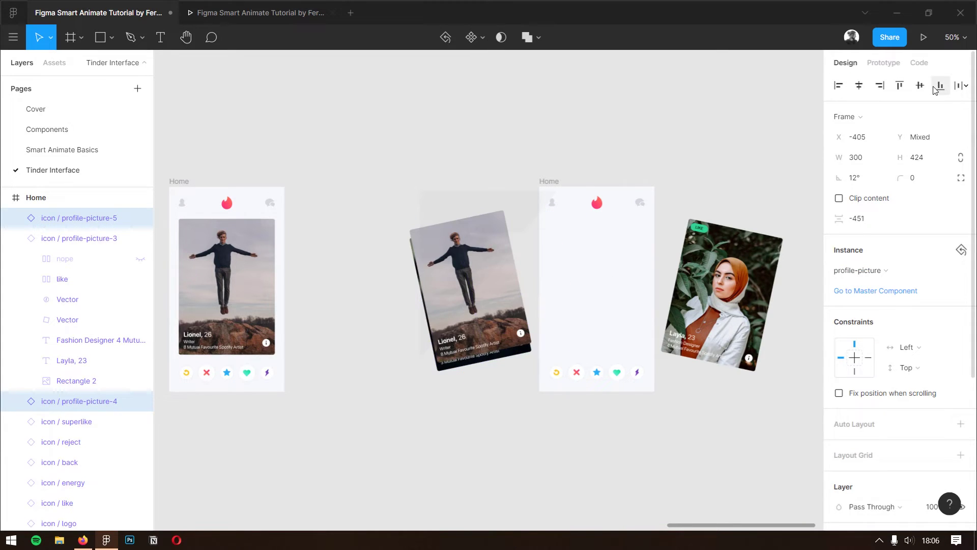
pyautogui.click(417, 417)
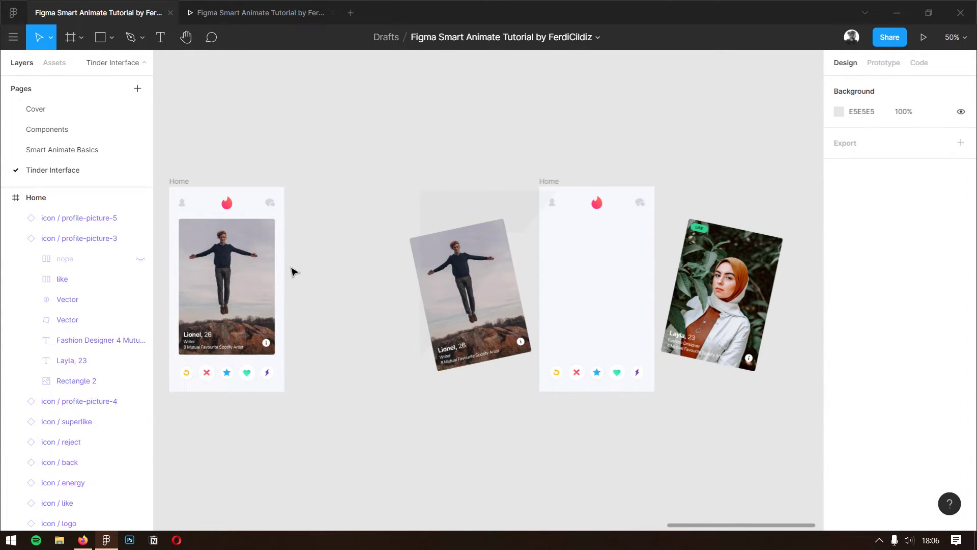
# Step: Link the first screen's Lionel card On Drag with Smart Animate to the second Home screen
pyautogui.click(270, 275)
pyautogui.hotkey('alt', '9')
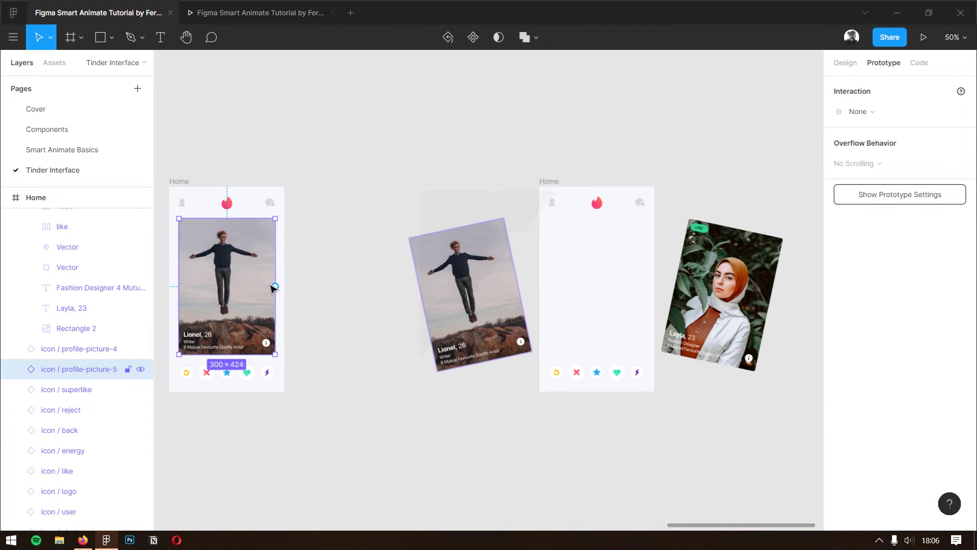
pyautogui.moveTo(296, 286); pyautogui.dragTo(623, 283)
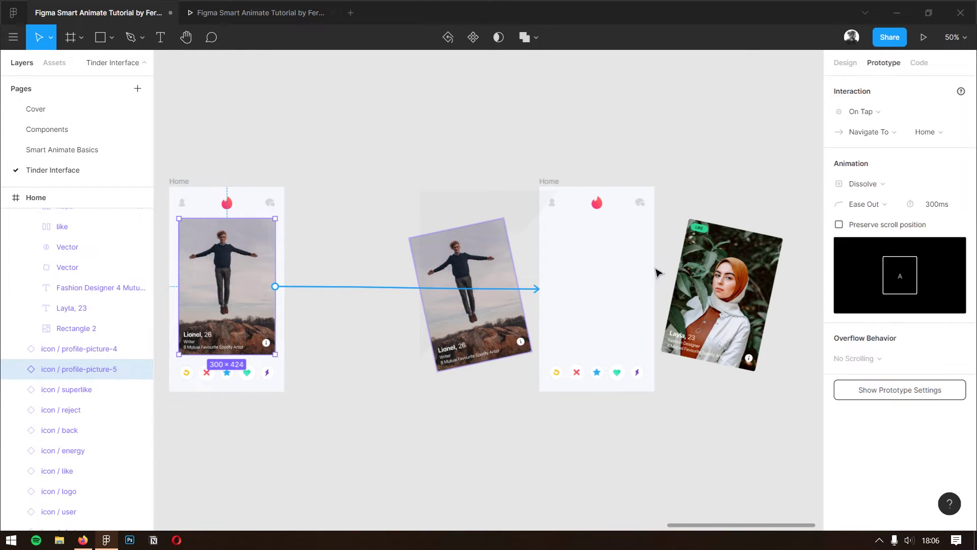
pyautogui.click(865, 111)
pyautogui.click(882, 127)
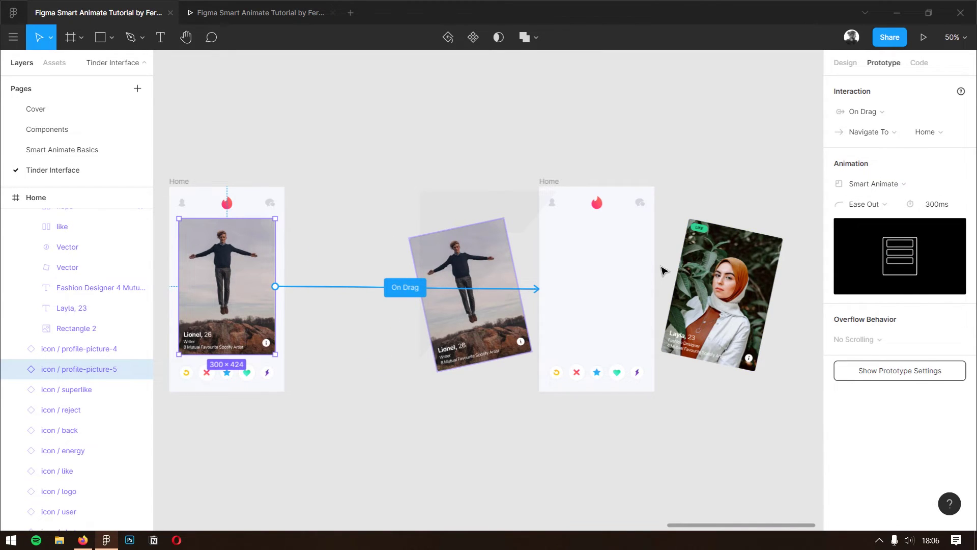
# Step: Enable Clip content on the second Home frame and launch the prototype preview
pyautogui.click(838, 63)
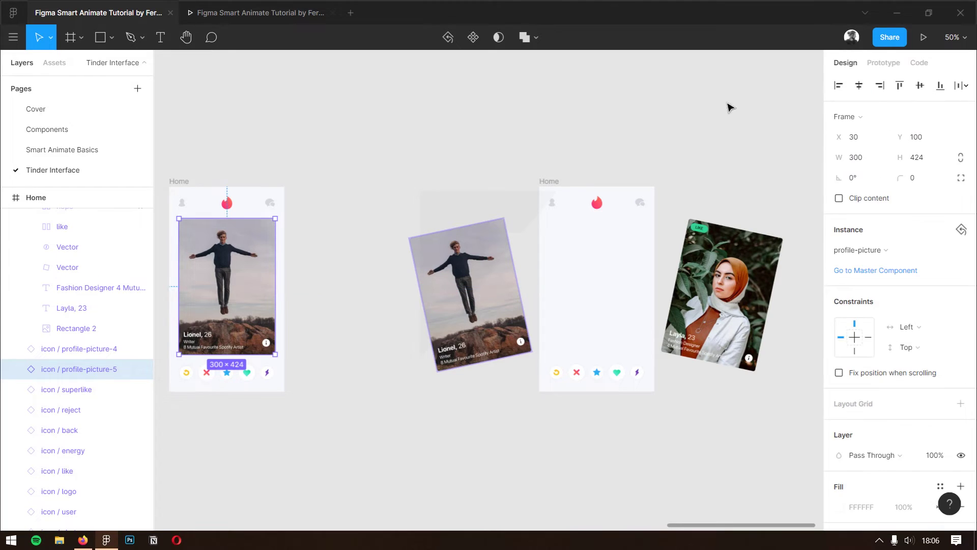
pyautogui.click(549, 182)
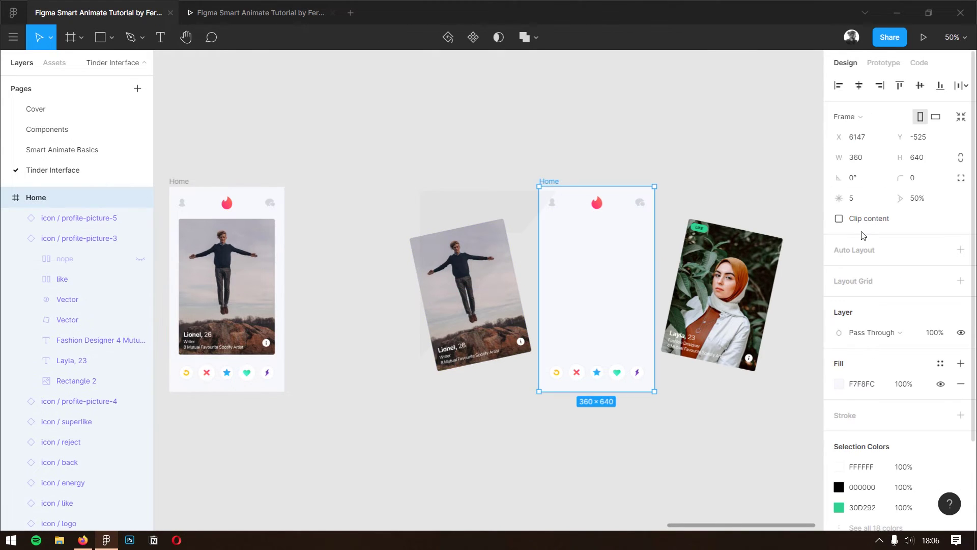
pyautogui.click(868, 219)
pyautogui.click(455, 422)
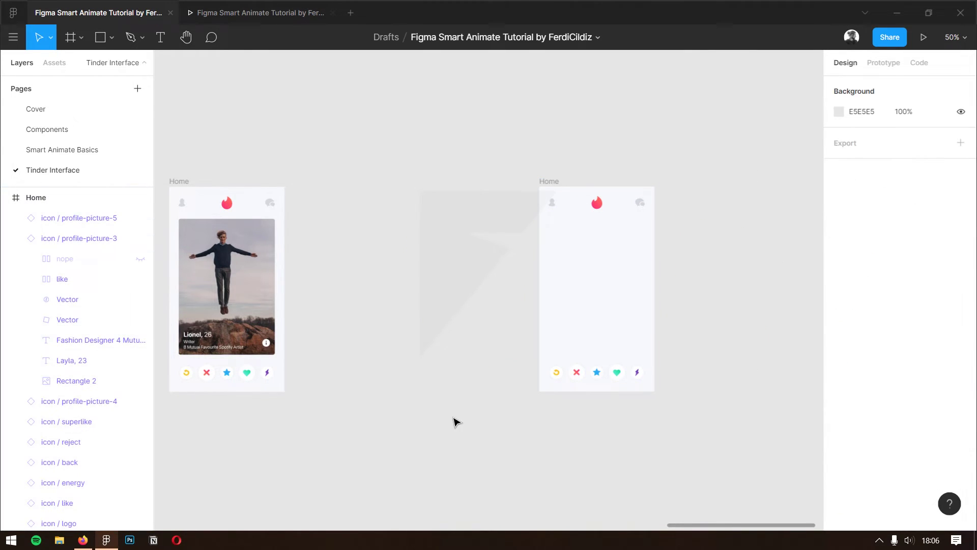
pyautogui.click(258, 7)
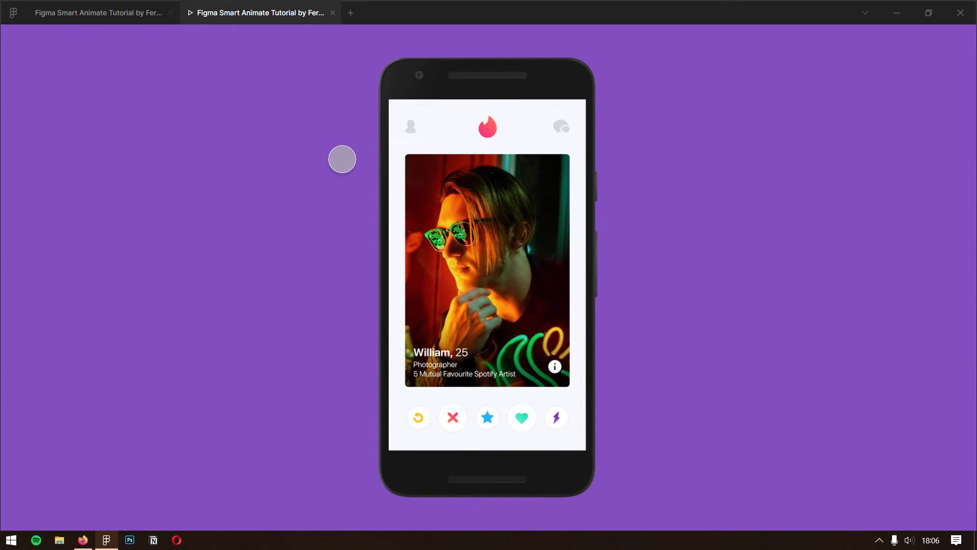
# Step: Swipe away William, Joseph, Layla, Mark and Lionel, passing the match screen, then return to the editor
pyautogui.moveTo(440, 329); pyautogui.dragTo(607, 323)
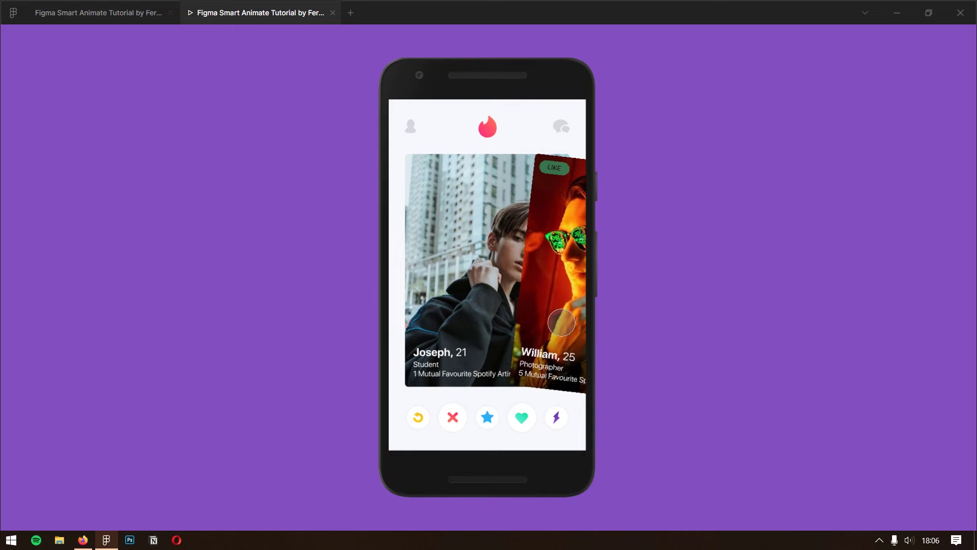
pyautogui.moveTo(565, 294)
pyautogui.mouseDown()
pyautogui.moveTo(437, 291)
pyautogui.moveTo(368, 304)
pyautogui.mouseUp()
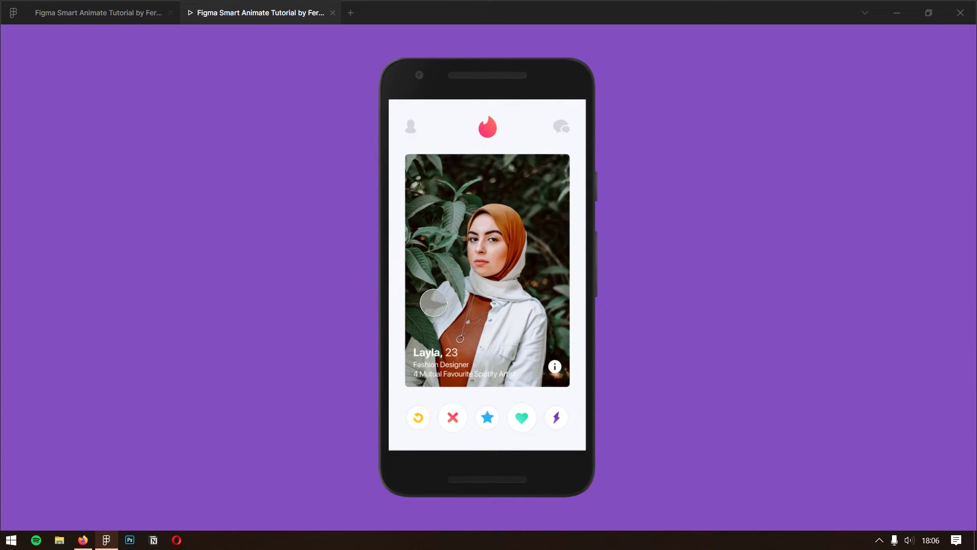
pyautogui.moveTo(434, 304)
pyautogui.mouseDown()
pyautogui.moveTo(523, 288)
pyautogui.moveTo(611, 305)
pyautogui.mouseUp()
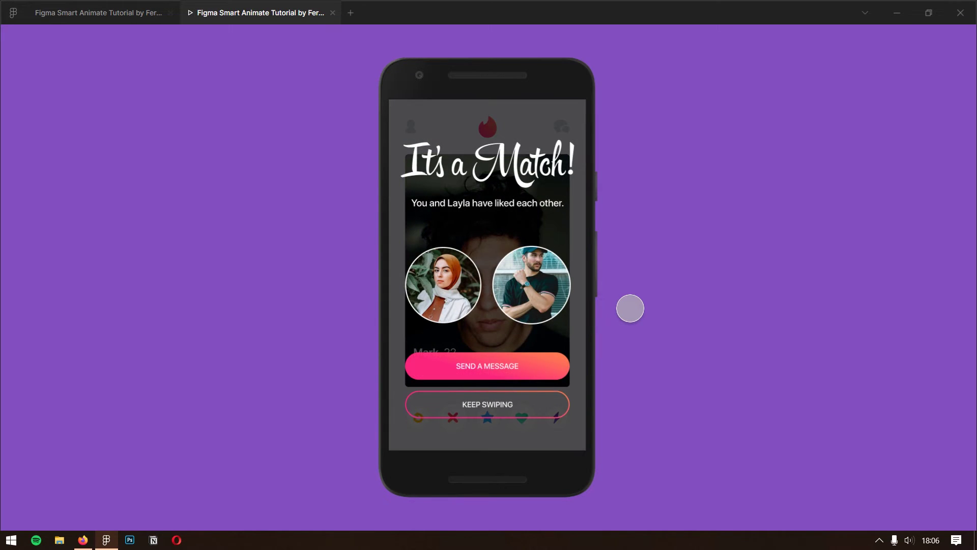
pyautogui.click(497, 405)
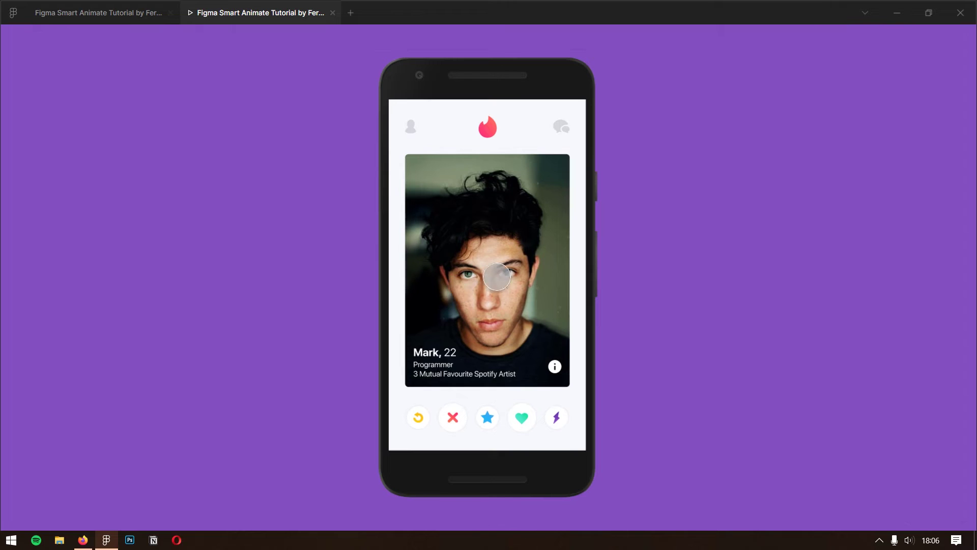
pyautogui.moveTo(550, 257); pyautogui.dragTo(364, 278)
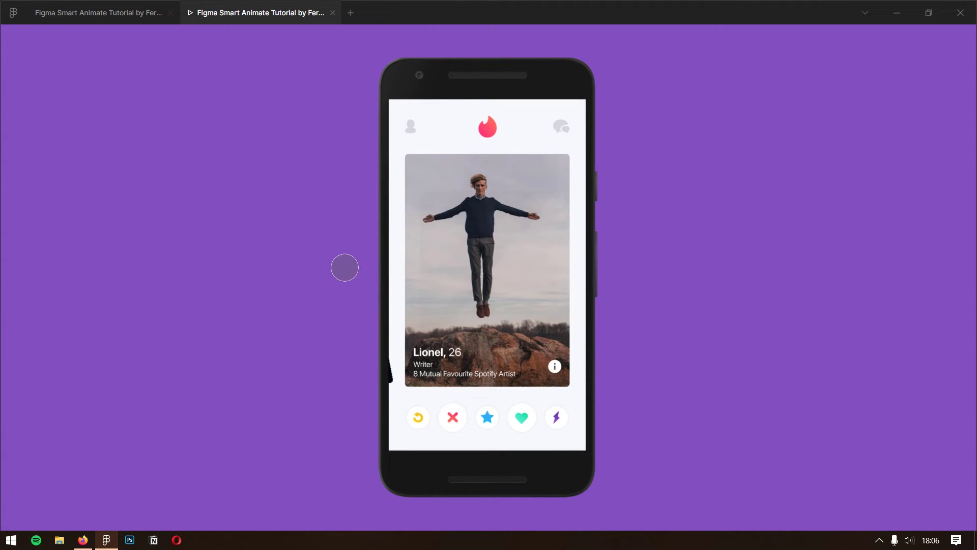
pyautogui.moveTo(512, 247); pyautogui.dragTo(330, 293)
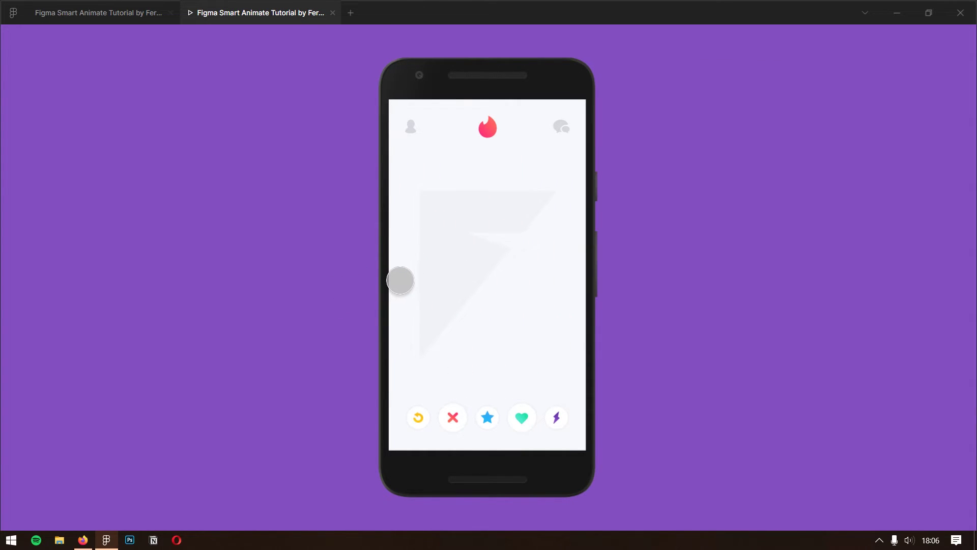
pyautogui.click(110, 13)
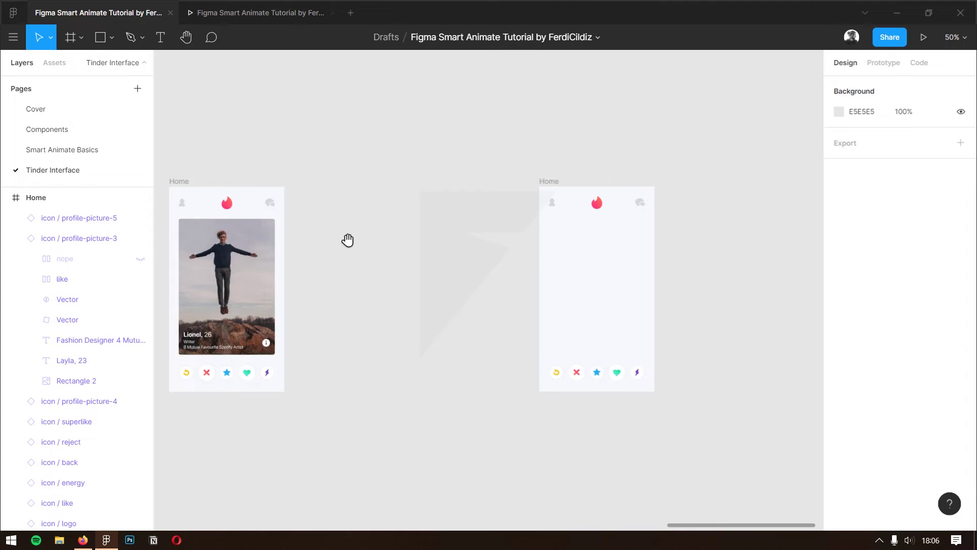
# Step: Show the NOPE badge on the tilted Lionel card and stop clipping its Home frame
pyautogui.click(623, 185)
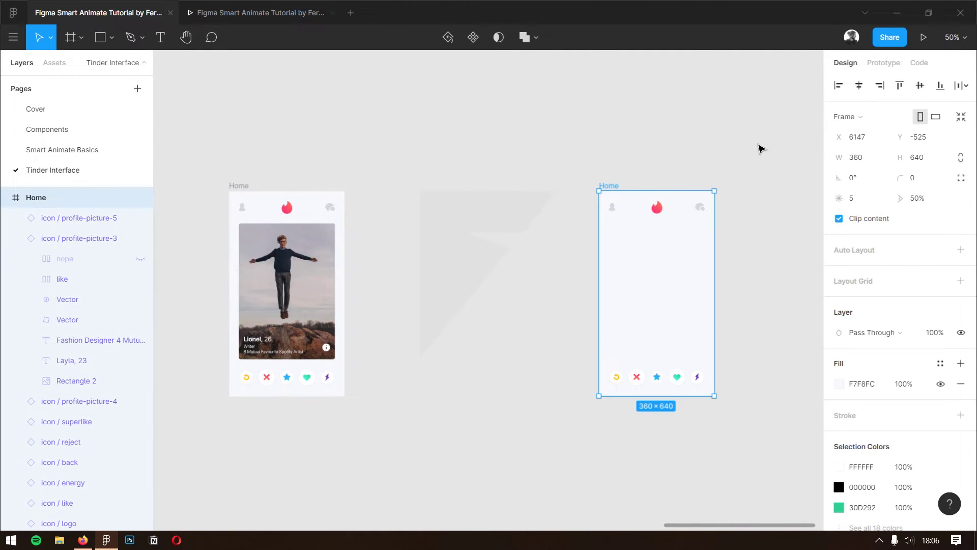
pyautogui.click(493, 275)
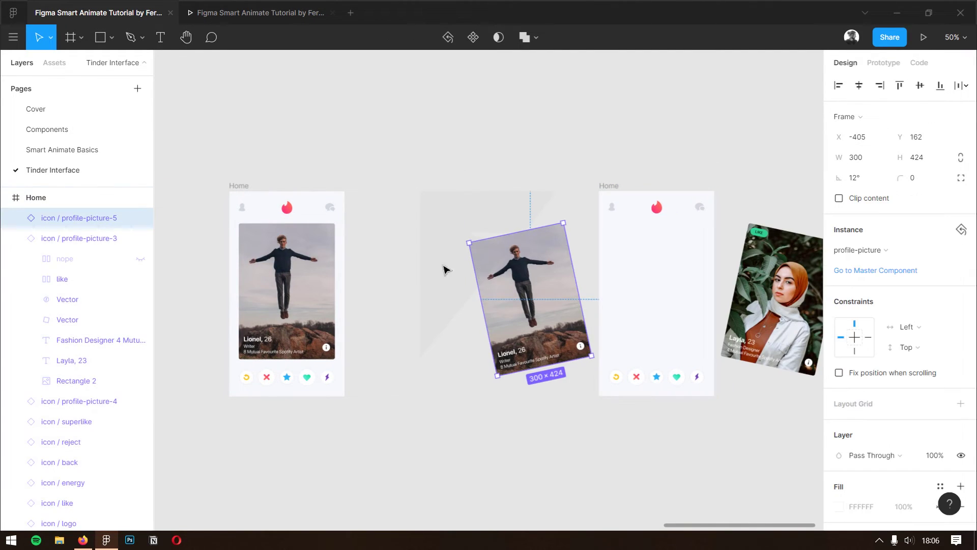
pyautogui.click(141, 239)
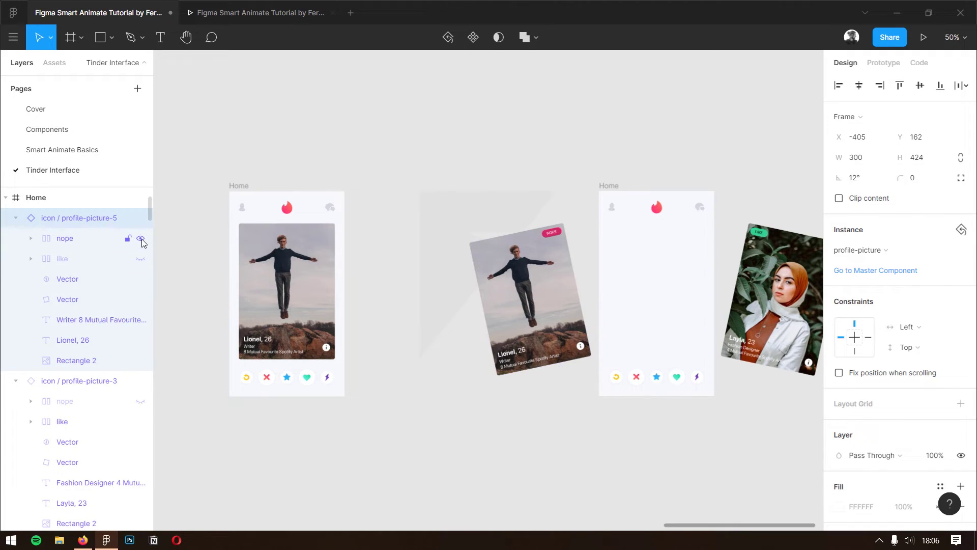
pyautogui.click(627, 184)
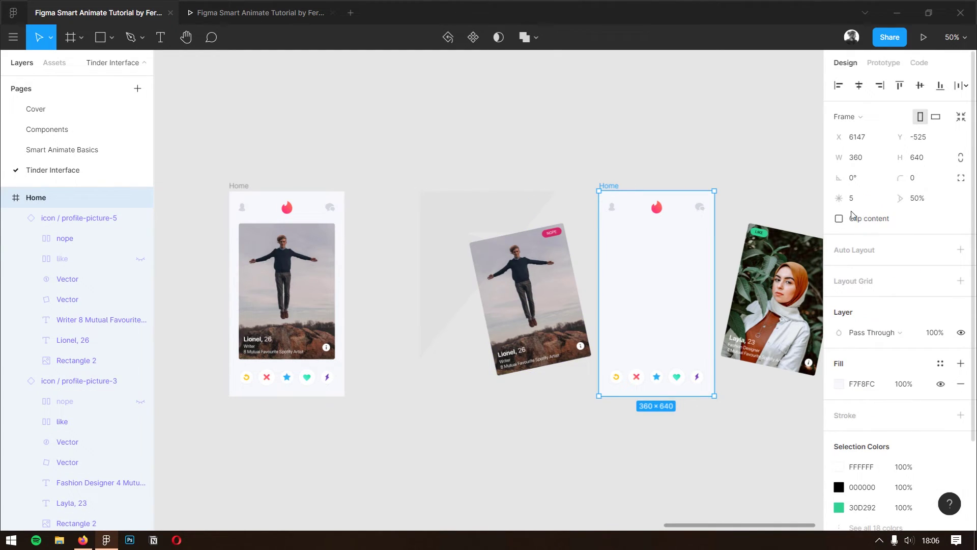
pyautogui.click(484, 176)
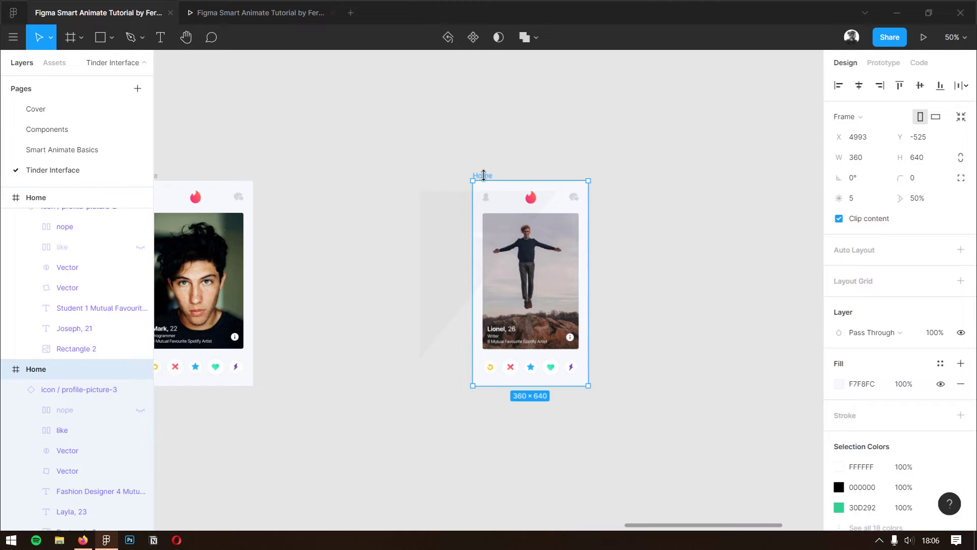
pyautogui.hscroll(-5, 422, 190)
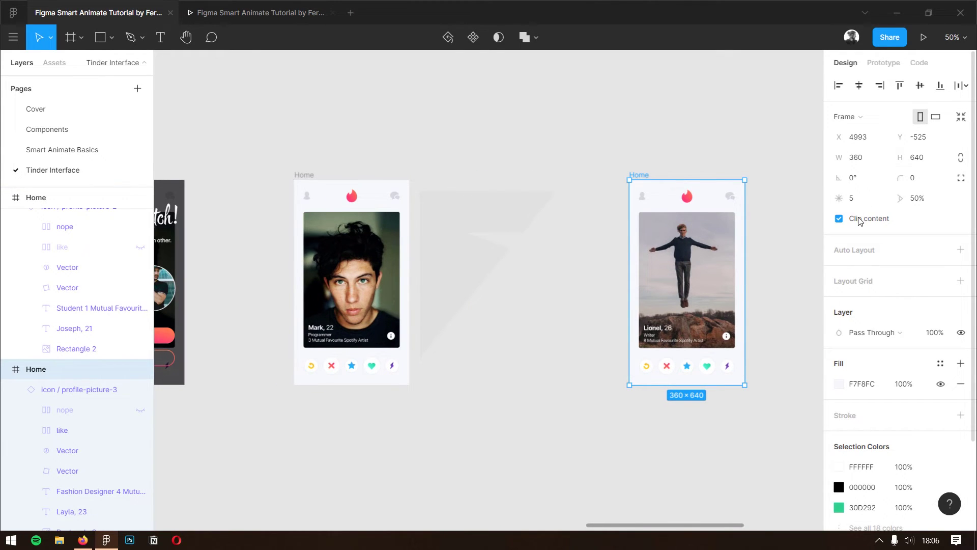
pyautogui.click(839, 218)
# Step: Show the NOPE badge on the tilted Mark card, then deselect and pan to Mark's and Lionel's screens
pyautogui.click(580, 259)
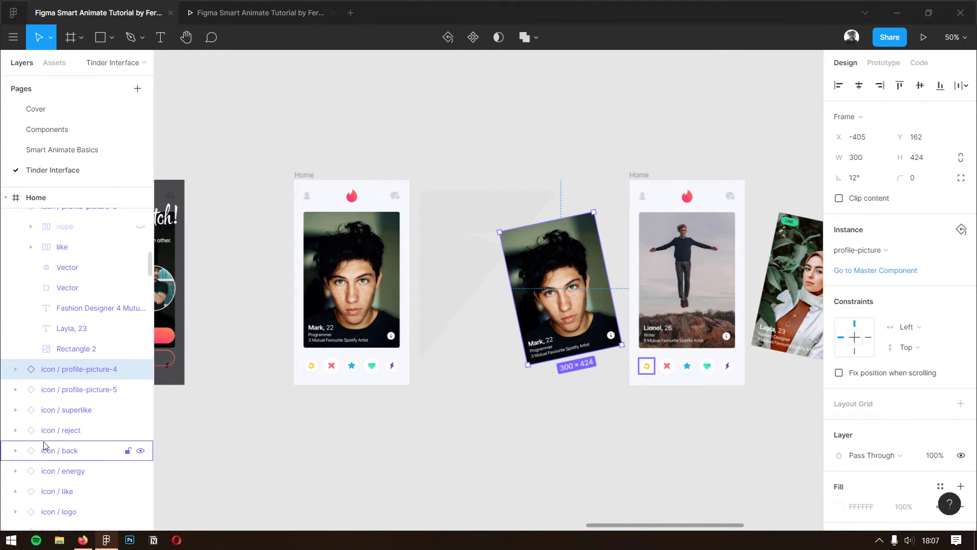
pyautogui.click(15, 369)
pyautogui.click(141, 389)
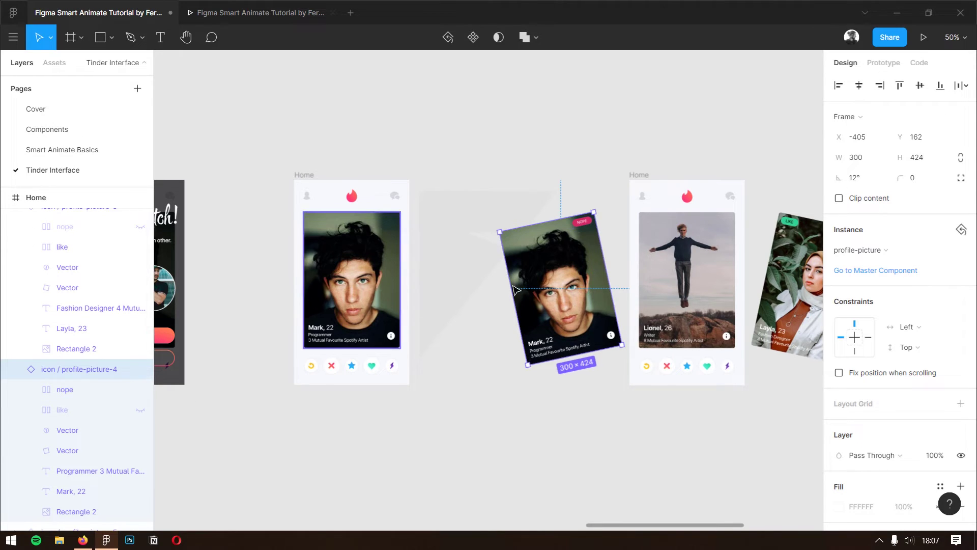
pyautogui.moveTo(712, 219); pyautogui.dragTo(519, 225)
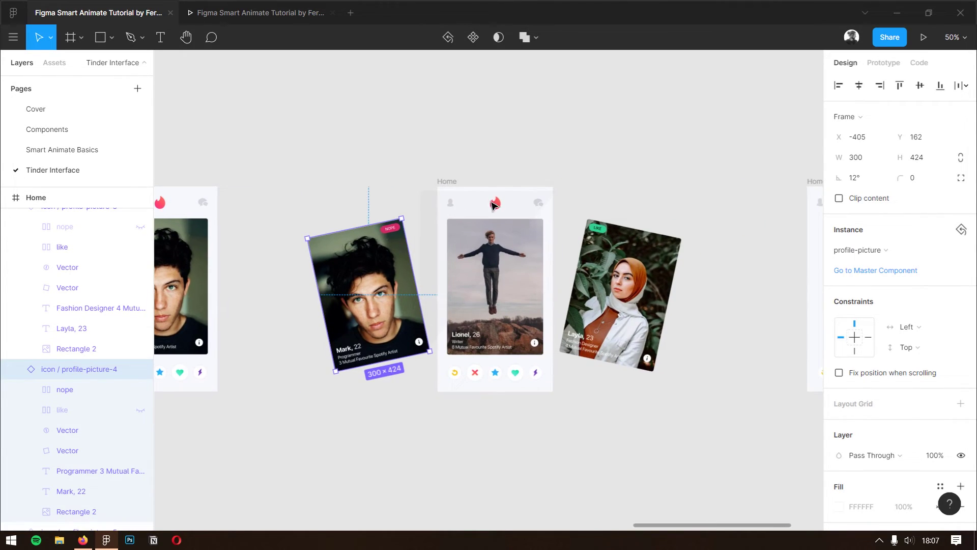
pyautogui.press('Escape')
pyautogui.click(303, 244)
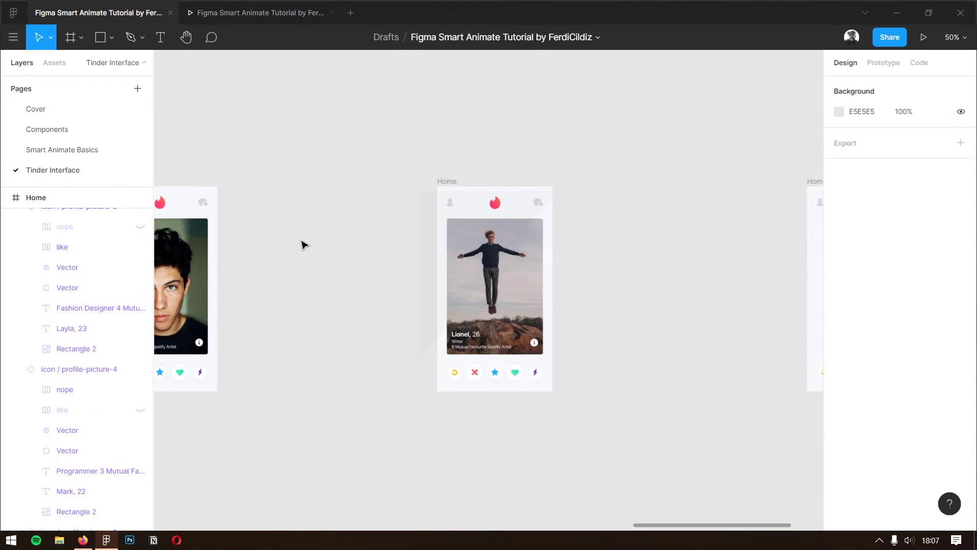
pyautogui.moveTo(302, 244); pyautogui.dragTo(452, 263)
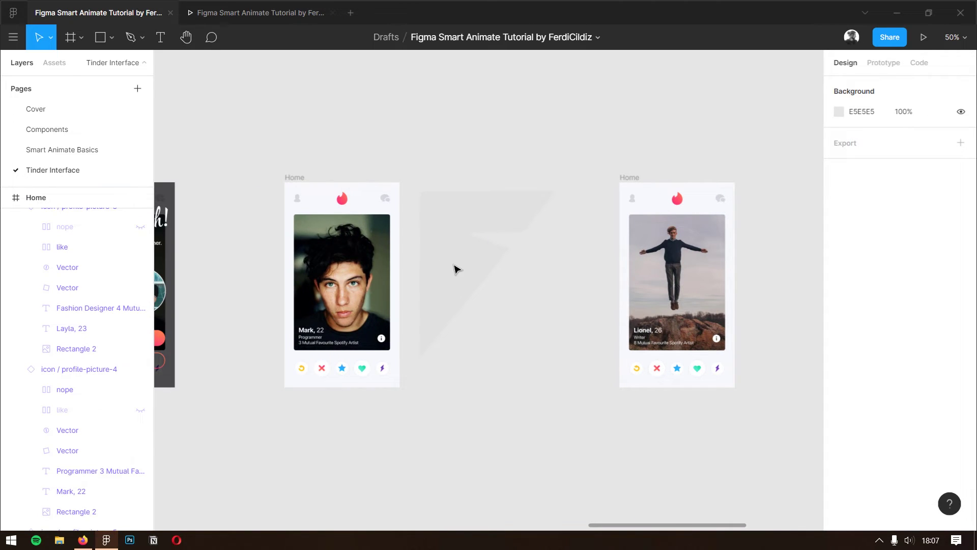
pyautogui.click(257, 13)
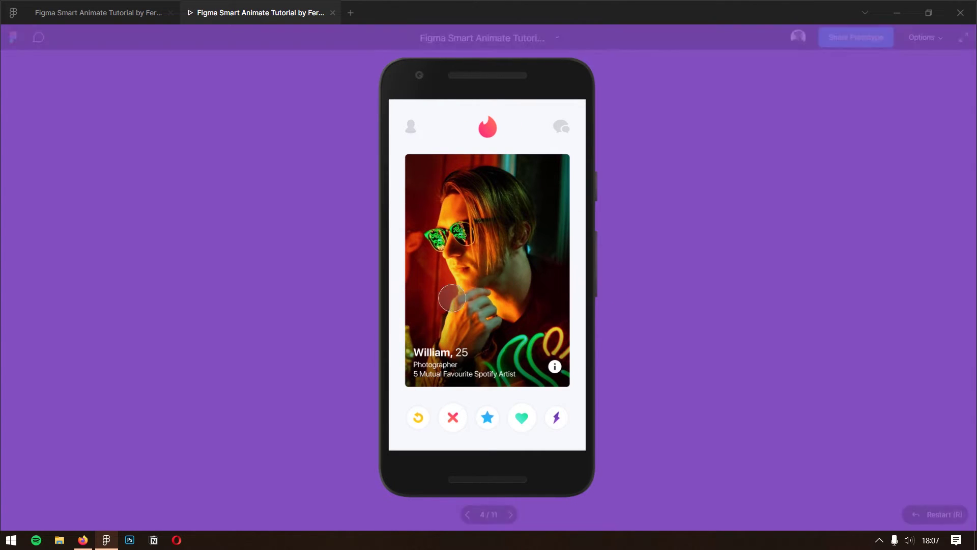
pyautogui.click(458, 294)
pyautogui.moveTo(436, 288); pyautogui.dragTo(534, 290)
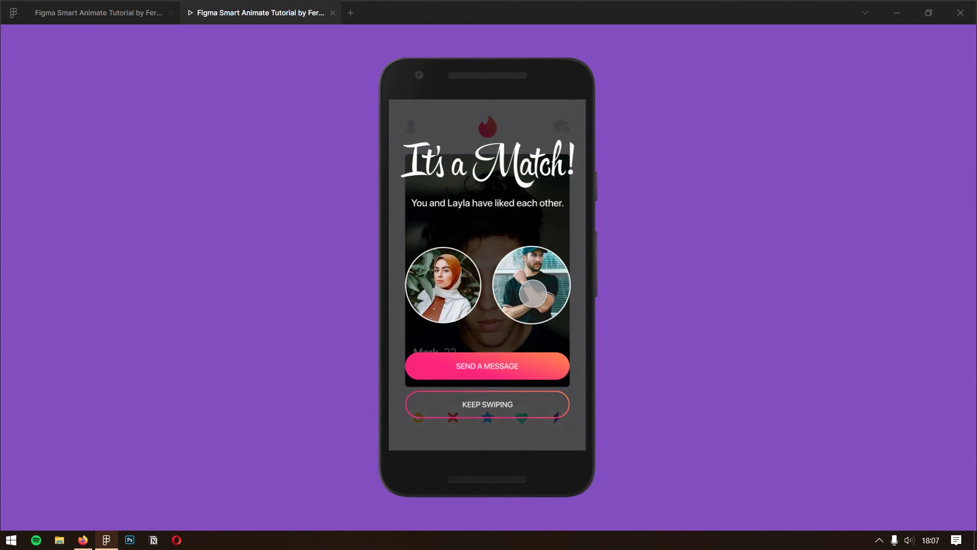
pyautogui.click(502, 399)
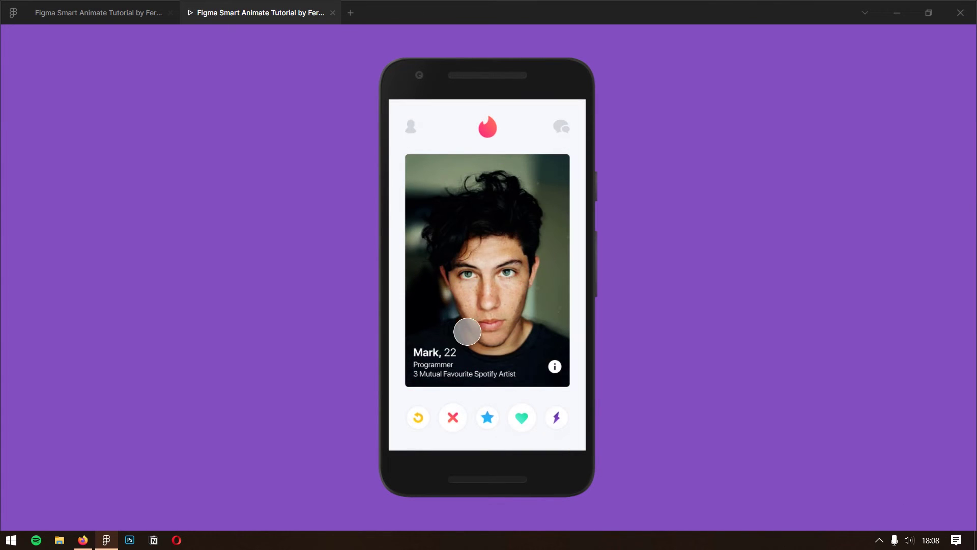
pyautogui.moveTo(542, 263); pyautogui.dragTo(404, 277)
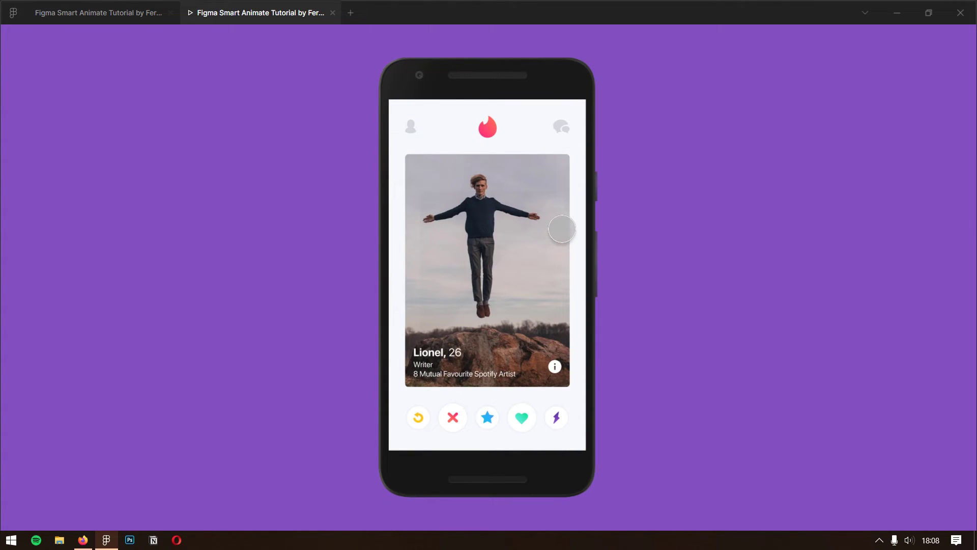
pyautogui.moveTo(563, 229); pyautogui.dragTo(396, 254)
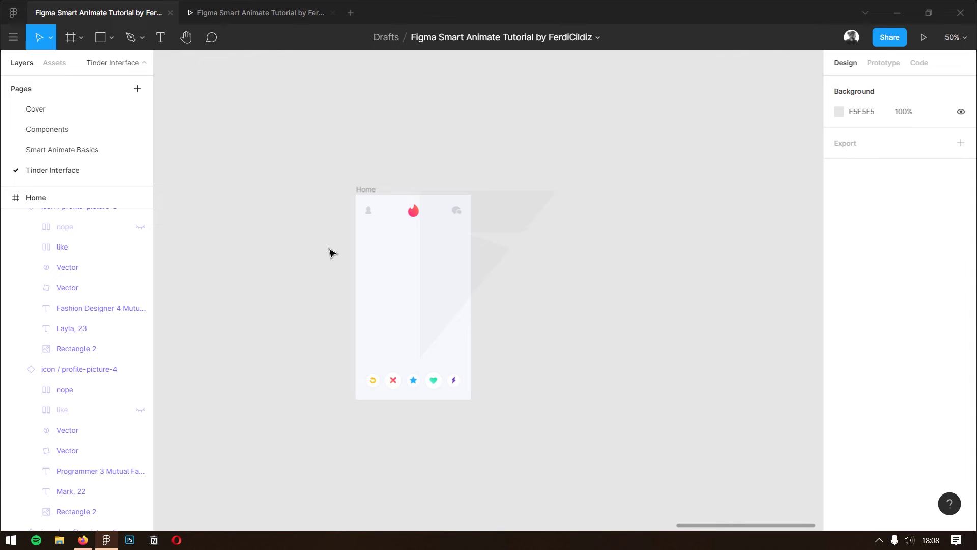
# Step: Select the whole row of Home frames and distribute them with equal 449 horizontal spacing
pyautogui.moveTo(303, 269); pyautogui.dragTo(634, 264)
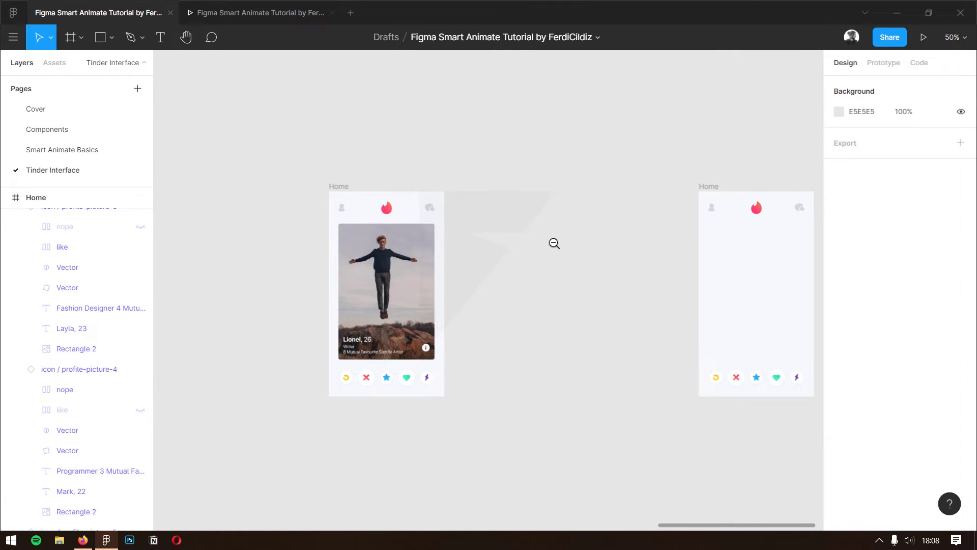
pyautogui.scroll(-5, 554, 243)
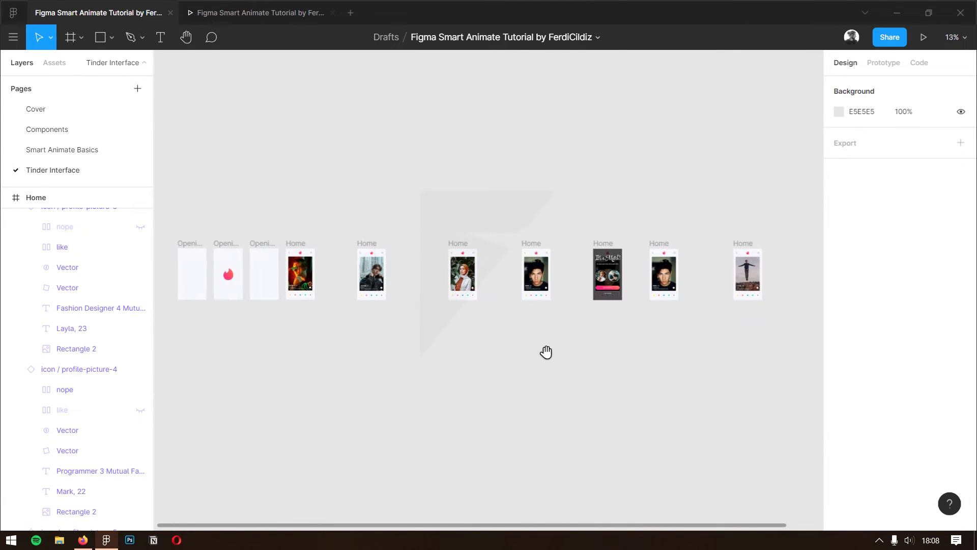
pyautogui.hotkey('ctrl', 'a')
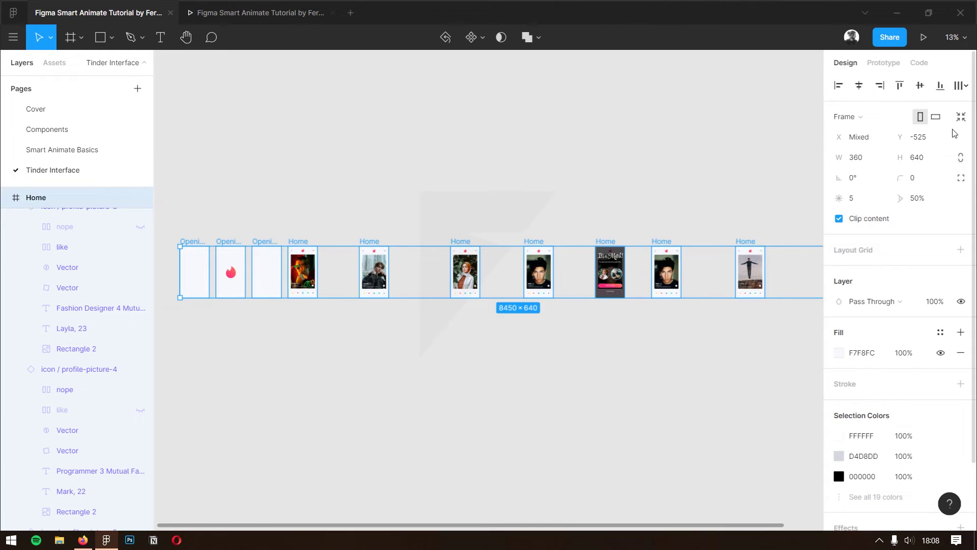
pyautogui.click(961, 86)
pyautogui.click(933, 142)
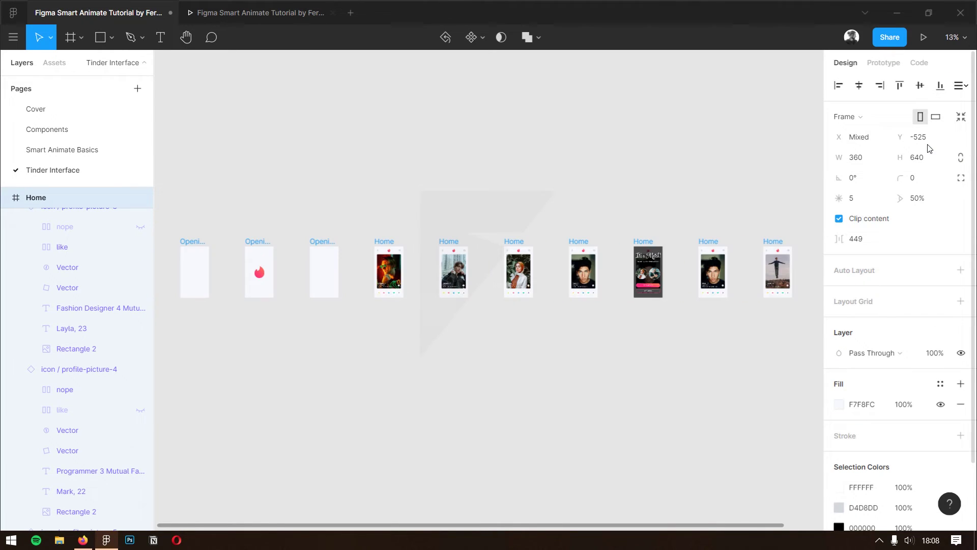
pyautogui.click(487, 407)
pyautogui.press('z')
pyautogui.moveTo(356, 219); pyautogui.dragTo(475, 316)
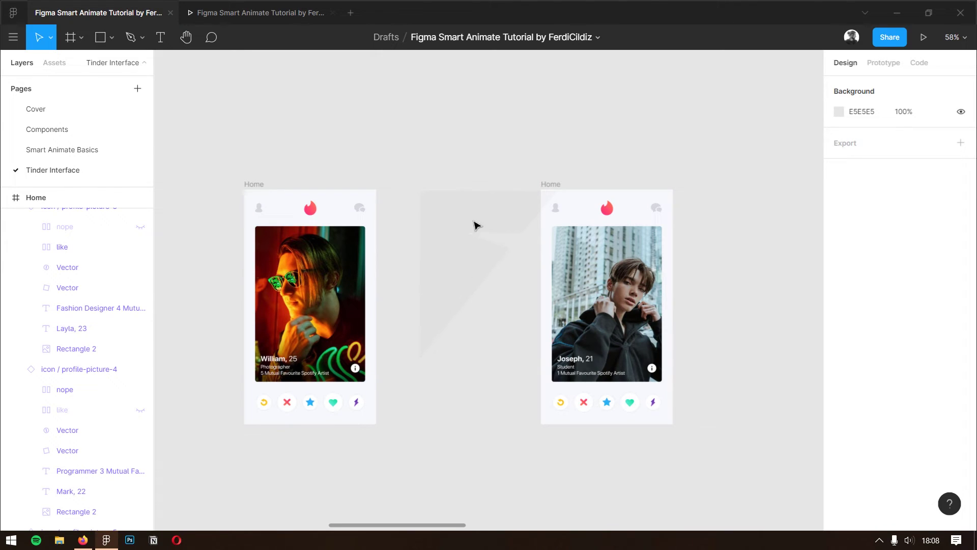
# Step: Rename Joseph's Home frame to Drag 1 and Layla's to Drag 2
pyautogui.doubleClick(562, 187)
pyautogui.write('Drag')
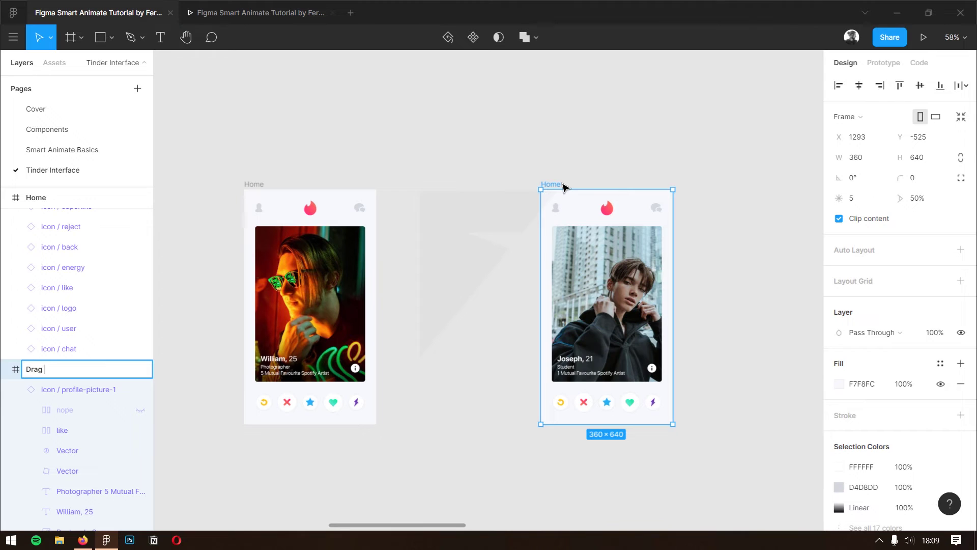
pyautogui.write('1')
pyautogui.press('Return')
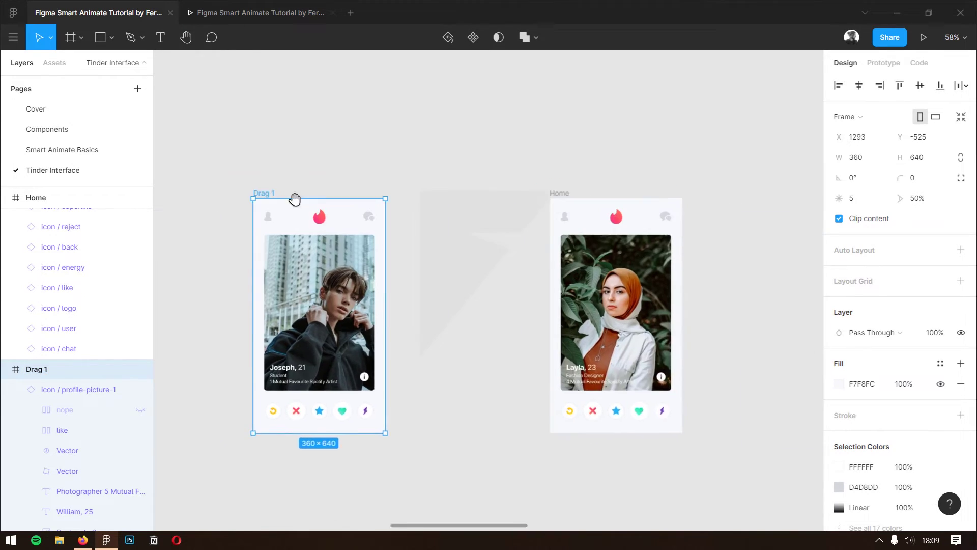
pyautogui.moveTo(577, 186); pyautogui.dragTo(235, 181)
pyautogui.click(516, 182)
pyautogui.doubleClick(516, 182)
pyautogui.write('Dra')
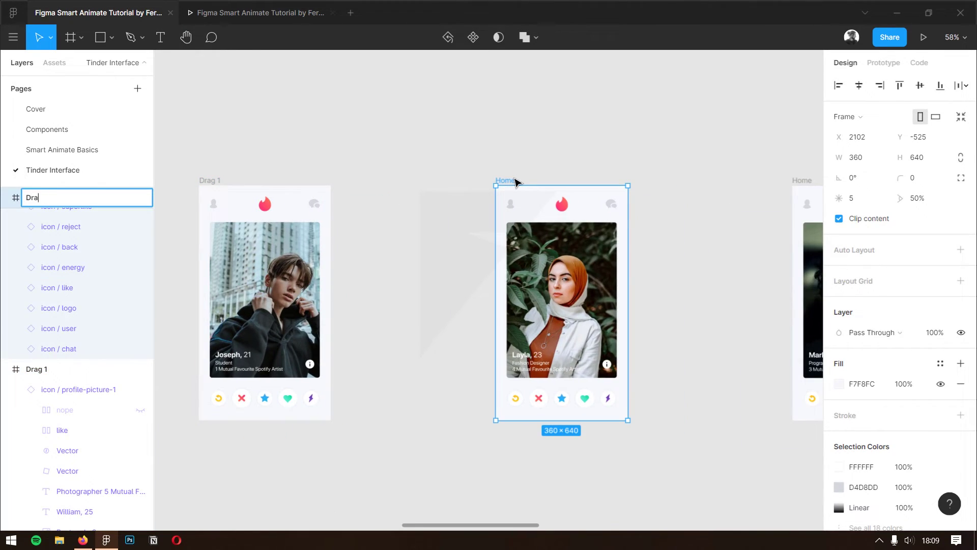
pyautogui.write('g 2')
pyautogui.press('Return')
# Step: Rename Mark's frame to Drag 3 and the match screen to Drag 4 (Match)
pyautogui.moveTo(663, 210); pyautogui.dragTo(316, 236)
pyautogui.click(459, 204)
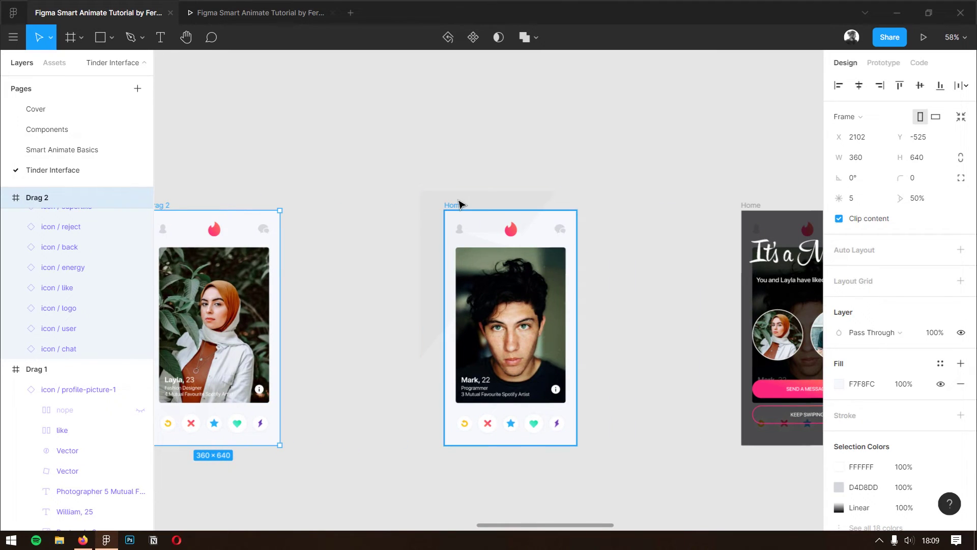
pyautogui.doubleClick(460, 204)
pyautogui.write('Drag 3')
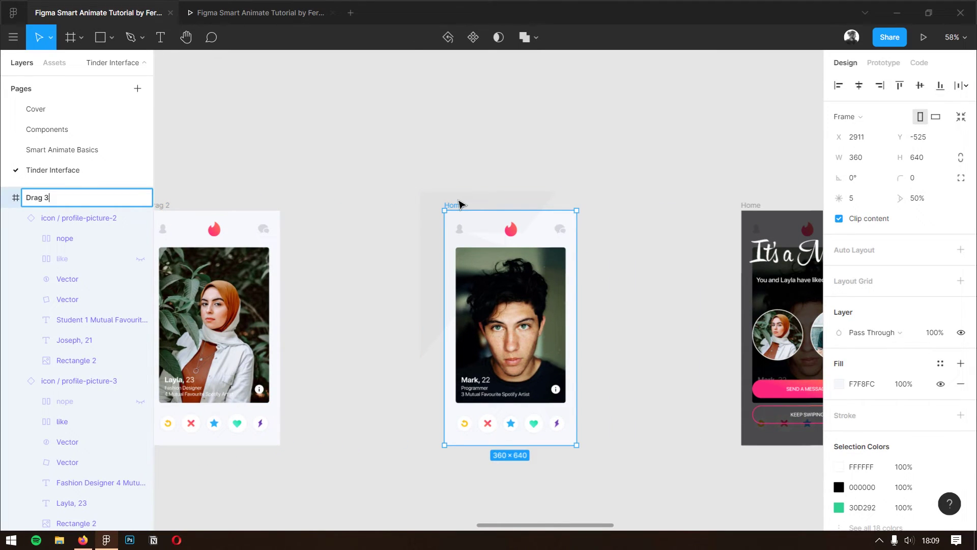
pyautogui.press('Return')
pyautogui.moveTo(648, 200); pyautogui.dragTo(372, 192)
pyautogui.click(478, 199)
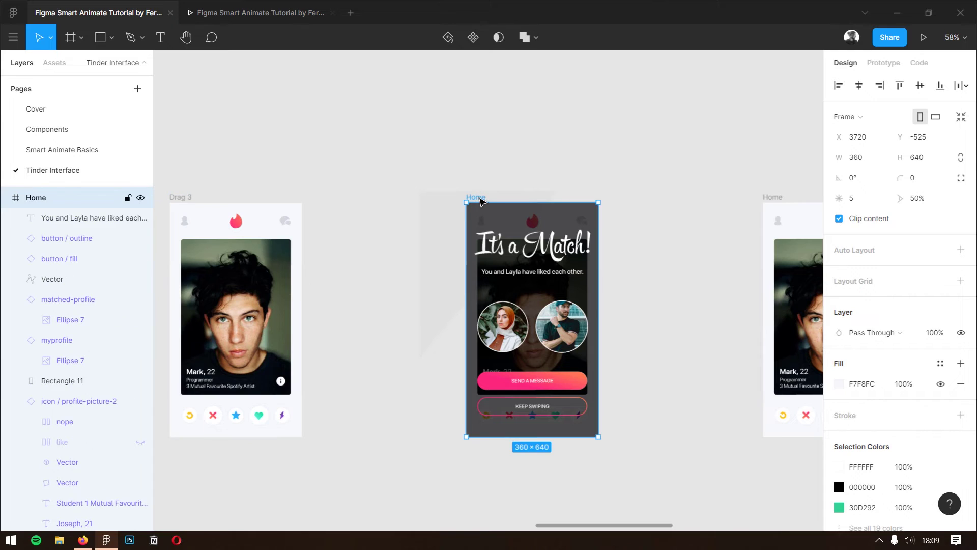
pyautogui.hotkey('ctrl', 'r')
pyautogui.write('Drag')
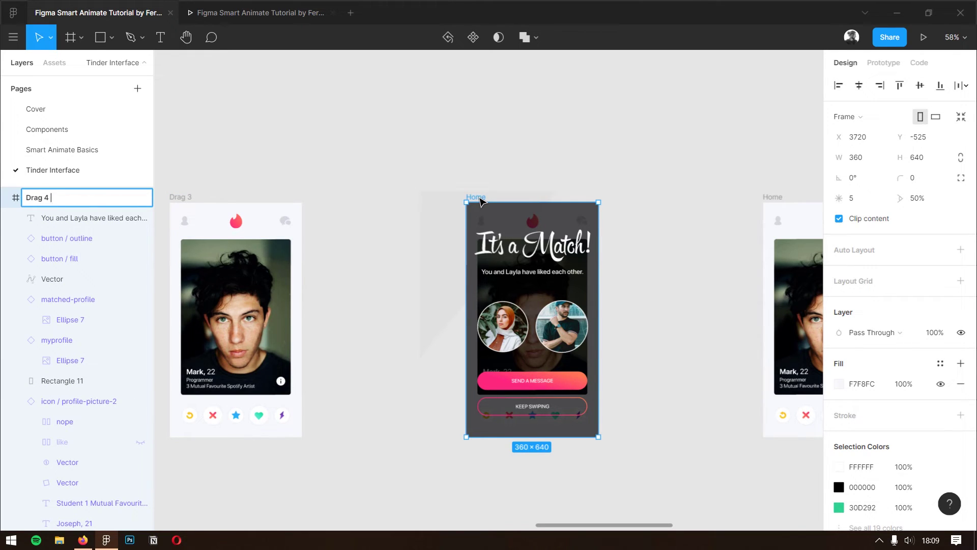
pyautogui.write(')')
pyautogui.press('Return')
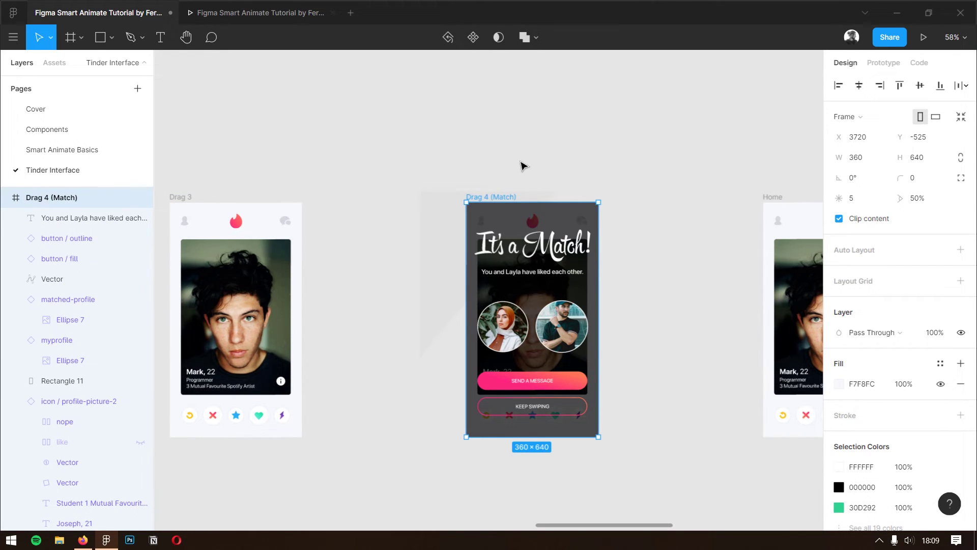
# Step: Rename the second Mark frame to Drag 5 and Lionel's frame to Drag 6
pyautogui.moveTo(672, 211); pyautogui.dragTo(421, 177)
pyautogui.click(447, 176)
pyautogui.hotkey('ctrl', 'r')
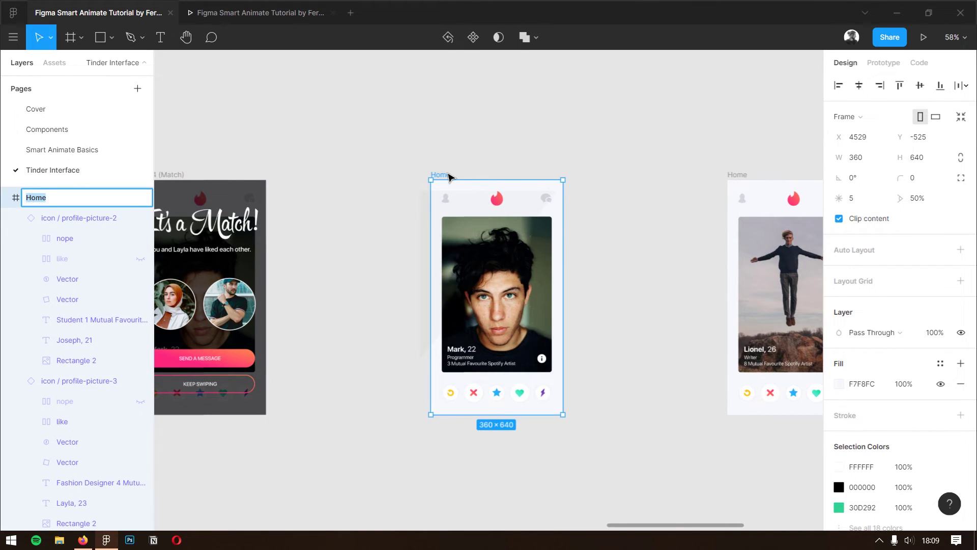
pyautogui.write('Drag 5')
pyautogui.press('Return')
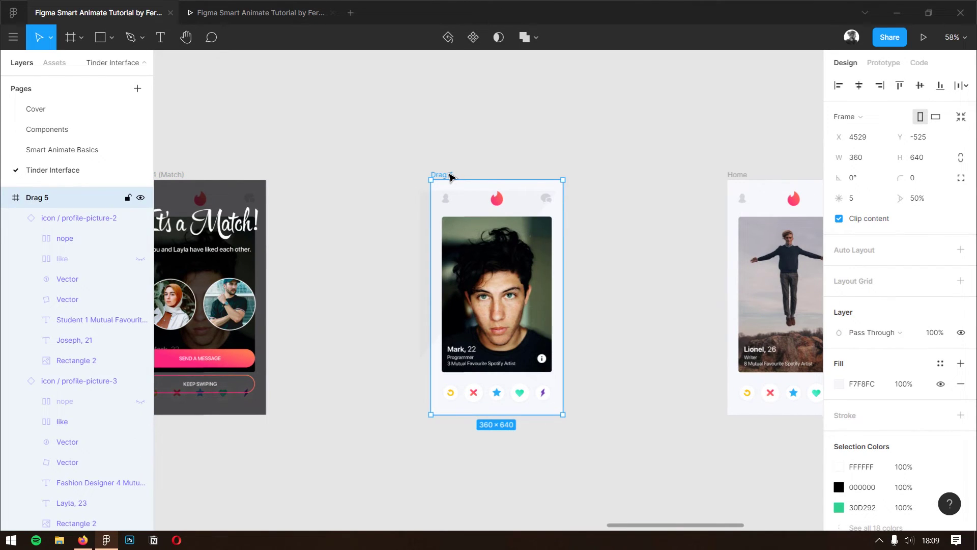
pyautogui.hscroll(3, 604, 168)
pyautogui.hscroll(3, 517, 166)
pyautogui.click(530, 168)
pyautogui.hotkey('ctrl', 'r')
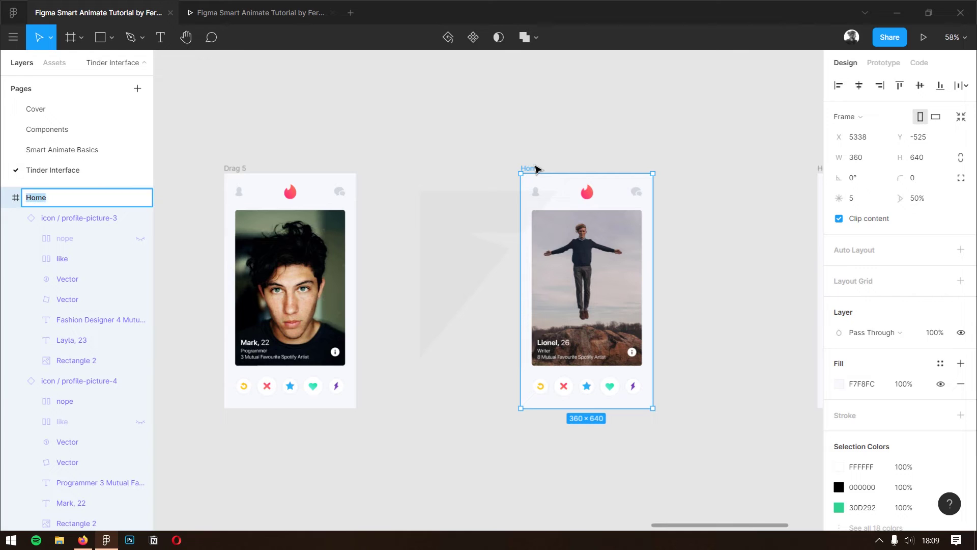
pyautogui.write('Drag 6')
pyautogui.press('Return')
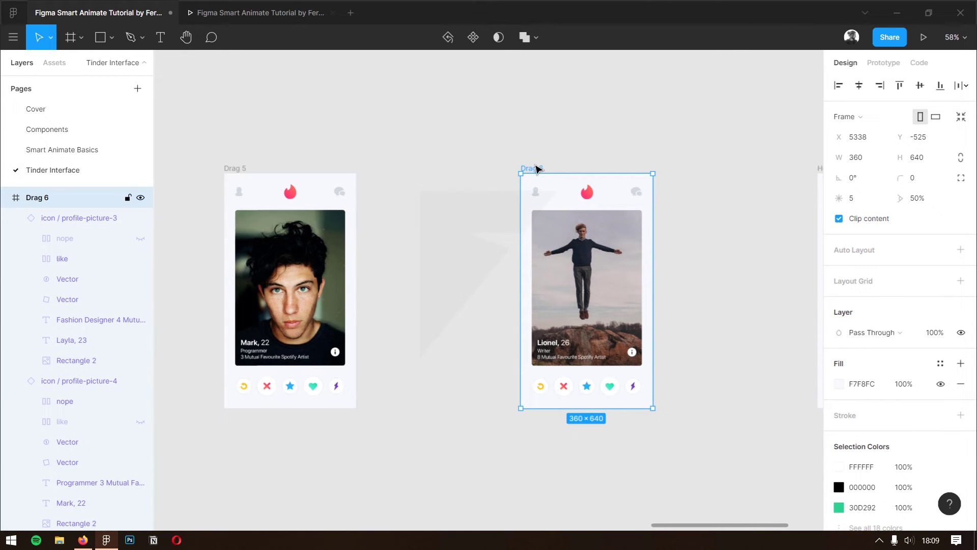
# Step: Rename the empty last frame to Drag 7 and centre the view on Drag 6 and Drag 7
pyautogui.hscroll(3, 537, 168)
pyautogui.hscroll(2, 581, 170)
pyautogui.click(563, 186)
pyautogui.hotkey('ctrl', 'r')
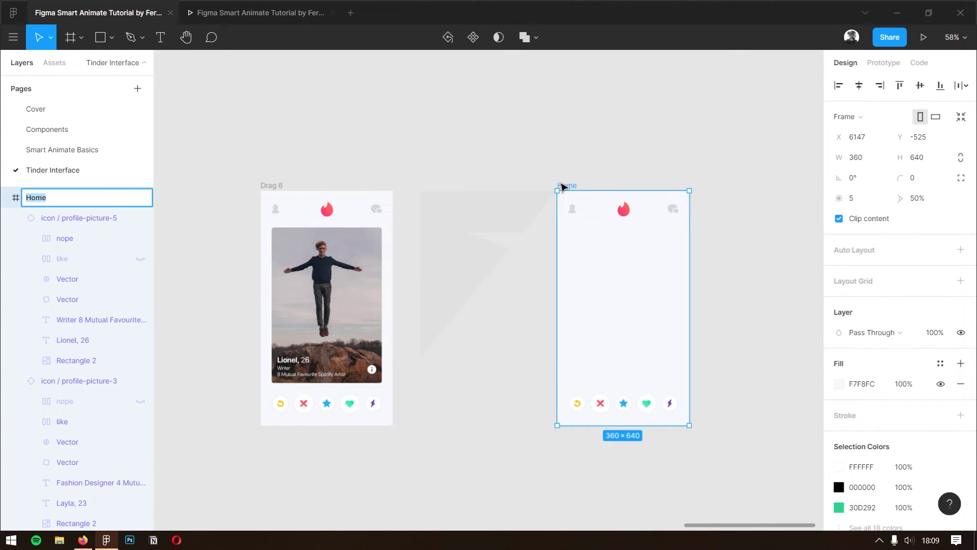
pyautogui.write('Drag 7')
pyautogui.press('Return')
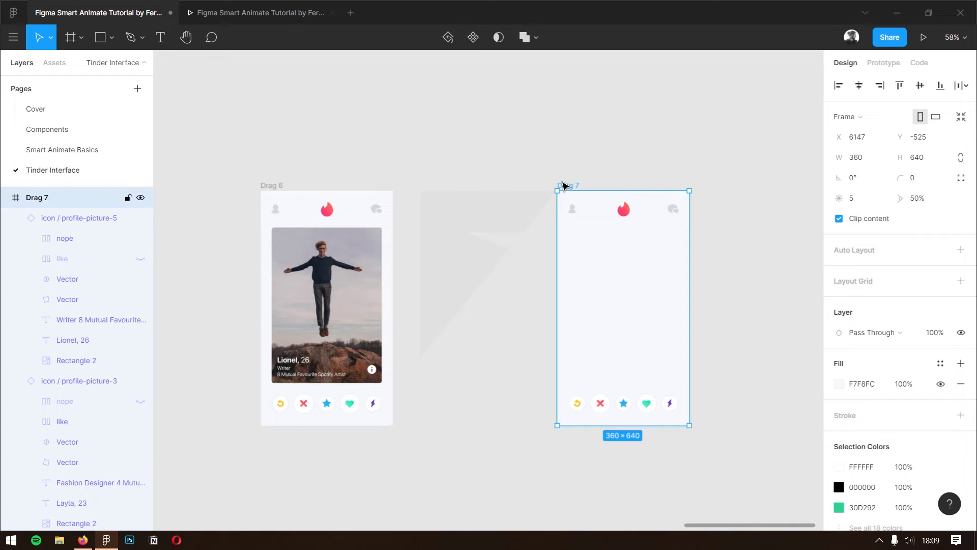
pyautogui.click(659, 130)
pyautogui.moveTo(505, 318)
pyautogui.mouseDown()
pyautogui.moveTo(517, 258)
pyautogui.moveTo(545, 258)
pyautogui.mouseUp()
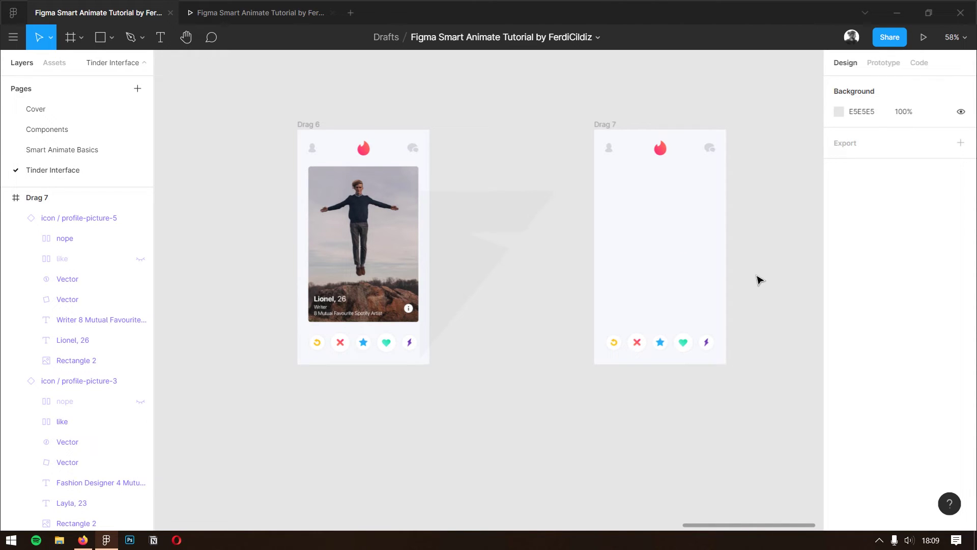
pyautogui.moveTo(604, 192)
pyautogui.mouseDown()
pyautogui.moveTo(468, 233)
pyautogui.moveTo(451, 216)
pyautogui.mouseUp()
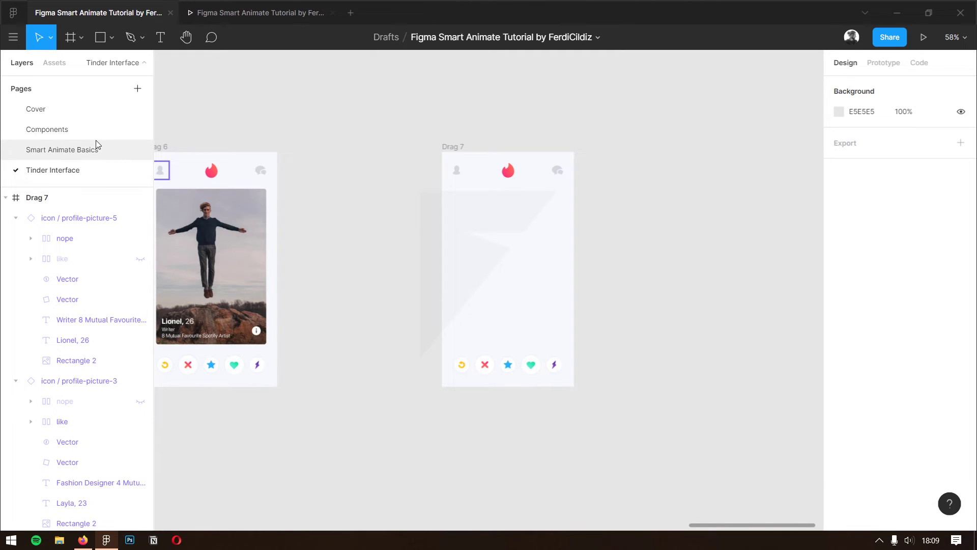
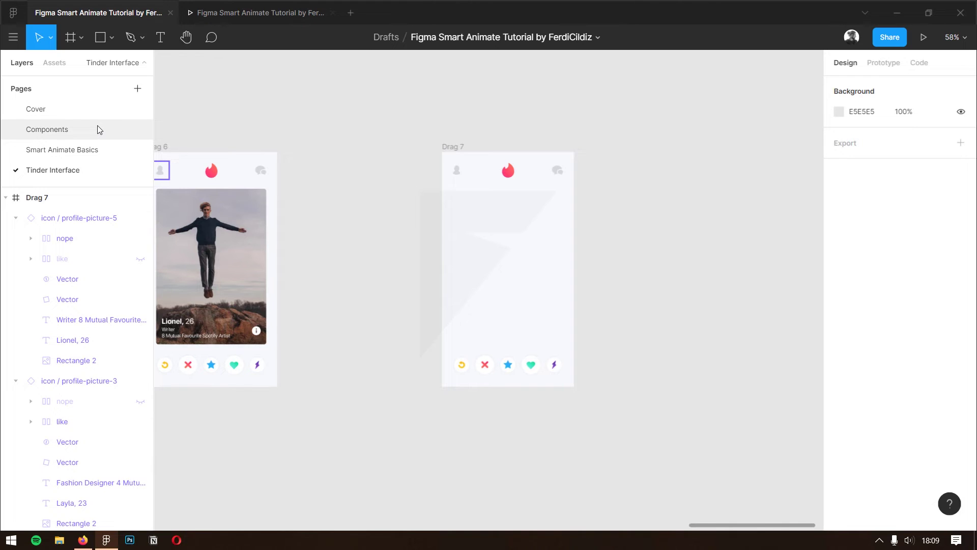
# Step: Paste a copy of the myprofile picture from the Components page into Drag 7, centred horizontally
pyautogui.click(47, 130)
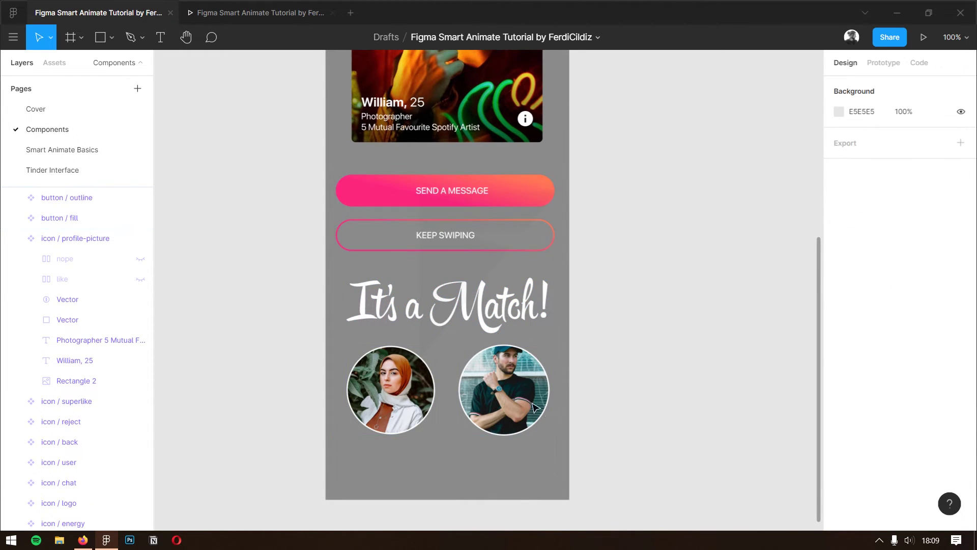
pyautogui.click(516, 394)
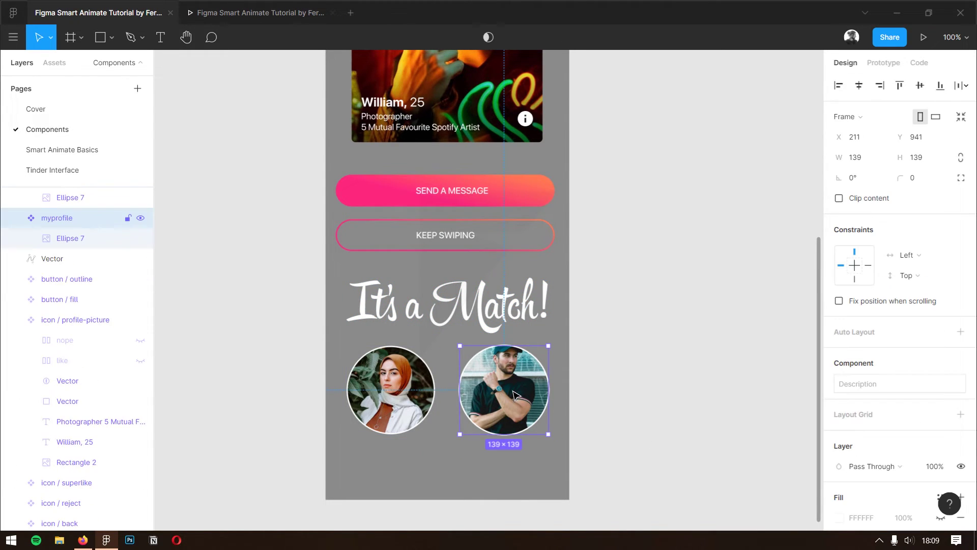
pyautogui.click(102, 170)
pyautogui.click(470, 159)
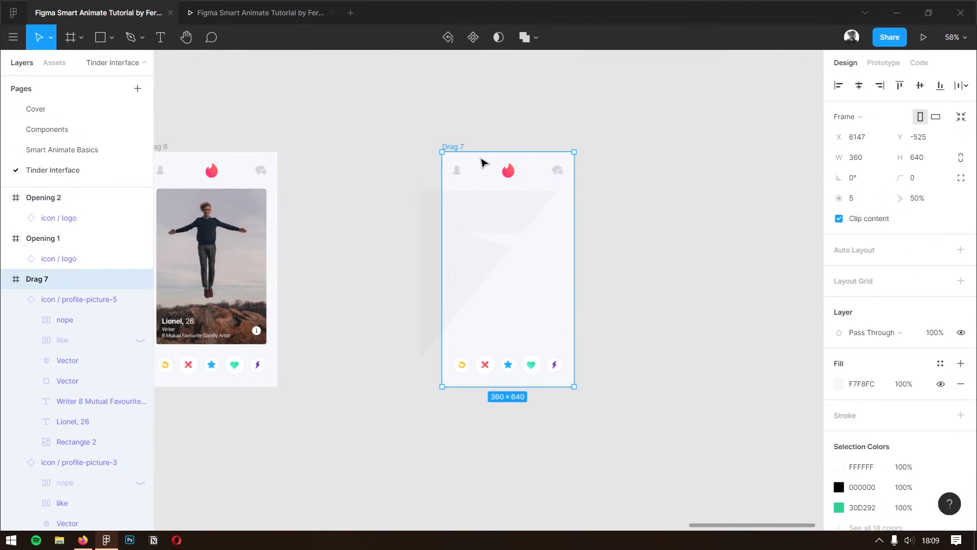
pyautogui.hotkey('ctrl', 'v')
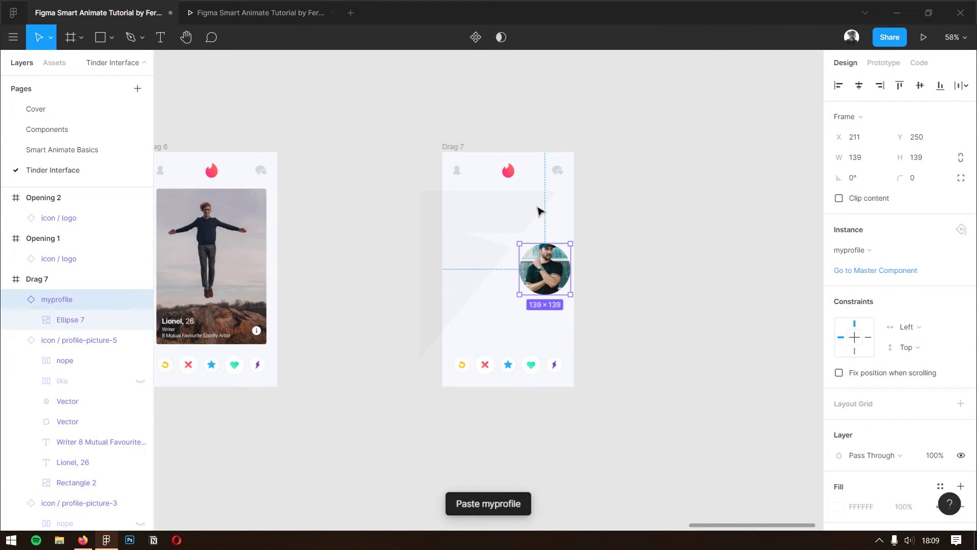
pyautogui.click(859, 85)
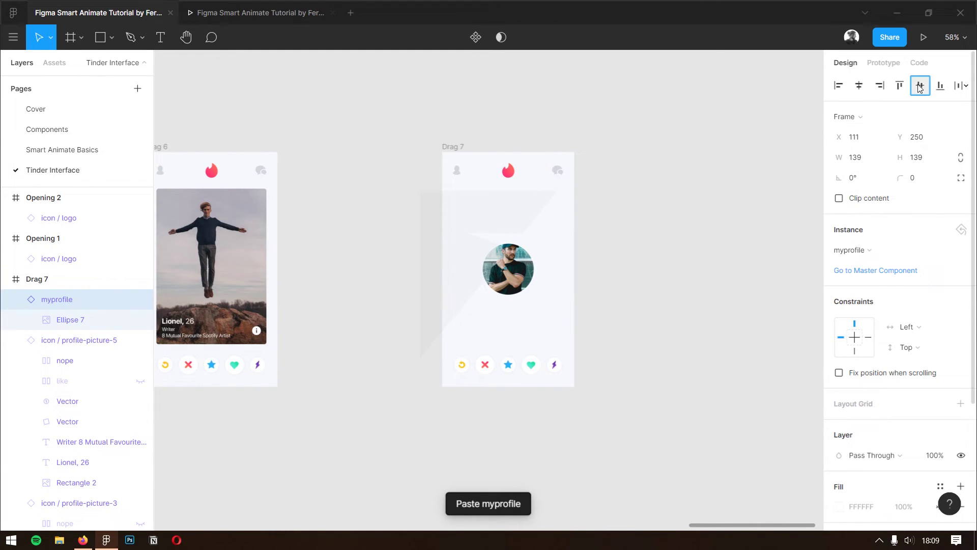
pyautogui.click(654, 269)
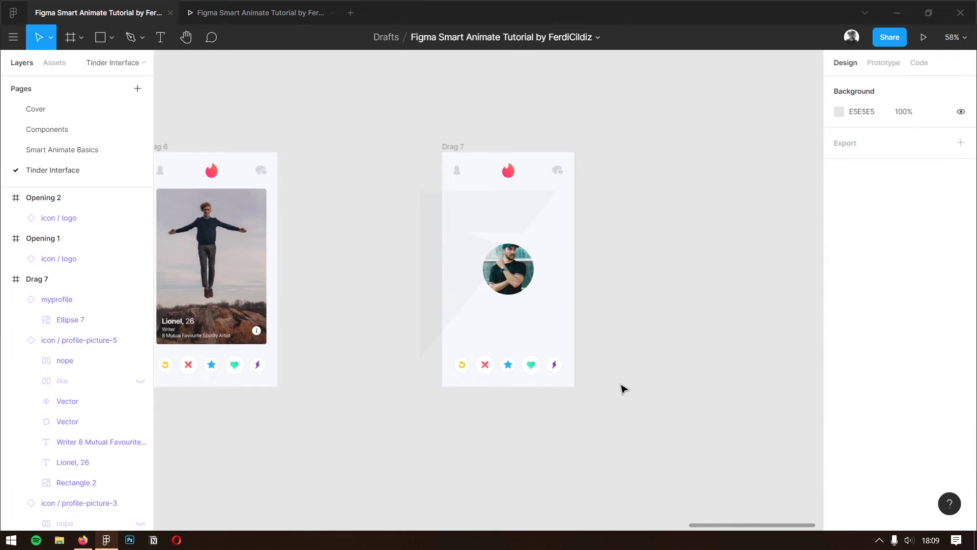
# Step: Set the five action icons at the bottom of Drag 7 to 0% opacity
pyautogui.moveTo(600, 407); pyautogui.dragTo(449, 359)
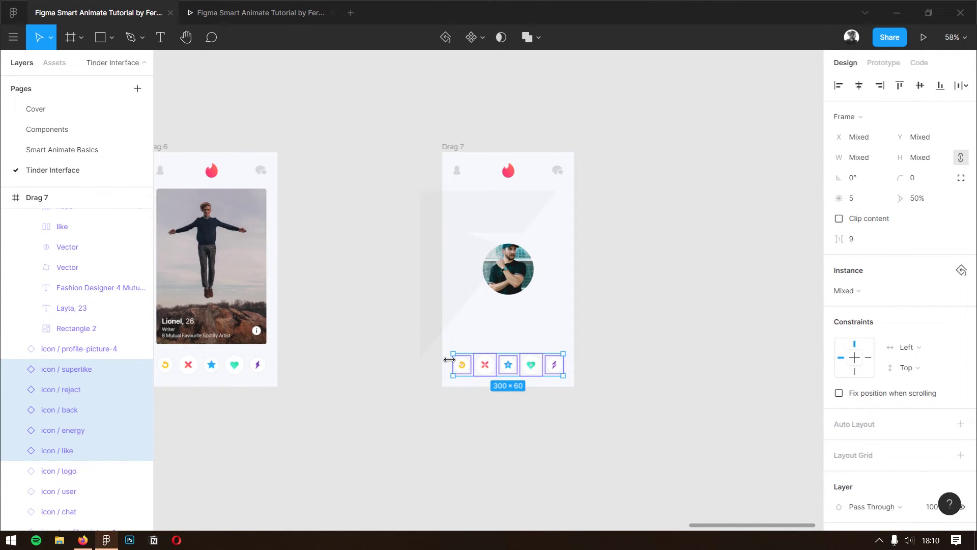
pyautogui.press('0')
pyautogui.press('0')
pyautogui.click(537, 429)
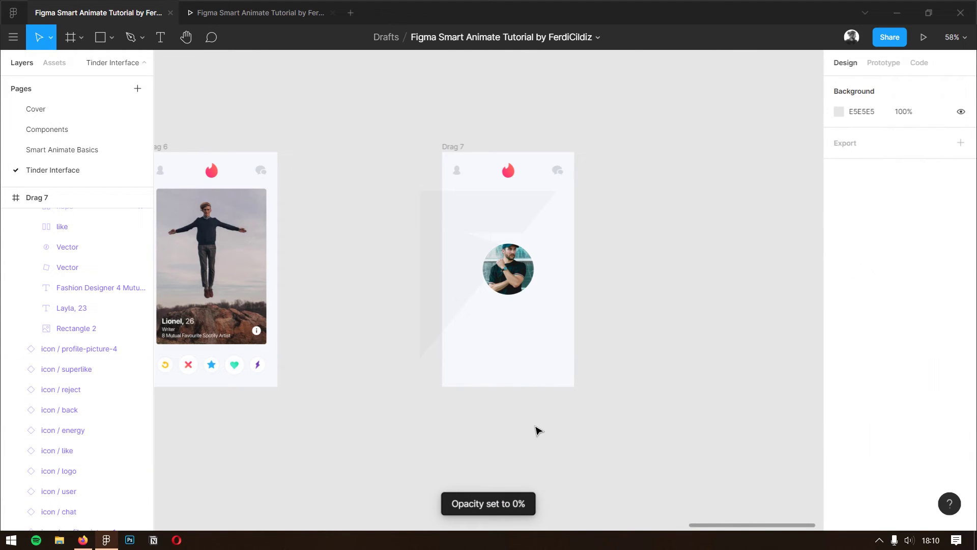
pyautogui.scroll(3, 569, 265)
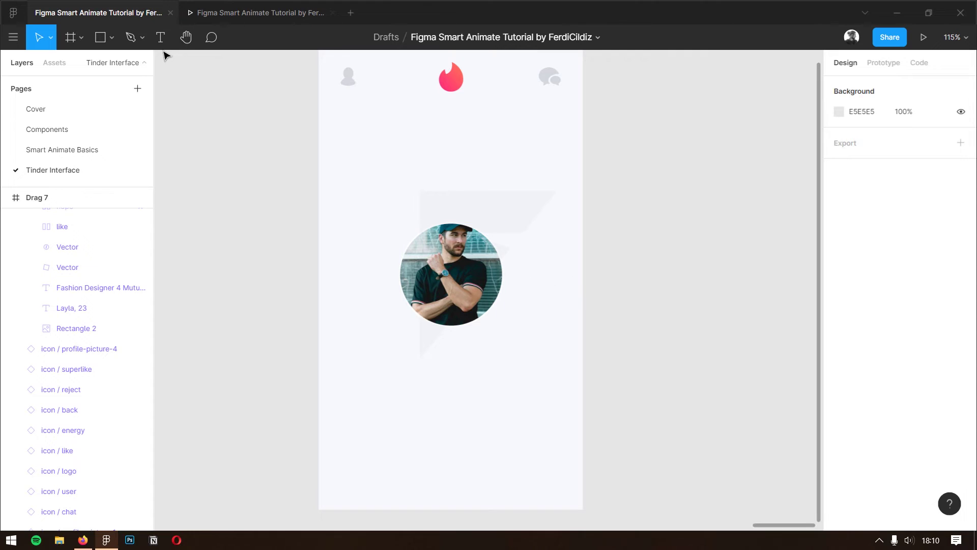
# Step: Draw a 168×168 circle over the profile photo
pyautogui.click(108, 46)
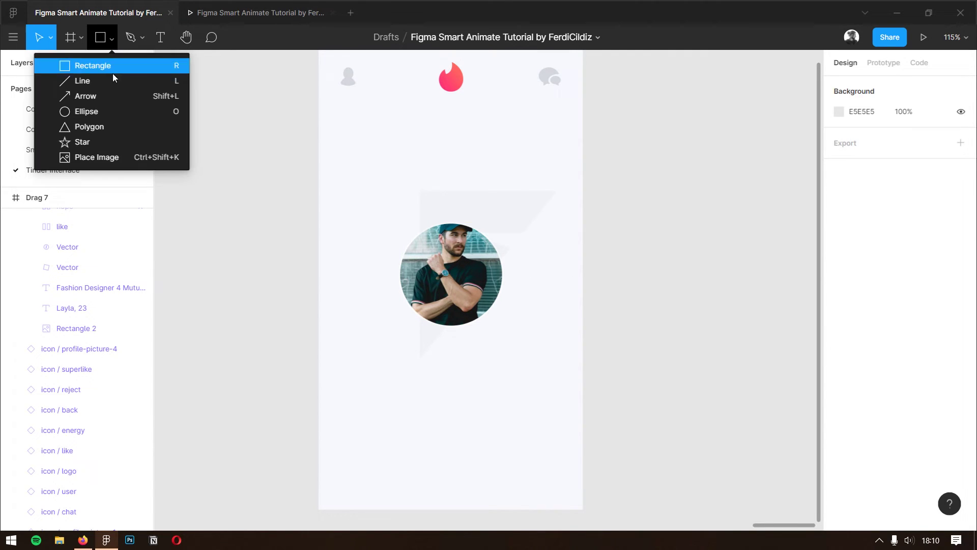
pyautogui.click(109, 113)
pyautogui.moveTo(395, 216); pyautogui.dragTo(517, 339)
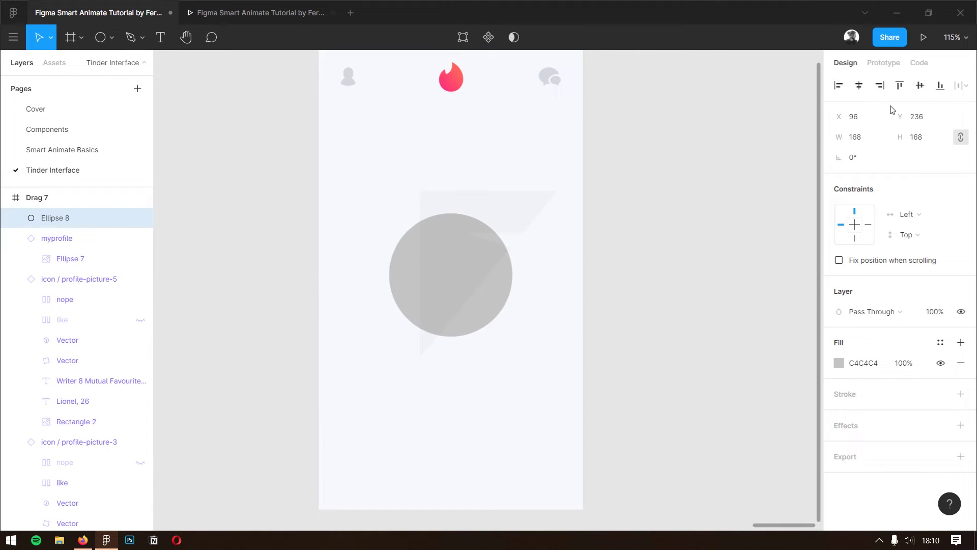
# Step: Fill the circle with pink FD267D at 10% opacity
pyautogui.click(838, 363)
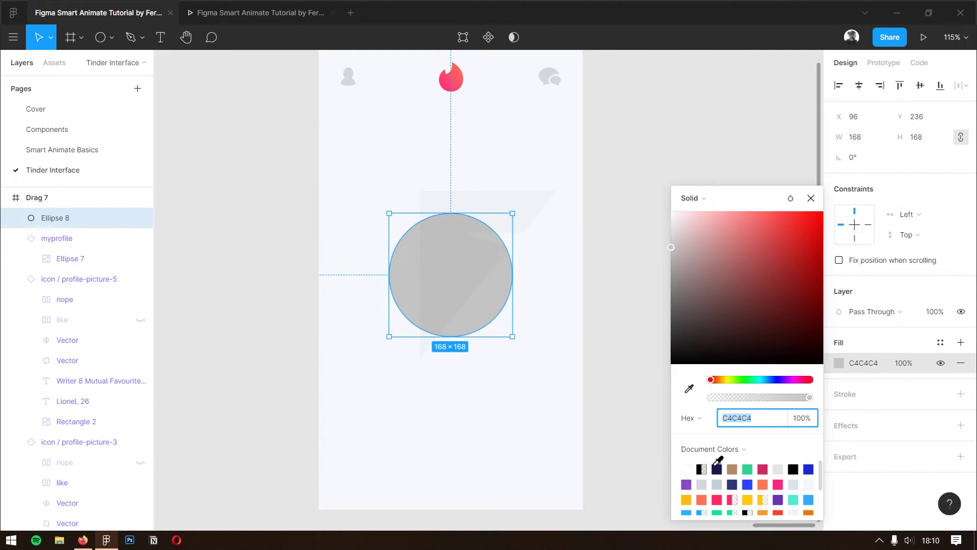
pyautogui.scroll(-2, 786, 488)
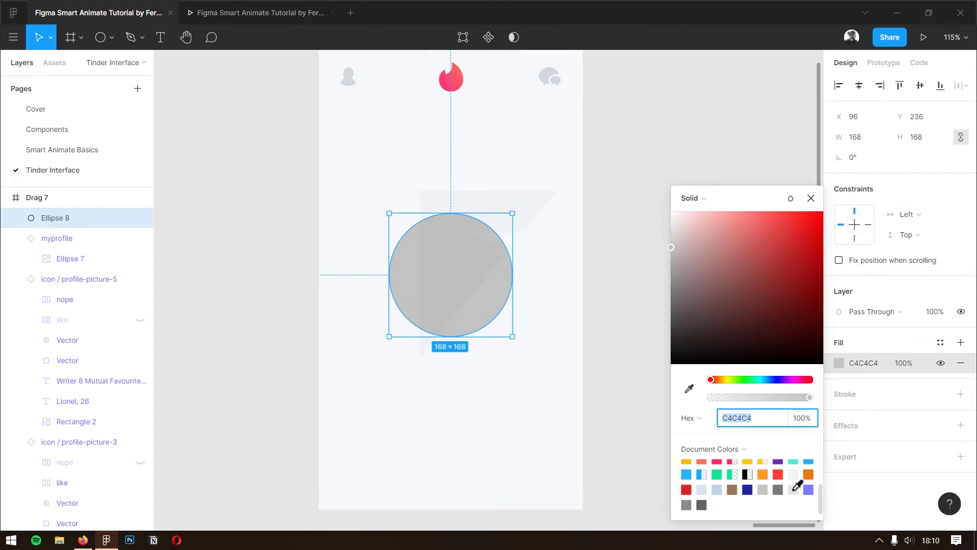
pyautogui.scroll(2, 797, 486)
pyautogui.click(763, 483)
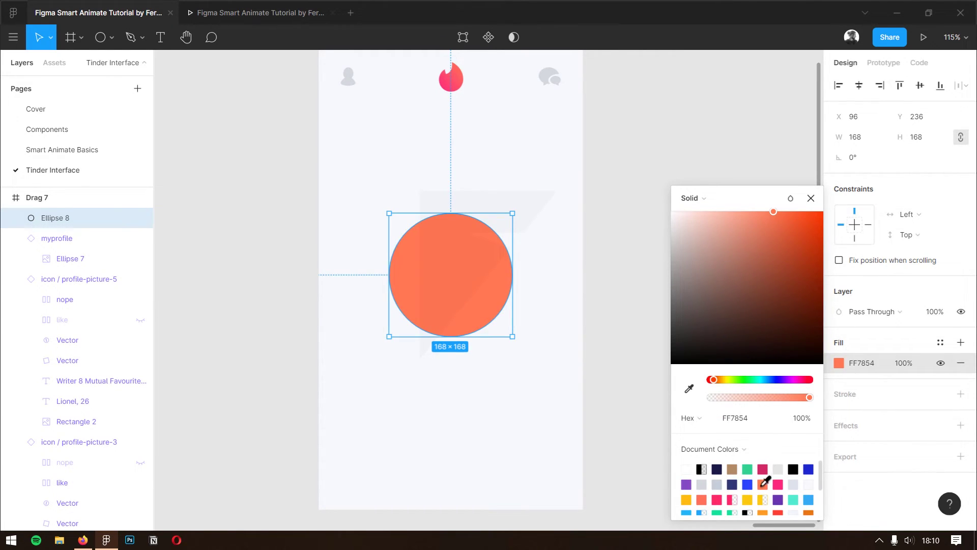
pyautogui.click(779, 483)
pyautogui.click(618, 302)
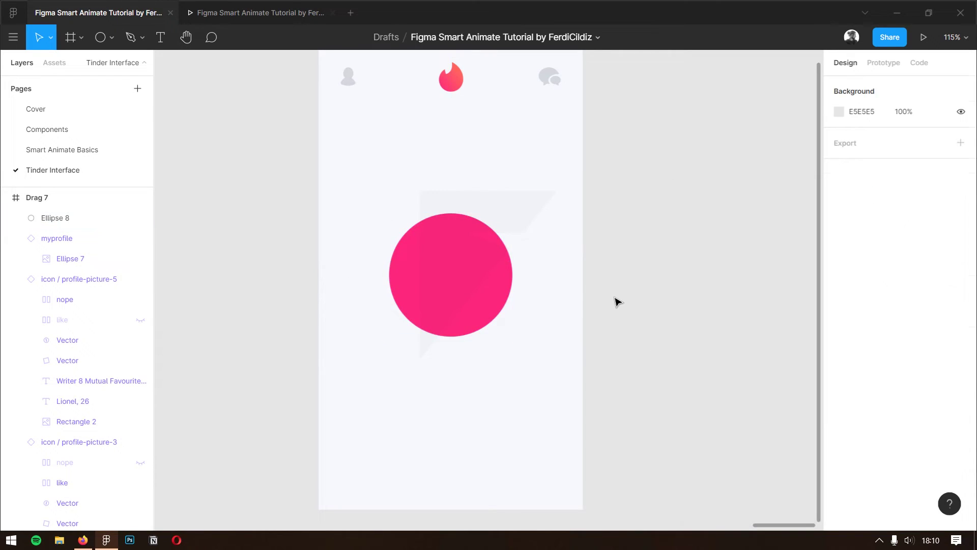
pyautogui.click(498, 277)
pyautogui.press('1')
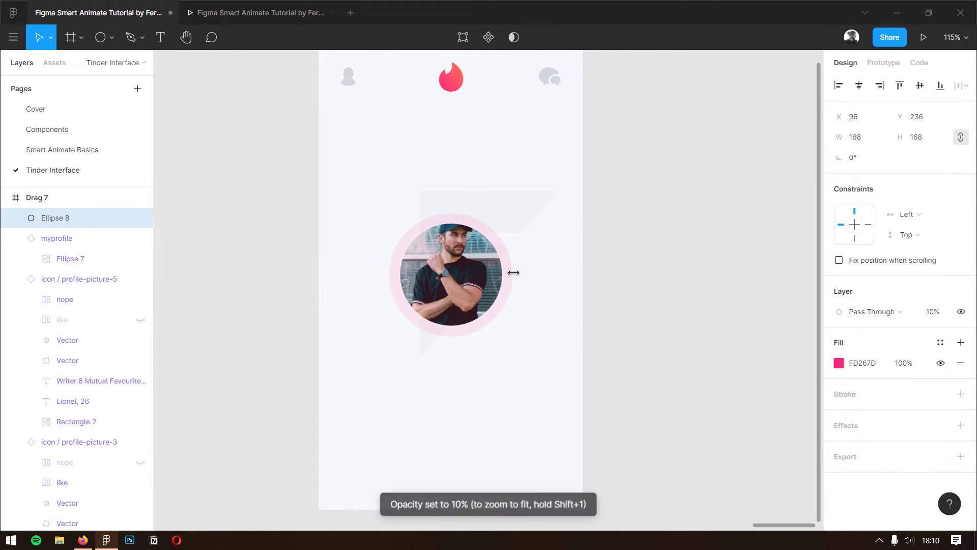
pyautogui.moveTo(514, 273); pyautogui.dragTo(517, 276)
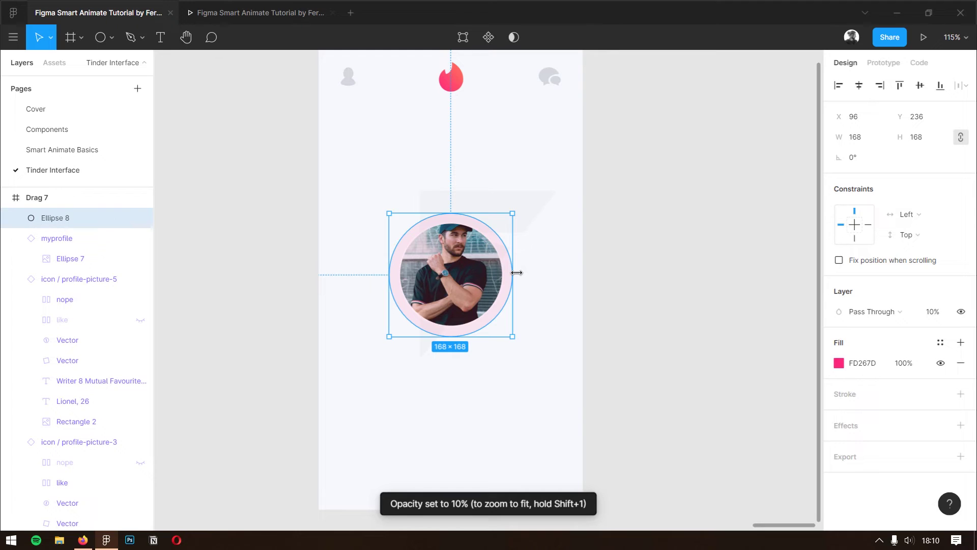
pyautogui.moveTo(458, 259)
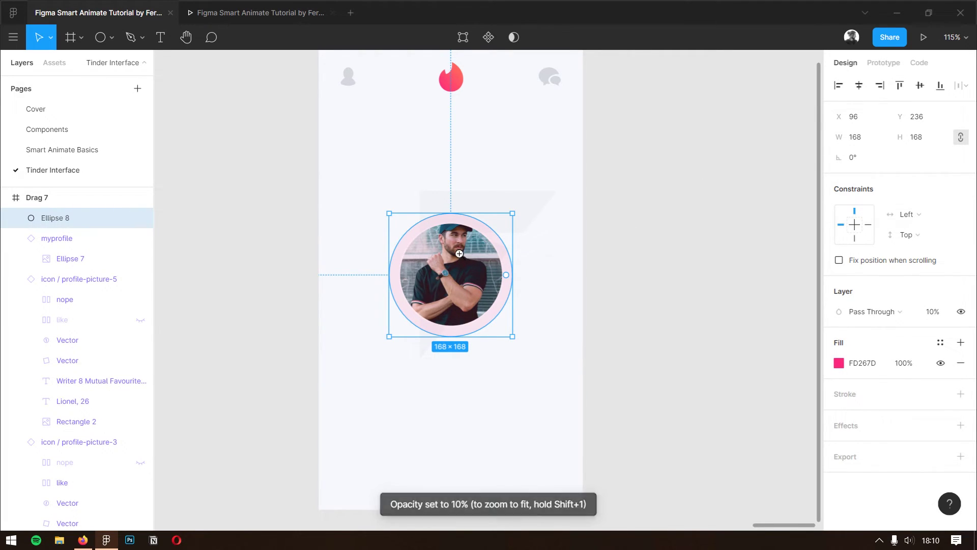
pyautogui.keyDown('ctrl'); pyautogui.scroll(5, 459, 253); pyautogui.keyUp('ctrl')
# Step: Duplicate the pink circle as a 154×154 pale pink outline ring at 100% opacity
pyautogui.hotkey('ctrl', 'd')
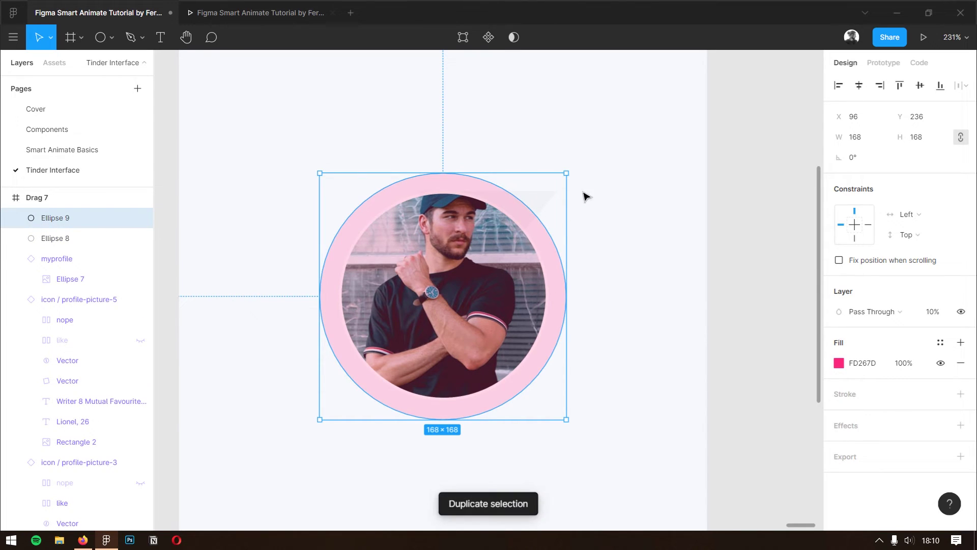
pyautogui.moveTo(566, 173); pyautogui.dragTo(553, 183)
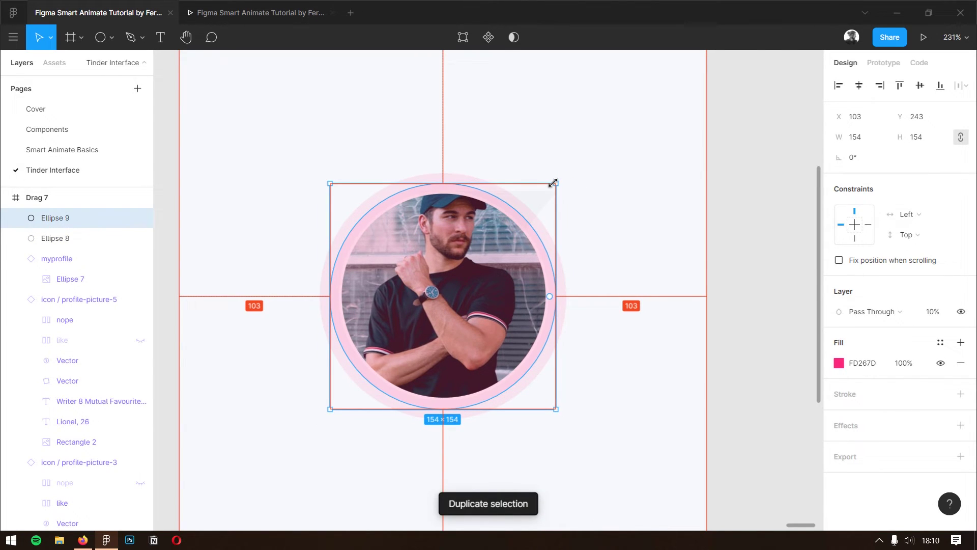
pyautogui.hotkey('shift', 'x')
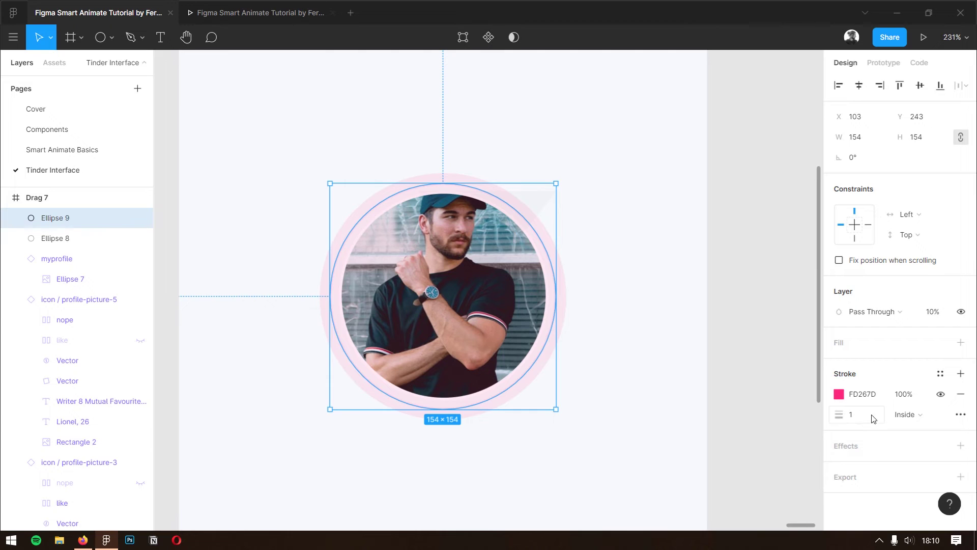
pyautogui.press('0')
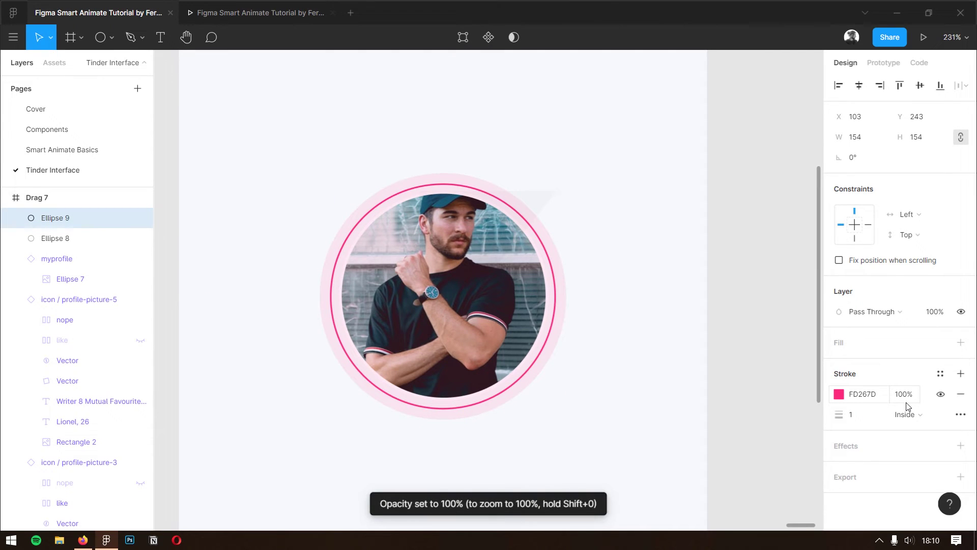
pyautogui.click(839, 395)
pyautogui.click(727, 210)
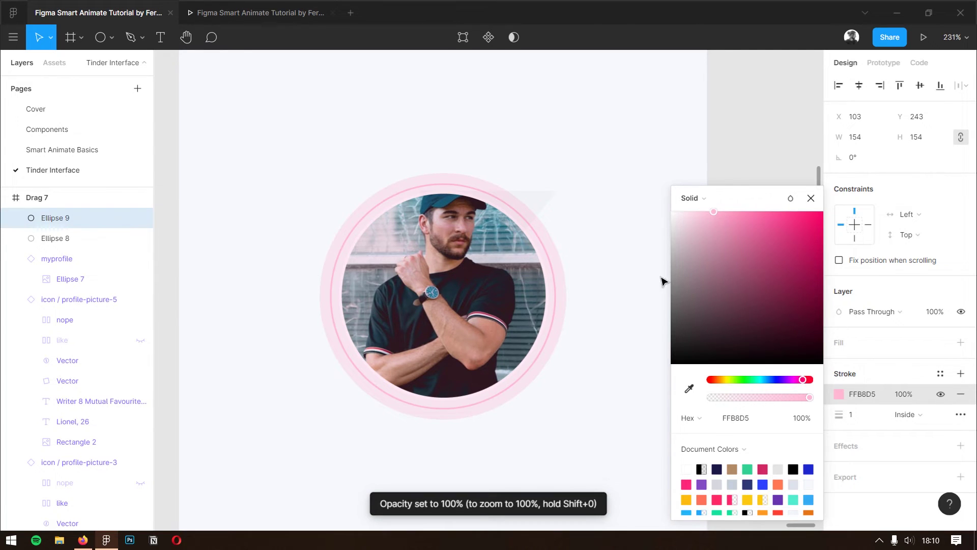
pyautogui.click(589, 354)
# Step: Reorder the layers so the larger pink circle sits behind the profile picture
pyautogui.moveTo(585, 410); pyautogui.dragTo(538, 358)
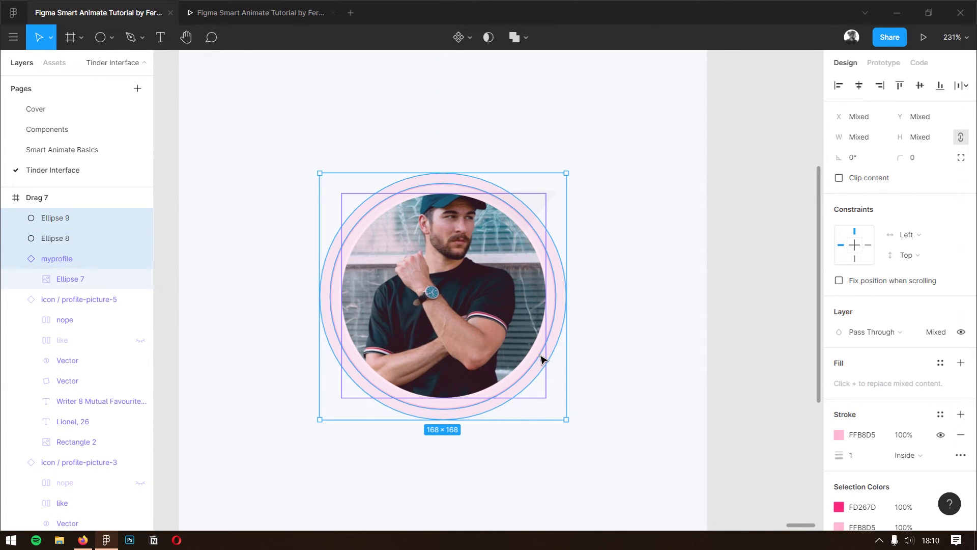
pyautogui.rightClick(538, 359)
pyautogui.click(596, 244)
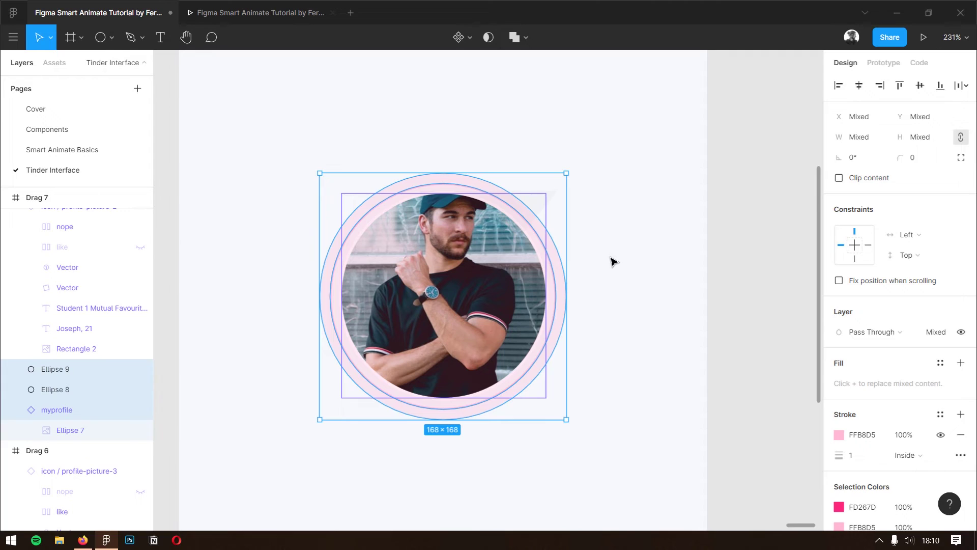
pyautogui.click(578, 283)
pyautogui.click(514, 290)
pyautogui.rightClick(513, 289)
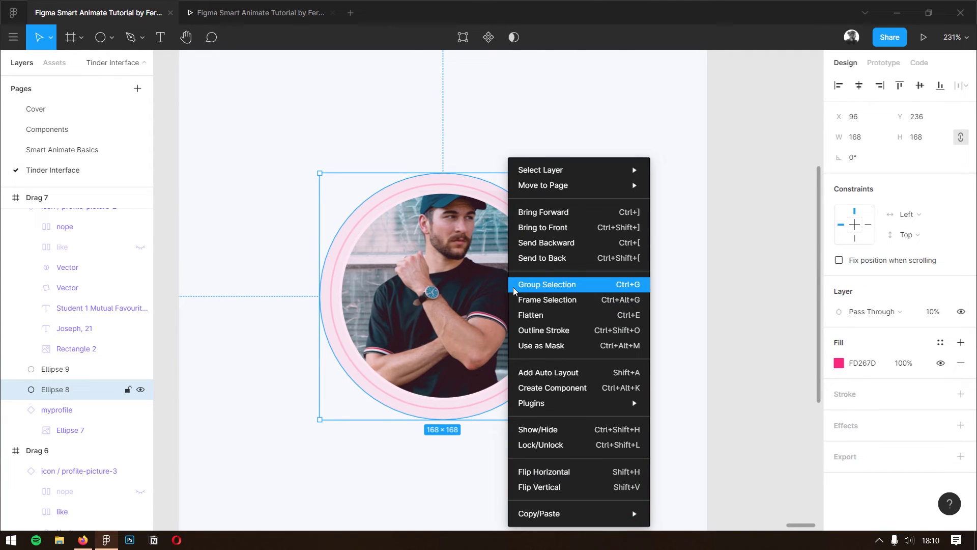
pyautogui.click(572, 259)
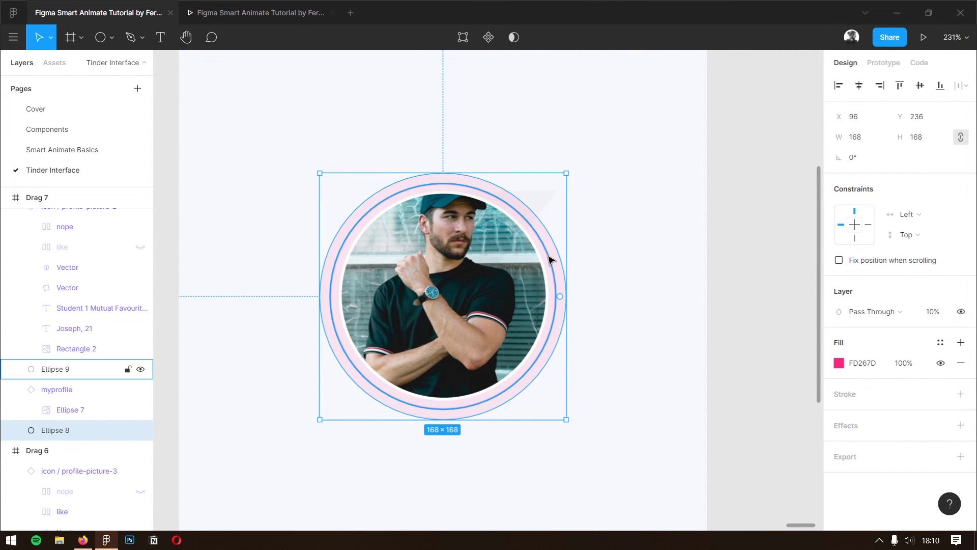
pyautogui.click(581, 270)
# Step: Shrink both circles to 134×134, group them as Group 1, and place it behind the photo
pyautogui.moveTo(598, 258); pyautogui.dragTo(508, 306)
pyautogui.keyDown('shift'); pyautogui.click(508, 307); pyautogui.keyUp('shift')
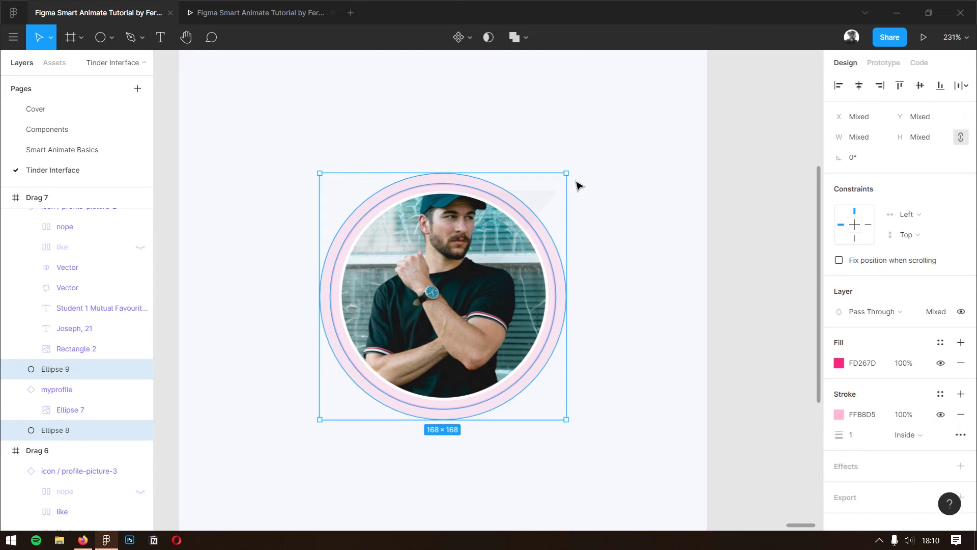
pyautogui.moveTo(567, 173); pyautogui.dragTo(533, 207)
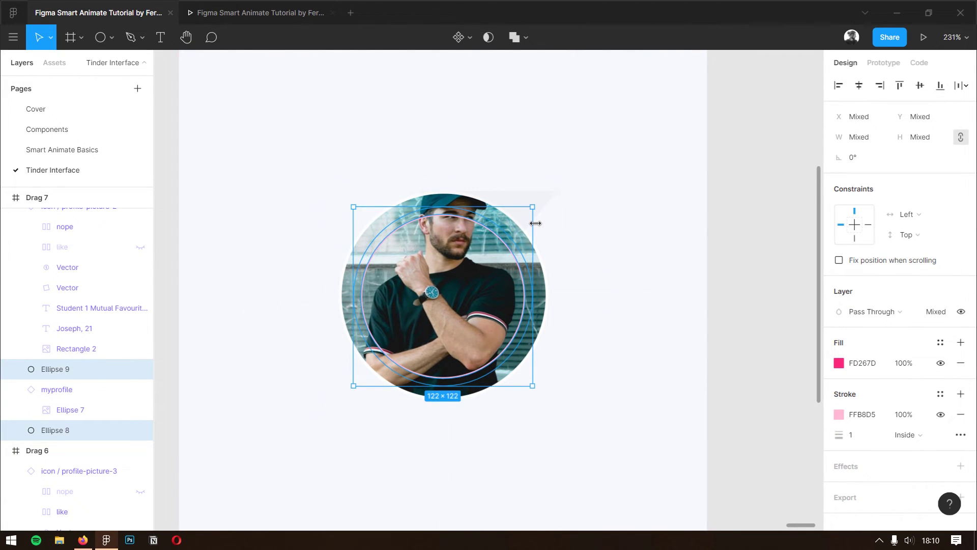
pyautogui.hotkey('ctrl', 'g')
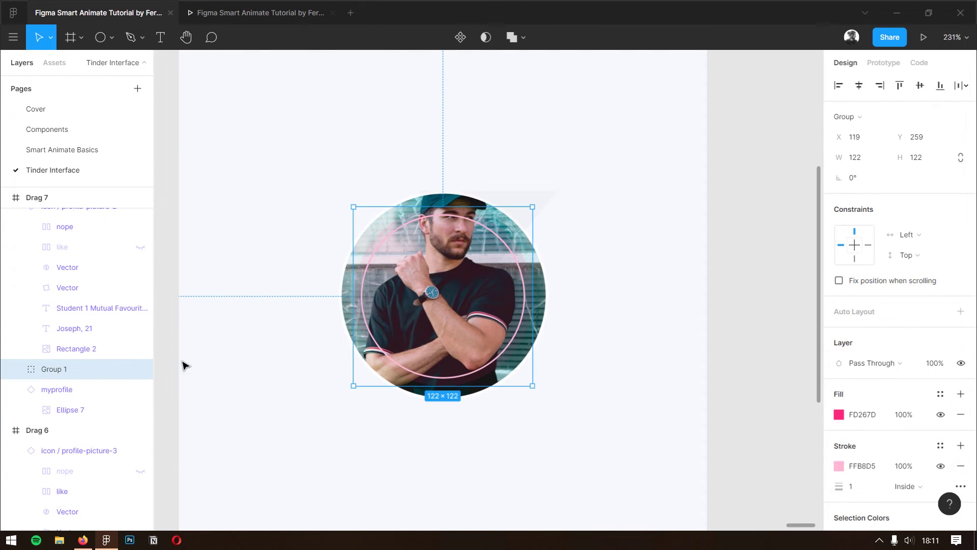
pyautogui.moveTo(85, 377); pyautogui.dragTo(83, 415)
pyautogui.click(619, 349)
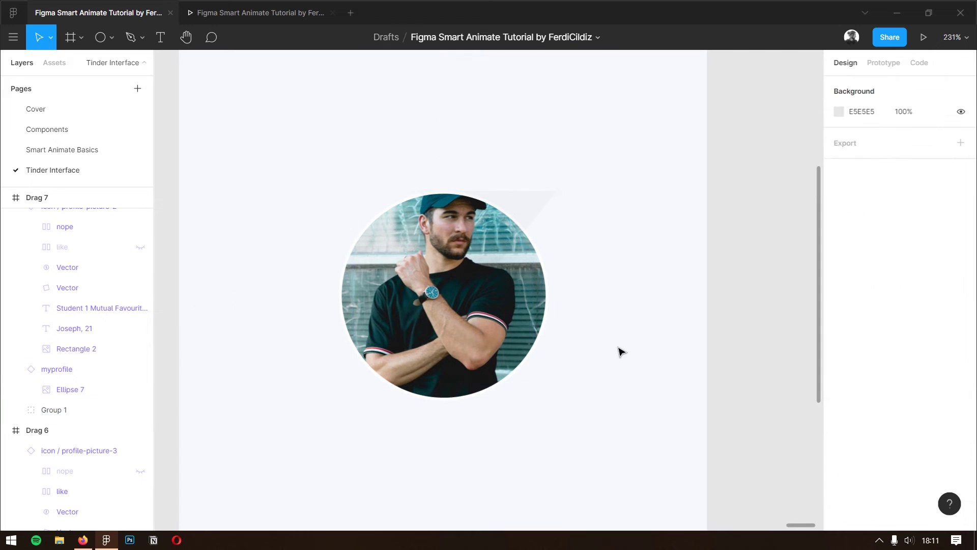
# Step: Zoom out to view the whole Drag 7 screen with the grouped rings
pyautogui.keyDown('alt'); pyautogui.click(614, 334); pyautogui.keyUp('alt')
pyautogui.moveTo(615, 333); pyautogui.dragTo(430, 304)
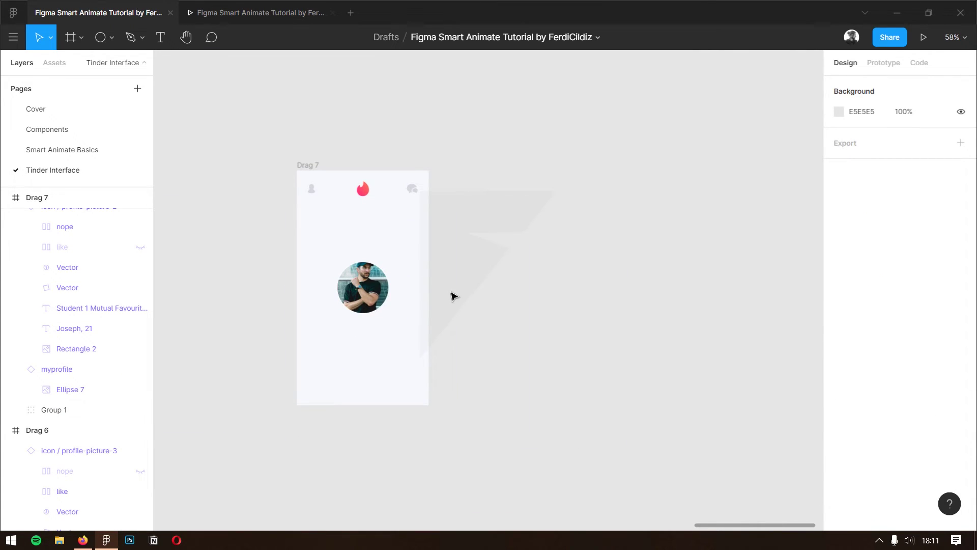
pyautogui.moveTo(397, 341); pyautogui.dragTo(325, 259)
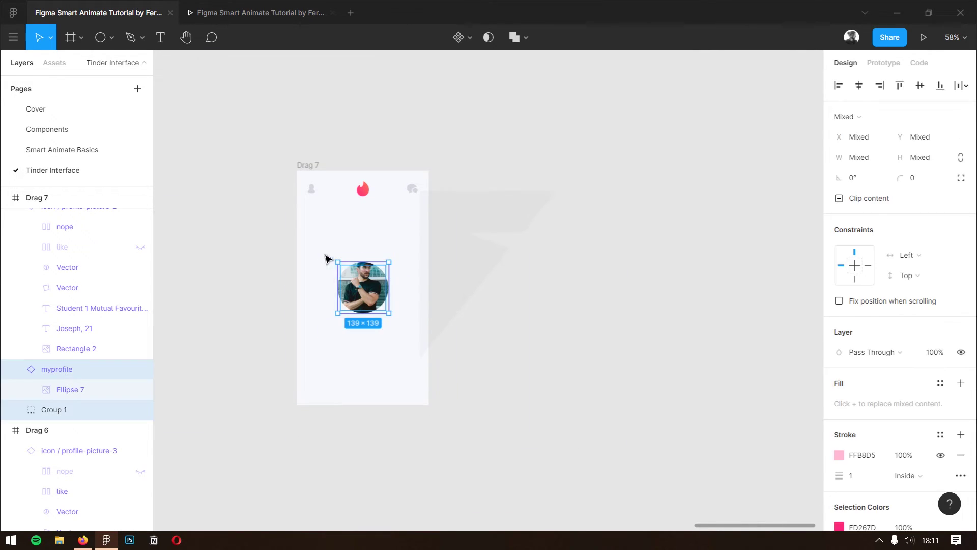
pyautogui.click(502, 290)
pyautogui.scroll(5, 352, 336)
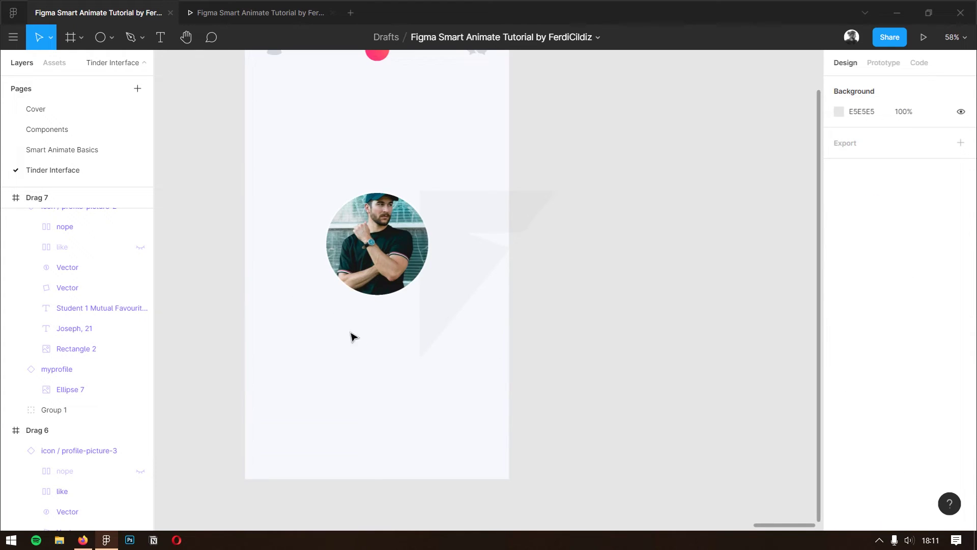
pyautogui.moveTo(352, 336); pyautogui.dragTo(445, 329)
# Step: Add the caption 'There is no one new around you.' below the picture
pyautogui.press('t')
pyautogui.click(412, 326)
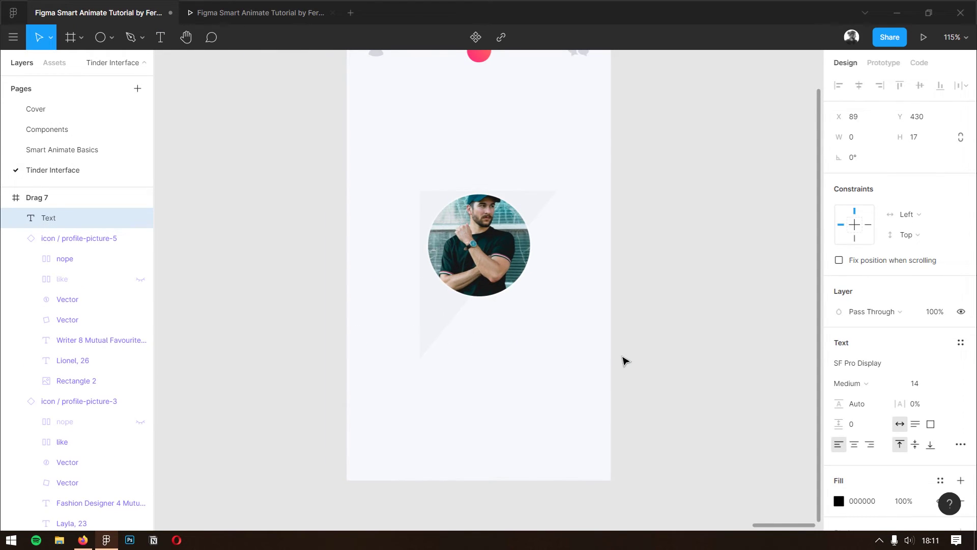
pyautogui.write('There is n')
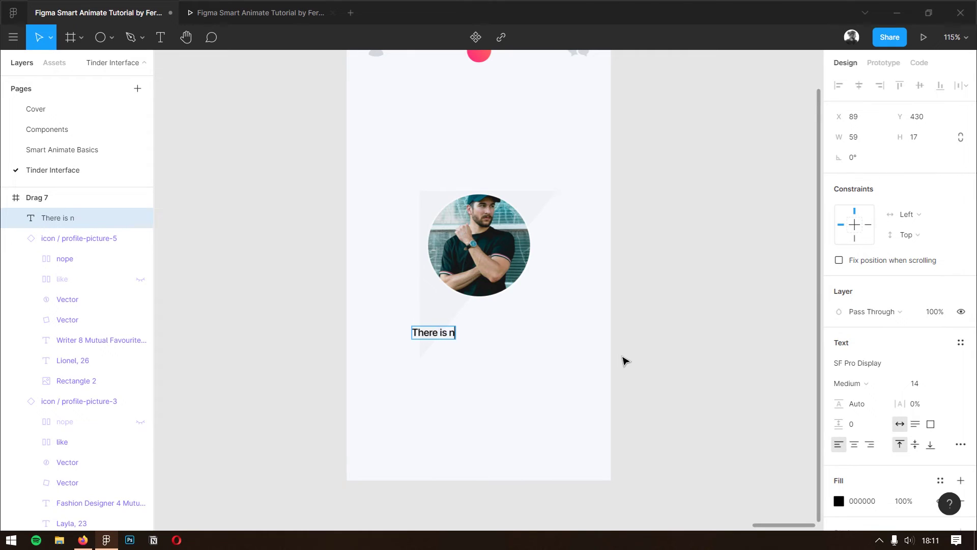
pyautogui.write('o one new')
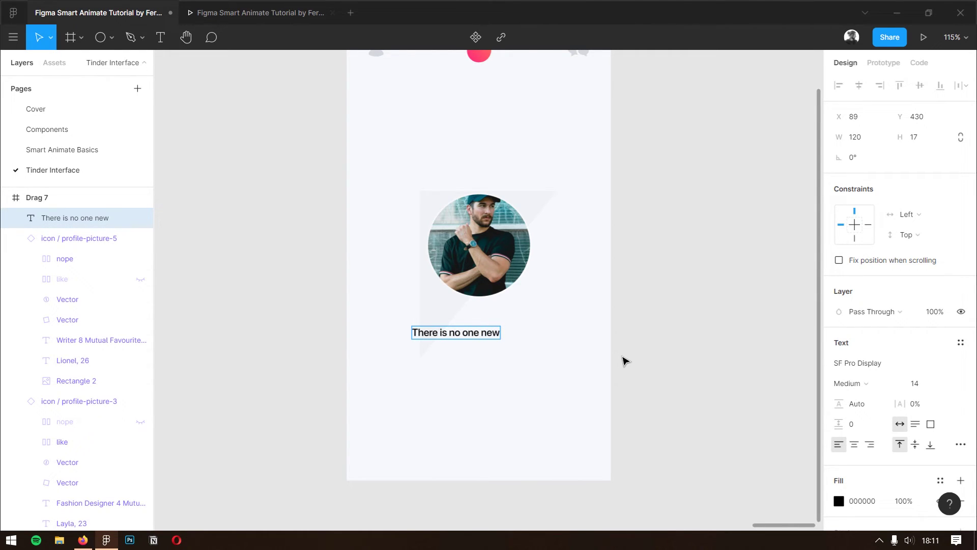
pyautogui.write(' around')
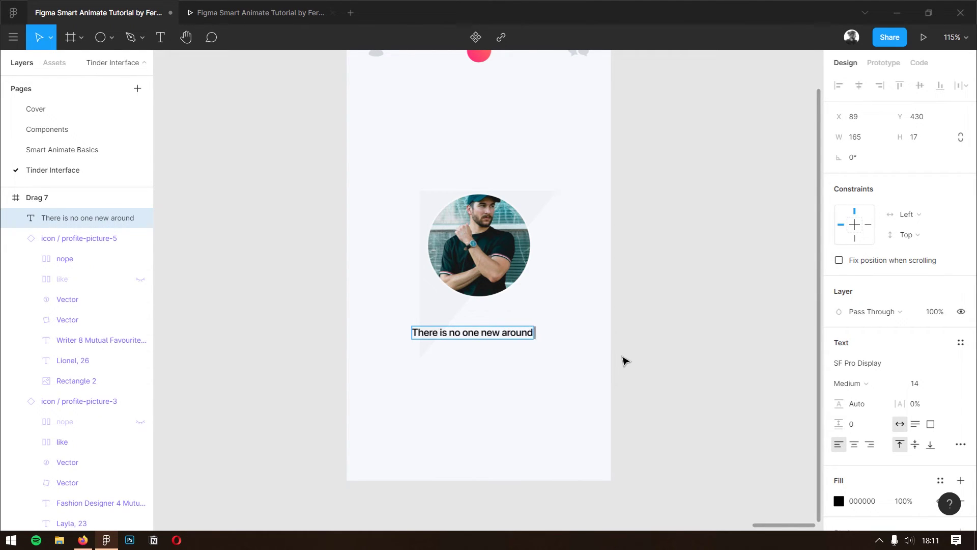
pyautogui.write(' you.')
pyautogui.press('Escape')
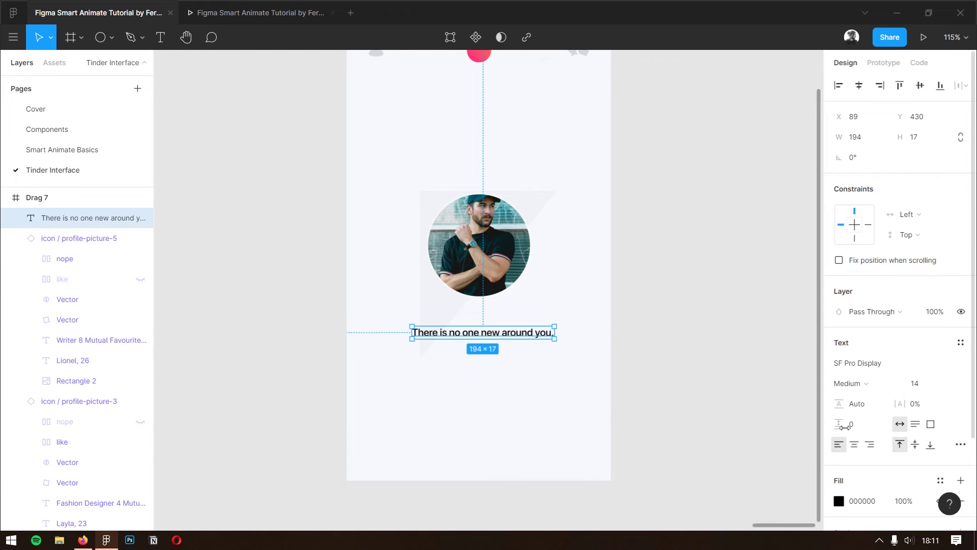
# Step: Style the caption Regular 18 in grey 969696 and move it just under the photo
pyautogui.click(849, 383)
pyautogui.click(869, 287)
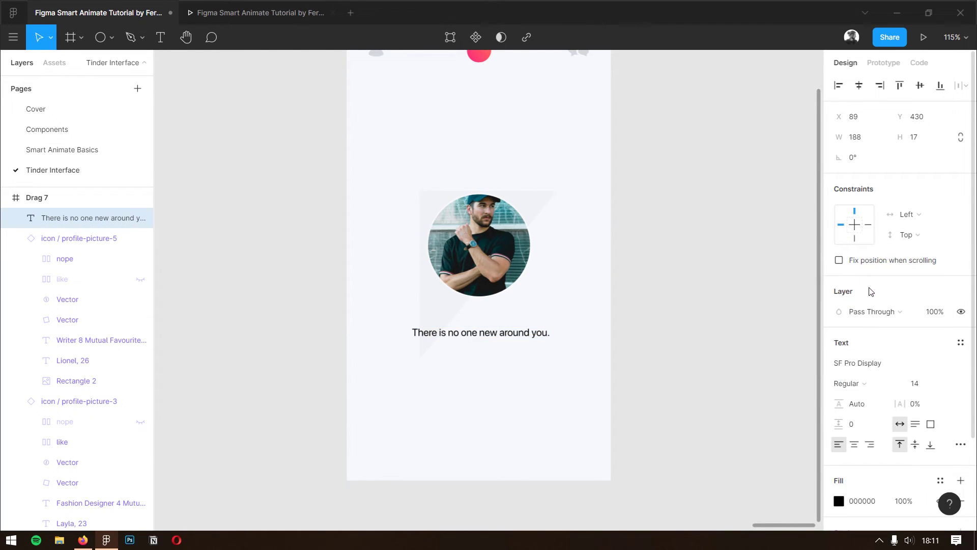
pyautogui.click(928, 389)
pyautogui.write('18')
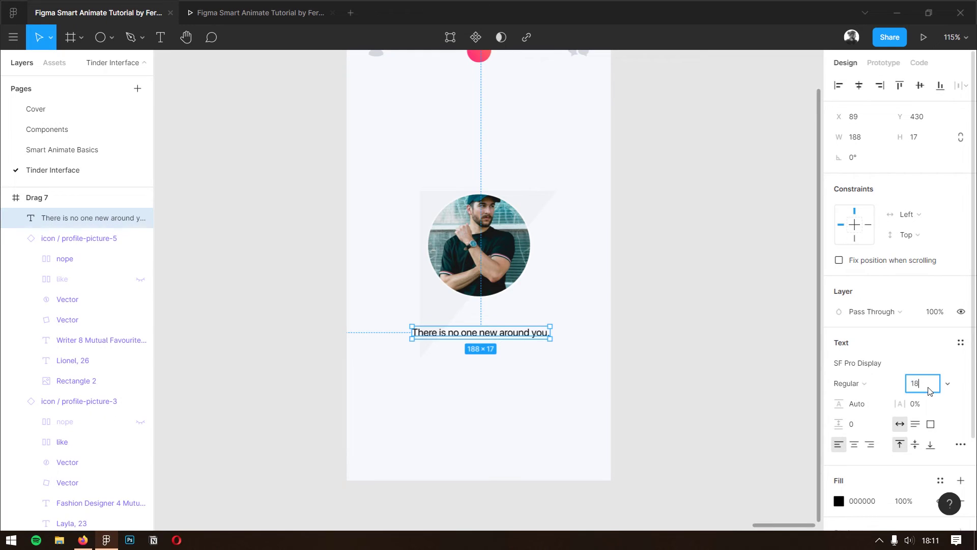
pyautogui.press('Return')
pyautogui.click(839, 501)
pyautogui.click(705, 314)
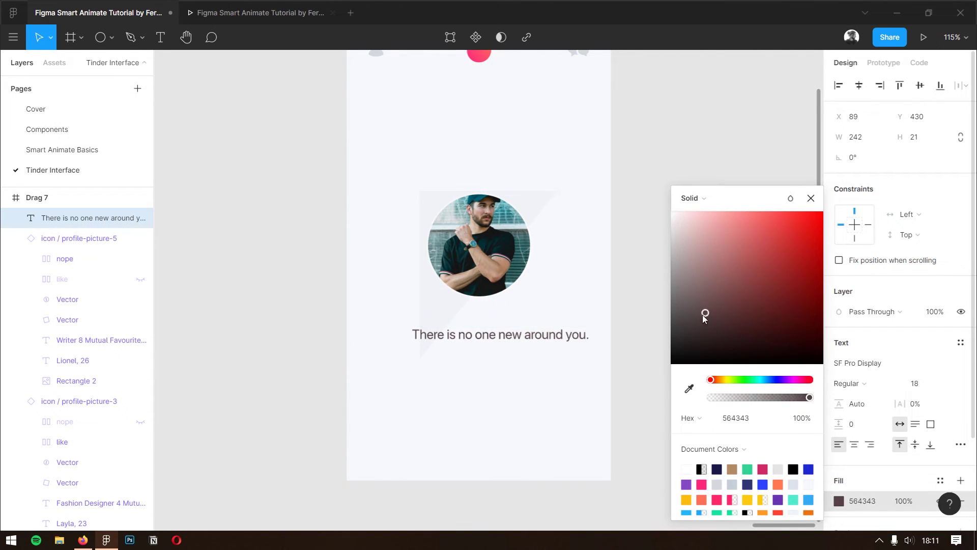
pyautogui.moveTo(704, 316); pyautogui.dragTo(635, 281)
pyautogui.click(621, 310)
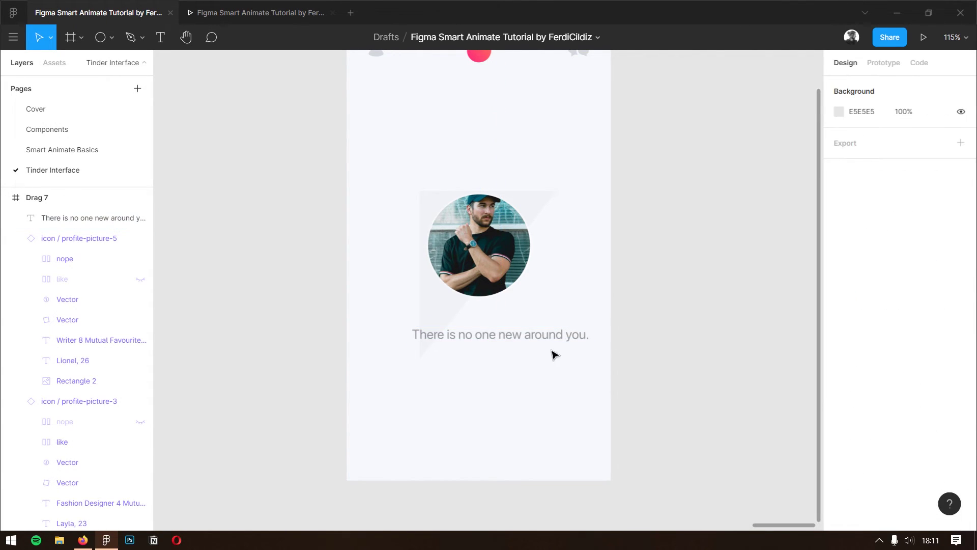
pyautogui.moveTo(537, 335); pyautogui.dragTo(523, 324)
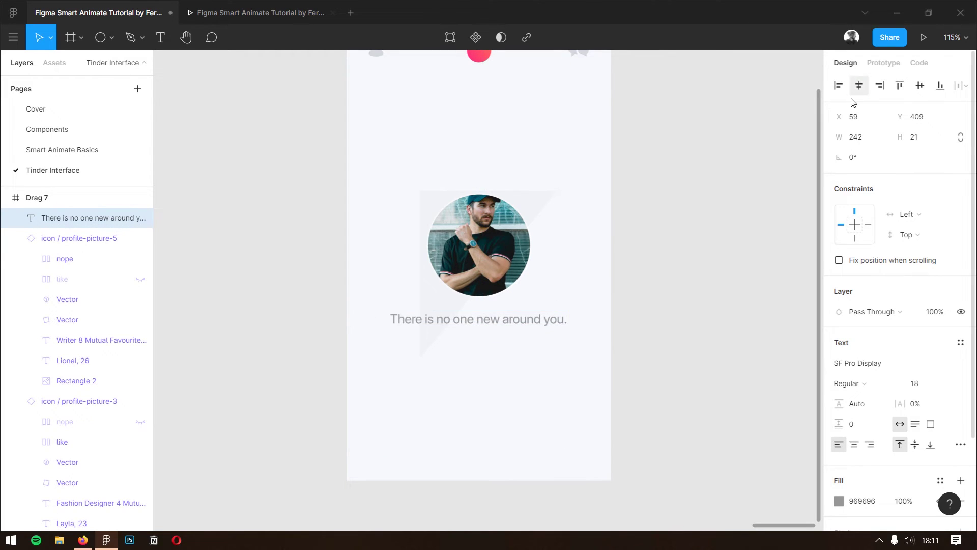
pyautogui.click(720, 260)
pyautogui.scroll(-5, 715, 254)
pyautogui.moveTo(702, 226); pyautogui.dragTo(518, 294)
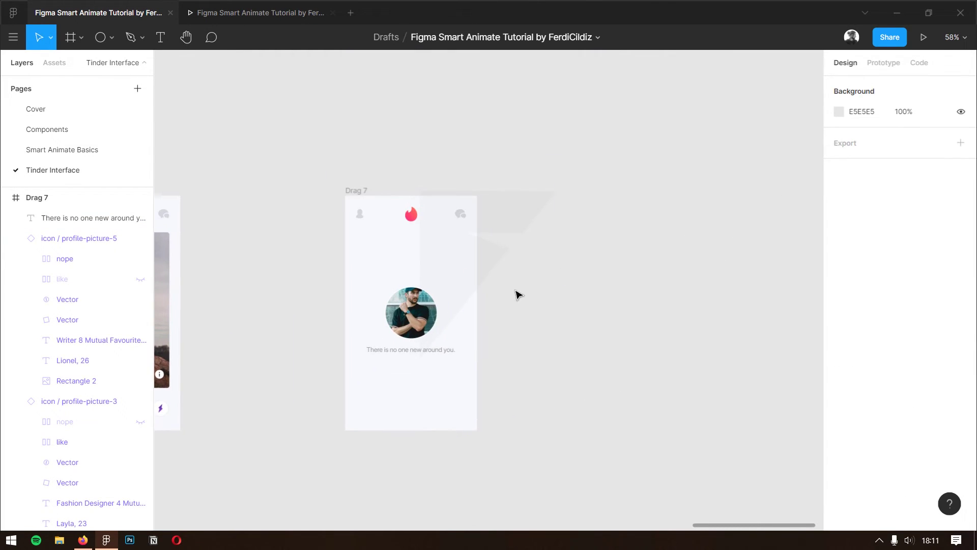
# Step: Alt-drag Drag 7 to the right to create its duplicate, Drag 8
pyautogui.moveTo(353, 191)
pyautogui.mouseDown()
pyautogui.moveTo(660, 204)
pyautogui.moveTo(644, 207)
pyautogui.mouseUp()
pyautogui.click(568, 286)
pyautogui.hscroll(3, 509, 295)
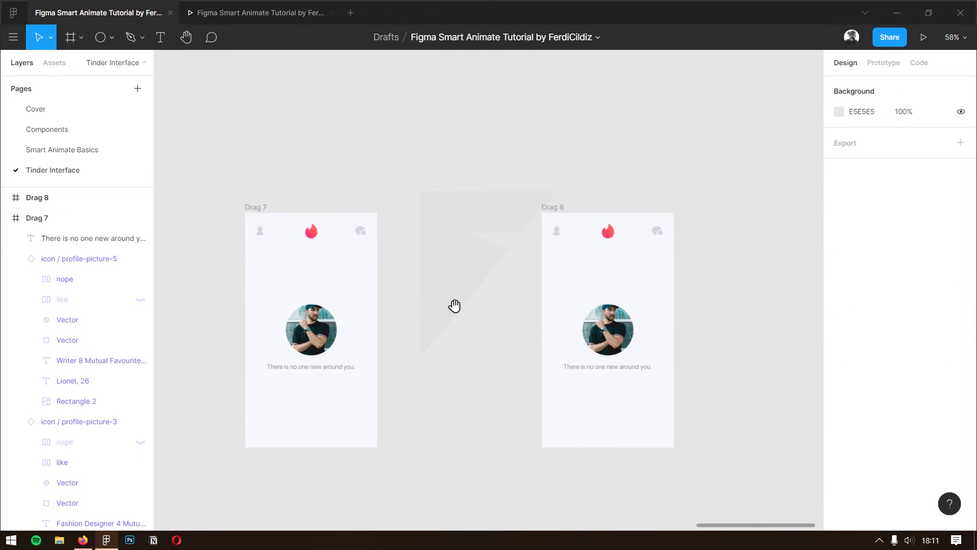
pyautogui.hscroll(3, 454, 305)
pyautogui.moveTo(468, 278); pyautogui.dragTo(541, 330)
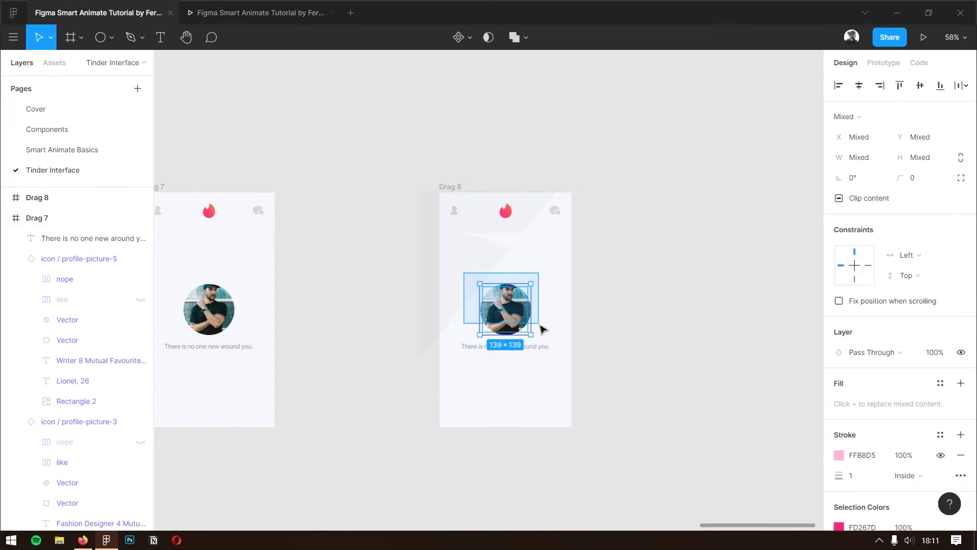
# Step: Enlarge Drag 8's ring group to 400×400 around its centre
pyautogui.click(507, 320)
pyautogui.press('alt')
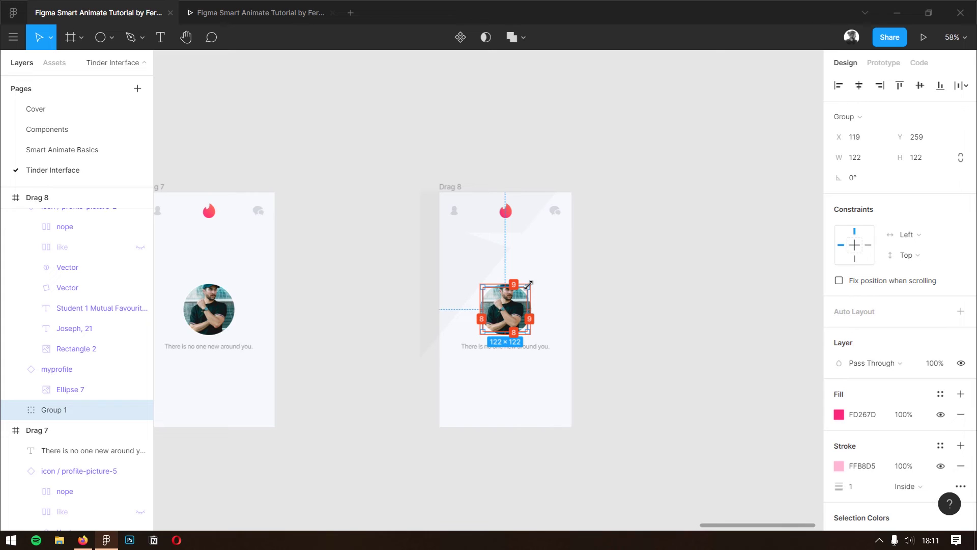
pyautogui.moveTo(528, 284); pyautogui.dragTo(576, 251)
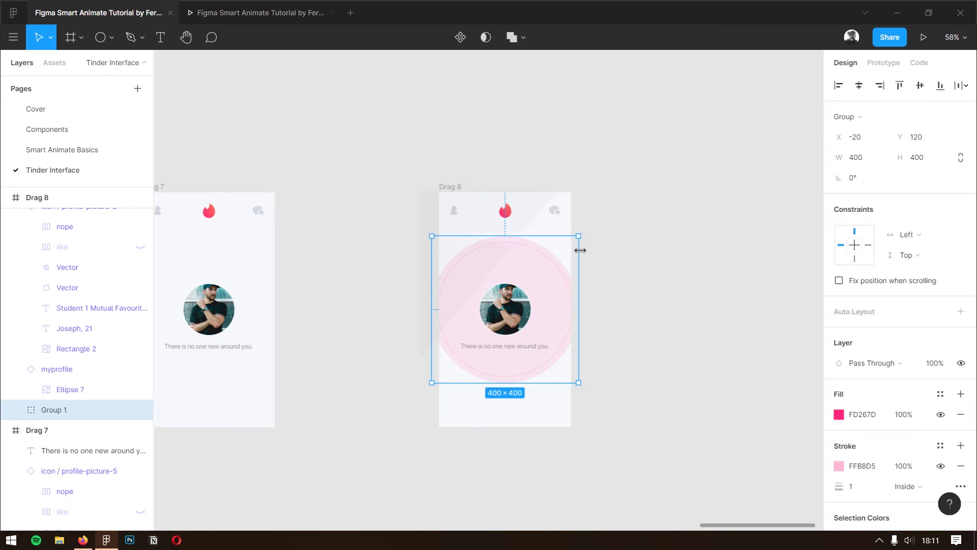
# Step: Lighten the outer filled circle, Ellipse 8, to pale pink FF9FC6
pyautogui.click(606, 321)
pyautogui.doubleClick(558, 289)
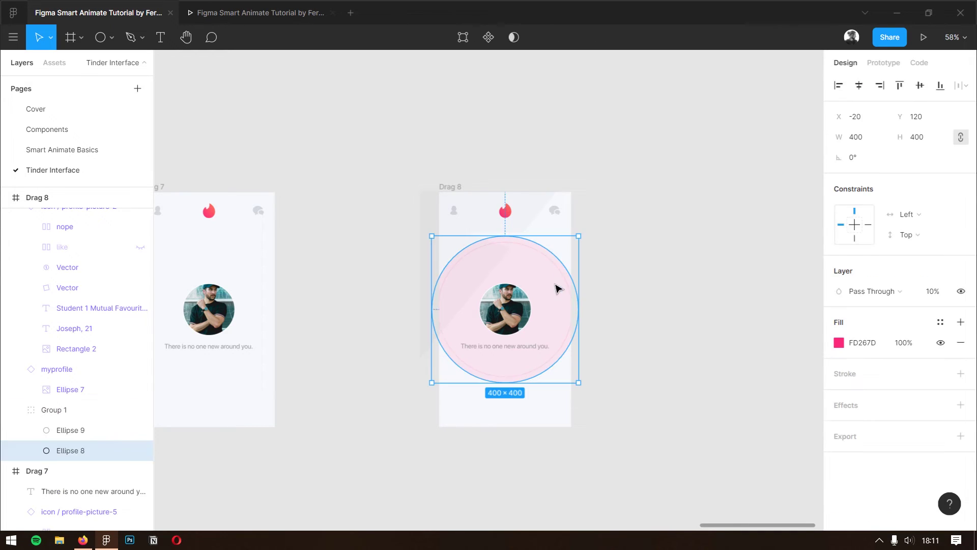
pyautogui.click(838, 343)
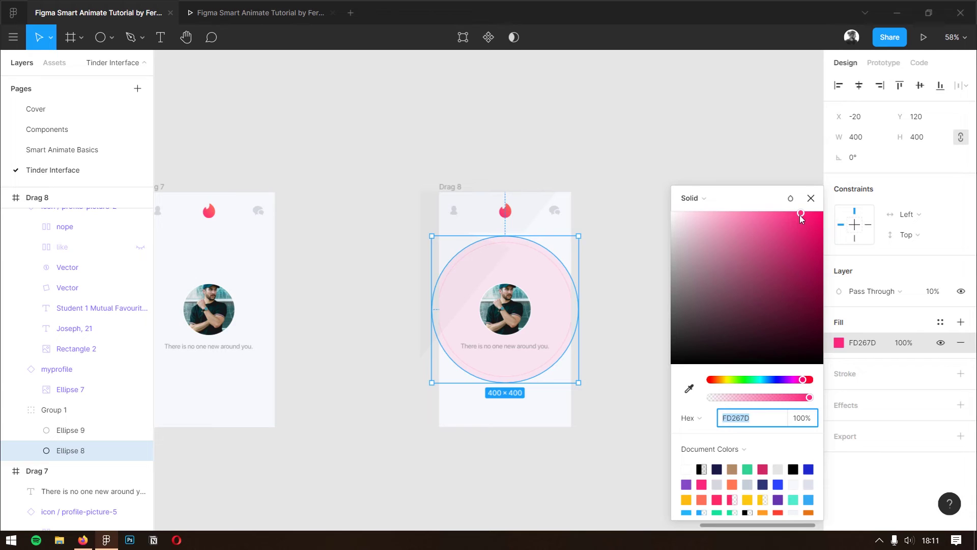
pyautogui.moveTo(800, 214); pyautogui.dragTo(719, 203)
pyautogui.click(620, 336)
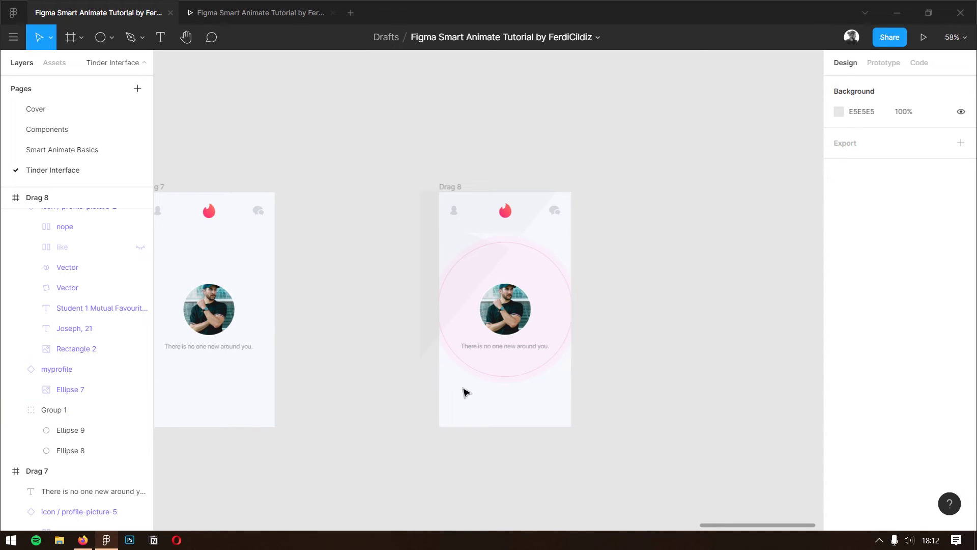
pyautogui.moveTo(401, 391); pyautogui.dragTo(477, 391)
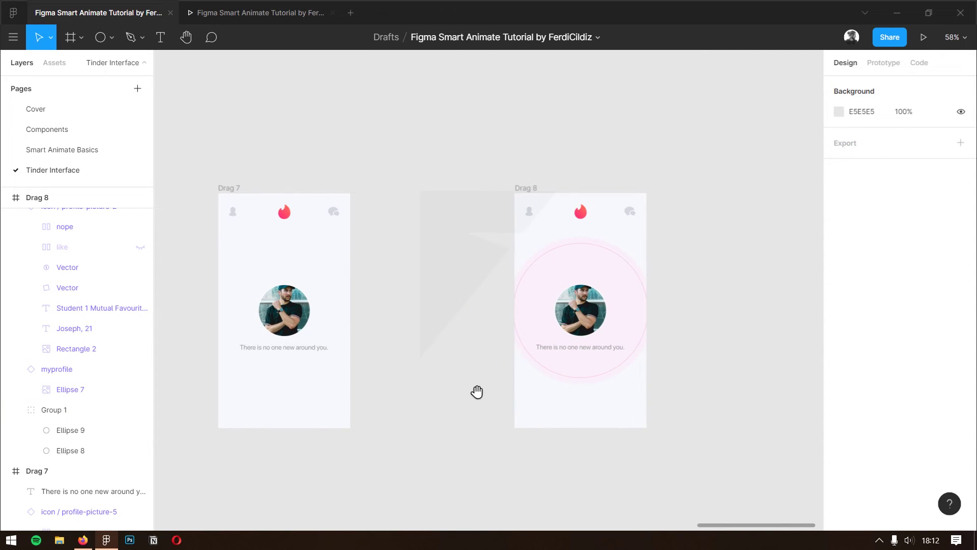
# Step: Duplicate Drag 8 to its right to create Drag 9
pyautogui.moveTo(712, 286); pyautogui.dragTo(472, 264)
pyautogui.click(294, 168)
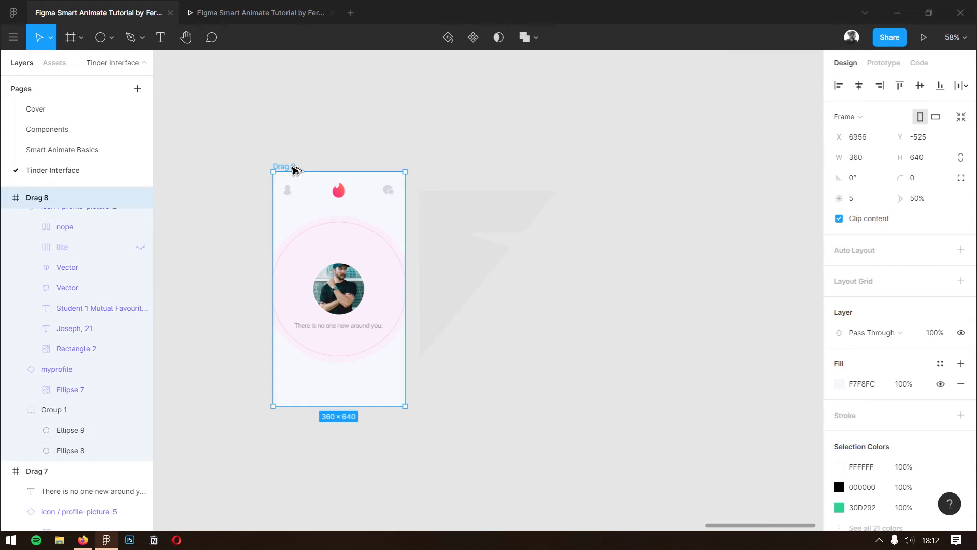
pyautogui.moveTo(295, 168)
pyautogui.mouseDown()
pyautogui.moveTo(460, 168)
pyautogui.moveTo(600, 183)
pyautogui.mouseUp()
pyautogui.click(518, 331)
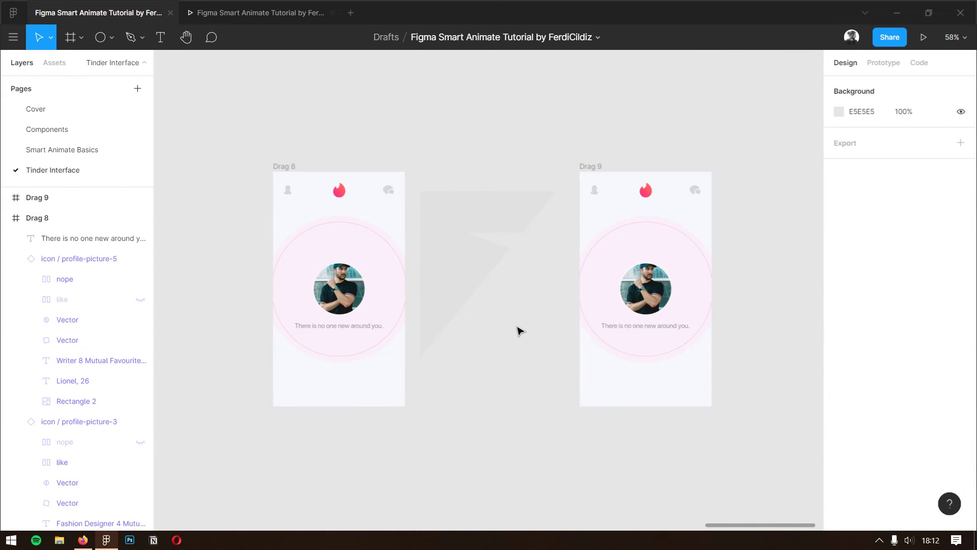
# Step: Enlarge Drag 9's ring group to 536×536 and set it to 0% opacity
pyautogui.click(588, 283)
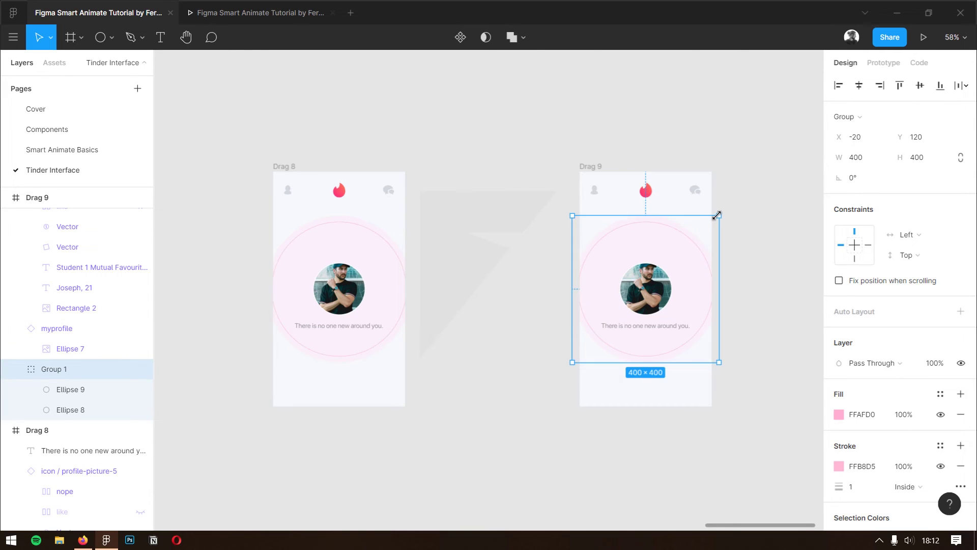
pyautogui.moveTo(719, 215); pyautogui.dragTo(741, 203)
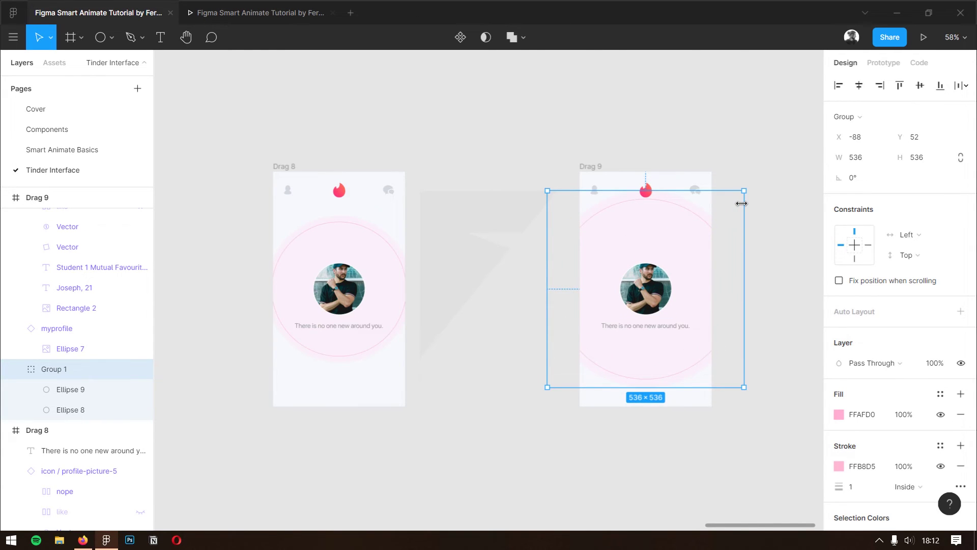
pyautogui.press('0')
pyautogui.press('0')
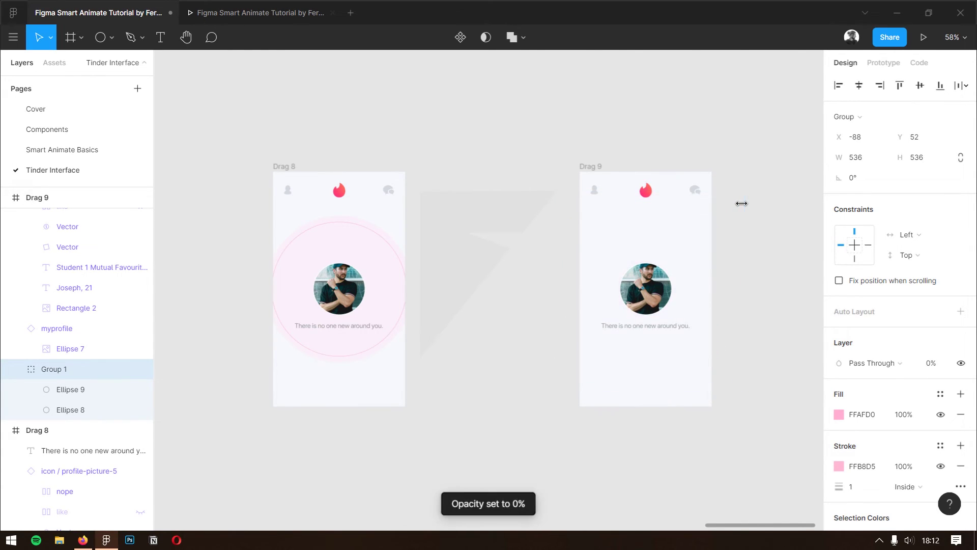
pyautogui.click(715, 112)
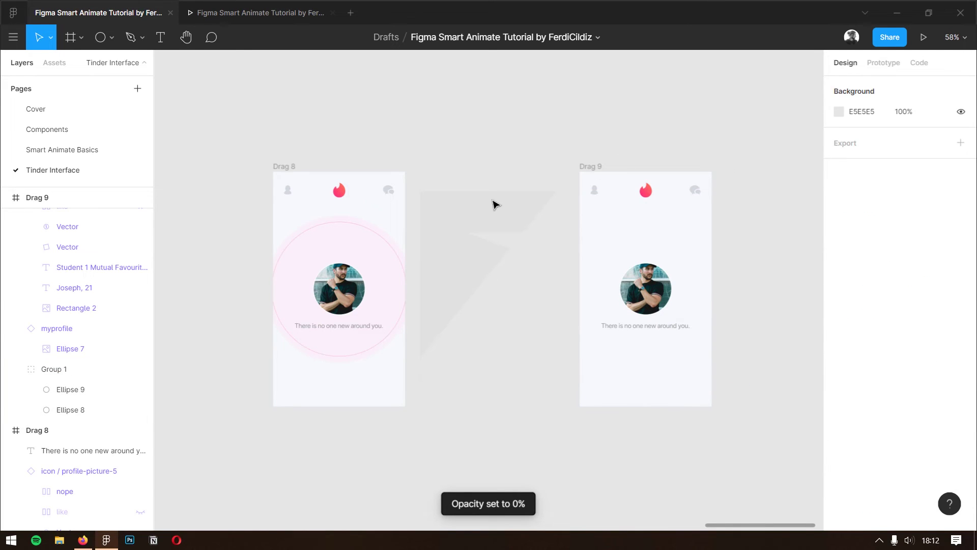
pyautogui.hscroll(-5, 590, 211)
pyautogui.press('-')
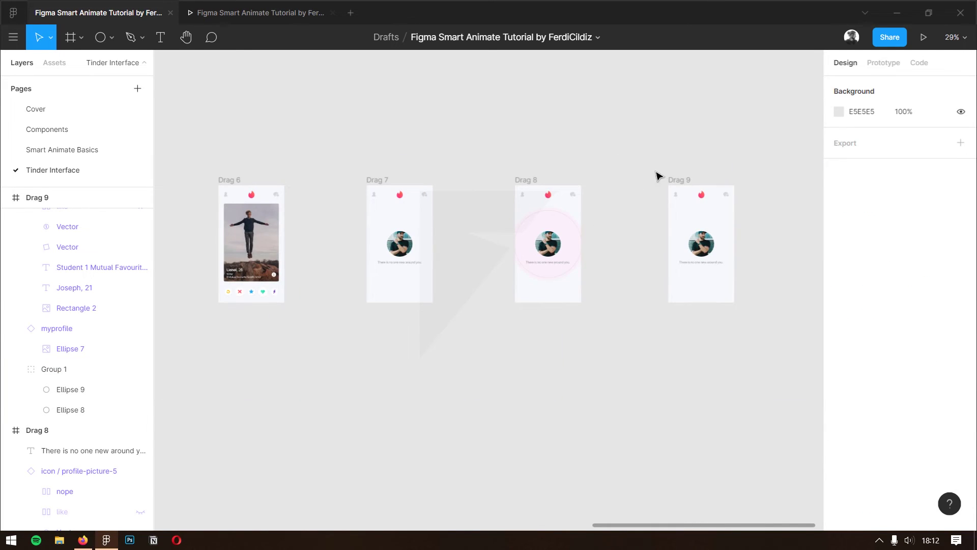
# Step: In Prototype mode, undo a trial Drag 9 link, then review Drag 6's On Drag Smart Animate link to Drag 7
pyautogui.click(679, 180)
pyautogui.click(883, 63)
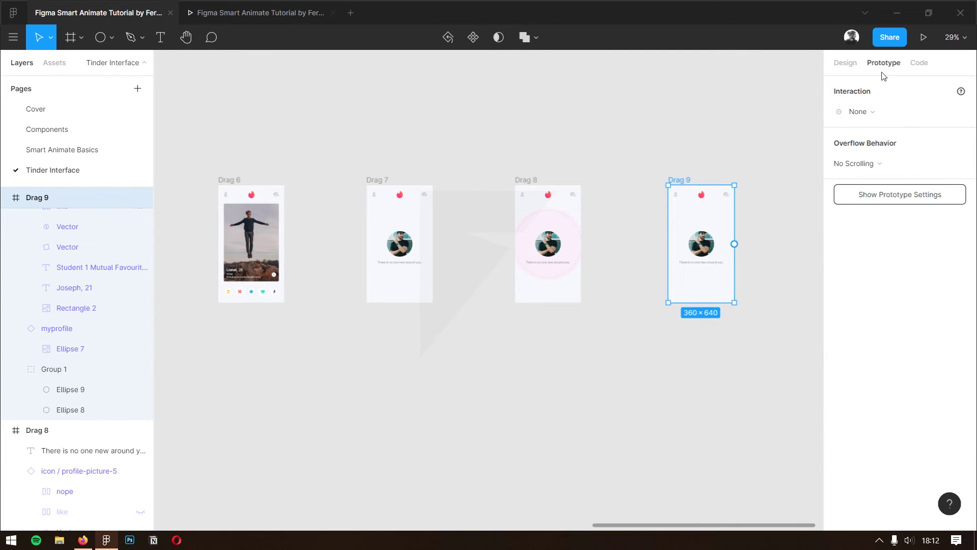
pyautogui.moveTo(735, 246)
pyautogui.moveTo(735, 244)
pyautogui.mouseDown()
pyautogui.moveTo(736, 319)
pyautogui.moveTo(392, 297)
pyautogui.mouseUp()
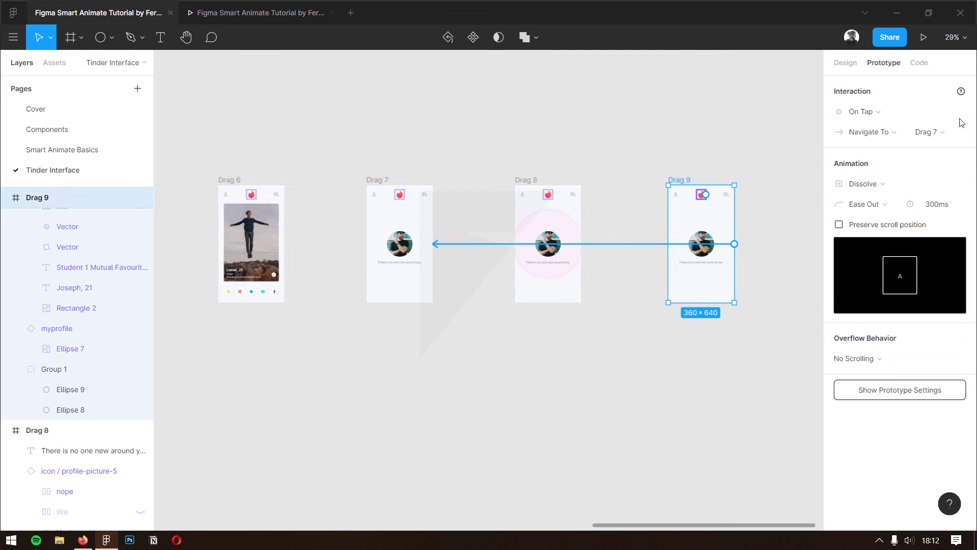
pyautogui.click(888, 119)
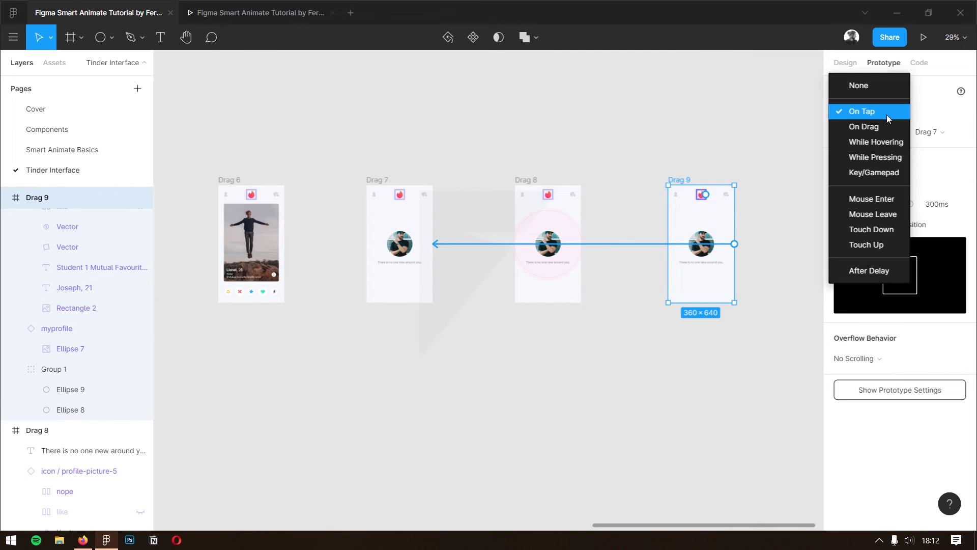
pyautogui.click(648, 356)
pyautogui.hotkey('ctrl', 'z')
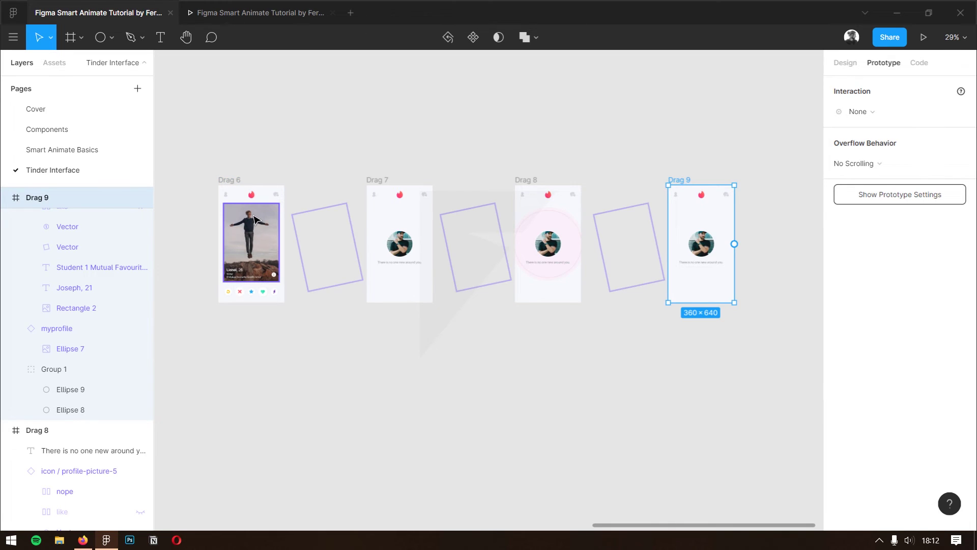
pyautogui.click(225, 227)
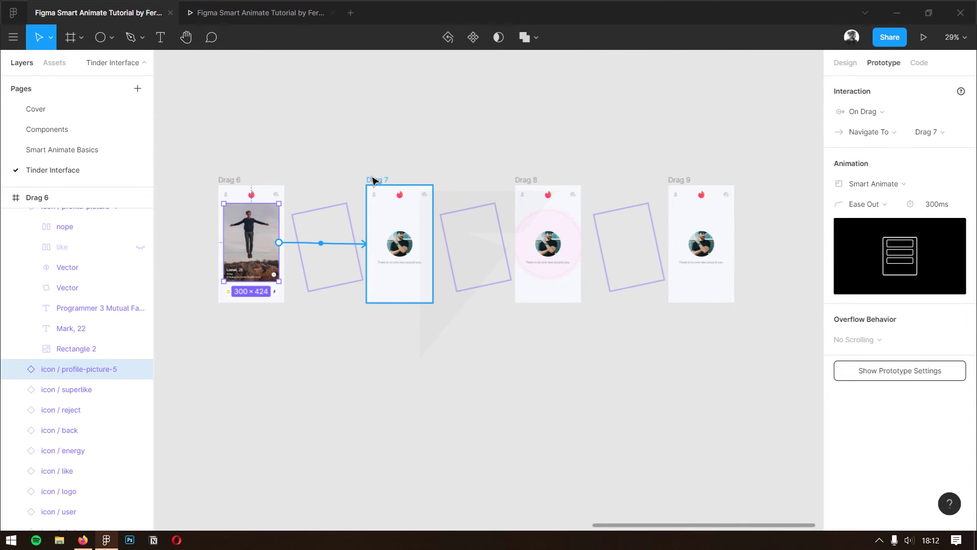
pyautogui.click(375, 182)
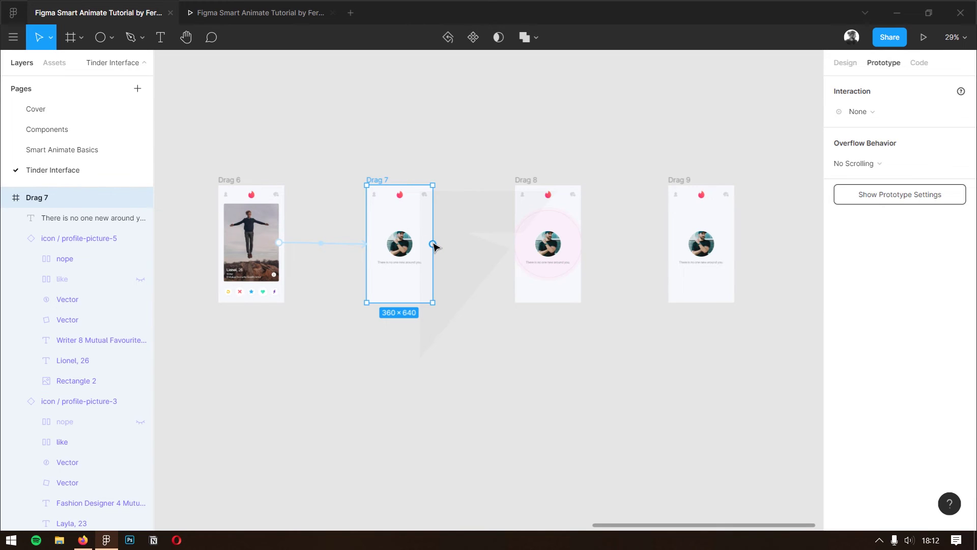
# Step: Link Drag 7 to Drag 8 with an After Delay 300ms trigger and a 4000ms Ease Out Dissolve
pyautogui.moveTo(432, 244); pyautogui.dragTo(546, 243)
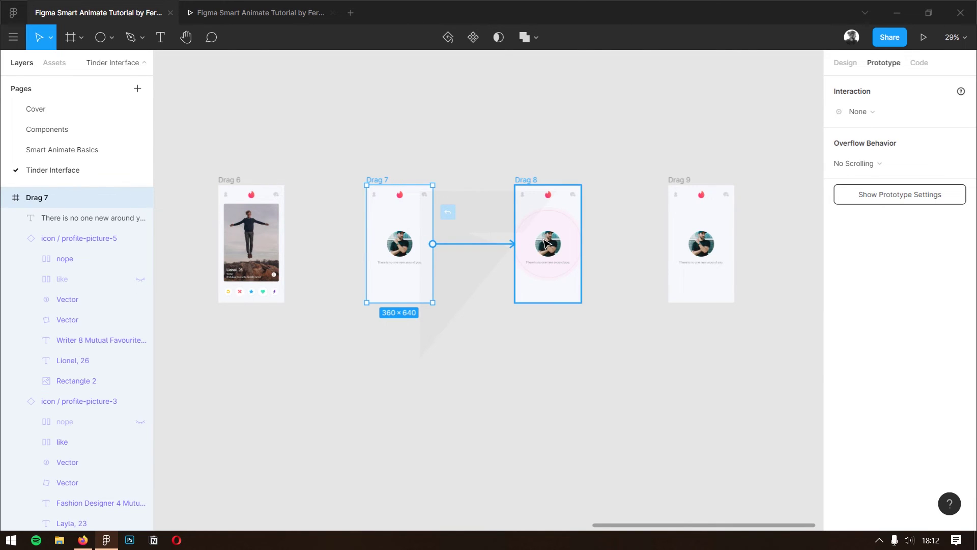
pyautogui.click(862, 111)
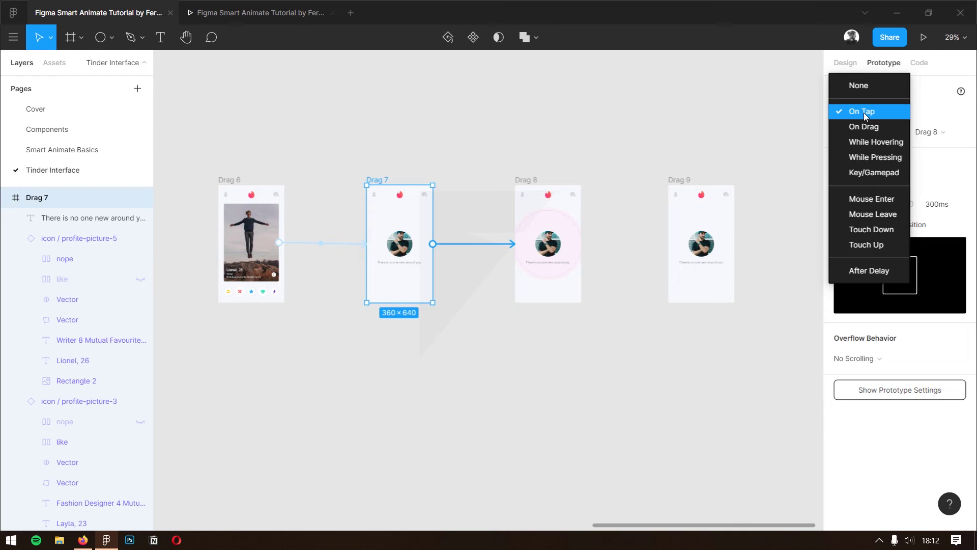
pyautogui.click(865, 268)
pyautogui.click(919, 113)
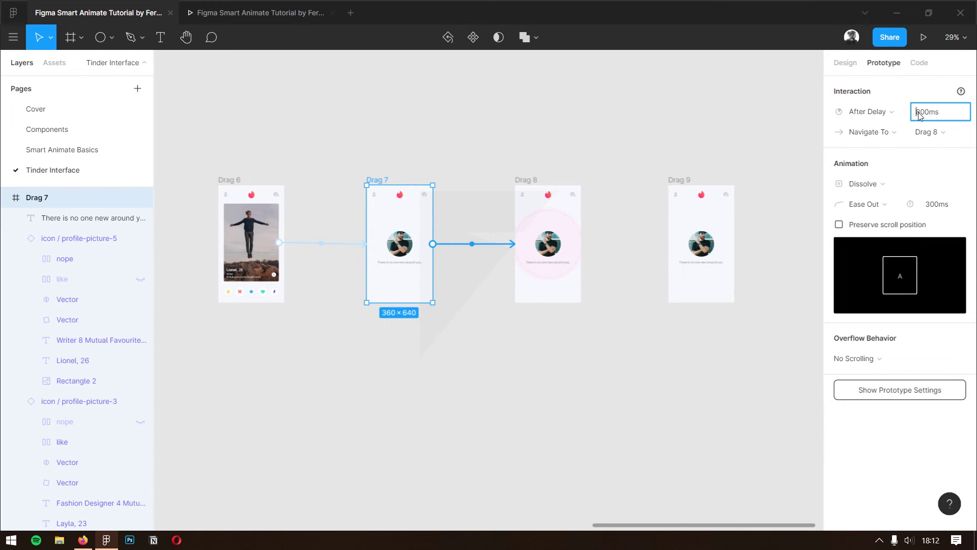
pyautogui.write('300')
pyautogui.press('Return')
pyautogui.click(942, 209)
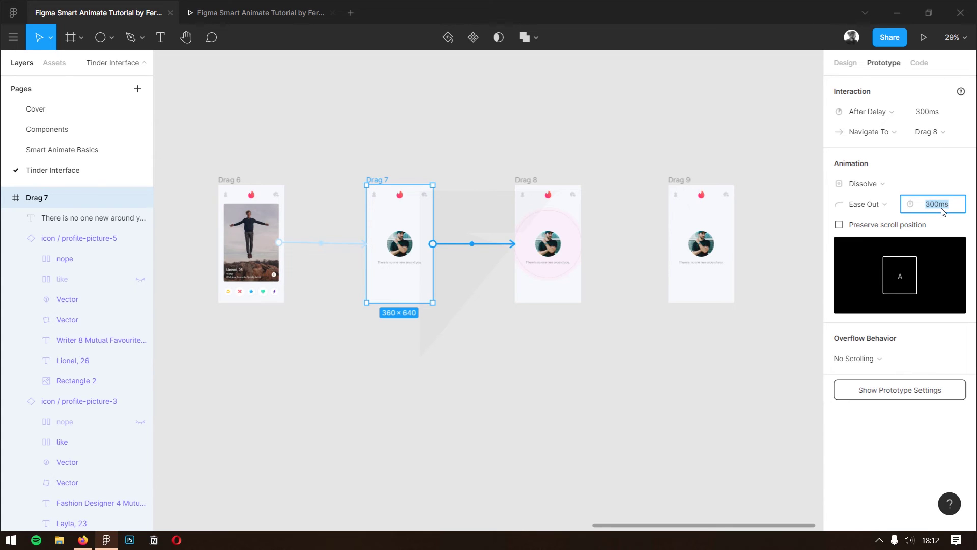
pyautogui.write('4000')
pyautogui.press('Return')
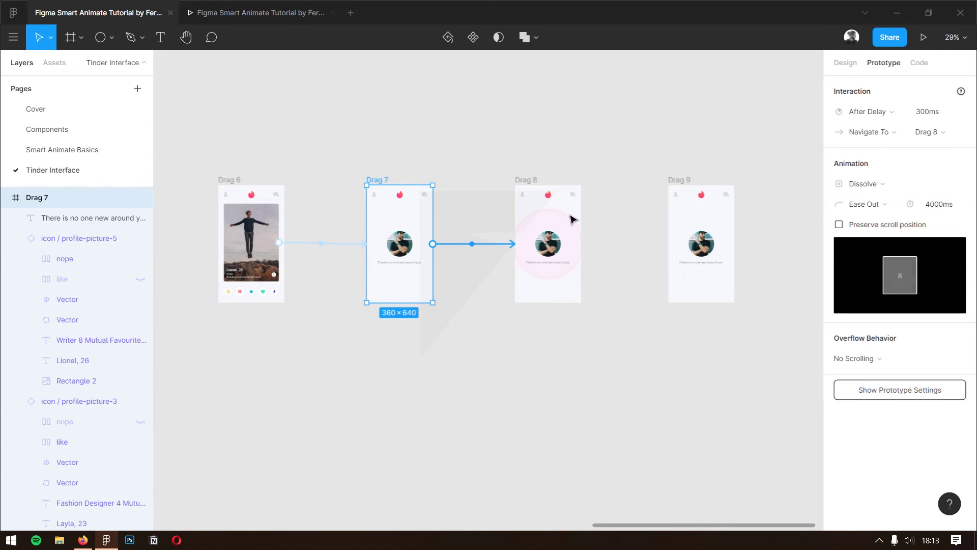
pyautogui.click(560, 220)
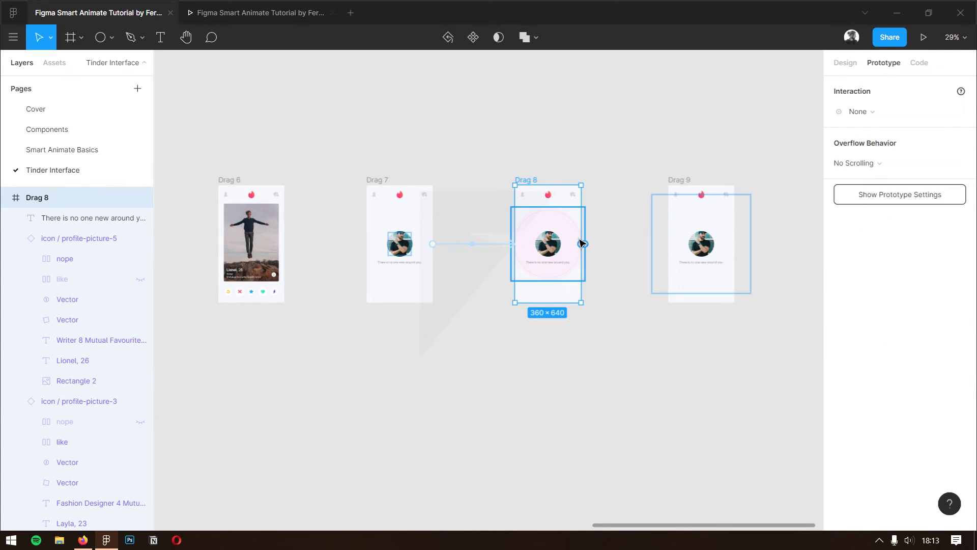
# Step: Link Drag 8 to Drag 9 with a 1000ms transition that fires After Delay 1ms
pyautogui.moveTo(583, 247); pyautogui.dragTo(664, 245)
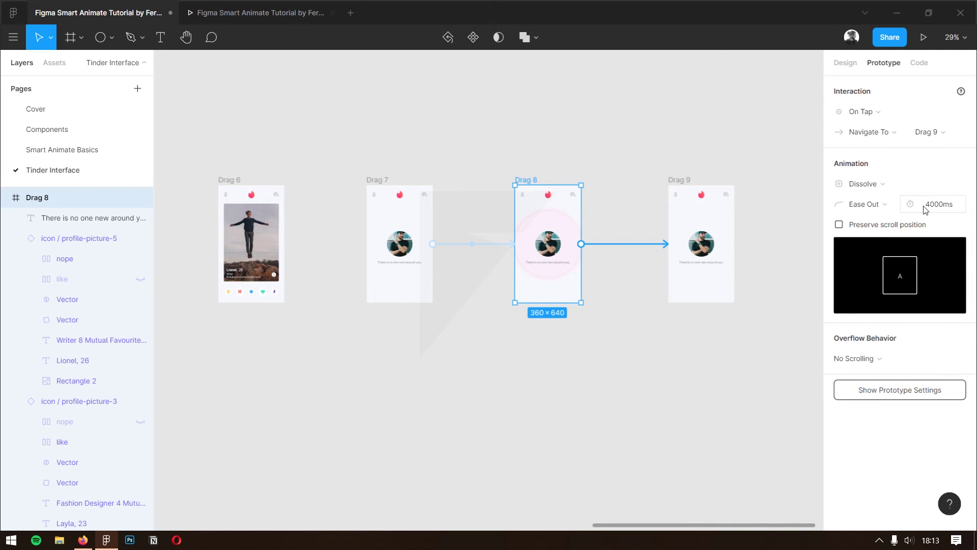
pyautogui.click(948, 205)
pyautogui.write('1')
pyautogui.press('Return')
pyautogui.click(861, 112)
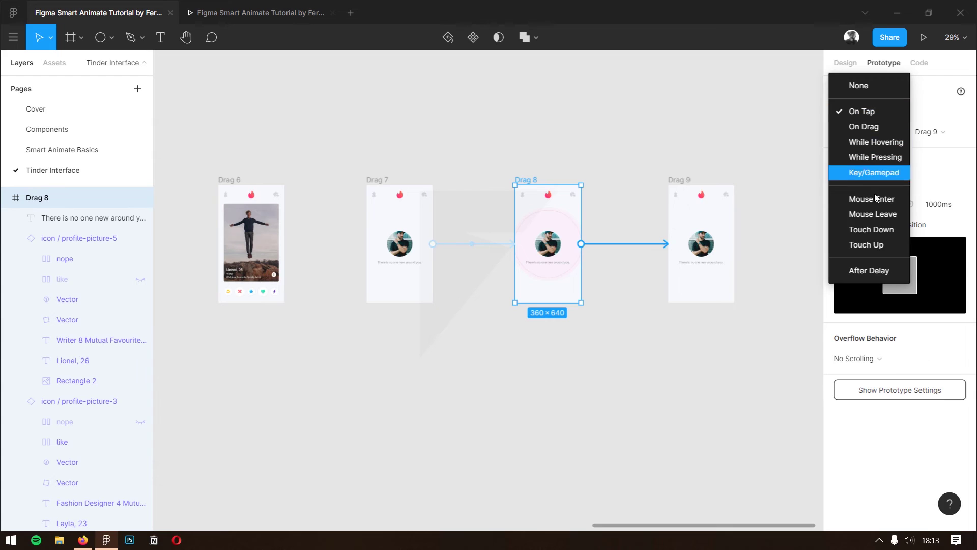
pyautogui.click(870, 270)
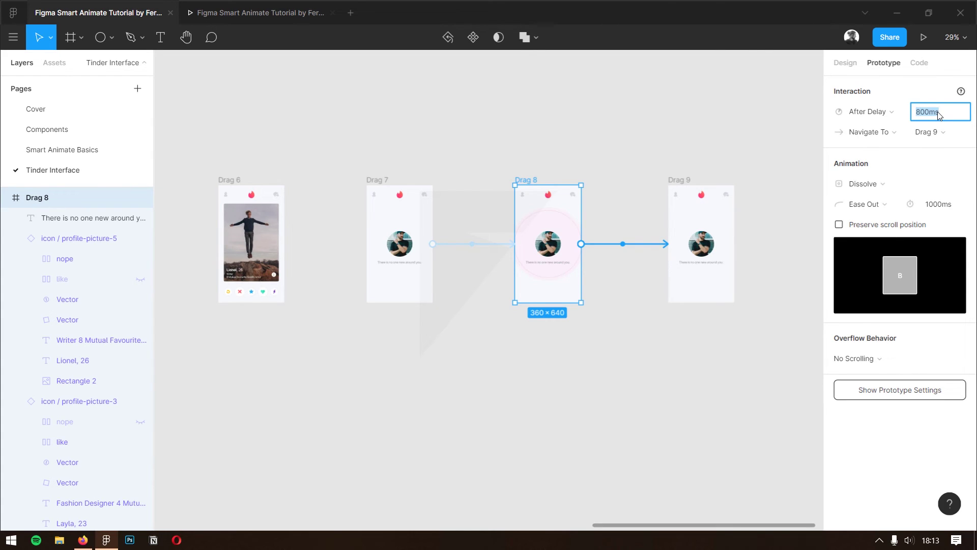
pyautogui.write('1')
pyautogui.press('Return')
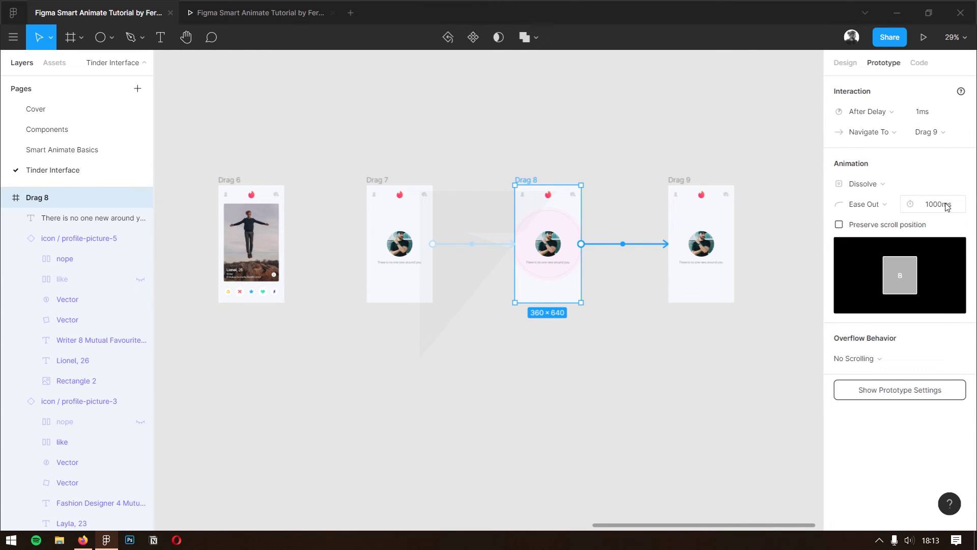
pyautogui.click(723, 224)
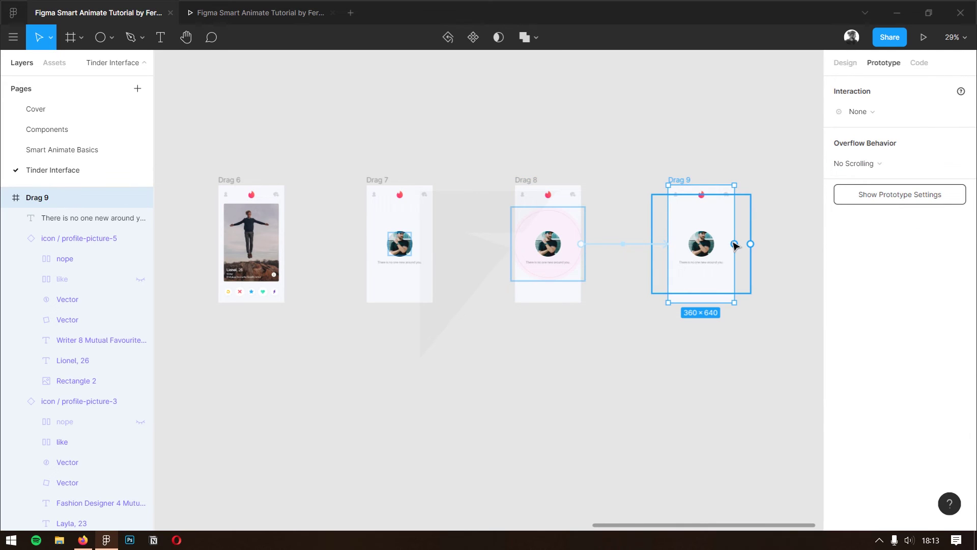
# Step: Link Drag 9 back to Drag 7 After Delay 100ms with Dissolve, then view the prototype preview
pyautogui.moveTo(734, 245); pyautogui.dragTo(407, 285)
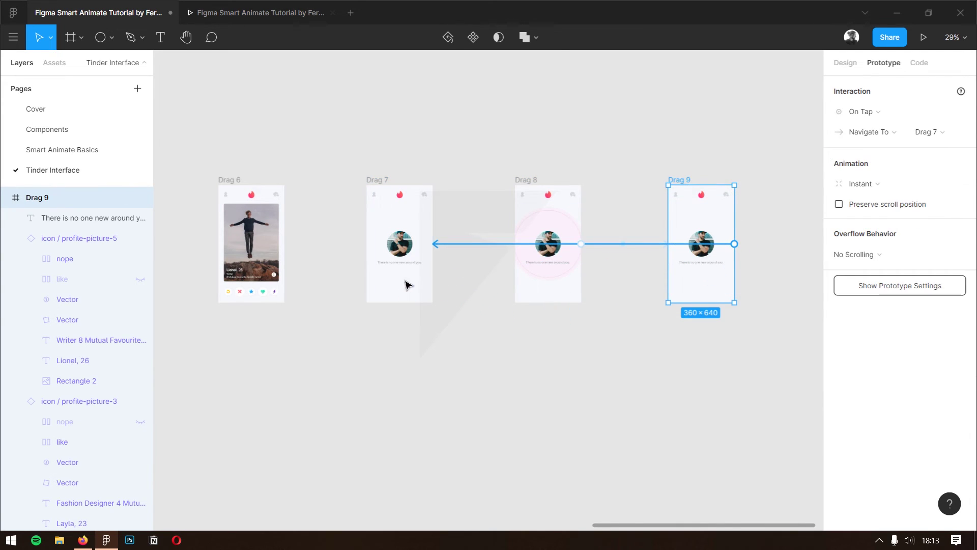
pyautogui.click(897, 110)
pyautogui.click(872, 264)
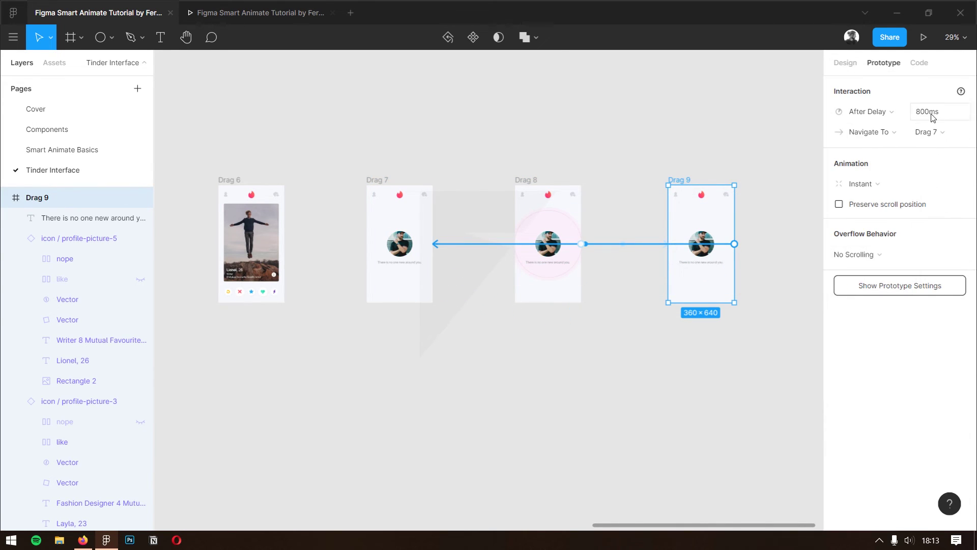
pyautogui.click(935, 112)
pyautogui.write('100')
pyautogui.press('Return')
pyautogui.click(878, 188)
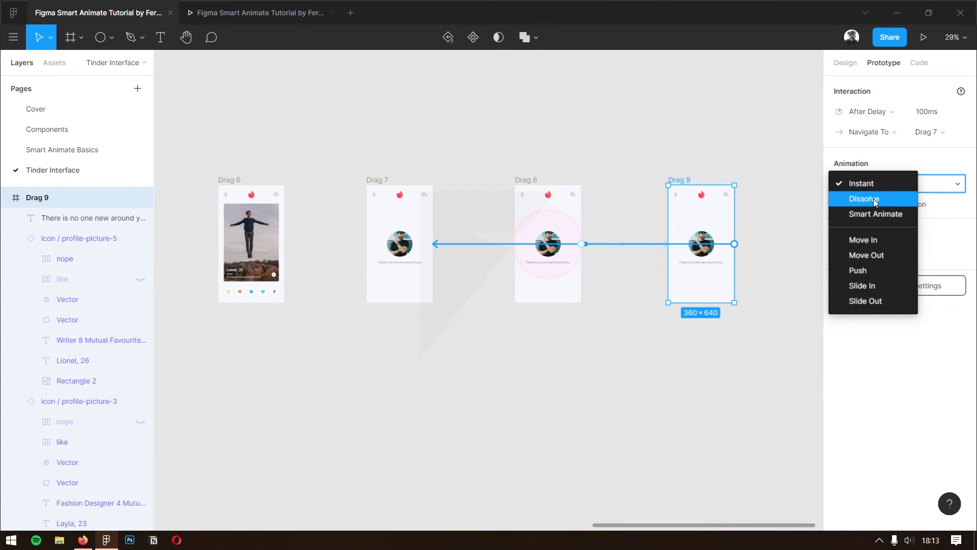
pyautogui.click(873, 200)
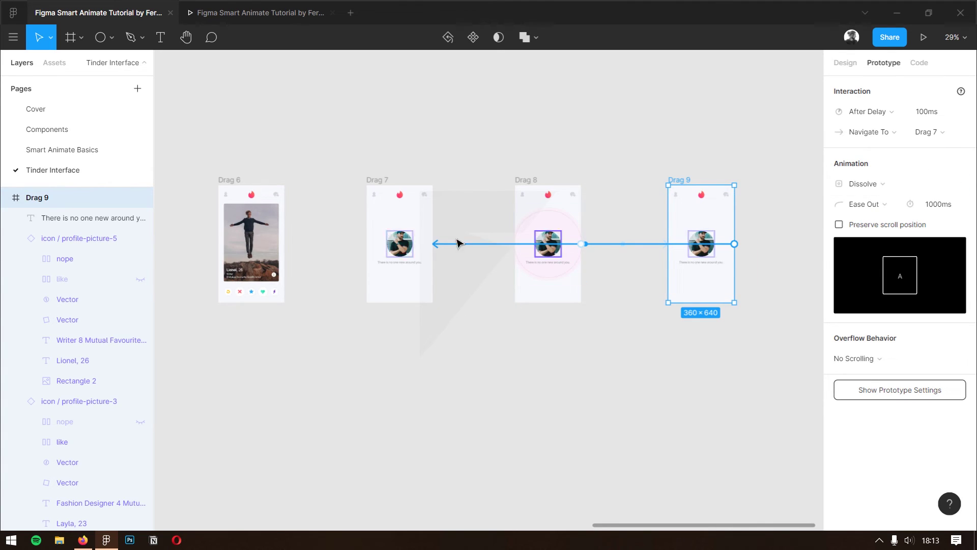
pyautogui.click(269, 17)
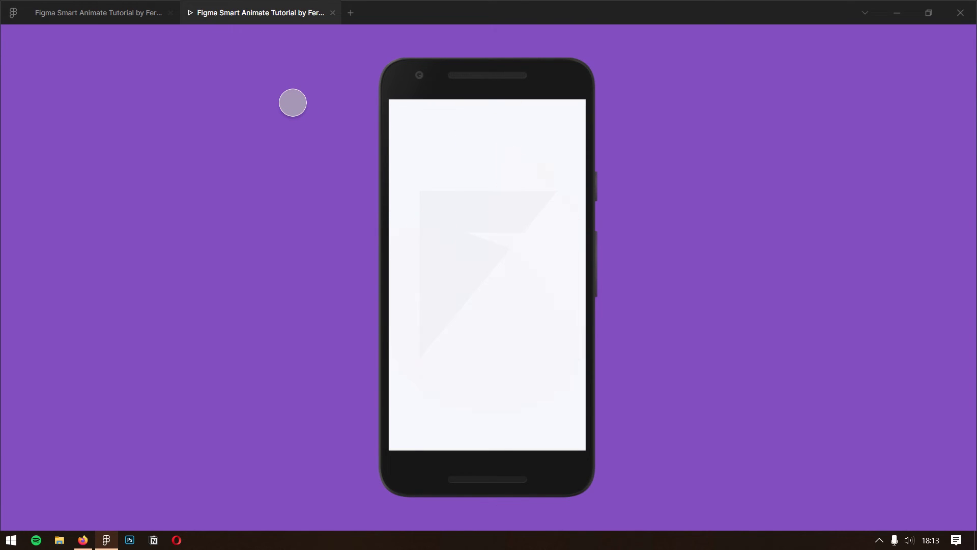
# Step: Swipe the cards, dismiss the match, and swipe Mark and Lionel away to reach the empty screen
pyautogui.moveTo(425, 285); pyautogui.dragTo(556, 279)
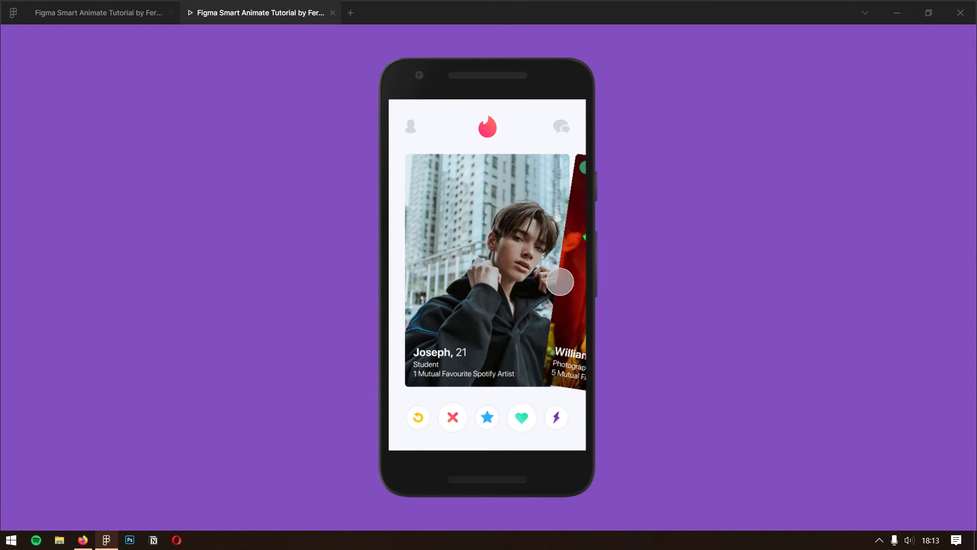
pyautogui.moveTo(489, 270); pyautogui.dragTo(375, 263)
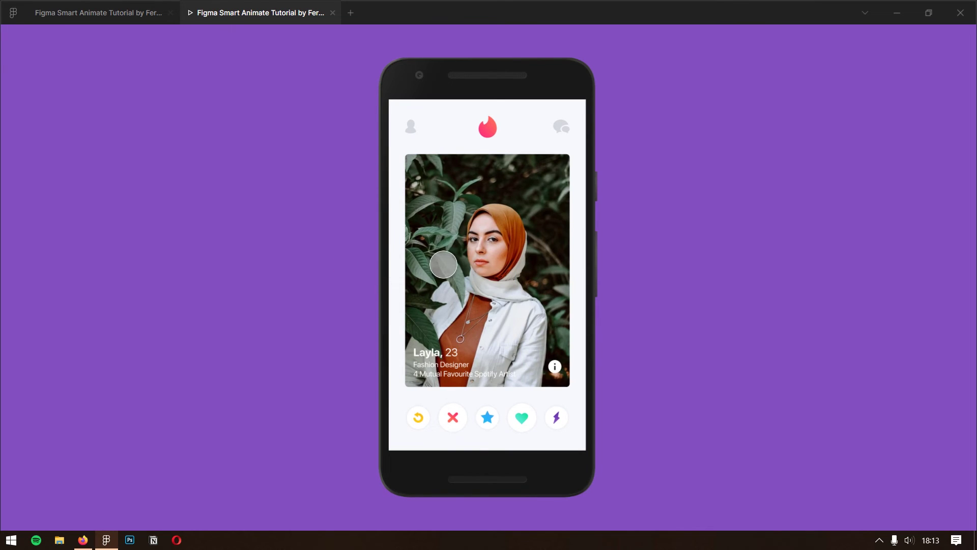
pyautogui.moveTo(442, 264); pyautogui.dragTo(562, 277)
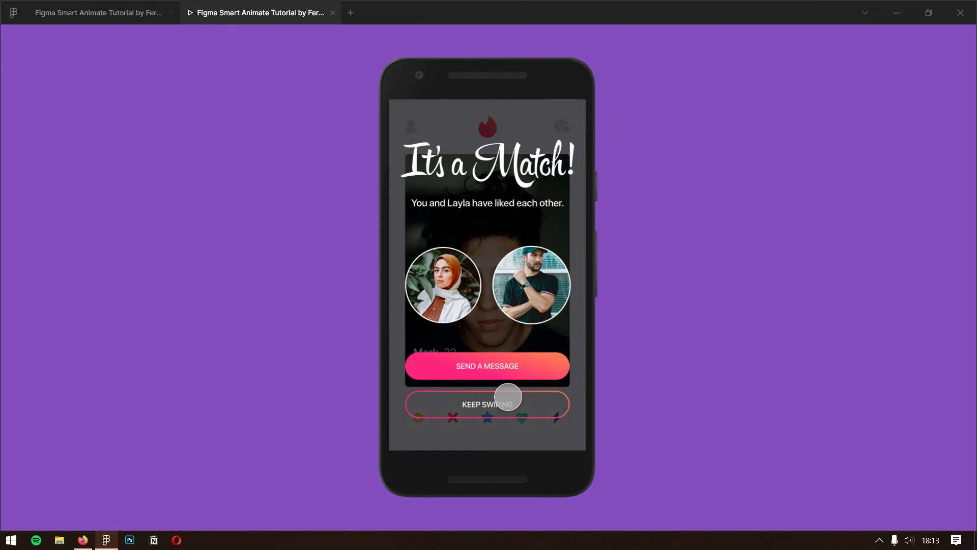
pyautogui.click(505, 404)
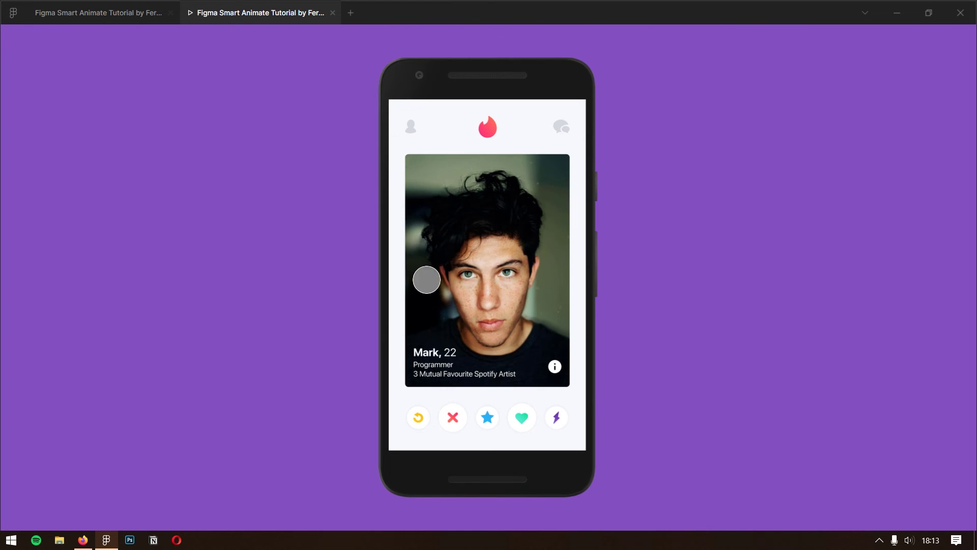
pyautogui.moveTo(501, 263); pyautogui.dragTo(408, 264)
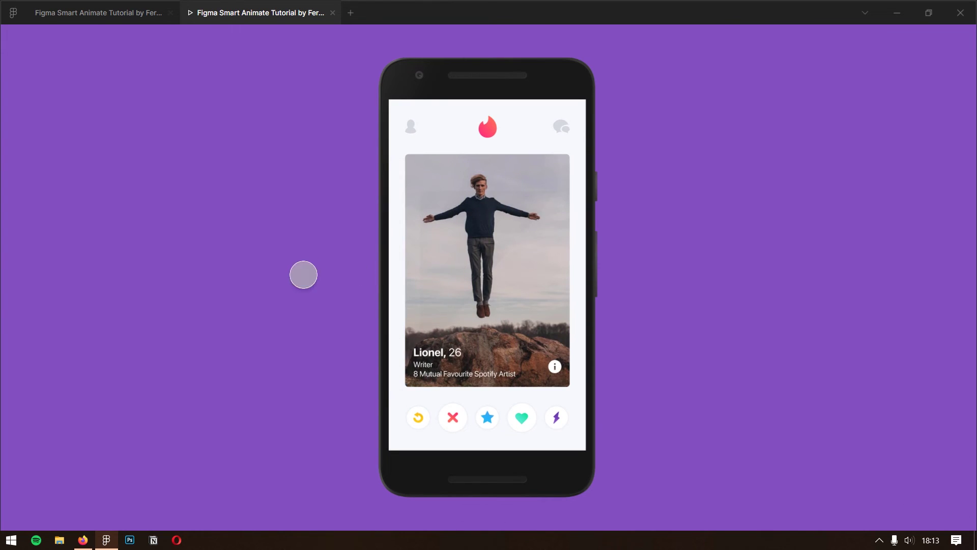
pyautogui.moveTo(582, 237); pyautogui.dragTo(344, 259)
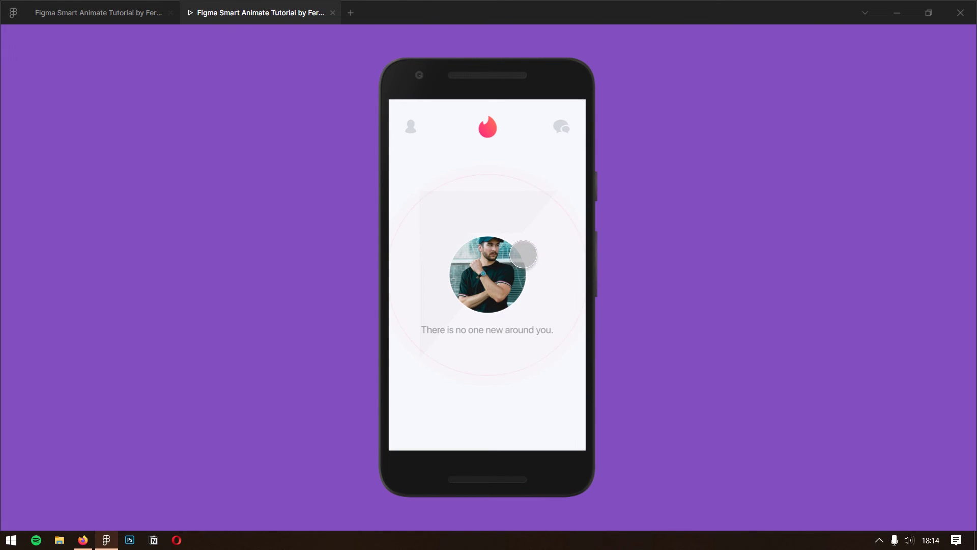
pyautogui.hotkey('ctrl', 'Tab')
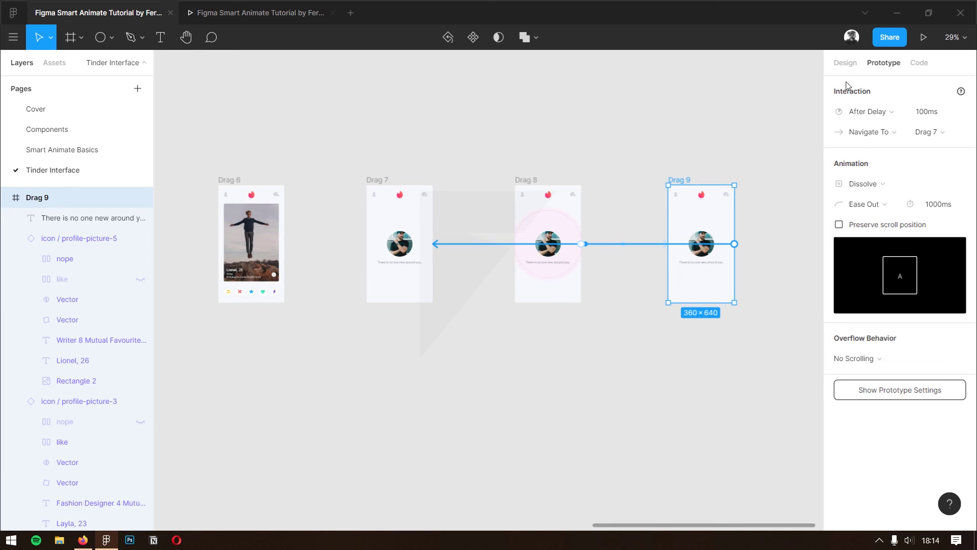
# Step: Ungroup the pink ring group in Drag 8 into separate ellipses
pyautogui.click(845, 62)
pyautogui.scroll(2, 376, 245)
pyautogui.moveTo(404, 218); pyautogui.dragTo(424, 250)
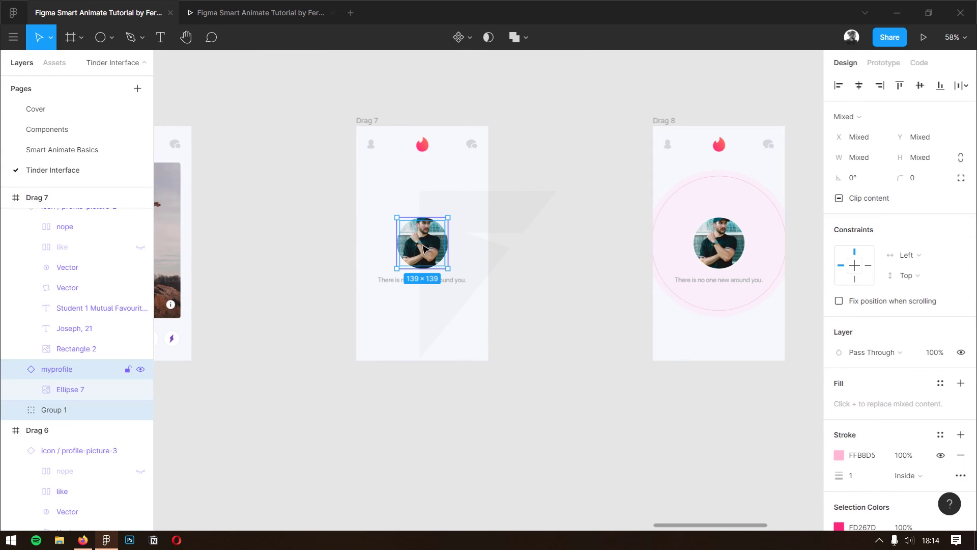
pyautogui.keyDown('shift'); pyautogui.click(424, 250); pyautogui.keyUp('shift')
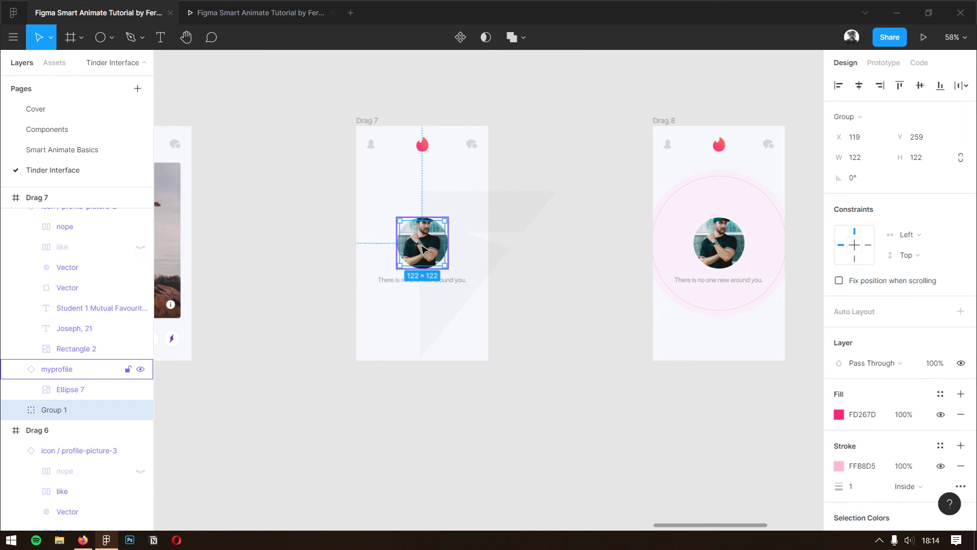
pyautogui.click(683, 250)
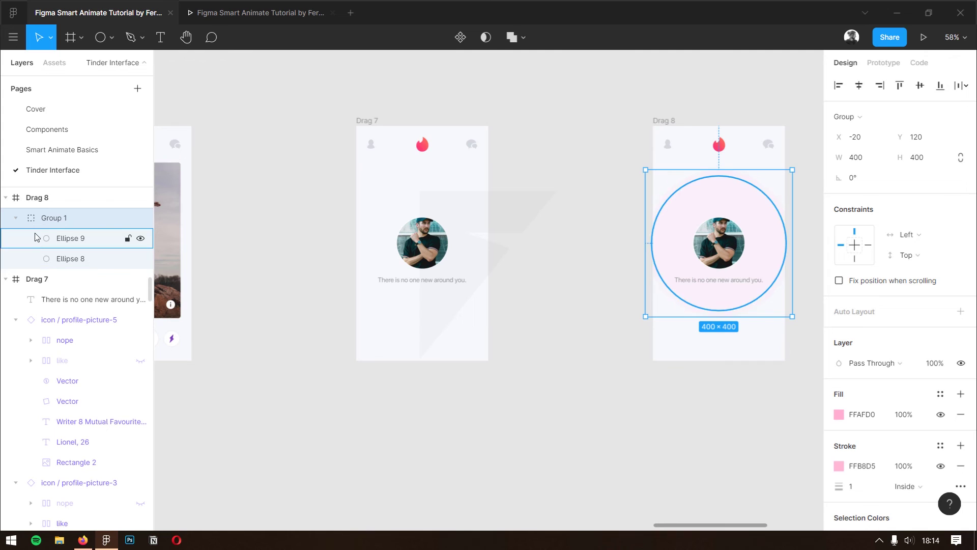
pyautogui.moveTo(76, 218)
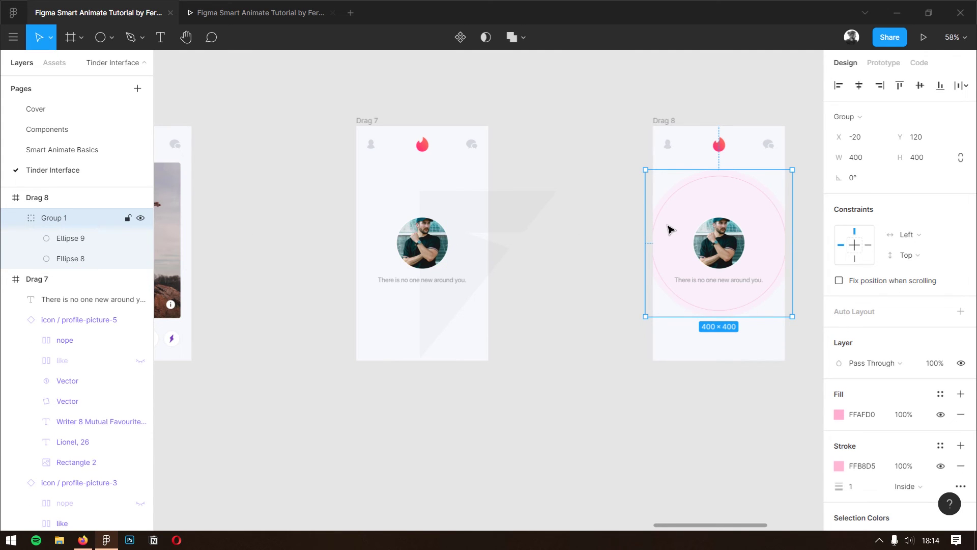
pyautogui.moveTo(670, 225)
pyautogui.mouseDown()
pyautogui.moveTo(621, 262)
pyautogui.moveTo(520, 285)
pyautogui.mouseUp()
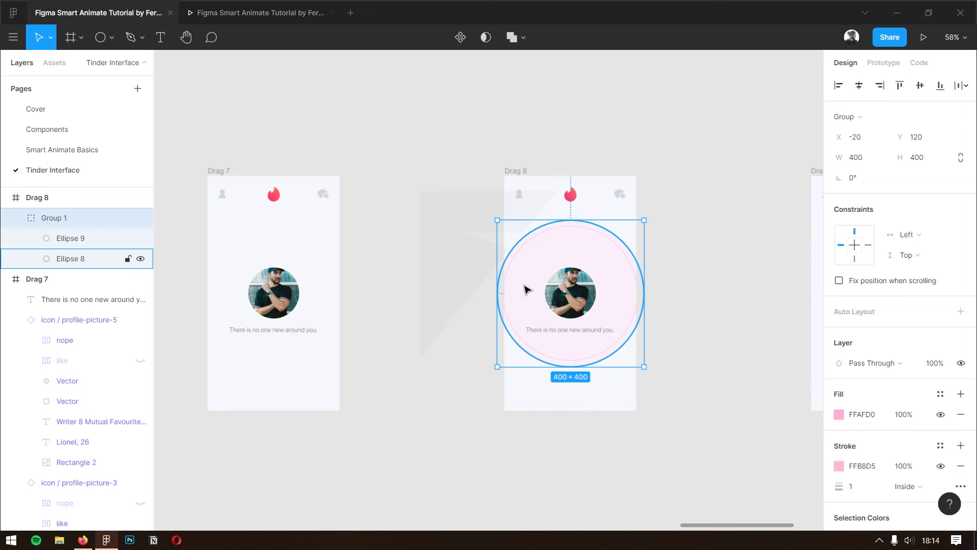
pyautogui.hotkey('ctrl', 'shift', 'g')
# Step: Ungroup the ring groups in Drag 7 and Drag 9, then relaunch the prototype preview
pyautogui.moveTo(402, 341); pyautogui.dragTo(449, 341)
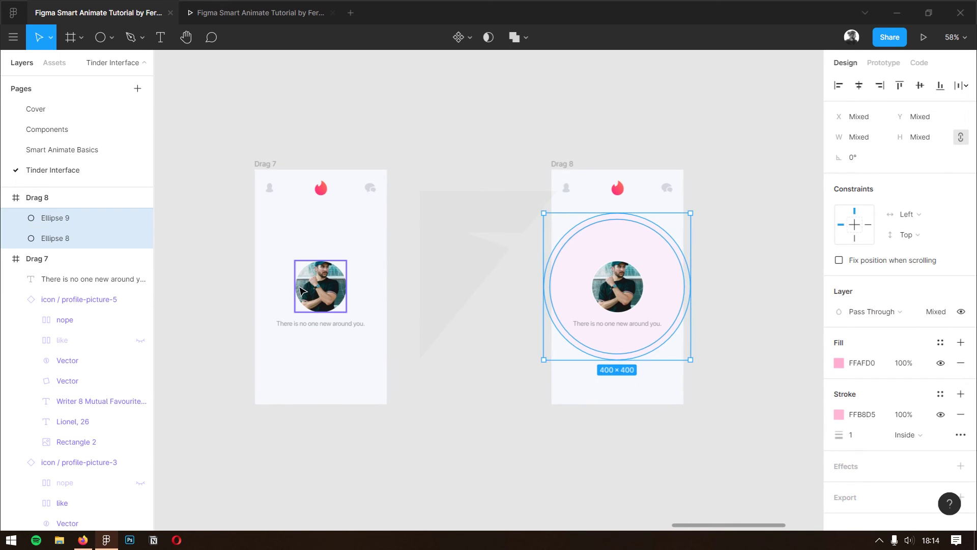
pyautogui.click(322, 296)
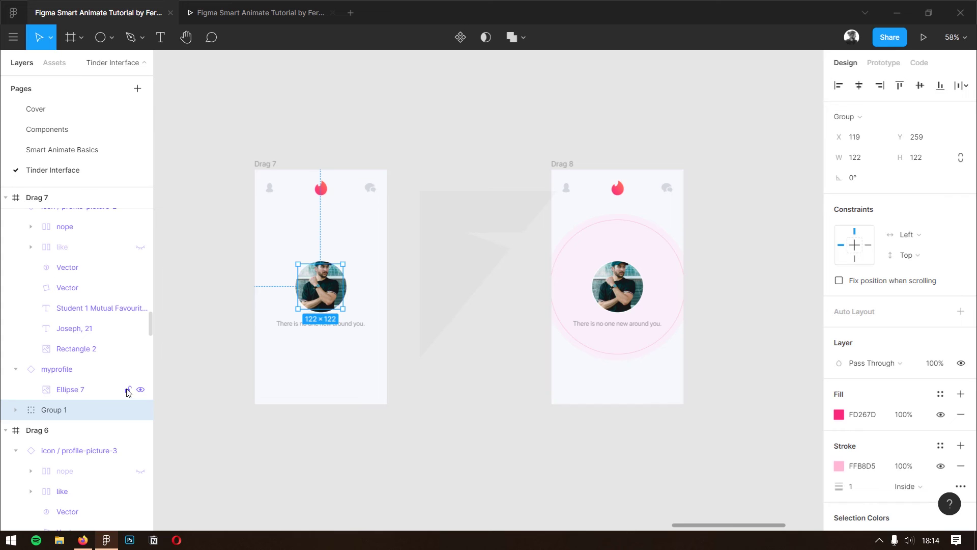
pyautogui.hotkey('ctrl', 'shift', 'g')
pyautogui.moveTo(284, 370); pyautogui.dragTo(315, 392)
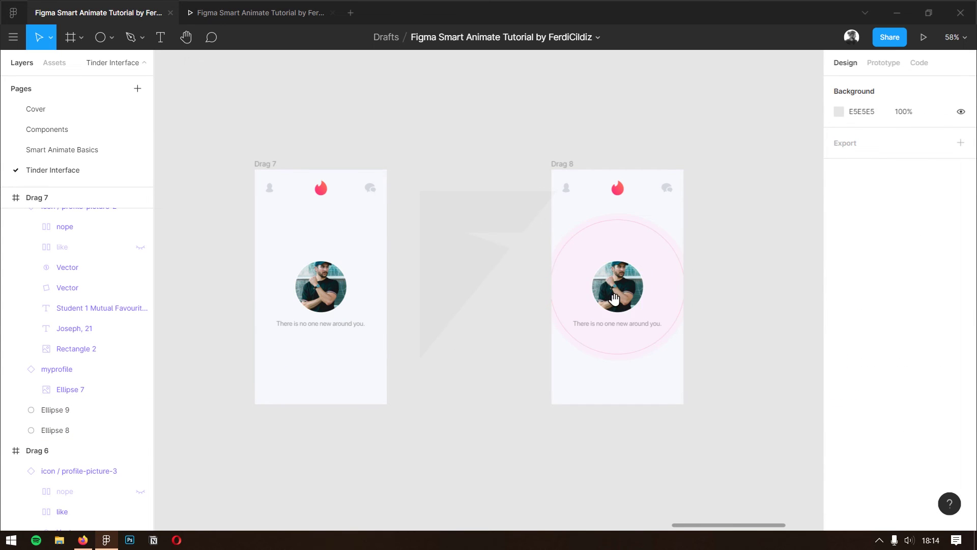
pyautogui.hscroll(5, 610, 301)
pyautogui.click(574, 297)
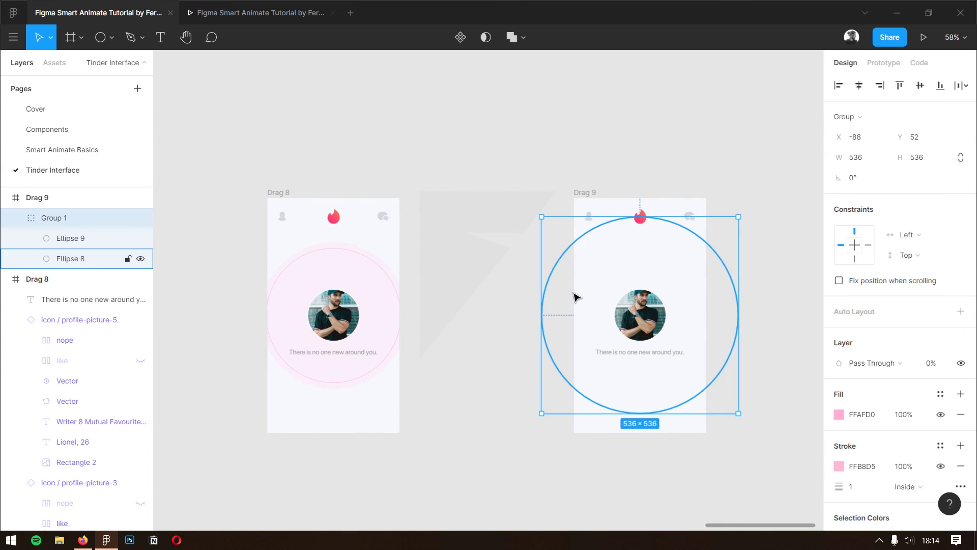
pyautogui.hotkey('ctrl', 'shift', 'g')
pyautogui.moveTo(337, 464); pyautogui.dragTo(391, 453)
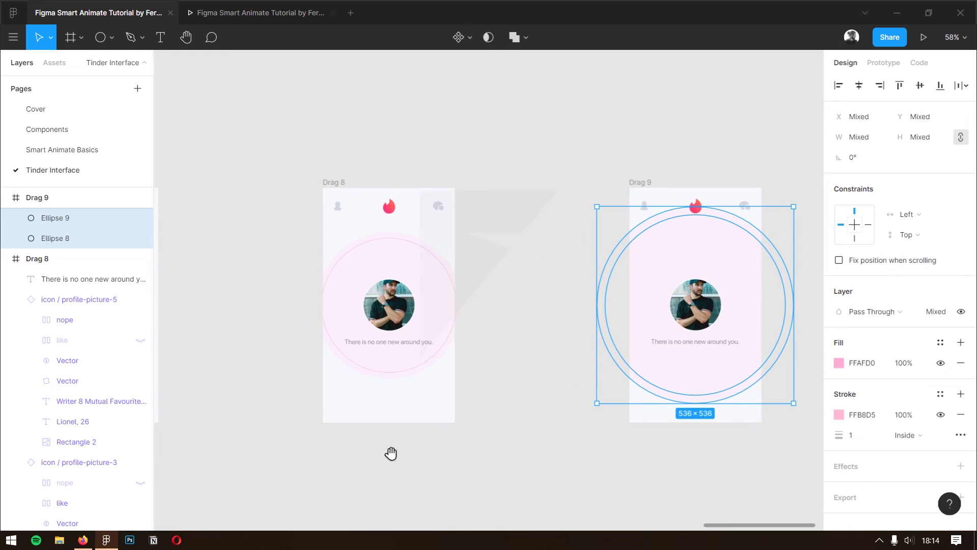
pyautogui.click(208, 13)
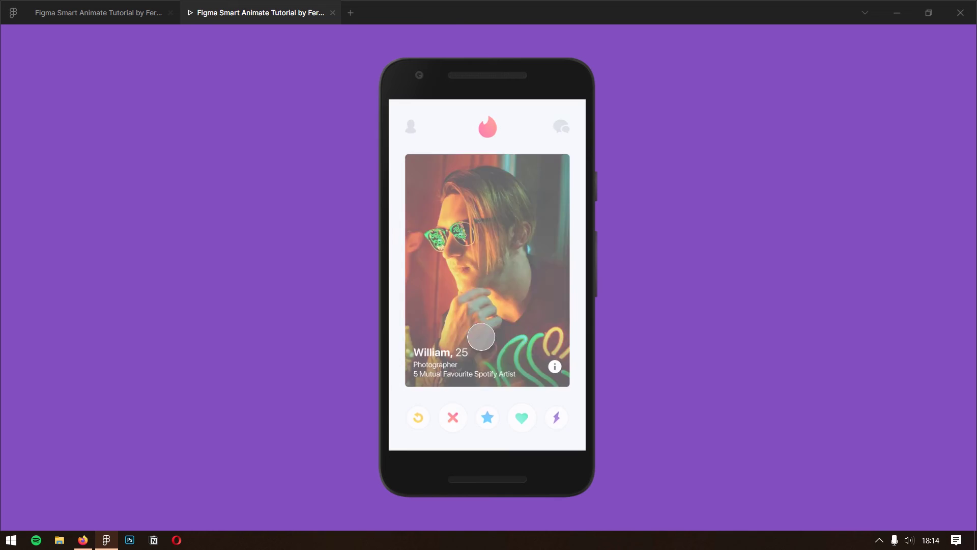
# Step: Replay from splash through the cards and match to the pulsing rings, then close the preview
pyautogui.click(478, 330)
pyautogui.moveTo(493, 313)
pyautogui.mouseDown()
pyautogui.moveTo(406, 310)
pyautogui.moveTo(493, 319)
pyautogui.mouseUp()
pyautogui.click(479, 394)
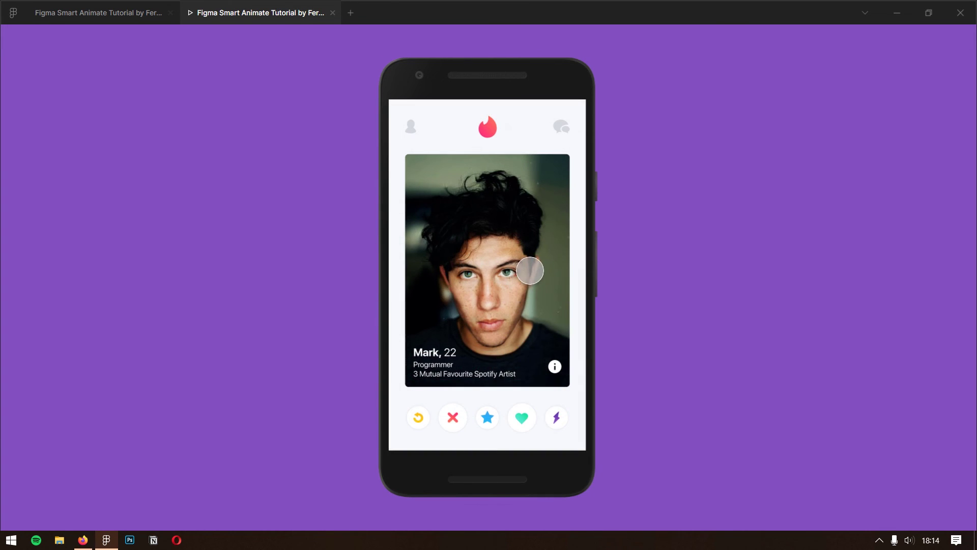
pyautogui.moveTo(528, 268)
pyautogui.mouseDown()
pyautogui.moveTo(359, 281)
pyautogui.moveTo(400, 284)
pyautogui.mouseUp()
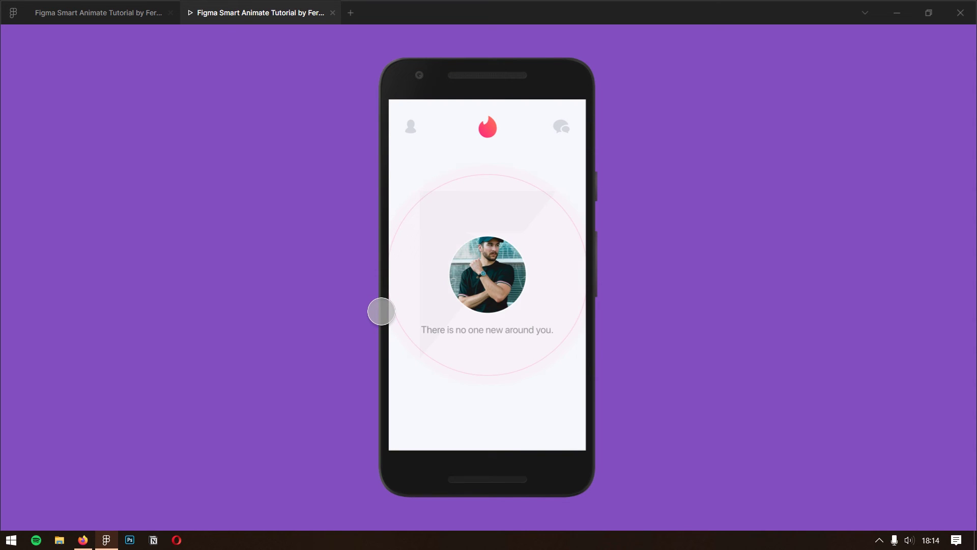
pyautogui.click(99, 13)
pyautogui.click(321, 15)
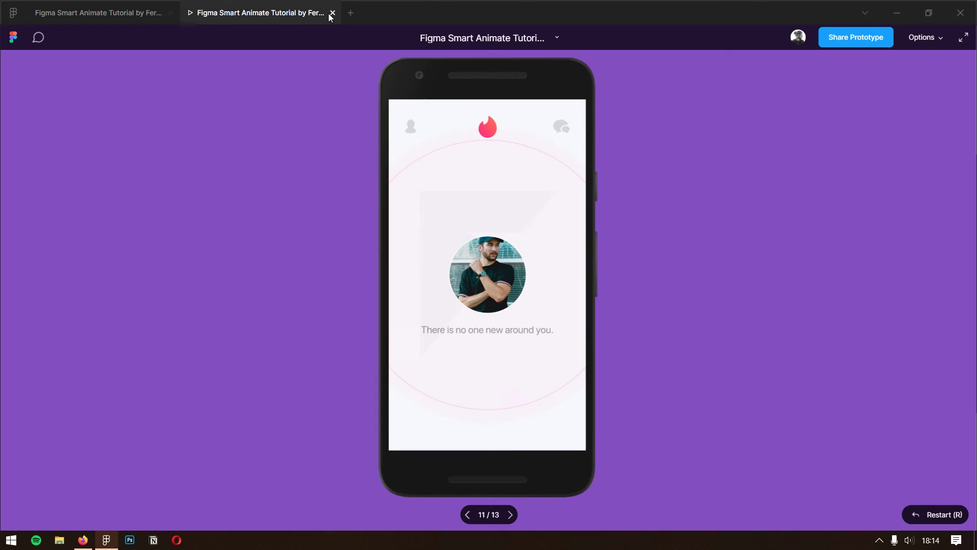
pyautogui.click(497, 334)
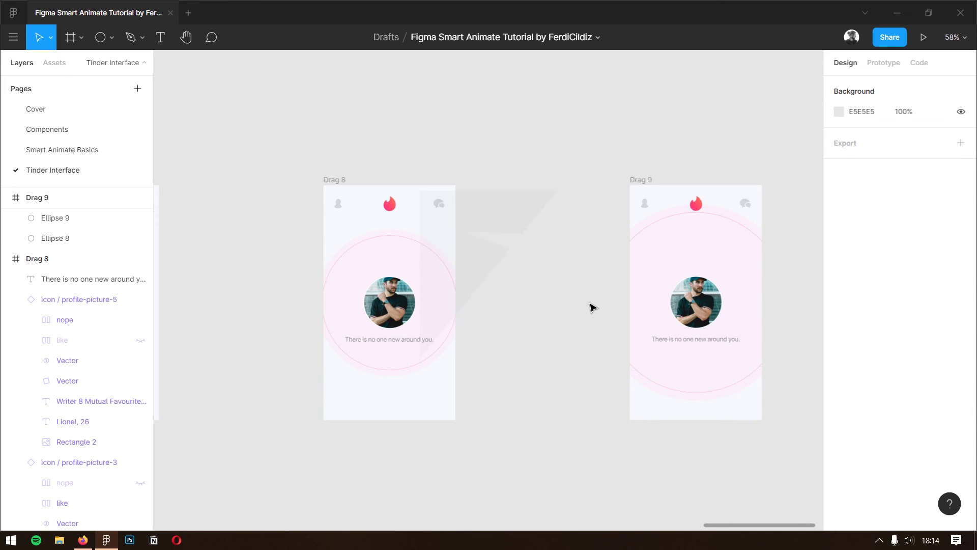
# Step: Fit Drag 7 in view, select its Ellipse 8 and Ellipse 9 rings, and show prototype settings
pyautogui.hotkey('shift', 'n')
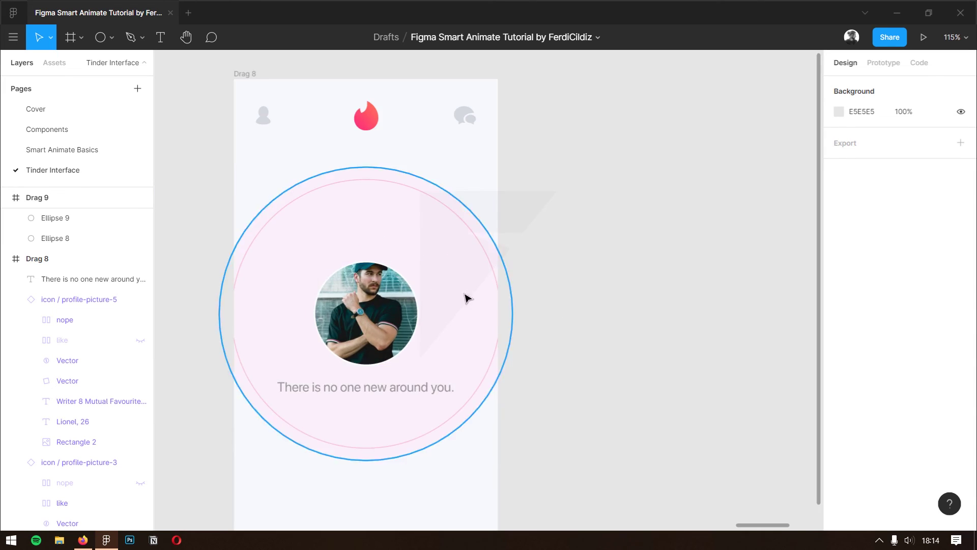
pyautogui.hotkey('shift', 'n')
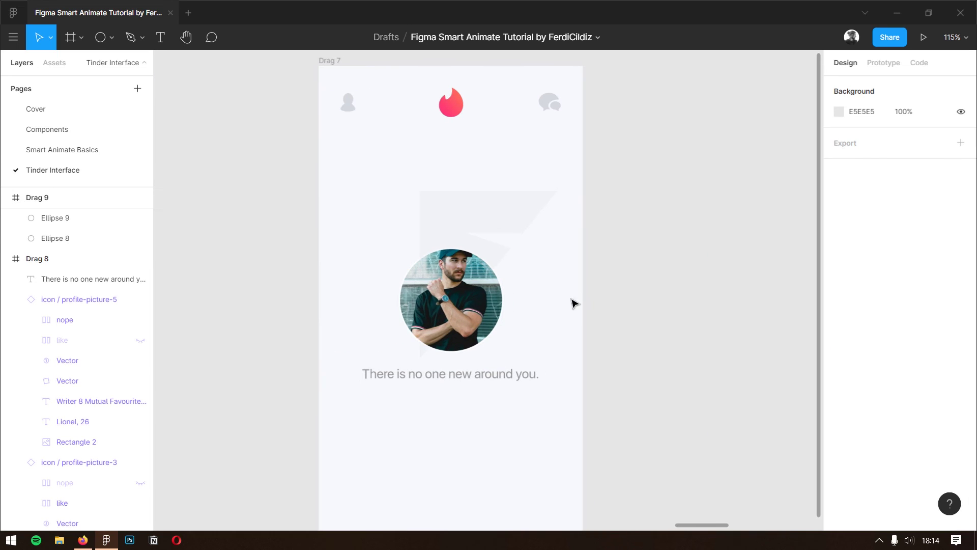
pyautogui.moveTo(580, 280); pyautogui.dragTo(448, 321)
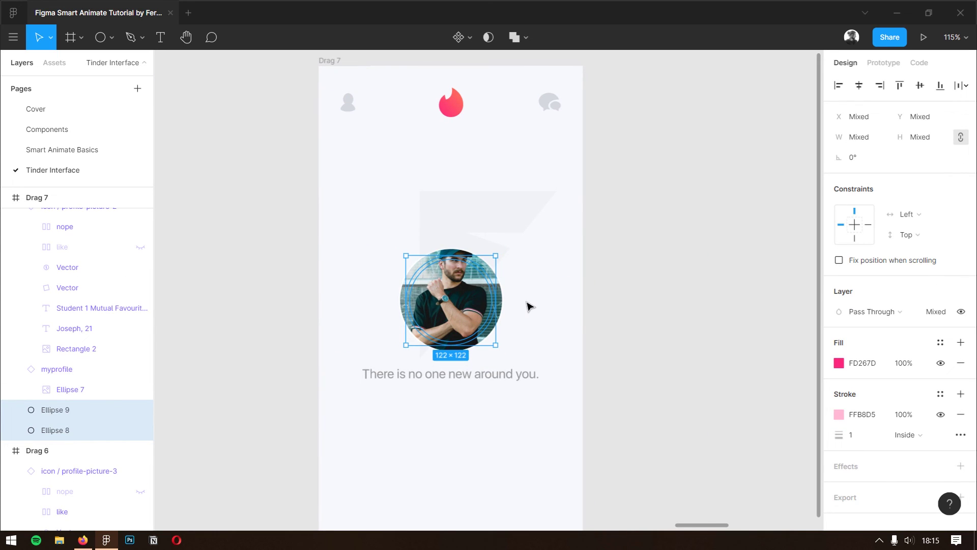
pyautogui.click(884, 65)
pyautogui.scroll(-5, 636, 222)
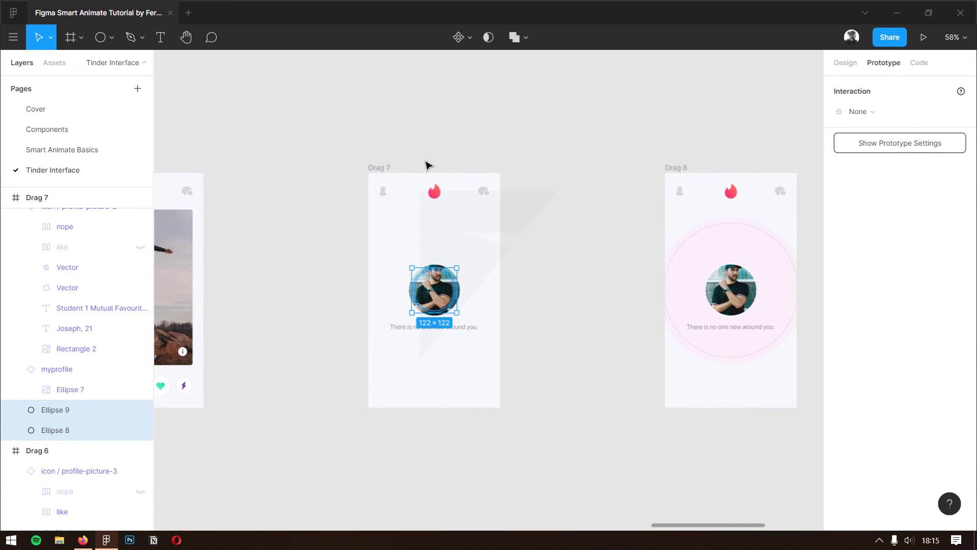
# Step: Change the Drag 7 and Drag 8 transitions to Smart Animate
pyautogui.click(375, 170)
pyautogui.moveTo(544, 237); pyautogui.dragTo(461, 245)
pyautogui.click(884, 184)
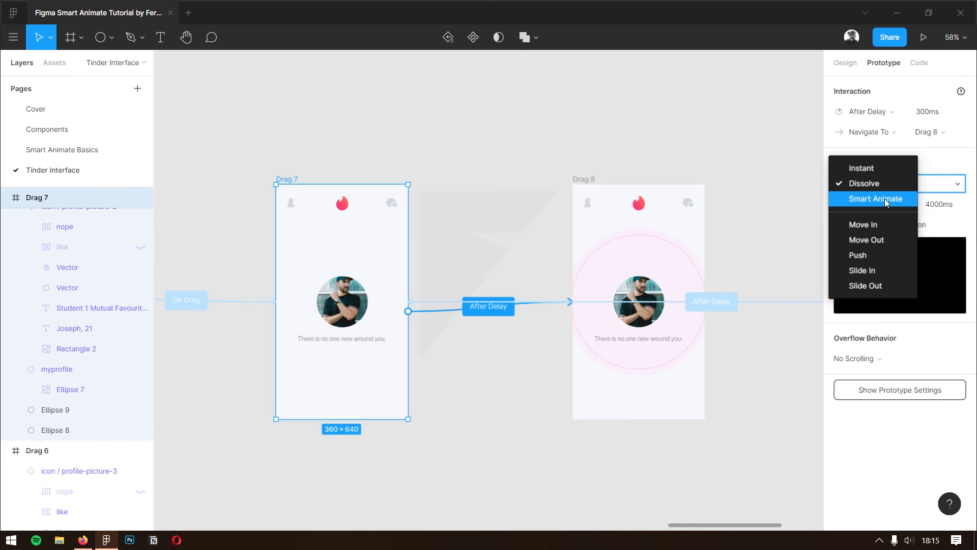
pyautogui.click(884, 198)
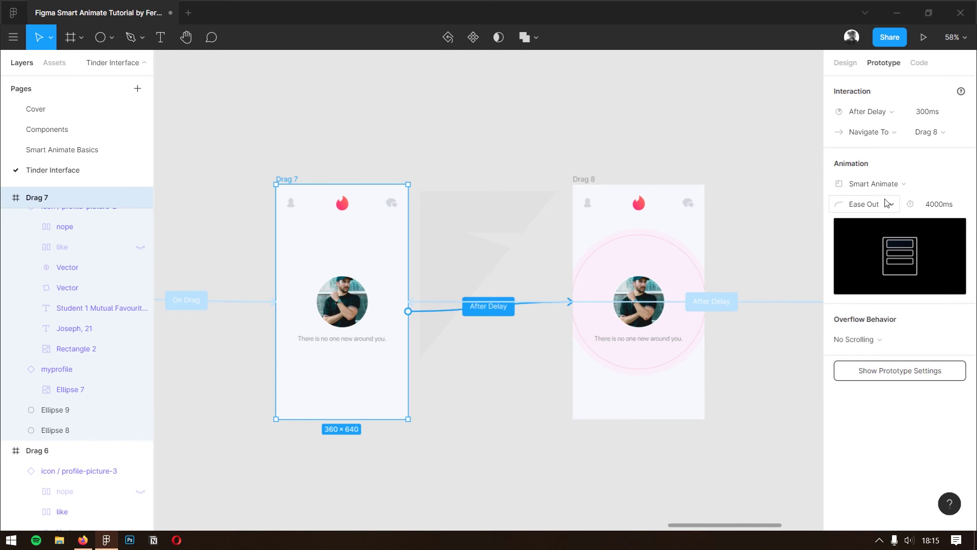
pyautogui.moveTo(677, 240)
pyautogui.mouseDown()
pyautogui.moveTo(530, 249)
pyautogui.moveTo(441, 232)
pyautogui.mouseUp()
pyautogui.click(348, 172)
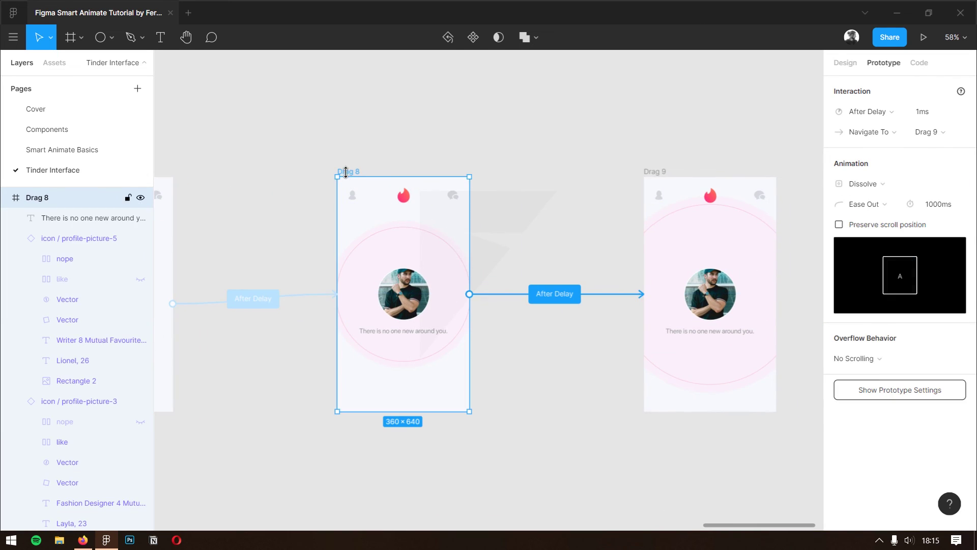
pyautogui.click(847, 184)
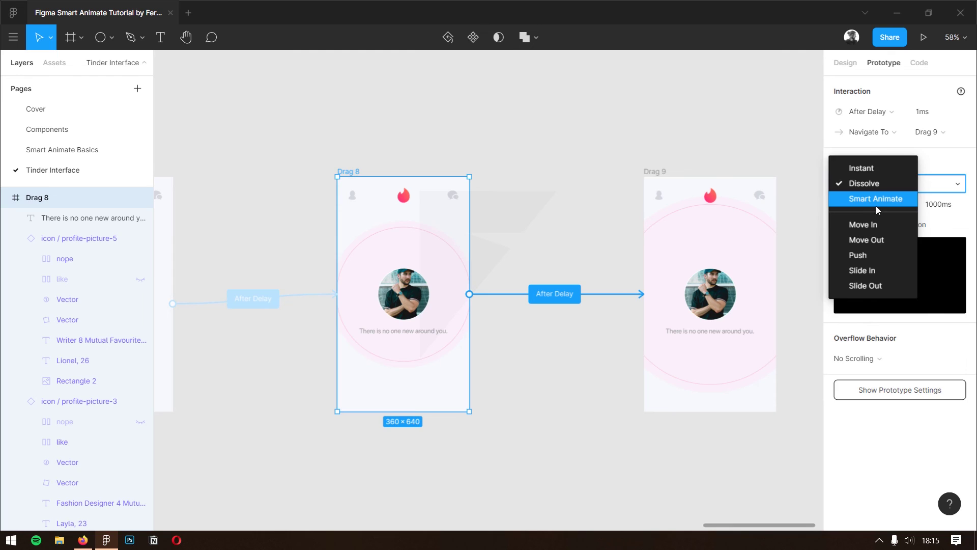
pyautogui.click(877, 200)
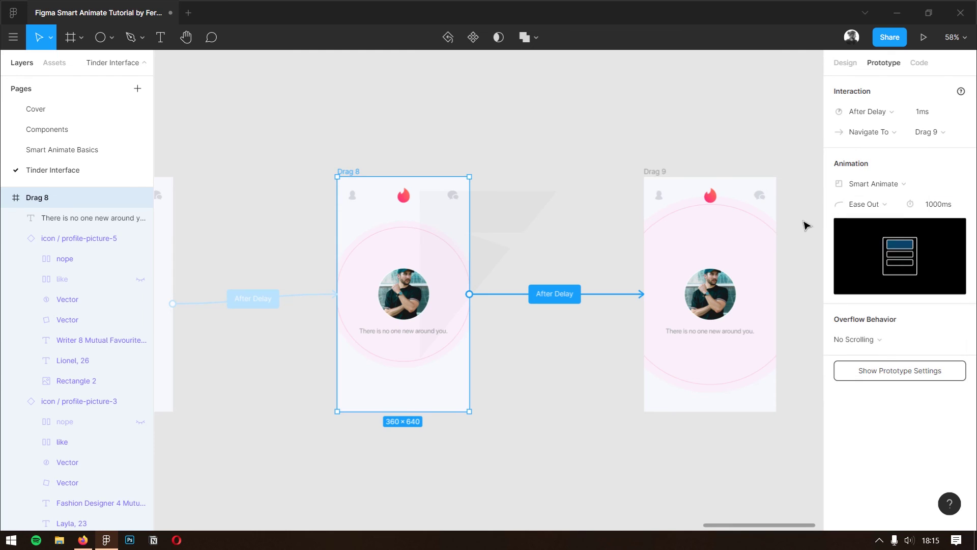
# Step: Select the Drag 9 screen and start presenting the prototype
pyautogui.moveTo(755, 238); pyautogui.dragTo(454, 234)
pyautogui.click(355, 169)
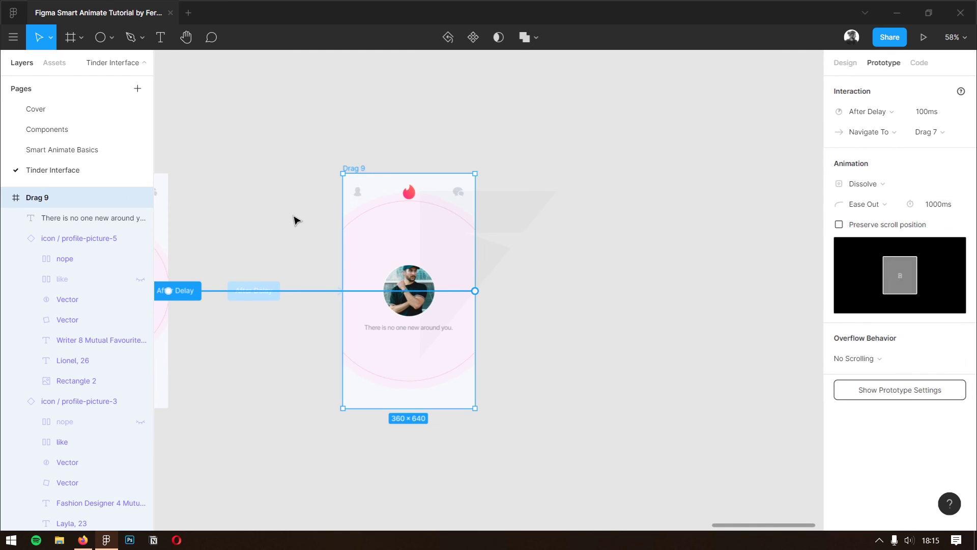
pyautogui.hscroll(-10, 509, 249)
pyautogui.hscroll(-3, 534, 275)
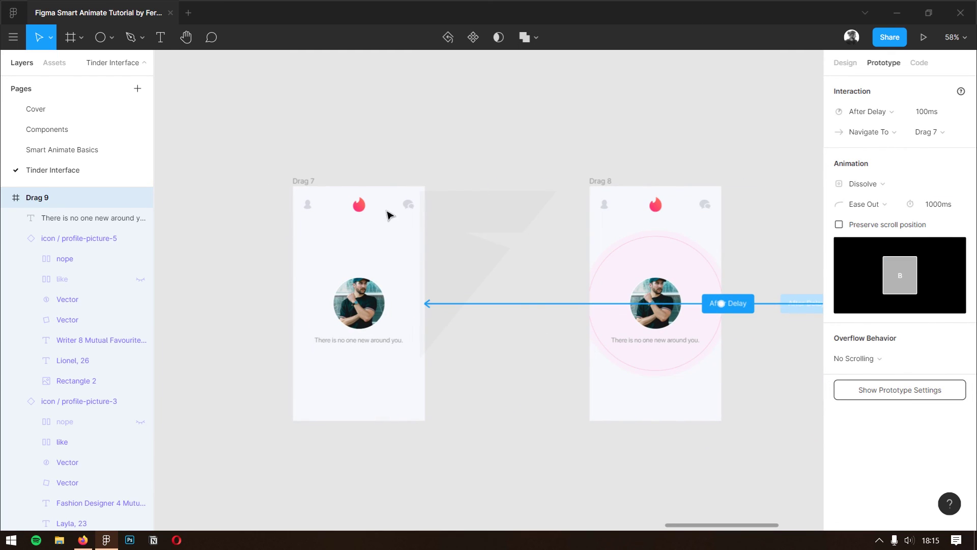
pyautogui.click(930, 45)
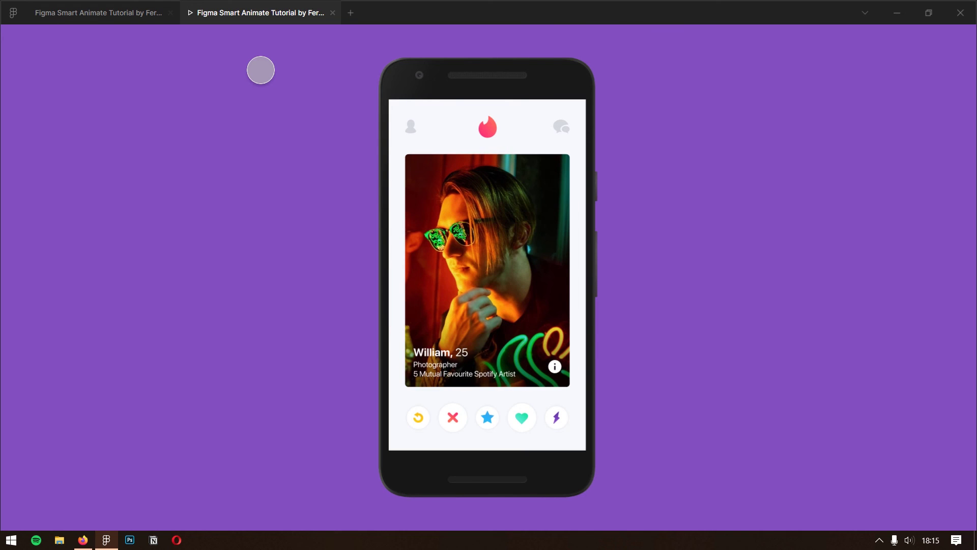
# Step: Swipe the profile cards, choose Keep Swiping on the match, and swipe on to the empty screen
pyautogui.moveTo(445, 285)
pyautogui.mouseDown()
pyautogui.moveTo(568, 272)
pyautogui.moveTo(346, 264)
pyautogui.mouseUp()
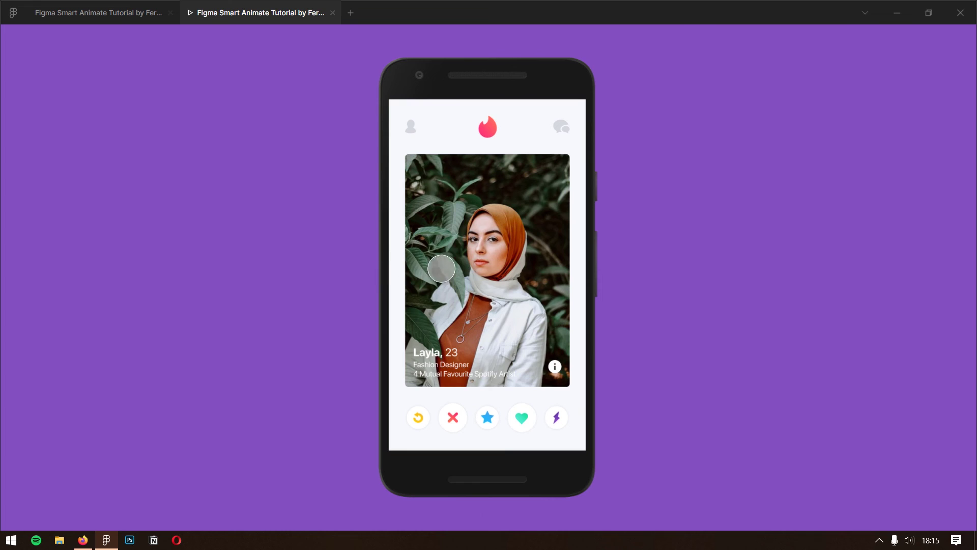
pyautogui.moveTo(441, 268); pyautogui.dragTo(618, 288)
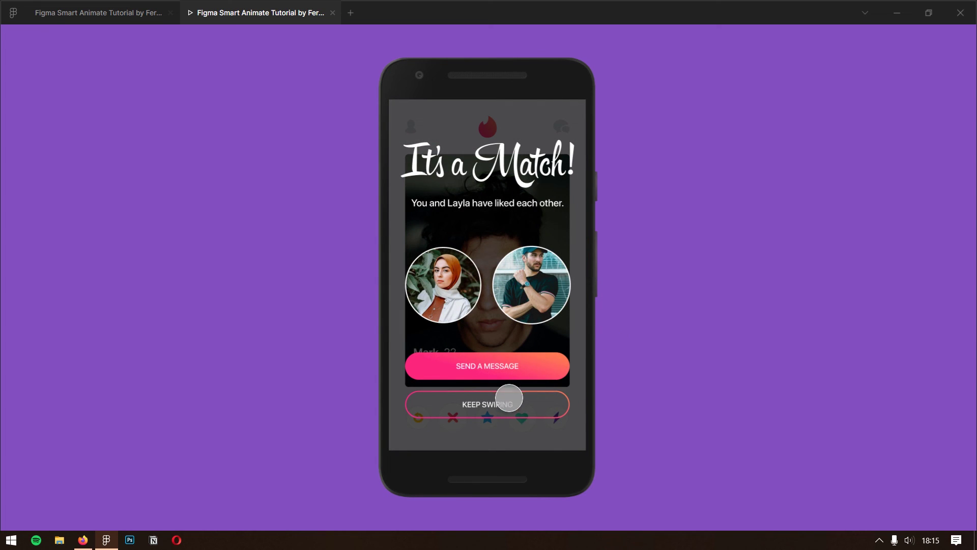
pyautogui.click(490, 402)
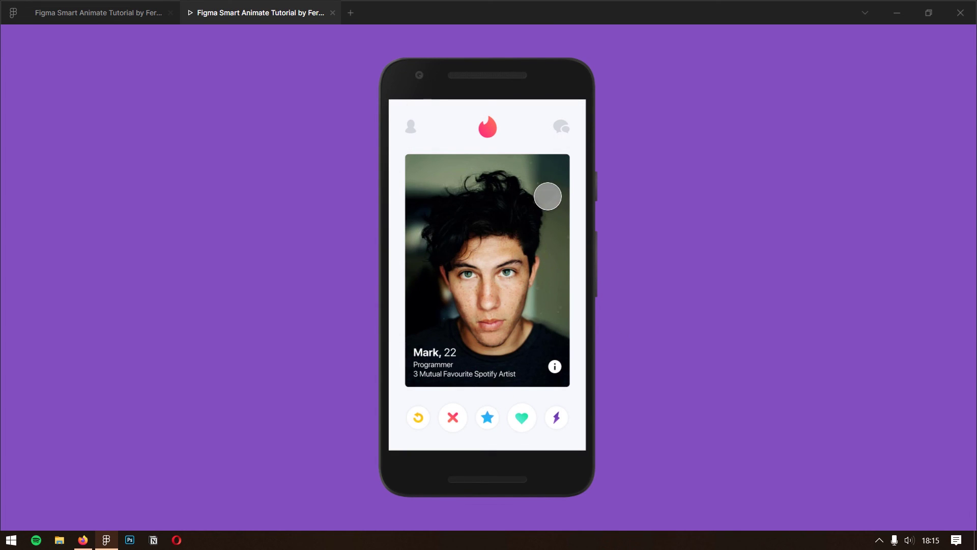
pyautogui.moveTo(547, 196); pyautogui.dragTo(429, 216)
pyautogui.moveTo(542, 176); pyautogui.dragTo(376, 185)
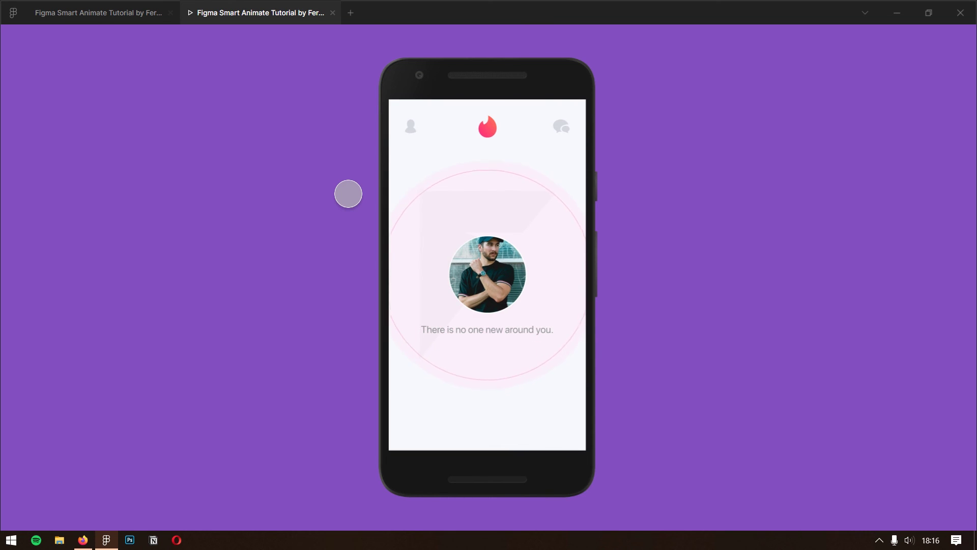
# Step: Set Drag 9's Ellipse 8 and Ellipse 9 rings to 0% opacity, then return to the preview
pyautogui.click(149, 15)
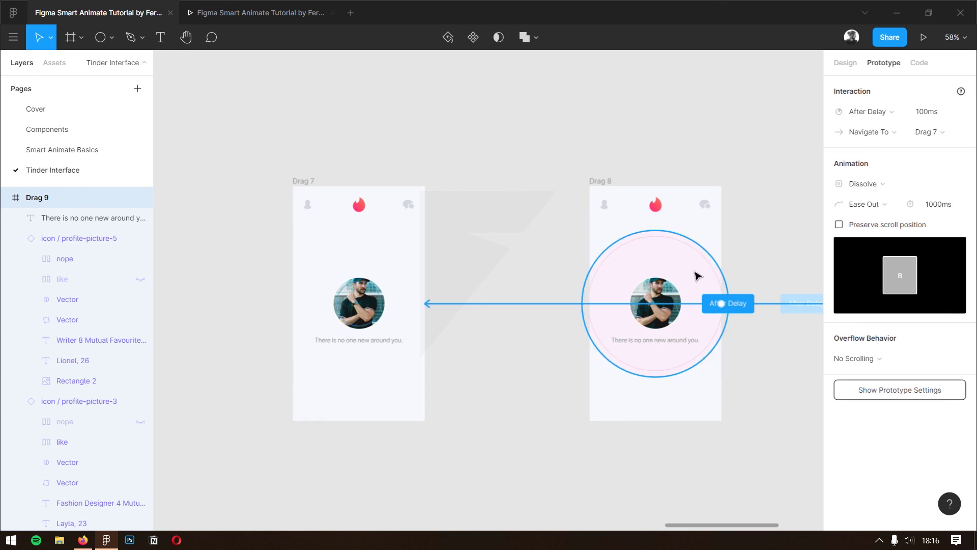
pyautogui.hscroll(10, 702, 328)
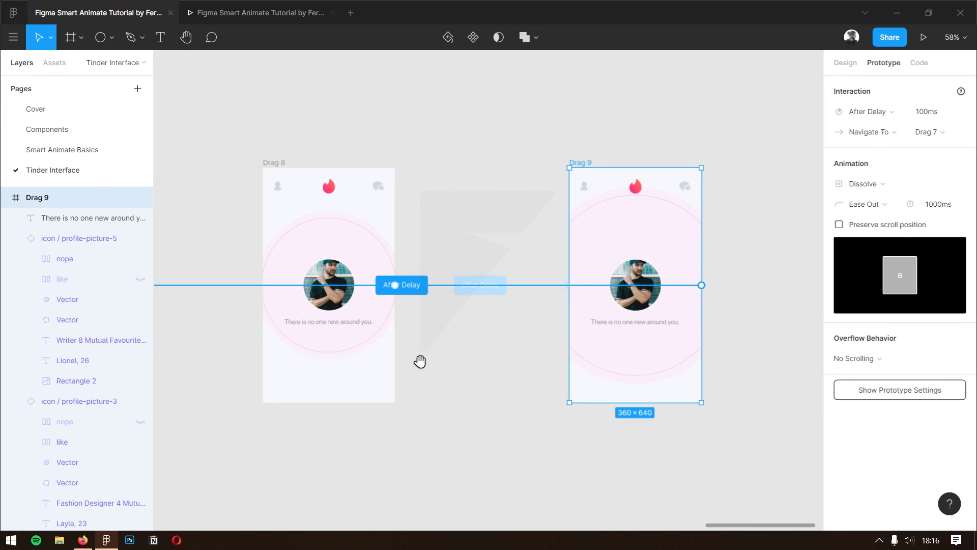
pyautogui.moveTo(420, 361); pyautogui.dragTo(486, 414)
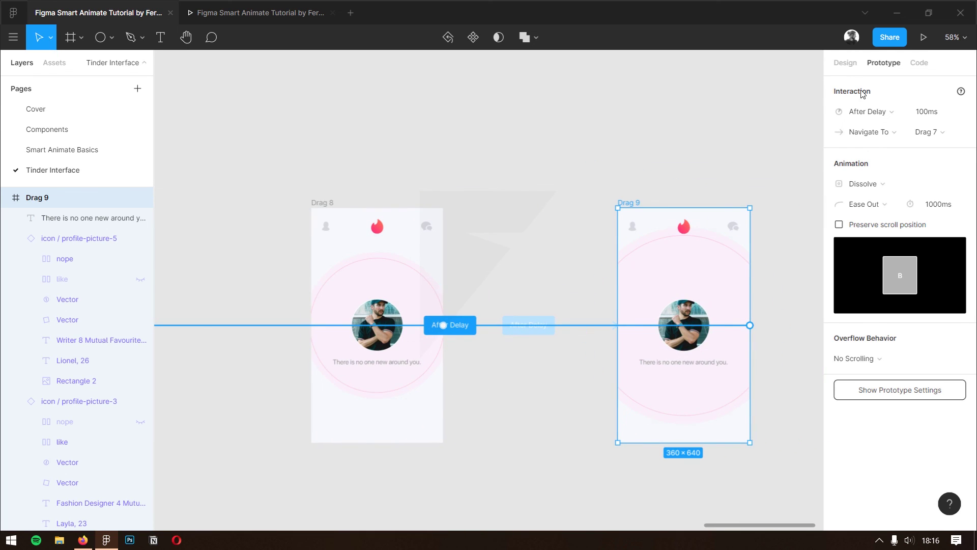
pyautogui.click(845, 63)
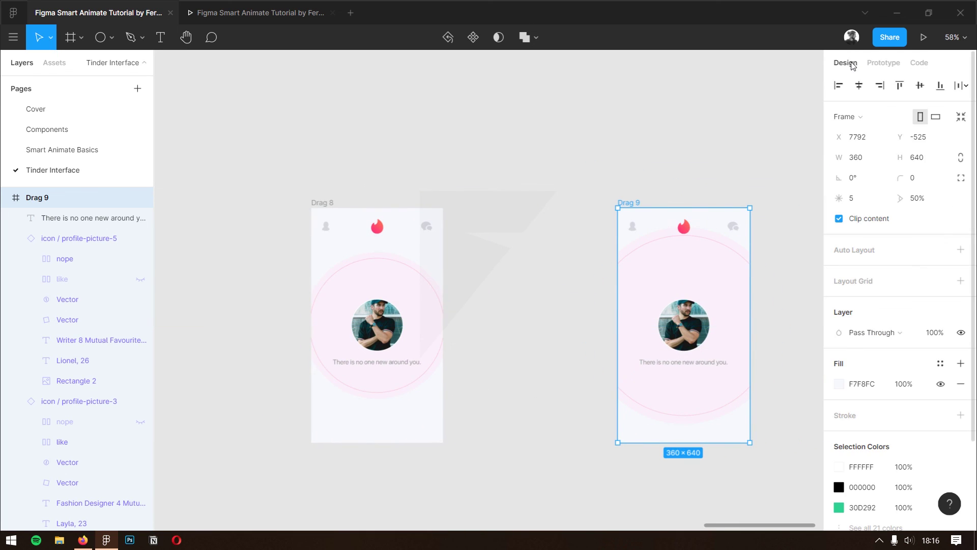
pyautogui.click(738, 250)
pyautogui.press('Escape')
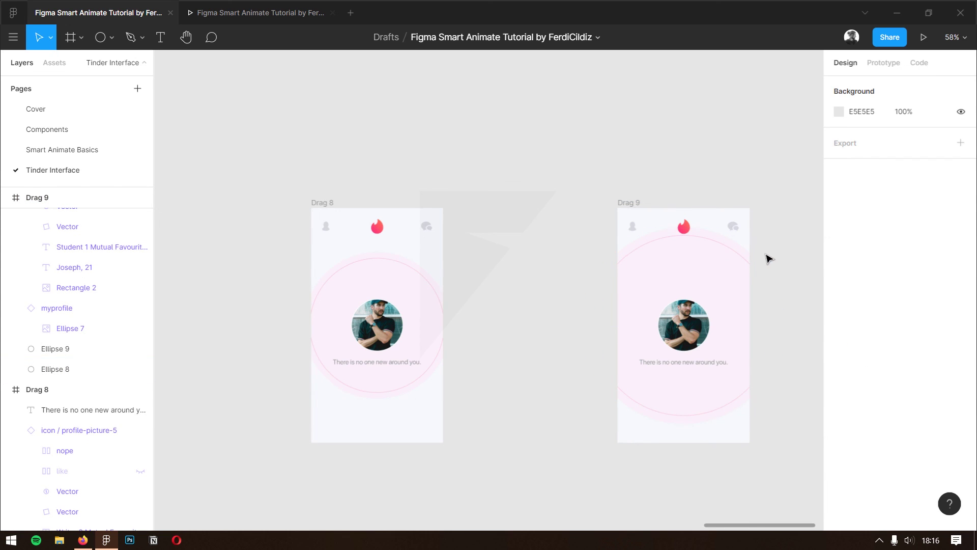
pyautogui.moveTo(767, 254); pyautogui.dragTo(738, 273)
pyautogui.press('0')
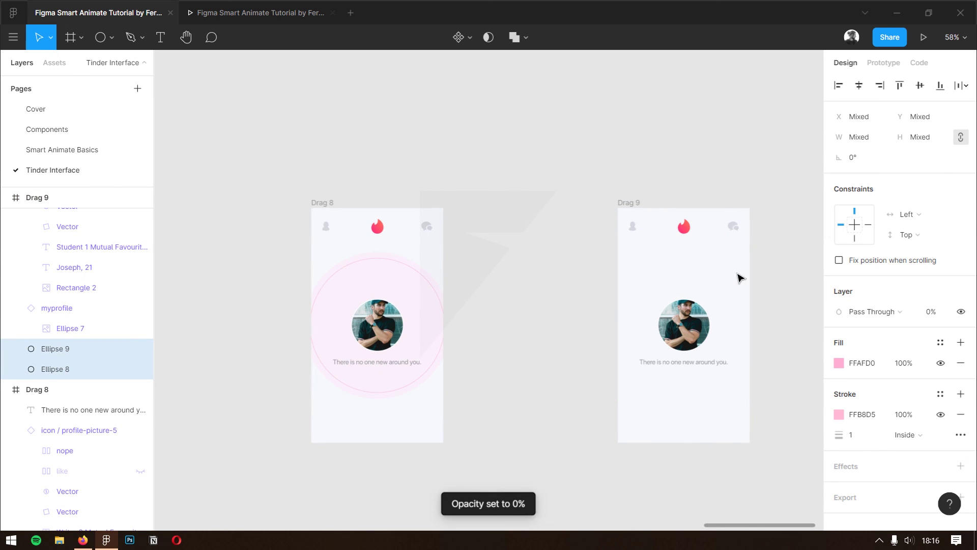
pyautogui.hotkey('ctrl', 'Tab')
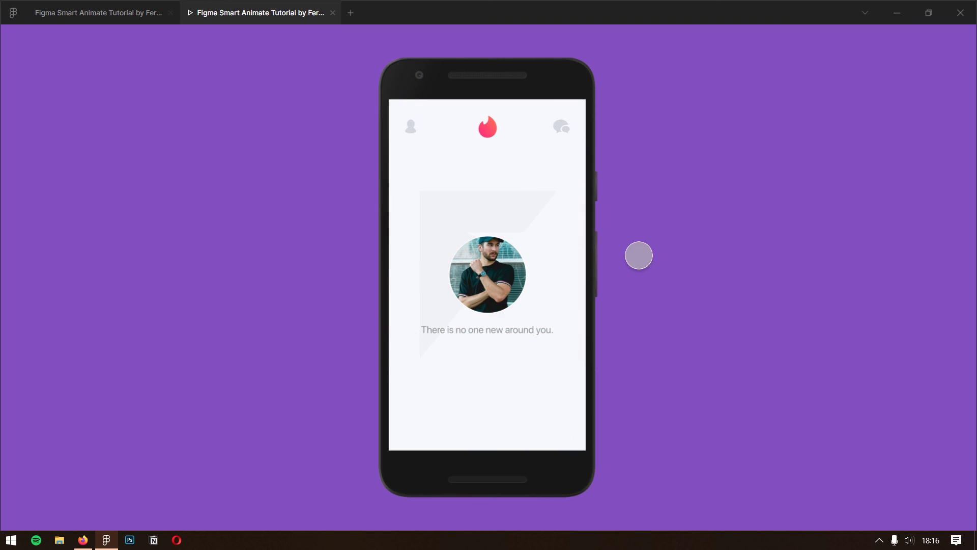
# Step: Switch from the preview back to the editor showing Drag 8 and Drag 9
pyautogui.hotkey('ctrl', 'Tab')
# Step: Select Drag 9's two transparent ring ellipses and group them
pyautogui.moveTo(464, 286); pyautogui.dragTo(434, 307)
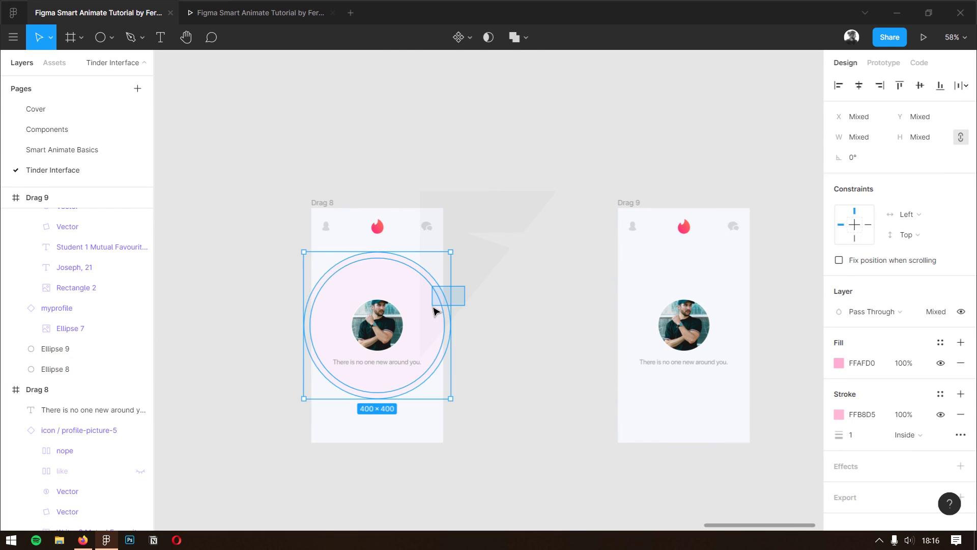
pyautogui.moveTo(563, 283); pyautogui.dragTo(657, 306)
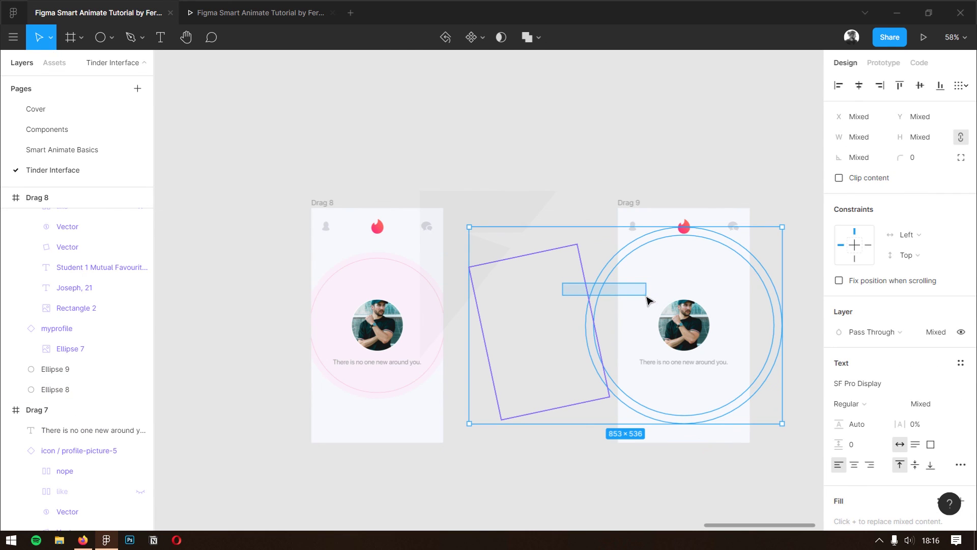
pyautogui.click(597, 239)
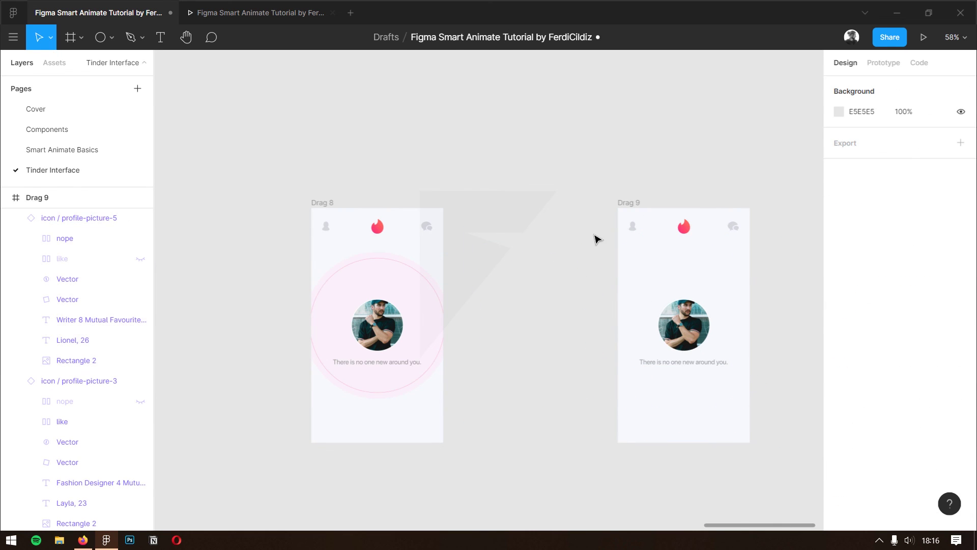
pyautogui.moveTo(605, 253); pyautogui.dragTo(634, 268)
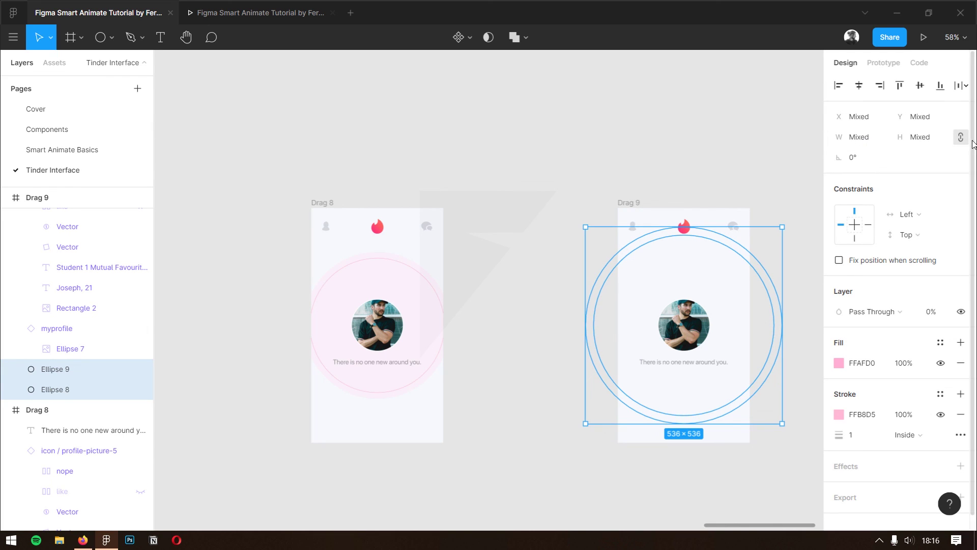
pyautogui.hotkey('ctrl', 'g')
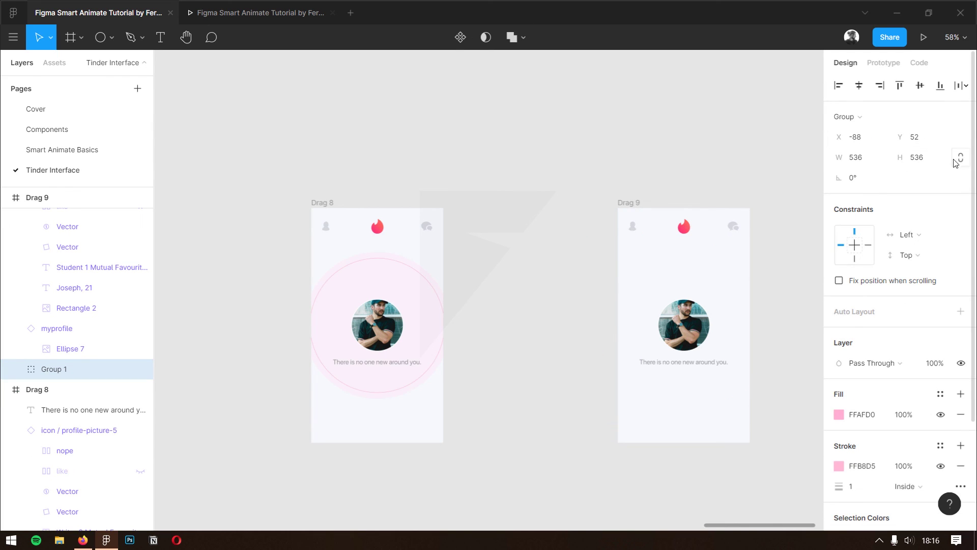
# Step: Resize the ring group to 400 high, centre it vertically, ungroup, and replay the prototype
pyautogui.write('00')
pyautogui.press('Return')
pyautogui.click(920, 86)
pyautogui.hotkey('ctrl', 'shift', 'g')
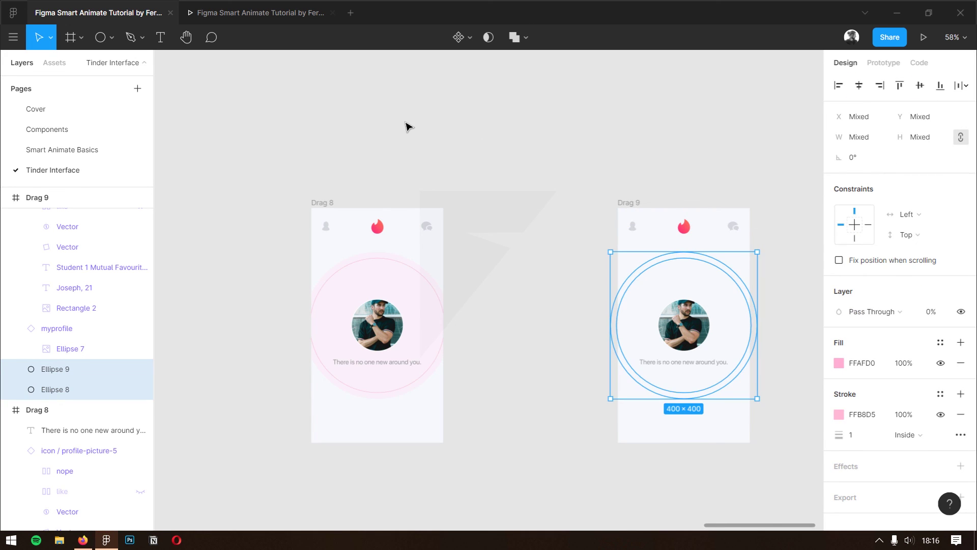
pyautogui.hotkey('ctrl', 'alt', 'Return')
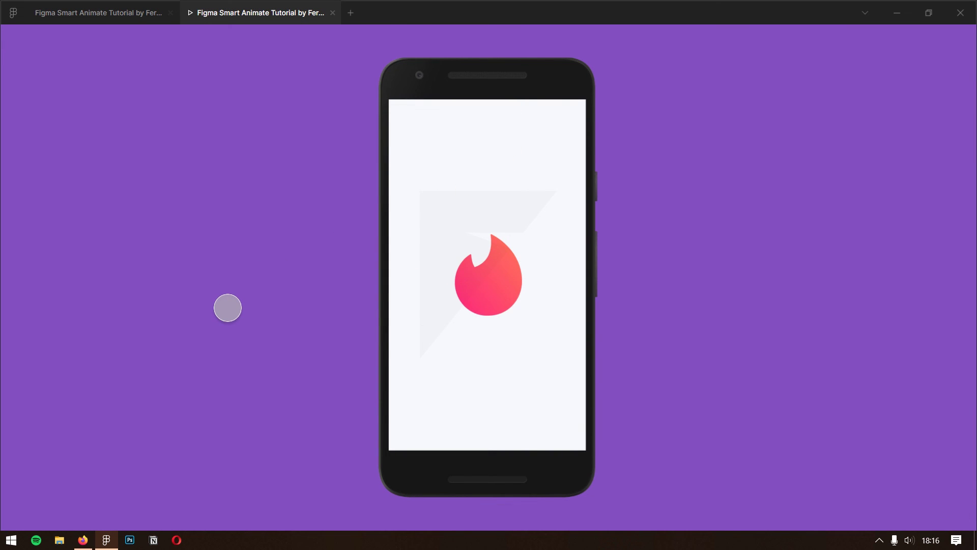
# Step: Swipe through every profile card, choosing Keep Swiping on the Match, to reach the pulsing-rings empty screen
pyautogui.moveTo(414, 298)
pyautogui.mouseDown()
pyautogui.moveTo(543, 294)
pyautogui.moveTo(362, 303)
pyautogui.mouseUp()
pyautogui.moveTo(425, 302); pyautogui.dragTo(617, 305)
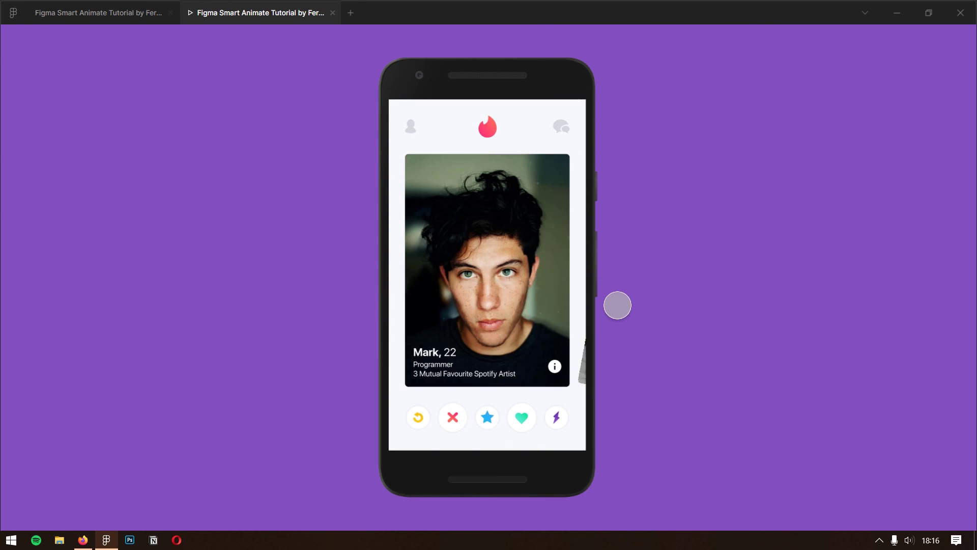
pyautogui.click(535, 403)
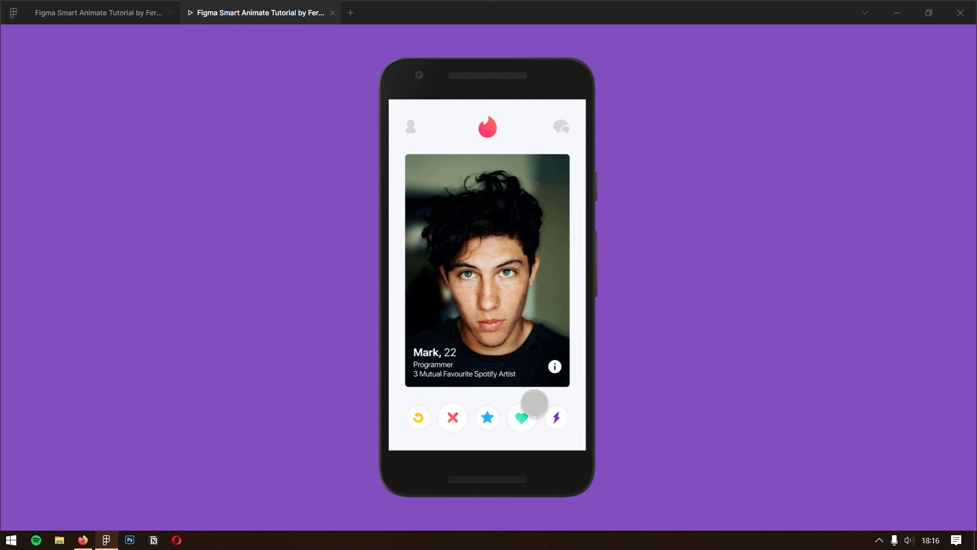
pyautogui.moveTo(546, 290); pyautogui.dragTo(382, 308)
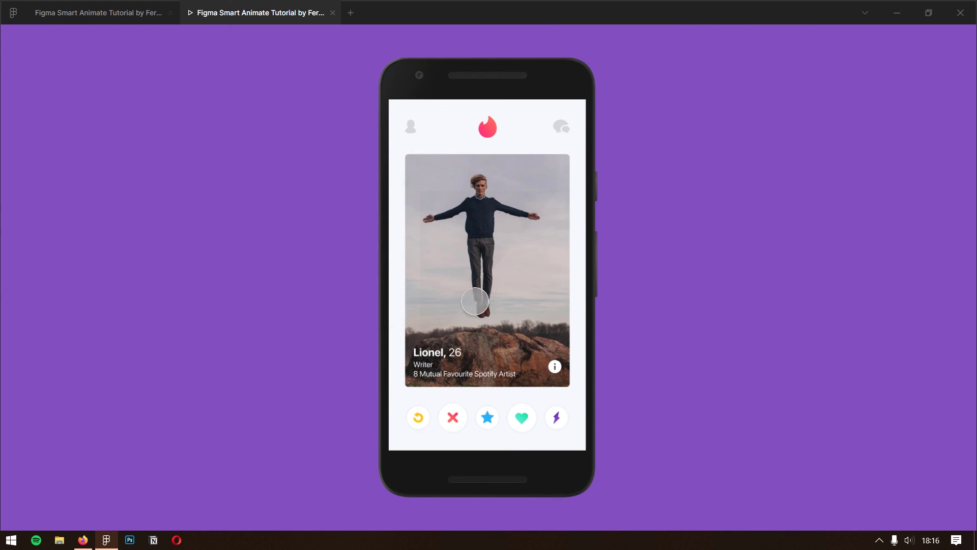
pyautogui.moveTo(560, 274); pyautogui.dragTo(349, 295)
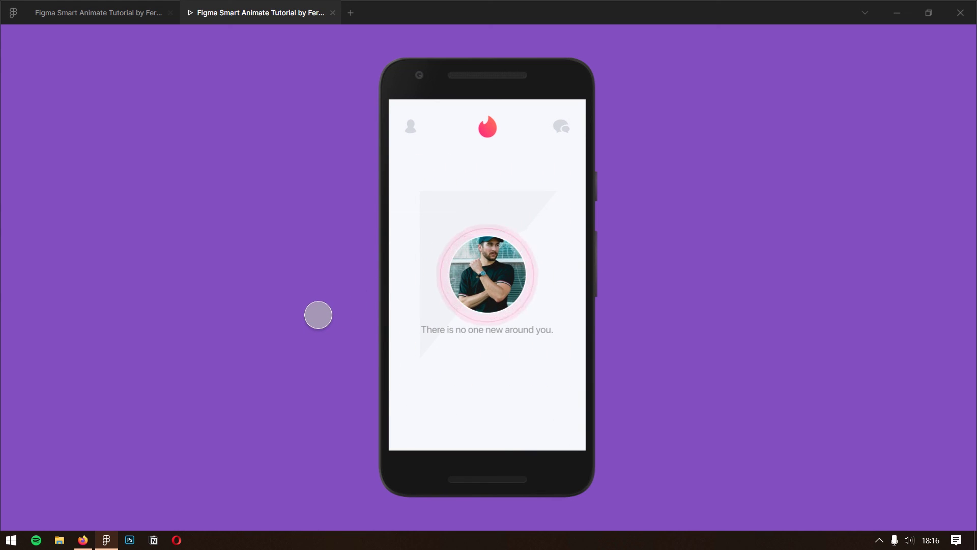